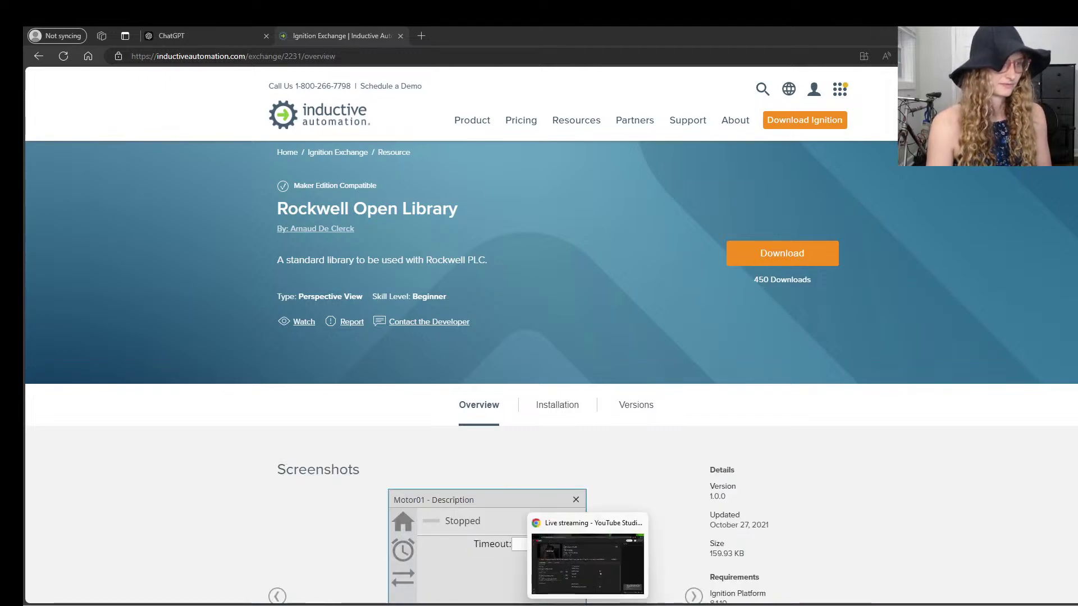
- Move the streaming studio window aside and bring the RockwellProject Designer forward
left_click(588, 574)
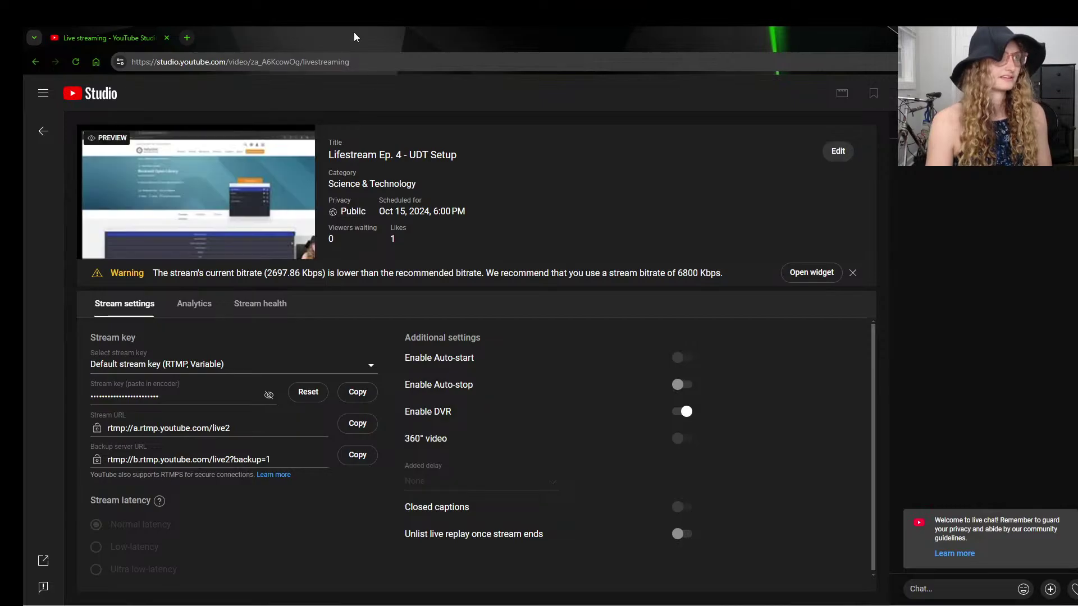
left_click_drag(354, 32, 1077, 242)
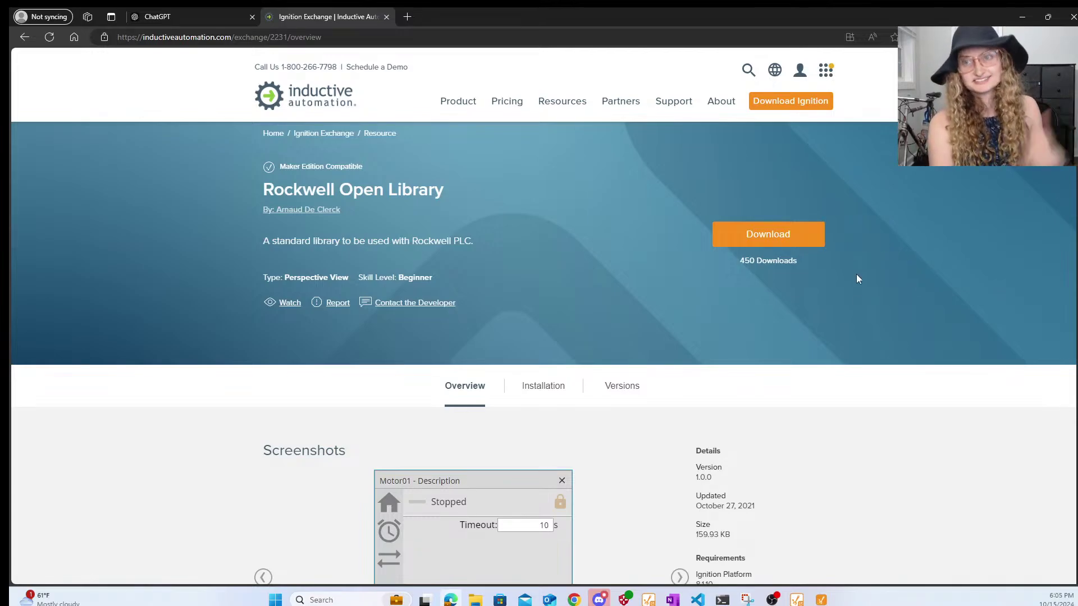
mouse_move(822, 600)
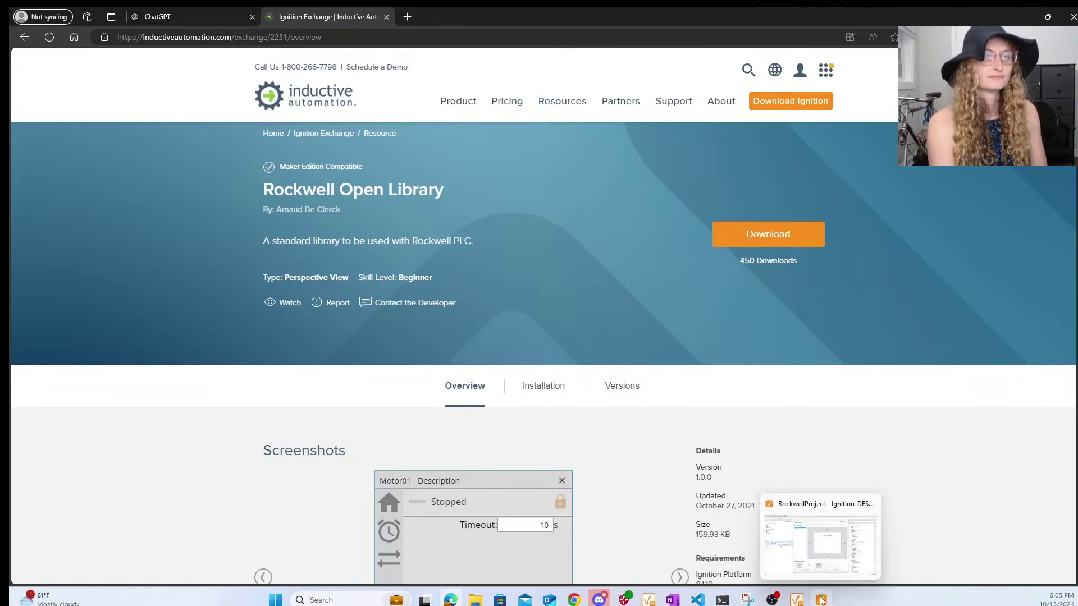
left_click(817, 548)
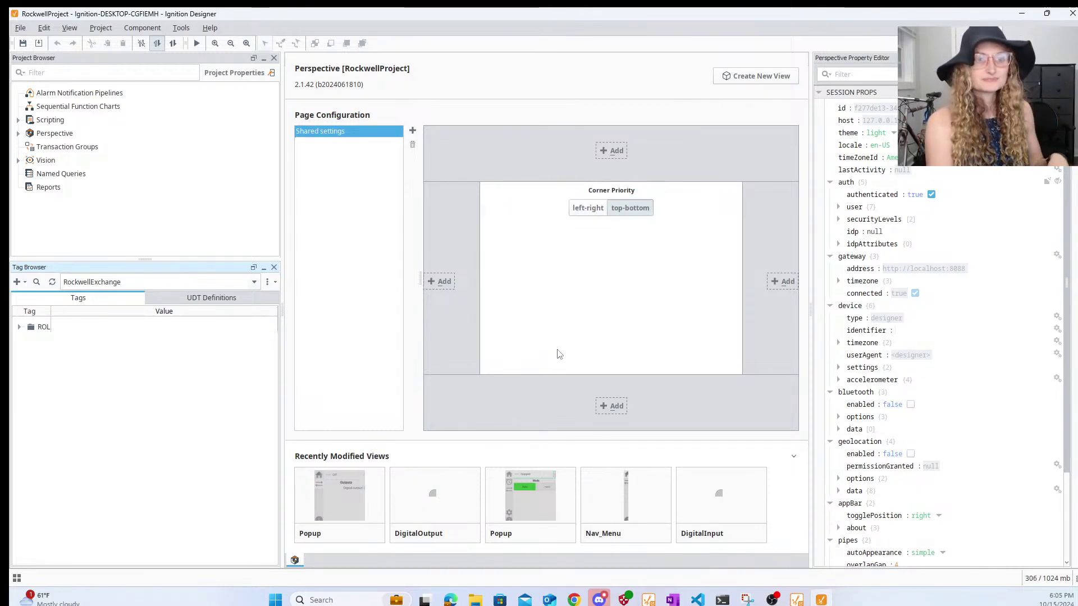
- Expand DigitalInput, DigitalOutput and MotorReversingControl UDT definitions, inspecting bPBEN_Off and bPBEN_On
left_click(218, 299)
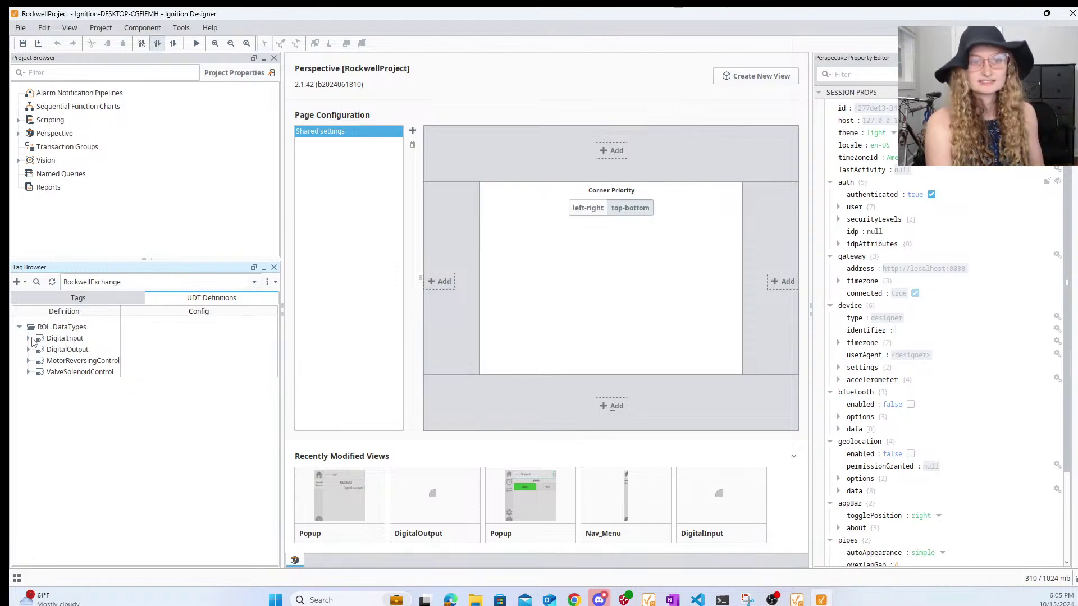
left_click(28, 338)
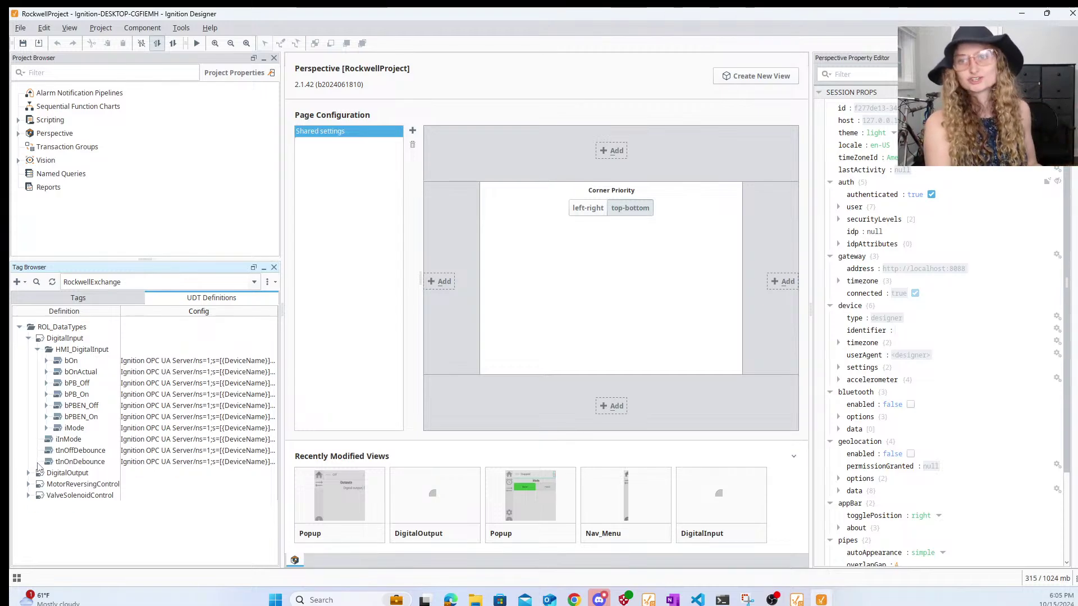
left_click(28, 473)
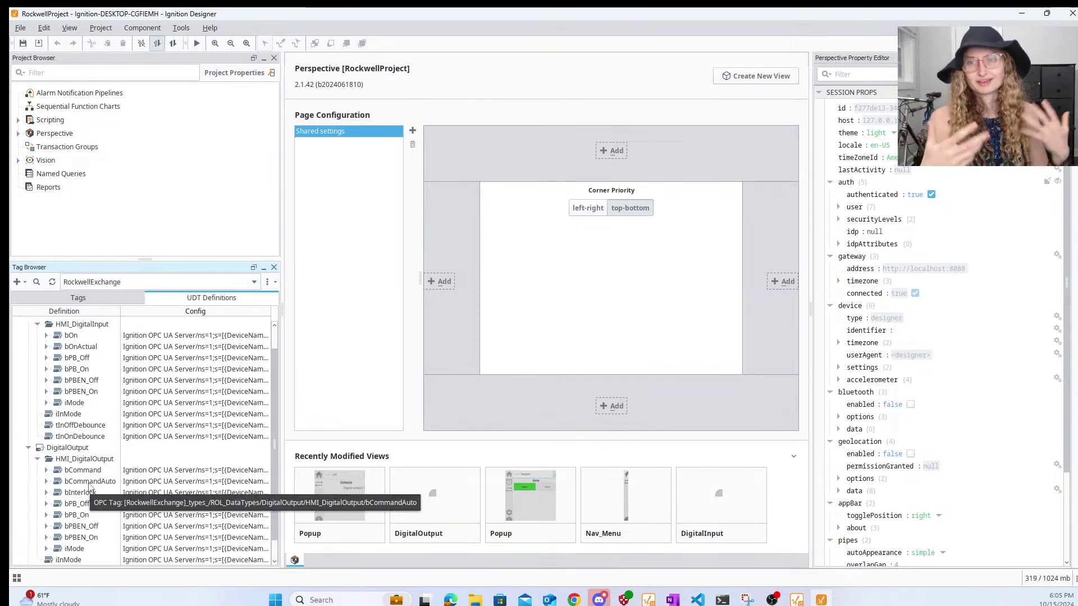
scroll(85, 433, "down", 1)
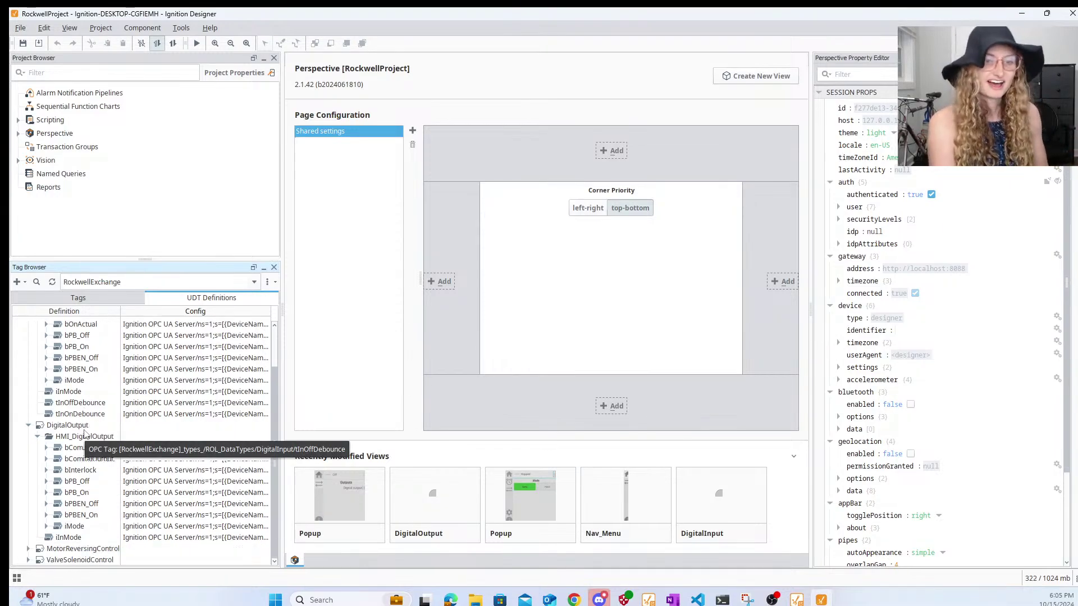
left_click(83, 505)
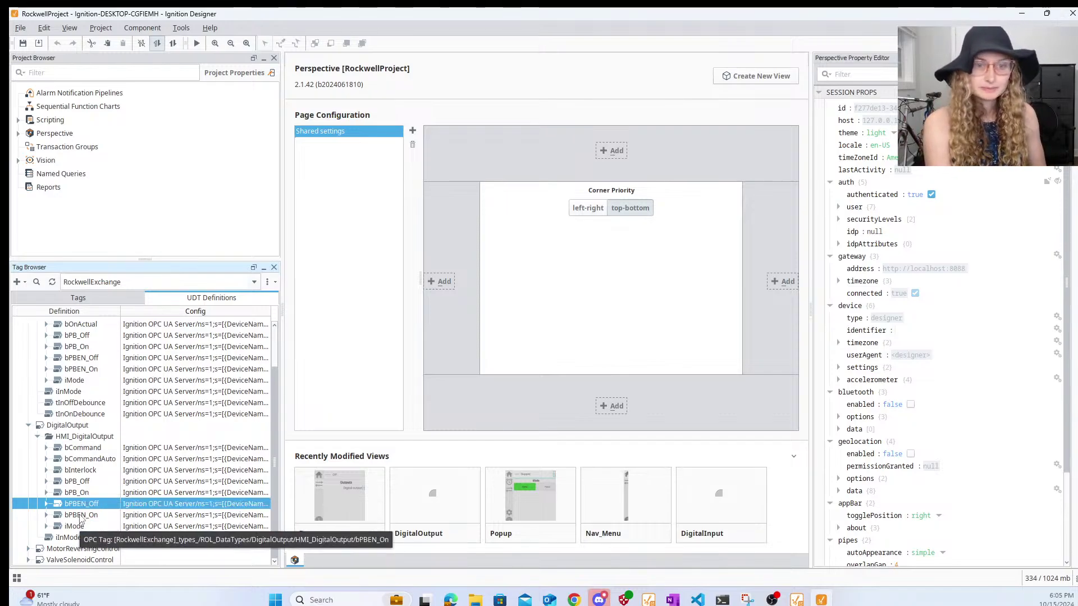
left_click(81, 516)
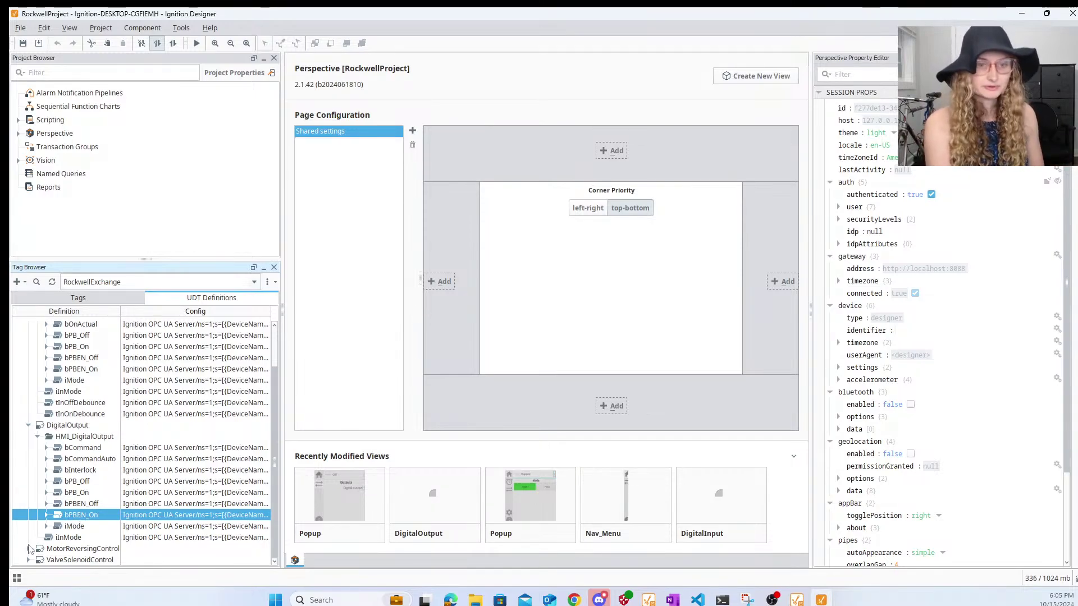
left_click(28, 549)
- Scroll through MotorReversingControl's OPC-bound member tags, then back up to ROL_DataTypes
scroll(64, 514, "down", 2)
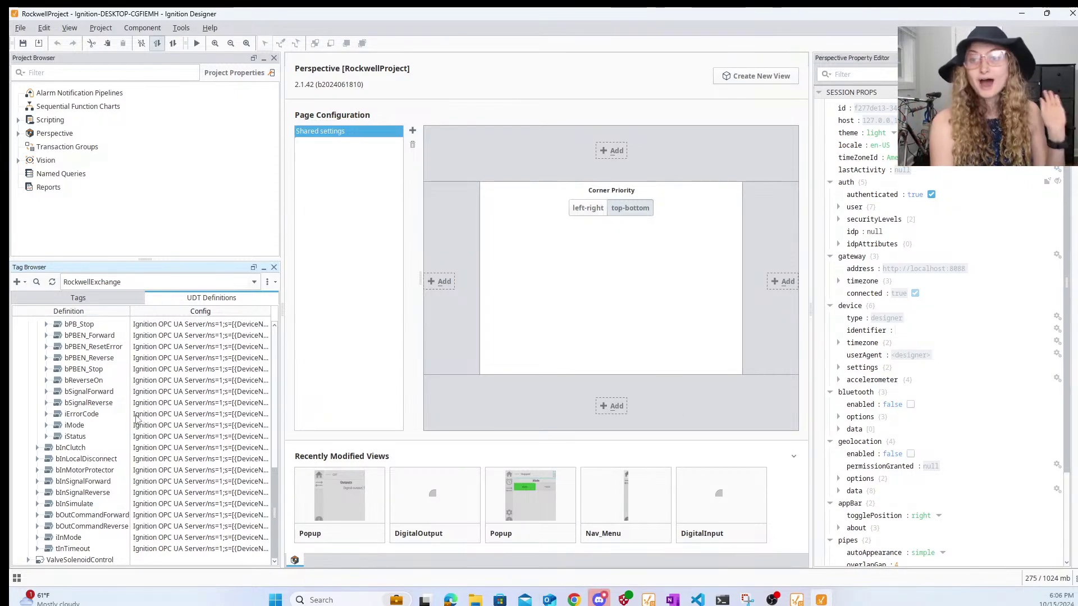
scroll(158, 420, "up", 3)
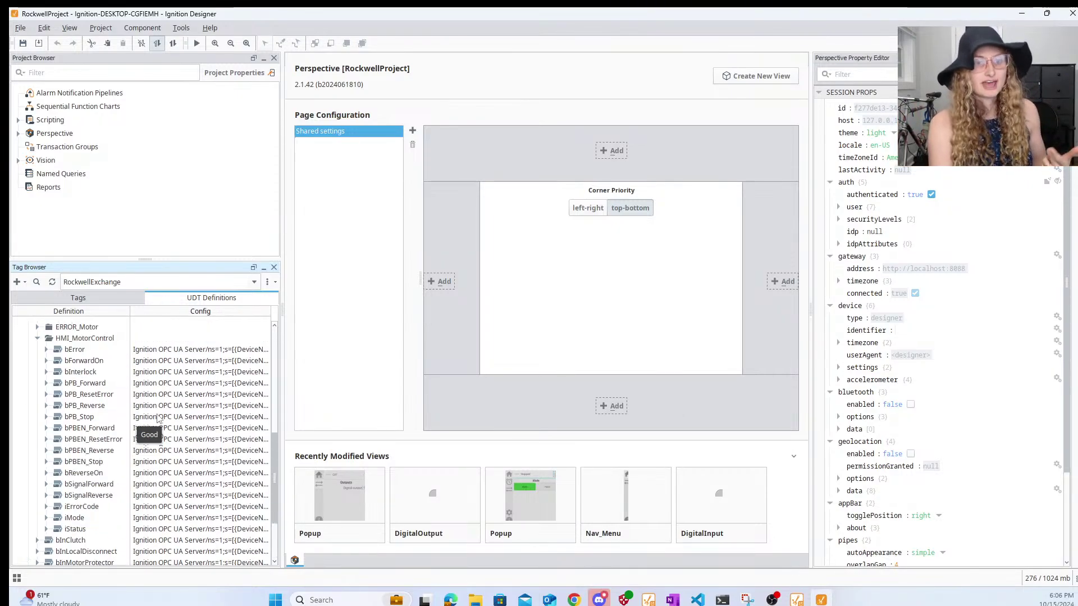
scroll(158, 420, "up", 5)
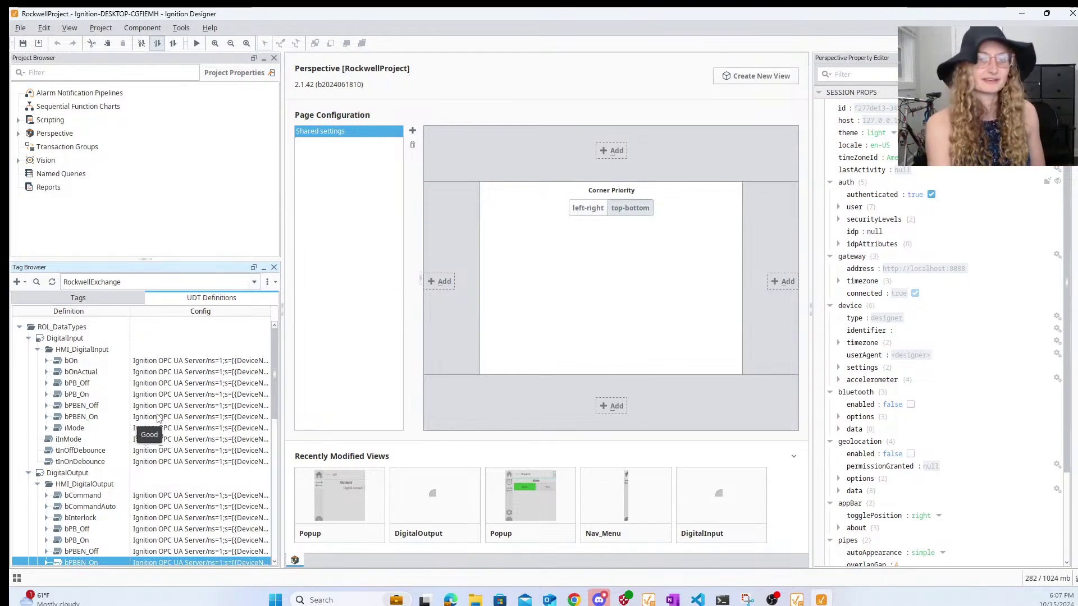
- List the ROL tag instances Dig01, Do01, Motor01 and Valve01, then bring up the browser
left_click(108, 299)
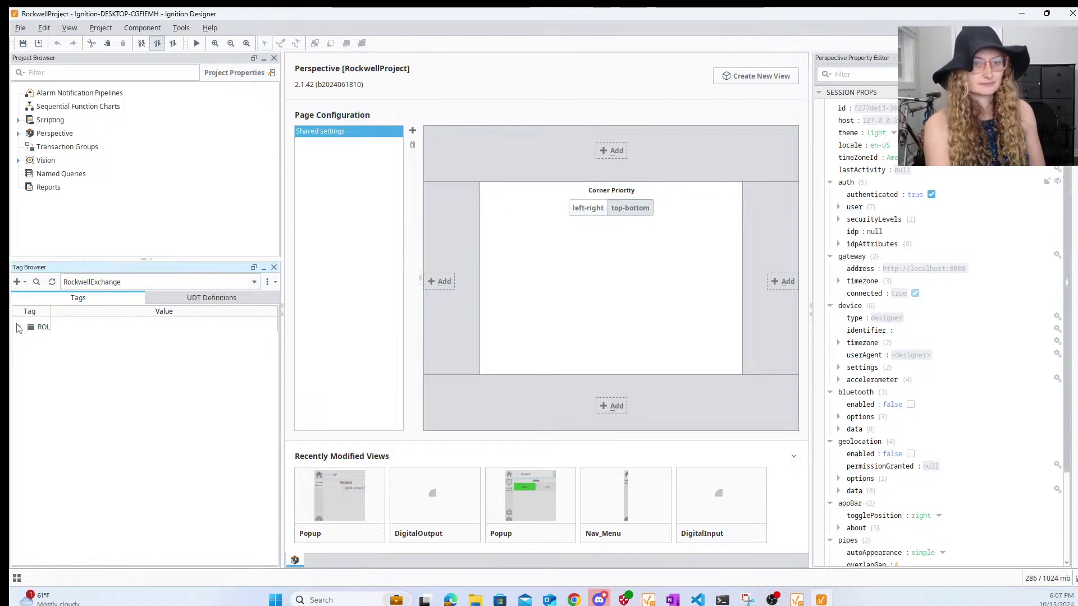
left_click(18, 328)
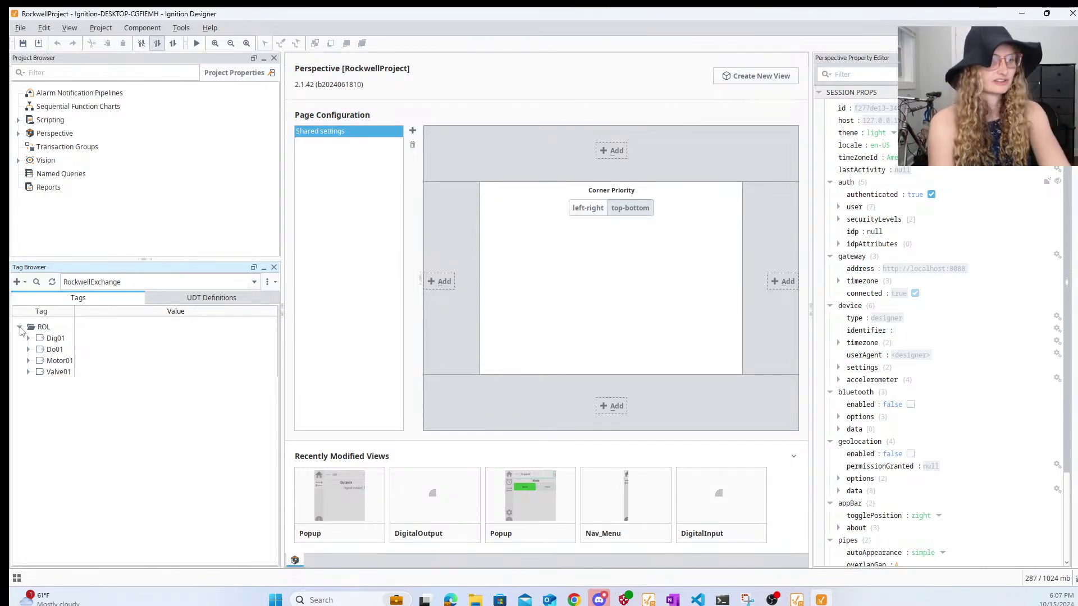
mouse_move(582, 584)
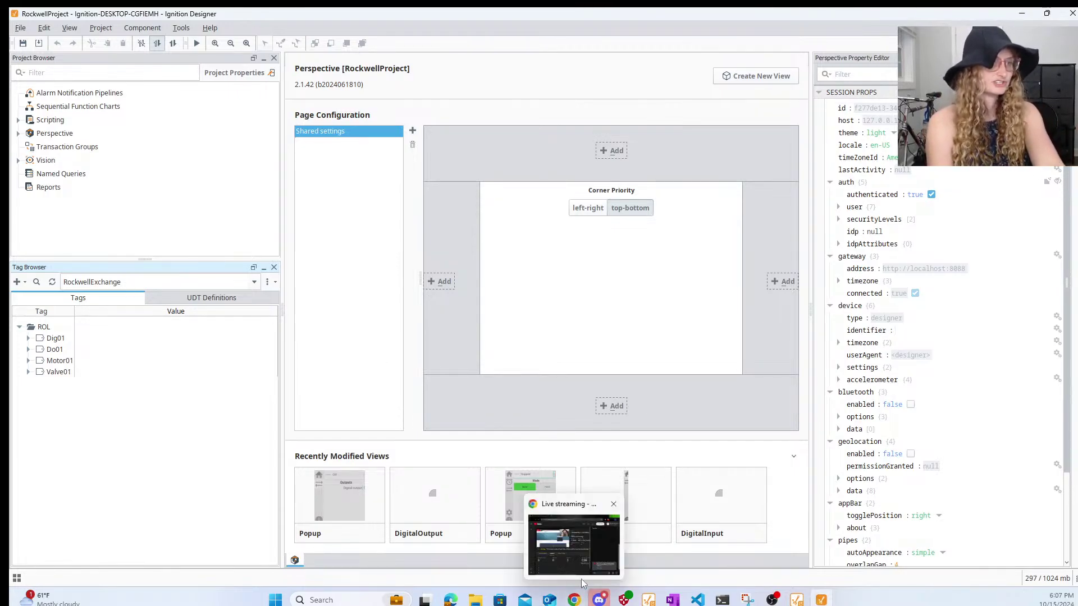
mouse_move(451, 599)
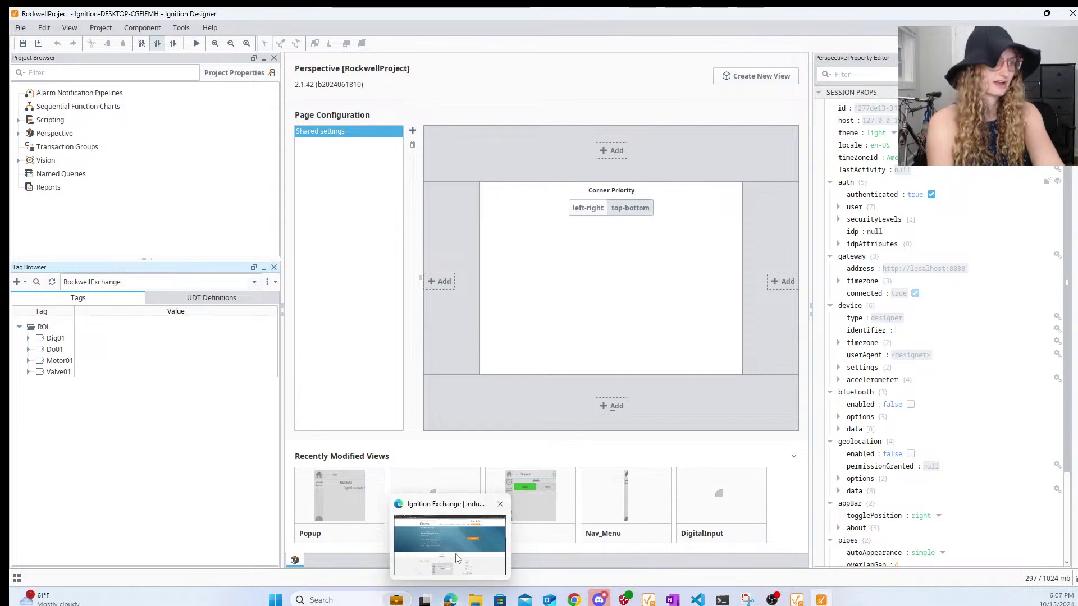
left_click(456, 559)
- Snap Ignition Designer to the left half and ChatGPT to the right, narrowing the Property Editor
left_click(186, 17)
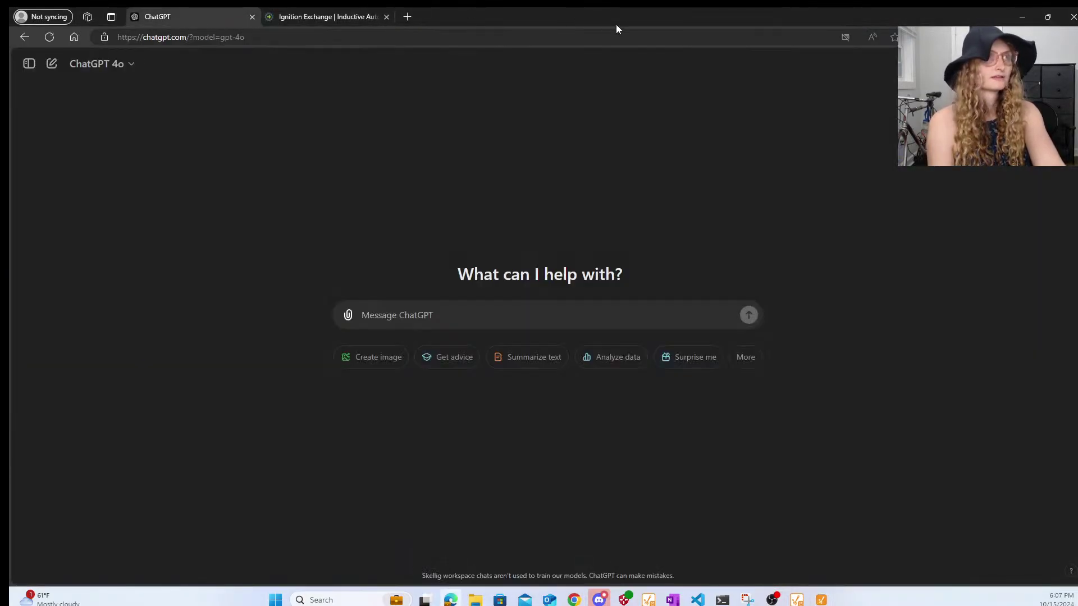
left_click_drag(581, 16, 834, 37)
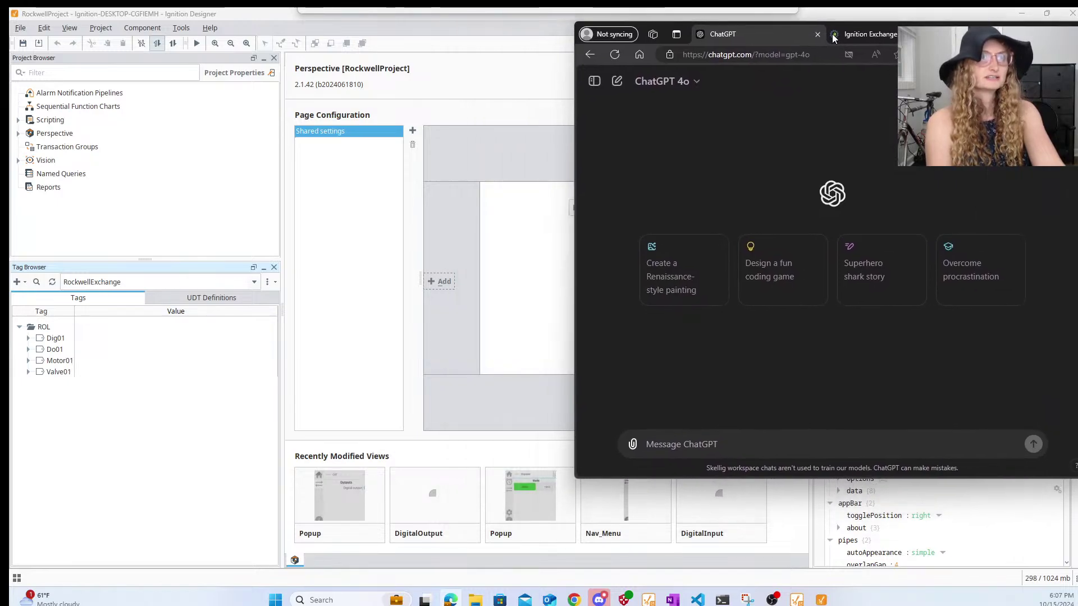
left_click(455, 15)
left_click_drag(453, 18, 9, 173)
left_click(617, 149)
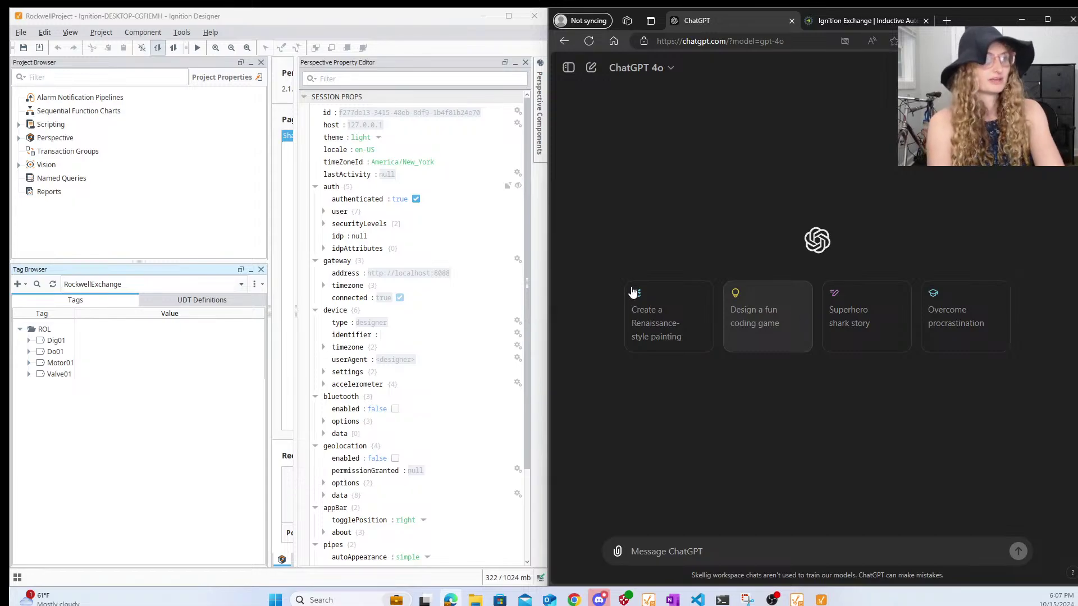
left_click_drag(298, 314, 405, 314)
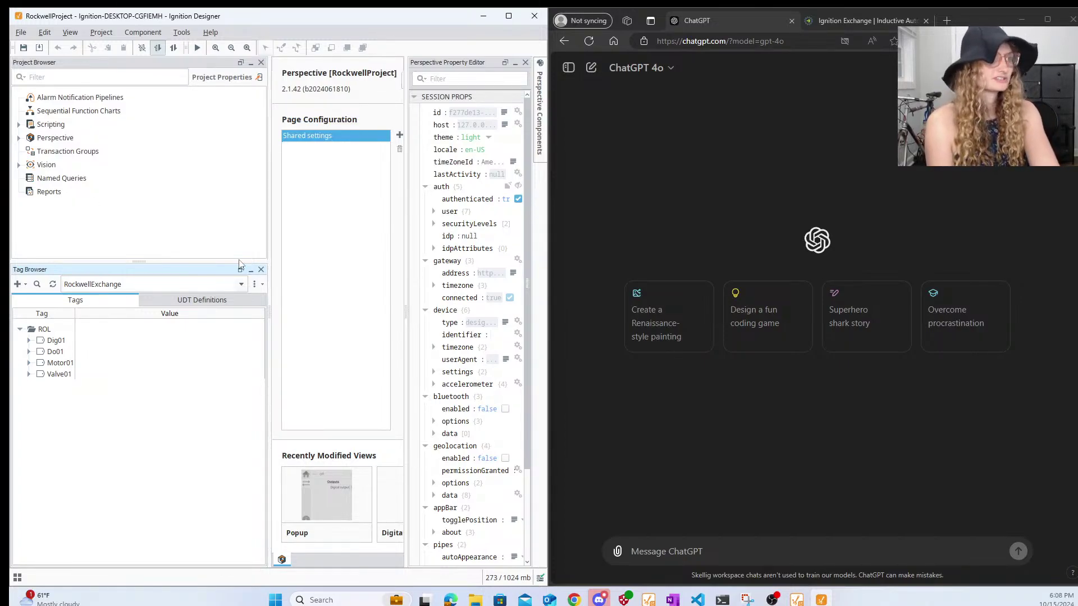
- Copy the ROL_DataTypes UDT definitions as JSON from the Tag Browser
left_click(225, 304)
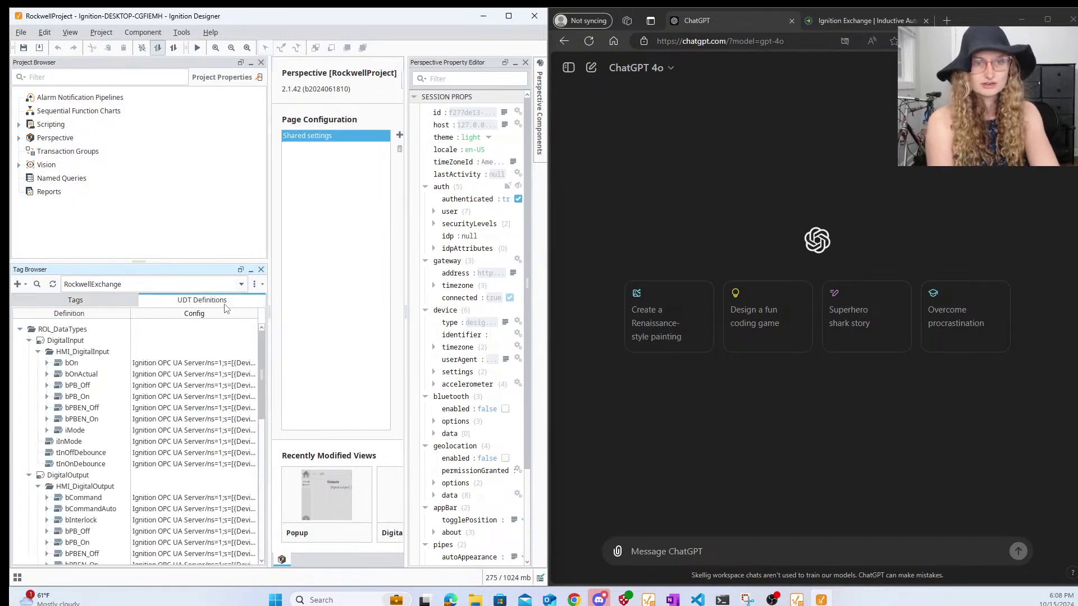
left_click(20, 330)
right_click(54, 331)
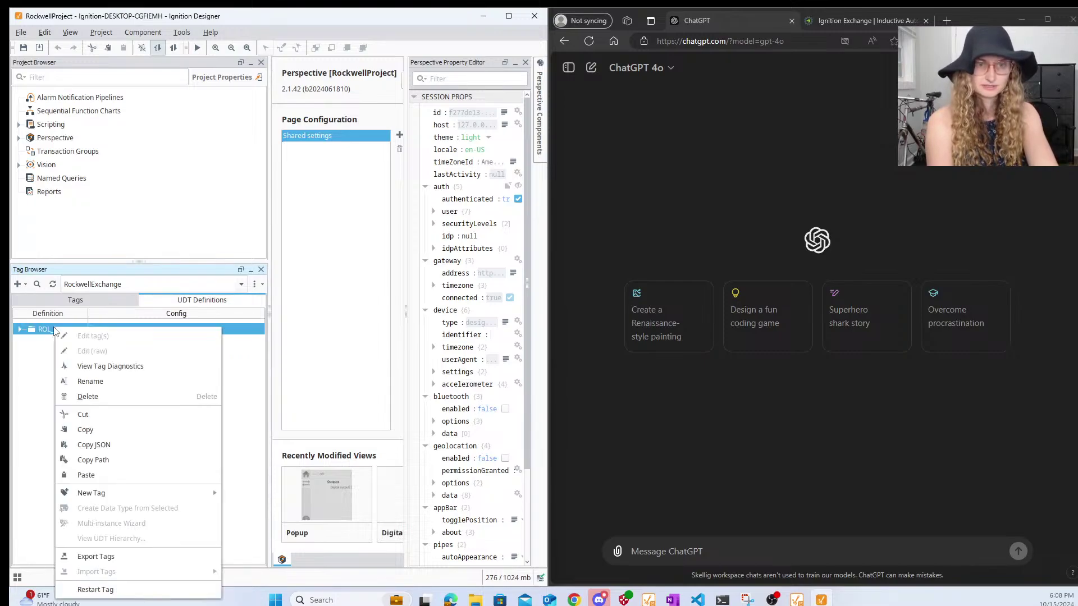
left_click(98, 443)
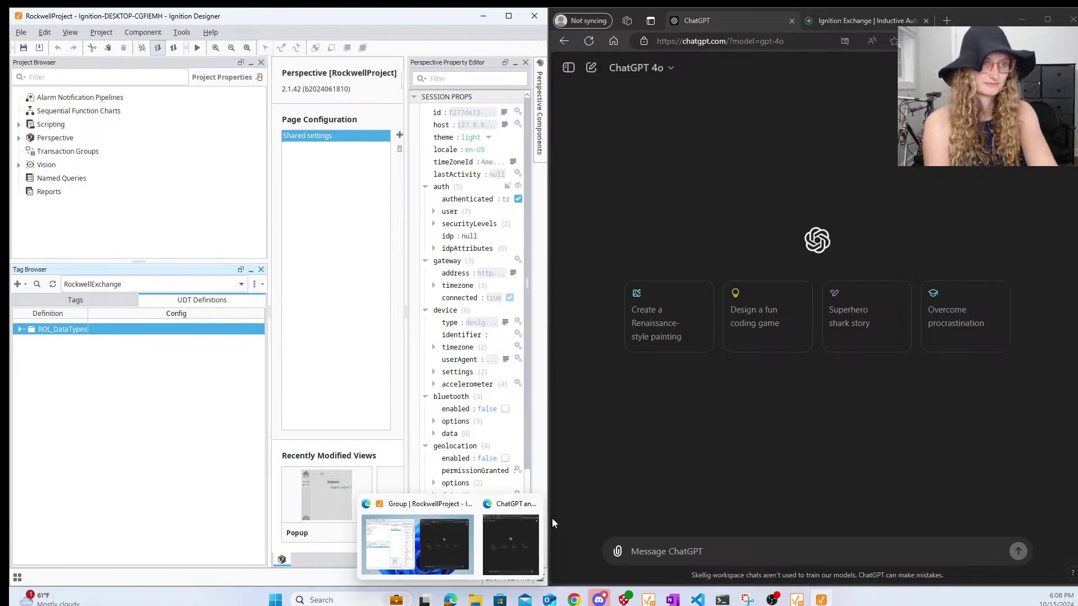
- Send ChatGPT a request to build a bioreactor UDT instance from the pasted definitions JSON
left_click(620, 552)
type("Hello,")
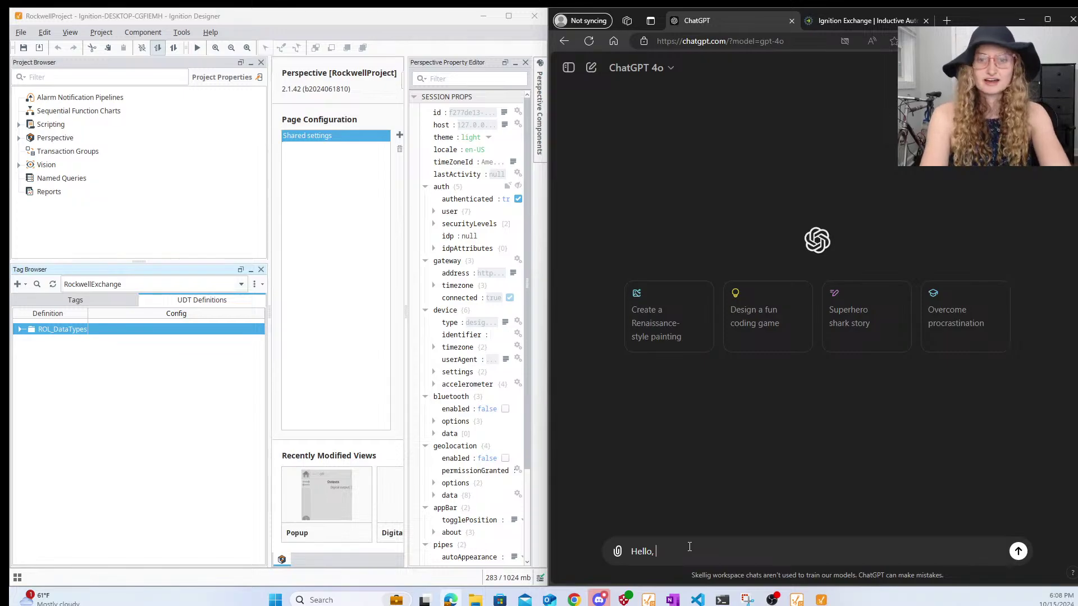
type(" i hav")
key("BackSpace")
key("BackSpace")
key("BackSpace")
key("BackSpace")
key("BackSpace")
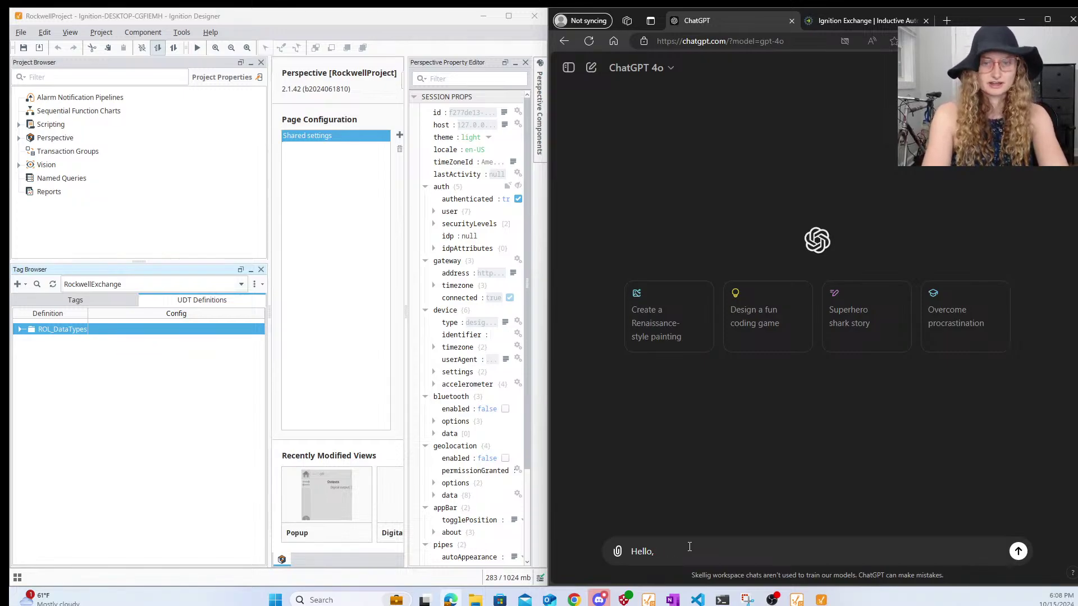
type("I need your h")
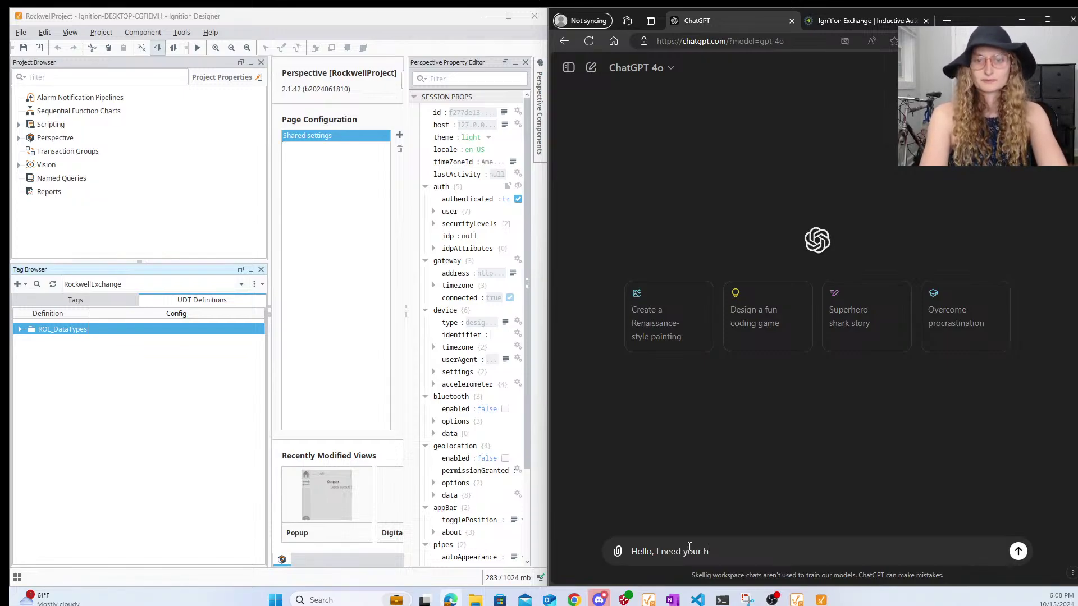
type("elp, you ")
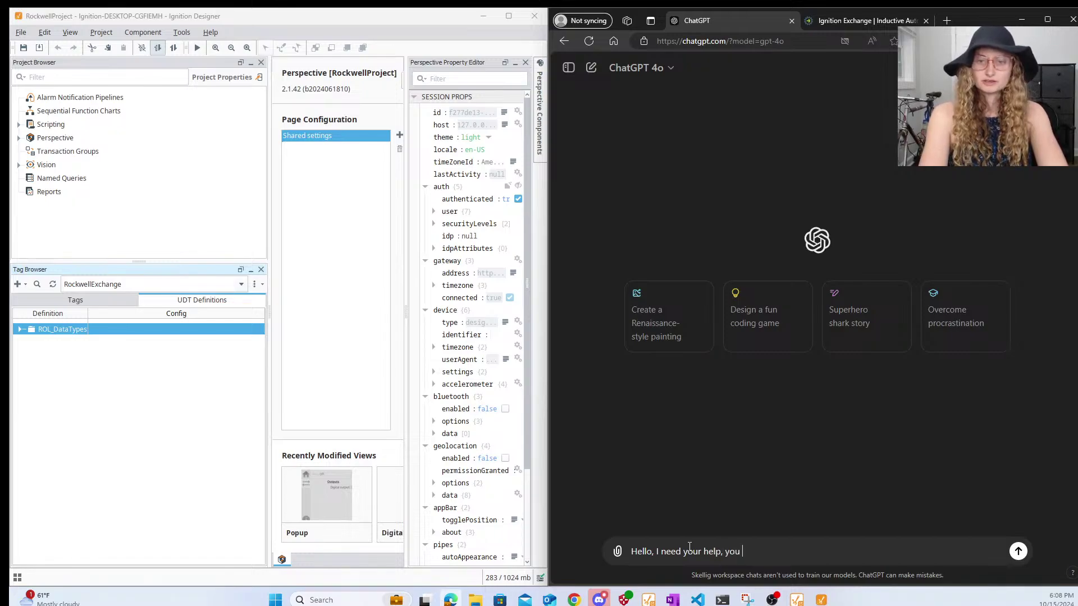
type("need to build a bioreactor ")
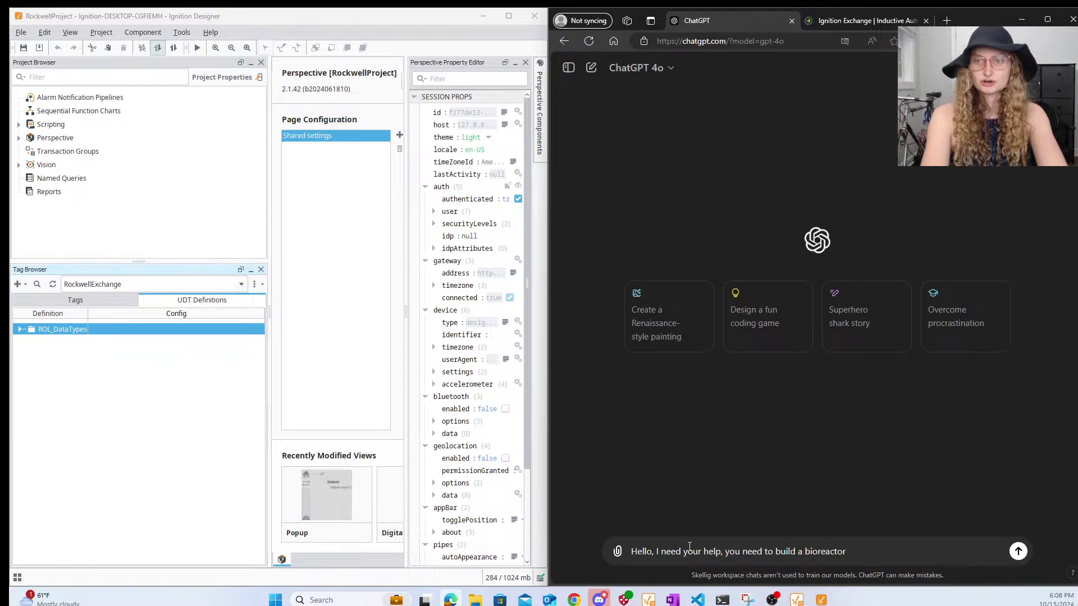
type("UDT instance, ")
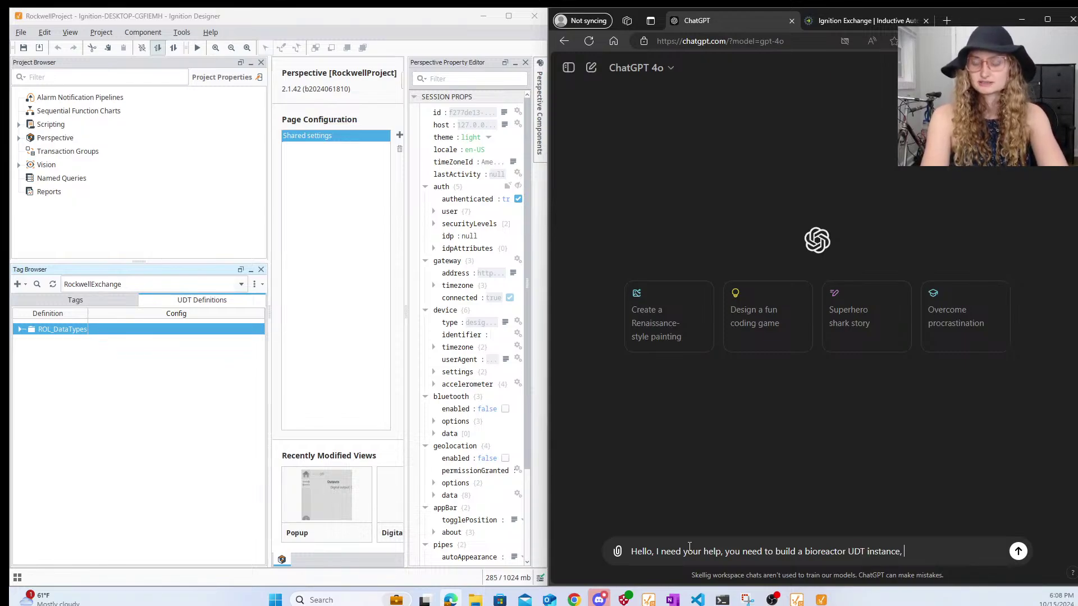
type("which")
key("BackSpace")
key("BackSpace")
key("BackSpace")
key("BackSpace")
key("BackSpace")
key("BackSpace")
key("BackSpace")
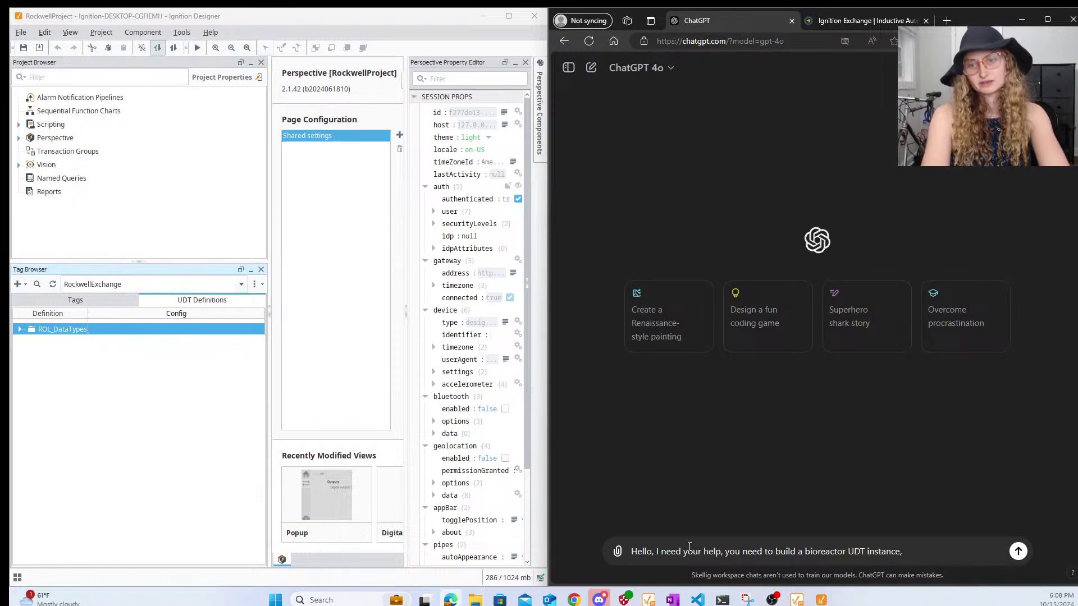
type("which is made")
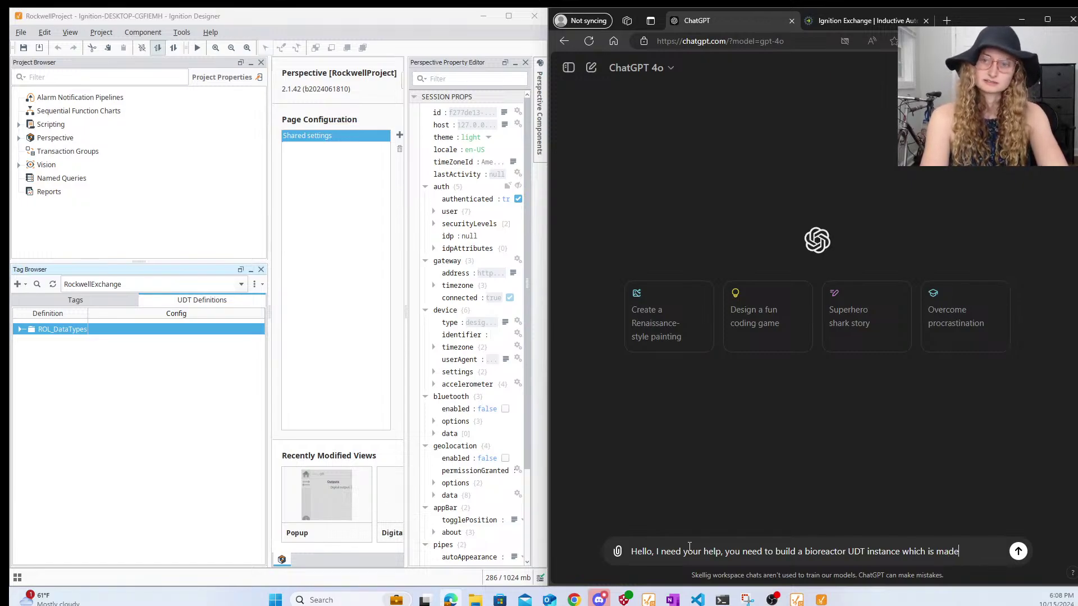
type(" of these UDT d")
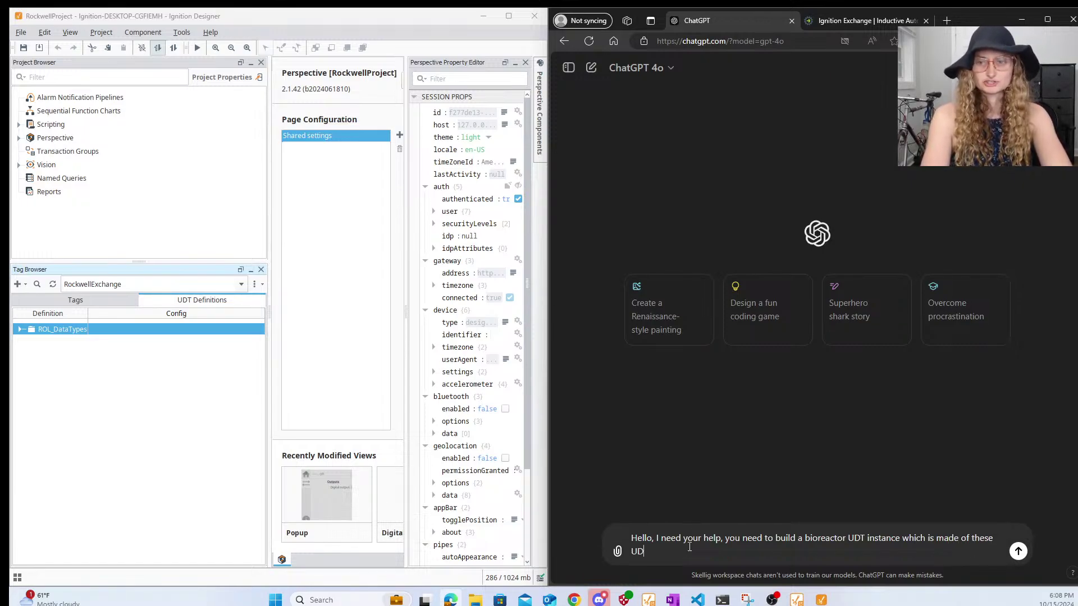
type("efinitions \"")
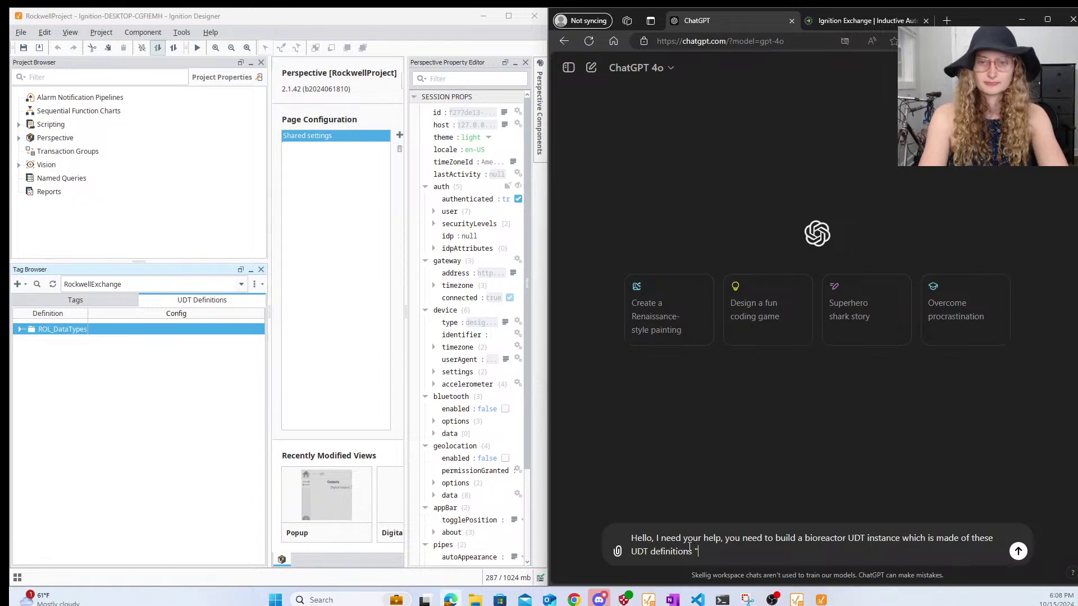
key("ctrl+v")
type("\"")
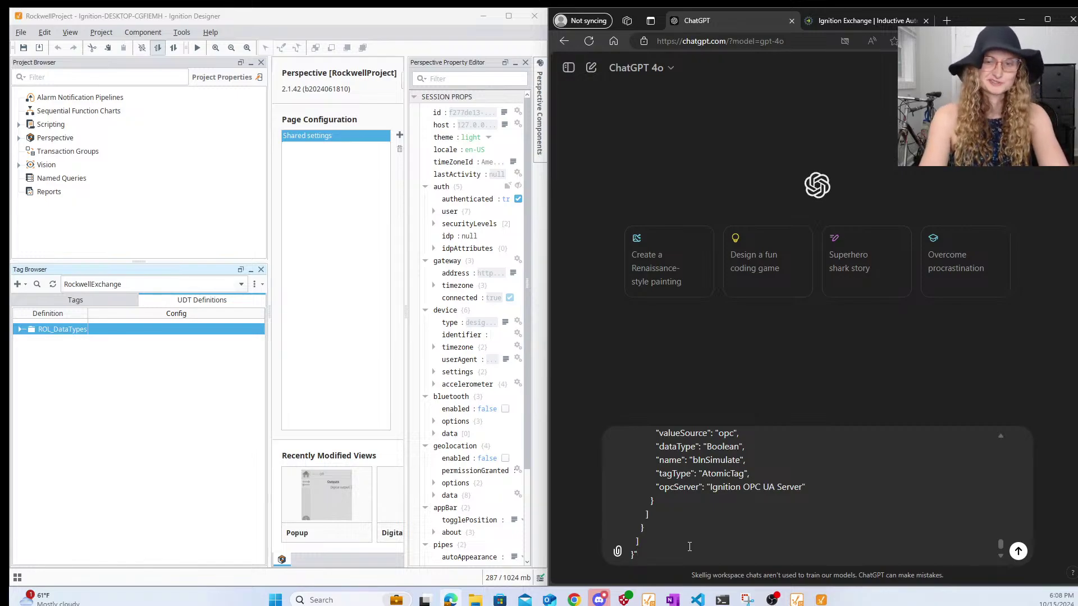
key("Return")
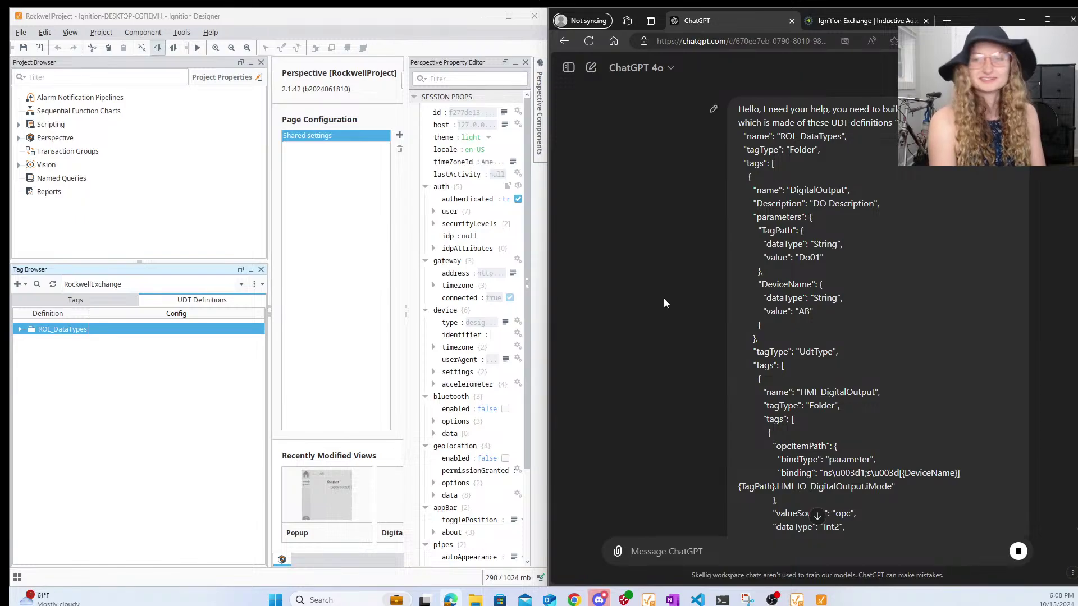
- Read the reply's instance steps, then begin a follow-up: 'Thanks, I want you to produce the JSON output that'
scroll(664, 299, "down", 10)
scroll(664, 298, "down", 10)
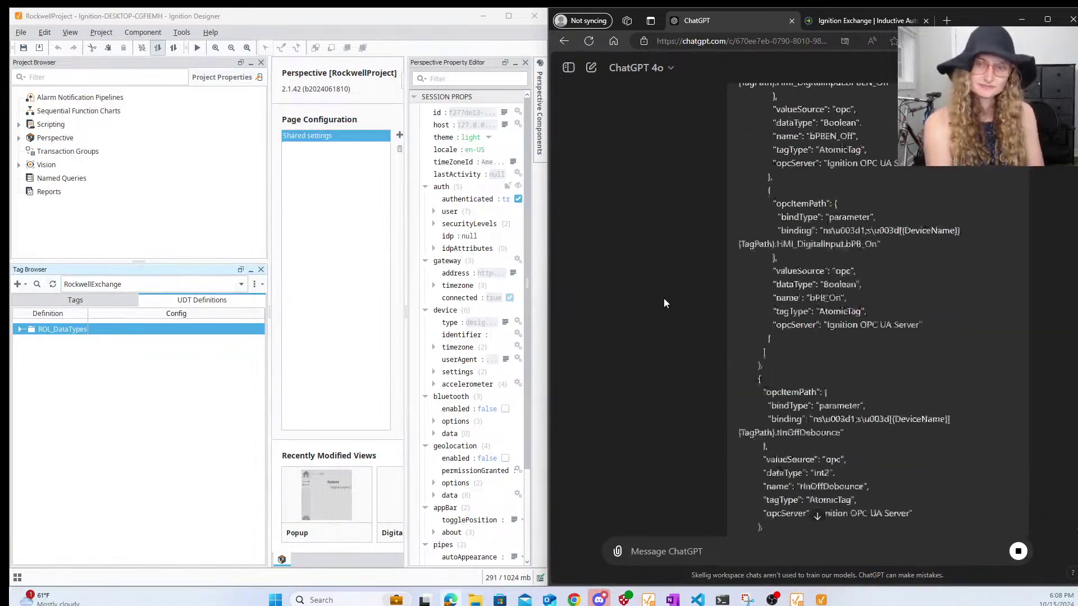
left_click(817, 520)
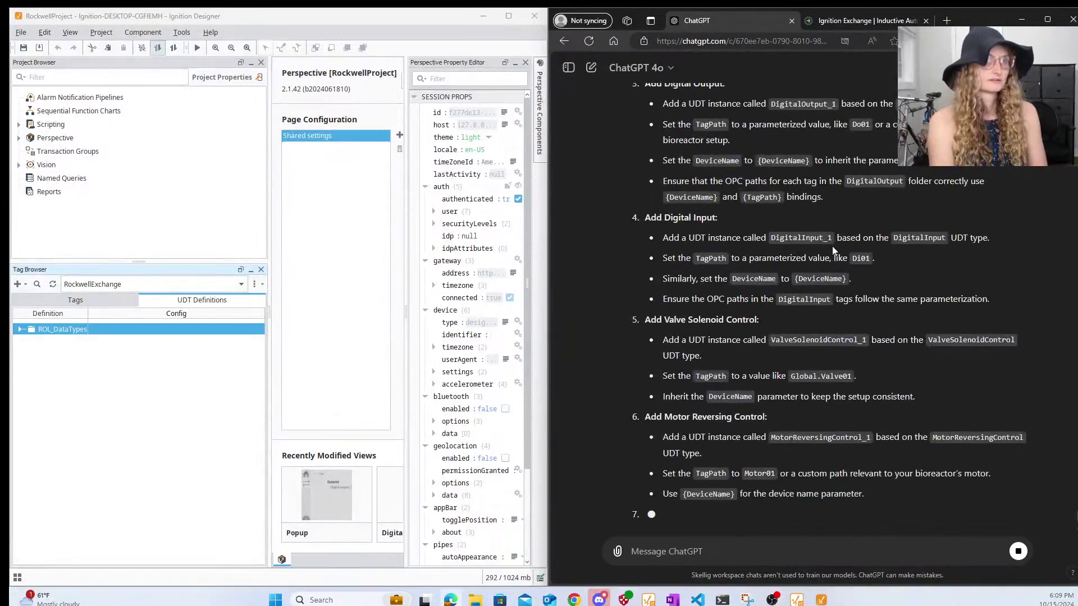
scroll(832, 246, "up", 5)
scroll(832, 246, "down", 5)
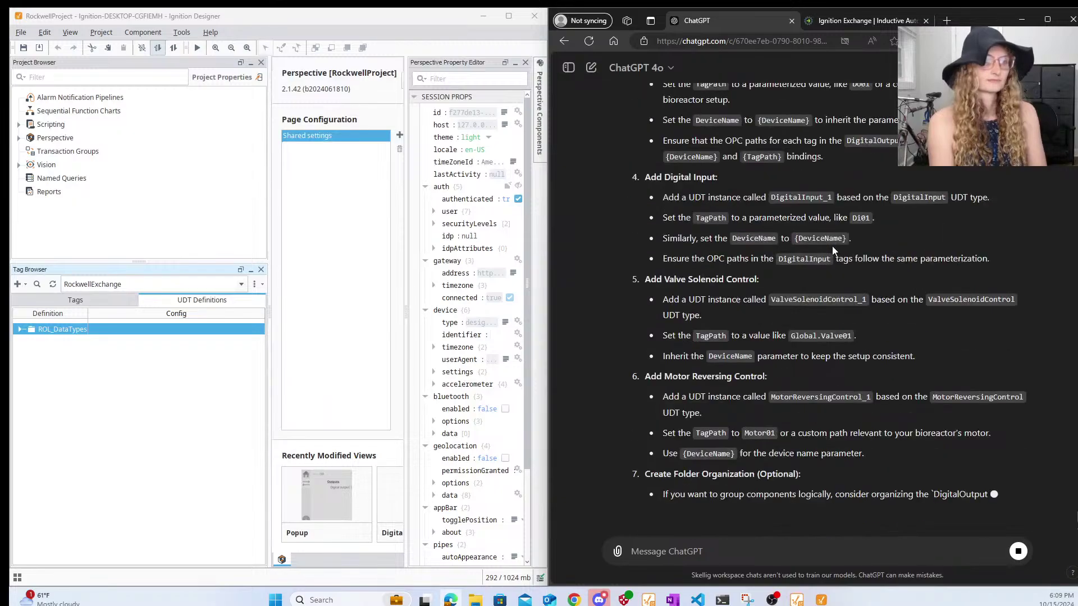
scroll(832, 246, "up", 6)
scroll(833, 246, "down", 6)
left_click(683, 552)
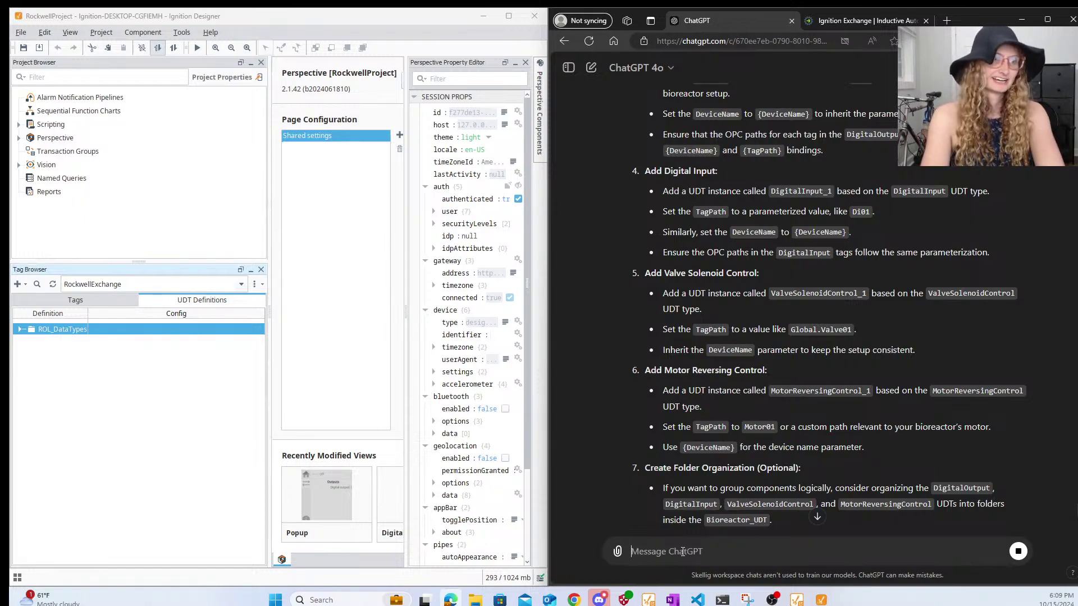
type("Thanks, ")
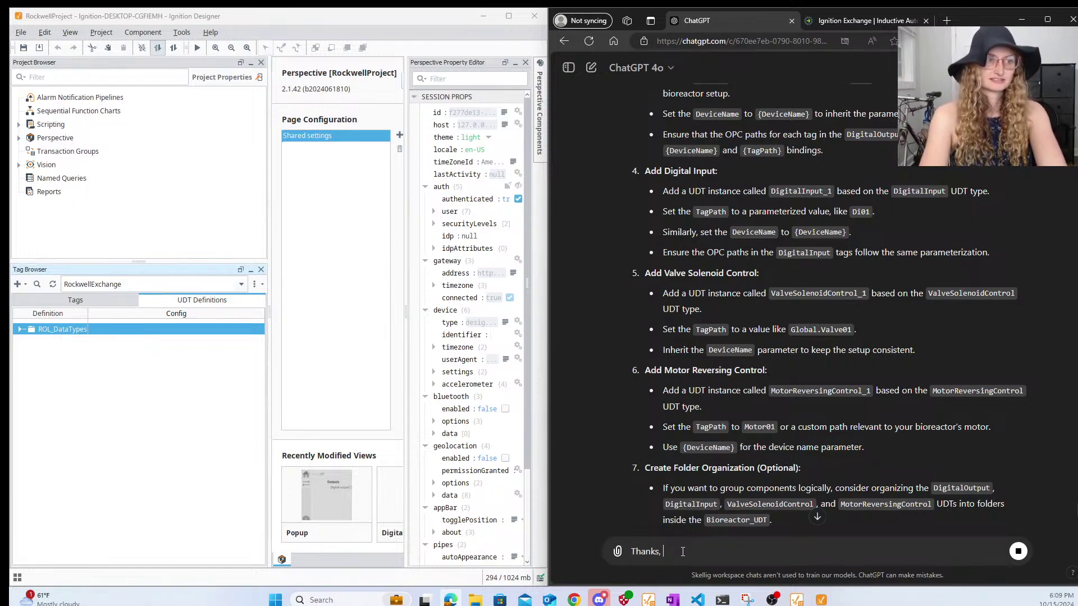
type("I want you to produ")
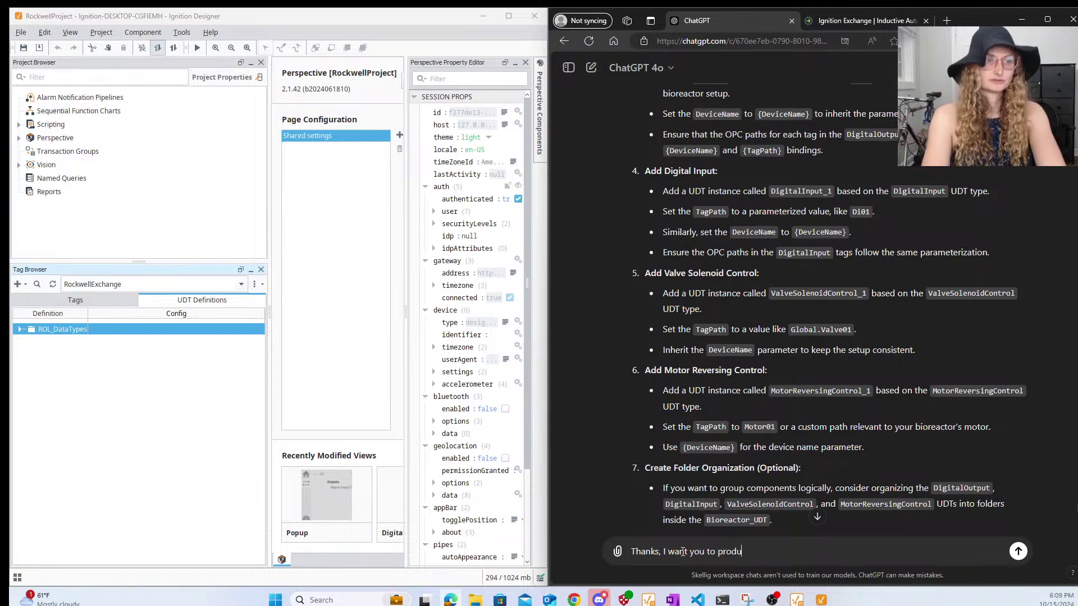
type("ce the JOSN ")
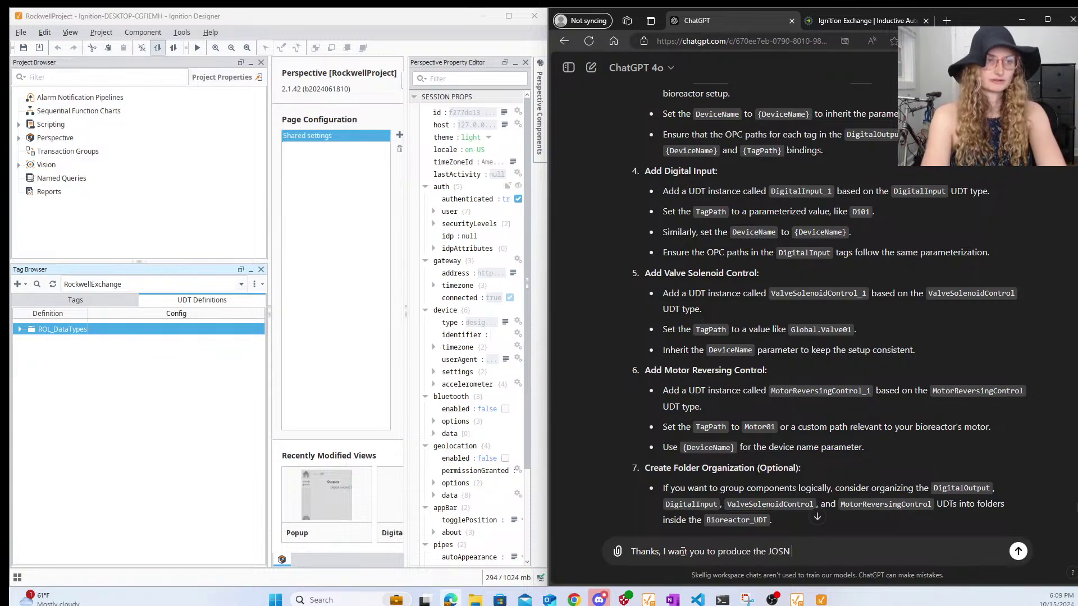
type("ouptut that")
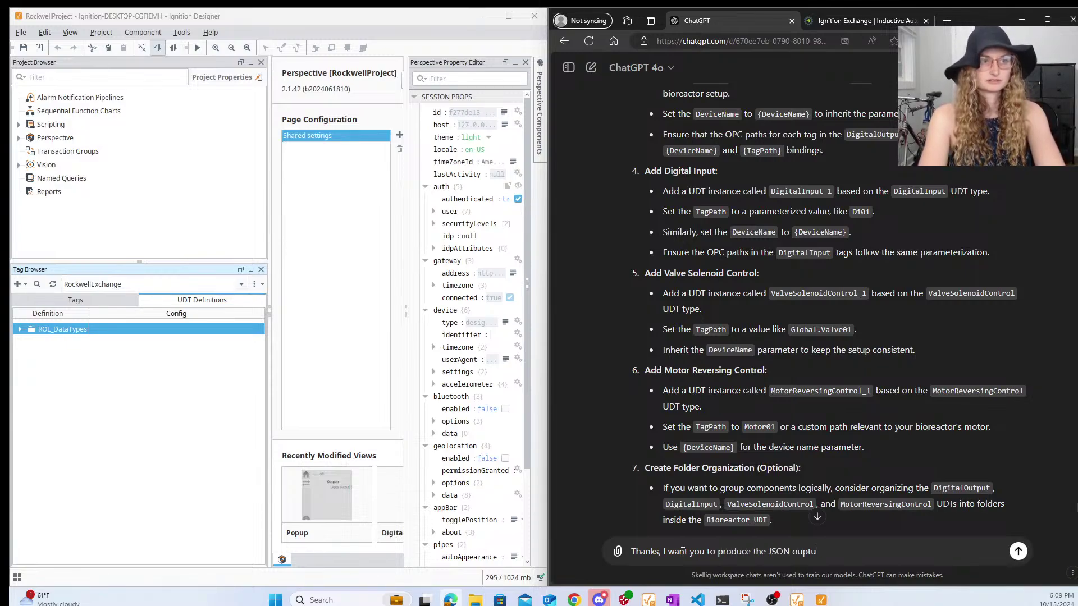
- Send the request for importable JSON and scroll through the Bioreactor_UDT reply with import instructions
key("BackSpace")
key("BackSpace")
key("BackSpace")
key("BackSpace")
key("BackSpace")
key("BackSpace")
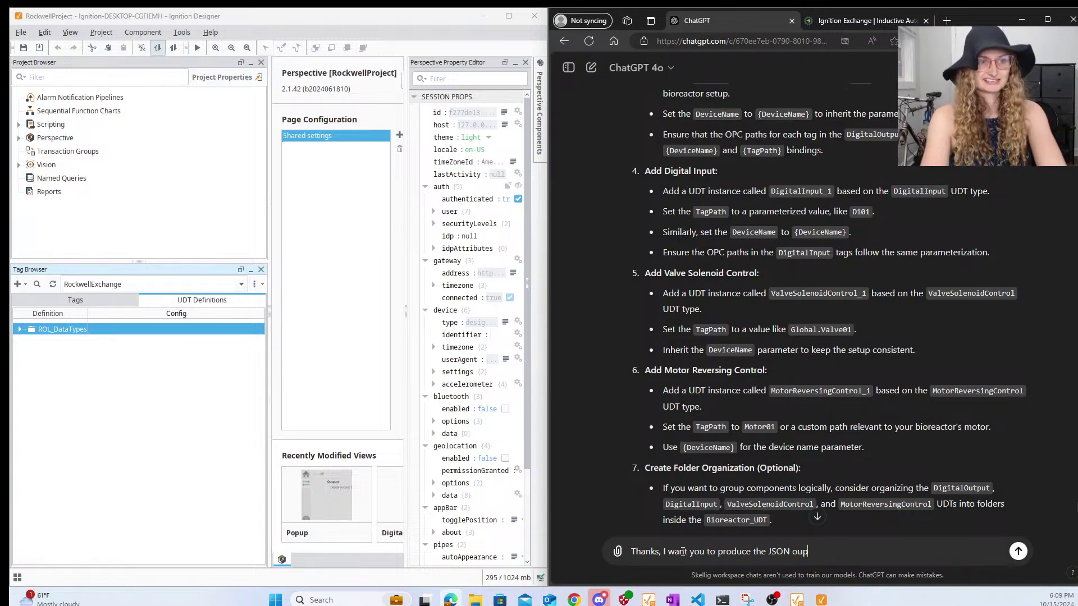
type("tput htat")
key("BackSpace")
key("BackSpace")
key("BackSpace")
key("BackSpace")
key("BackSpace")
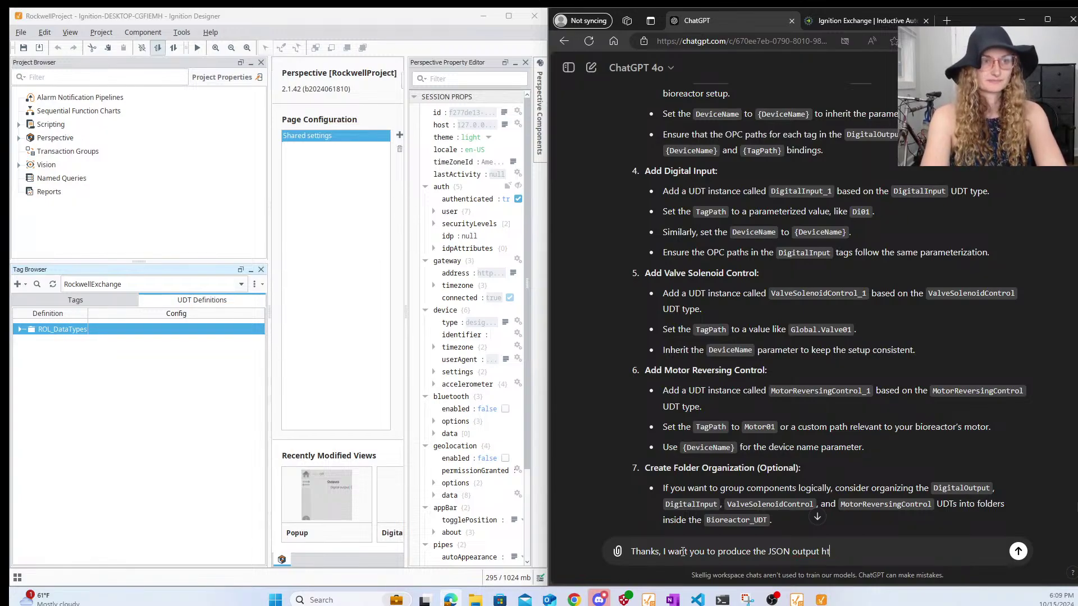
type("that I can import")
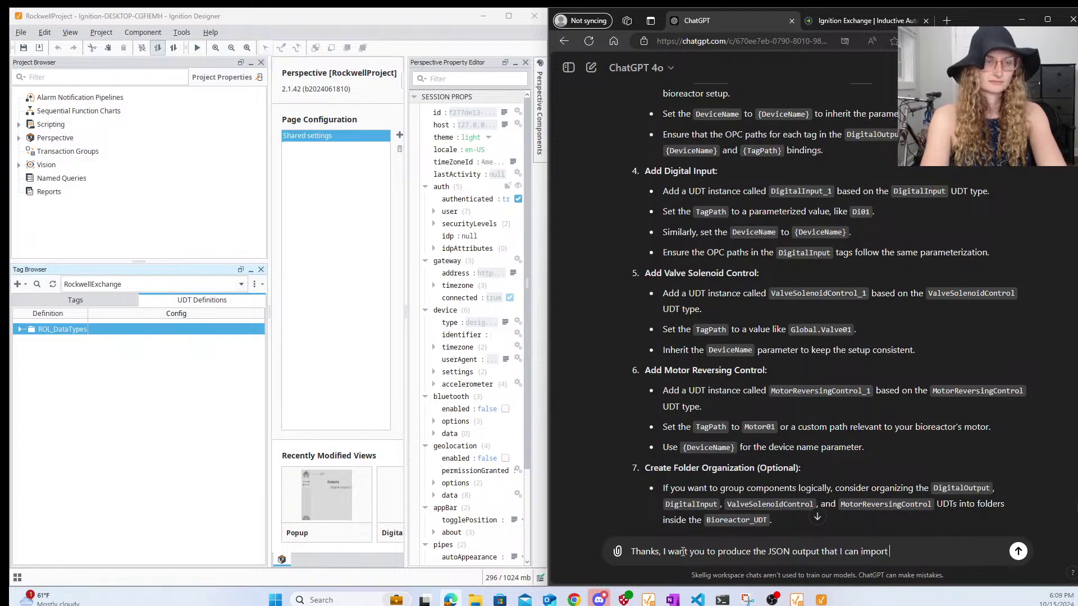
key("Return")
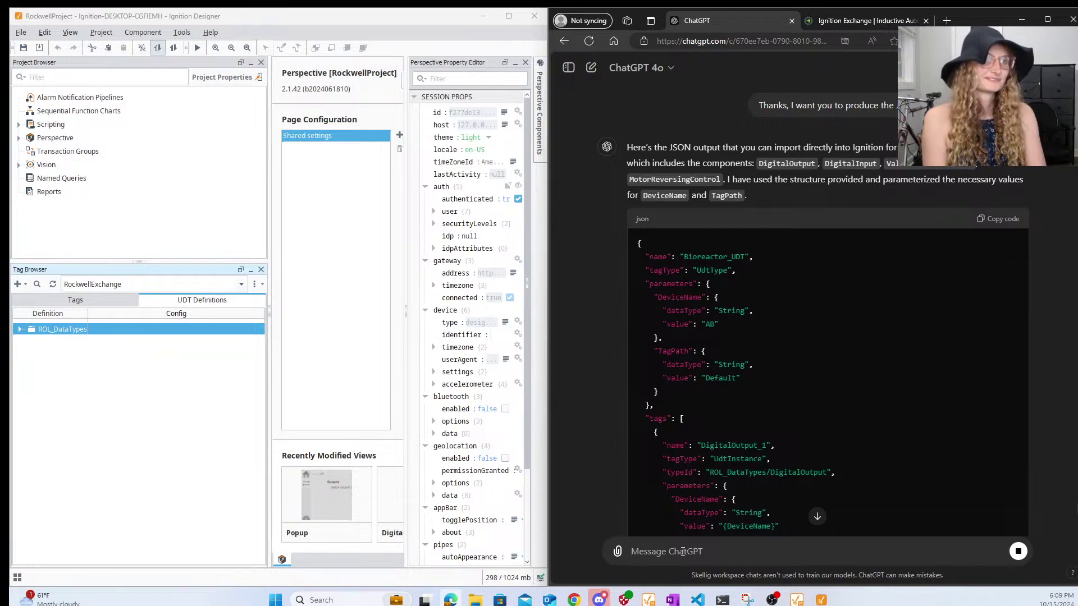
scroll(710, 335, "down", 6)
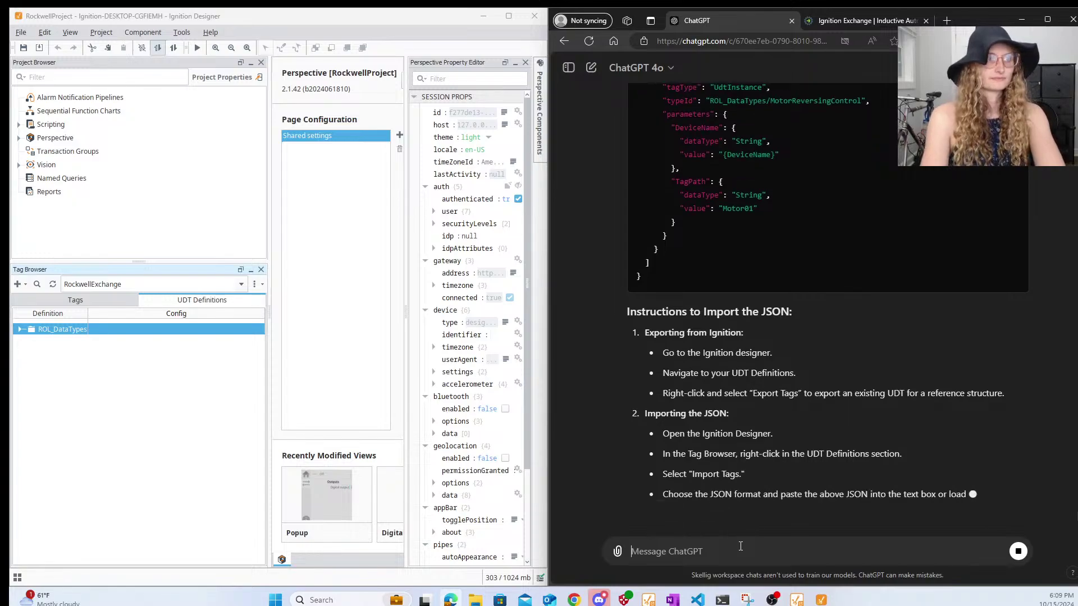
- Ask for the simulated bioreactor to have digital outputs for pH, temp, DO, agitator and weight
type("Thanks, I want ")
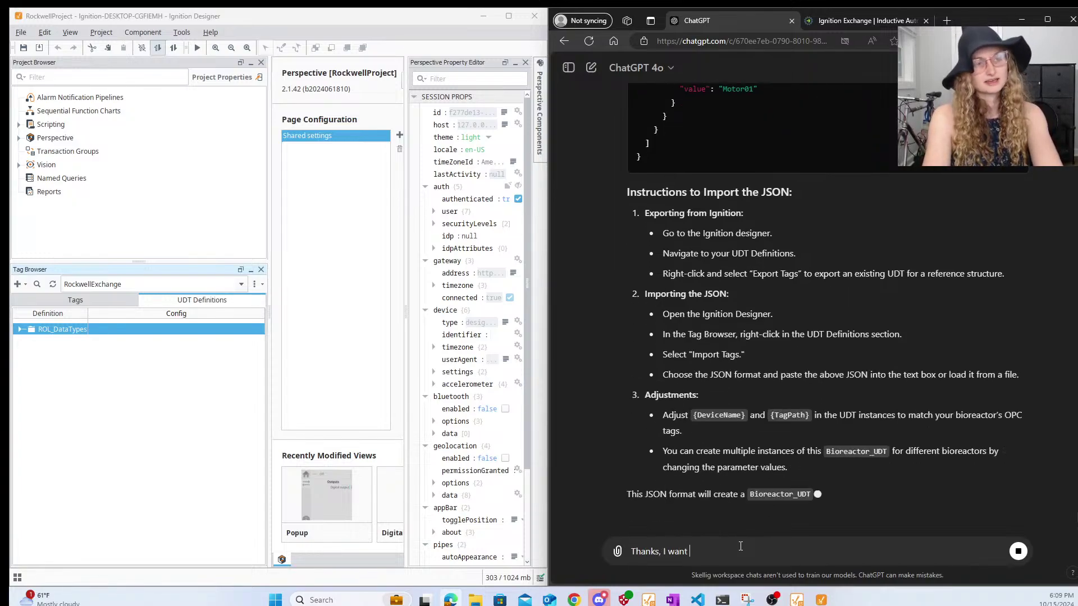
type("my simula")
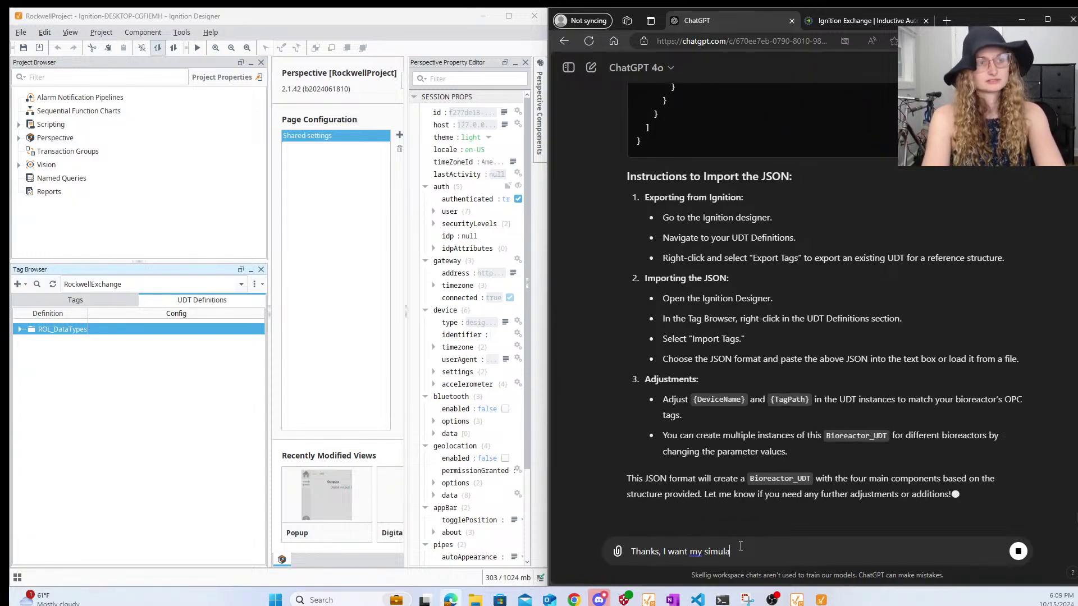
key("BackSpace")
key("BackSpace")
key("BackSpace")
key("BackSpace")
key("BackSpace")
key("BackSpace")
type("bio")
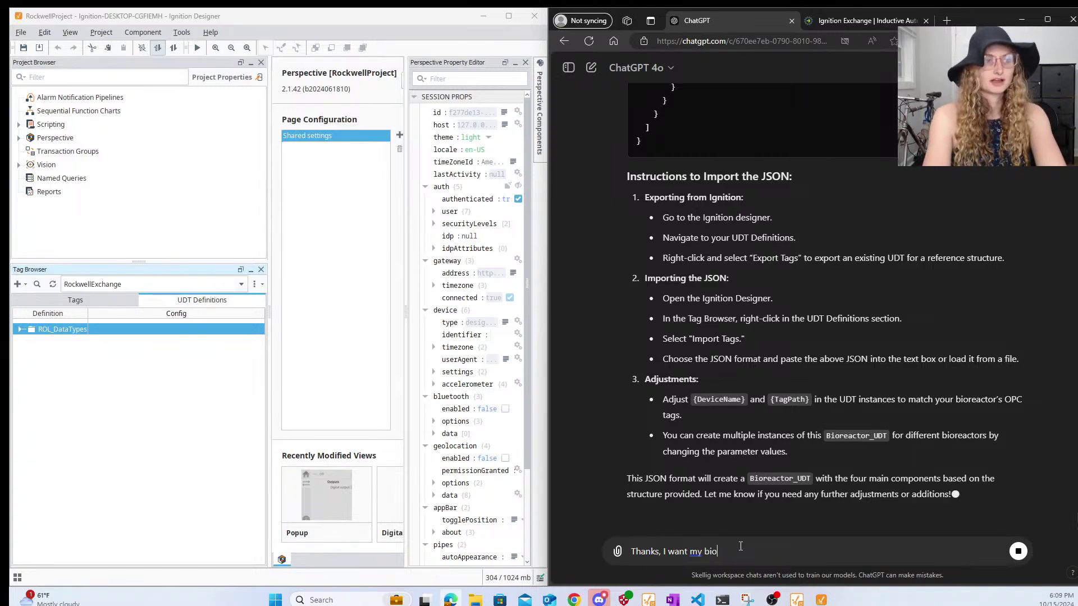
type("reactor to have ")
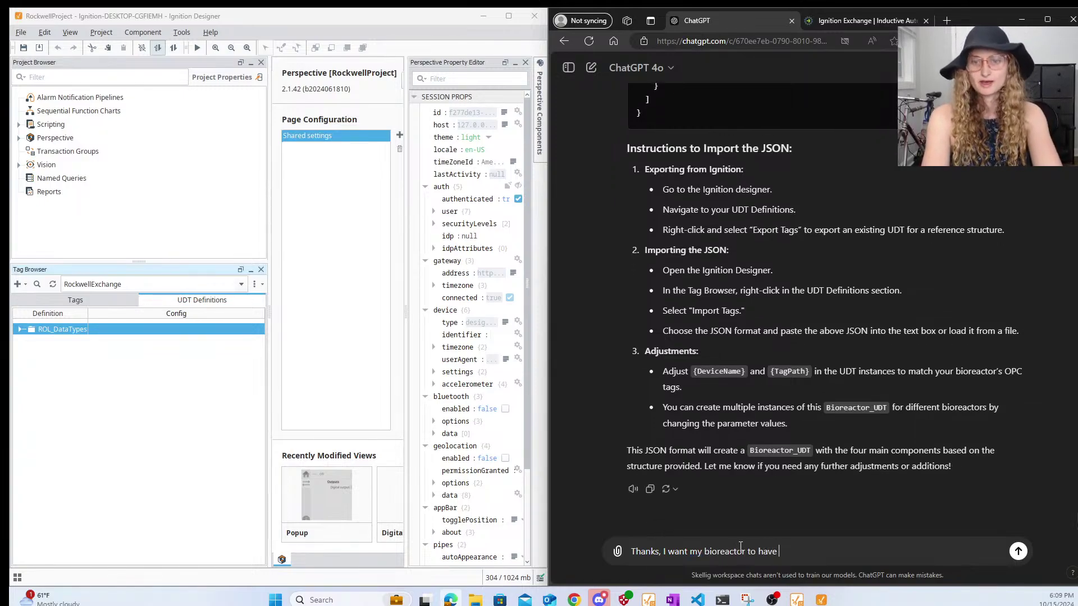
type("a digit")
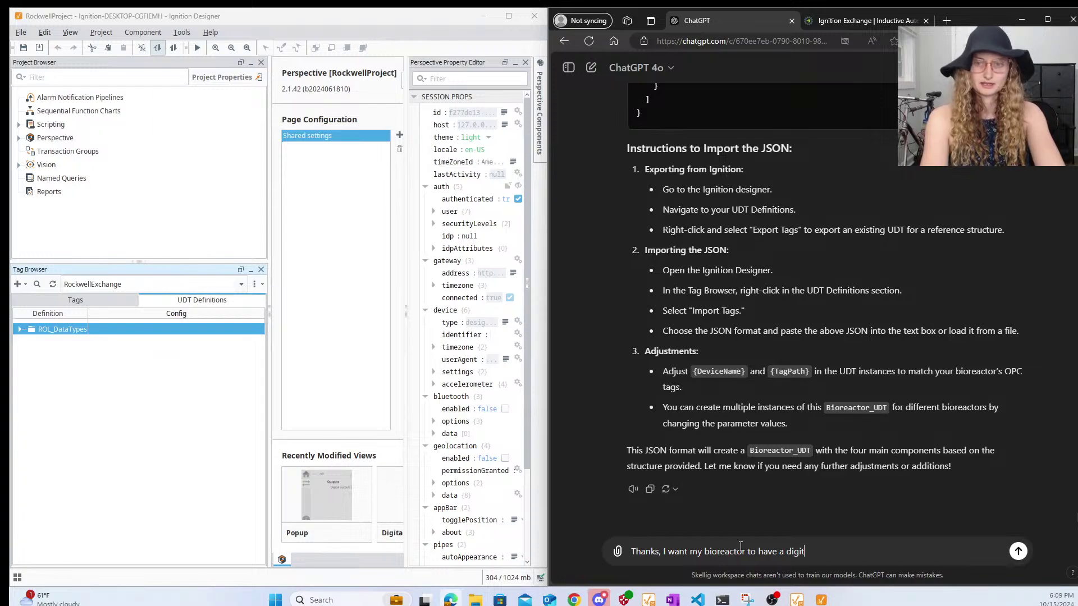
type("al output for ph, temp, do agi")
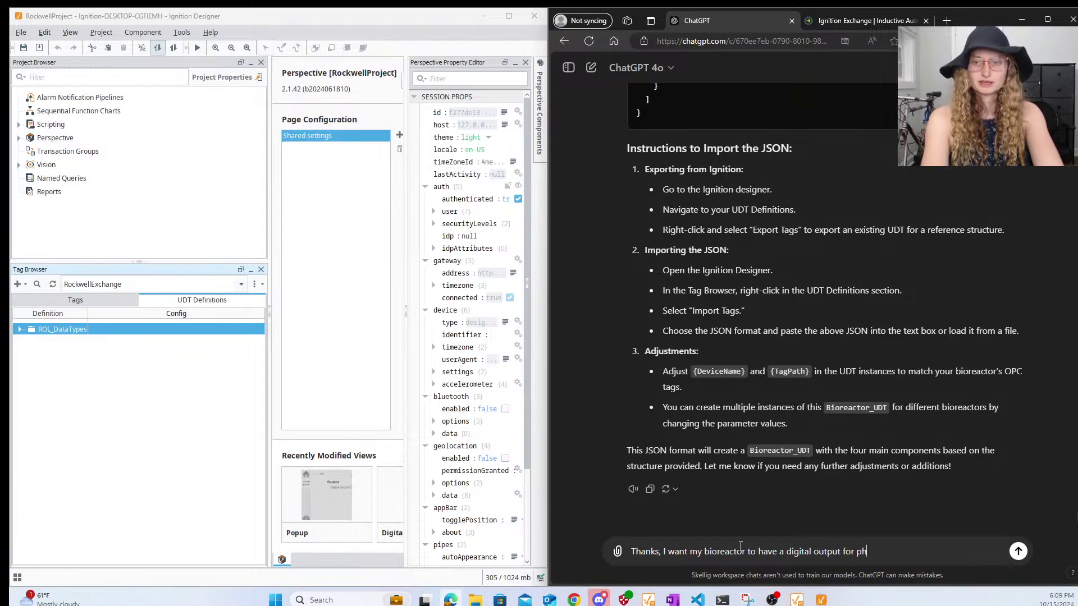
key("BackSpace")
key("BackSpace")
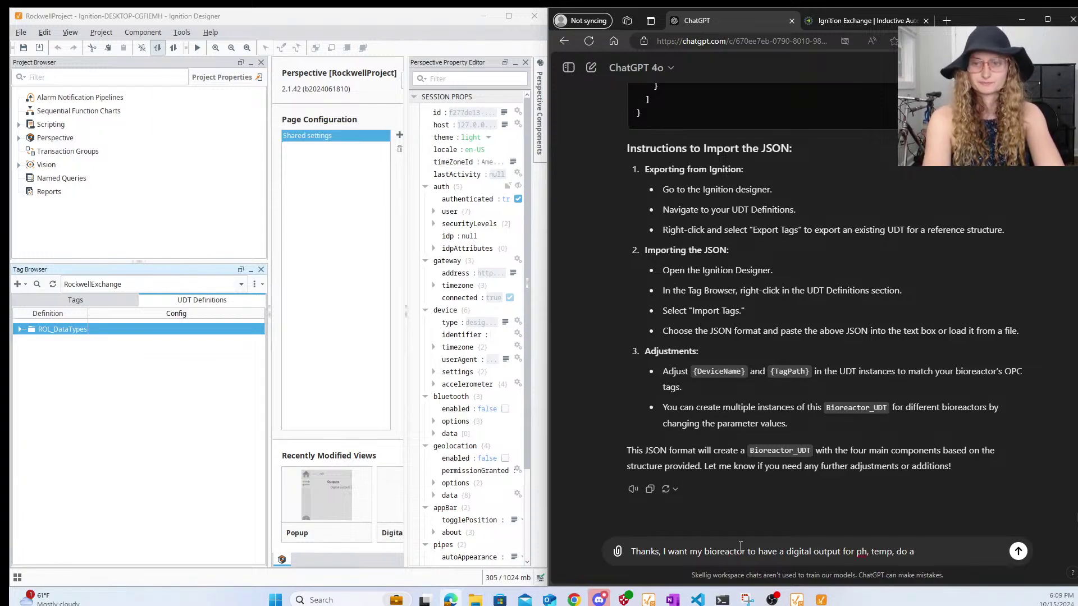
type("agitator,")
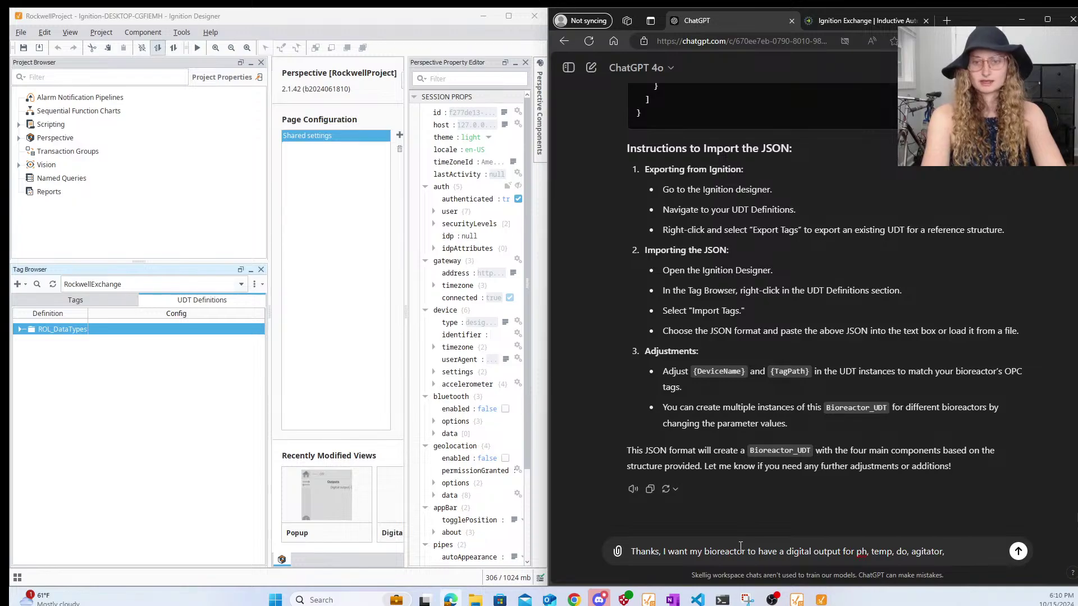
type("weight")
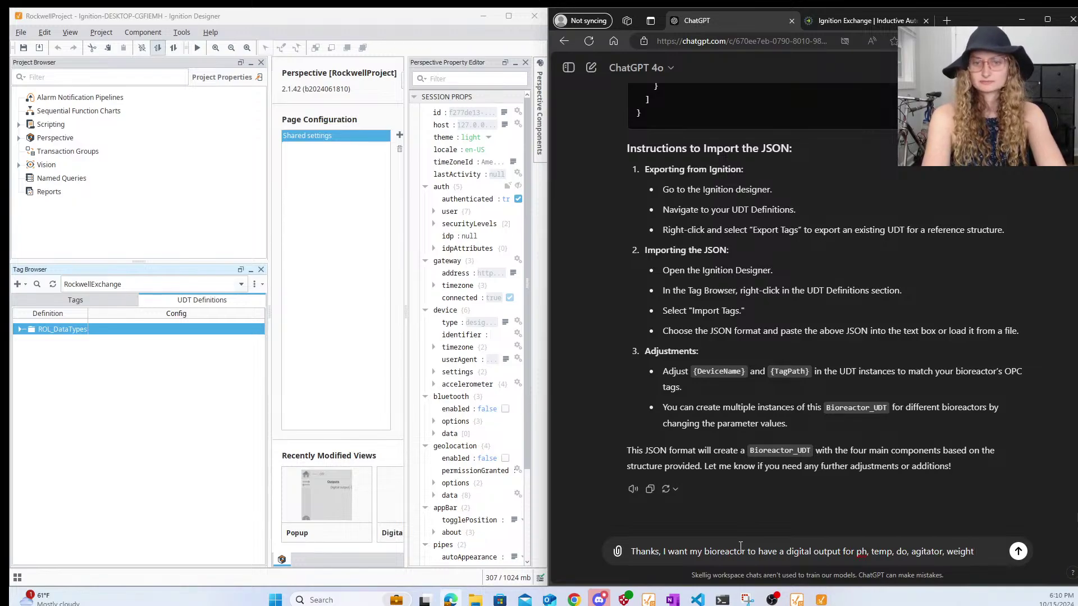
key("Return")
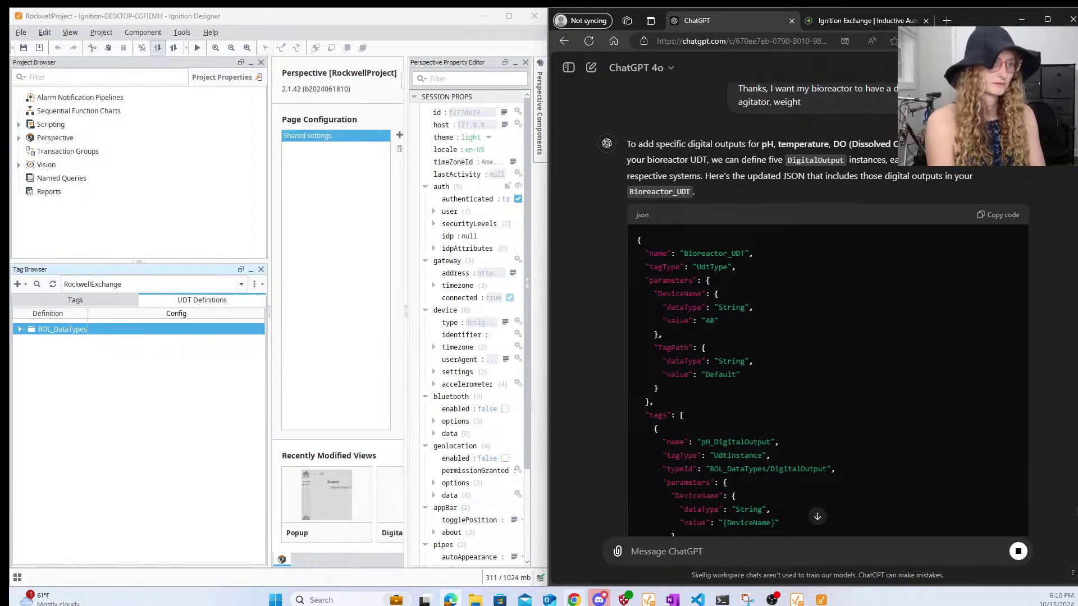
- Scroll through the updated Bioreactor_UDT JSON with its pH, temperature and DO DigitalOutput instances
mouse_move(573, 601)
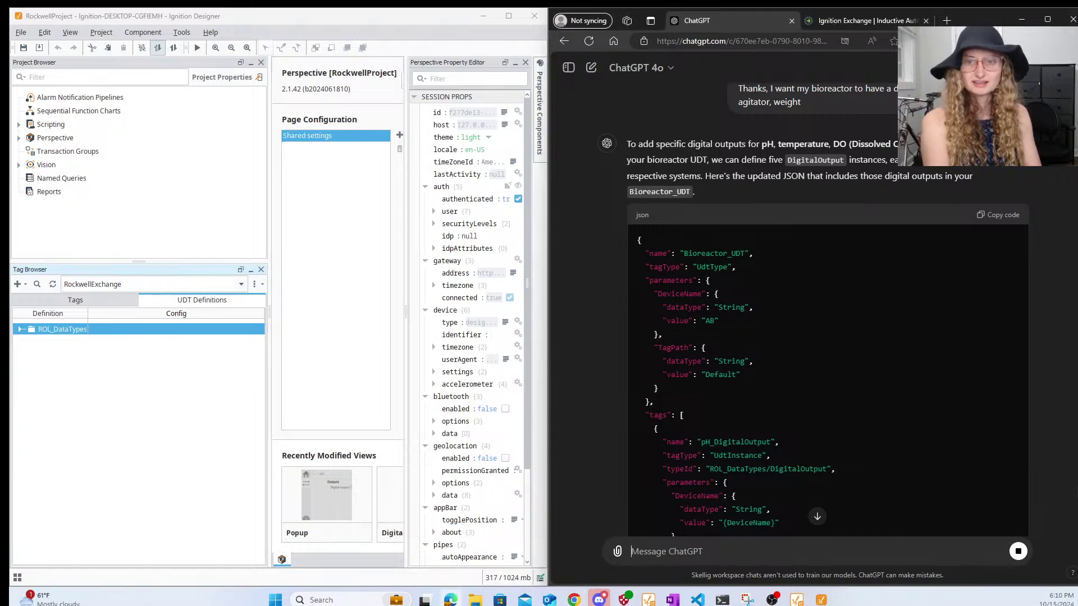
scroll(691, 311, "down", 15)
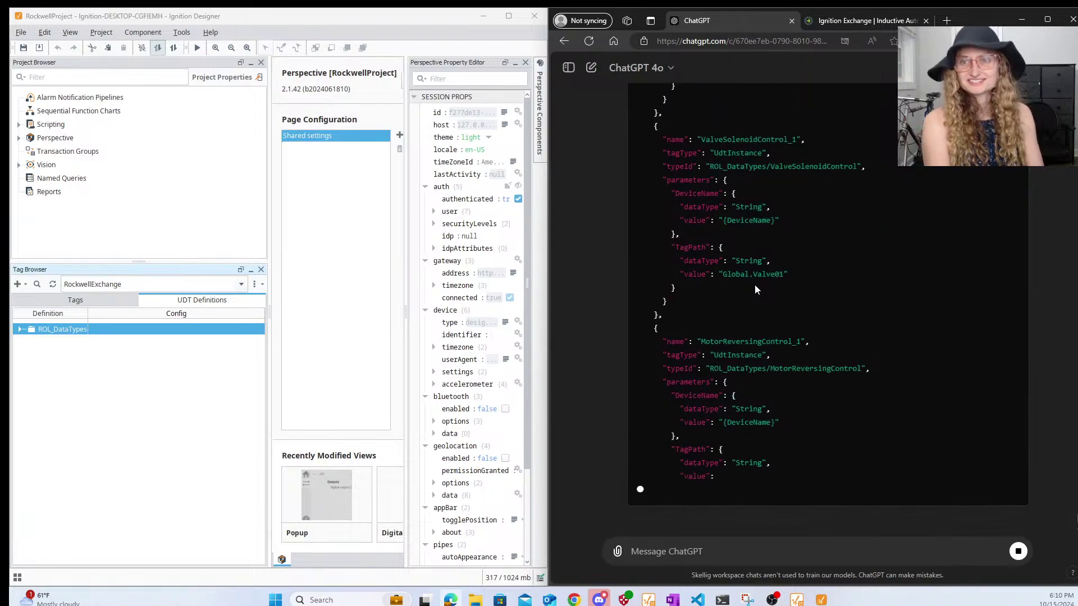
scroll(787, 274, "up", 15)
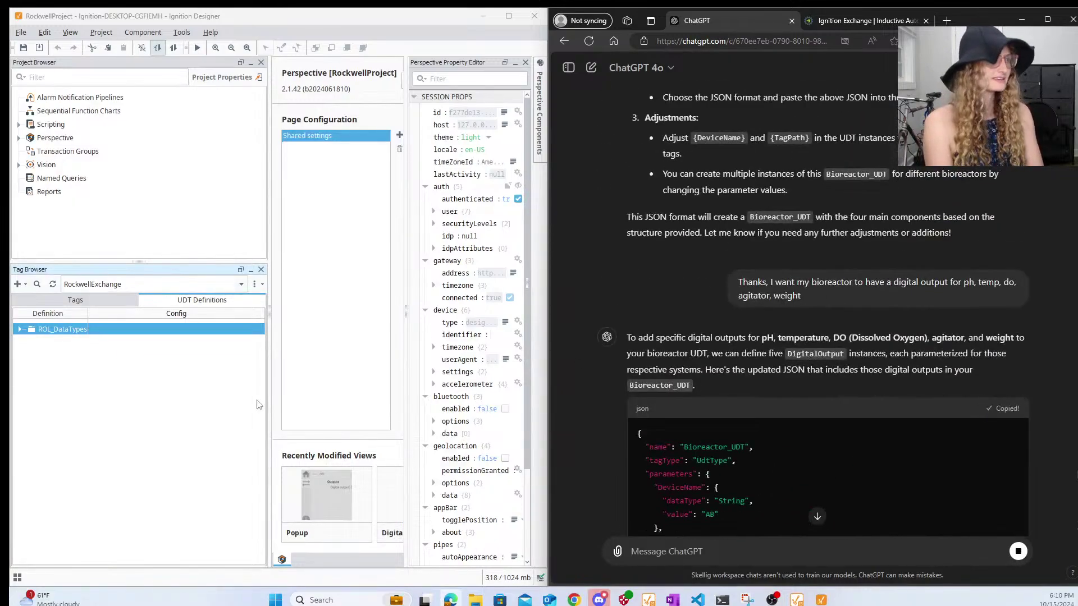
- Bring Ignition Designer forward showing the ROL tag instances Dig01, Do01, Motor01 and Valve01
left_click(92, 300)
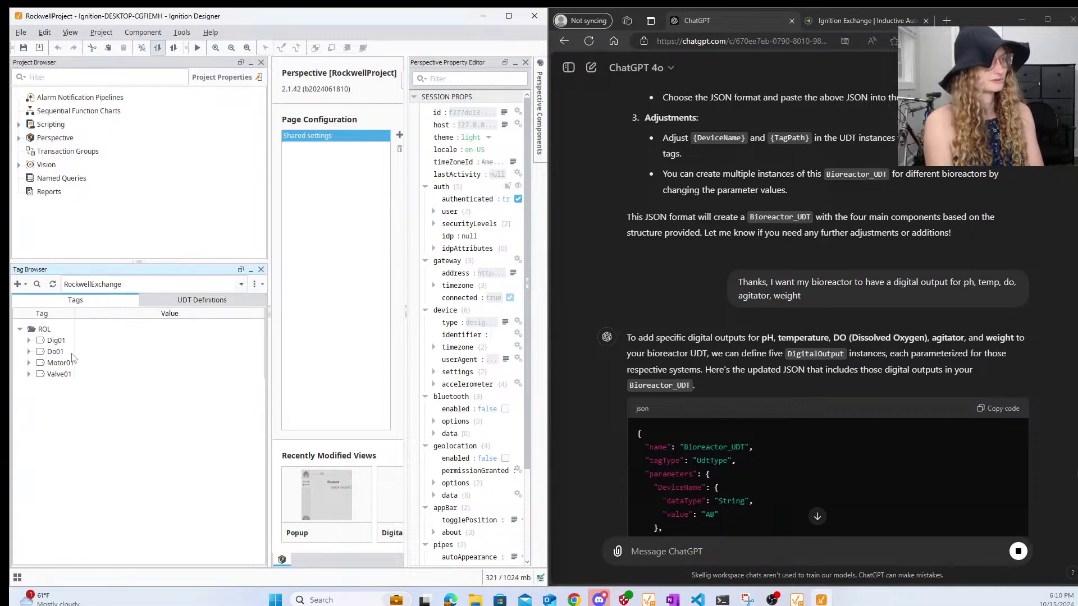
mouse_move(481, 603)
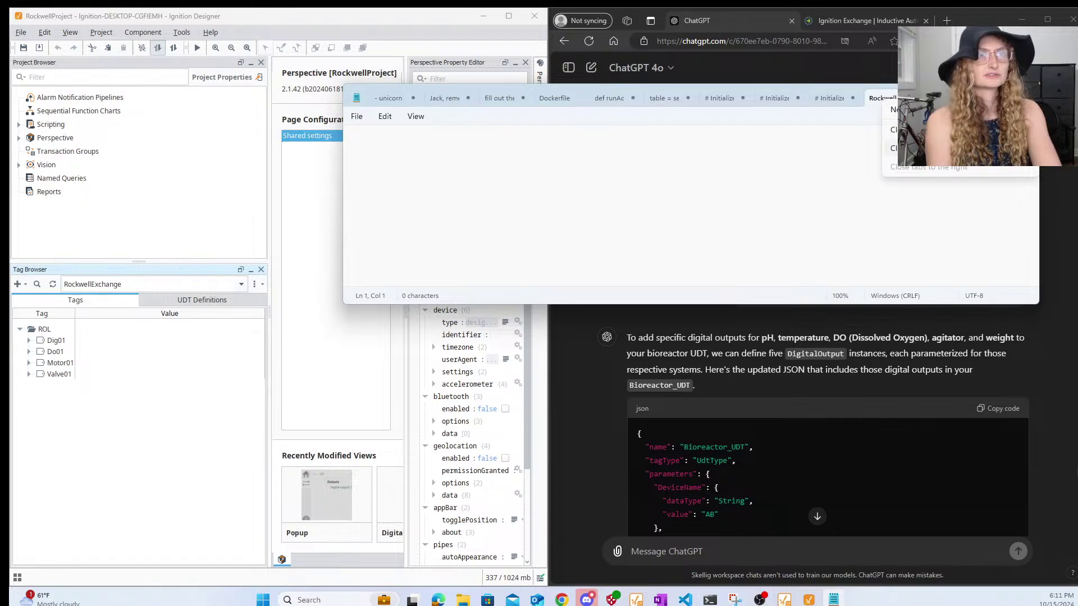
- Close every other Notepad tab without saving, leaving only RockwellBioImport.txt
left_click(899, 148)
left_click(695, 227)
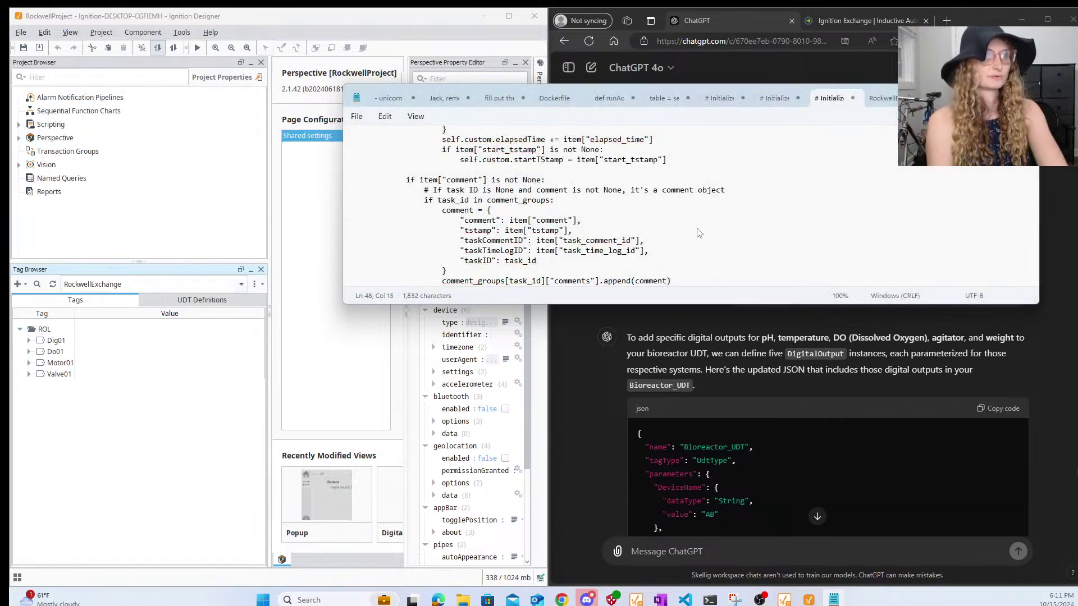
left_click(696, 229)
left_click(696, 227)
left_click(696, 228)
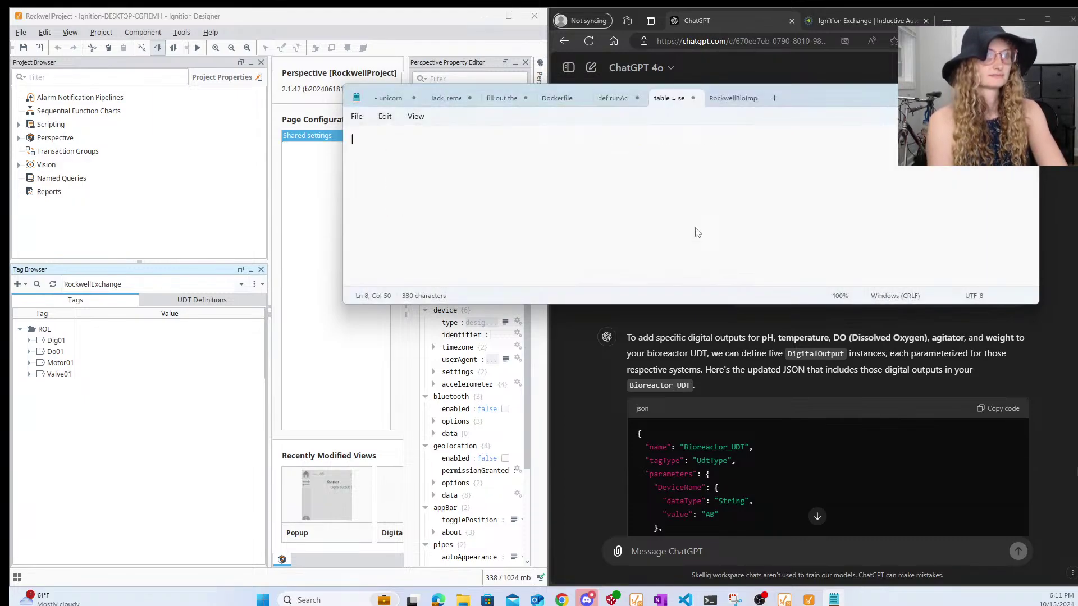
left_click(696, 228)
left_click(696, 227)
left_click(697, 227)
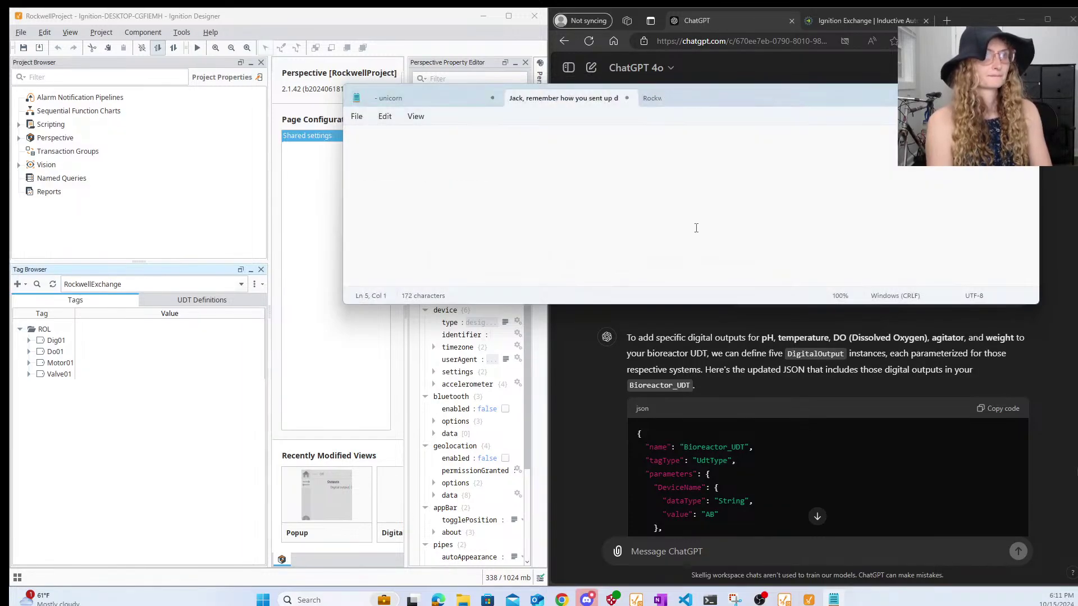
left_click(696, 228)
- Paste the Bioreactor_UDT JSON into RockwellBioImport.txt and save it
key("ctrl+v")
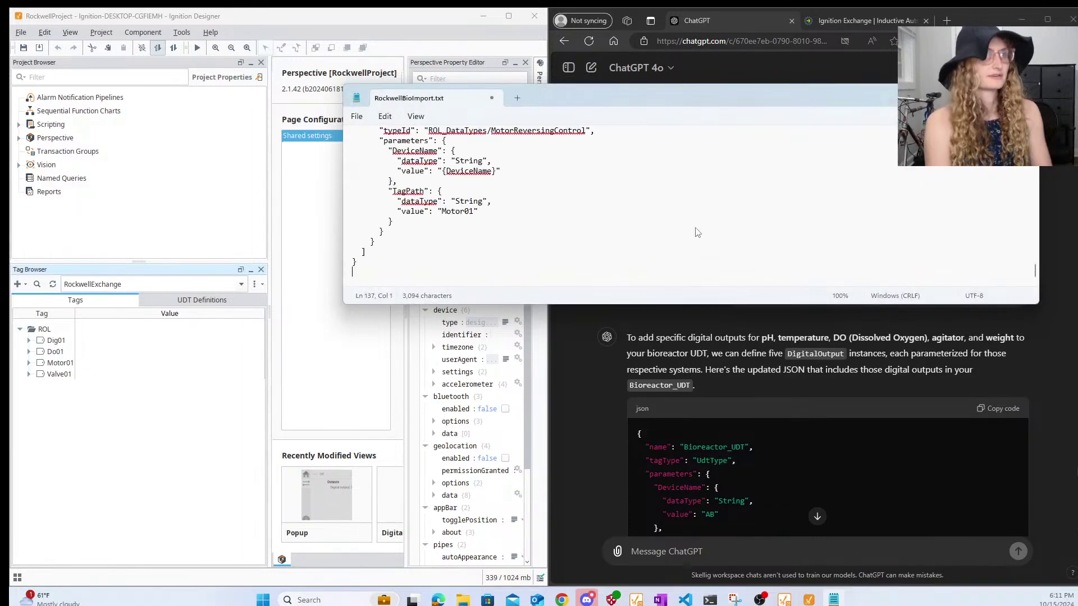
scroll(618, 224, "up", 20)
left_click(357, 116)
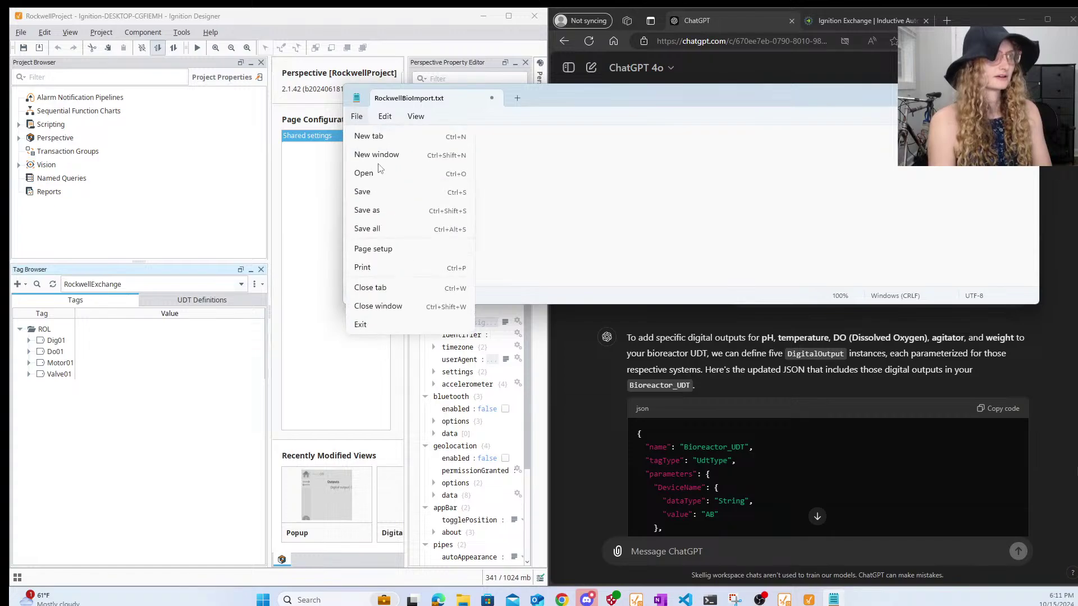
left_click(362, 189)
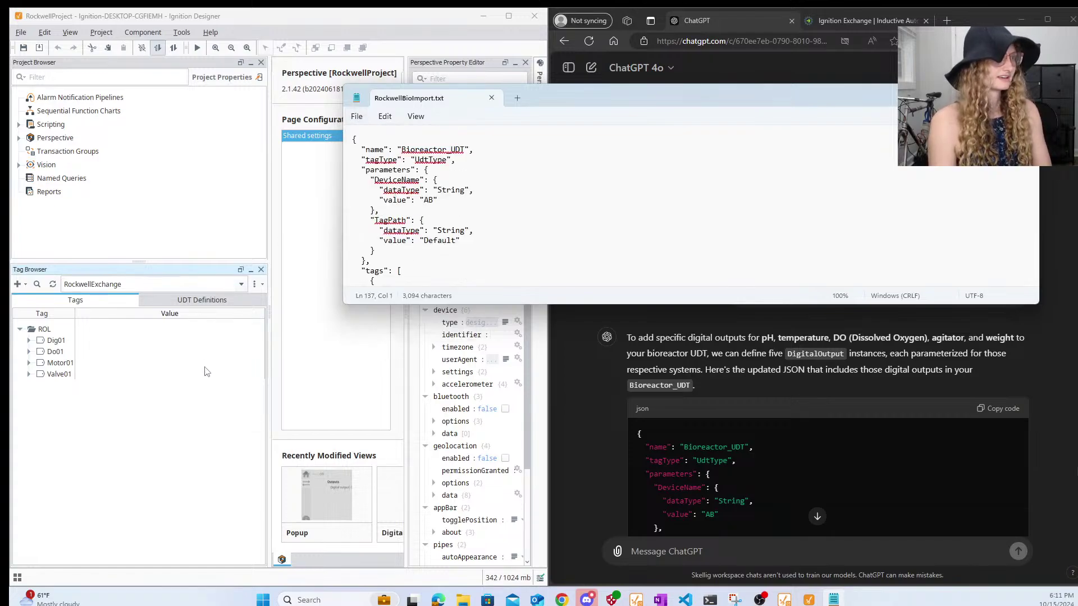
left_click(213, 354)
- Start a Direct tag import into the root with Files of Type set to All Files
left_click(254, 285)
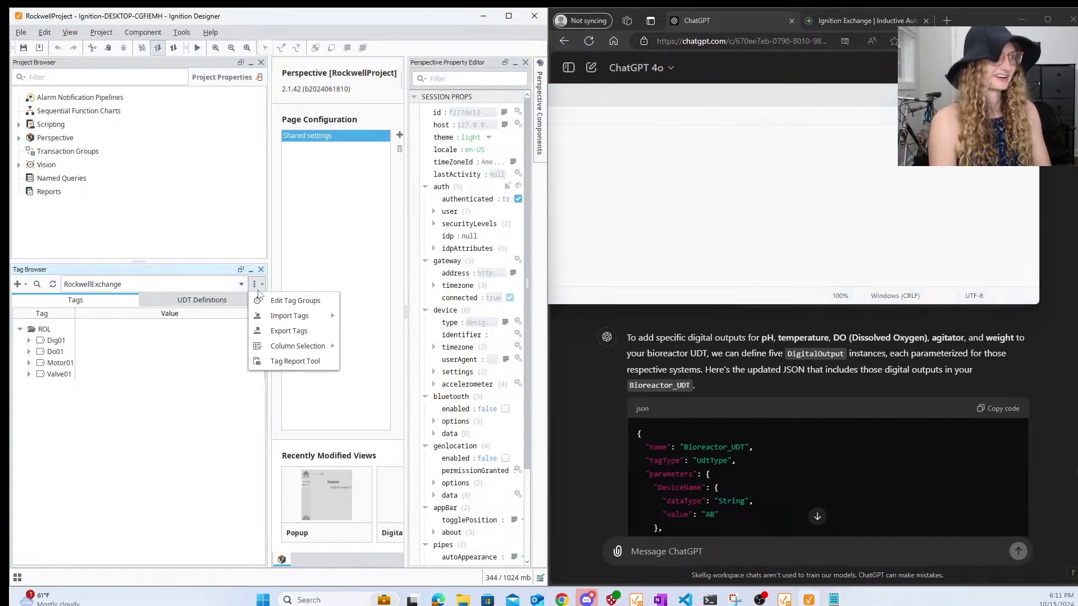
mouse_move(288, 318)
left_click(370, 331)
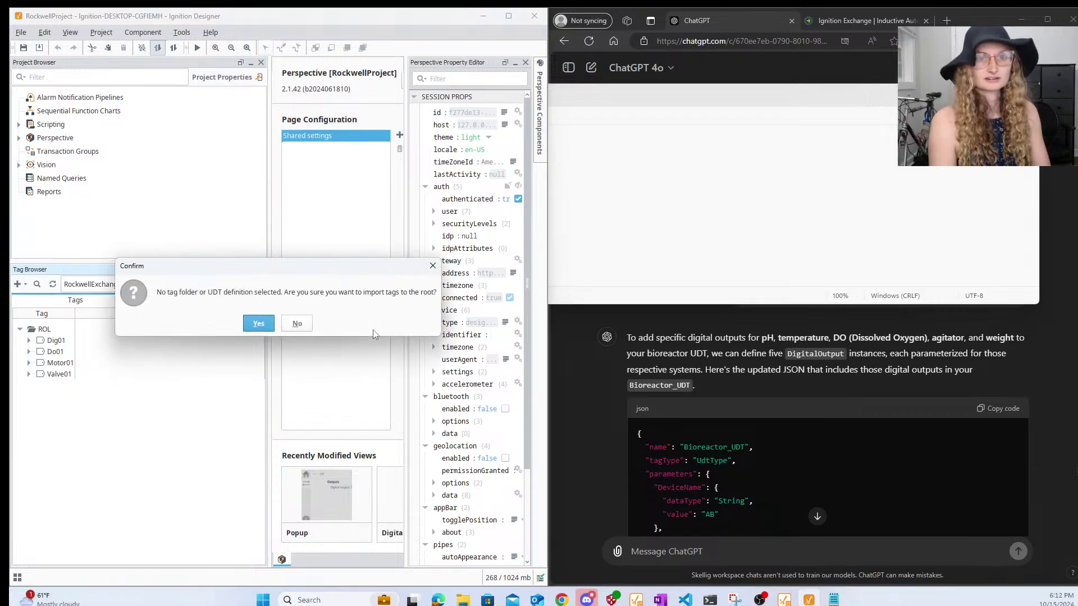
left_click(255, 329)
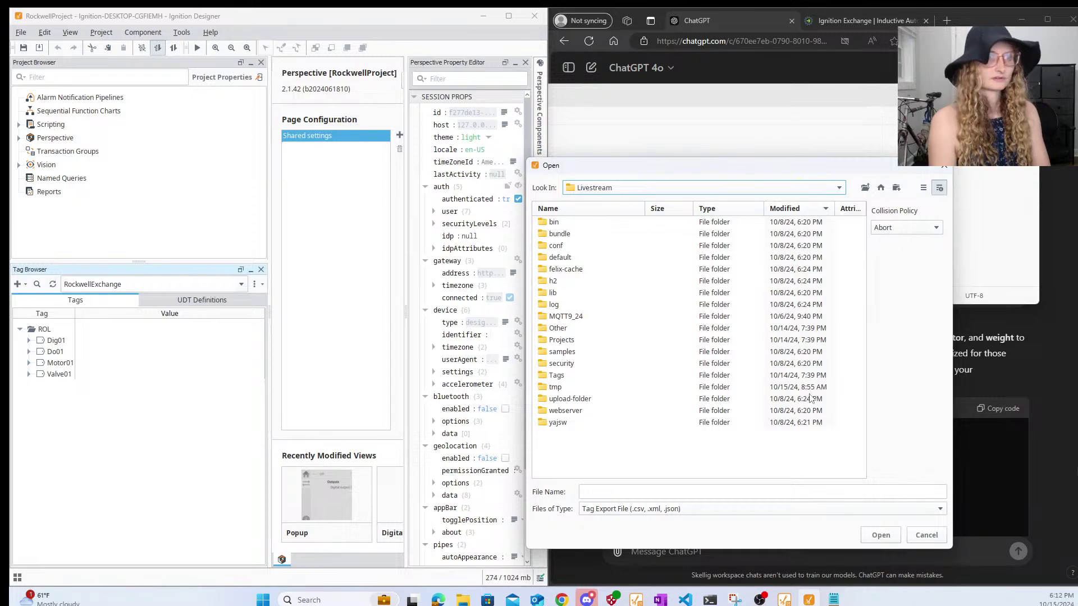
left_click(662, 510)
left_click(662, 523)
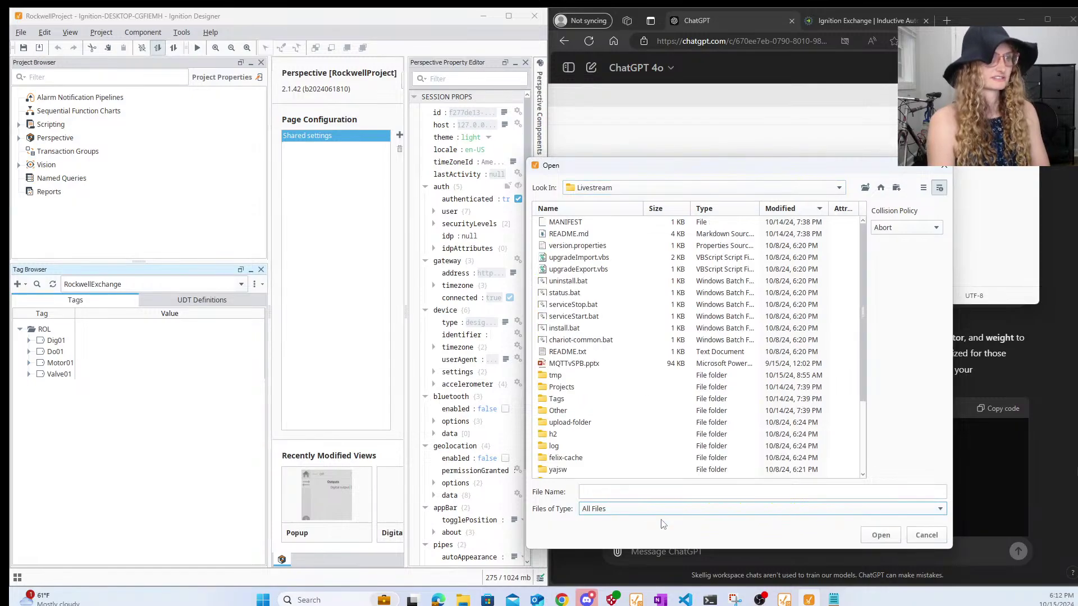
scroll(660, 296, "down", 3)
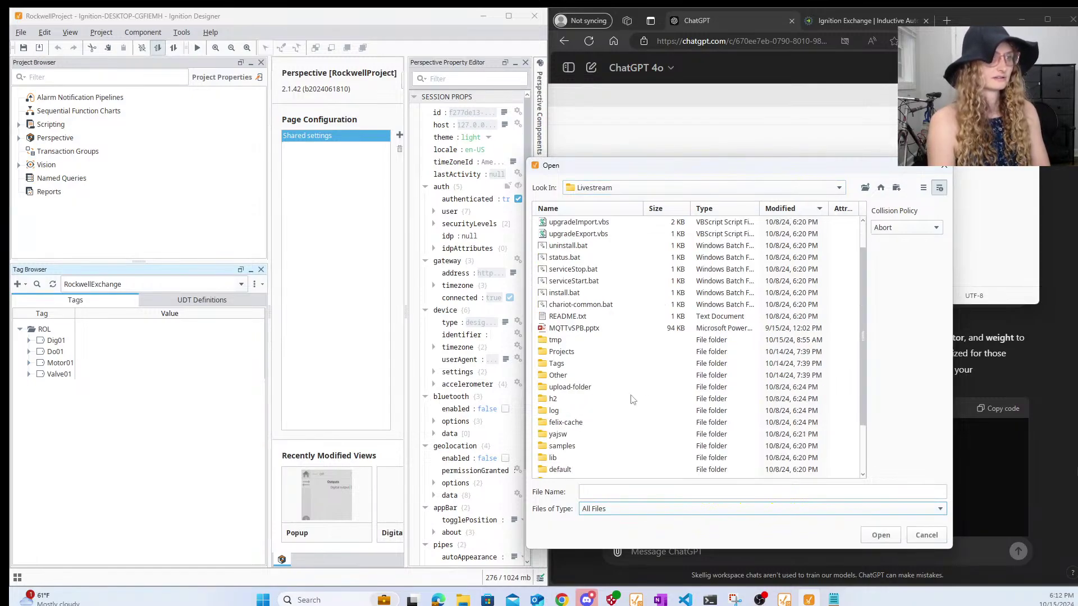
scroll(633, 400, "up", 3)
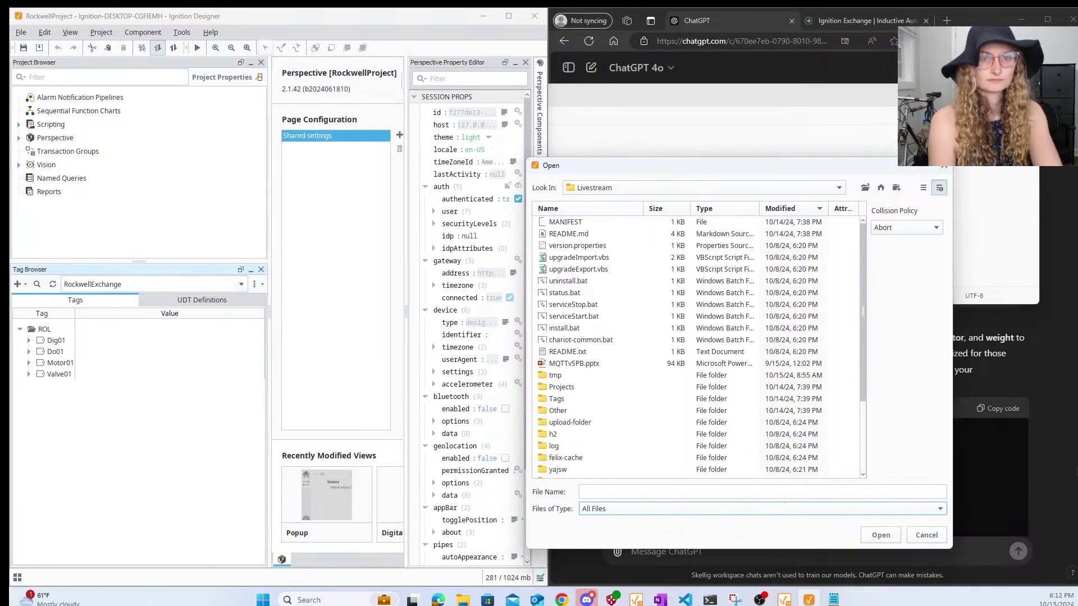
- Open the OneDrive Livestream folder in File Explorer and place it over the import dialog
left_click(463, 600)
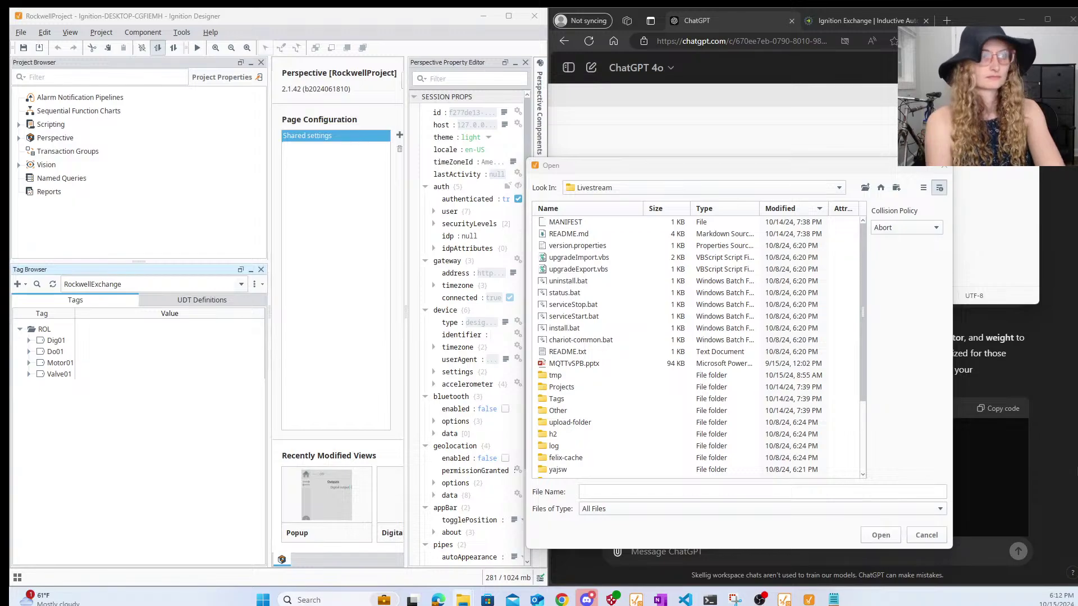
left_click(806, 190)
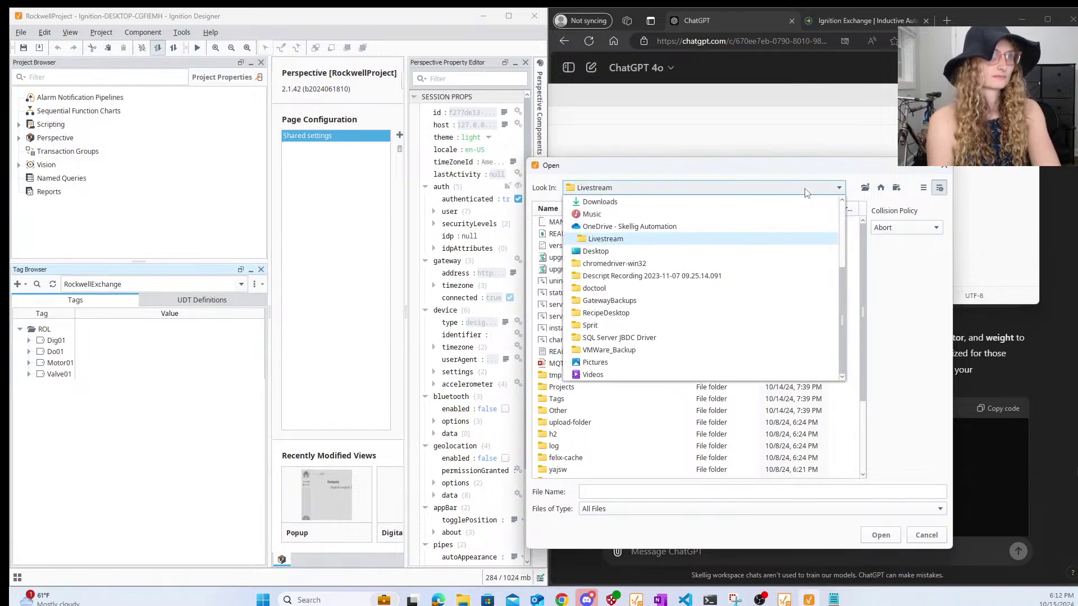
left_click(806, 189)
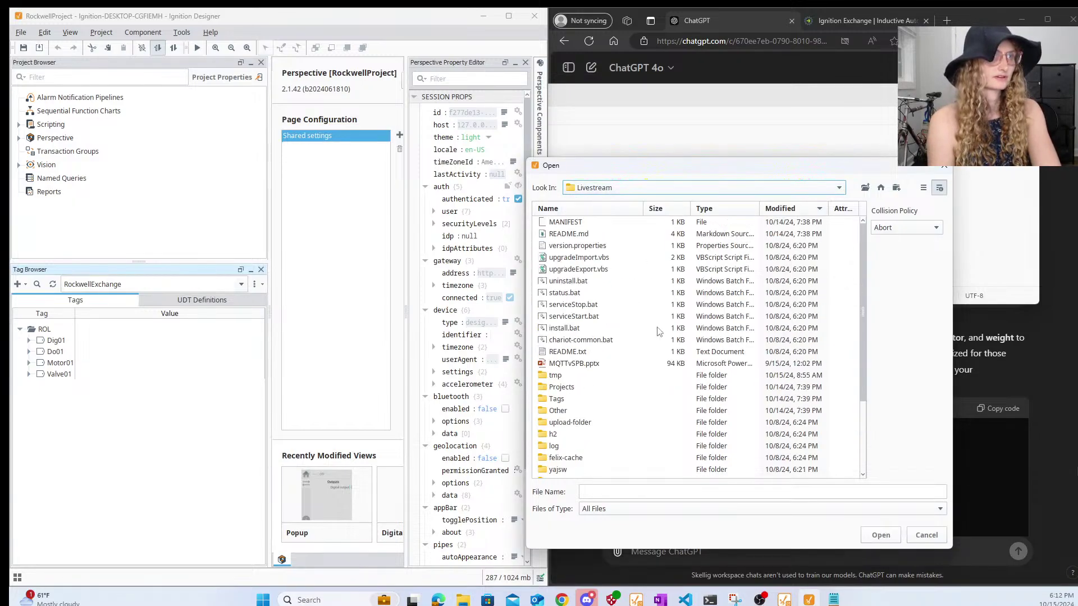
right_click(838, 309)
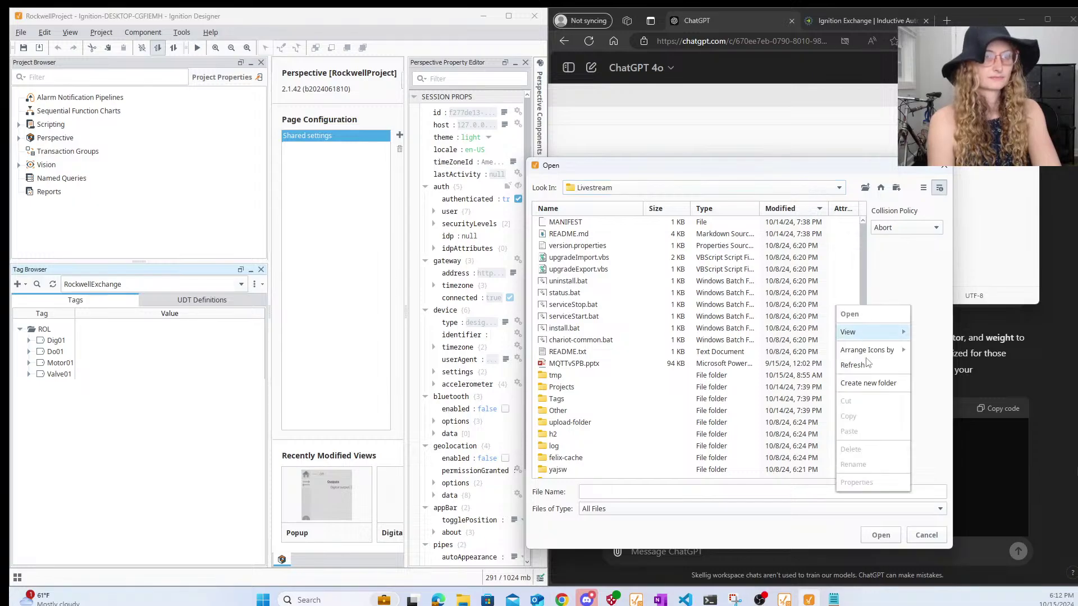
left_click(853, 244)
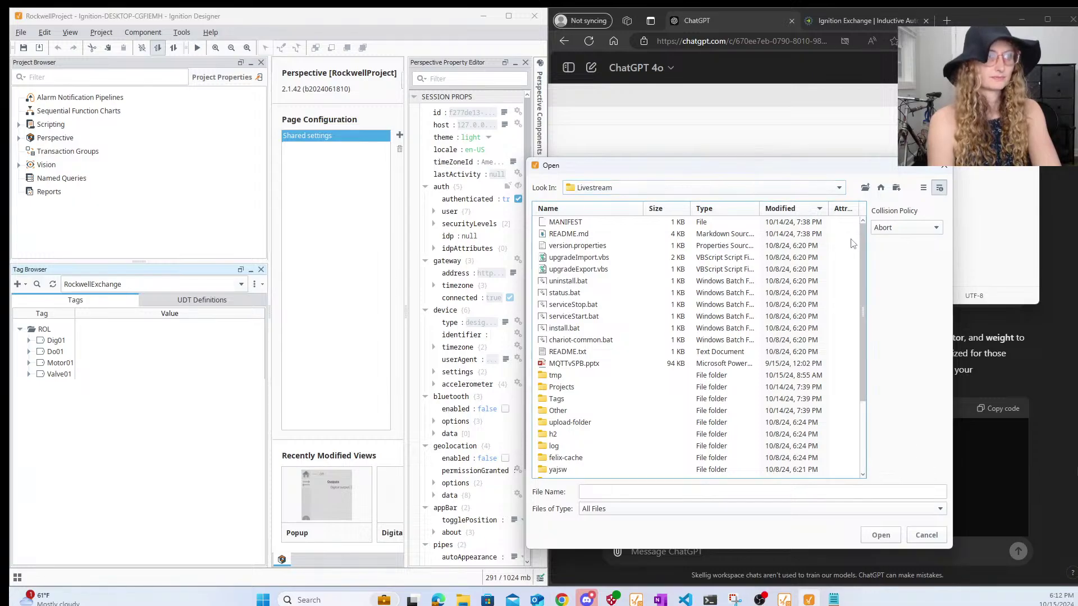
left_click(764, 187)
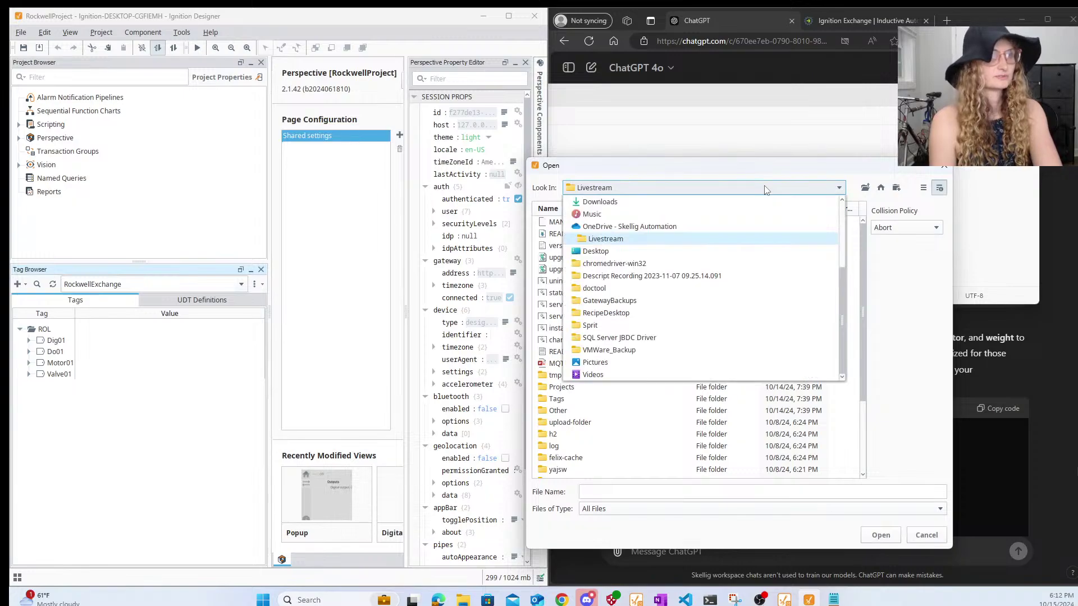
left_click(673, 238)
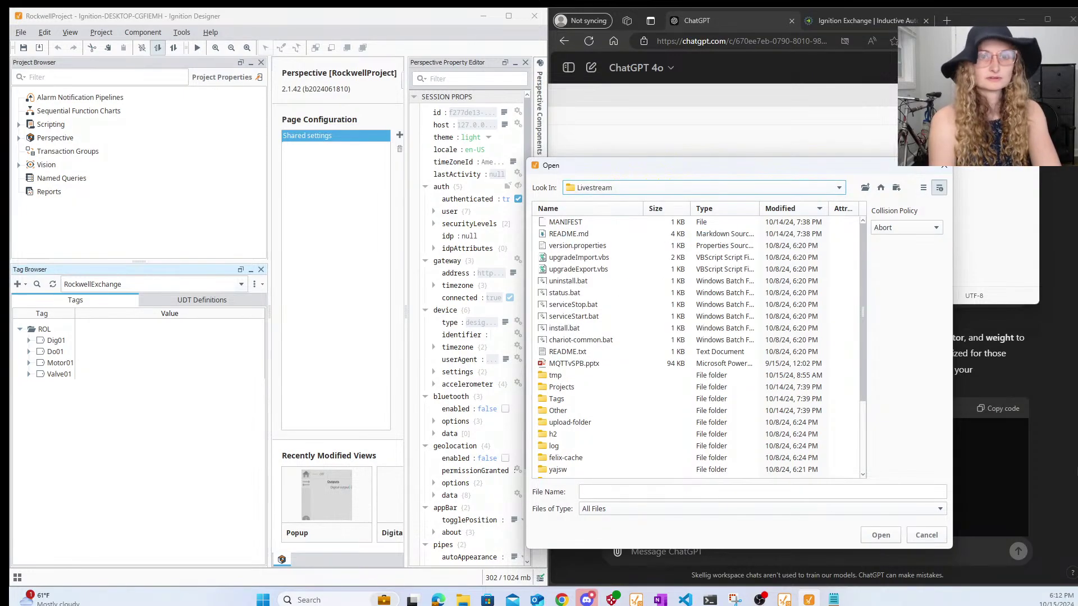
left_click(462, 599)
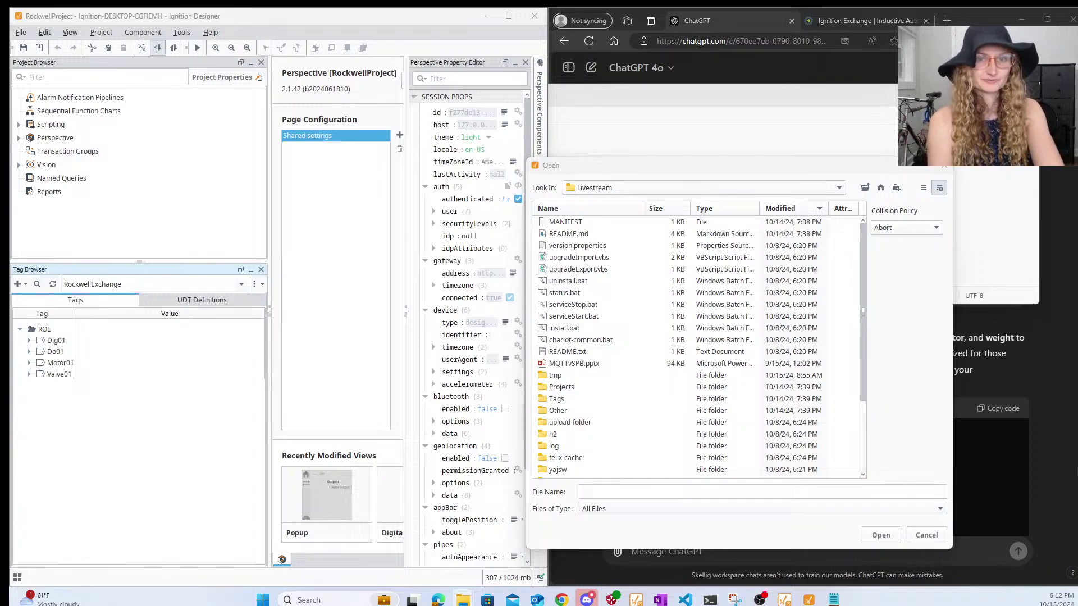
left_click_drag(1077, 163, 903, 122)
left_click_drag(889, 211, 889, 211)
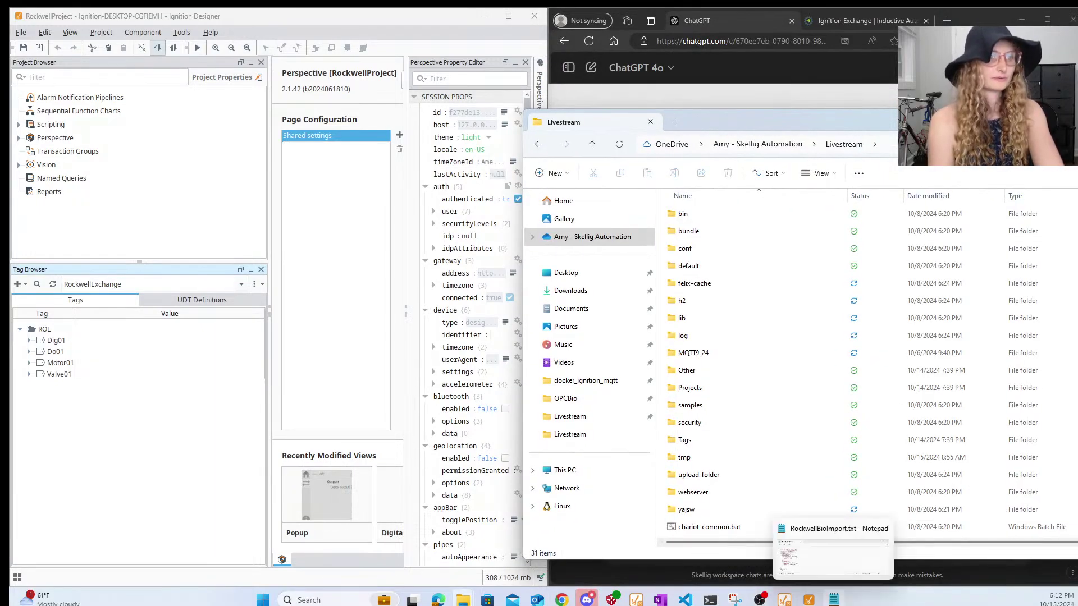
- Save As RockwellBioImport.txt into the Livestream folder by pasting its copied path
left_click(833, 600)
left_click(357, 117)
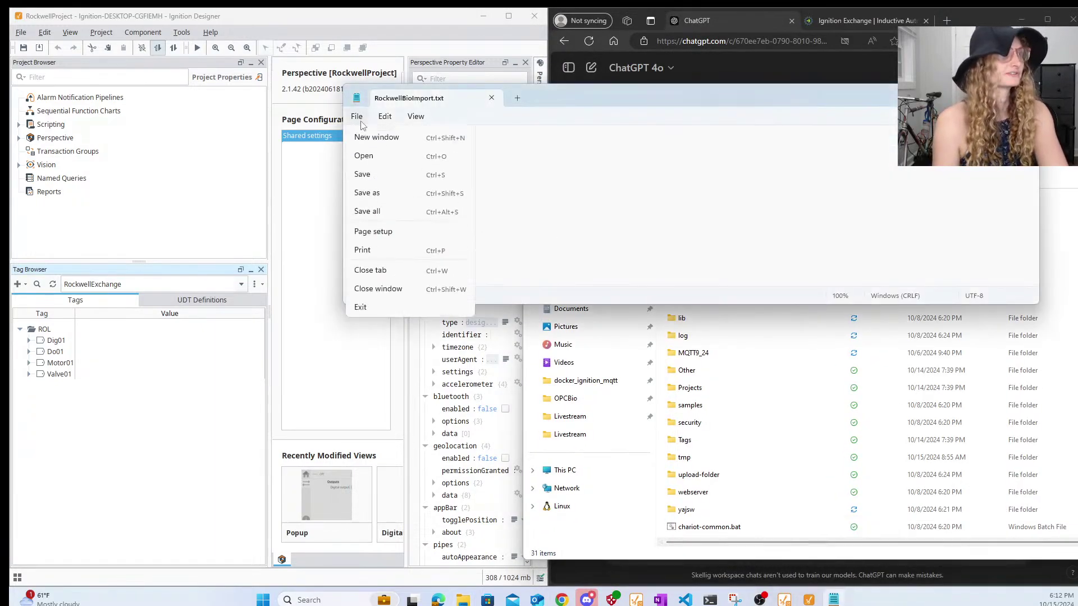
left_click(370, 209)
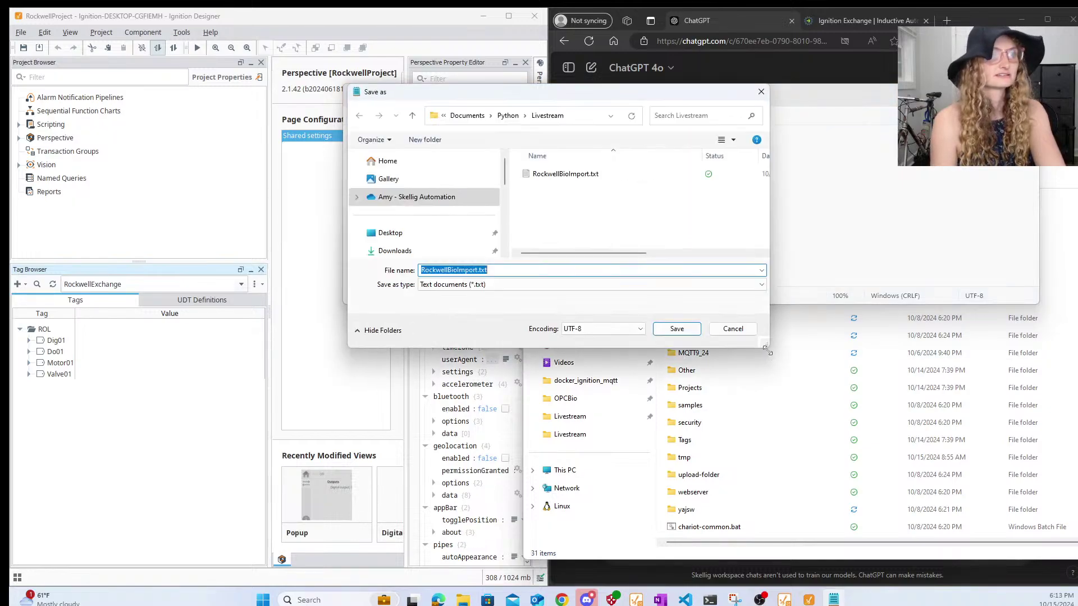
left_click(839, 558)
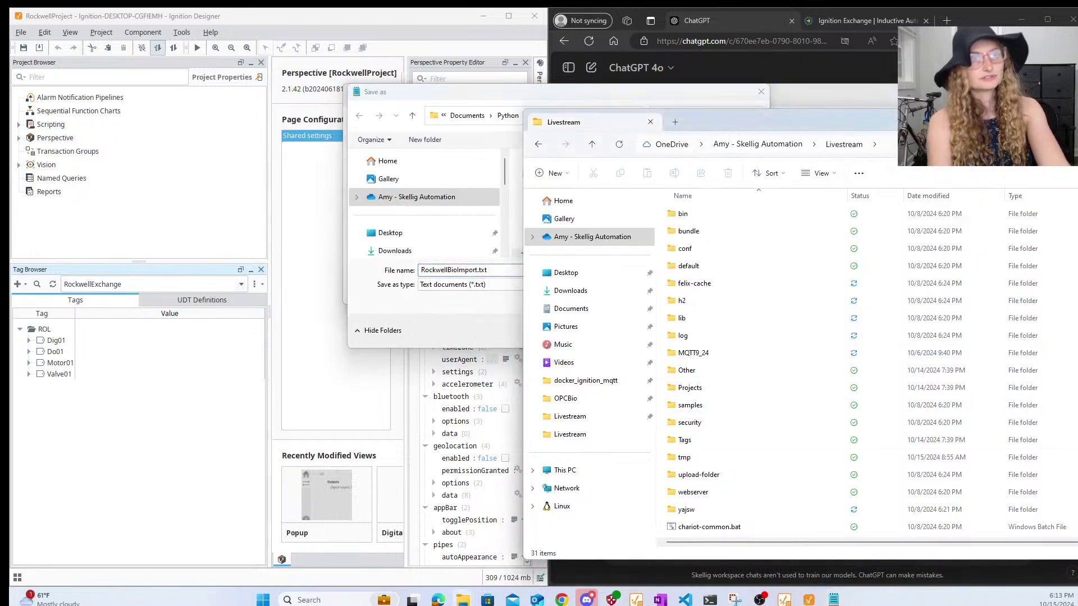
left_click(876, 144)
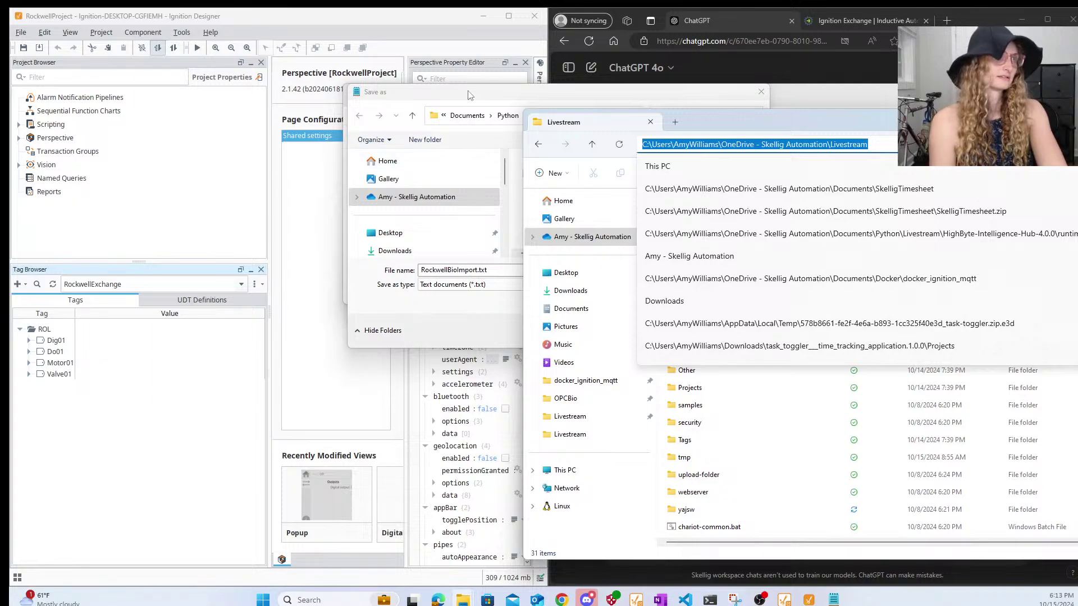
left_click(483, 93)
left_click(597, 116)
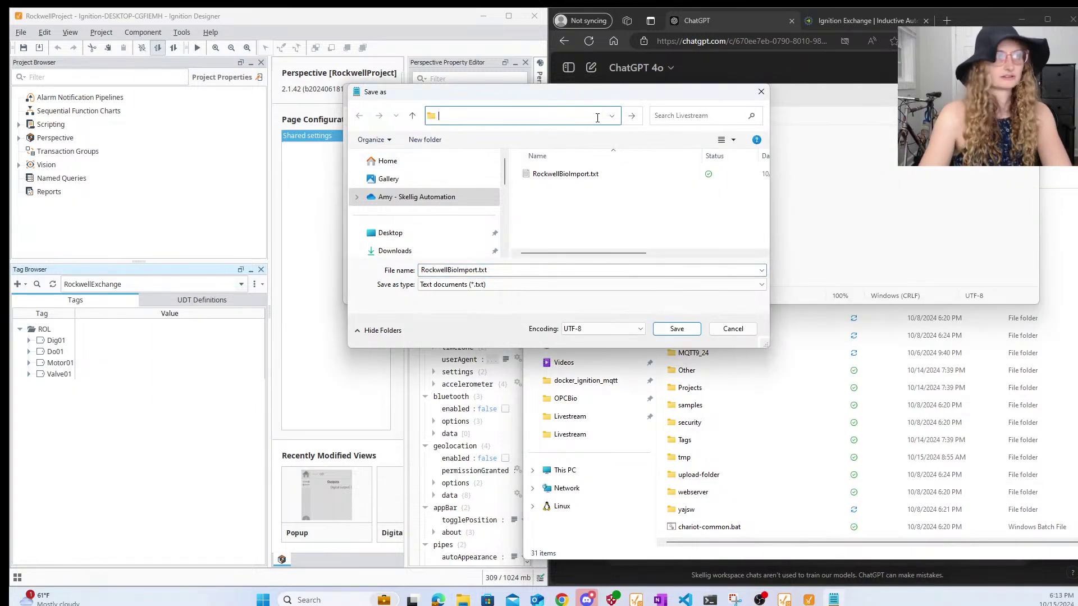
key("ctrl+v")
key("Return")
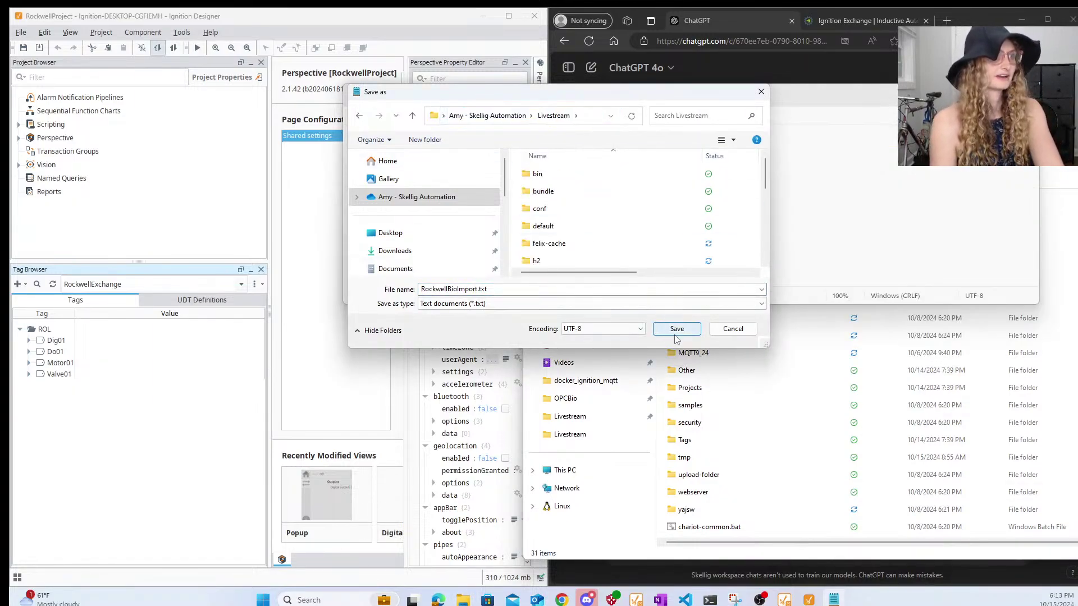
left_click(676, 334)
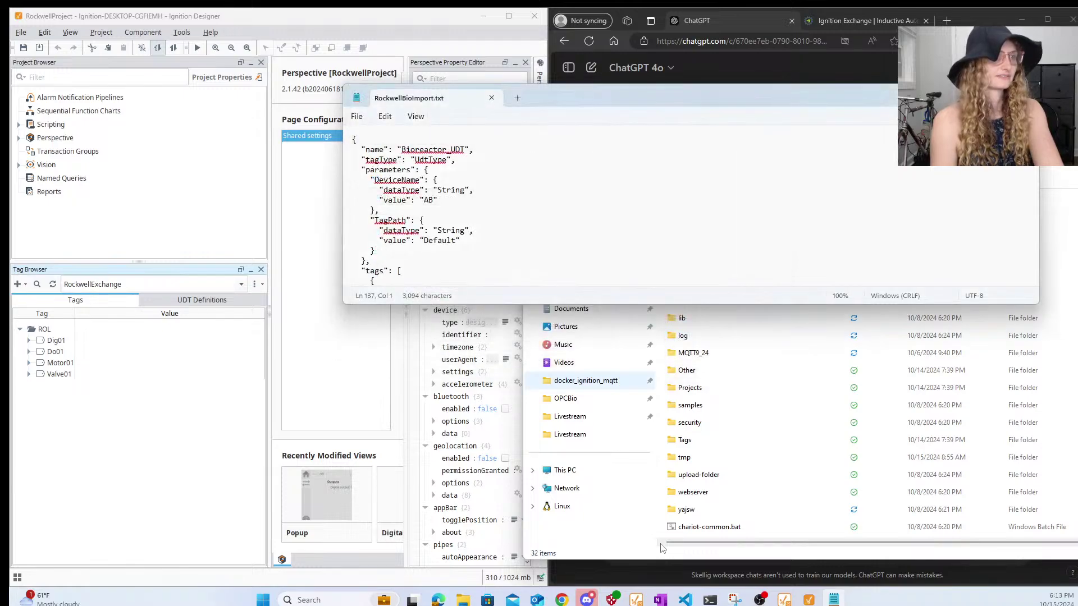
- Cancel the earlier tag-import file chooser in Ignition Designer
left_click(975, 97)
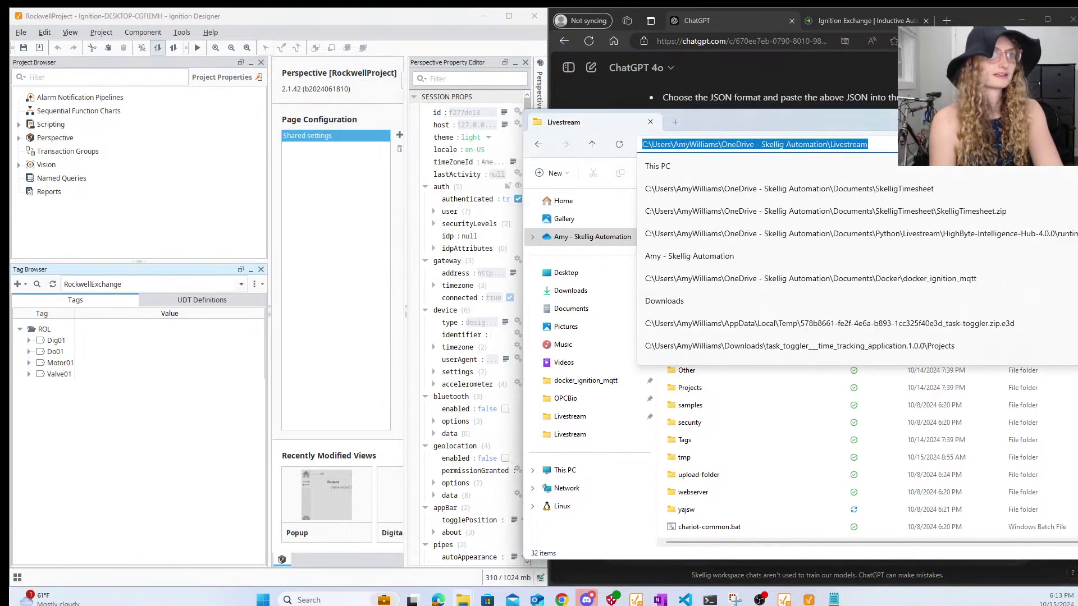
left_click(157, 427)
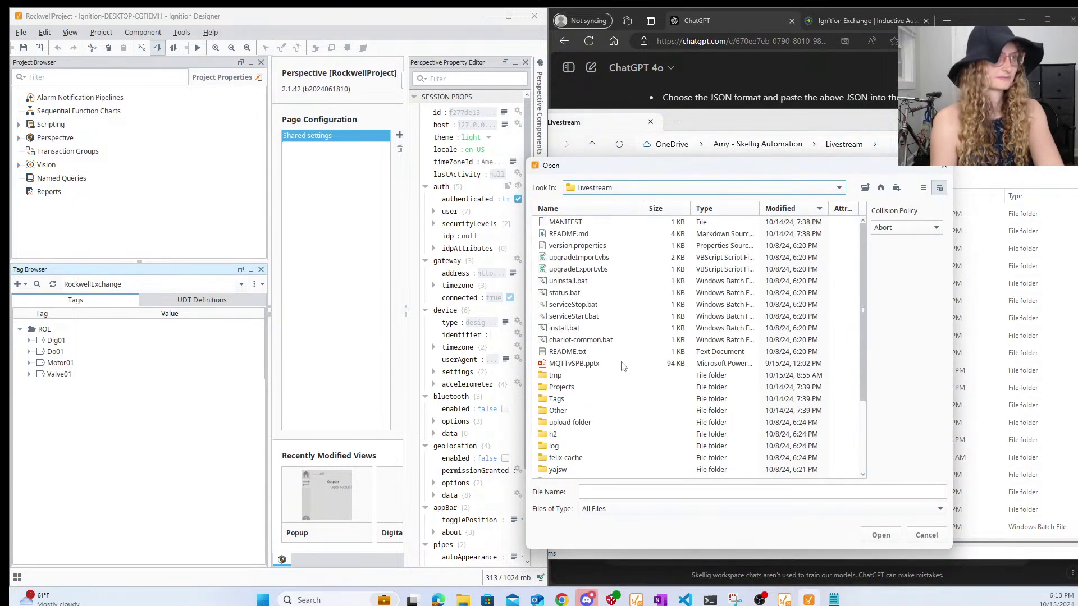
scroll(585, 359, "down", 3)
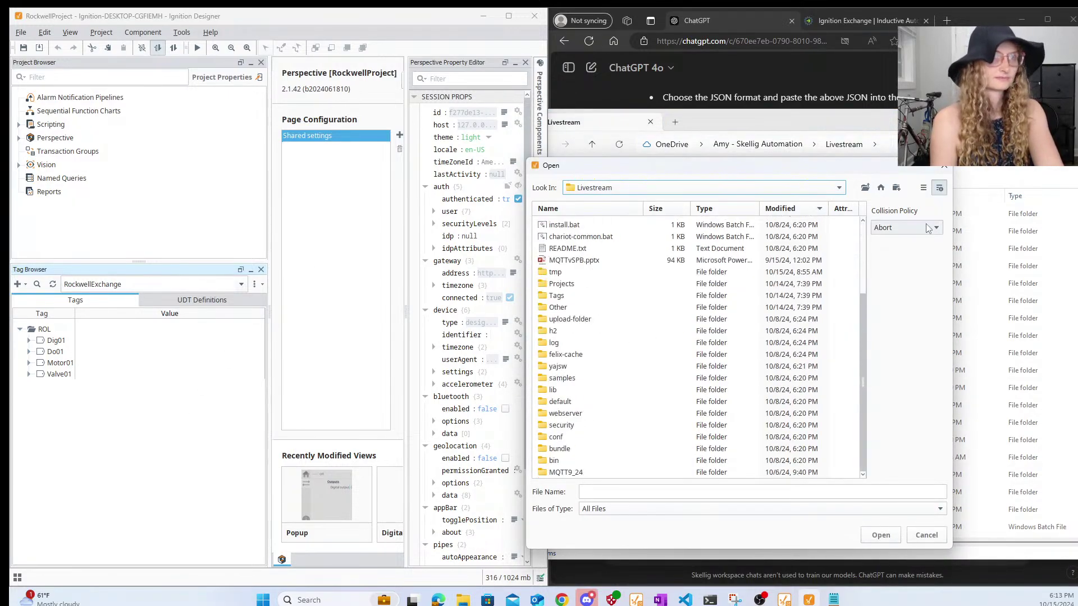
left_click(822, 192)
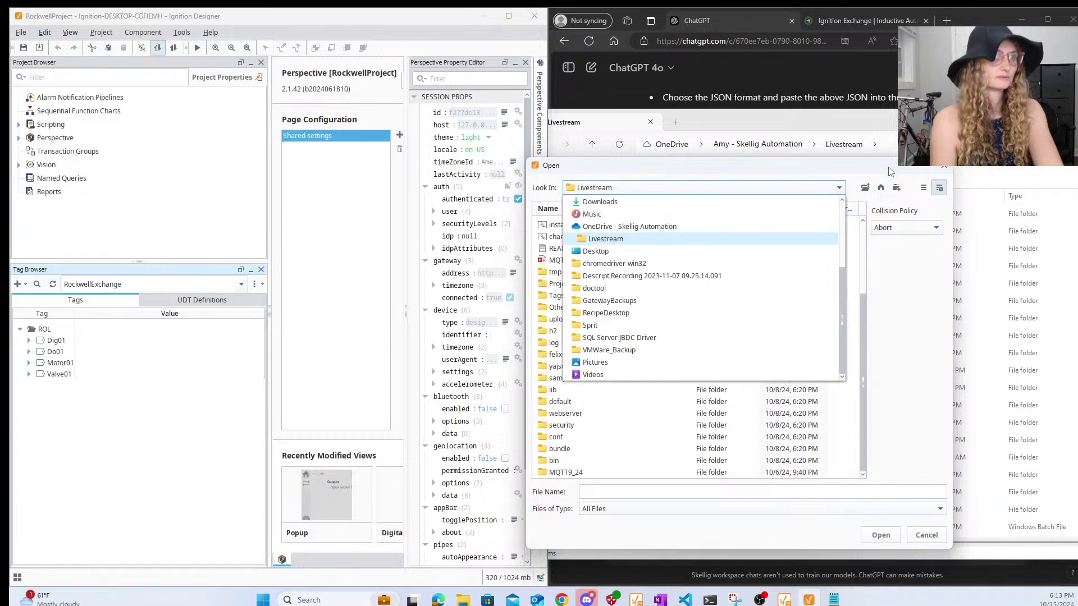
left_click(949, 168)
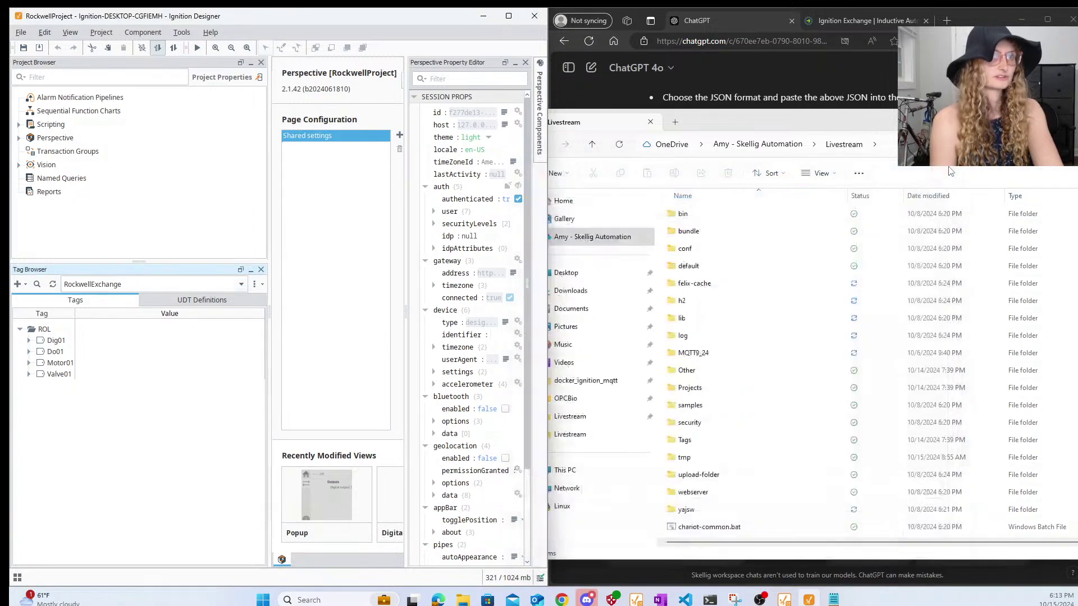
- Rerun Import Tags with All Files shown and open RockwellBioImport.txt
left_click(253, 284)
mouse_move(296, 316)
left_click(373, 326)
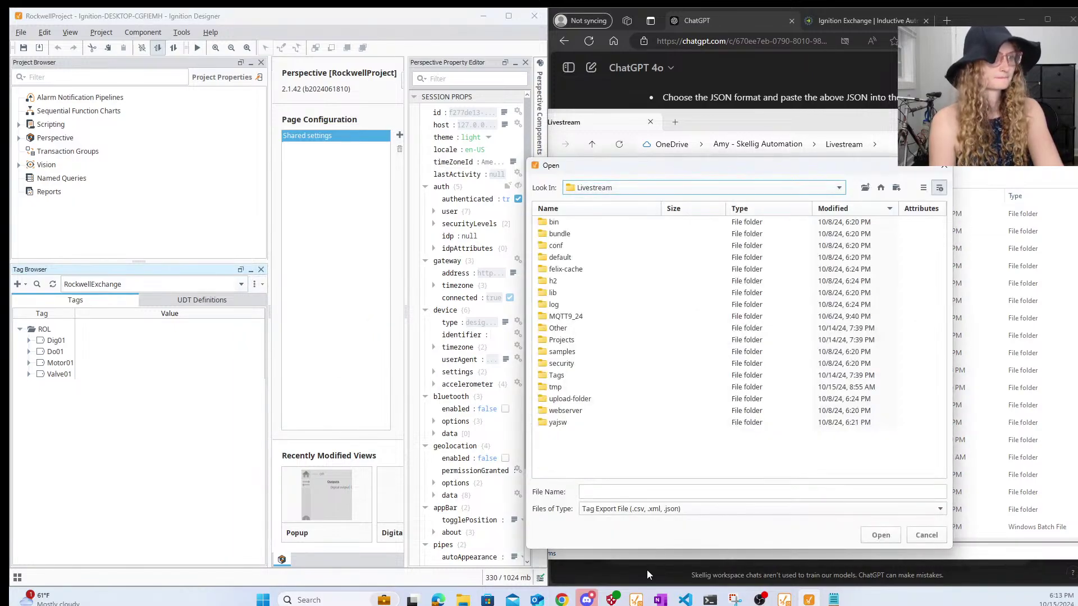
left_click(626, 510)
left_click(634, 522)
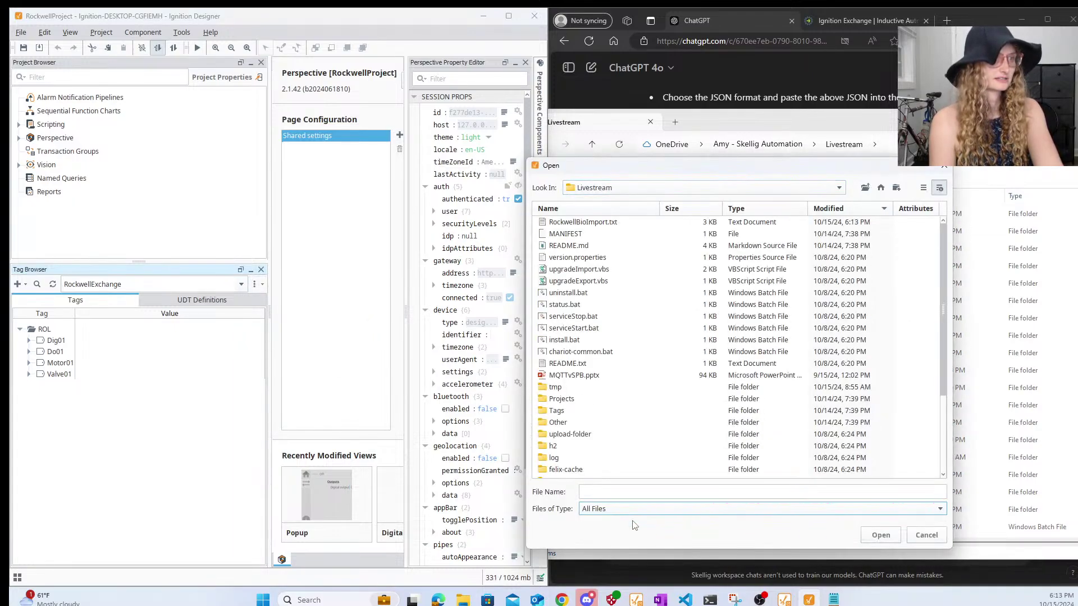
left_click(598, 223)
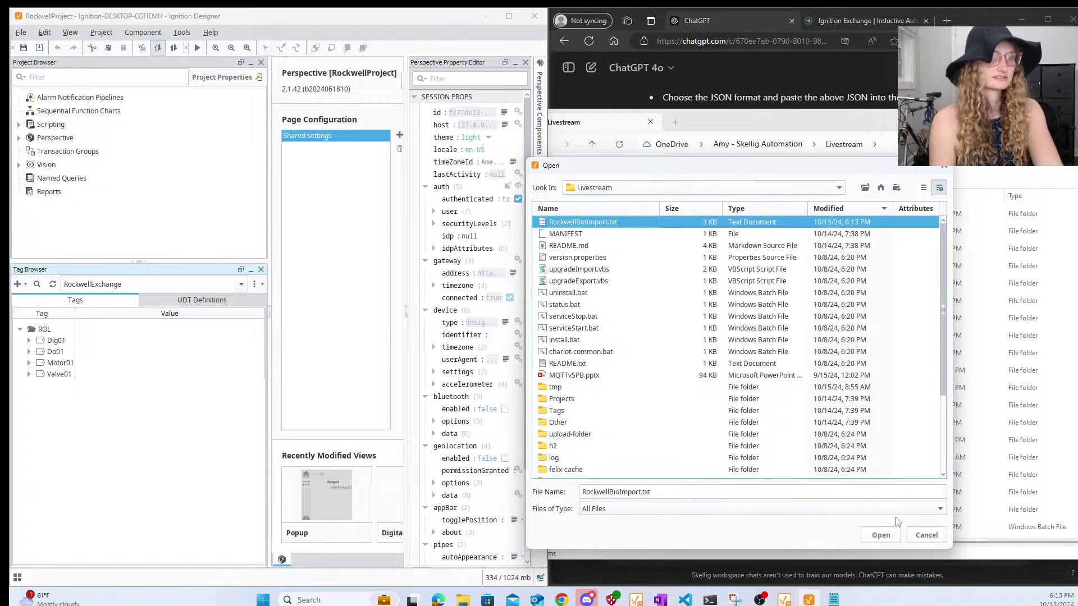
left_click(885, 534)
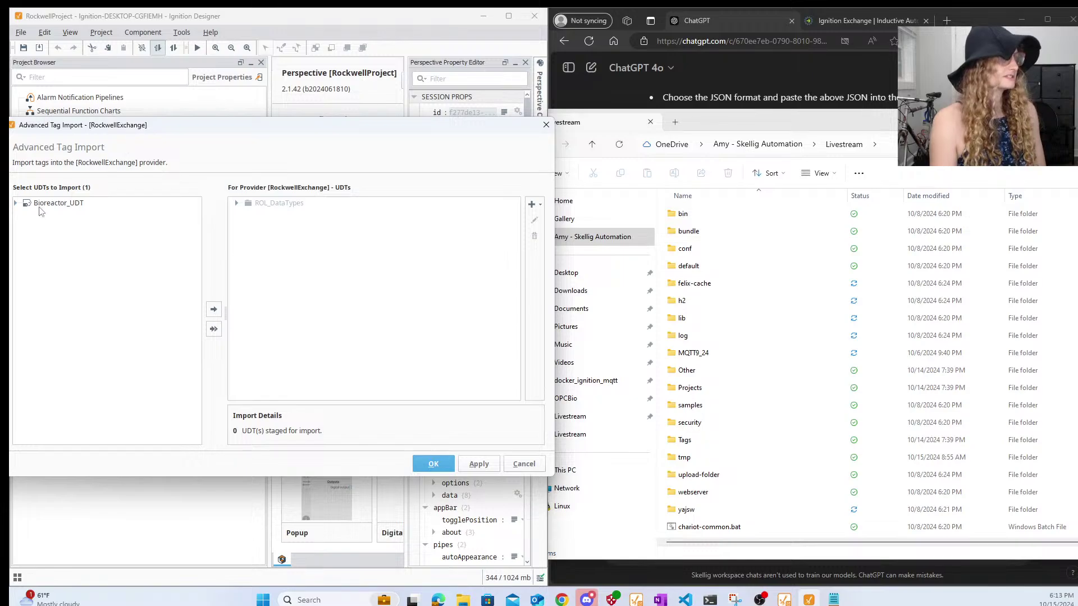
- Stage Bioreactor_UDT under RockwellExchange, review its members, and confirm the import
left_click(41, 207)
left_click(213, 311)
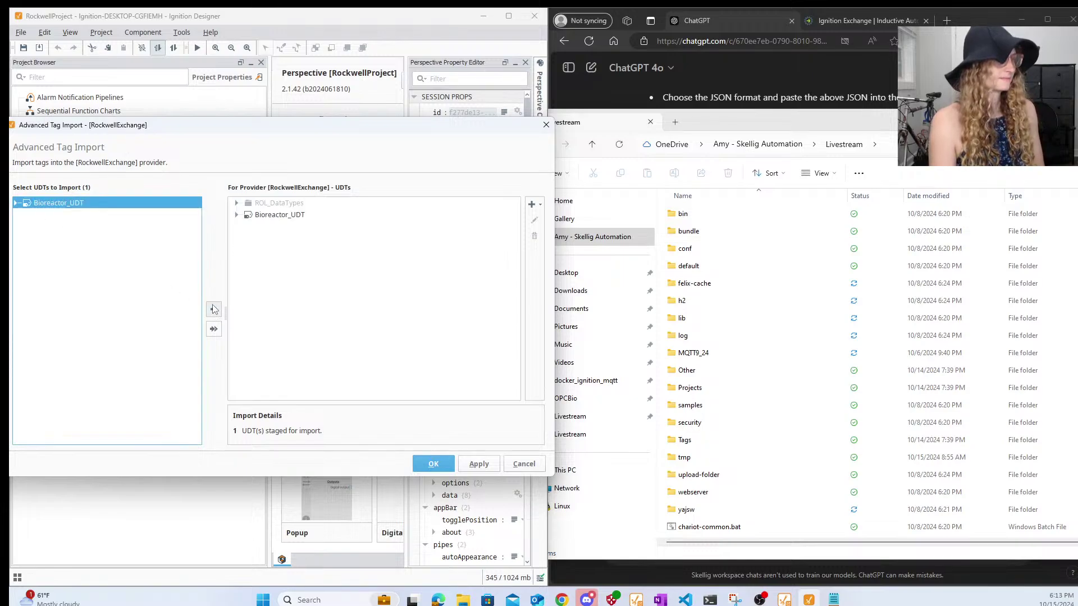
left_click(240, 215)
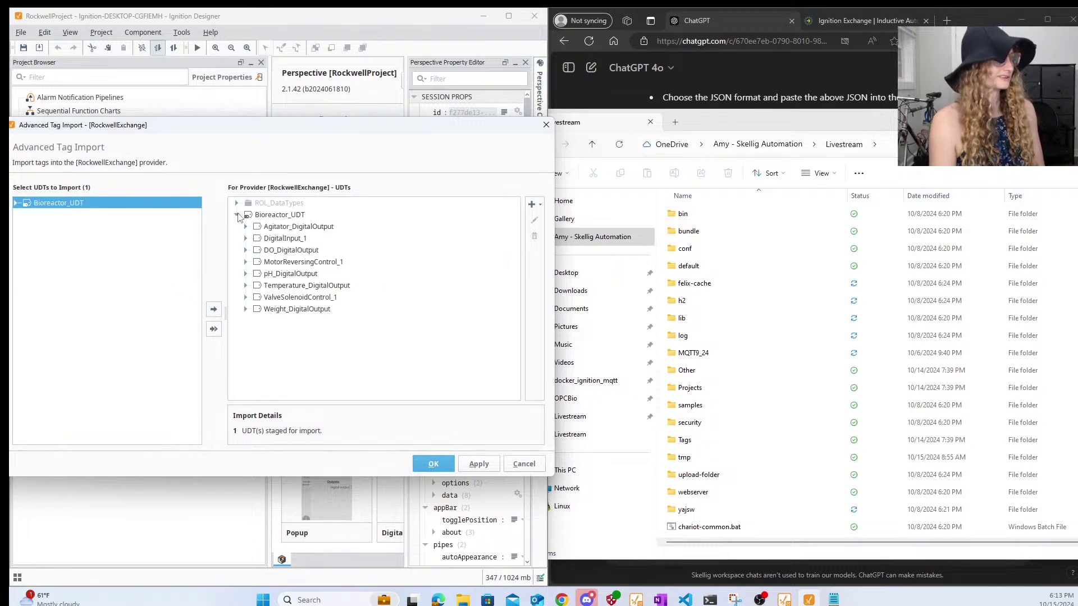
left_click(431, 462)
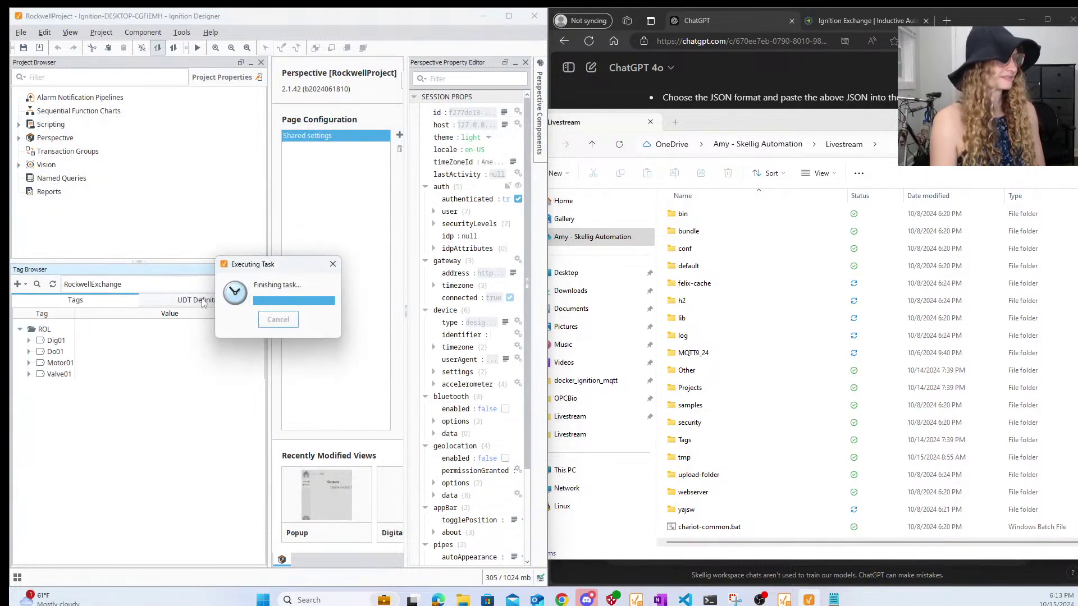
- Refresh the tag browser and switch the provider back to RockwellExchange
left_click(53, 285)
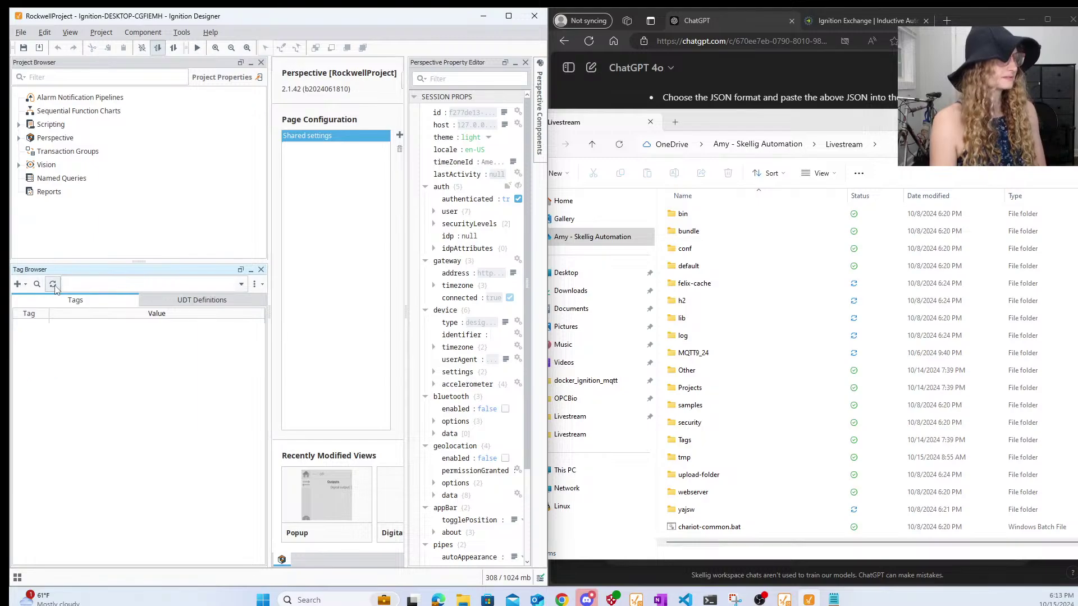
left_click(241, 284)
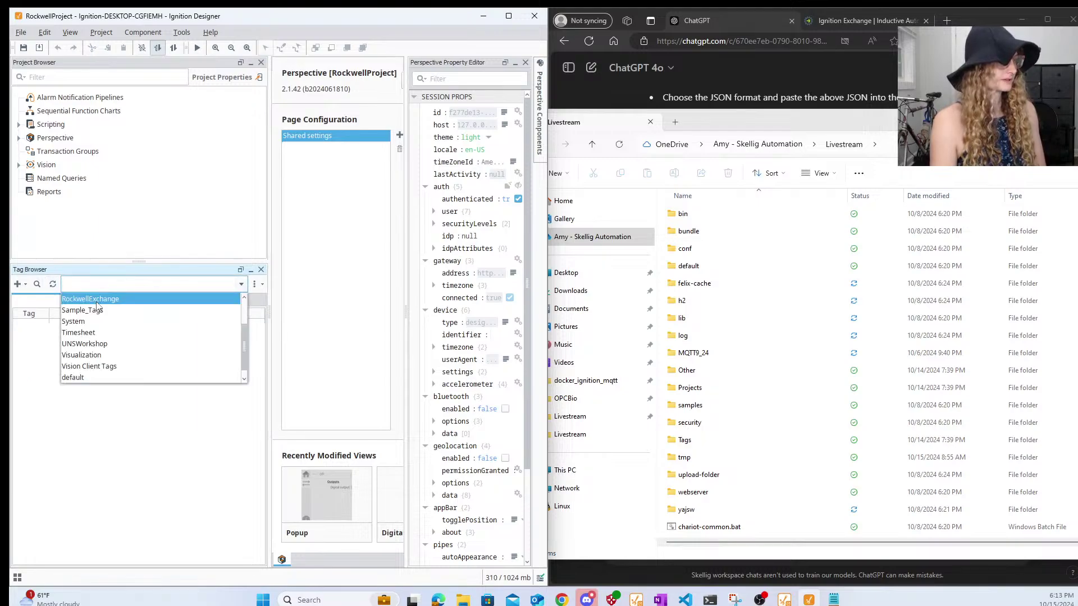
left_click(90, 295)
left_click(21, 330)
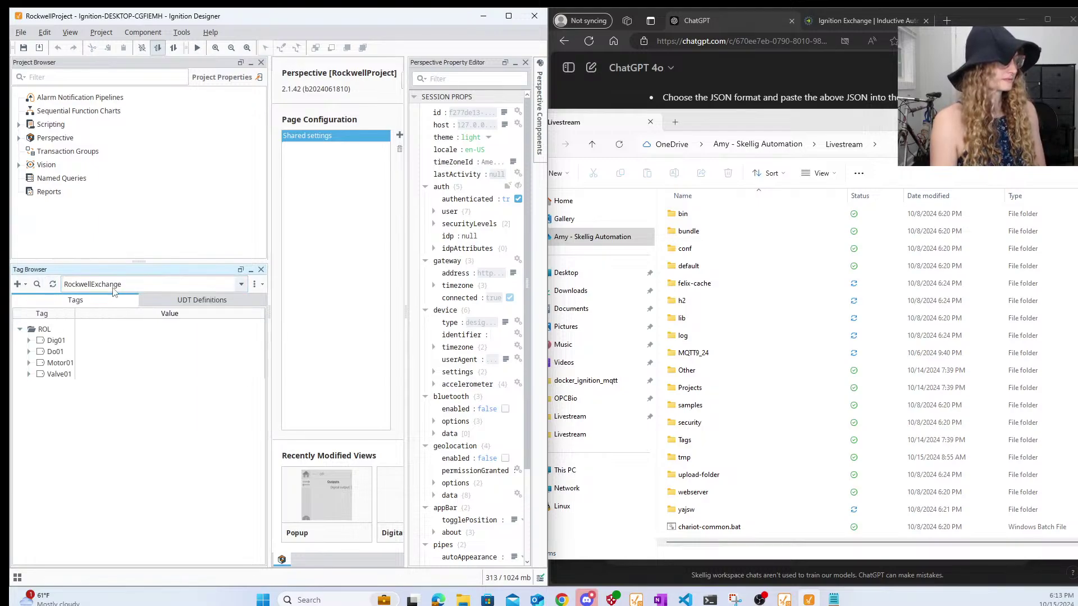
left_click(241, 285)
scroll(139, 377, "up", 2)
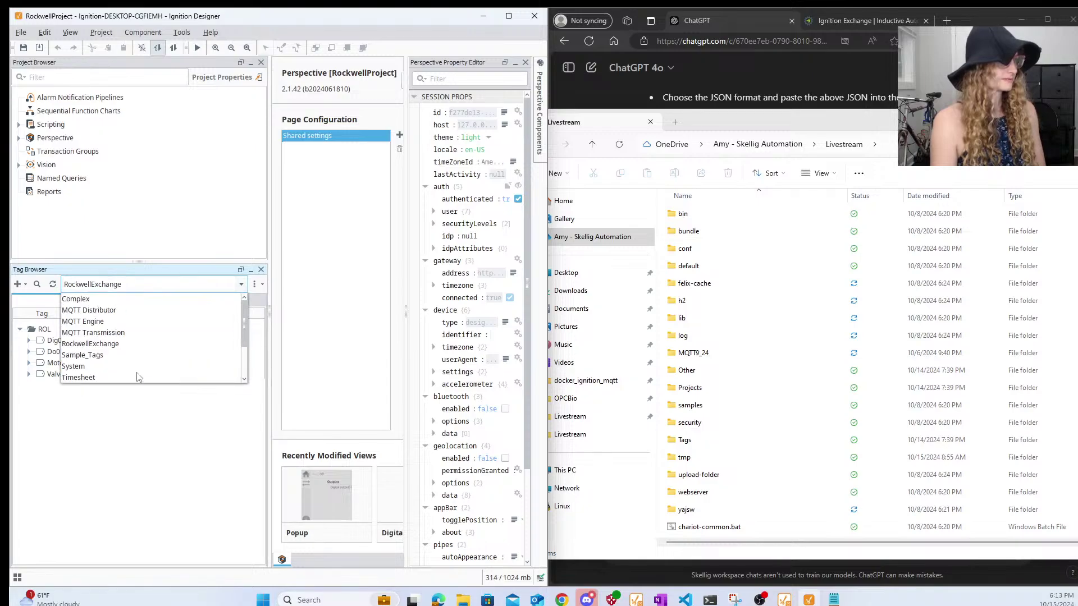
scroll(140, 378, "down", 2)
left_click(124, 369)
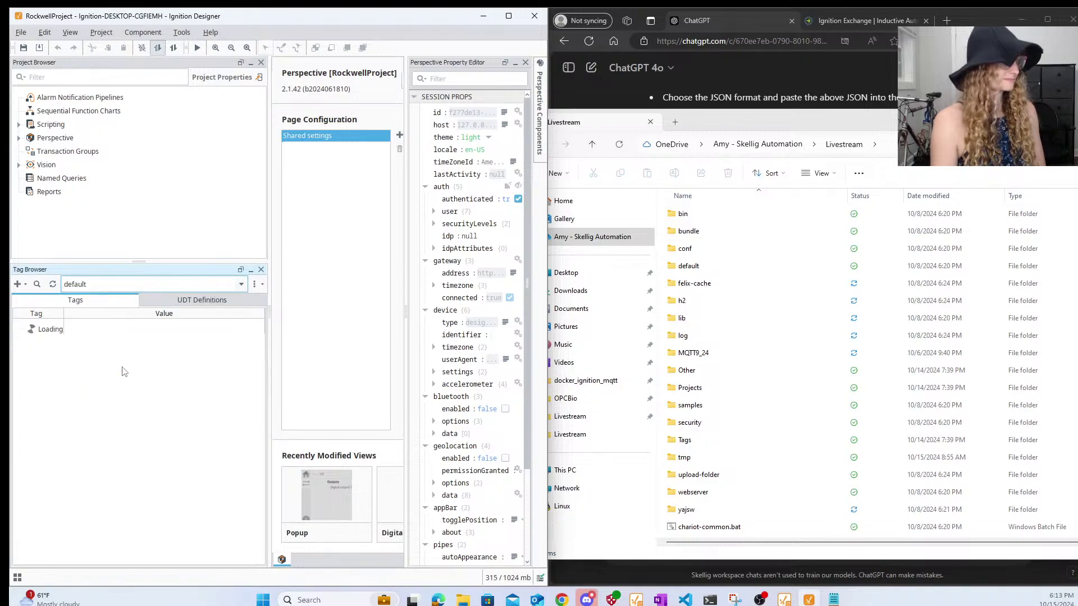
left_click(84, 285)
scroll(92, 360, "up", 2)
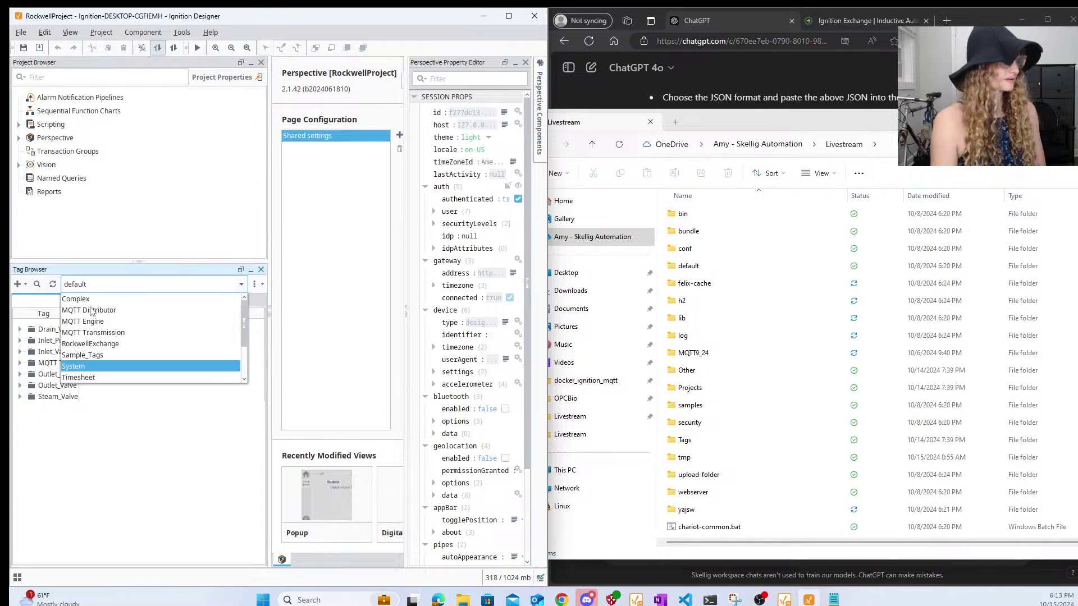
scroll(97, 372, "down", 3)
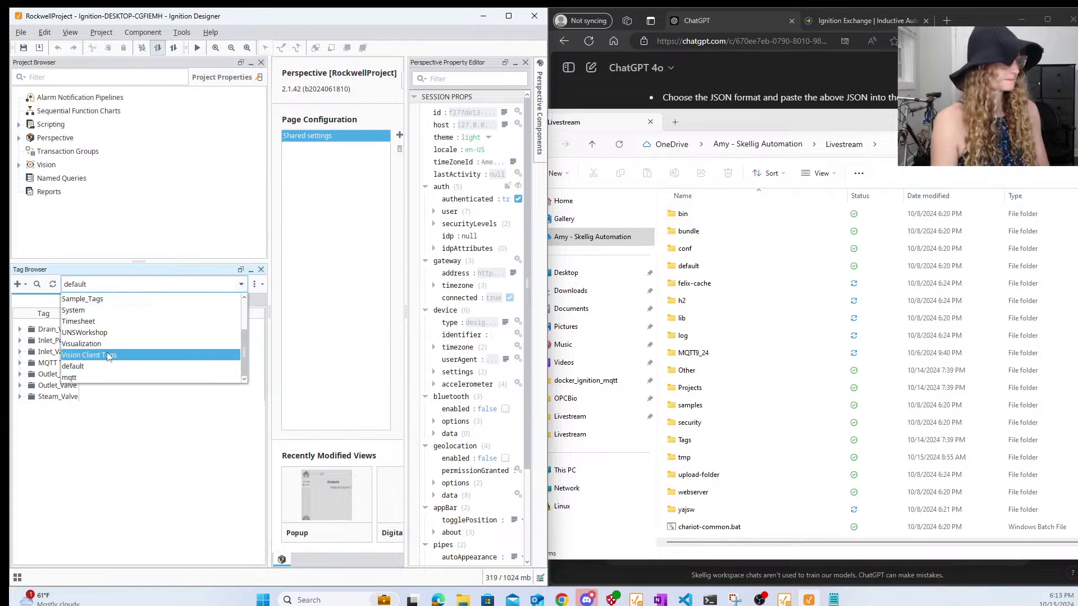
key("r")
key("Return")
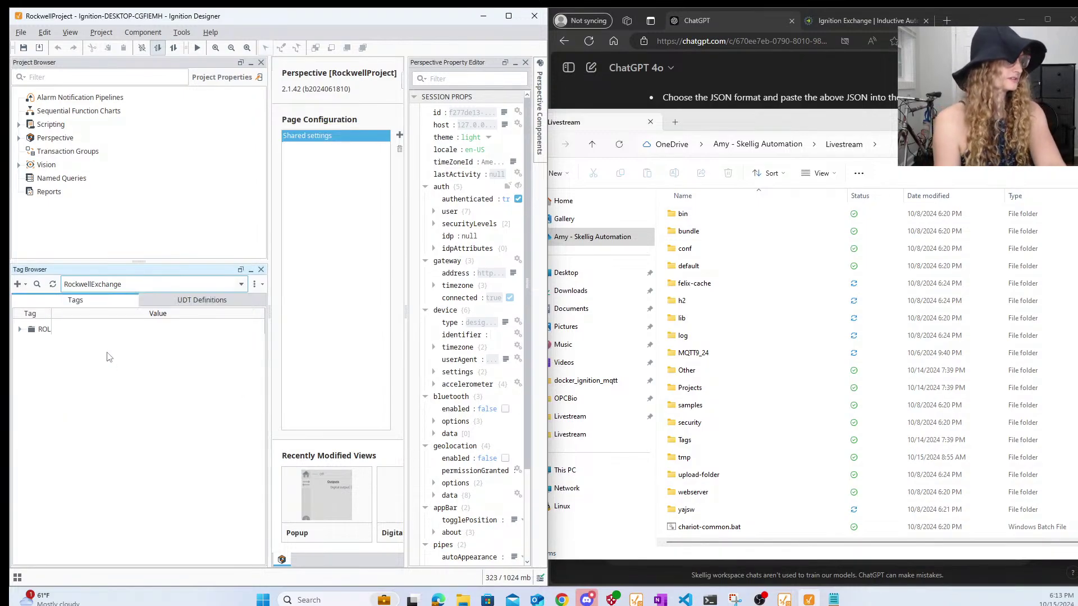
- Import RockwellBioImport.txt at the root, with Files of Type set to All Files
left_click(254, 284)
mouse_move(298, 317)
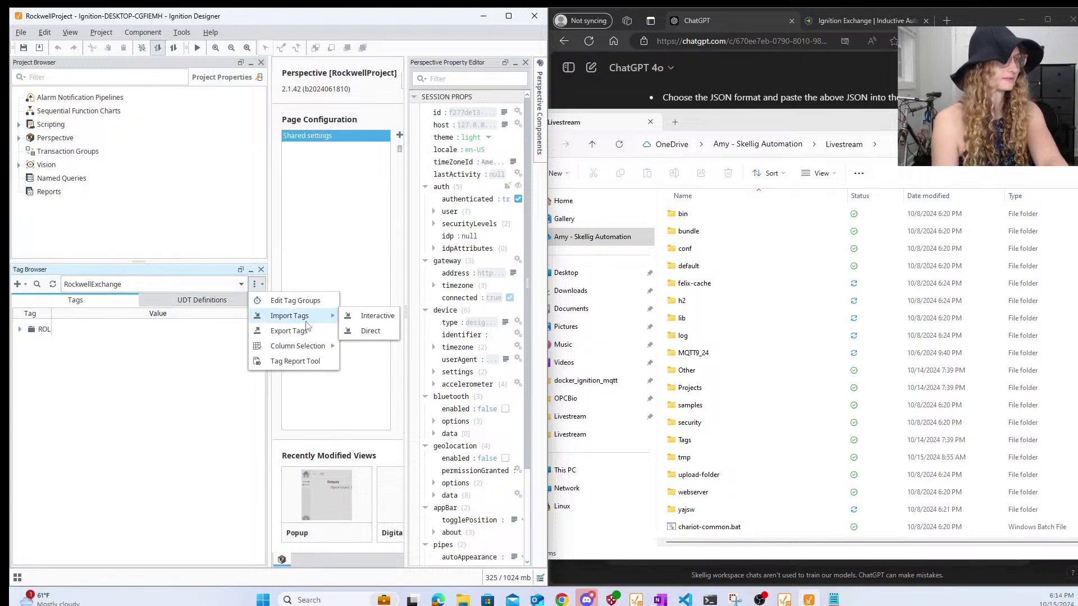
left_click(362, 315)
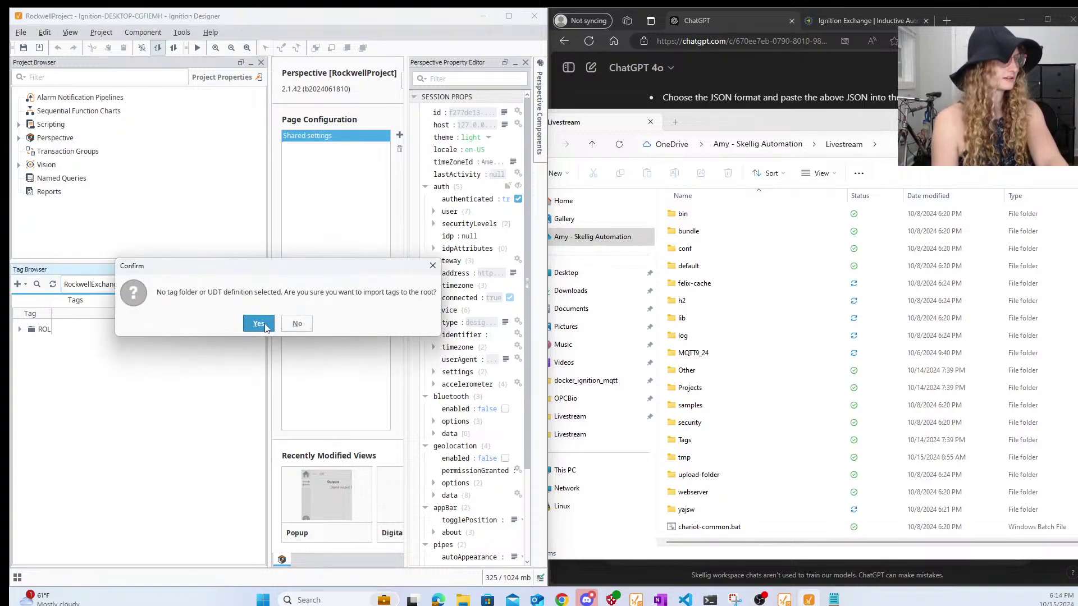
left_click(266, 328)
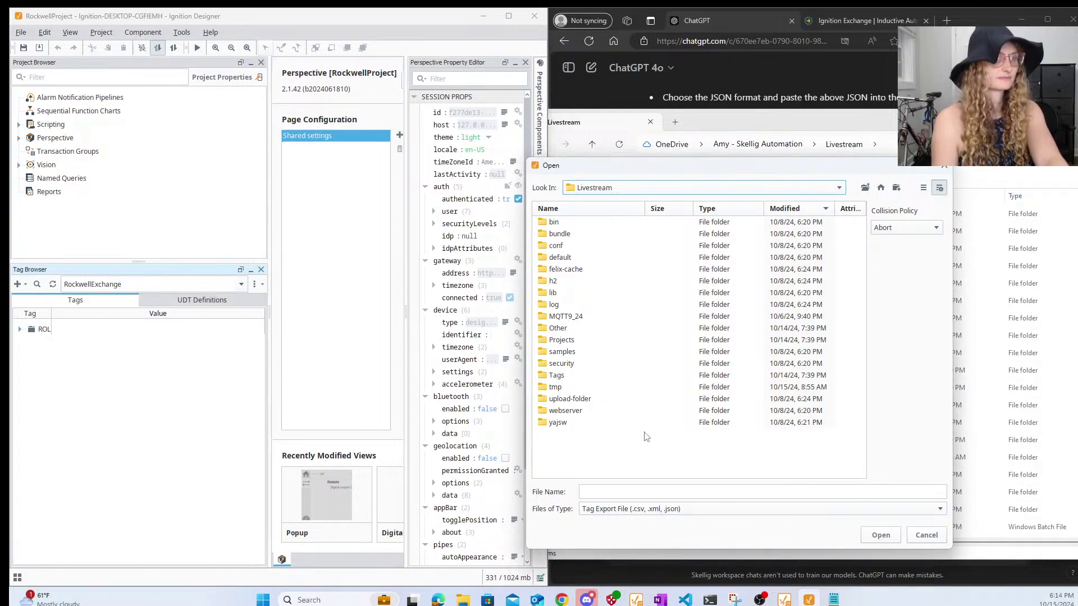
left_click(640, 509)
left_click(631, 523)
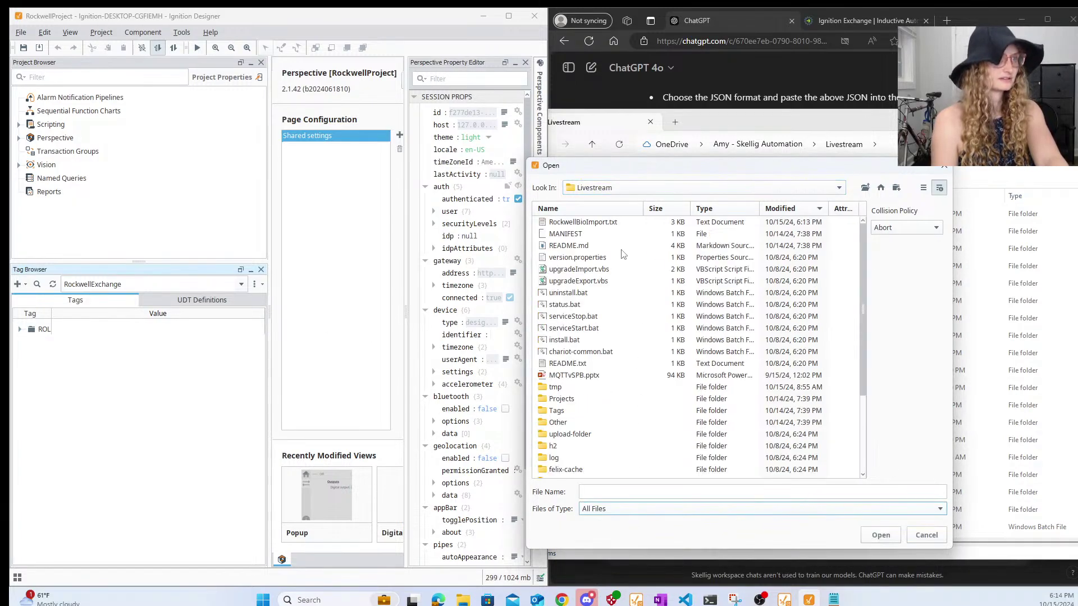
left_click(612, 226)
left_click(879, 535)
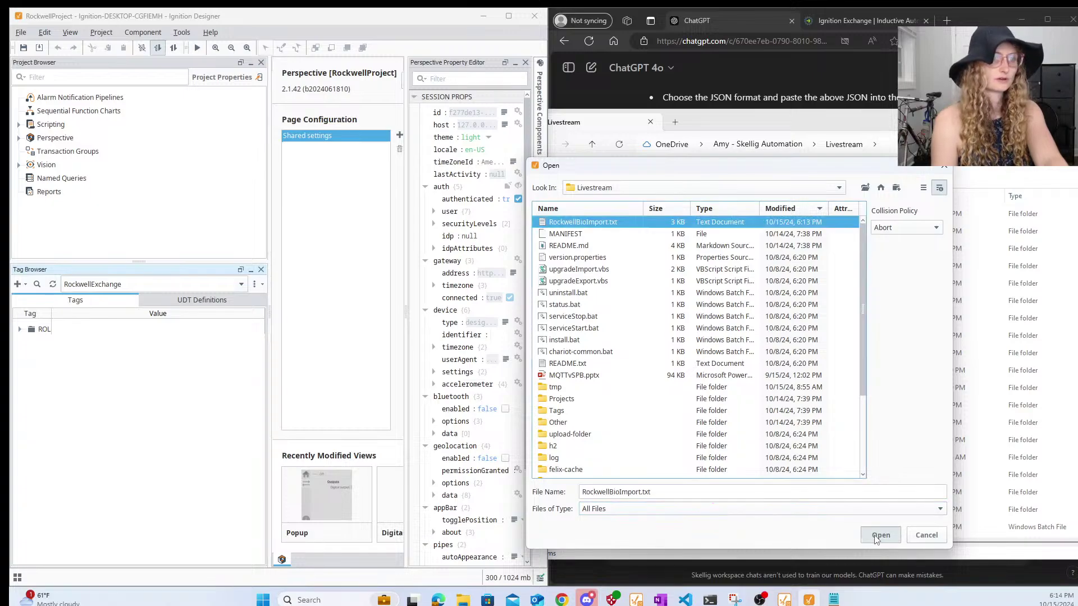
- Dismiss the tag collision error, expand ROL, and reload RockwellExchange's tag list
left_click(247, 366)
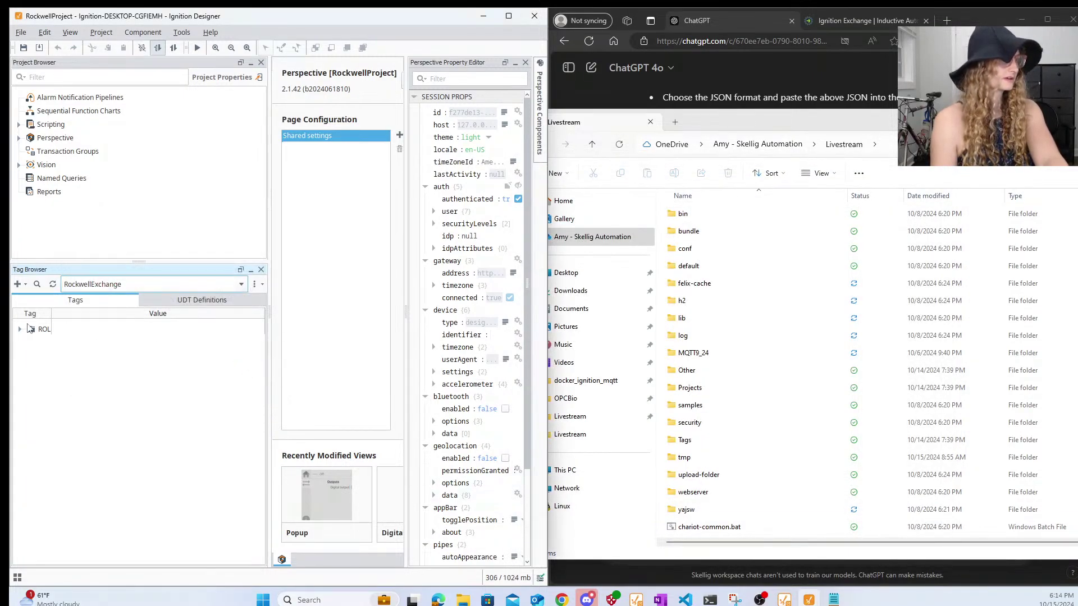
left_click(20, 330)
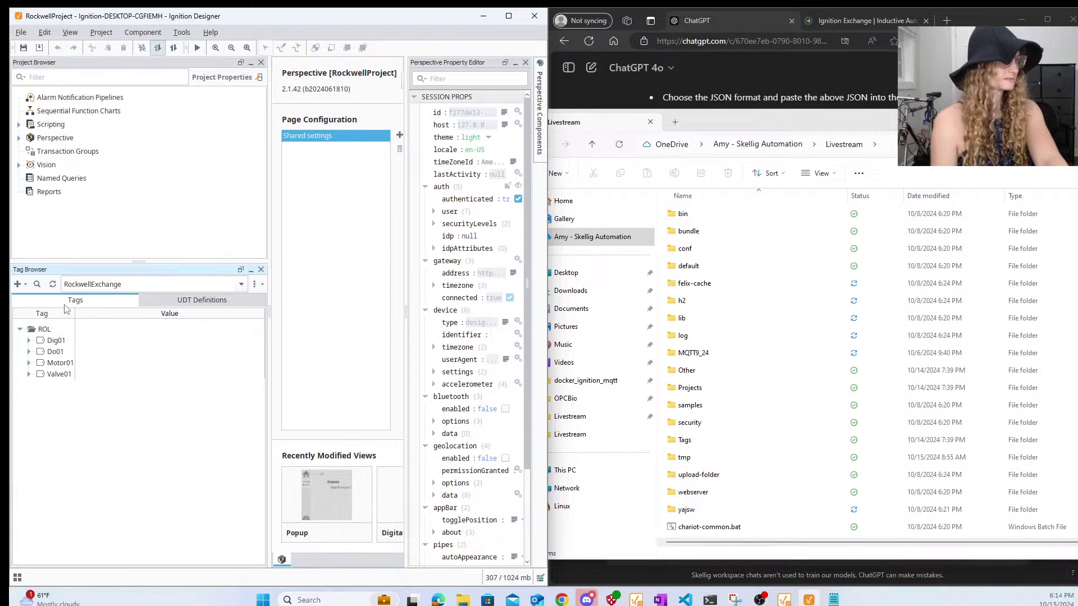
left_click(52, 284)
left_click(84, 287)
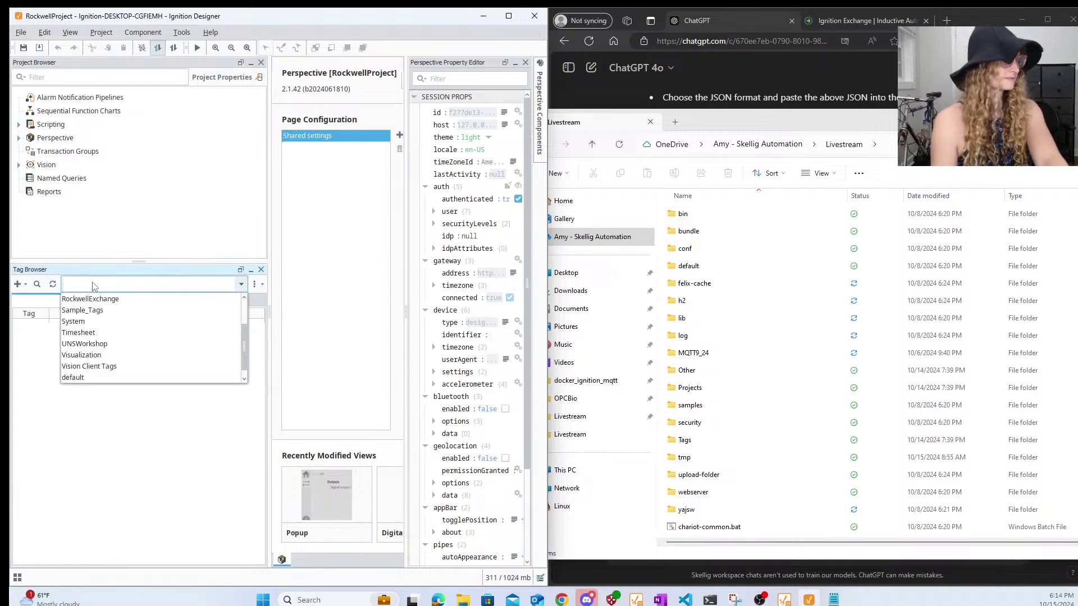
left_click(98, 295)
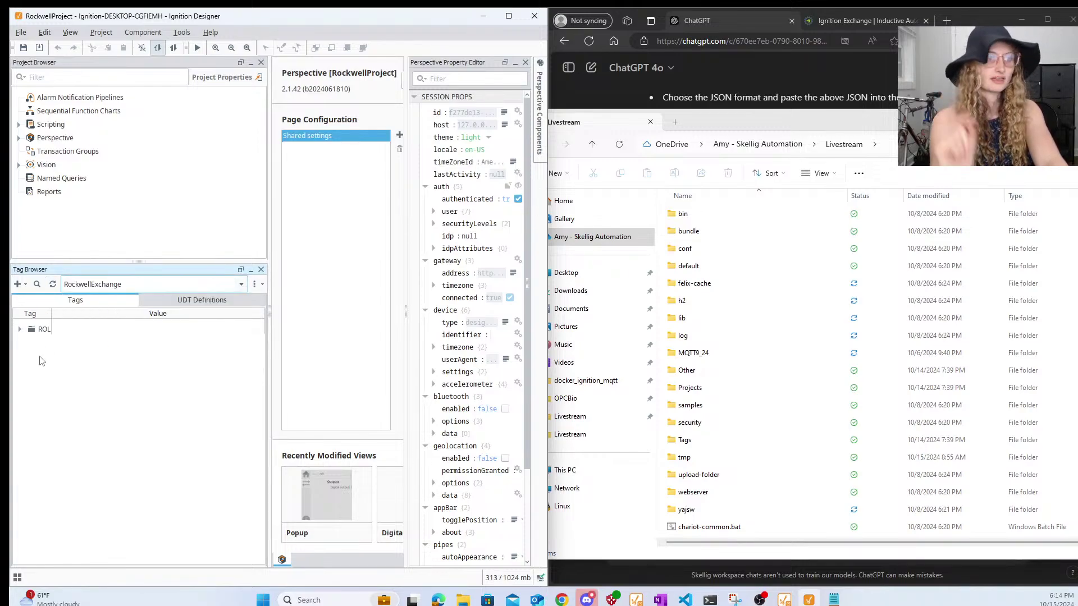
- Load localhost:8088 in a new Edge tab to show the Ignition Gateway home page
mouse_move(562, 599)
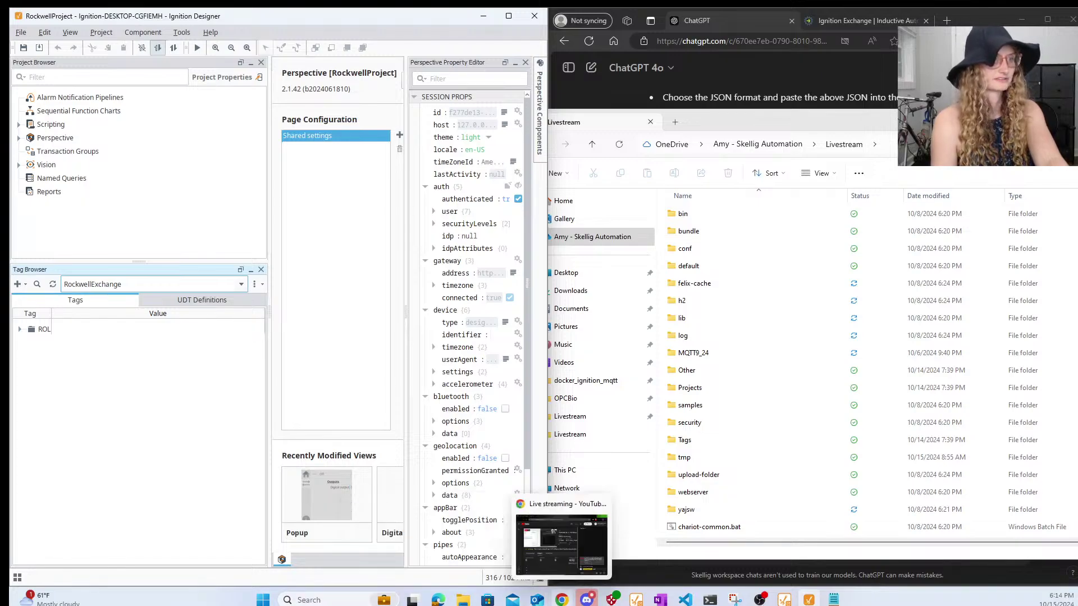
mouse_move(438, 599)
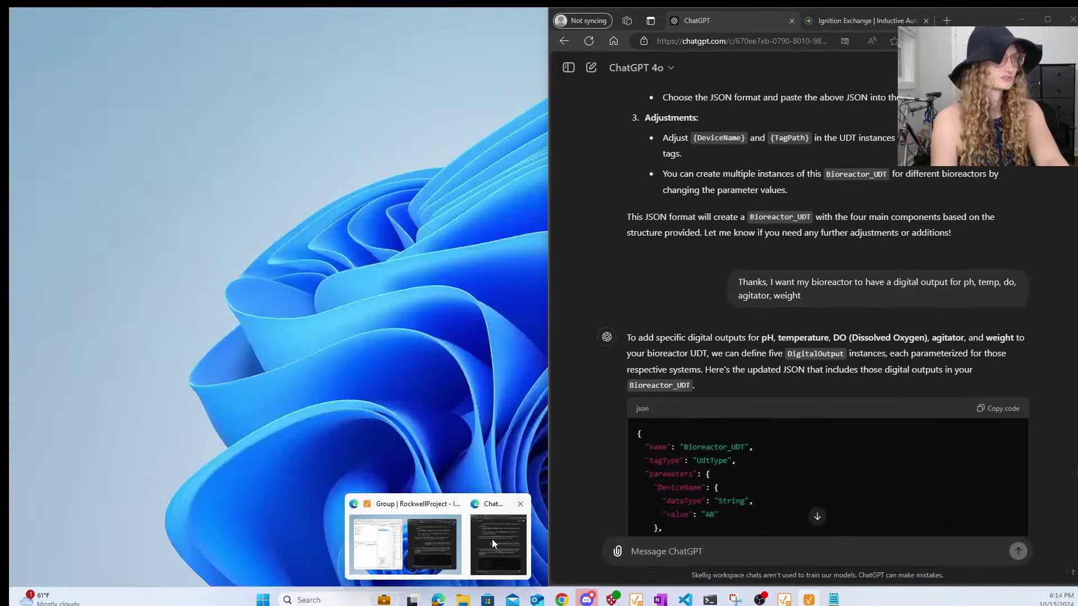
left_click(491, 539)
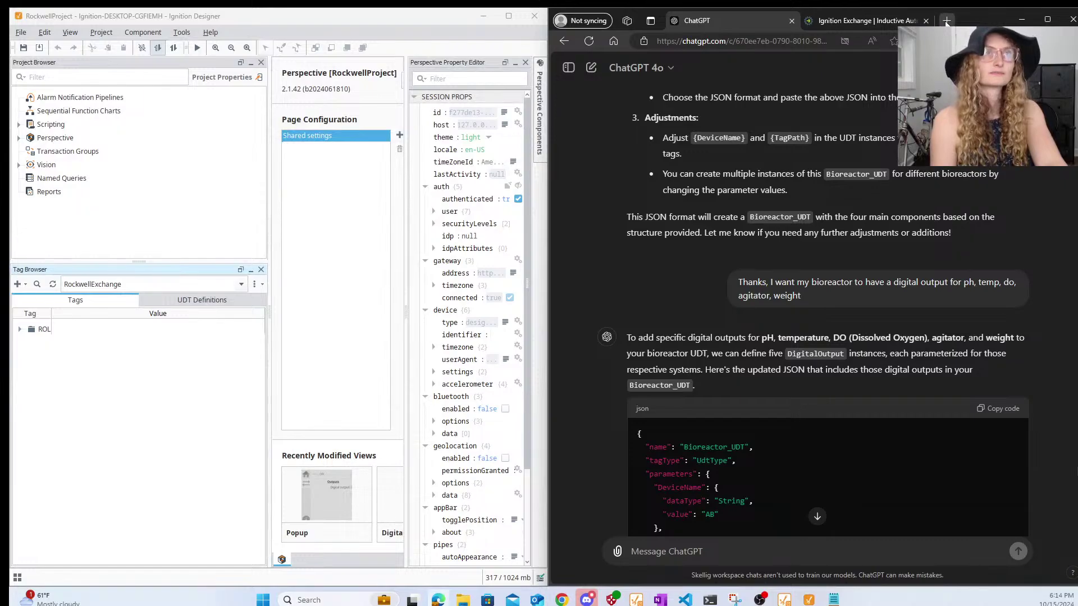
left_click(947, 21)
type("localhost:8088")
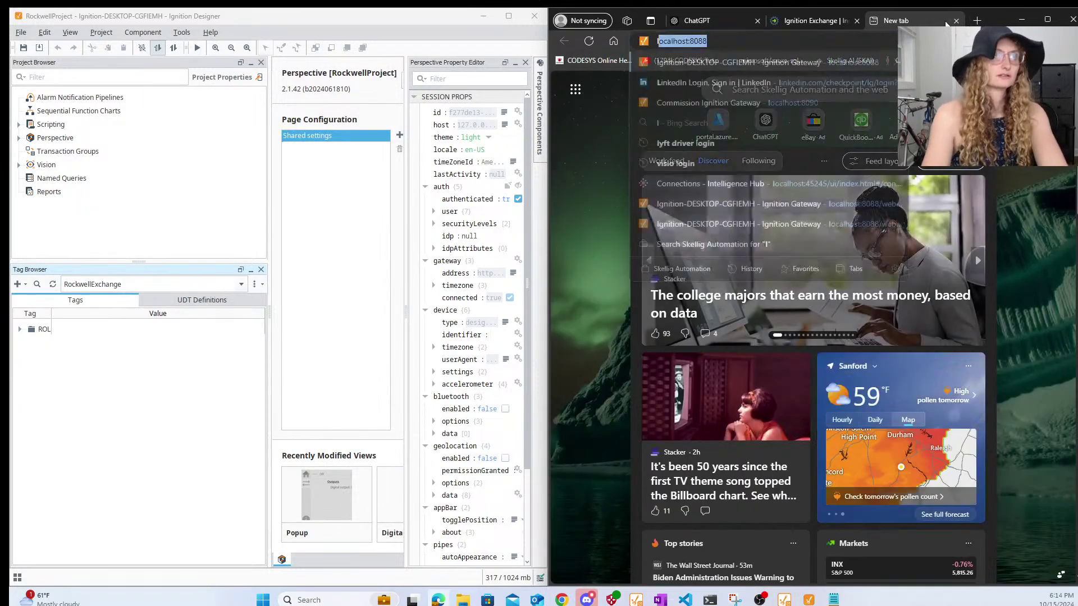
key("Return")
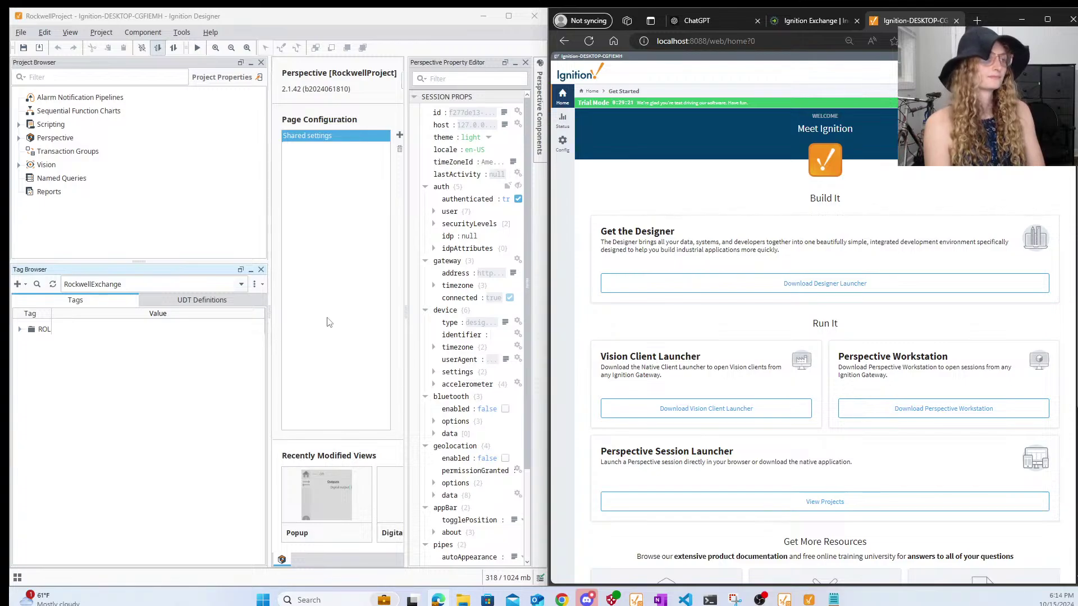
left_click(30, 329)
left_click(18, 330)
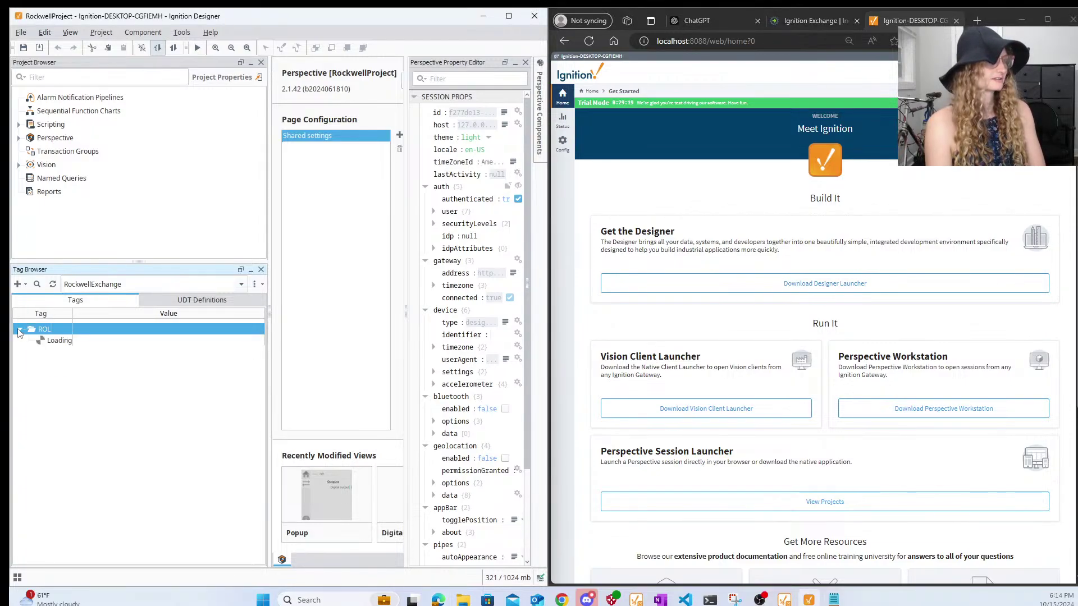
left_click(53, 285)
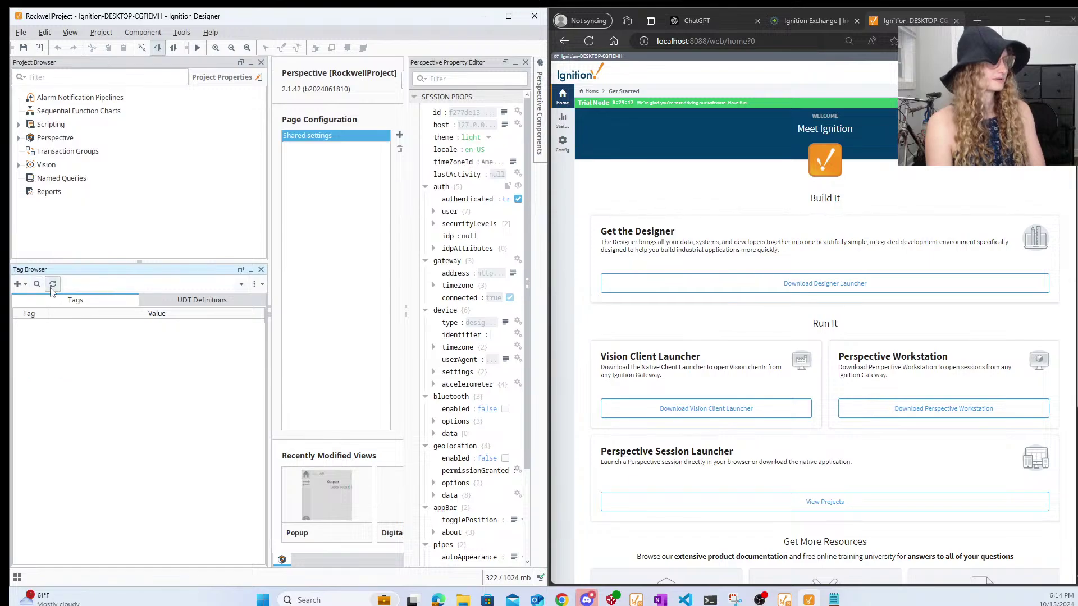
left_click(86, 285)
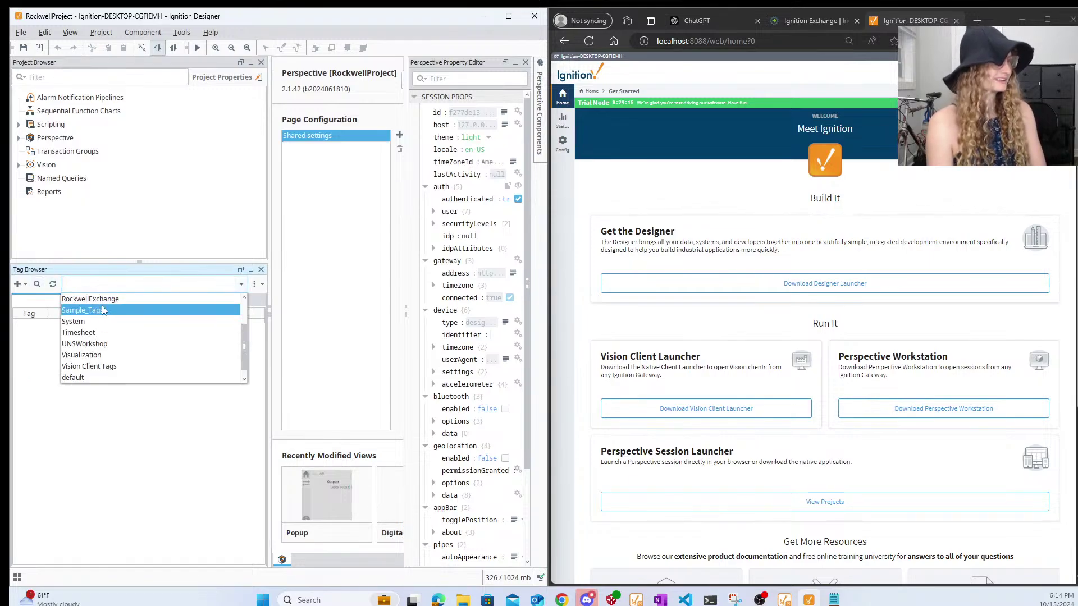
left_click(101, 298)
left_click(167, 300)
left_click(58, 343)
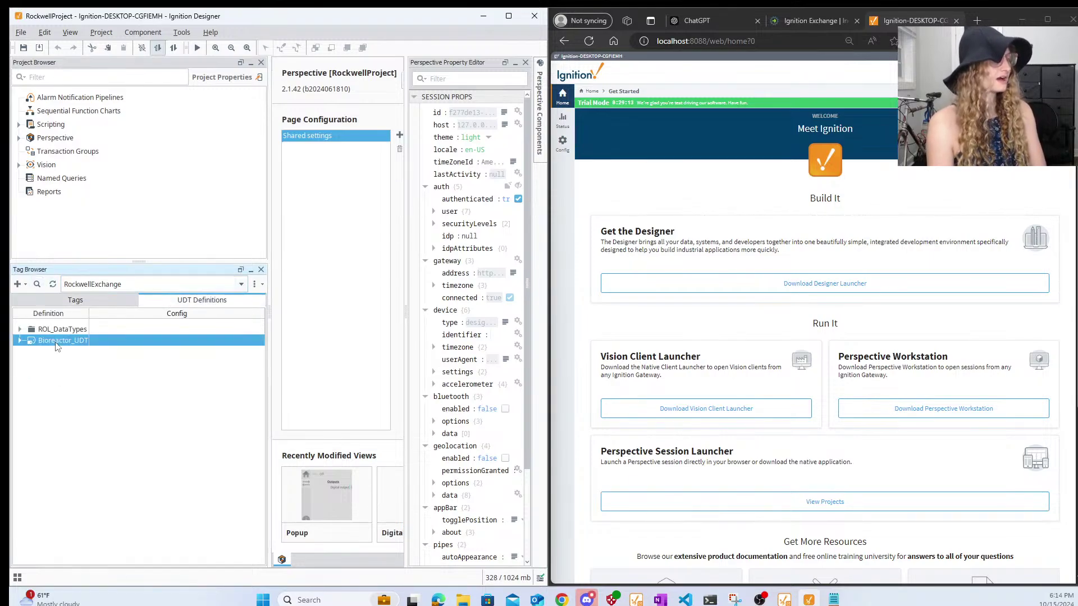
left_click(19, 341)
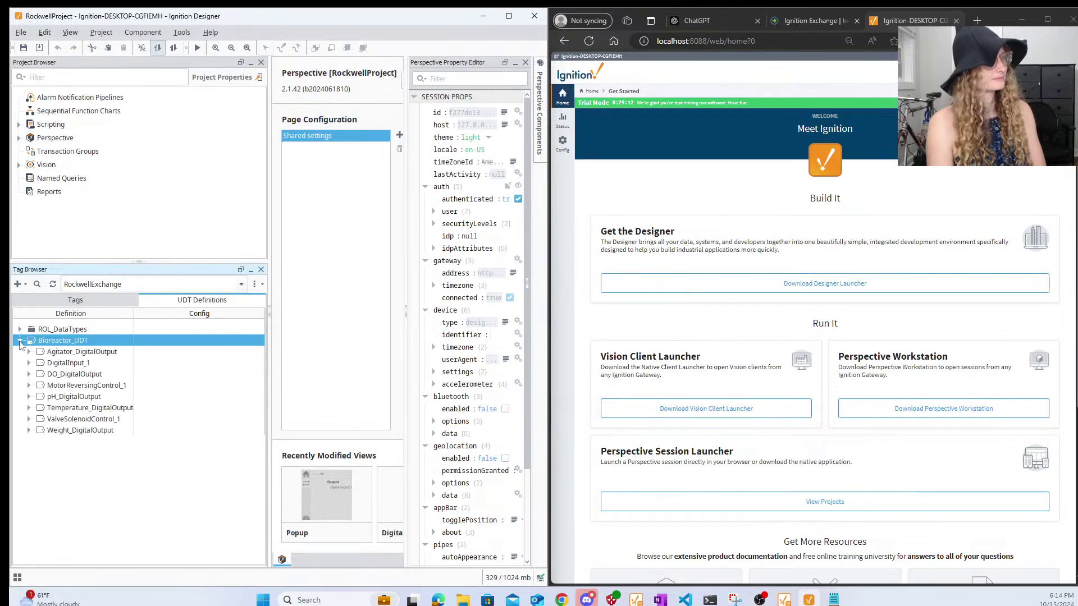
left_click(19, 330)
left_click(19, 330)
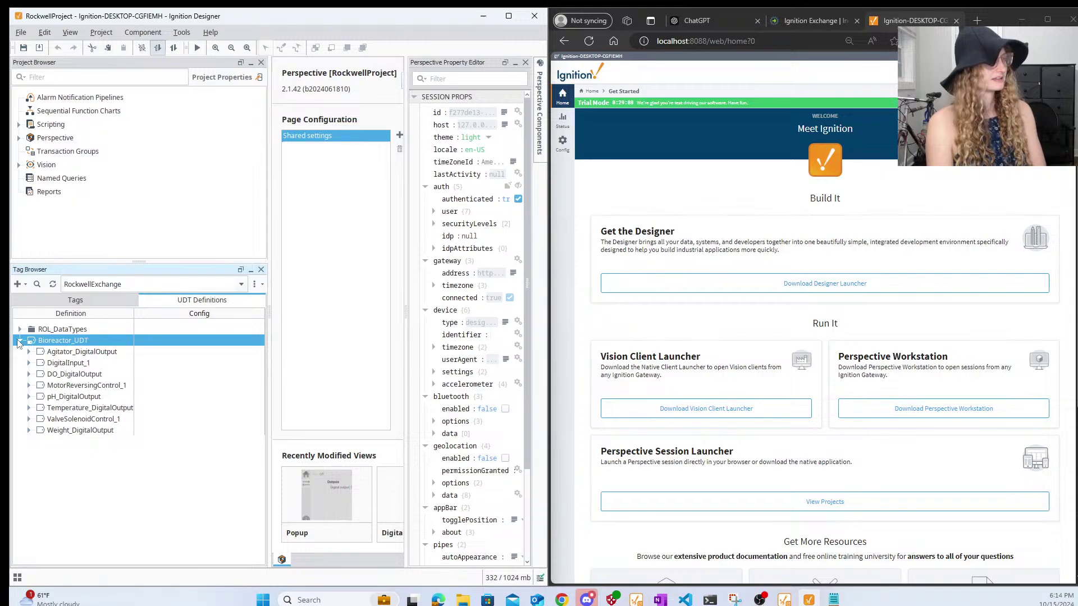
left_click(87, 420)
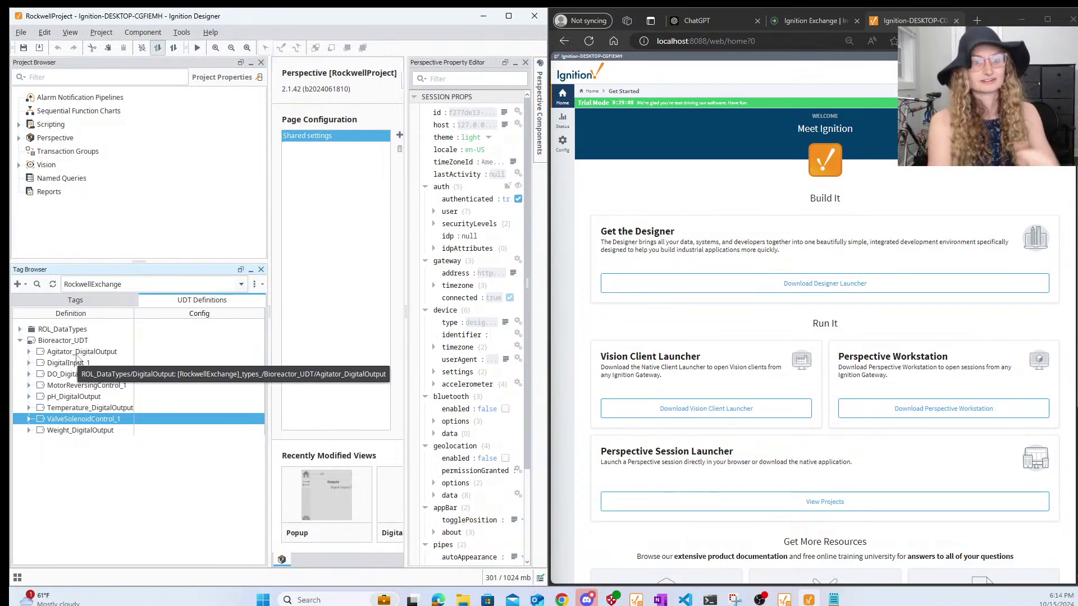
left_click(20, 341)
left_click(74, 303)
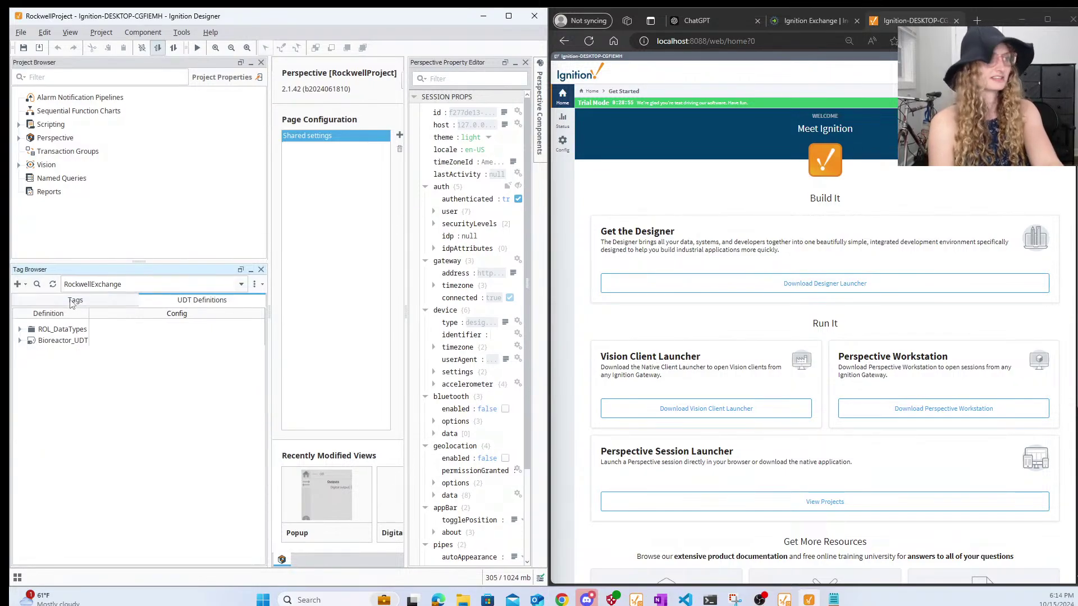
- Create a Bioreactor_UDT instance named BIO100 and save it
left_click(18, 284)
mouse_move(79, 346)
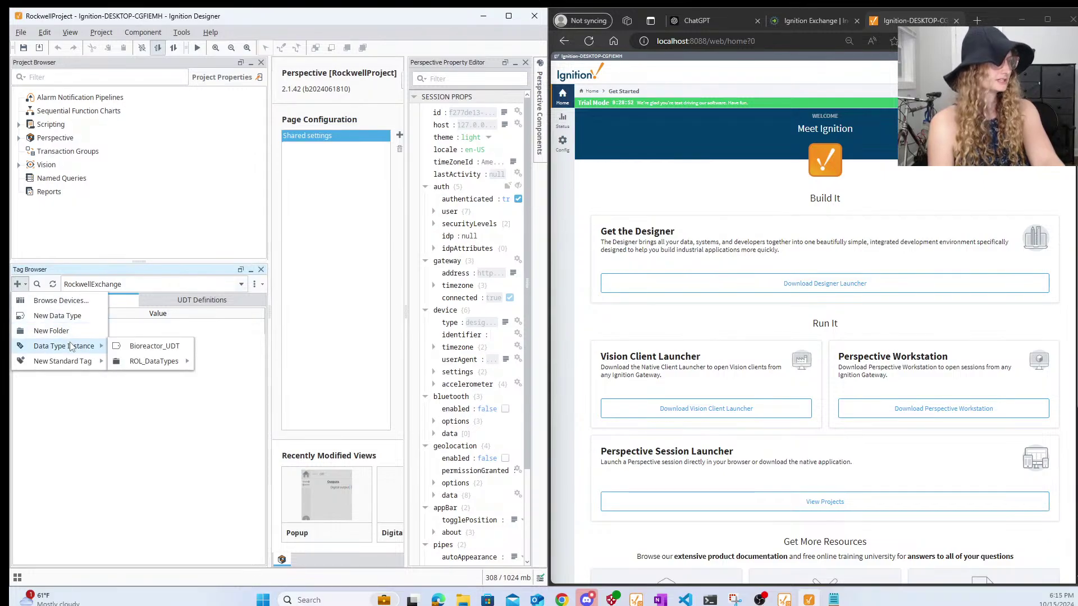
left_click(176, 347)
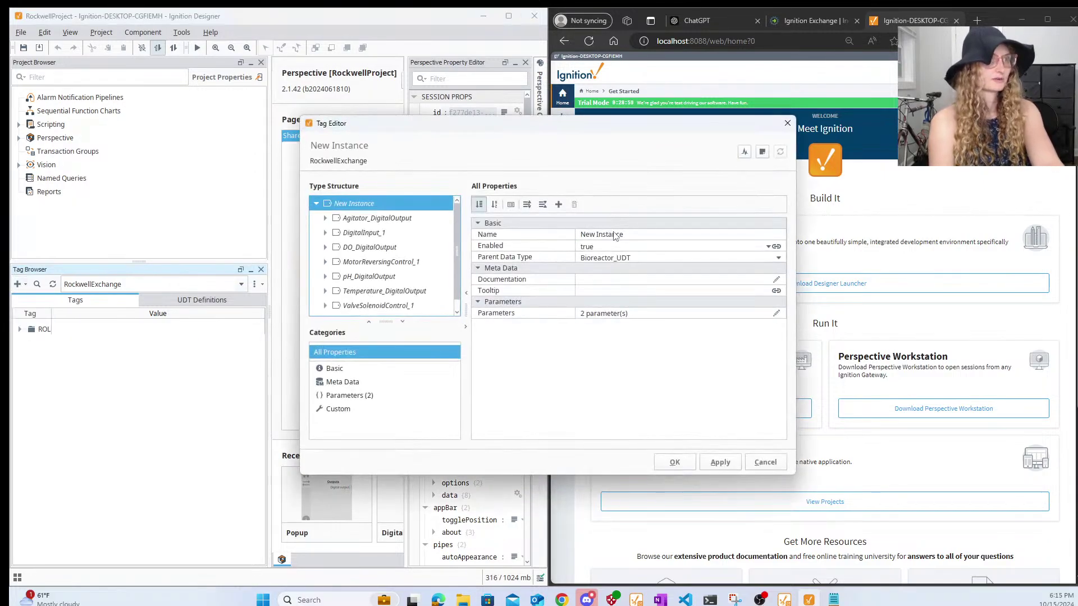
left_click(614, 234)
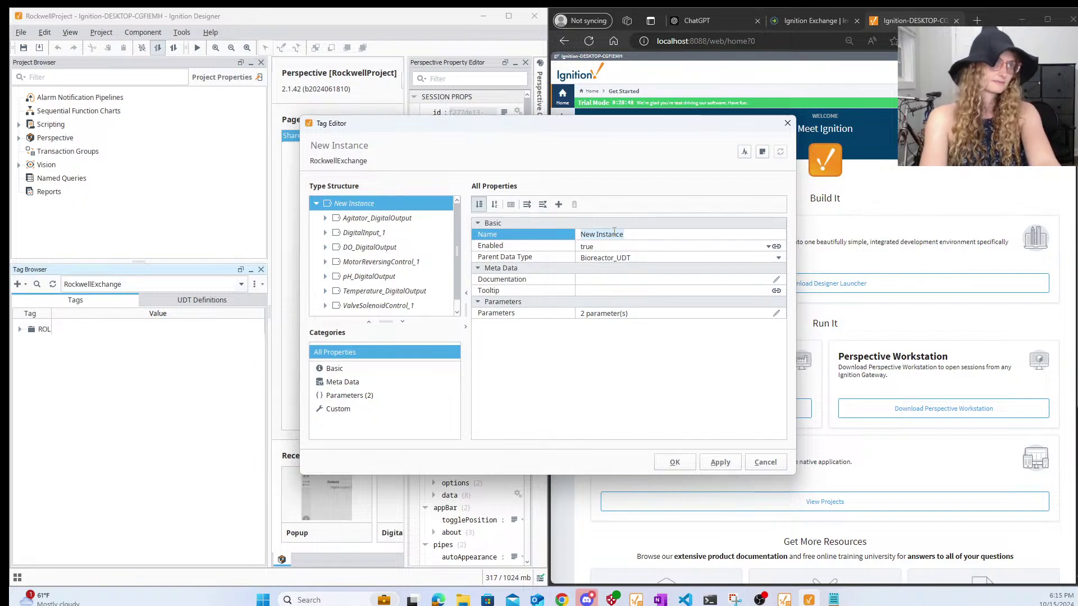
type("100")
key("BackSpace")
key("BackSpace")
key("BackSpace")
type("Bio")
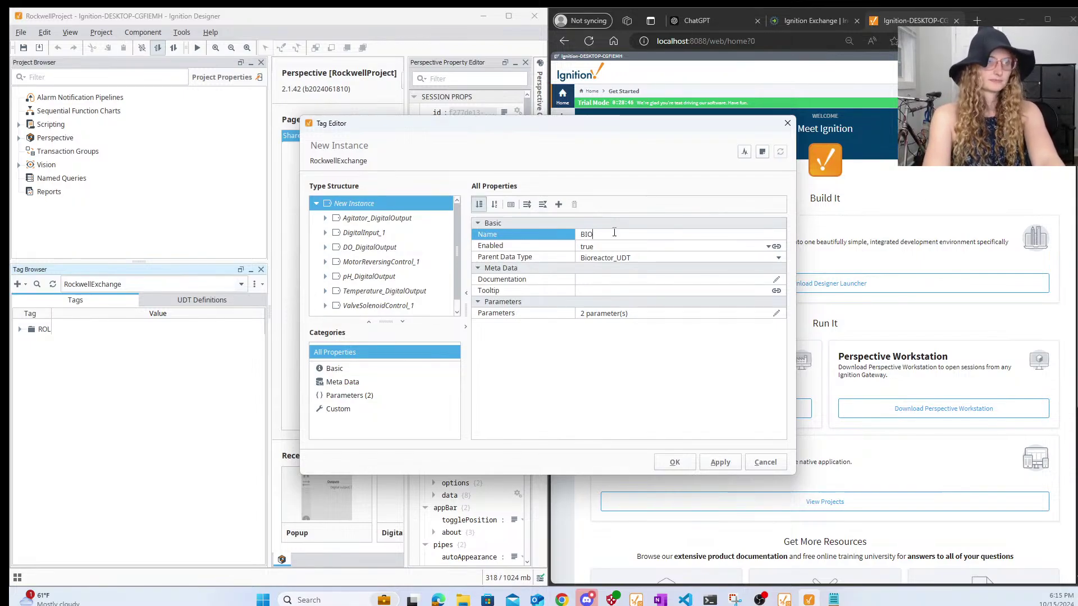
key("BackSpace")
type("O100")
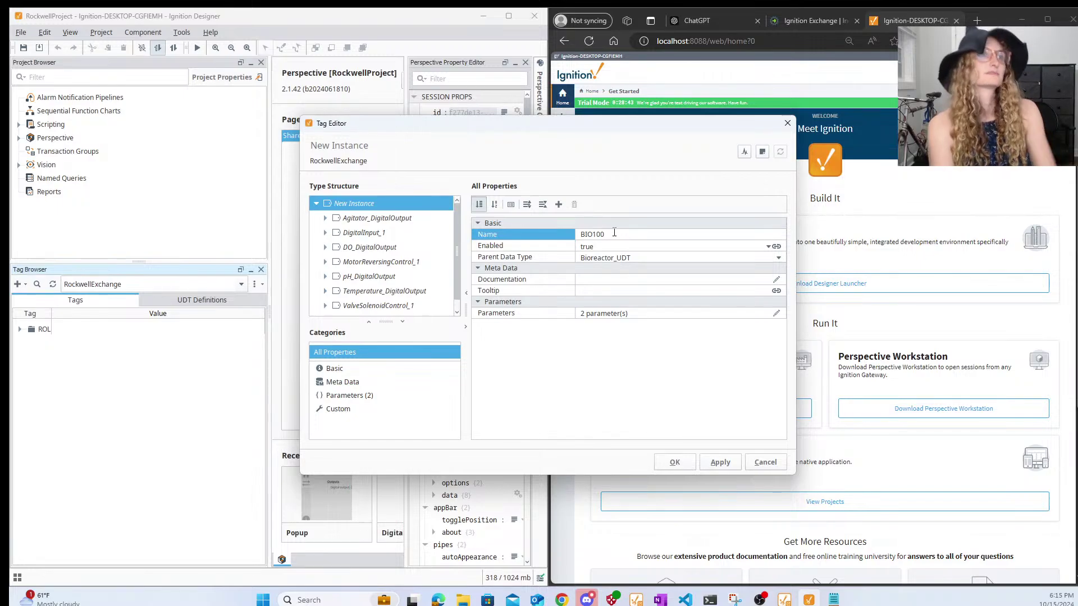
left_click(730, 463)
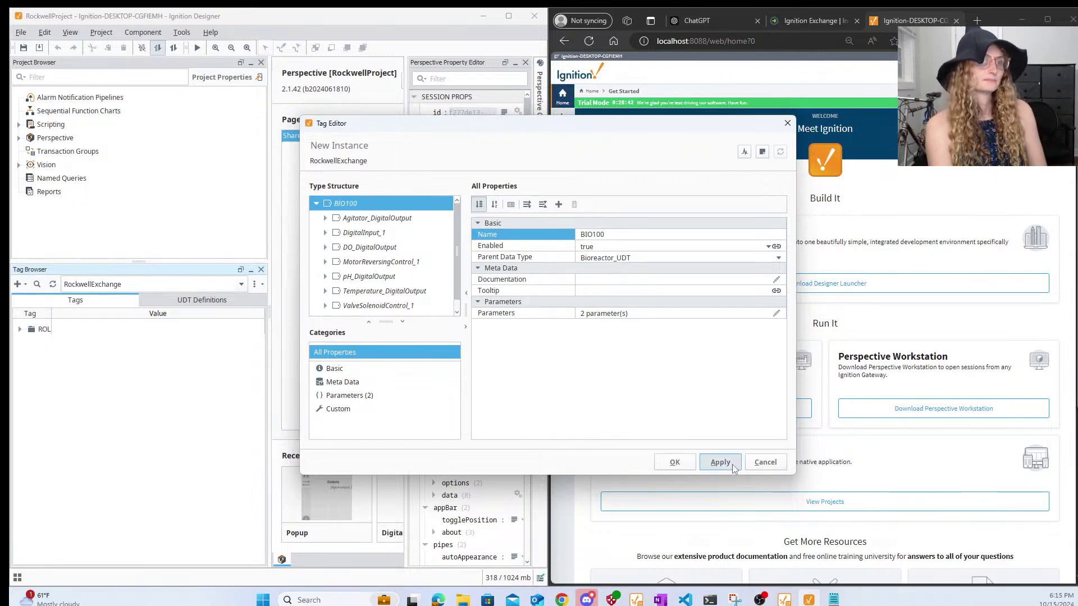
left_click(679, 464)
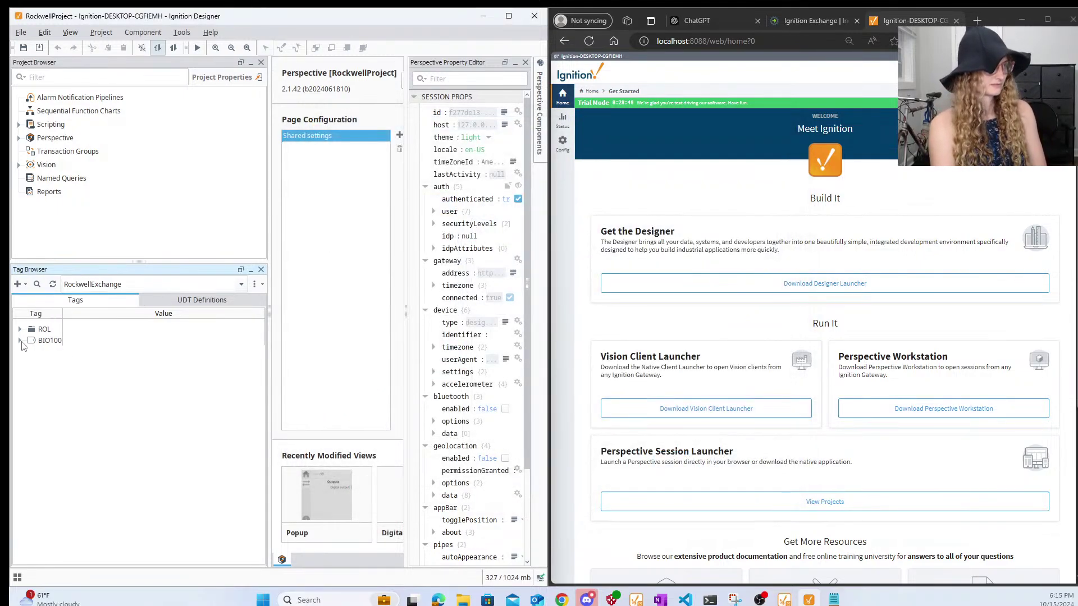
- Expand BIO100 down to Agitator_DigitalOutput > HMI_DigitalOutput, then glance at UDT Definitions
left_click(20, 341)
left_click(28, 351)
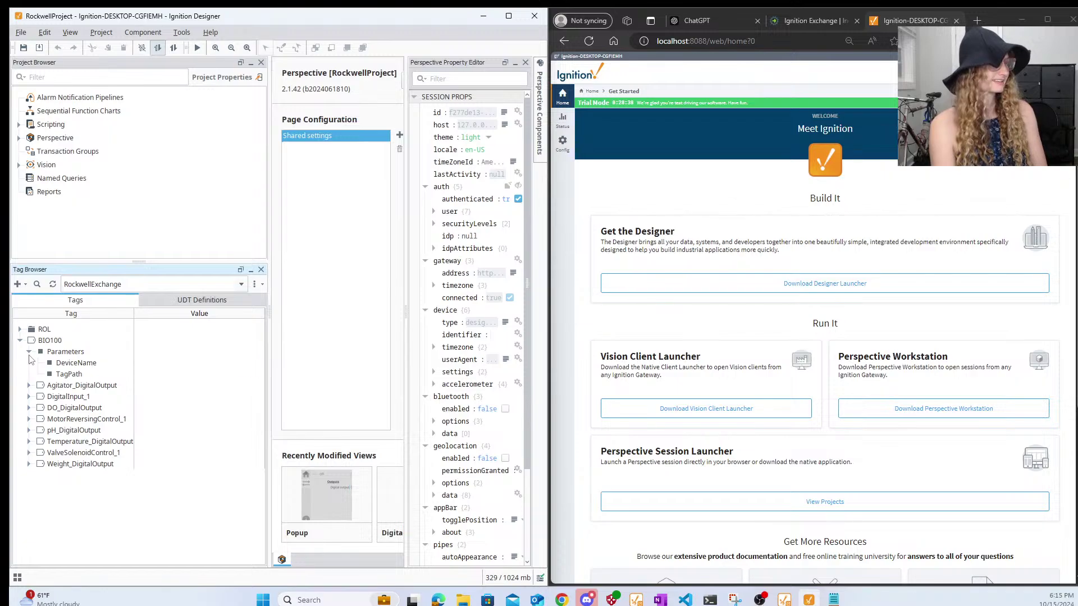
left_click(28, 385)
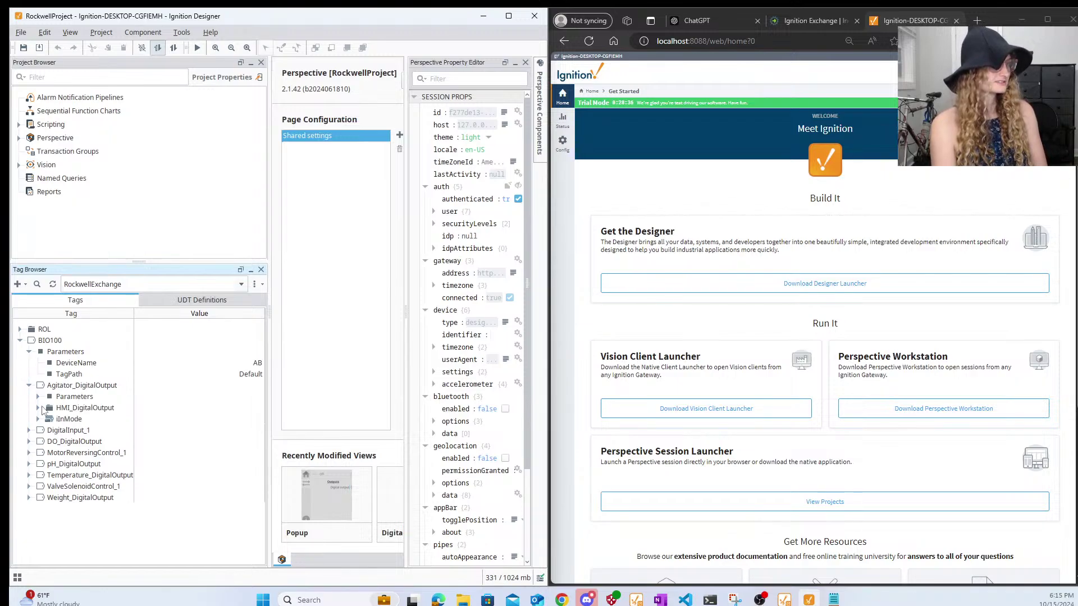
left_click(38, 409)
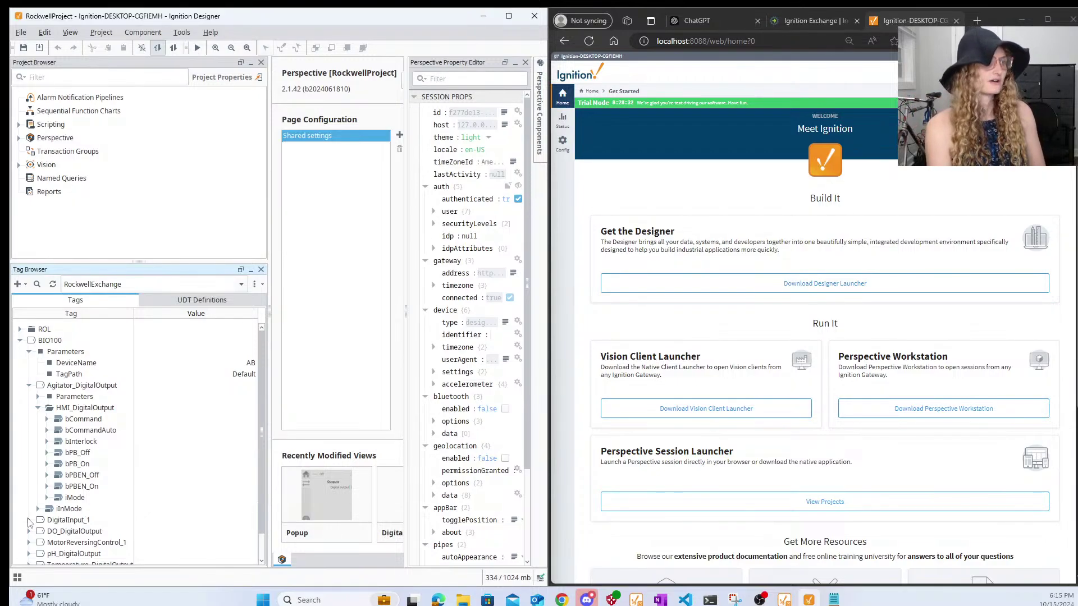
left_click(149, 303)
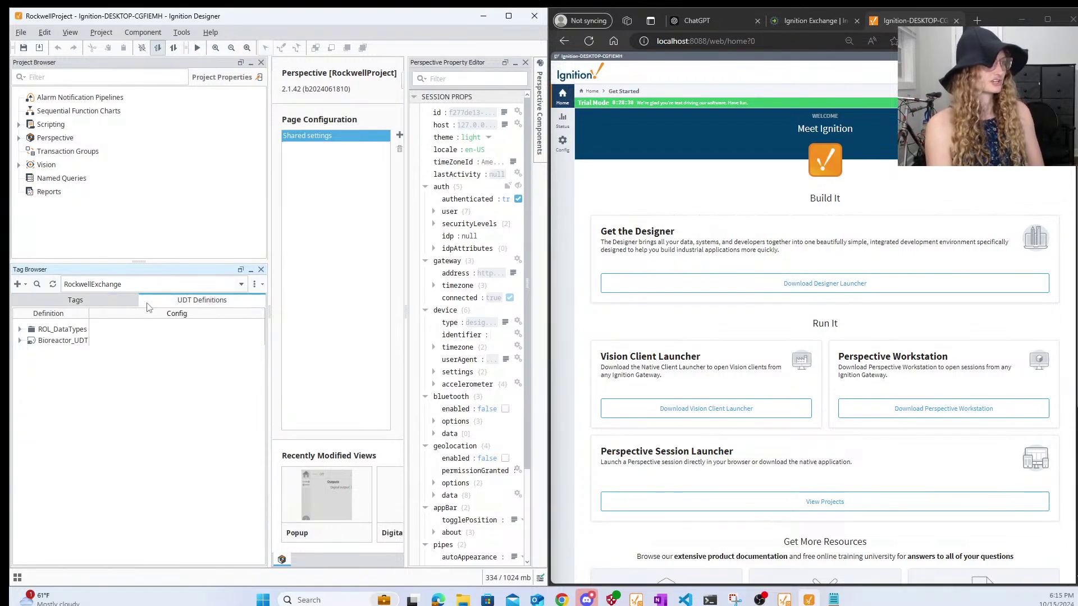
left_click(131, 302)
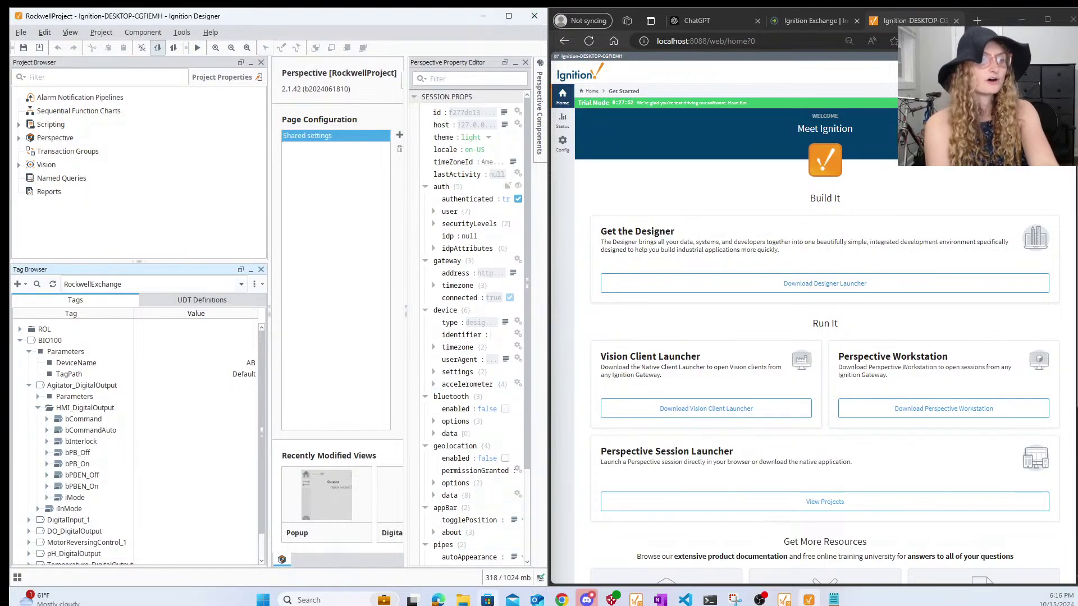
- Bring up File Explorer's OneDrive Livestream folder in front of Ignition Designer
mouse_move(462, 600)
mouse_move(422, 567)
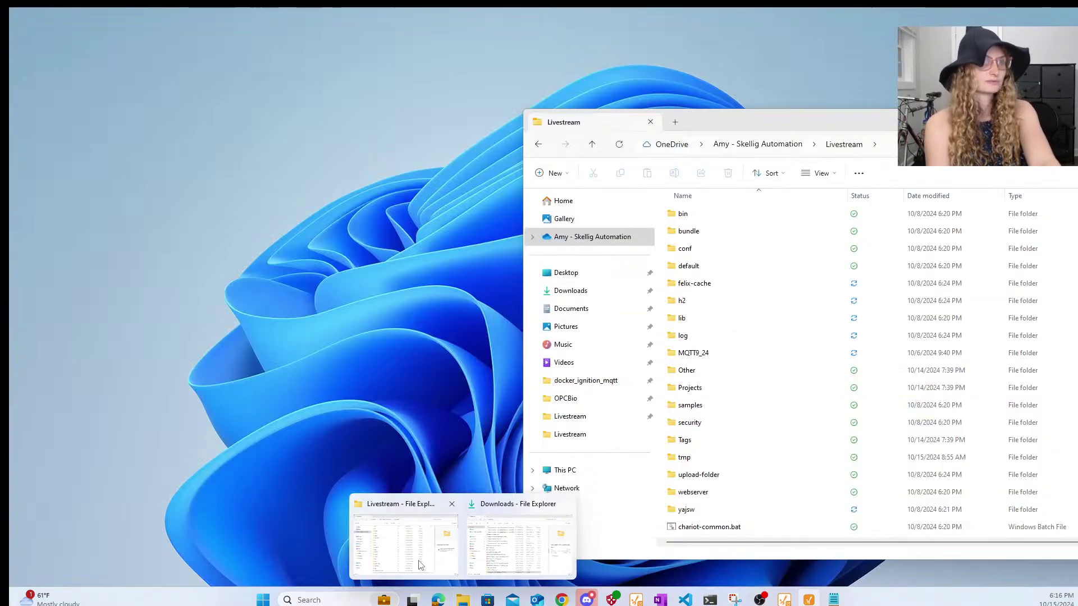
left_click(422, 568)
scroll(773, 289, "down", 4)
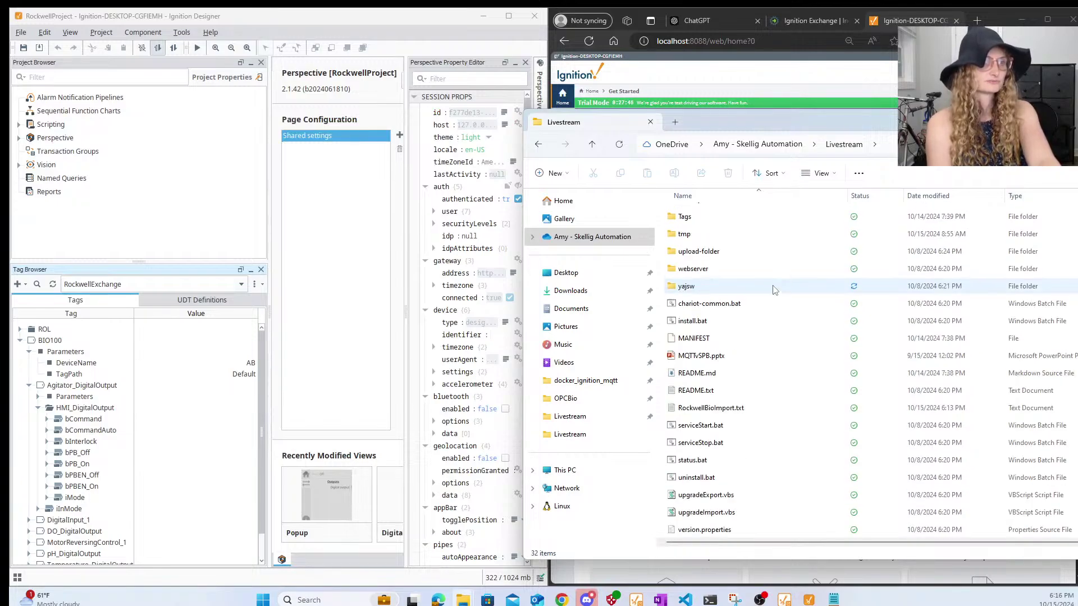
scroll(774, 289, "up", 5)
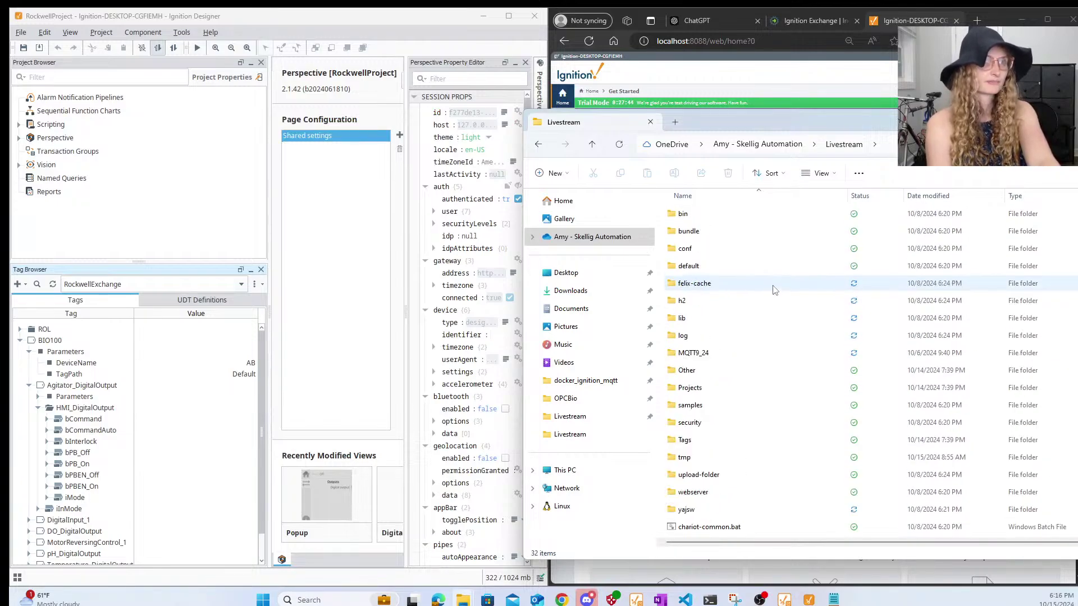
scroll(806, 387, "down", 4)
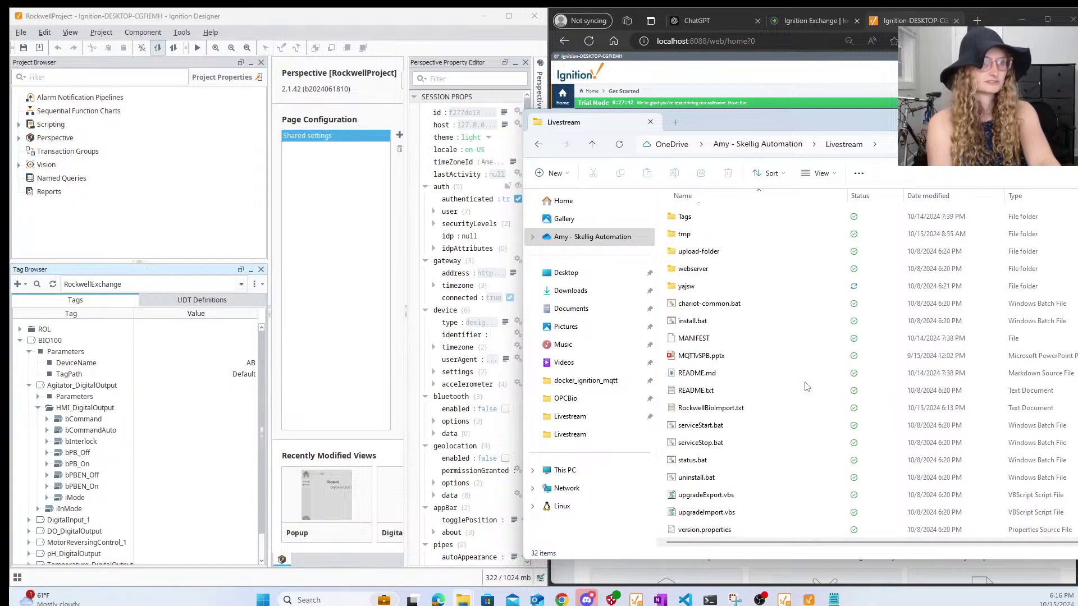
left_click_drag(817, 128, 1077, 185)
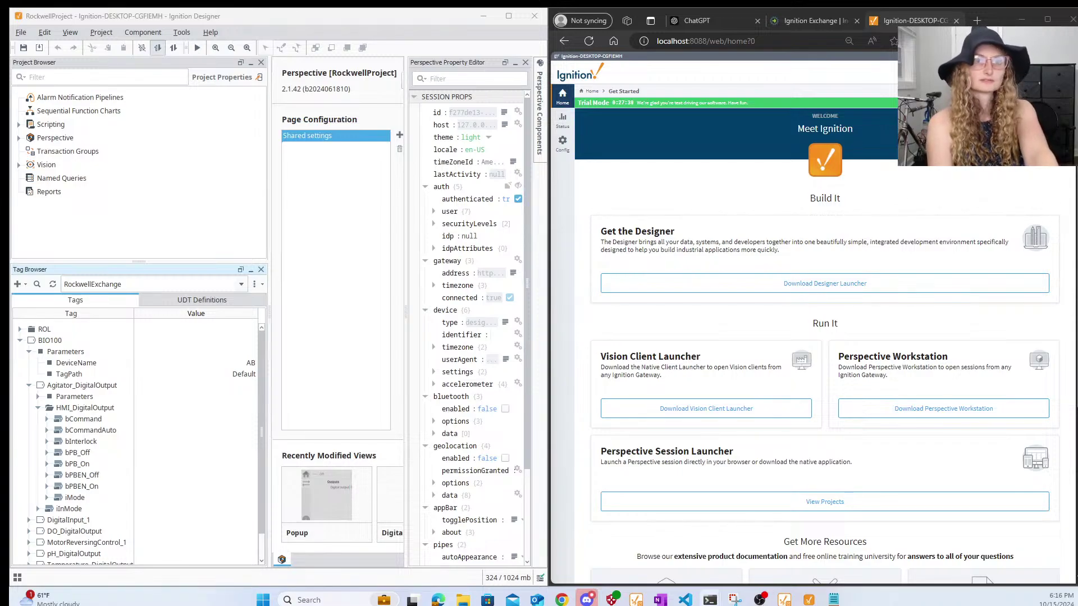
- Drag the Command Prompt window from the screen edge into the middle of the screen
left_click_drag(1077, 174, 558, 158)
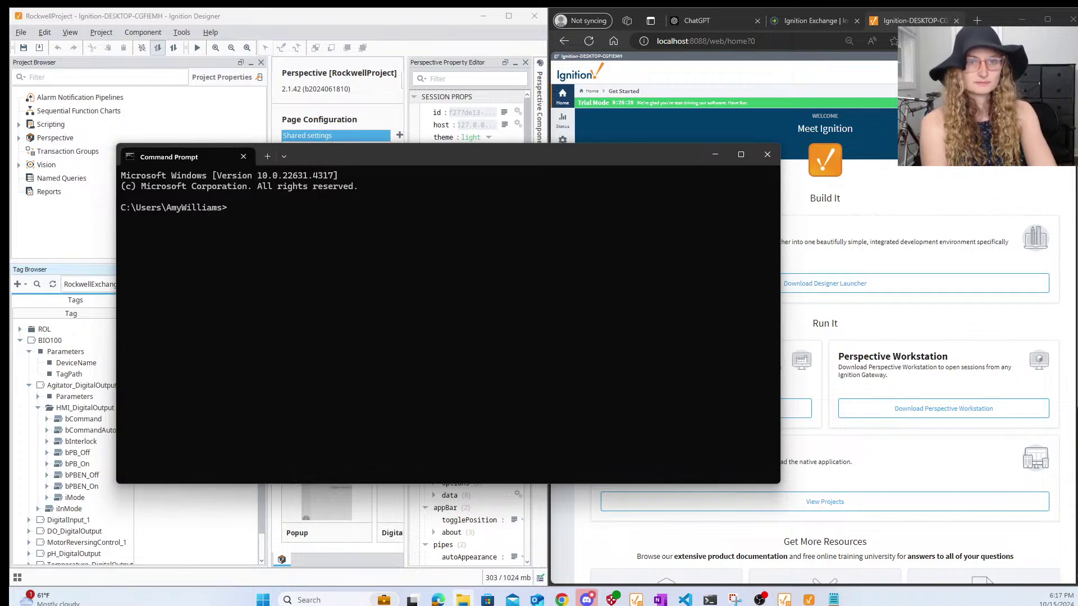
- Change the Command Prompt directory to the pasted OneDrive Livestream folder path with cd
type("cd")
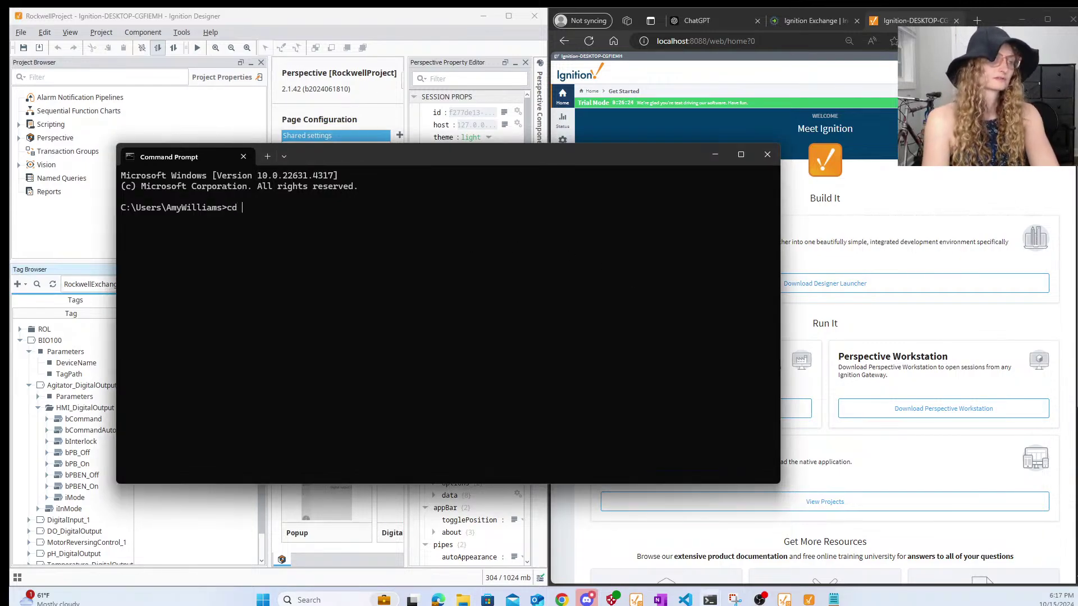
type("C:\\Users\\AmyWilliams\\OneDrive - Skellig Automation\\Livestream")
key("Return")
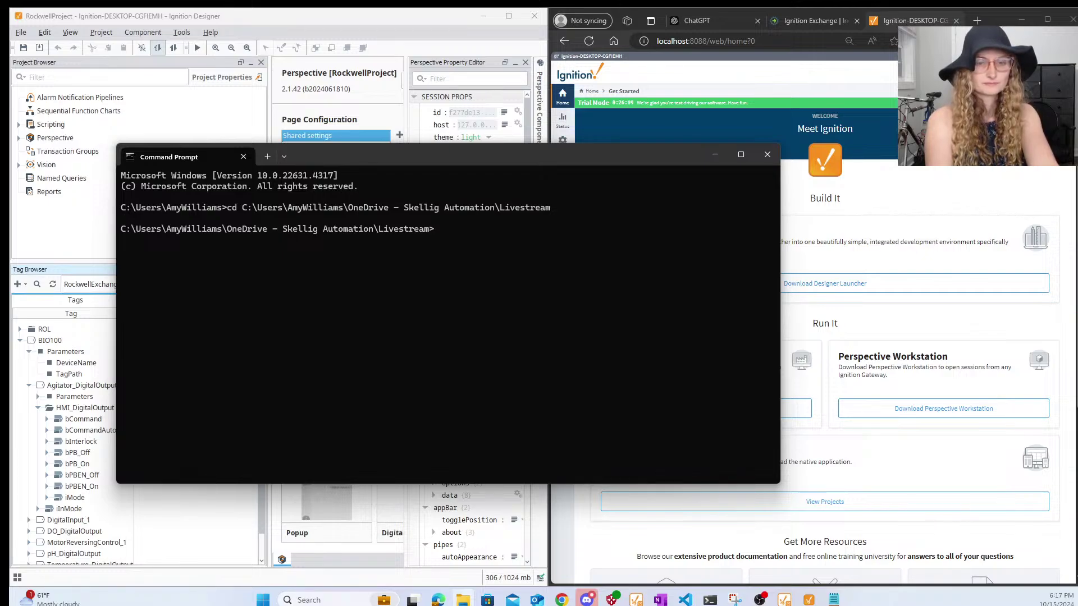
- Ask ChatGPT whether it remembers the folder HighByte was installed to yesterday
left_click(700, 21)
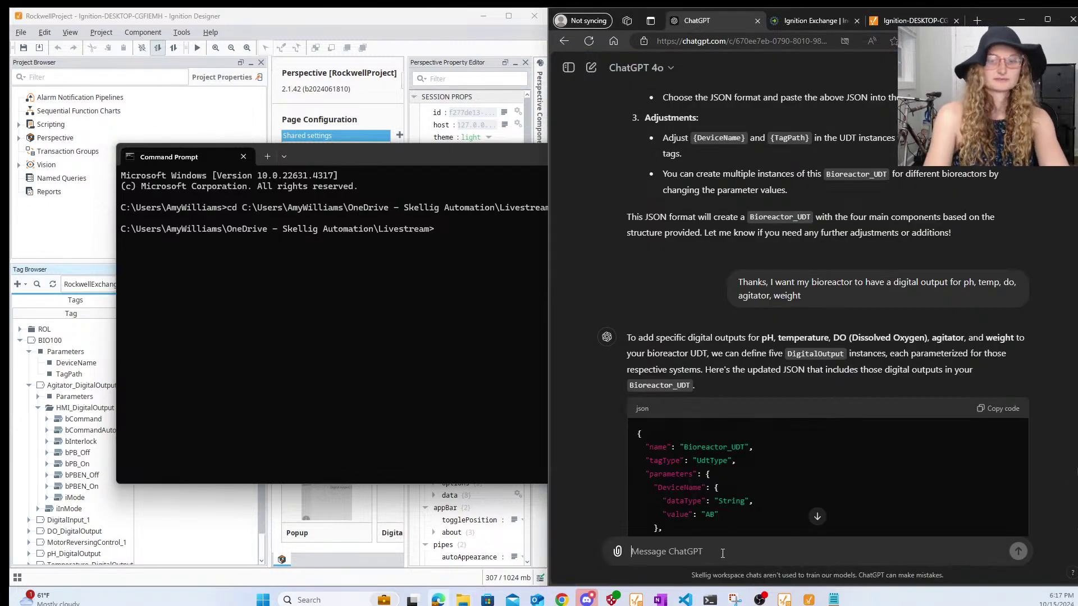
type("do you remember the")
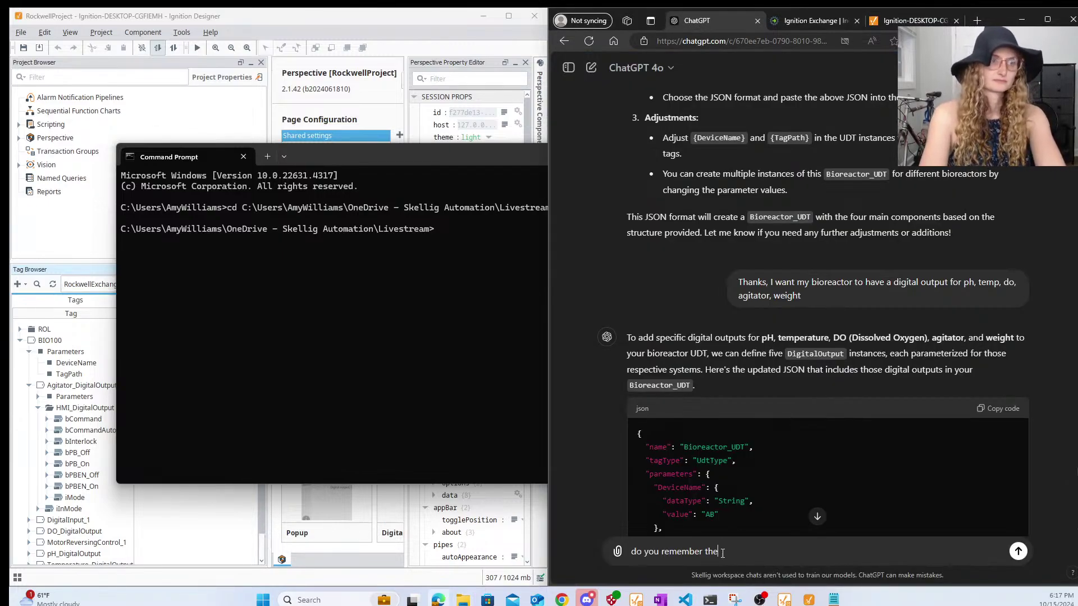
type(" file I installe")
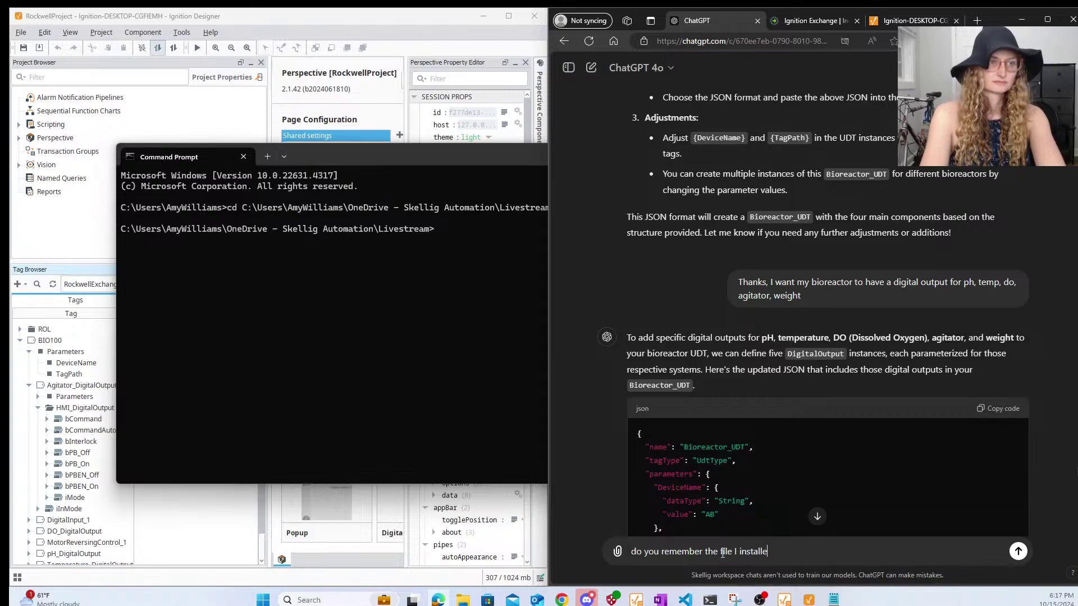
type("d Highbyte to ")
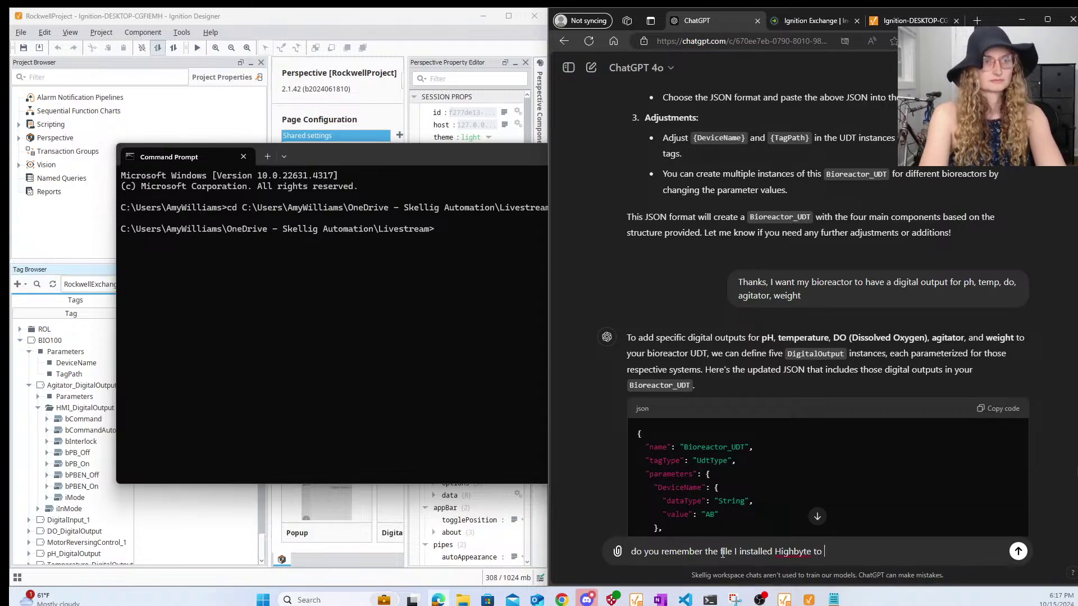
type("yesrterday?")
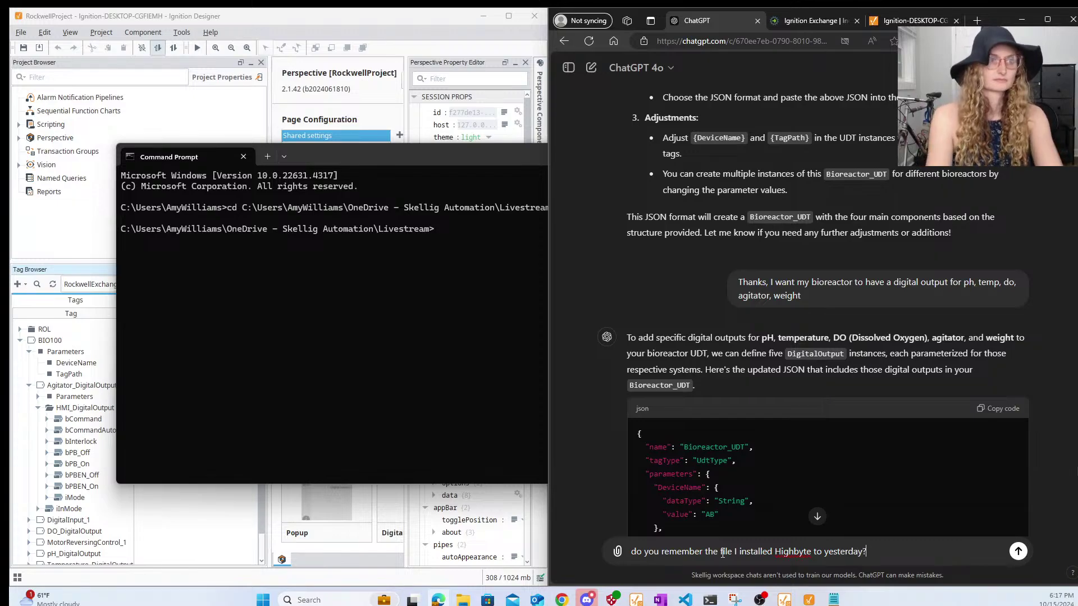
key("Return")
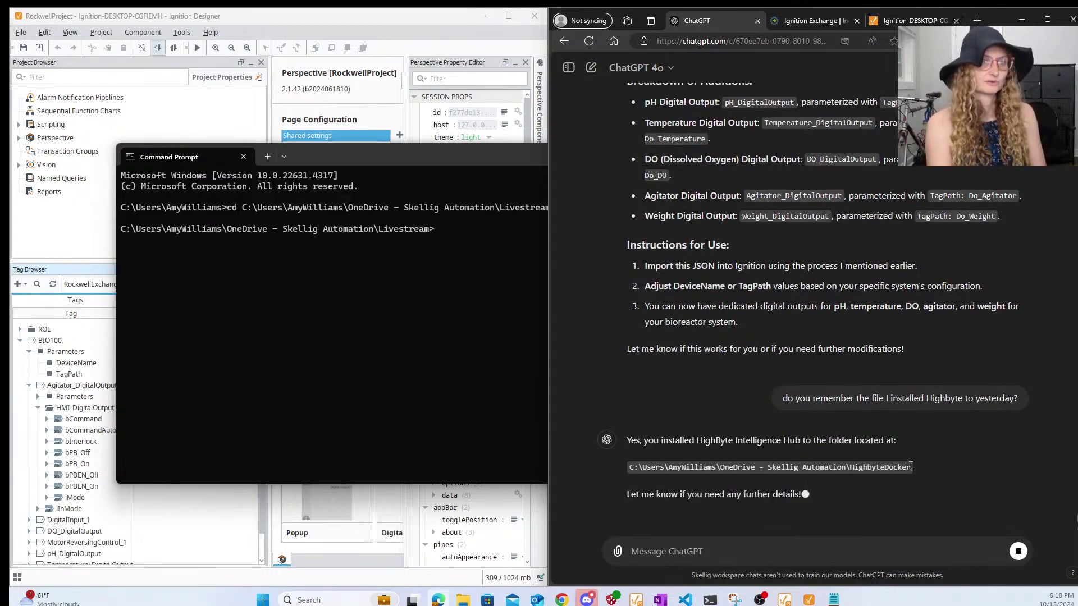
left_click_drag(906, 466, 631, 437)
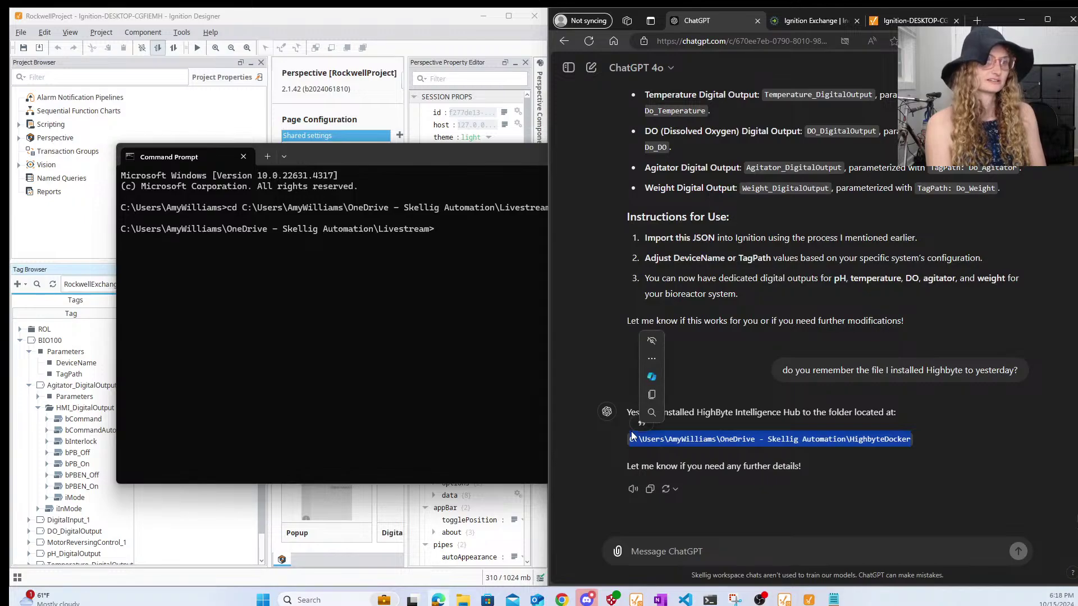
- Clarify it's the laptop install, not Docker, and ask how to find its path
left_click(851, 555)
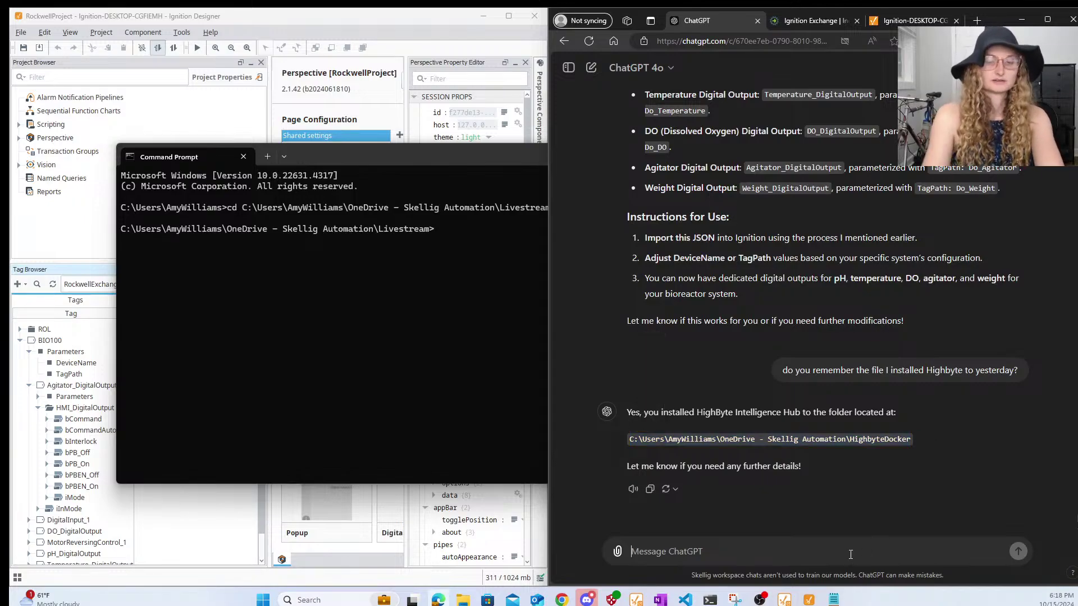
type("not the Docker versio")
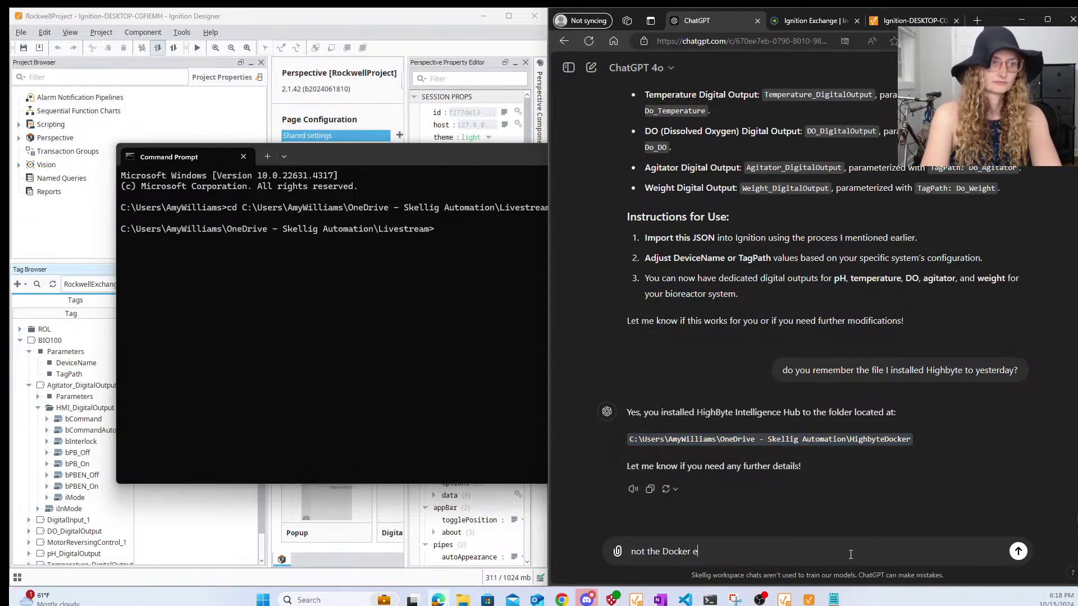
type("n, the laptop ")
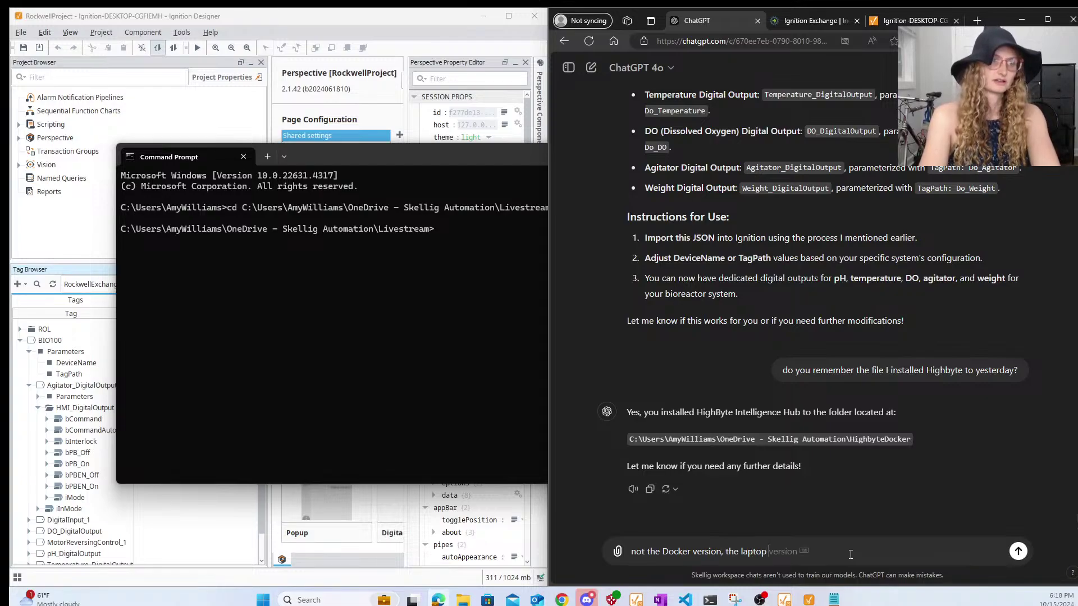
type("version. If ")
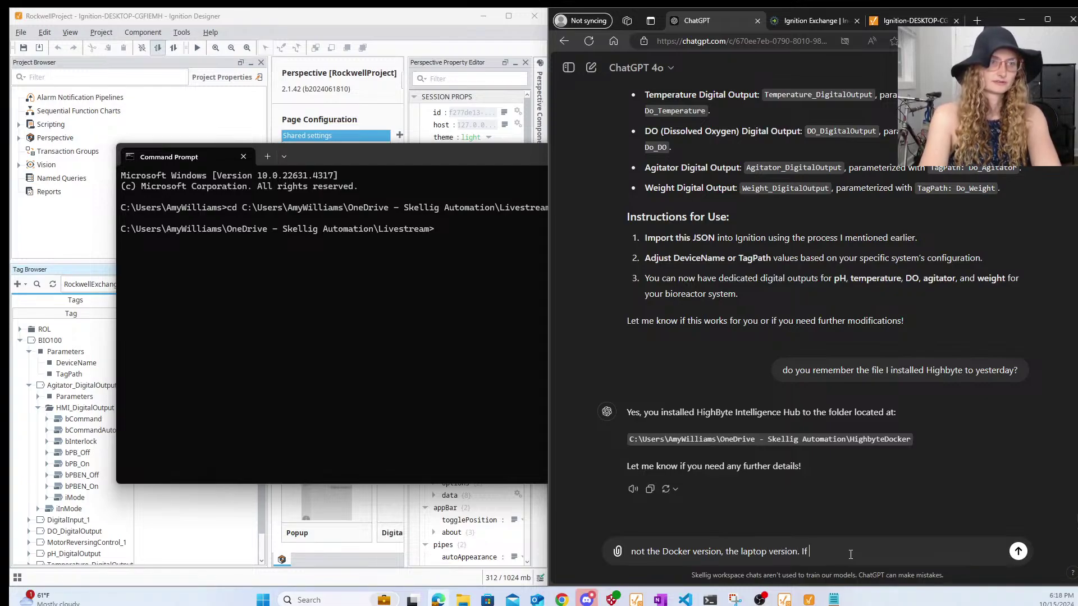
type("I forgot can you remind me how t")
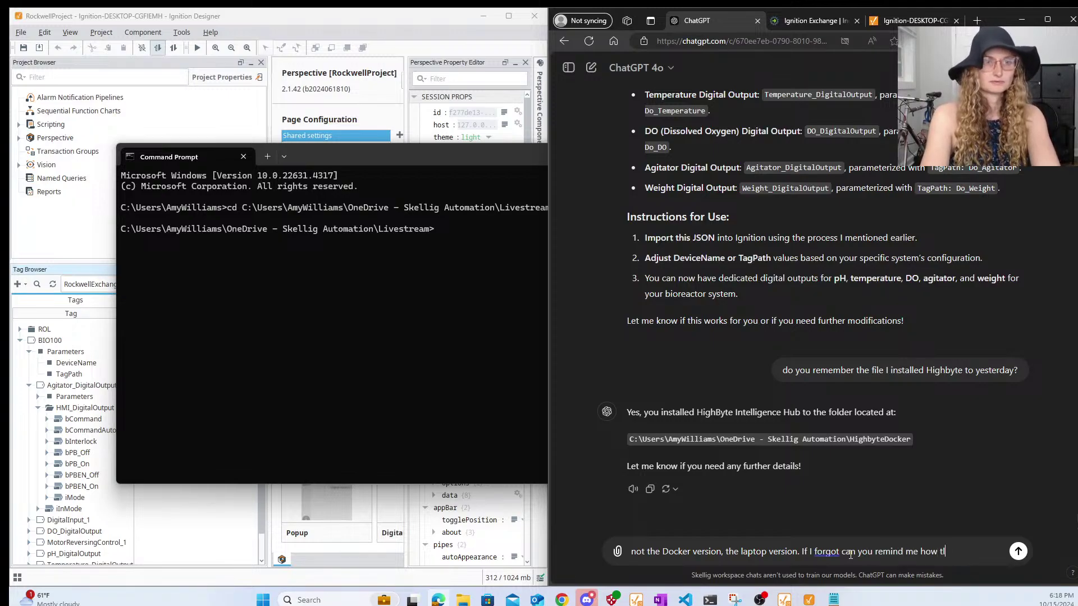
type("o look it up")
key("Return")
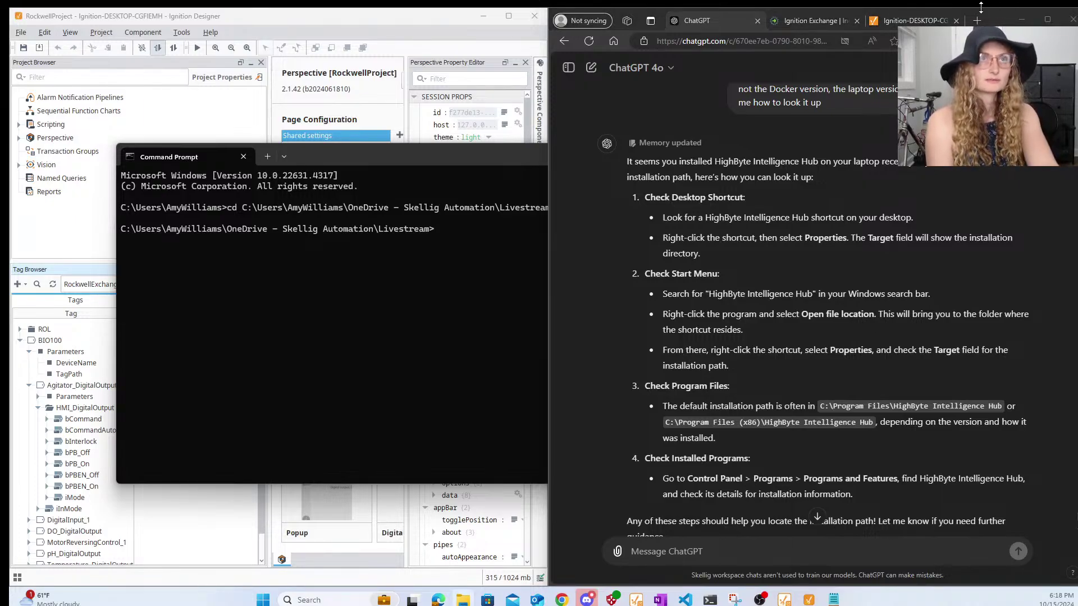
left_click(910, 20)
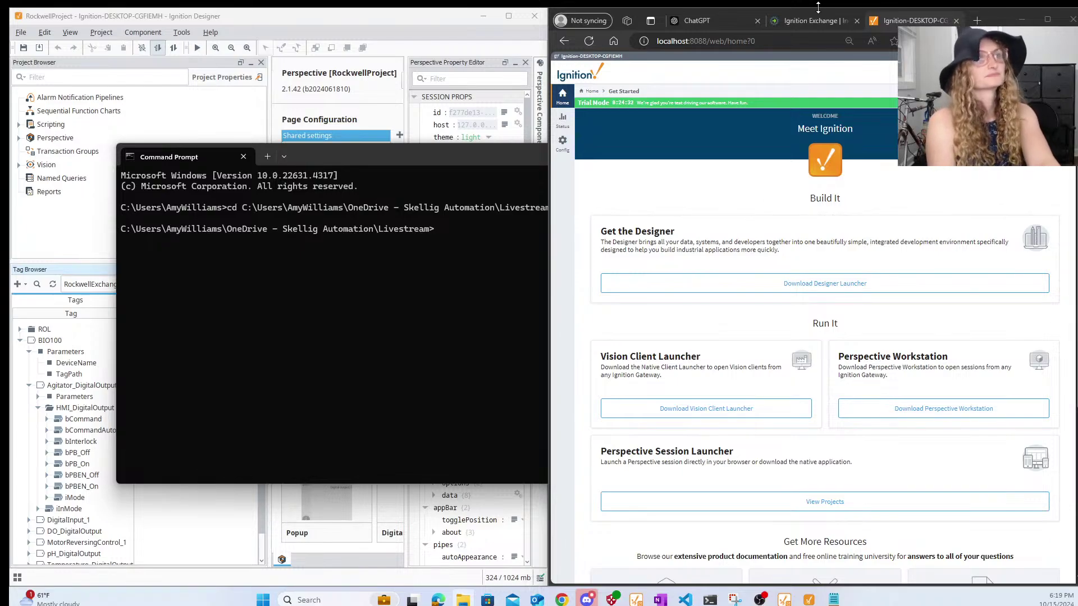
- Search the web for 'install highbyte' and open the HighByte installation guide
left_click(979, 21)
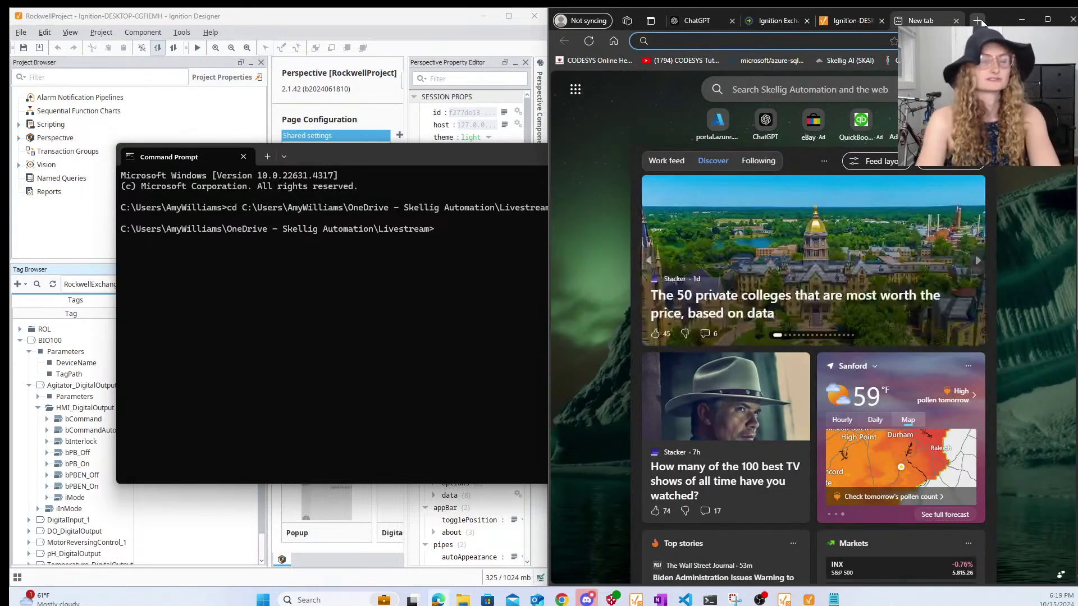
type("install highbyte")
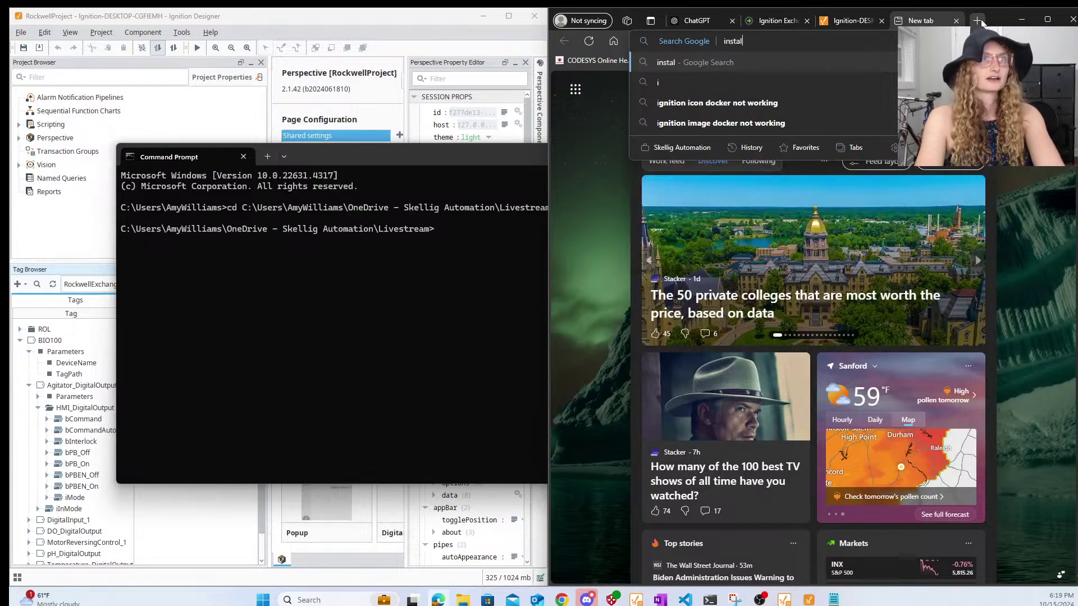
key("Return")
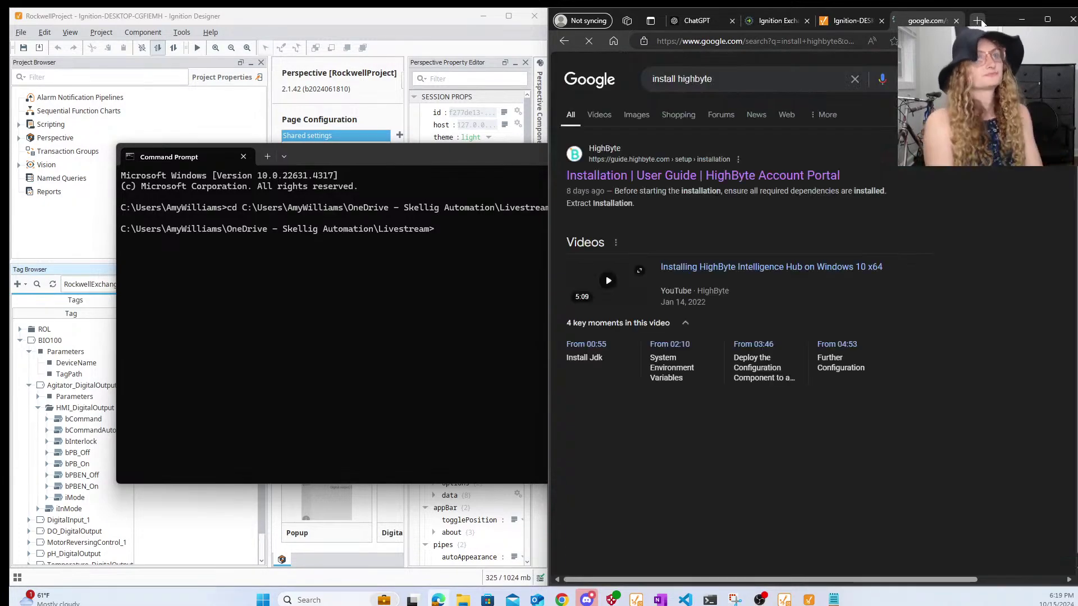
left_click(667, 177)
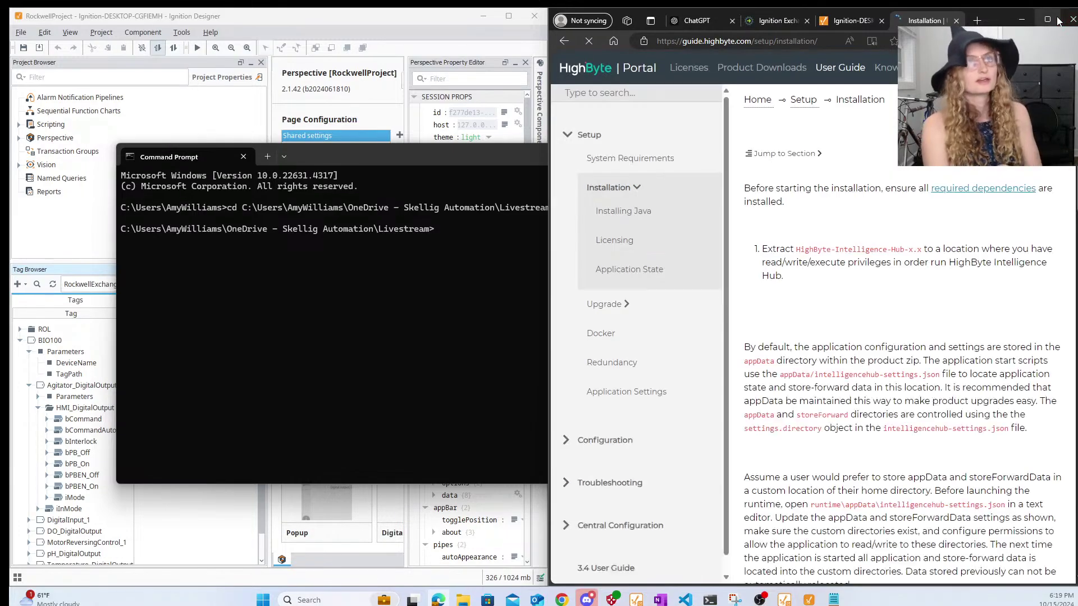
- Maximize the browser and open highbyte.com from the User Guide header in a new tab
left_click(1056, 20)
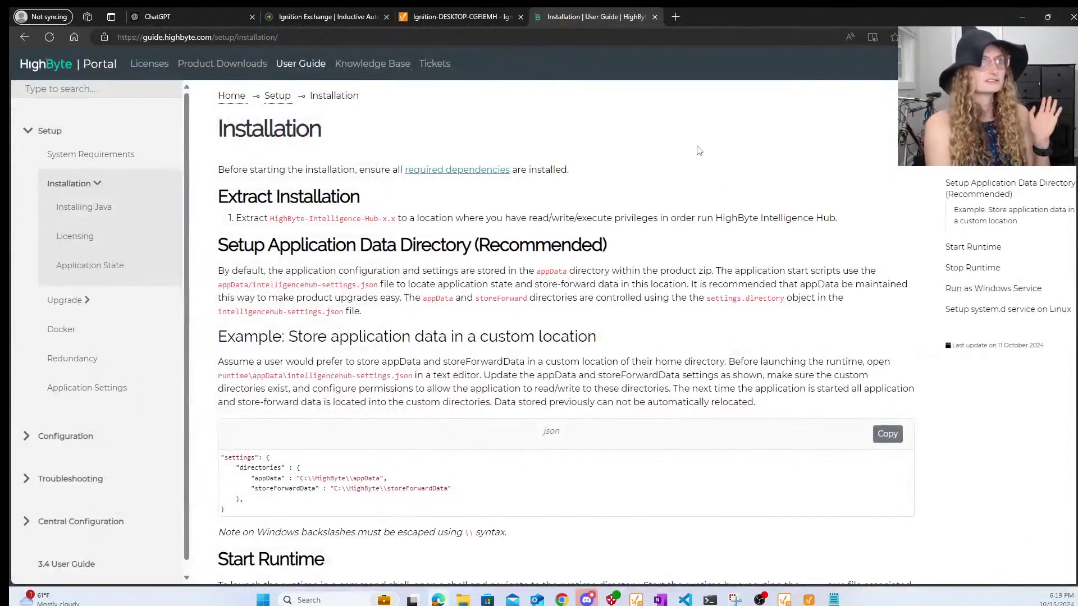
left_click(93, 63)
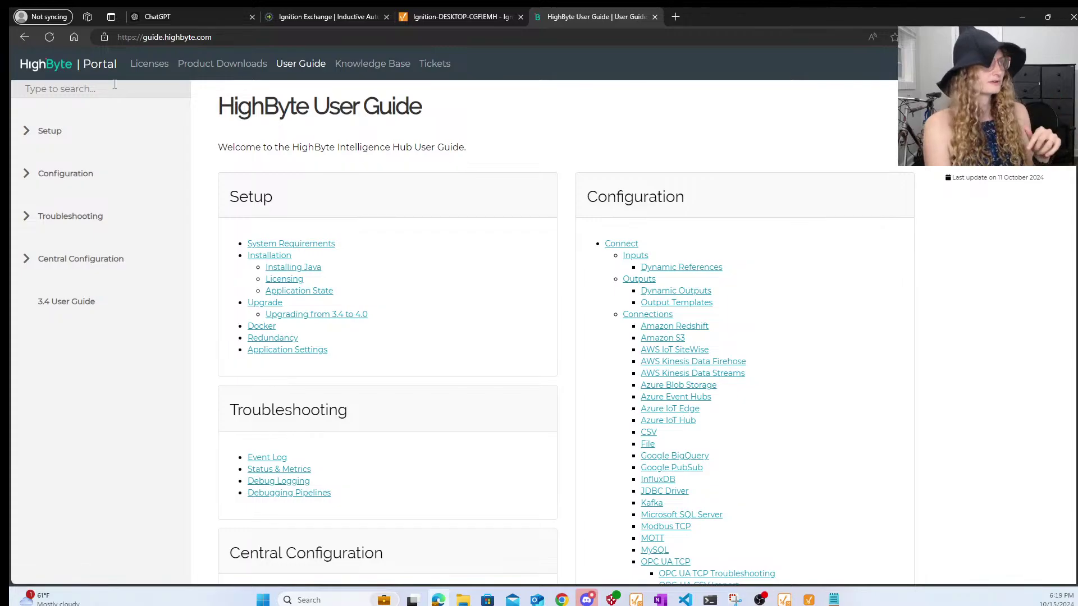
left_click(48, 65)
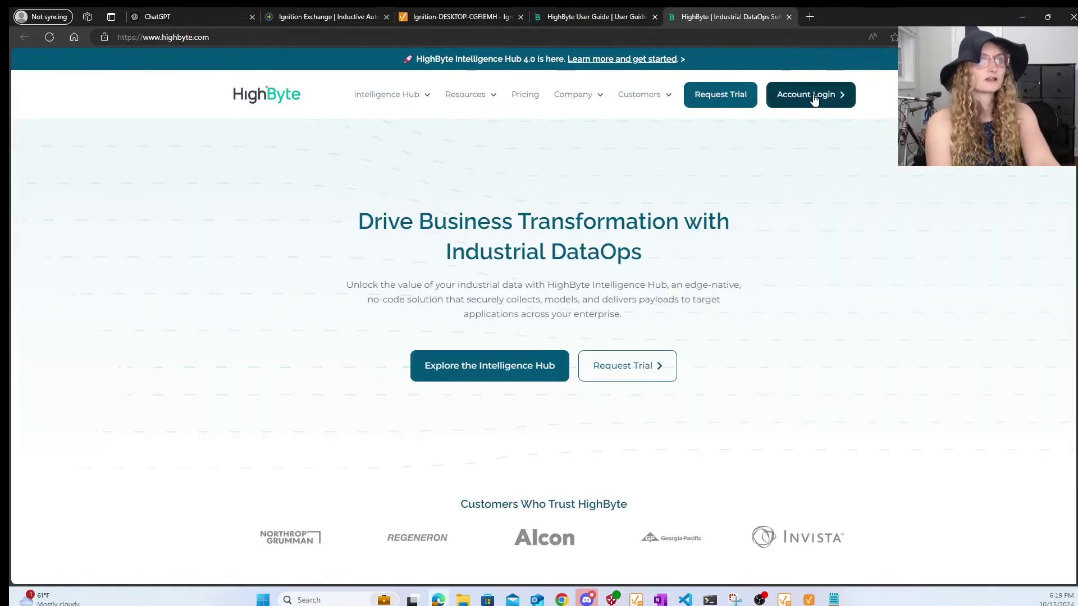
- Log into the HighByte account portal and download Intelligence Hub 4.0.0, agreeing to the licence
left_click(812, 99)
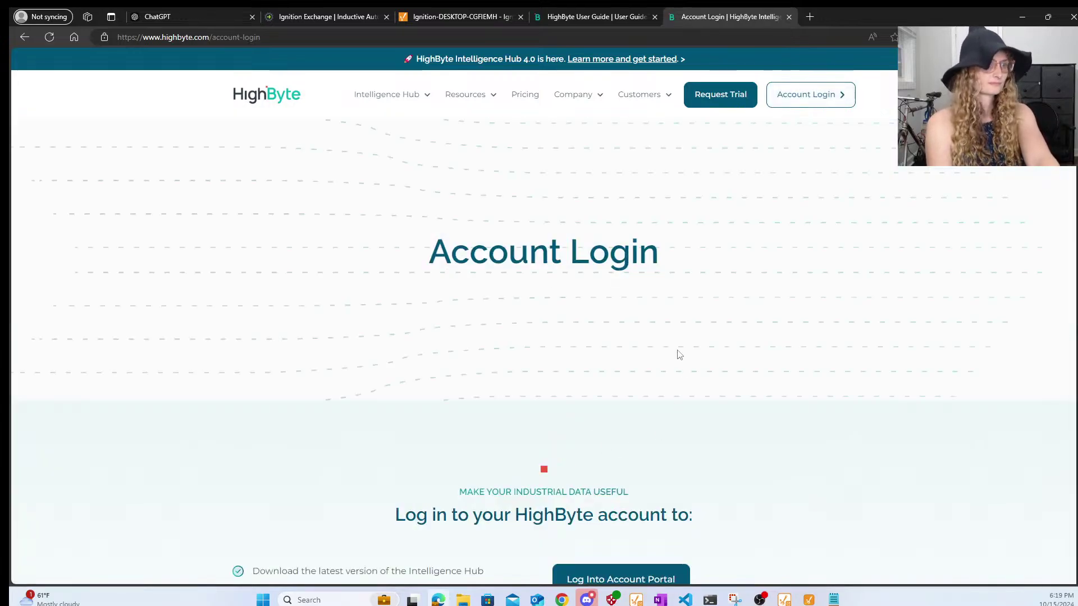
scroll(676, 354, "down", 4)
left_click(603, 357)
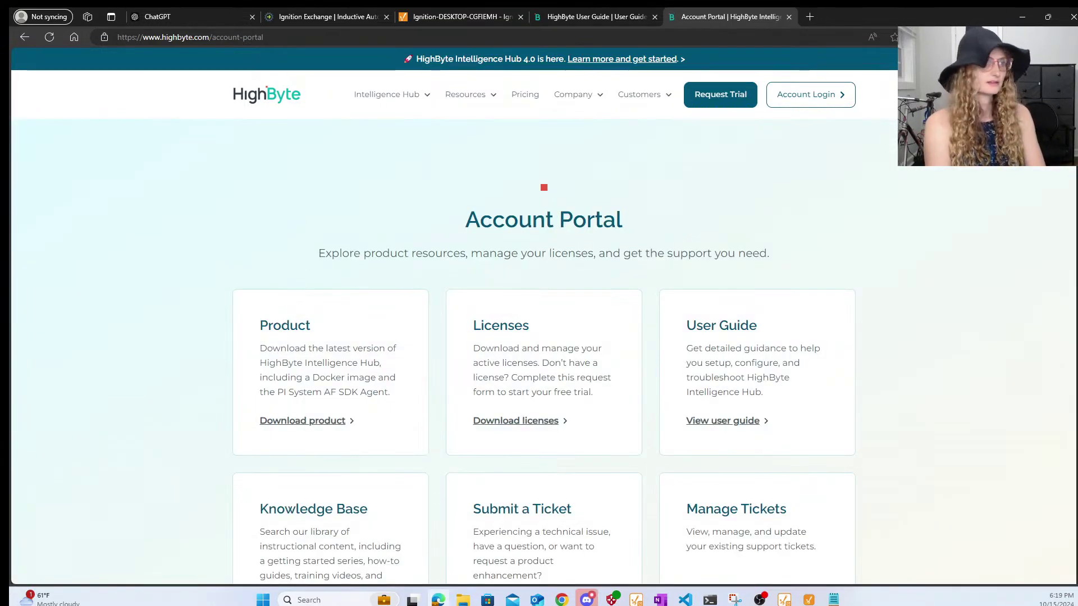
left_click(311, 422)
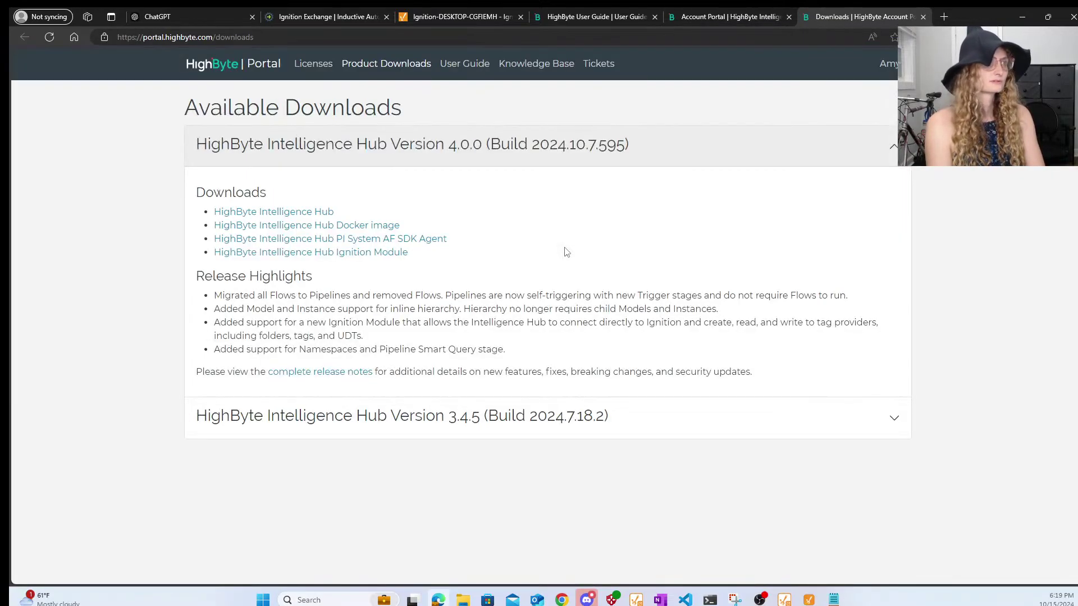
left_click(291, 214)
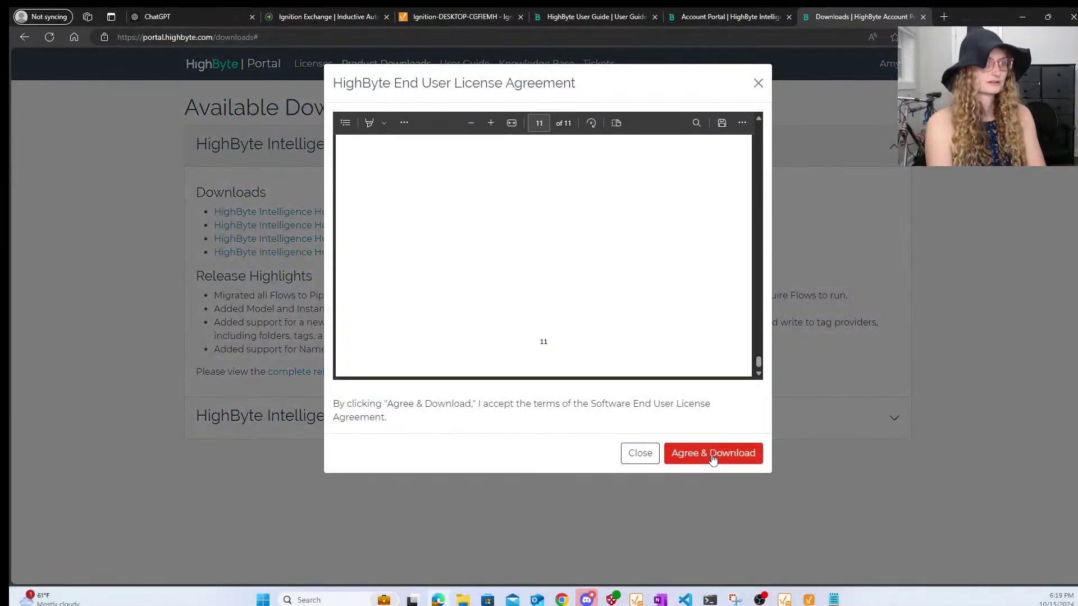
left_click(713, 454)
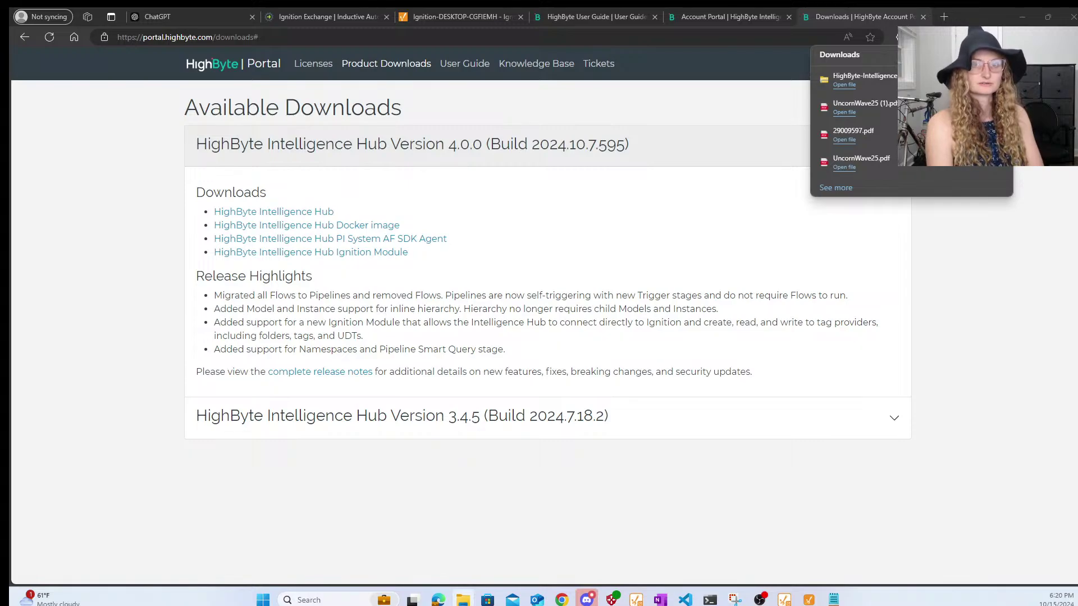
- Extract all files from the downloaded Intelligence Hub 4.0.0 zip into Program Files
left_click_drag(927, 143, 622, 467)
right_click(531, 580)
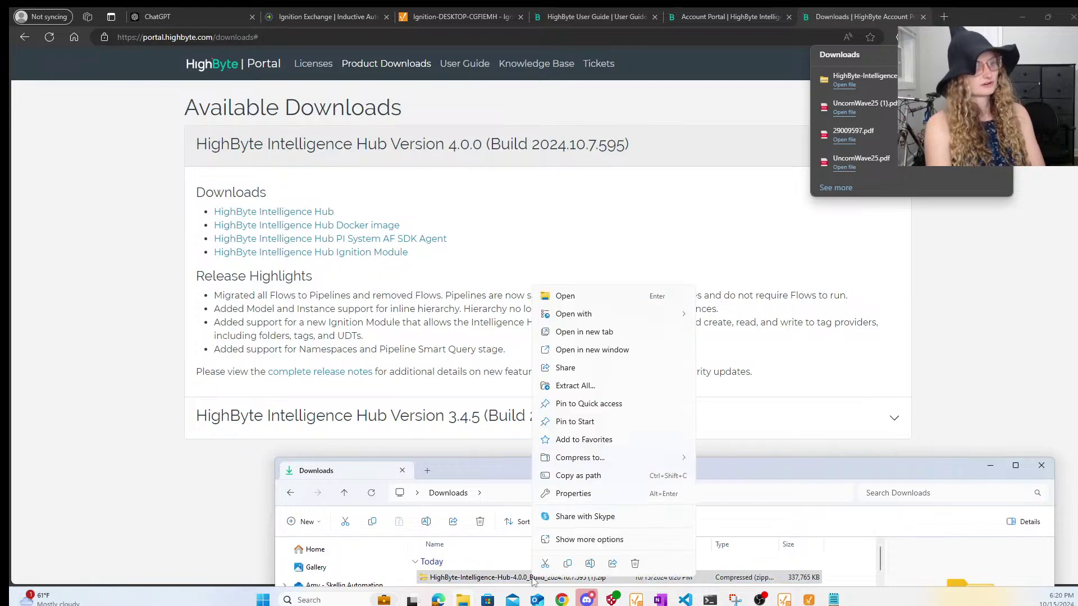
left_click(609, 387)
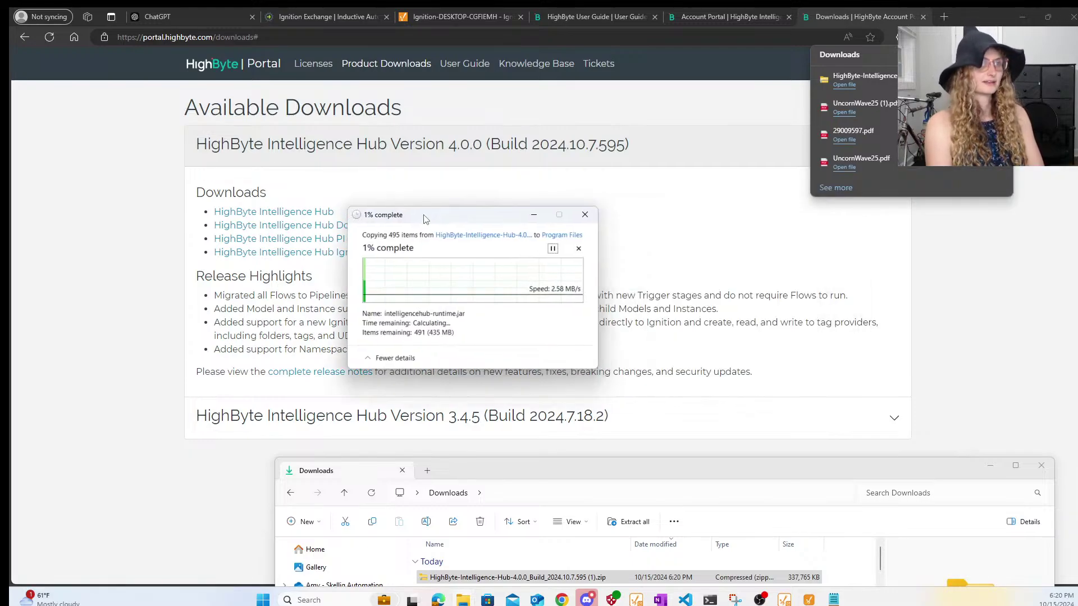
- Move the Downloads window off-screen so only the extraction progress dialog remains
left_click_drag(591, 469, 1077, 365)
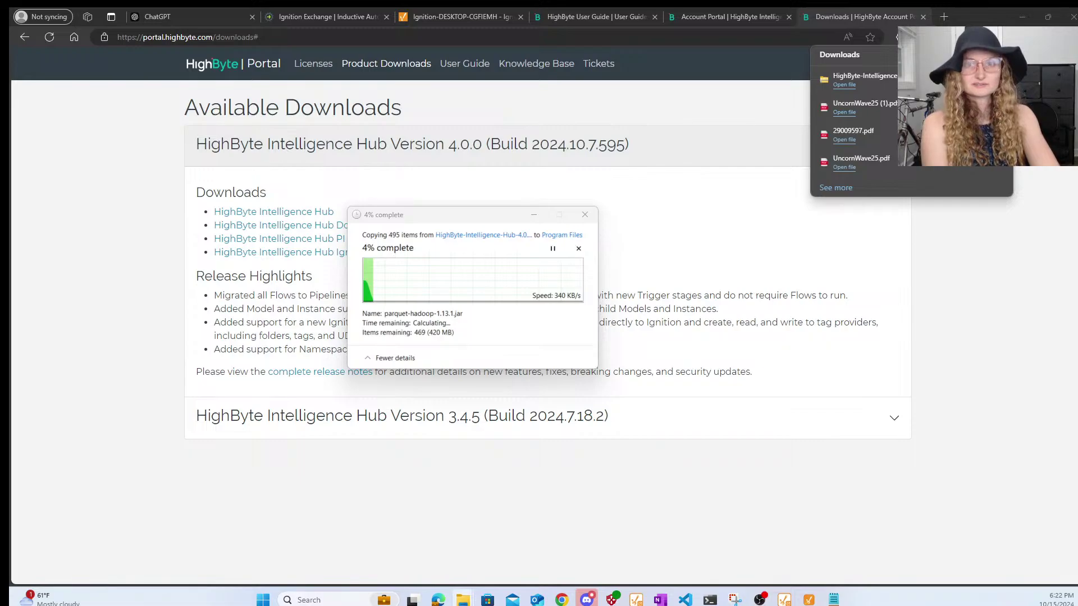
- Pause the Program Files extraction and cd into the Intelligence Hub runtime folder
left_click(556, 246)
mouse_move(710, 600)
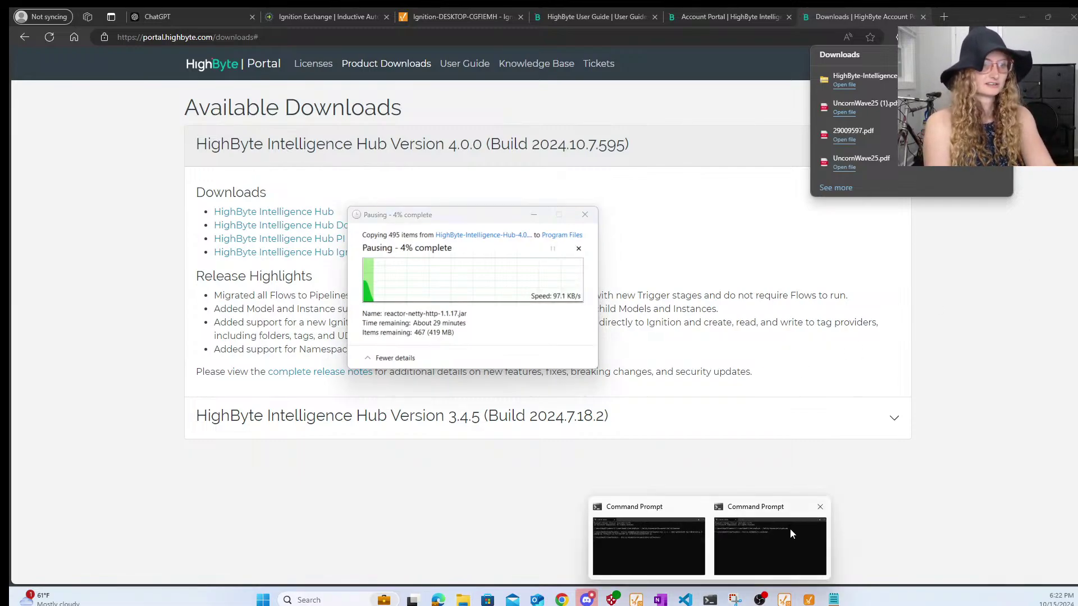
left_click(790, 529)
type("cd")
type("C:\\Users\\AmyWilliams\\OneDrive - Skellig Automation\\Documents\\Highbyte\\HighByte-Intelligence-Hub-4.0.0\\runtime")
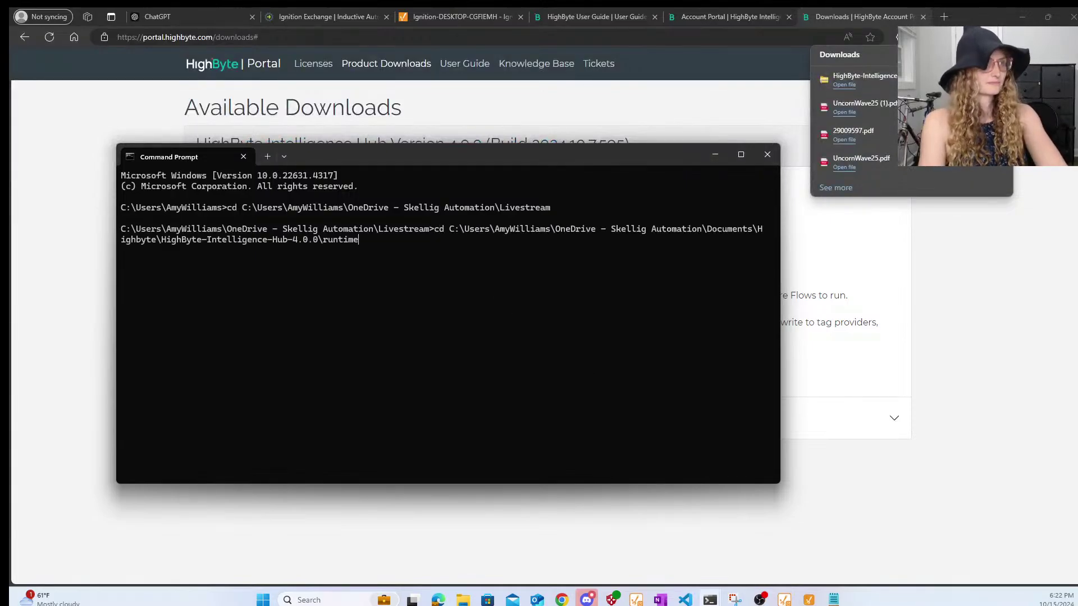
key("Return")
- Run start-windows.bat to launch the Intelligence Hub 4.0.0 runtime
type("windows.")
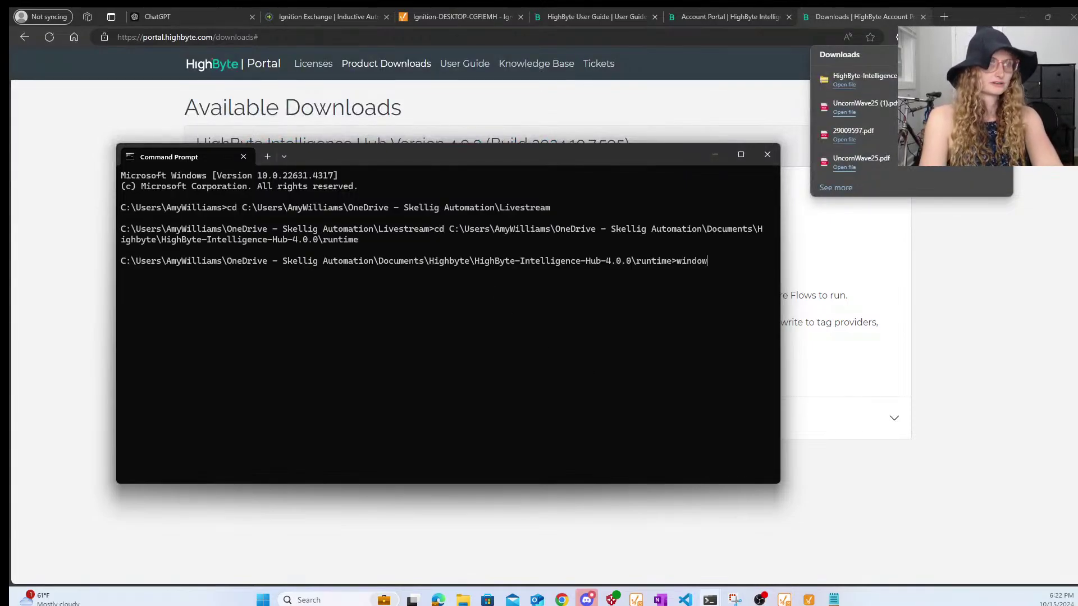
key("BackSpace")
key("BackSpace")
key("BackSpace")
key("BackSpace")
key("BackSpace")
key("BackSpace")
key("BackSpace")
key("BackSpace")
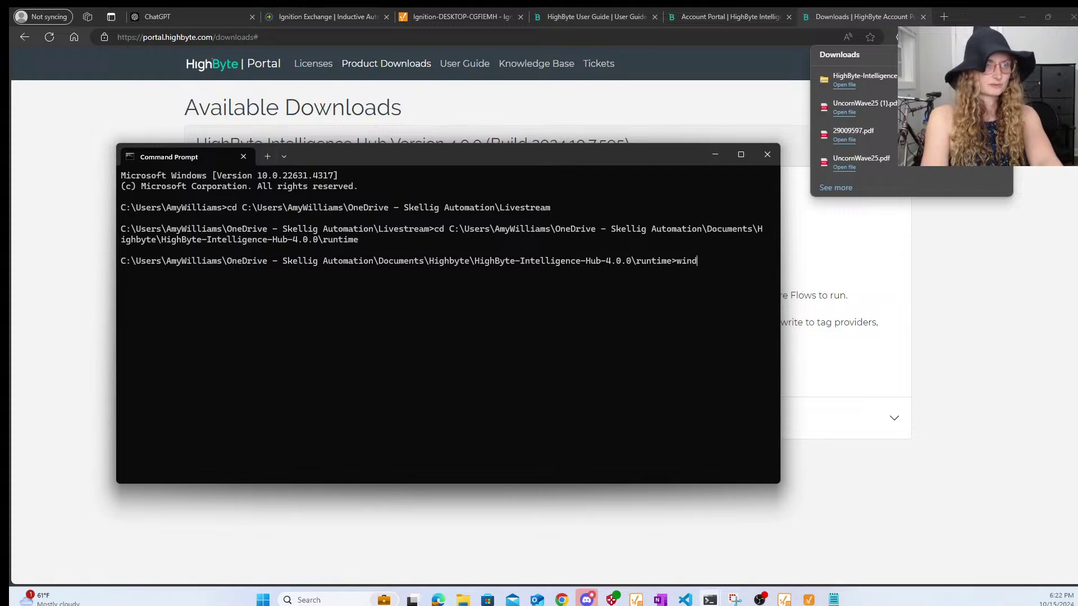
type("start-window")
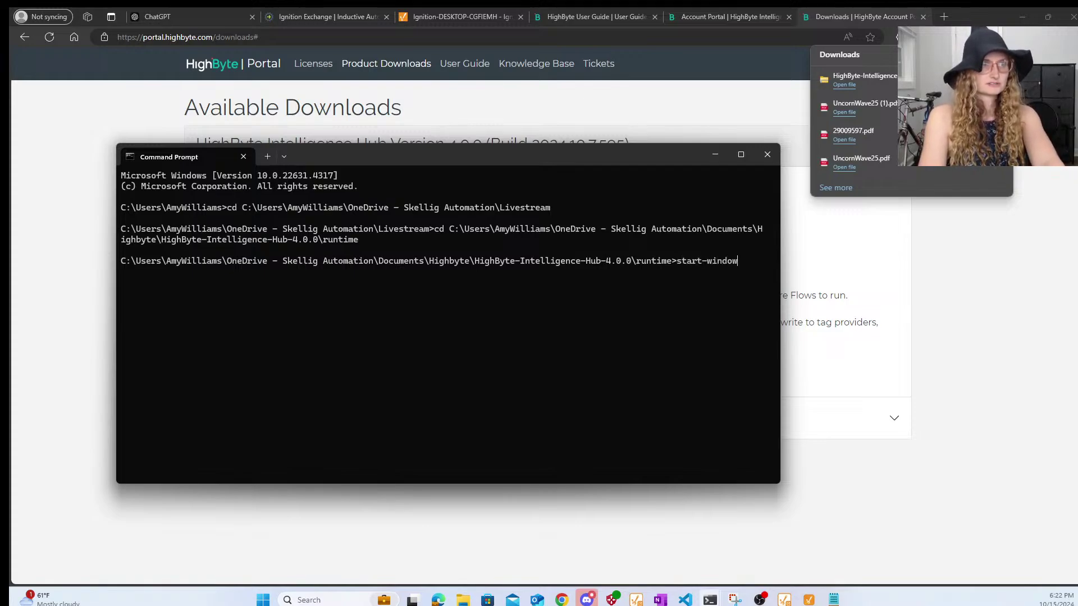
type("s.bat")
key("Return")
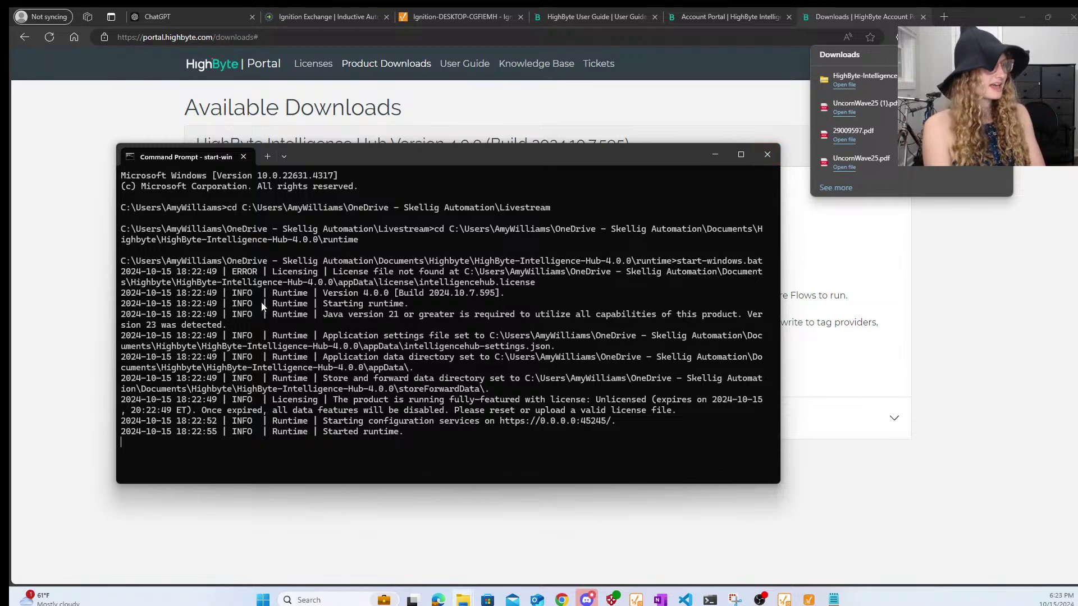
- Load the localhost:45245/ui/index.html#/connections page in a new Edge tab
left_click(948, 16)
left_click(945, 17)
type("local")
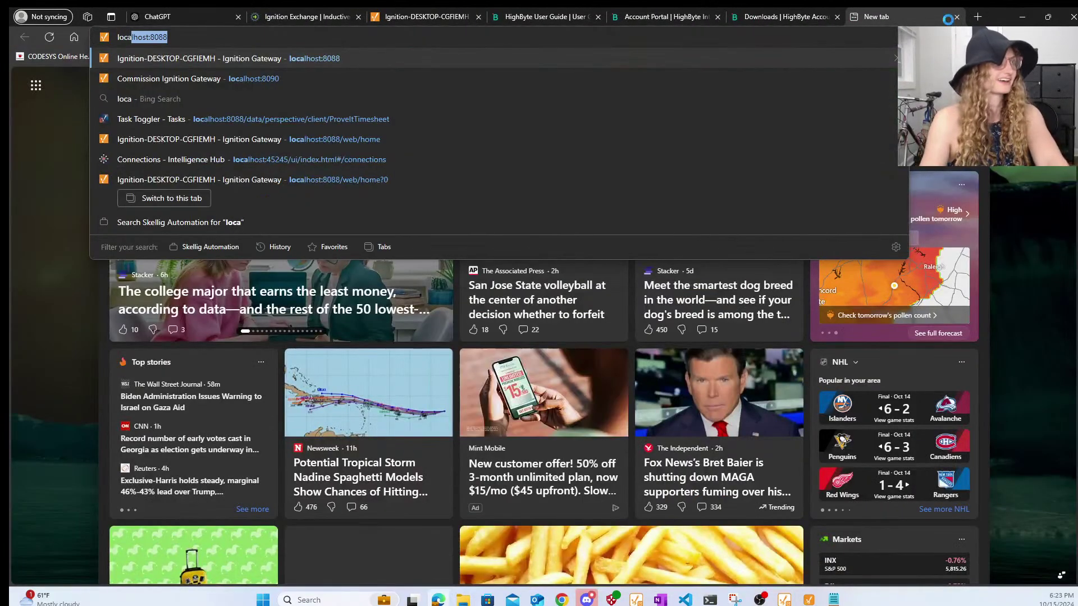
key("Down")
key("Down")
key("Down")
key("Down")
key("Down")
key("Down")
key("Down")
key("Down")
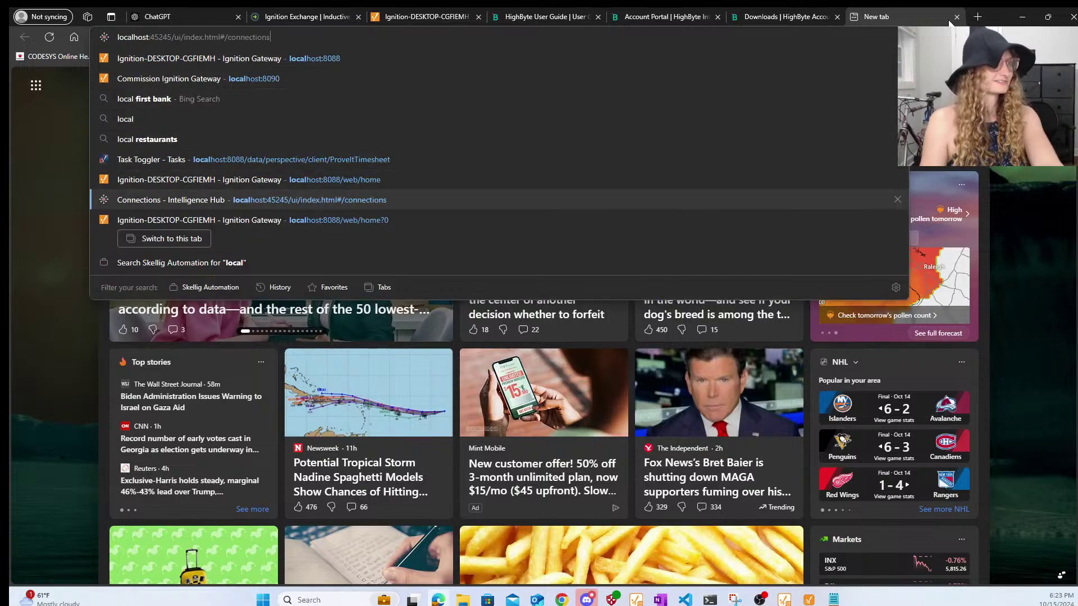
key("Up")
key("Return")
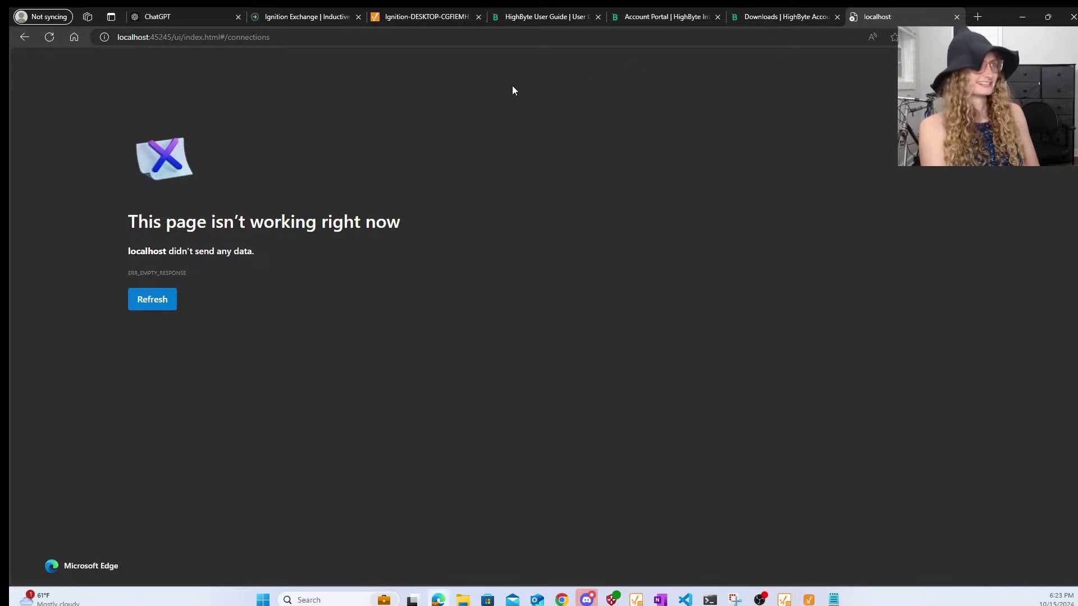
- Check the running hub, reload the connections page, and close the tab after it sends no data
mouse_move(710, 600)
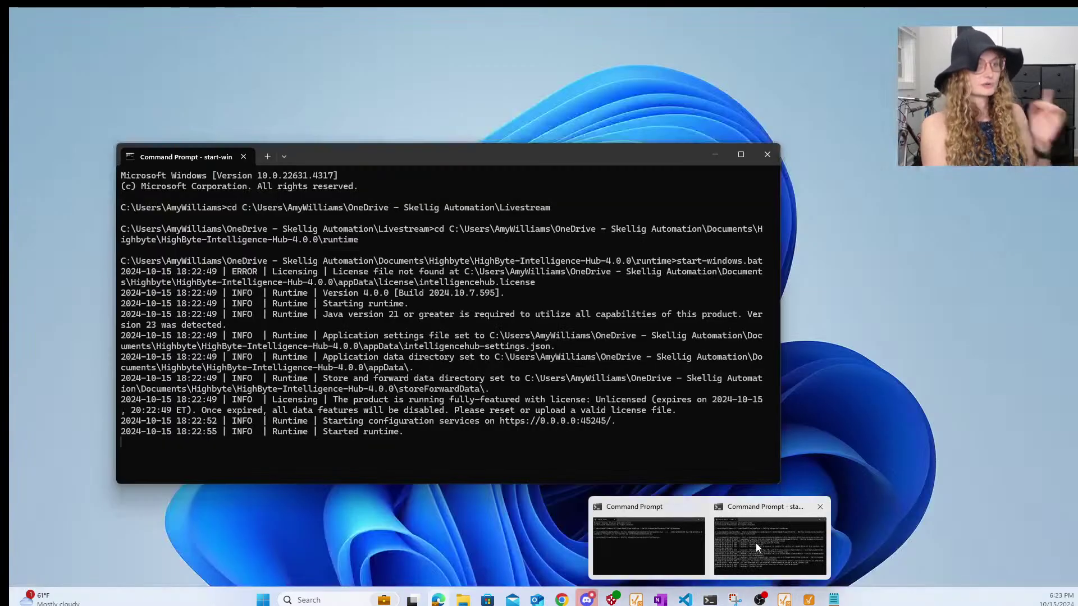
left_click(756, 543)
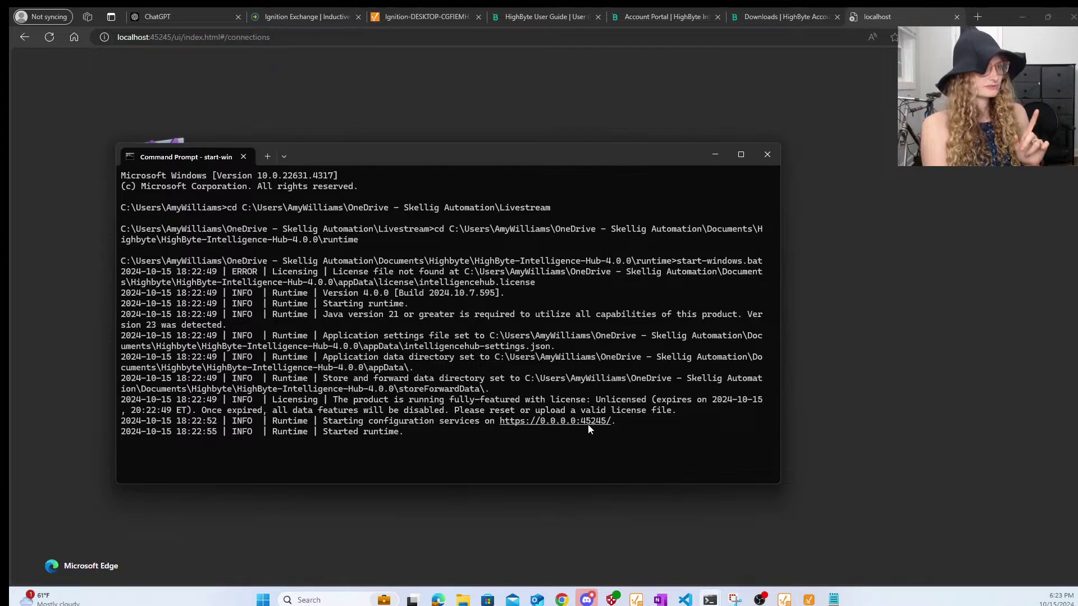
left_click(349, 50)
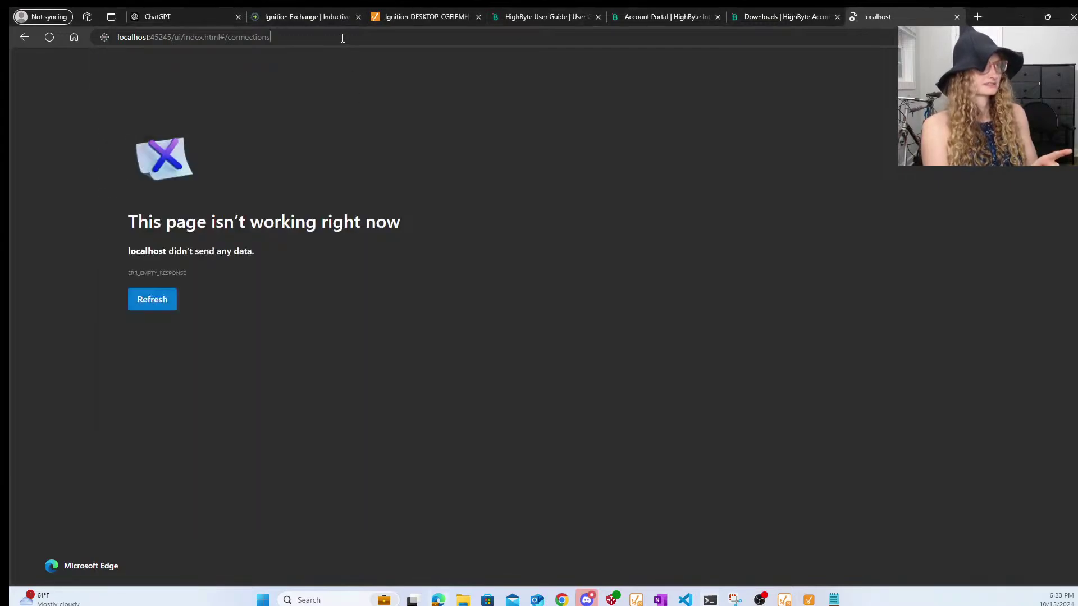
left_click(343, 38)
key("Return")
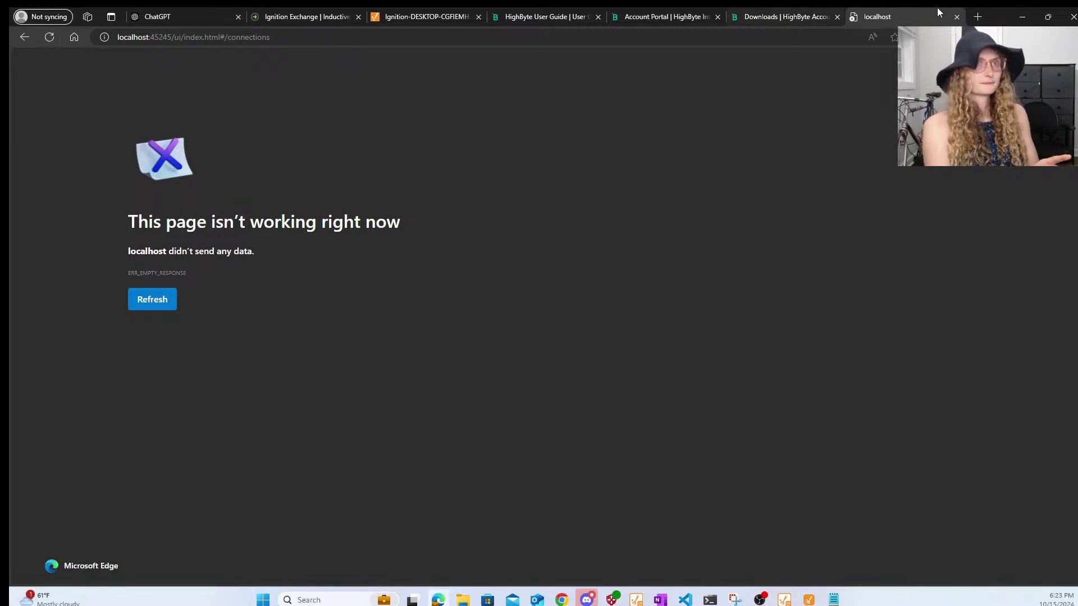
left_click(957, 16)
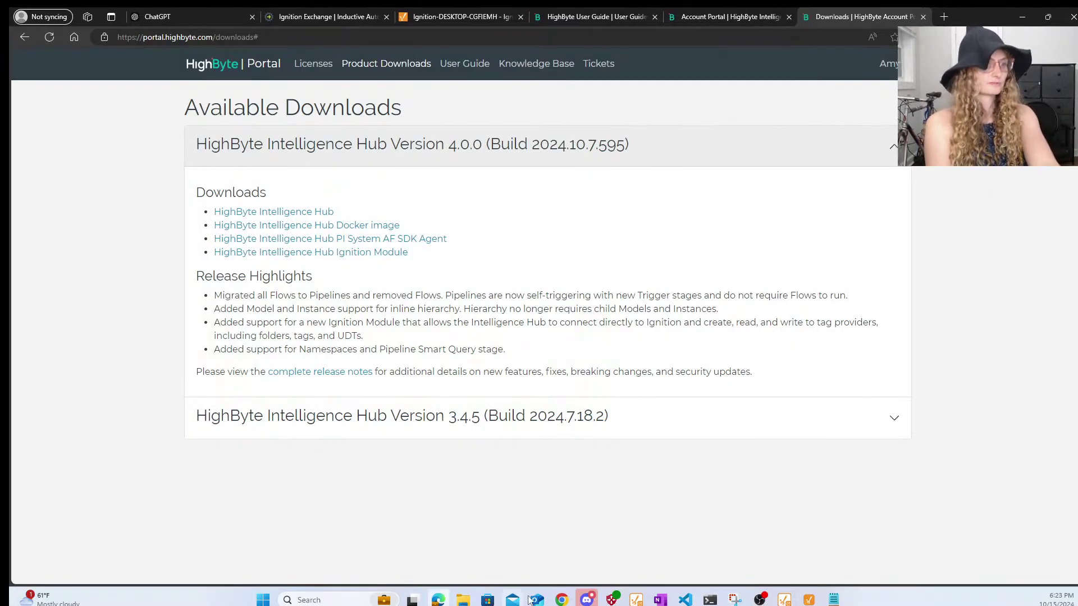
- Try opening the Intelligence Hub at localhost:45245 in Google Chrome and retry loading it
left_click(560, 600)
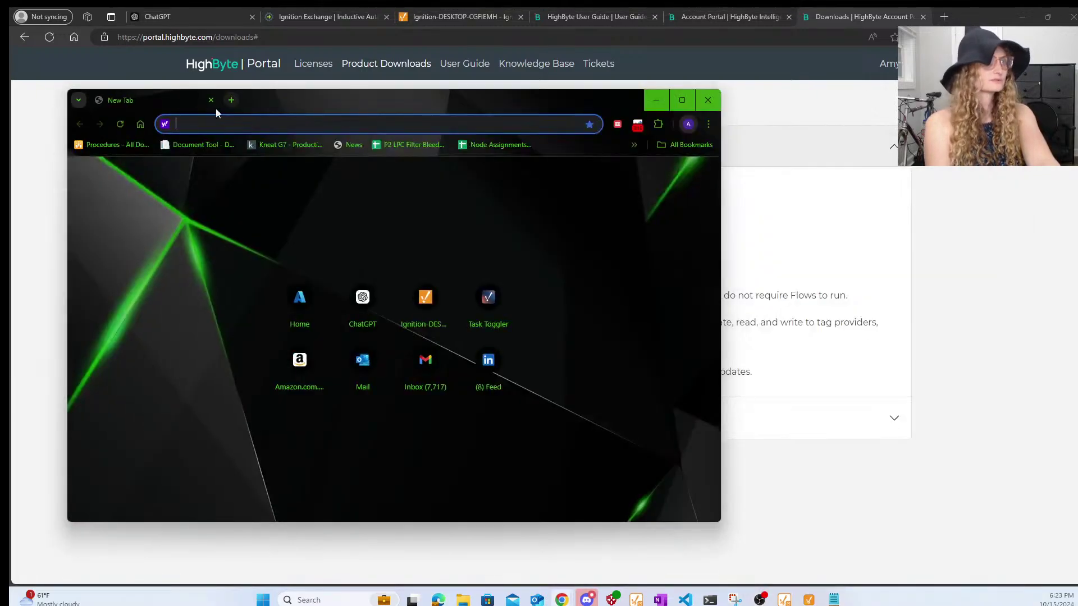
type("local")
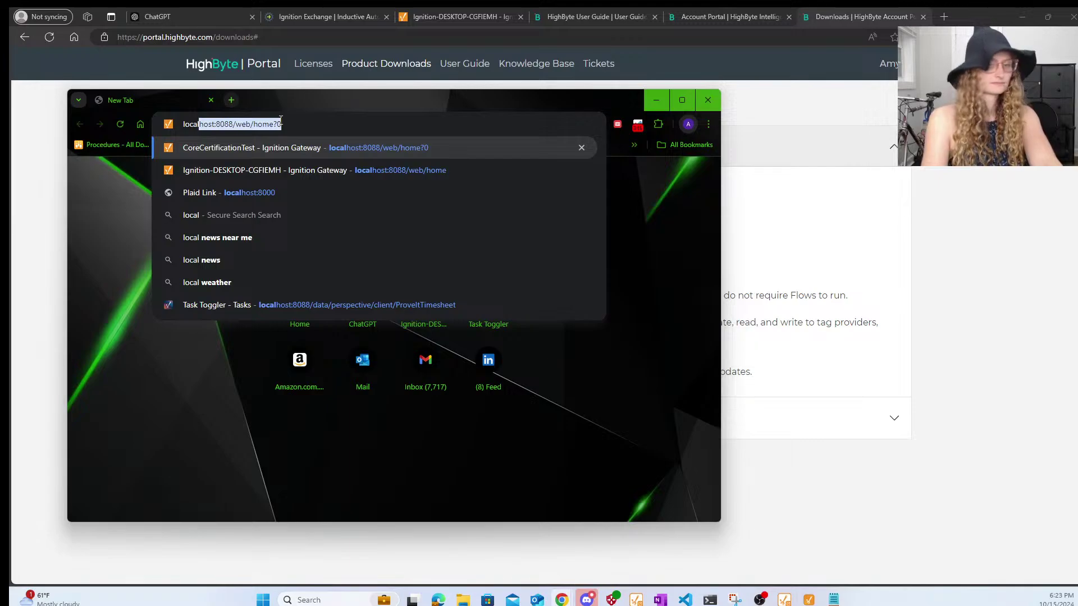
type("ho")
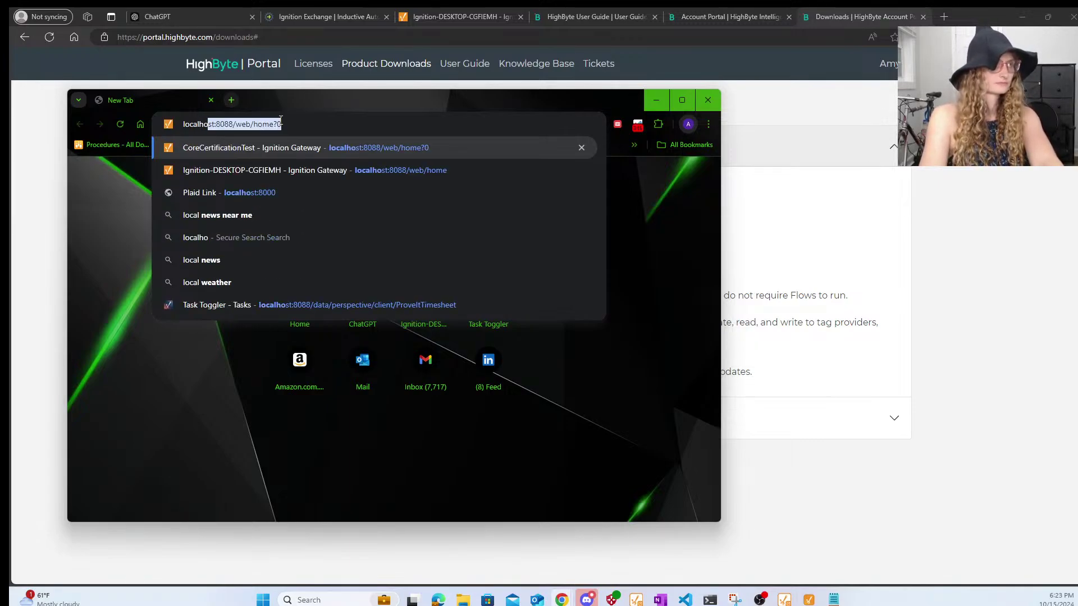
type("st:4")
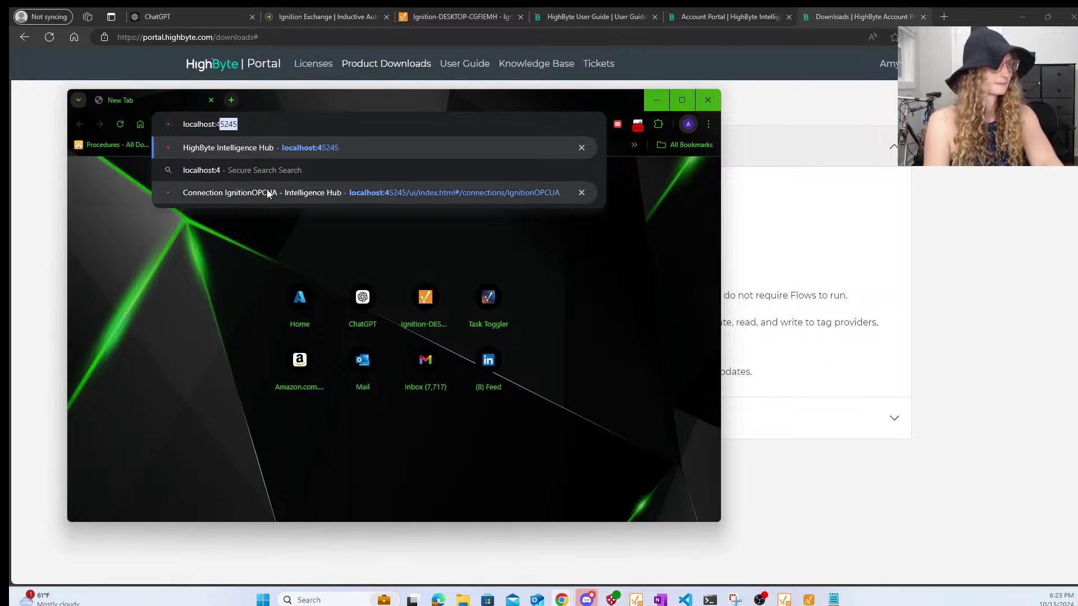
left_click(255, 150)
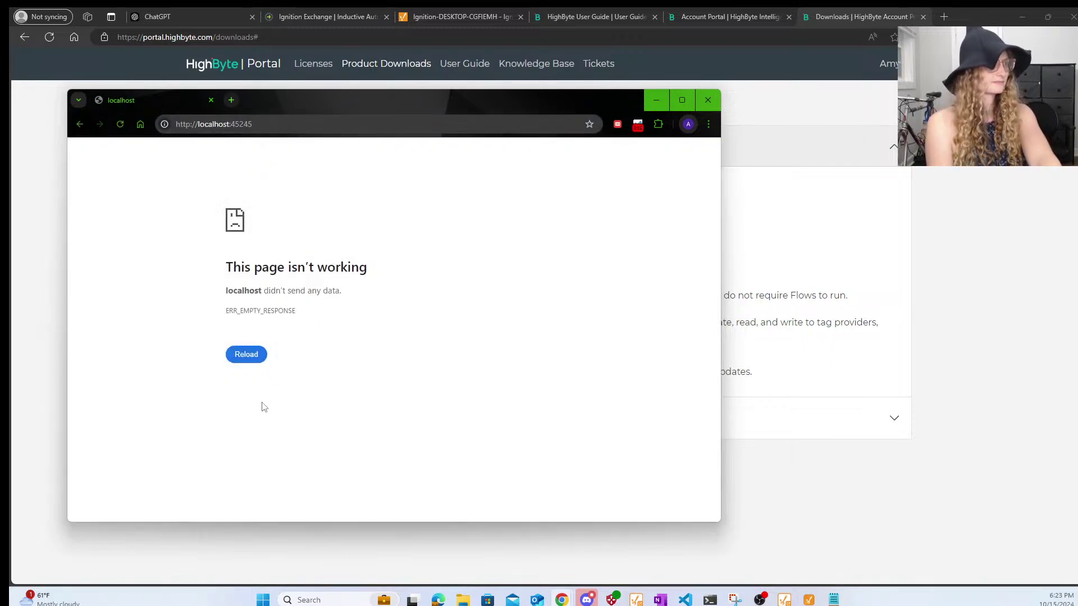
left_click(248, 359)
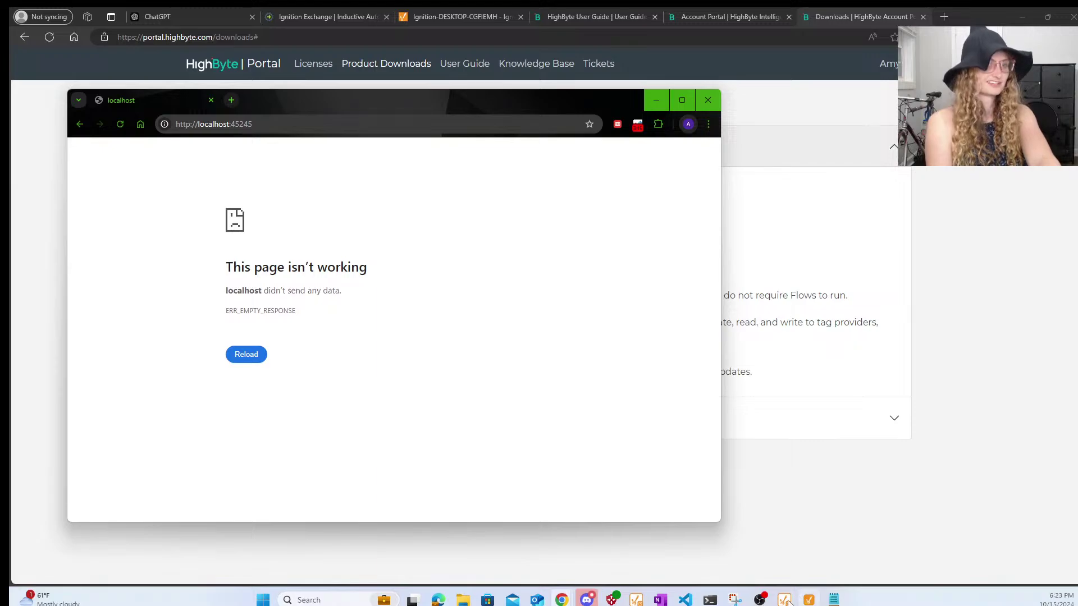
mouse_move(710, 600)
left_click(790, 554)
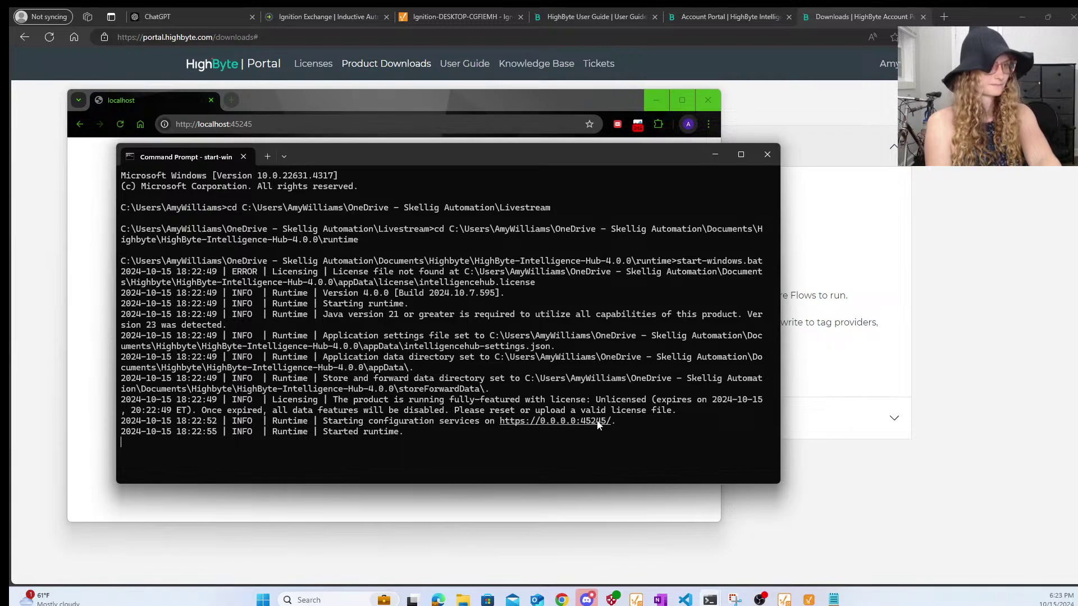
left_click_drag(627, 419, 495, 422)
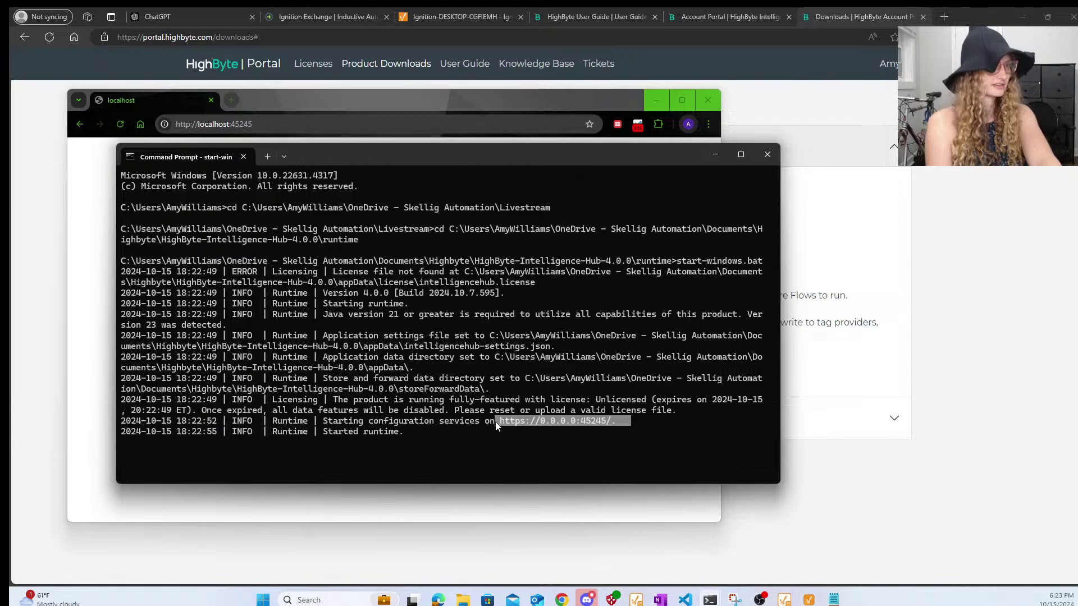
key("ctrl+c")
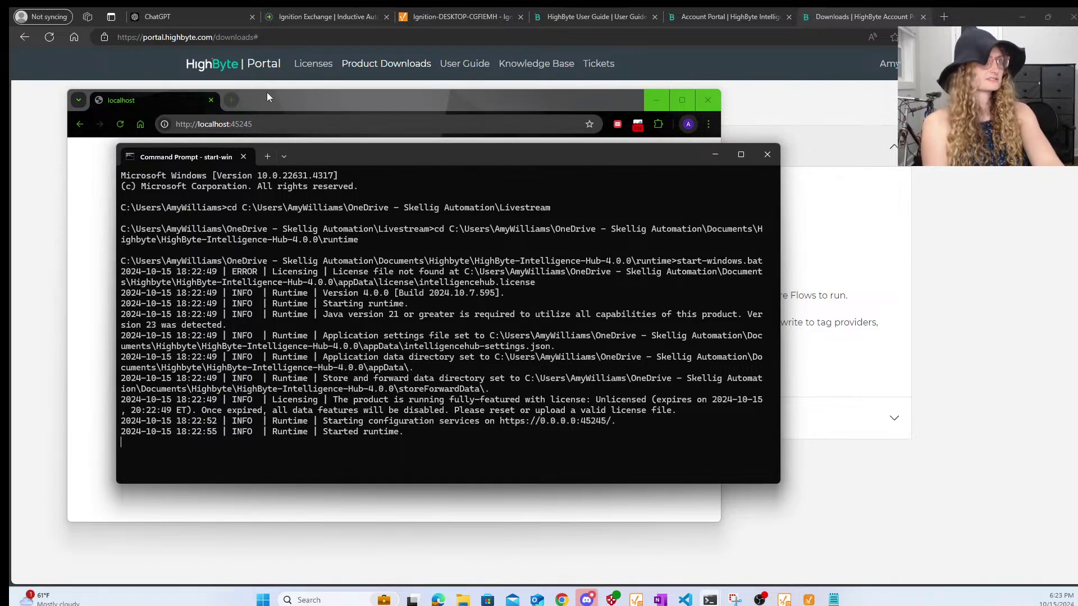
left_click(201, 11)
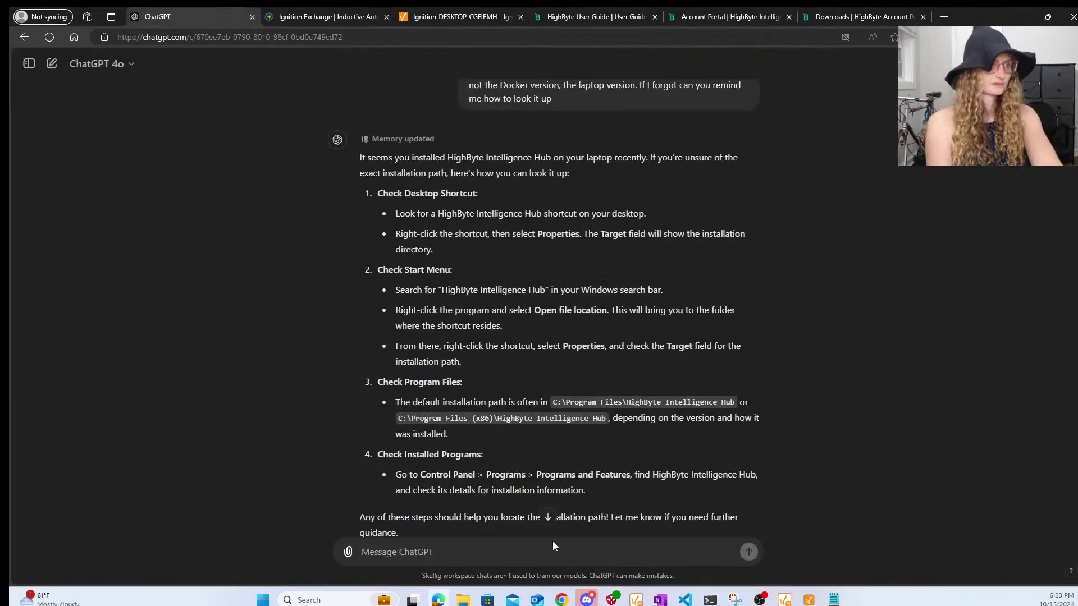
type("do you know the l")
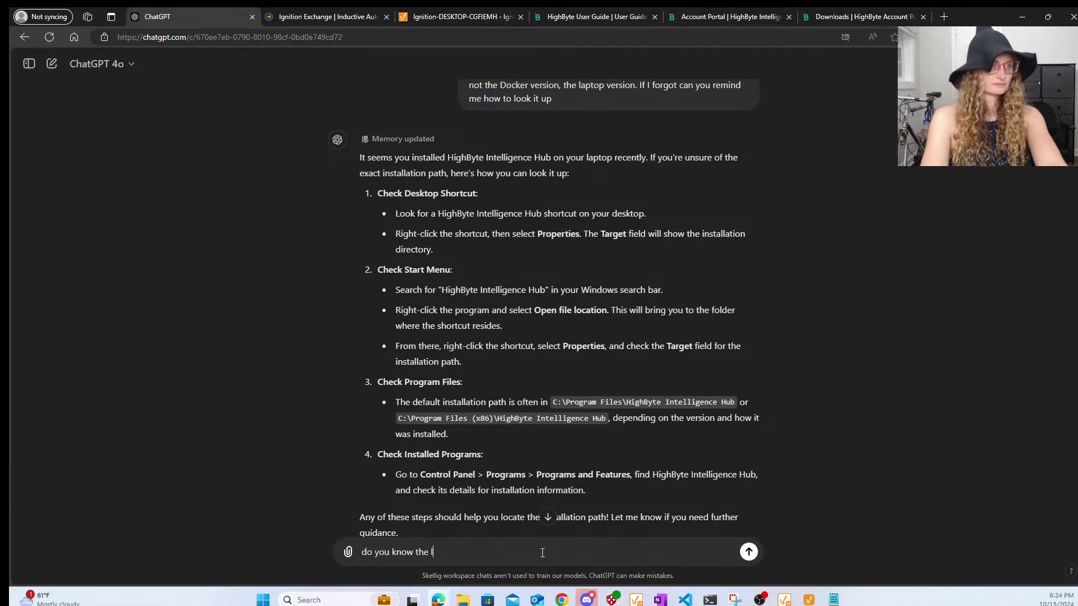
type("ink to open ")
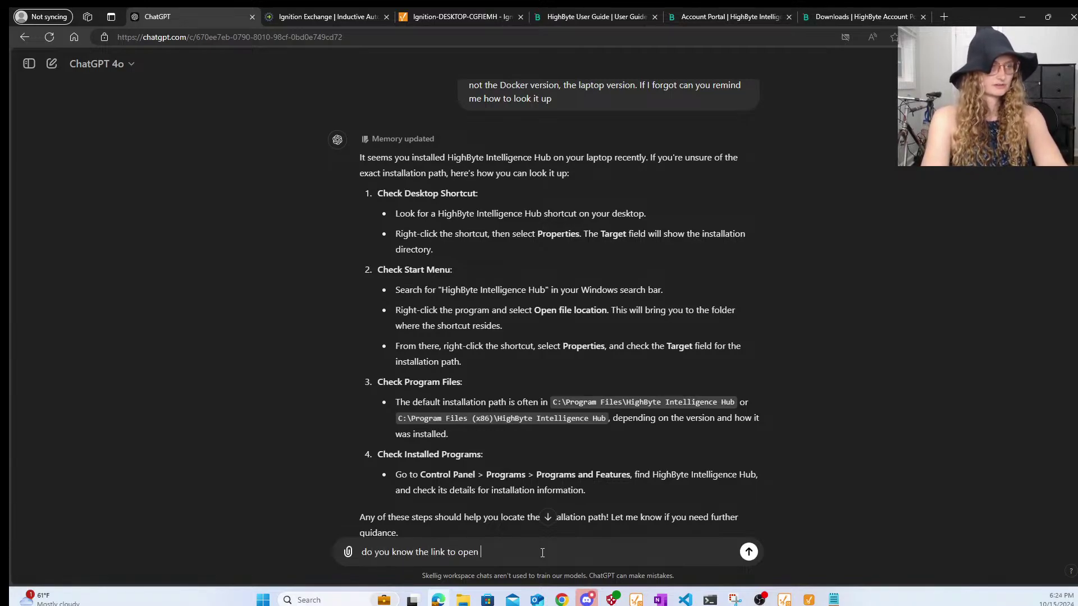
type("highbyte")
key("ctrl+v")
key("Return")
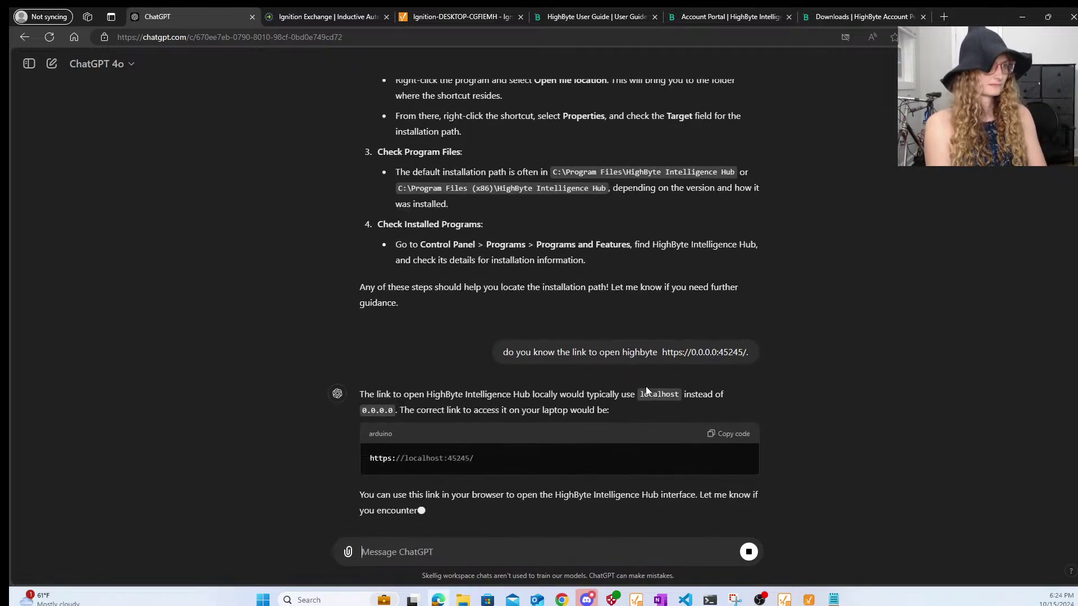
left_click(734, 483)
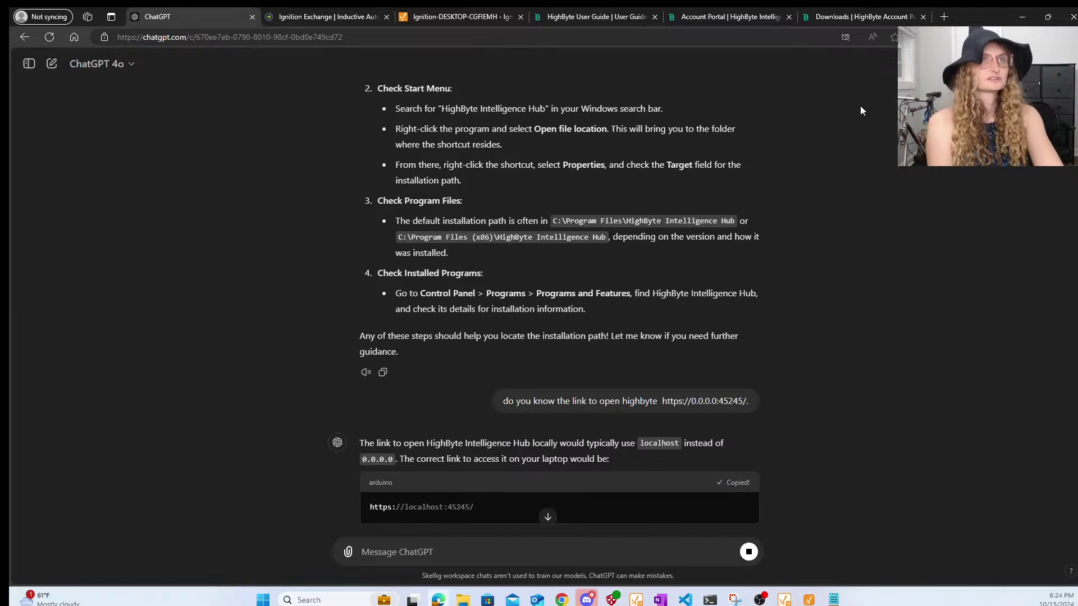
left_click(942, 17)
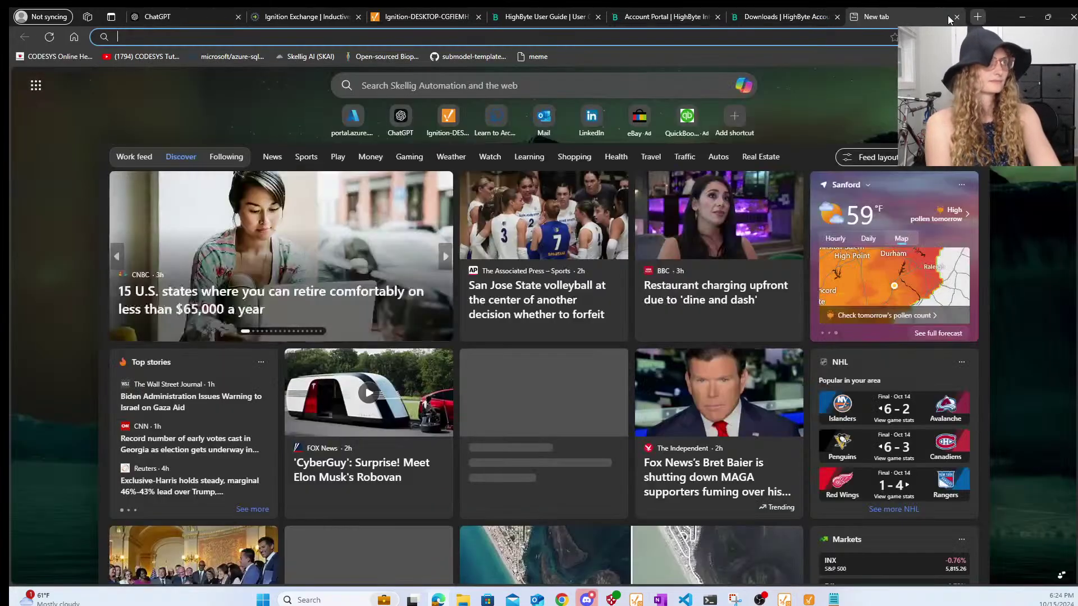
key("ctrl+v")
key("Return")
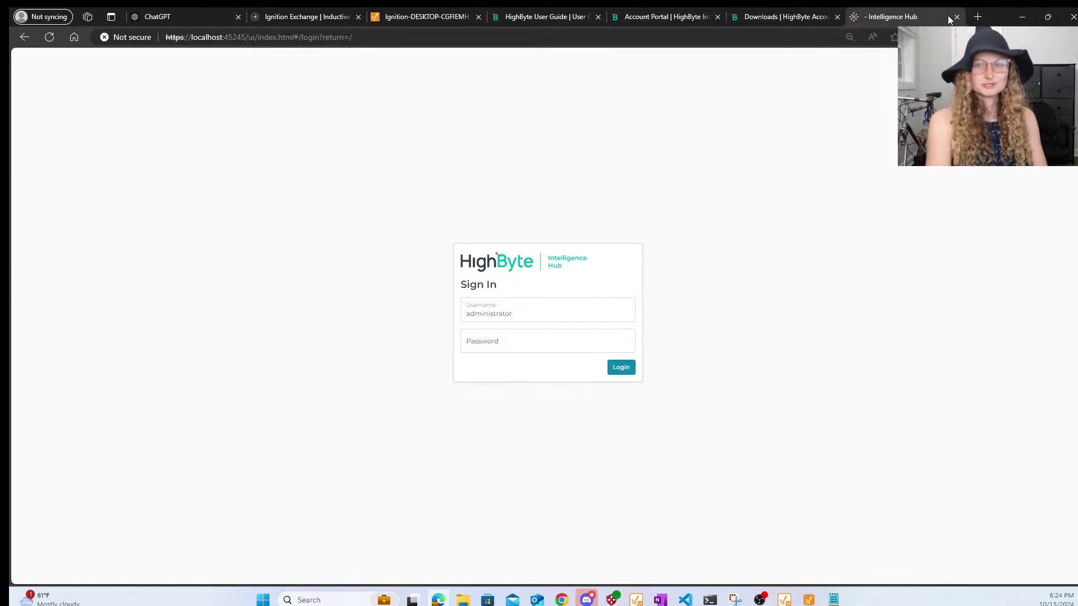
left_click(618, 368)
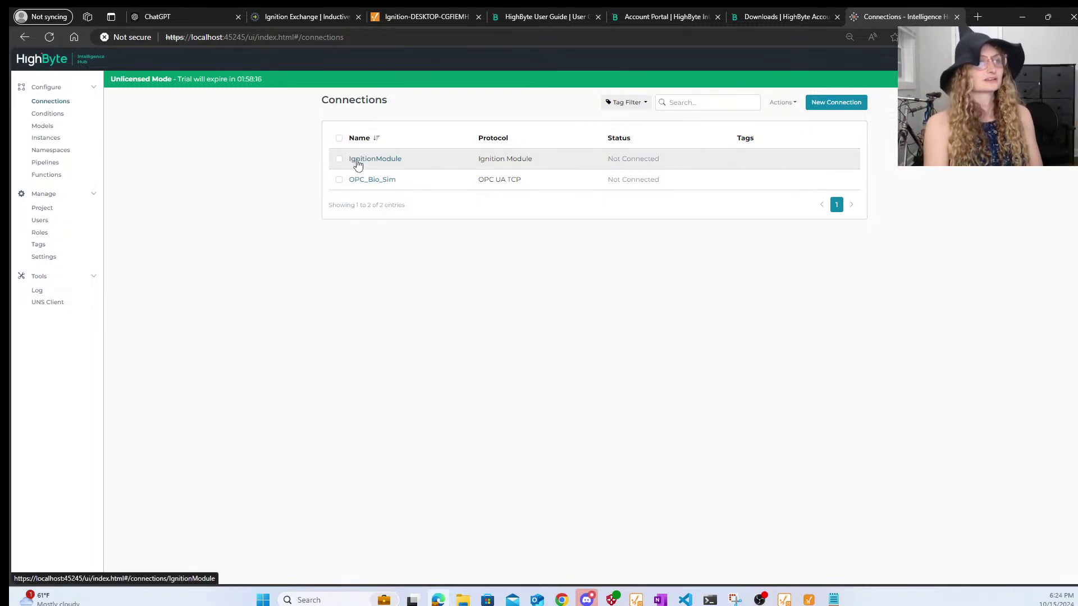
- Begin a new connection named NewIgnitionModule and continue to the Protocol step
left_click(848, 106)
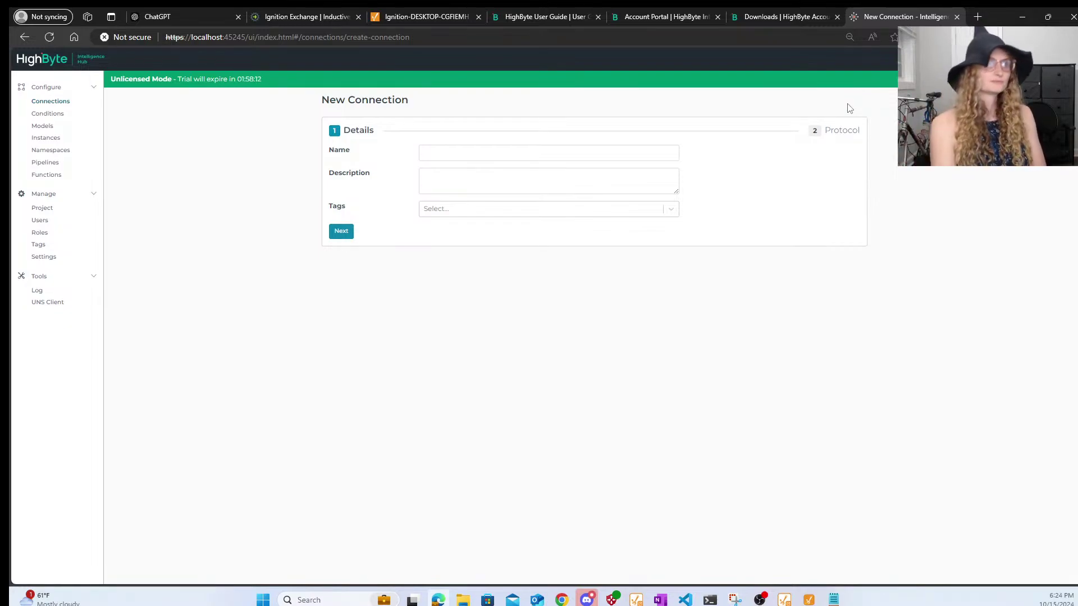
left_click(530, 152)
type("N")
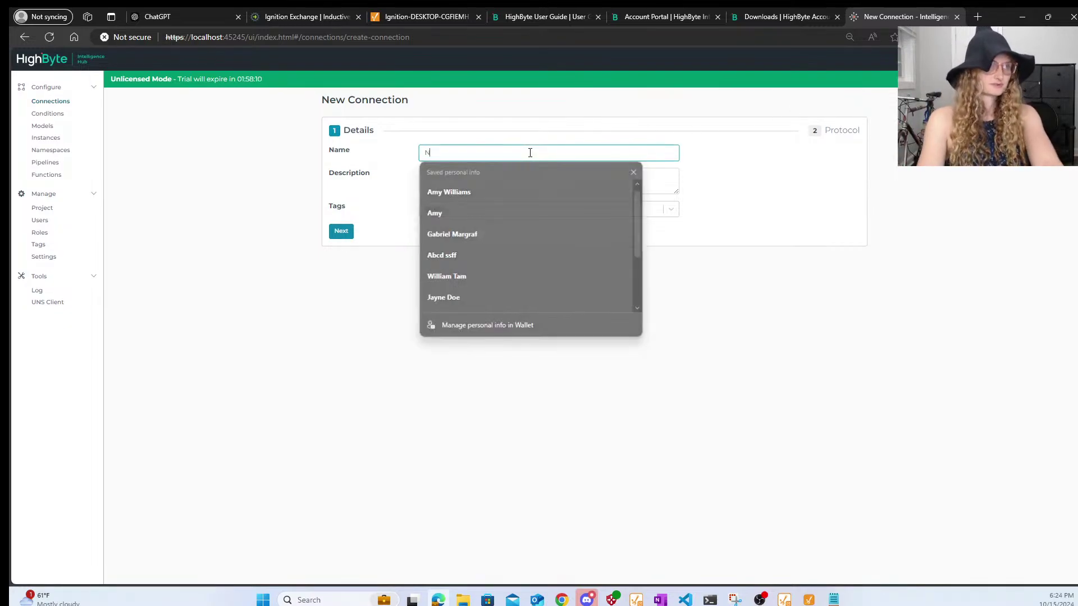
type("ewIgnitionModule")
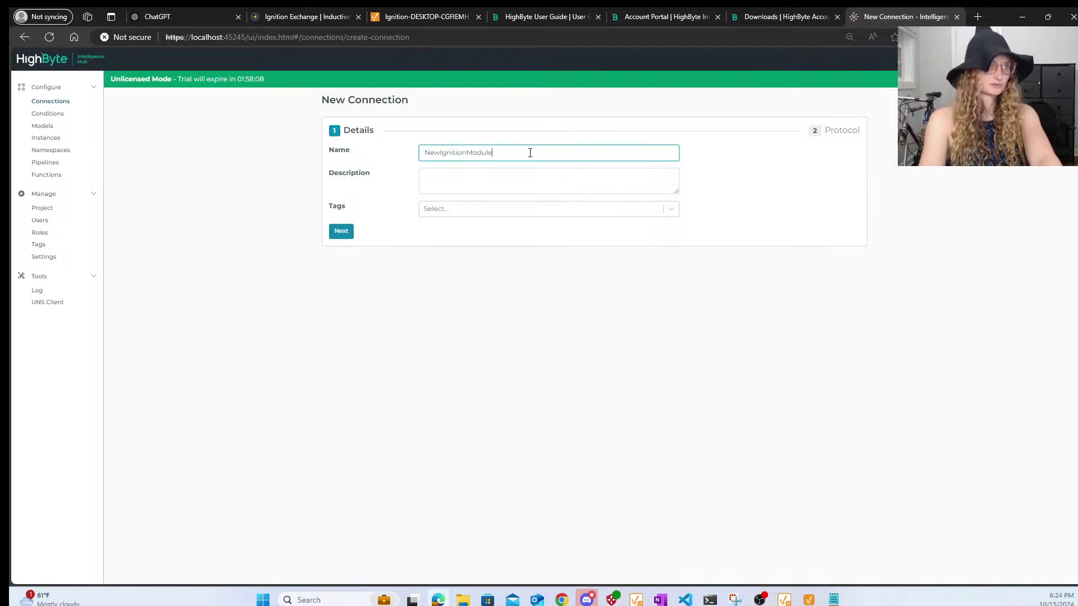
left_click(343, 232)
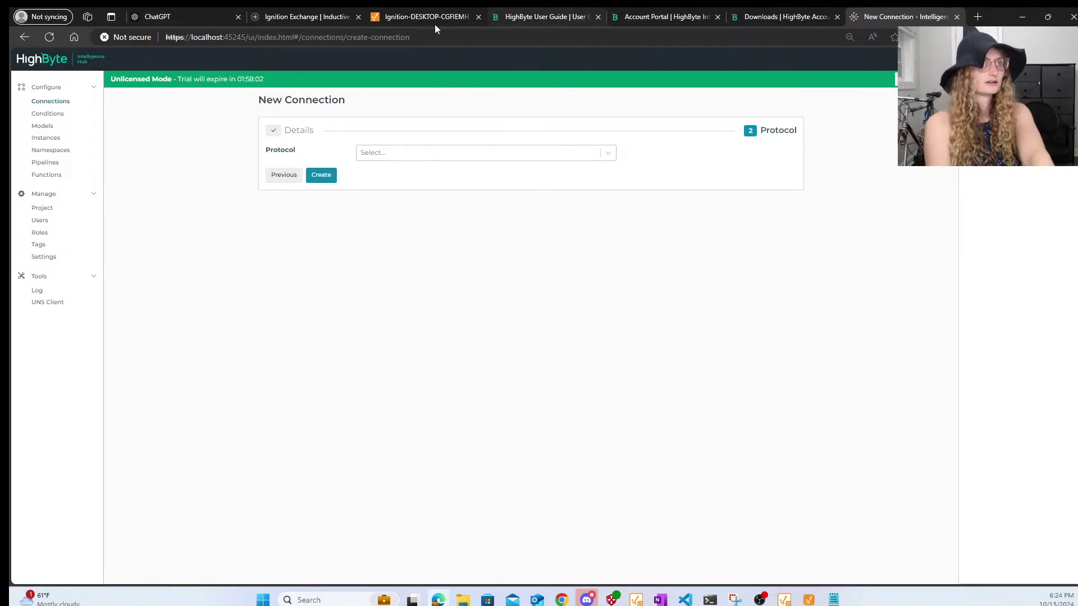
- Cycle through the HighByte guide, portal and downloads tabs, ending on the Ignition gateway
mouse_move(425, 20)
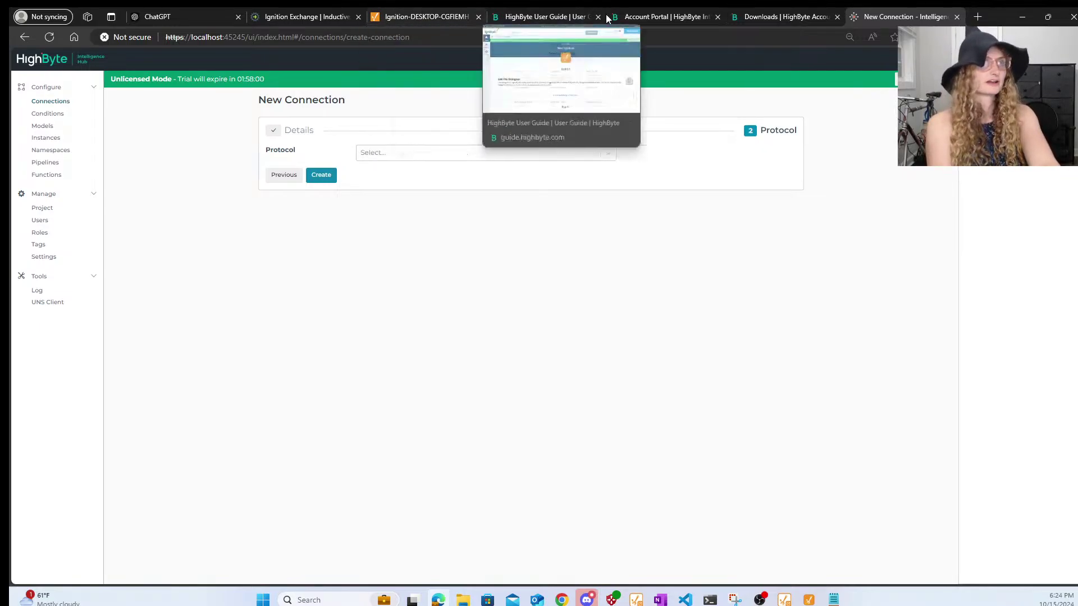
left_click(507, 22)
left_click(631, 18)
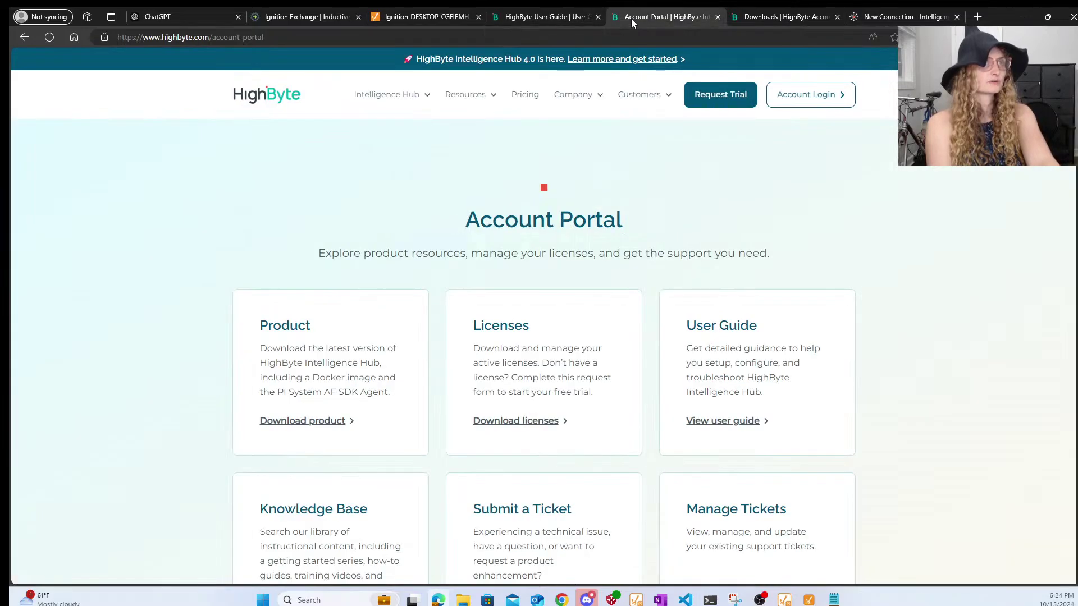
left_click(754, 16)
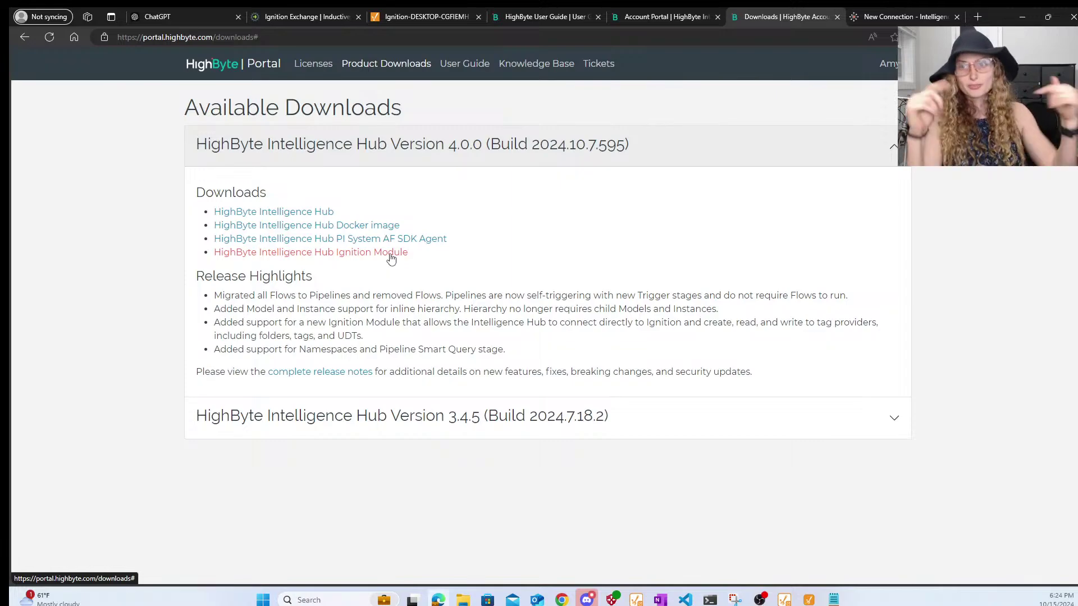
left_click(429, 16)
- Log in to the gateway's Config area and open the Modules list
left_click(25, 143)
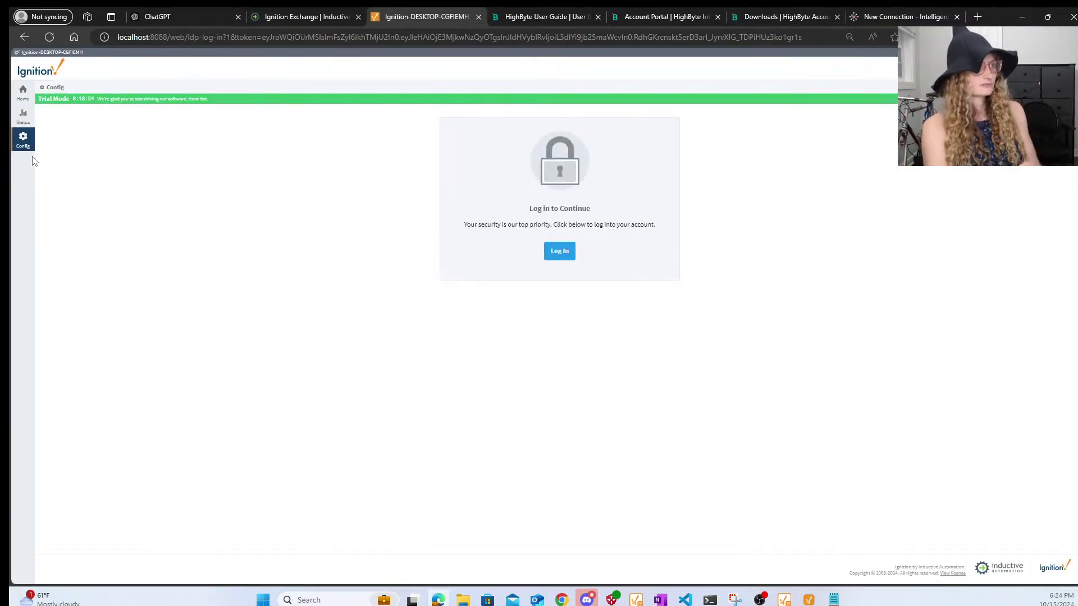
left_click(560, 253)
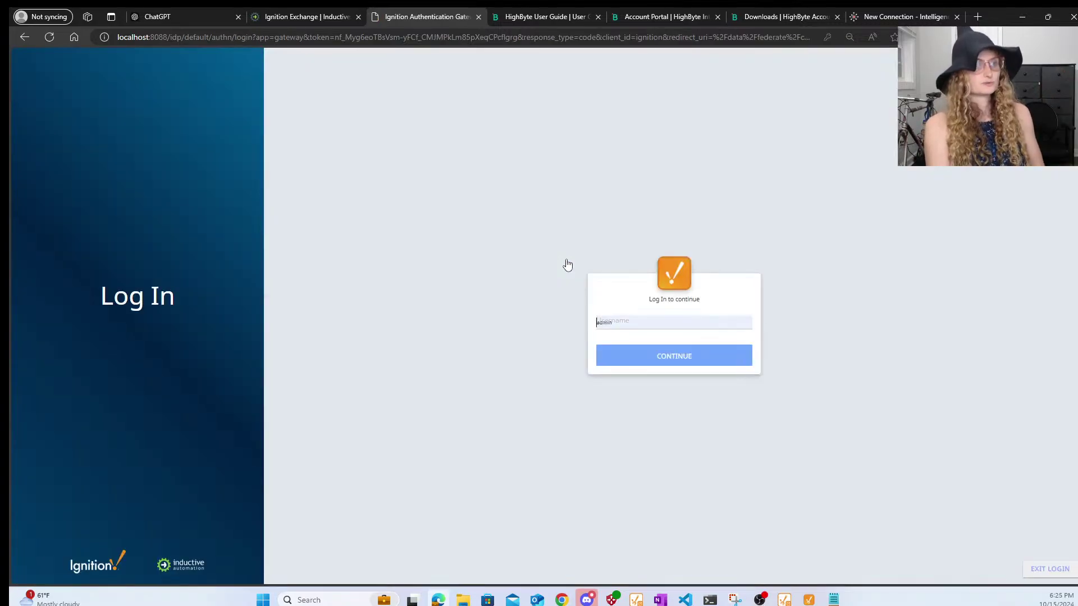
left_click(693, 368)
left_click(693, 367)
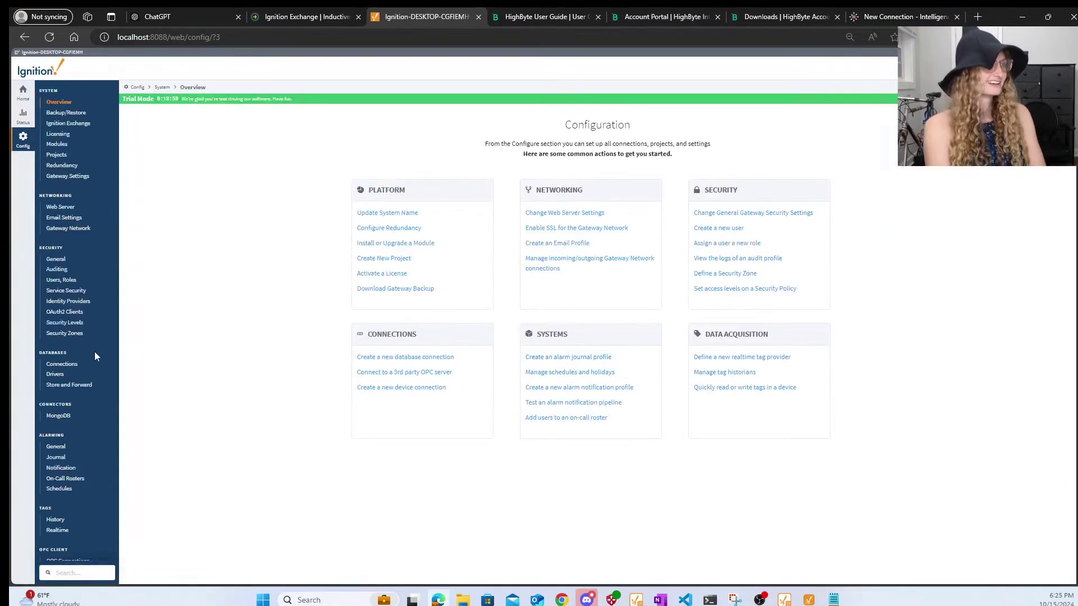
left_click(54, 145)
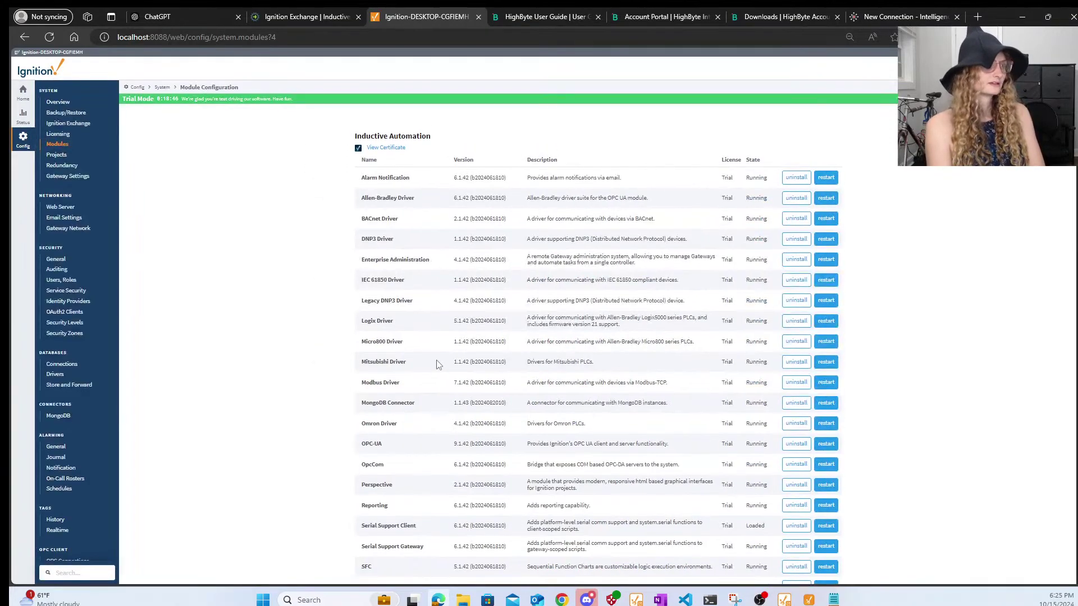
- Check the Intelligence Hub module settings (Enabled, port 45280), then return to HighByte Downloads
scroll(438, 362, "down", 15)
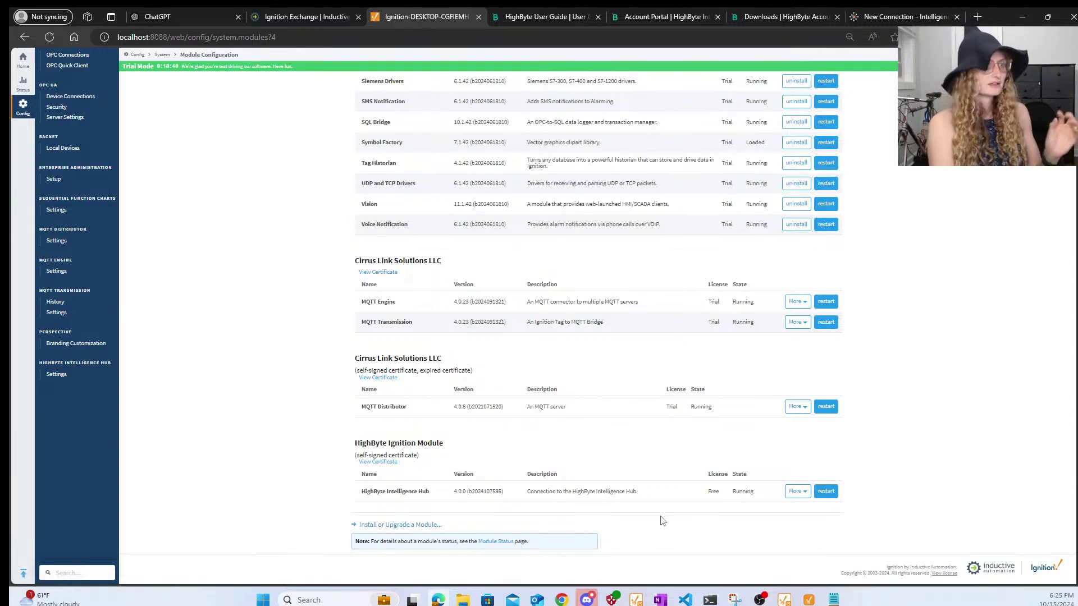
left_click(796, 492)
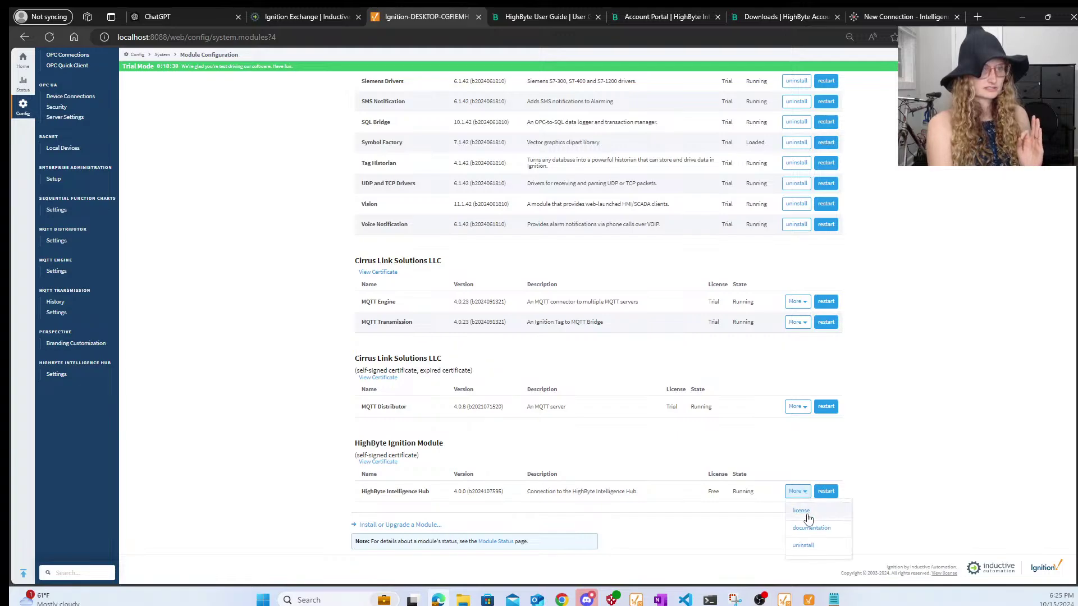
left_click(906, 450)
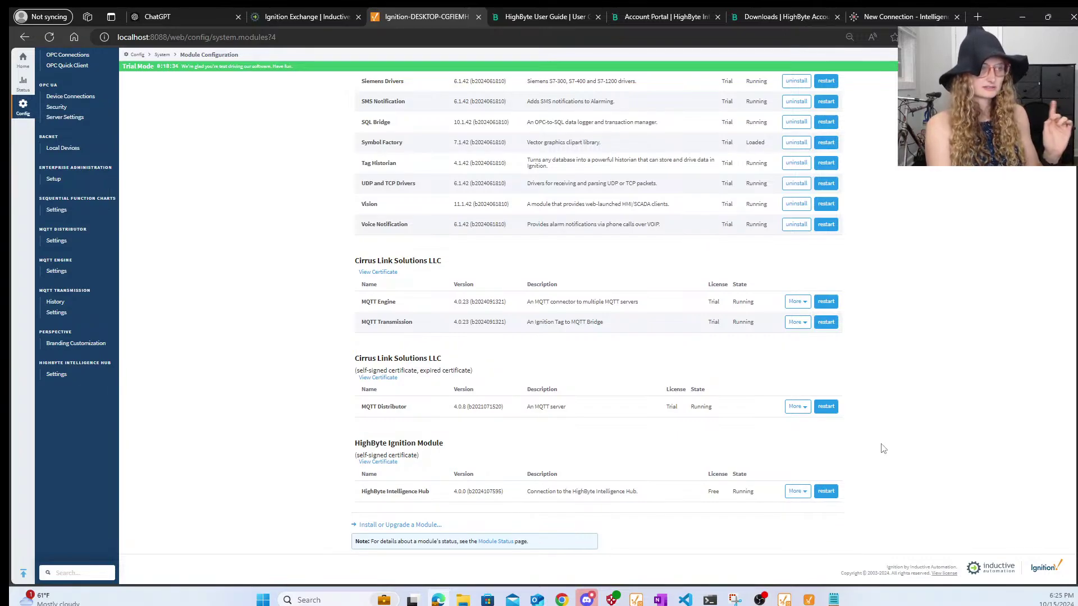
left_click(796, 491)
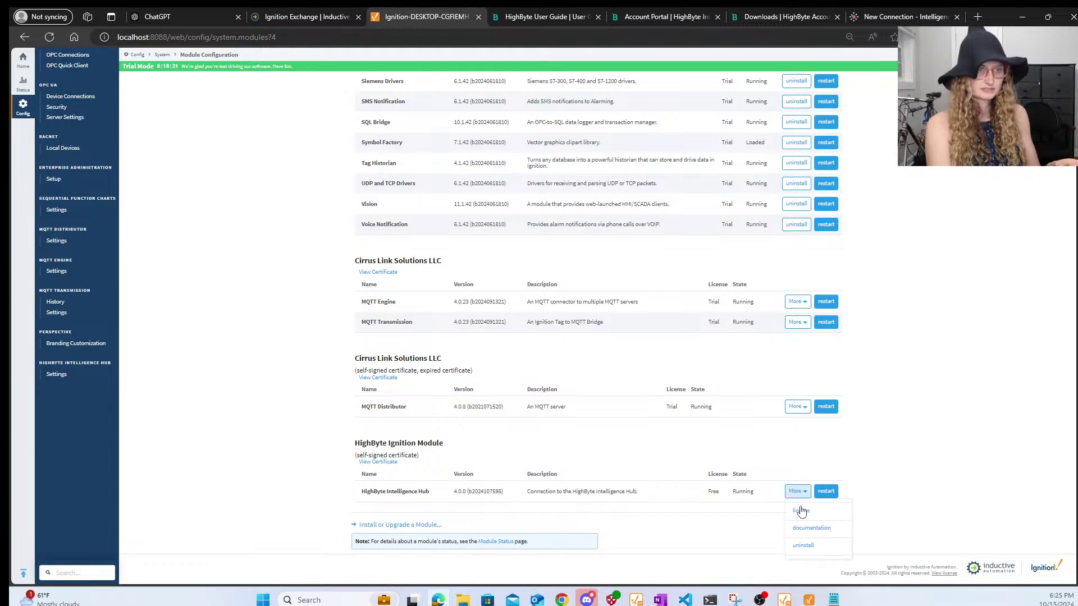
left_click(246, 406)
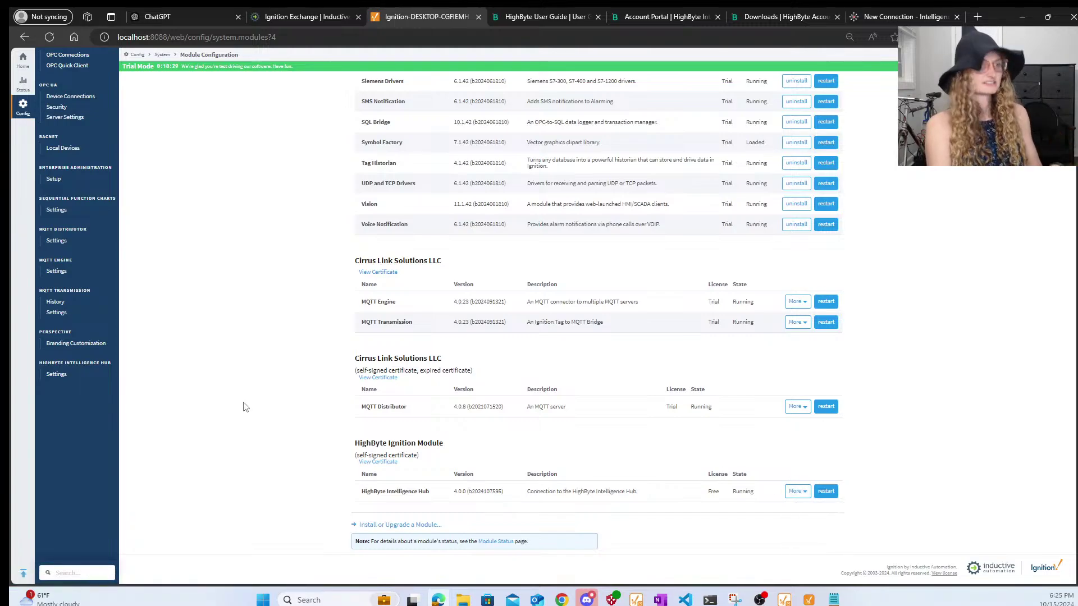
left_click(59, 378)
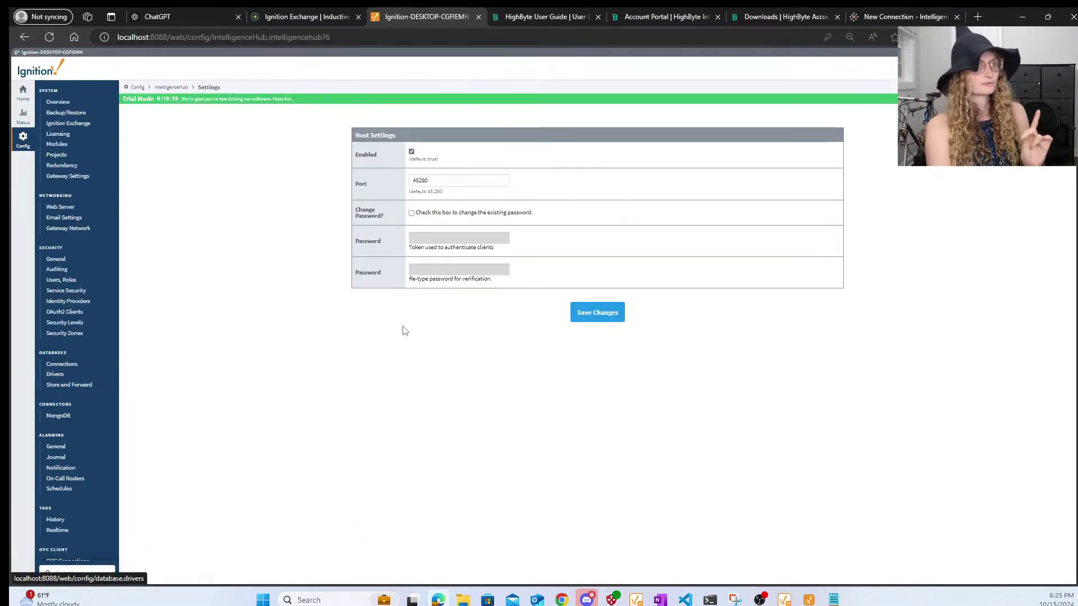
scroll(88, 373, "down", 6)
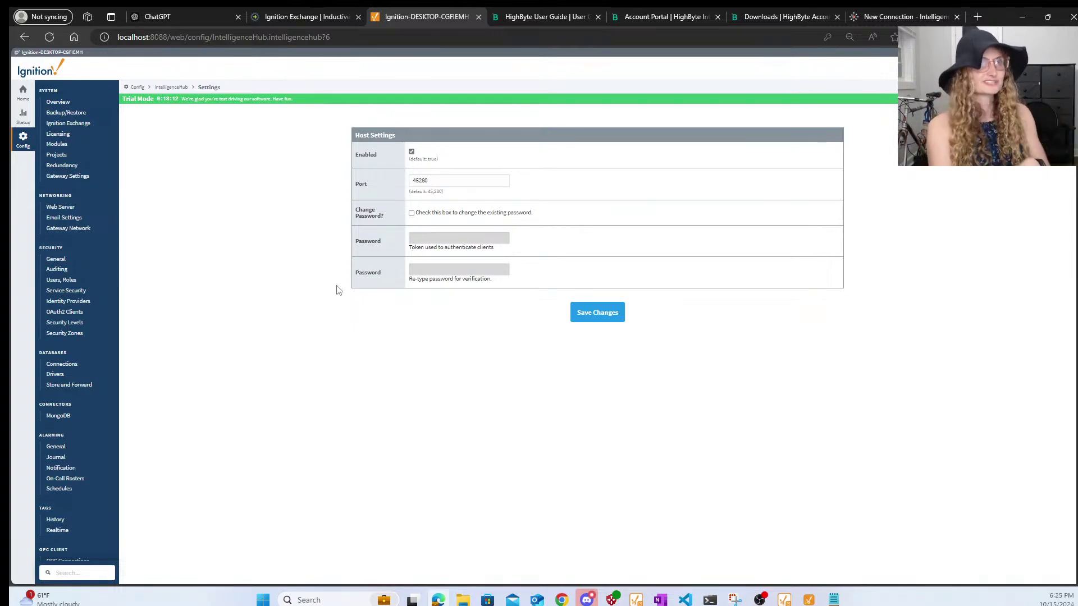
left_click(753, 21)
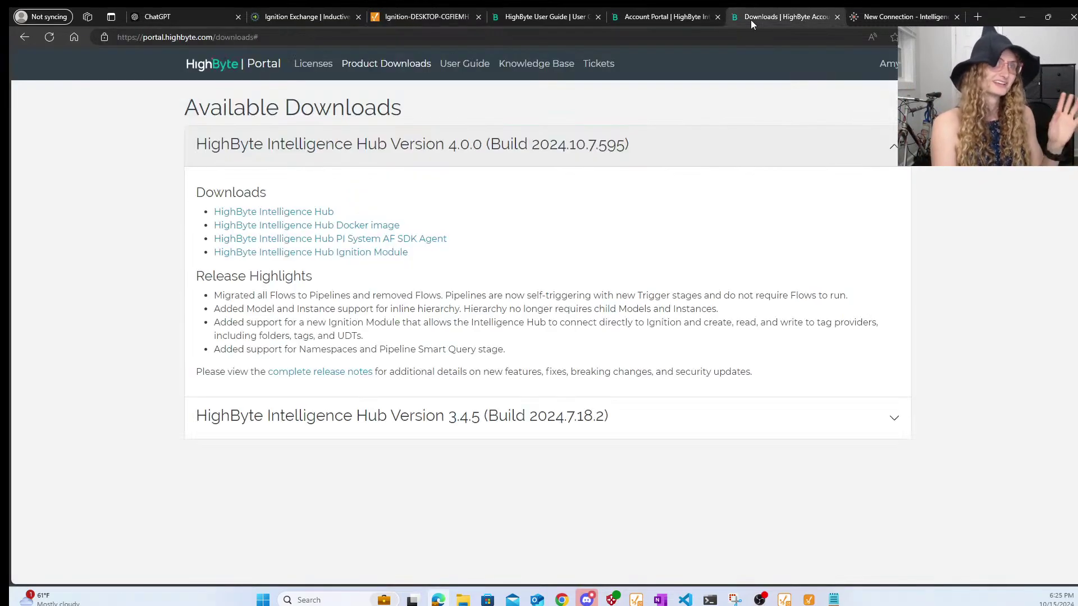
- Create NewIgnitionModule with the Ignition Module protocol and host localhost on port 45280
left_click(648, 17)
left_click(551, 21)
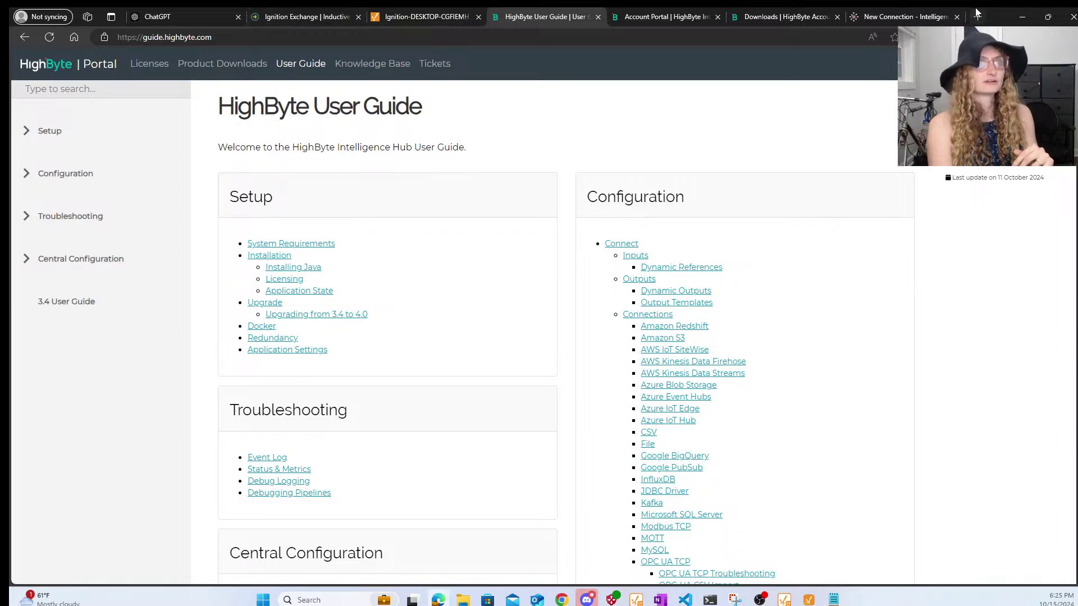
left_click(901, 17)
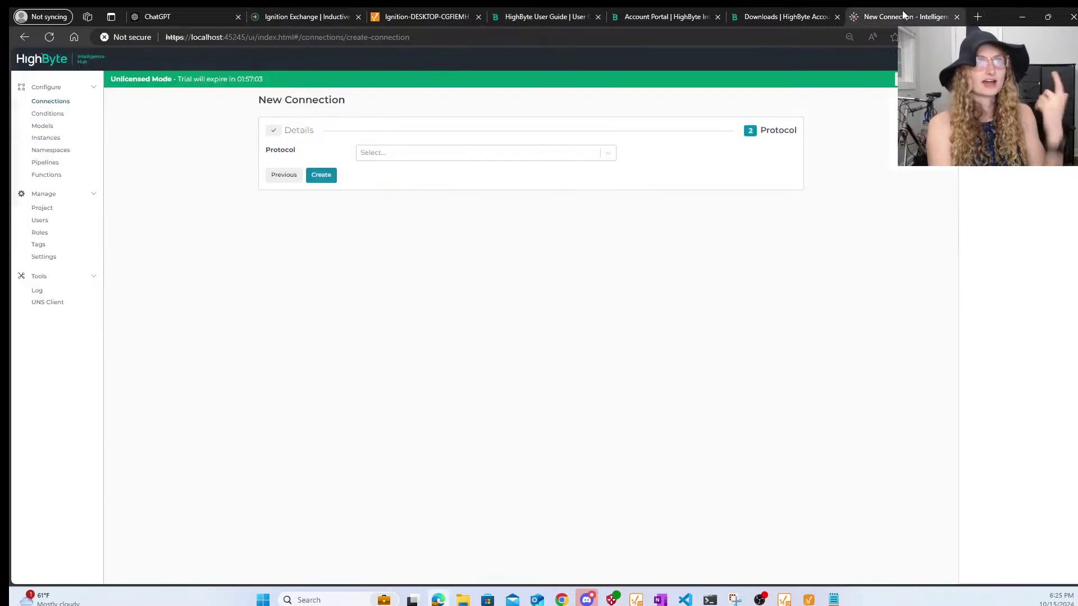
left_click(382, 159)
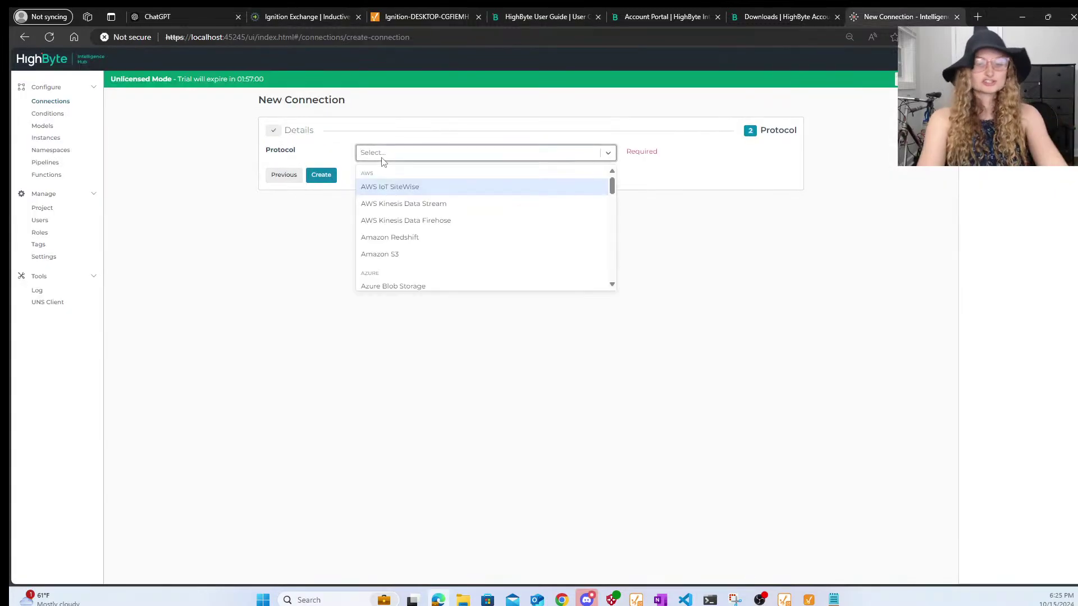
type("ign")
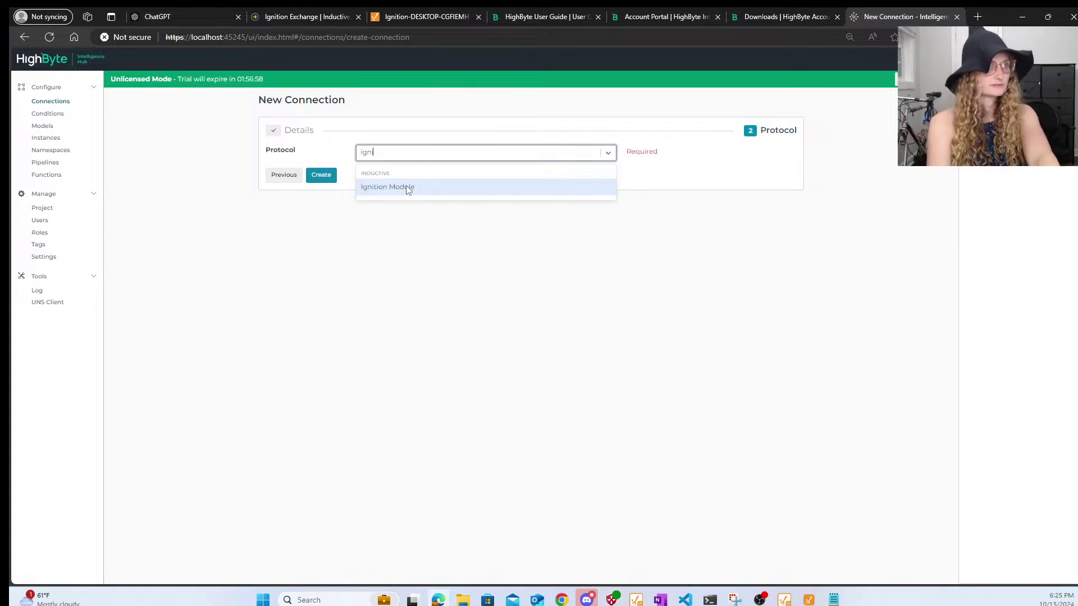
left_click(406, 187)
left_click(381, 179)
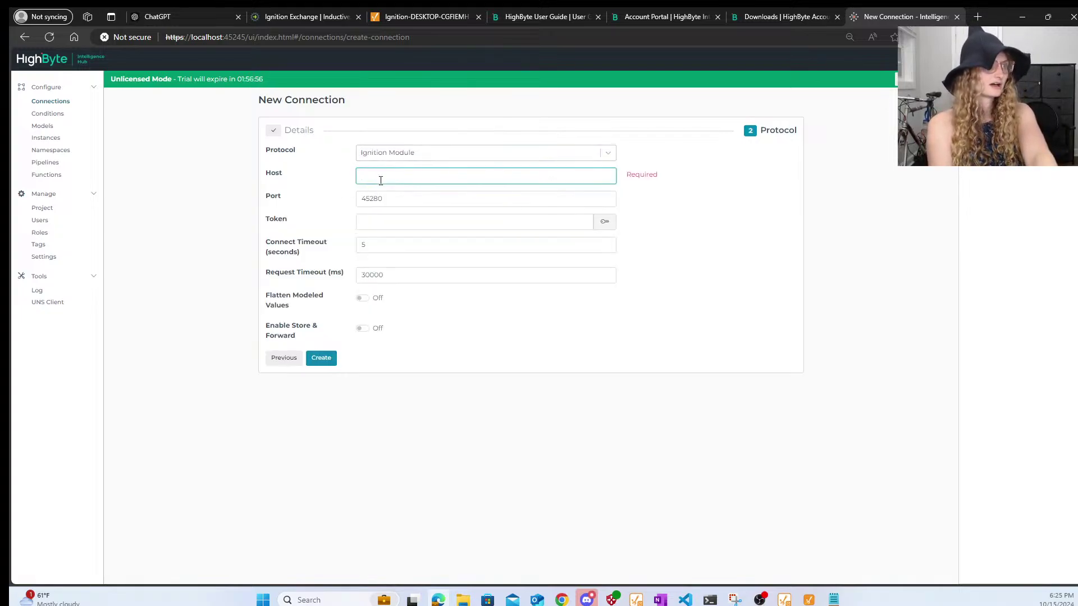
type("localhost")
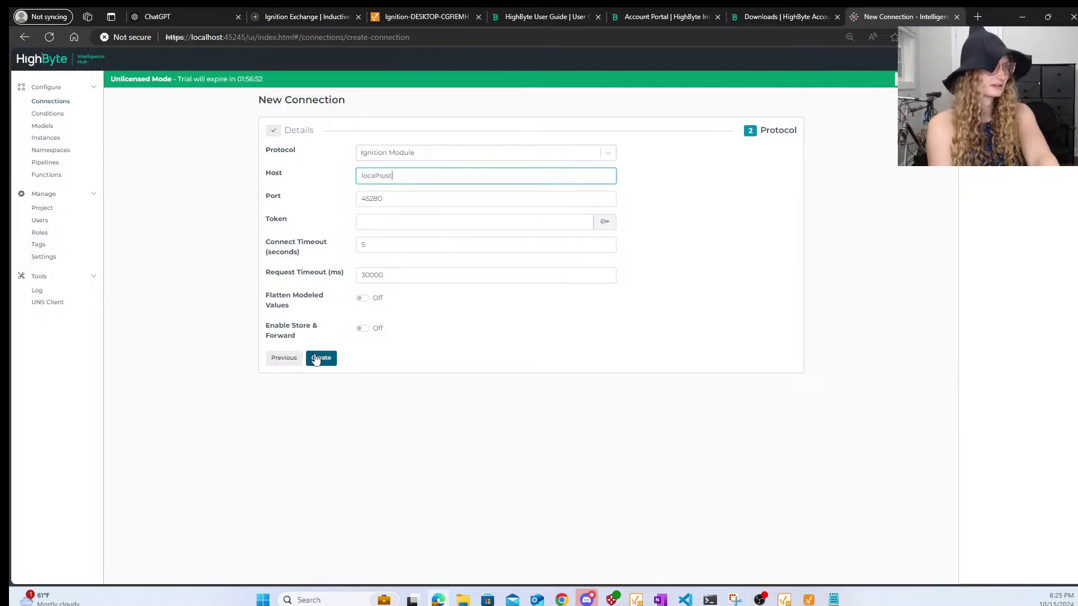
left_click(317, 358)
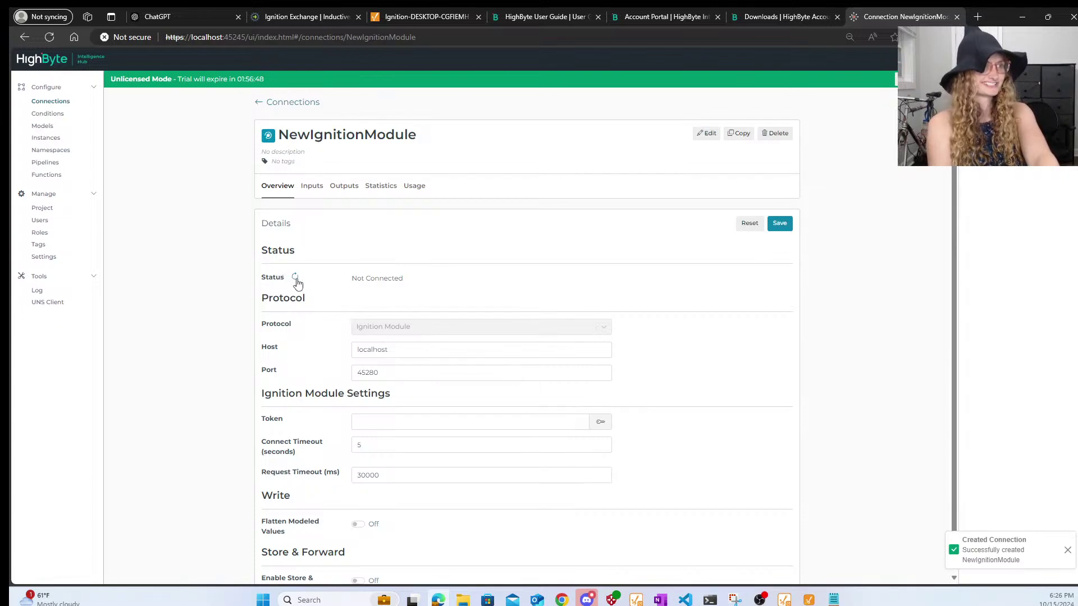
- Try browsing NewIgnitionModule's Ignition tags from Inputs, then return to its Overview
left_click(313, 187)
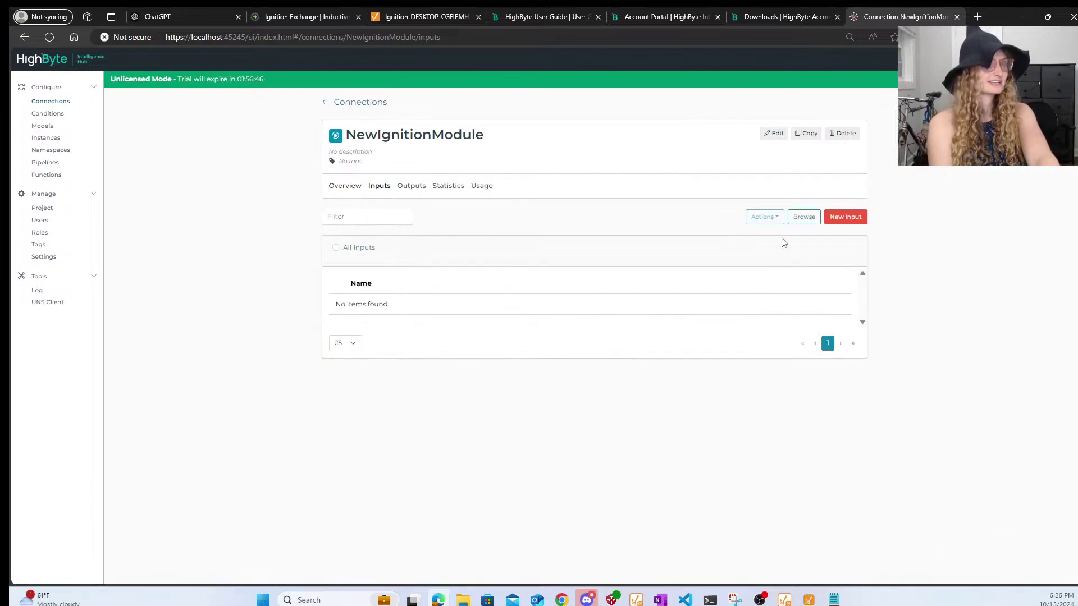
left_click(802, 218)
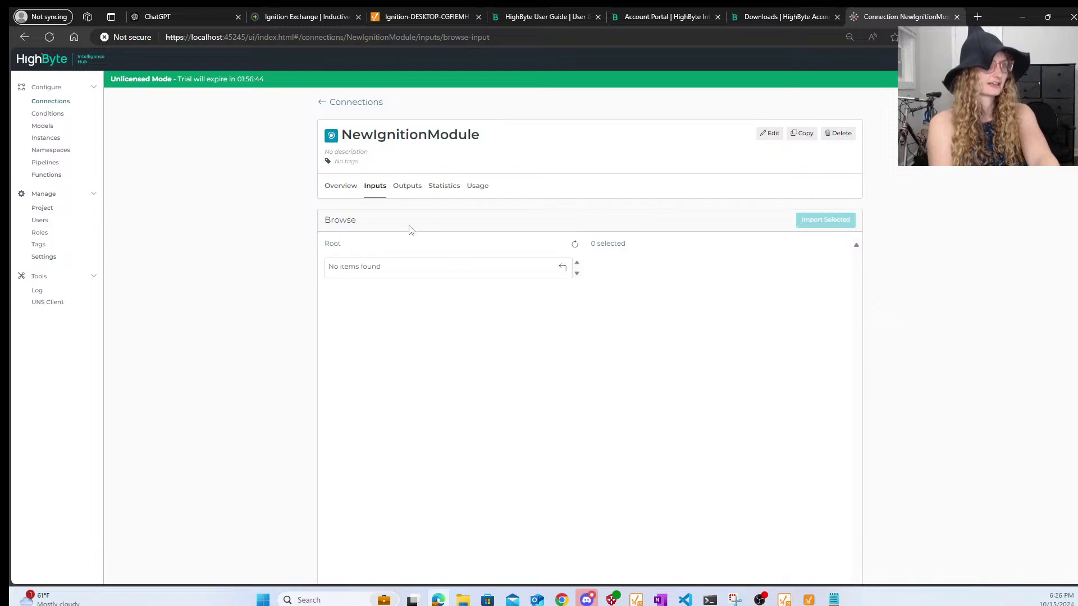
left_click(575, 245)
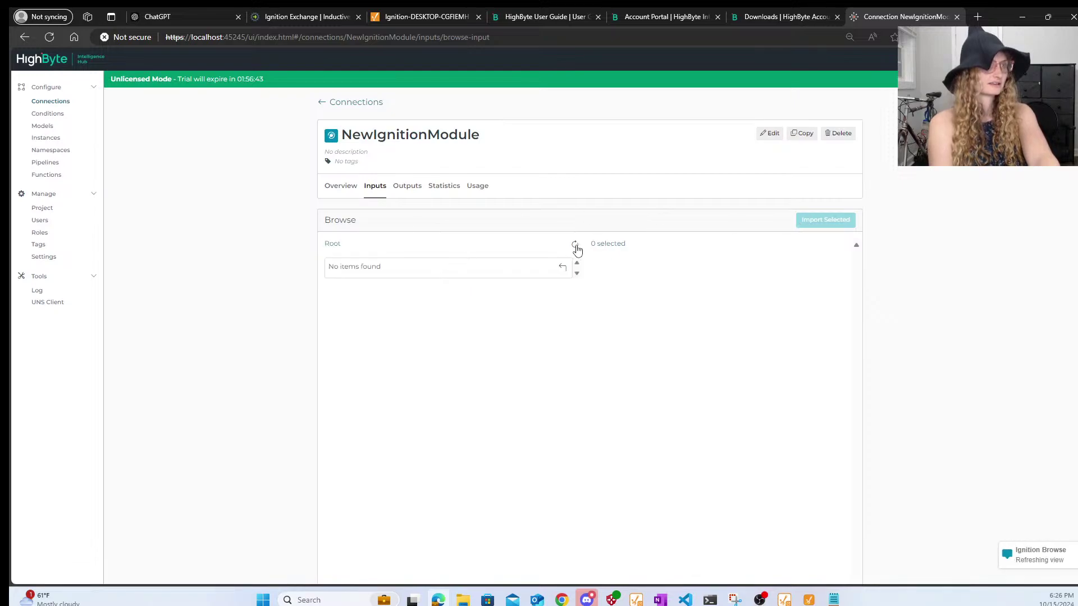
left_click(338, 187)
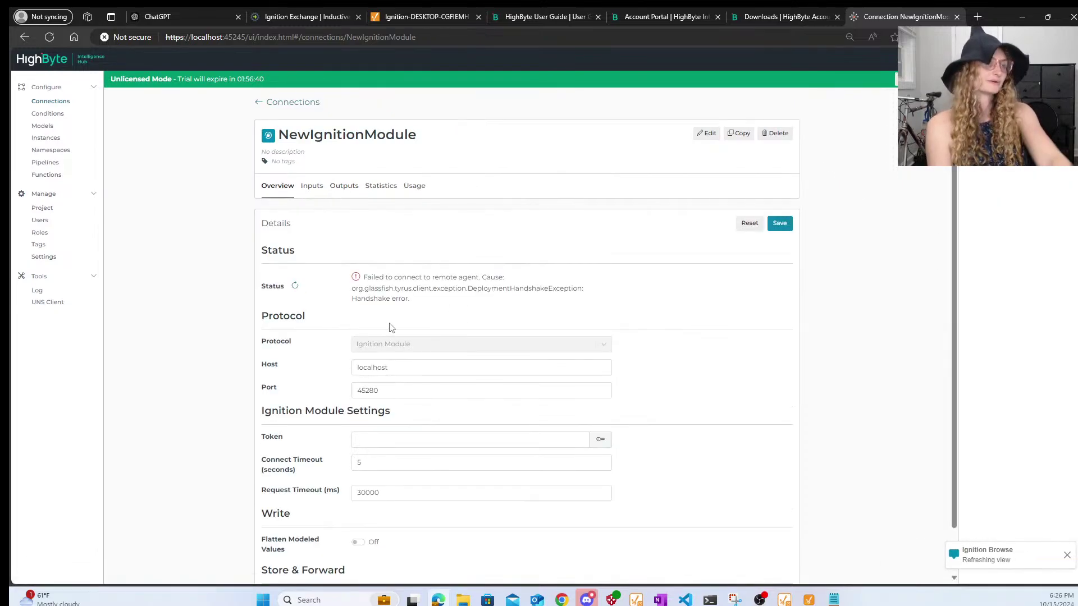
- Review the handshake error and open the stored-secrets list beside the empty Token field
left_click_drag(432, 305, 359, 275)
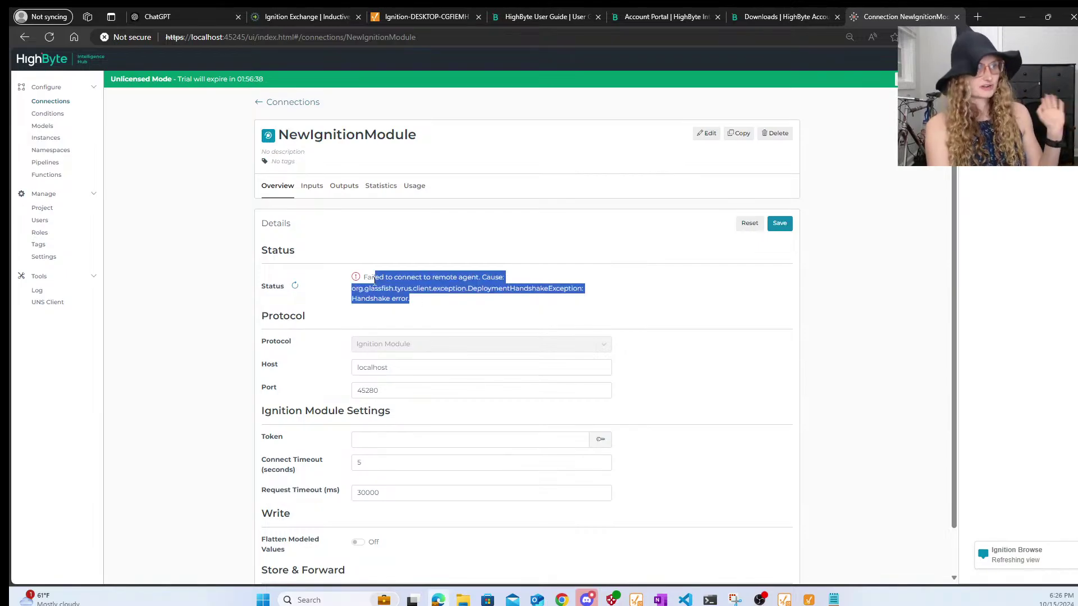
left_click(419, 313)
scroll(407, 313, "up", 5)
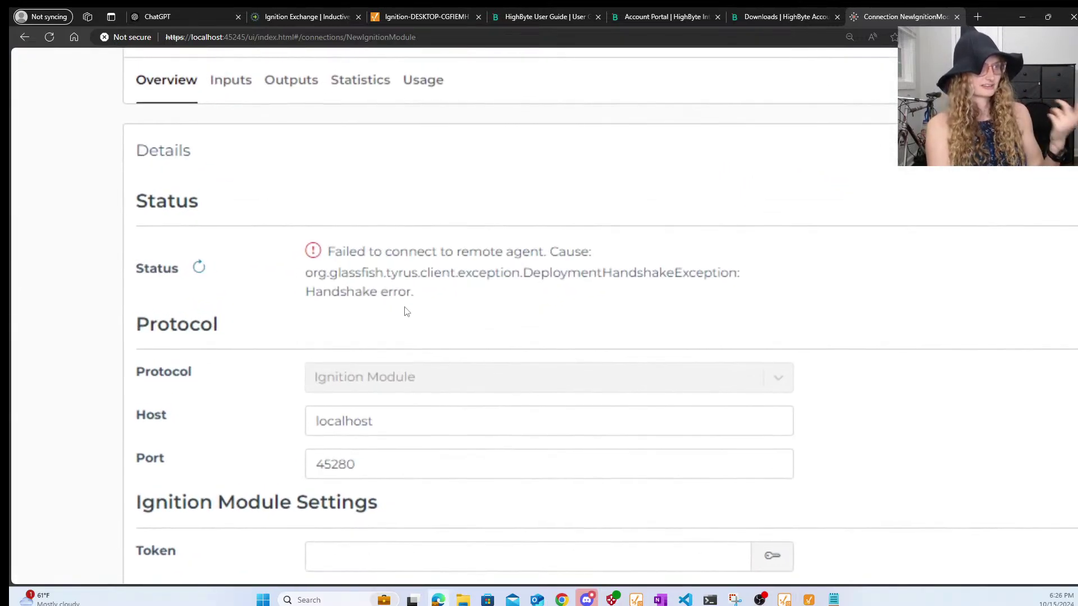
scroll(407, 313, "down", 5)
scroll(406, 312, "down", 2)
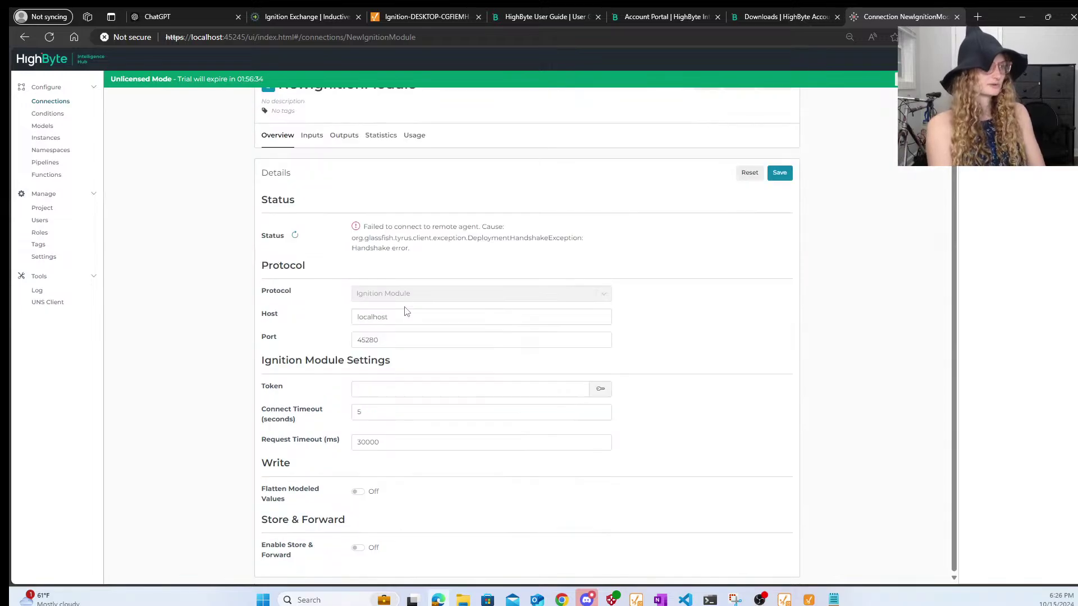
scroll(468, 485, "down", 1)
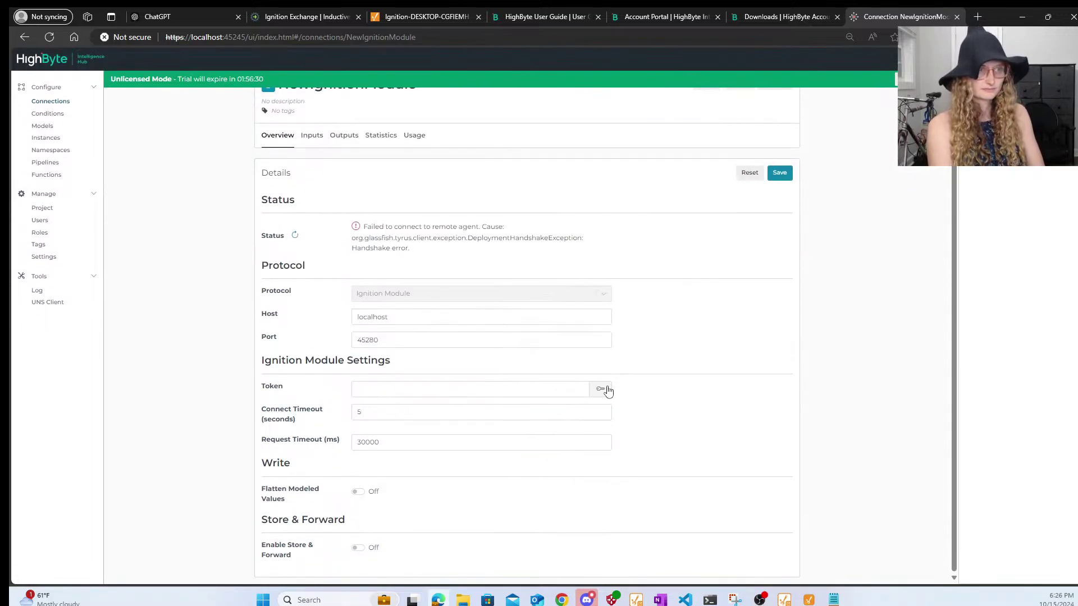
left_click(608, 392)
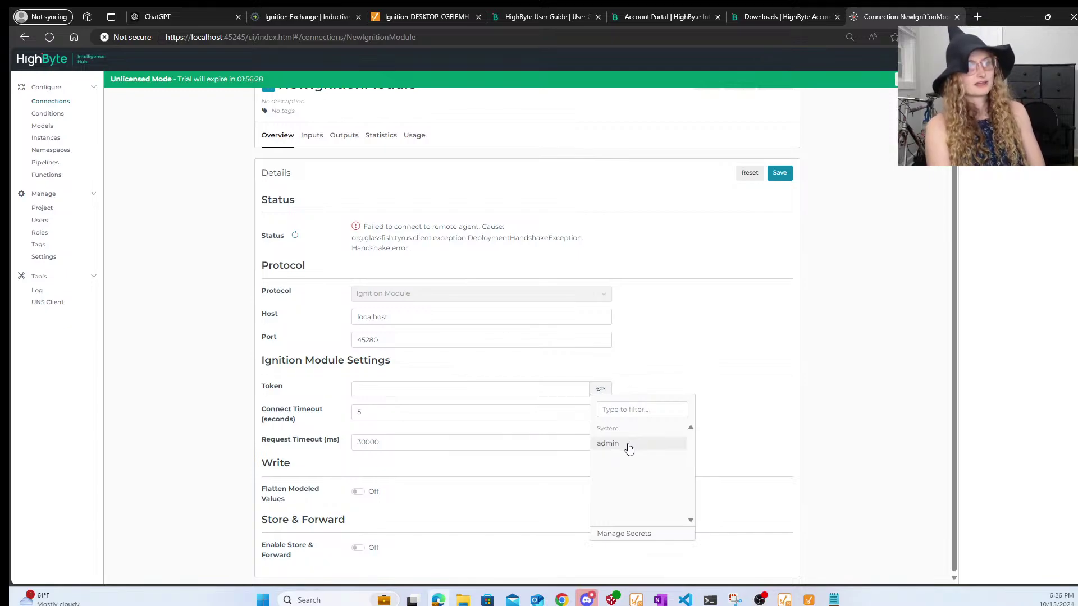
- Look over the admin secret under Settings > Secrets, then go back to Connections
left_click(622, 535)
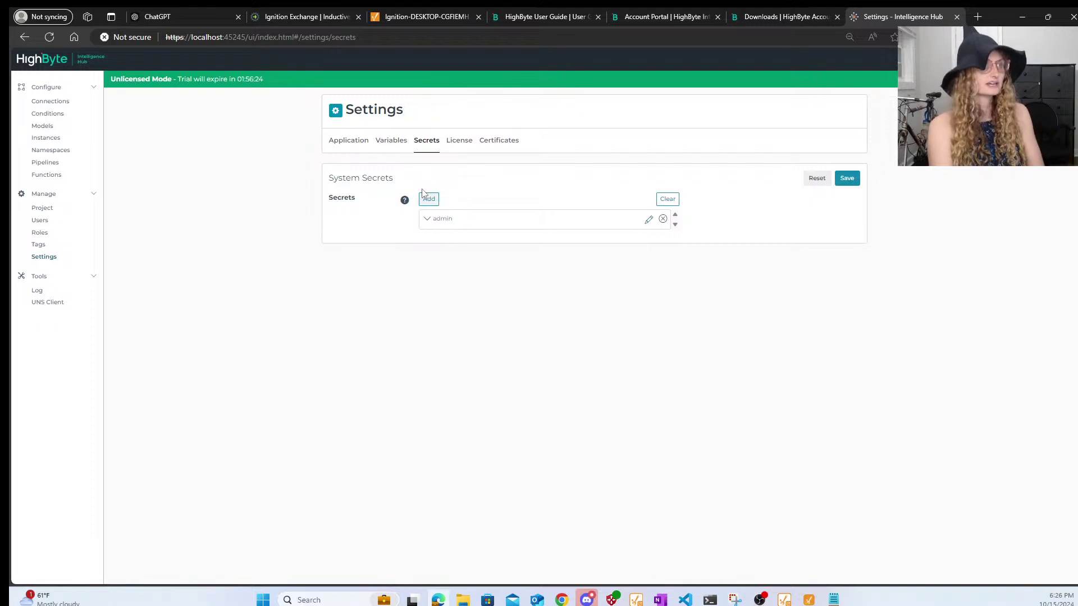
left_click(435, 225)
left_click(436, 225)
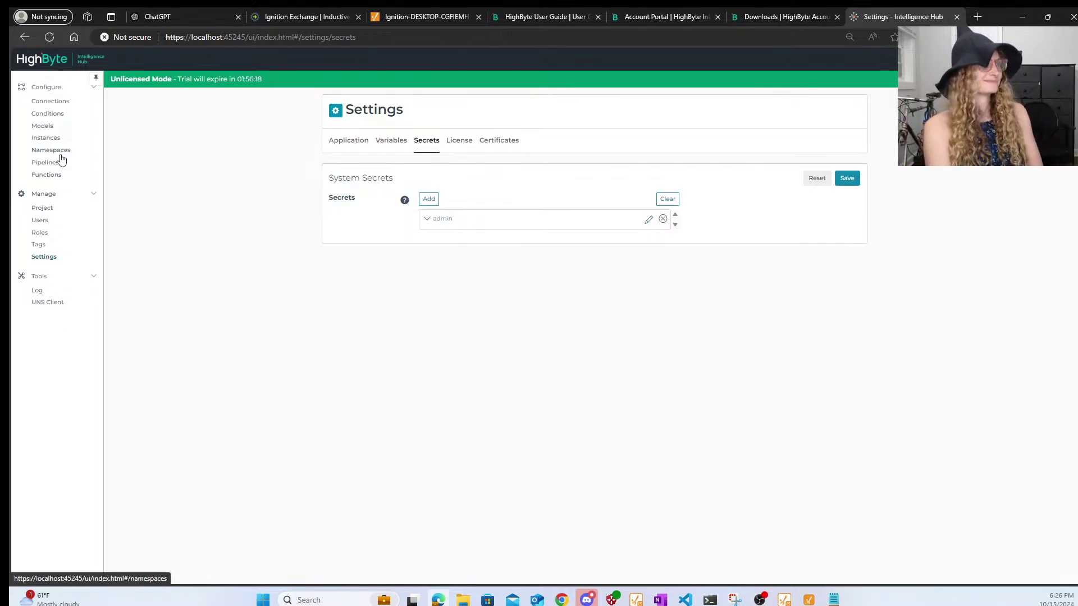
left_click(52, 105)
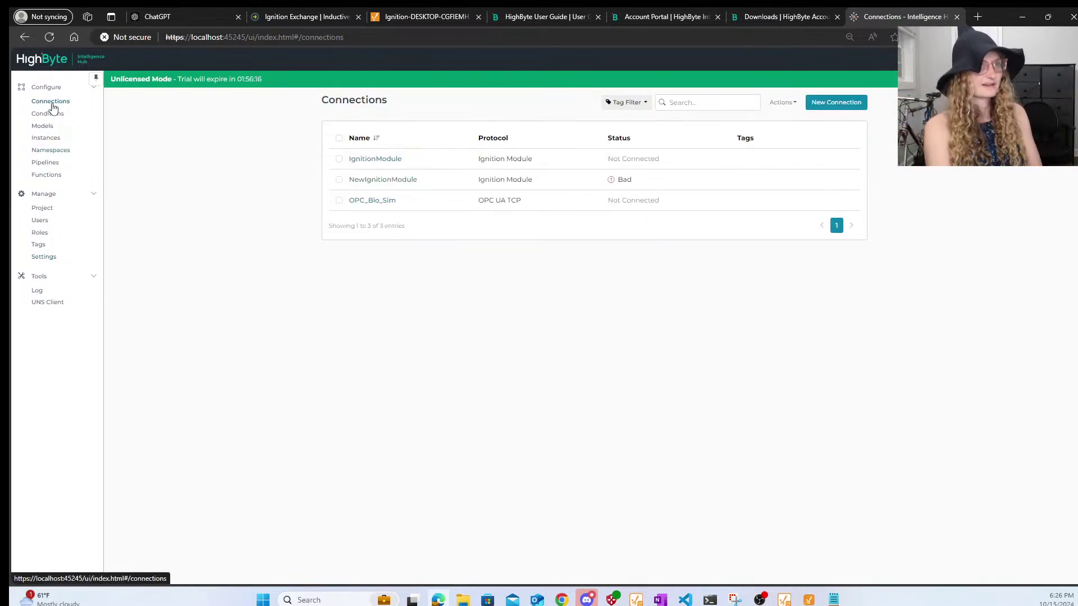
- Delete the NewIgnitionModule connection from the Connections list
left_click(339, 179)
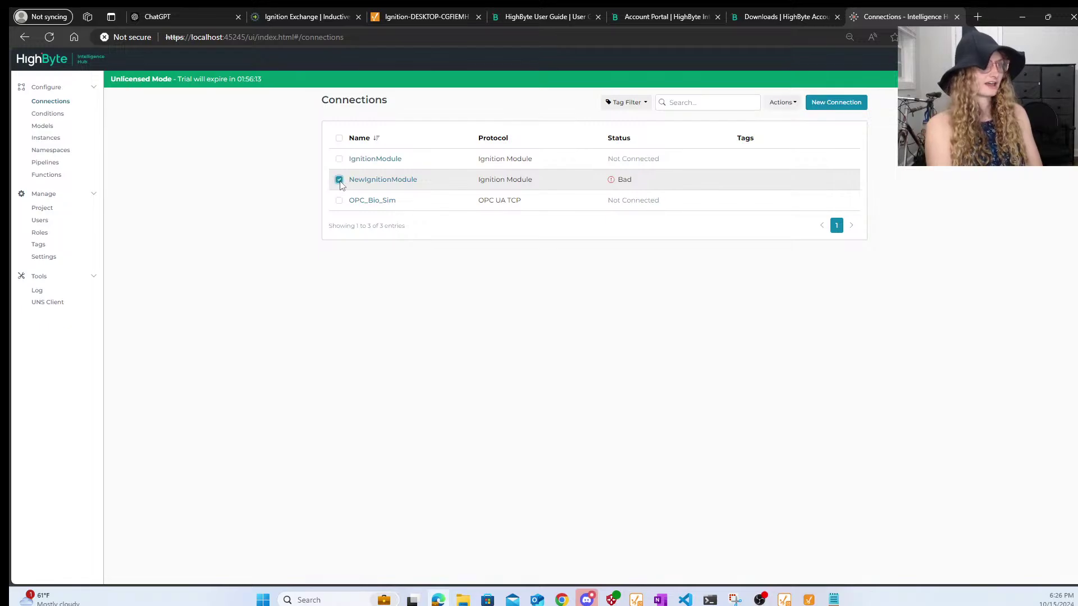
left_click(783, 103)
left_click(775, 124)
left_click(634, 145)
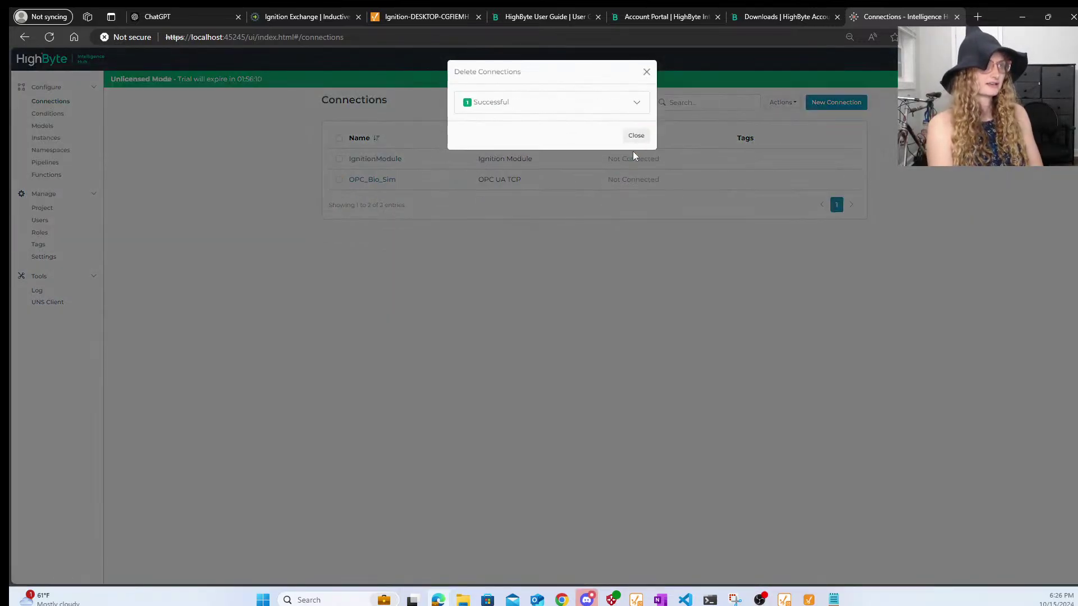
left_click(647, 71)
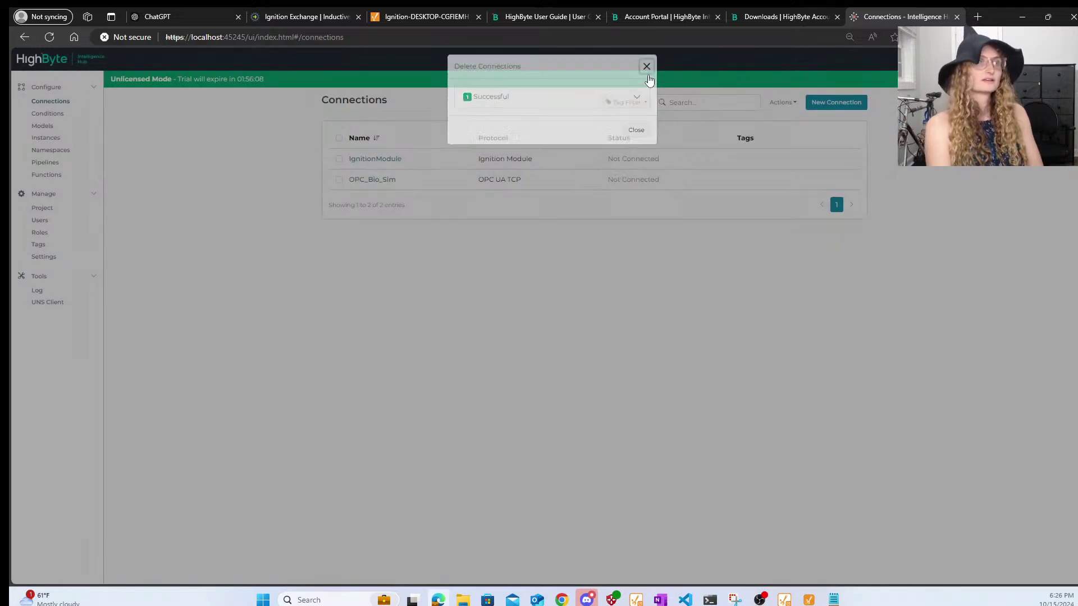
- Import the RockwellExchange tag folder as an IgnitionModule input and confirm its OK status
left_click(375, 161)
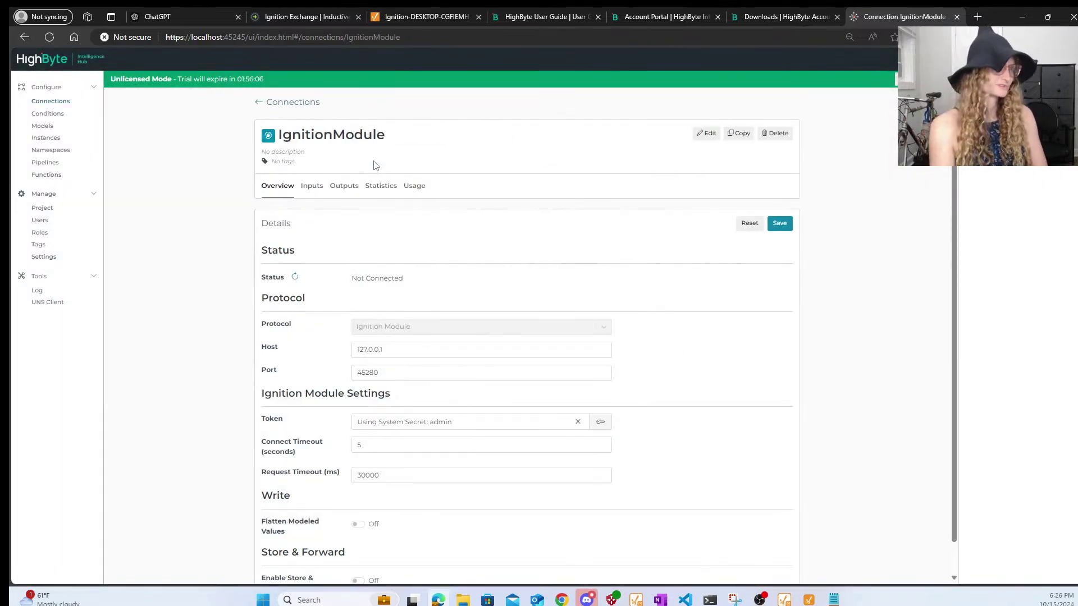
left_click(311, 187)
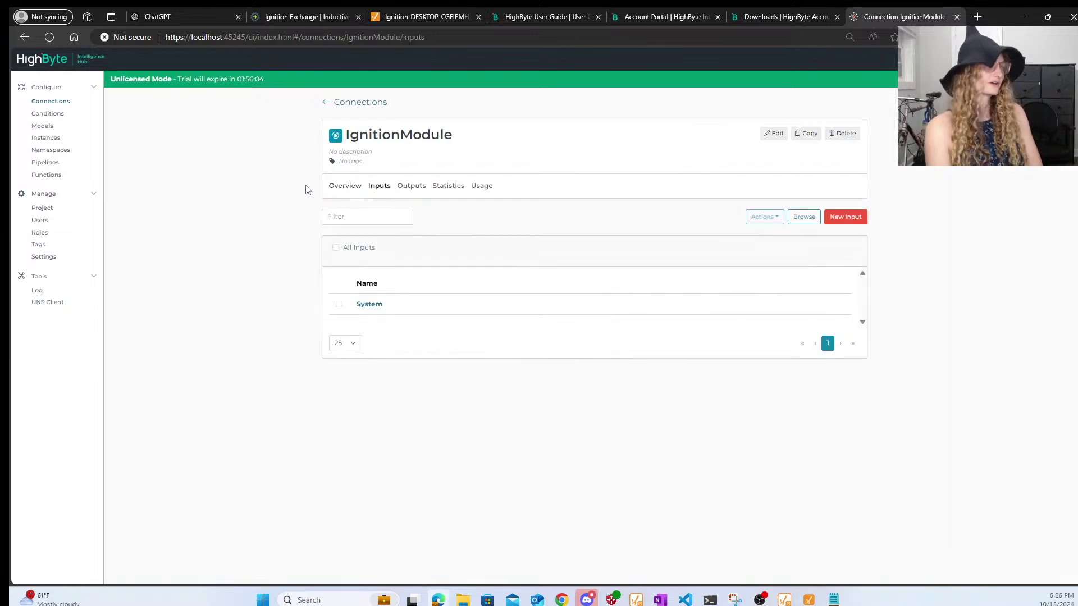
left_click(804, 218)
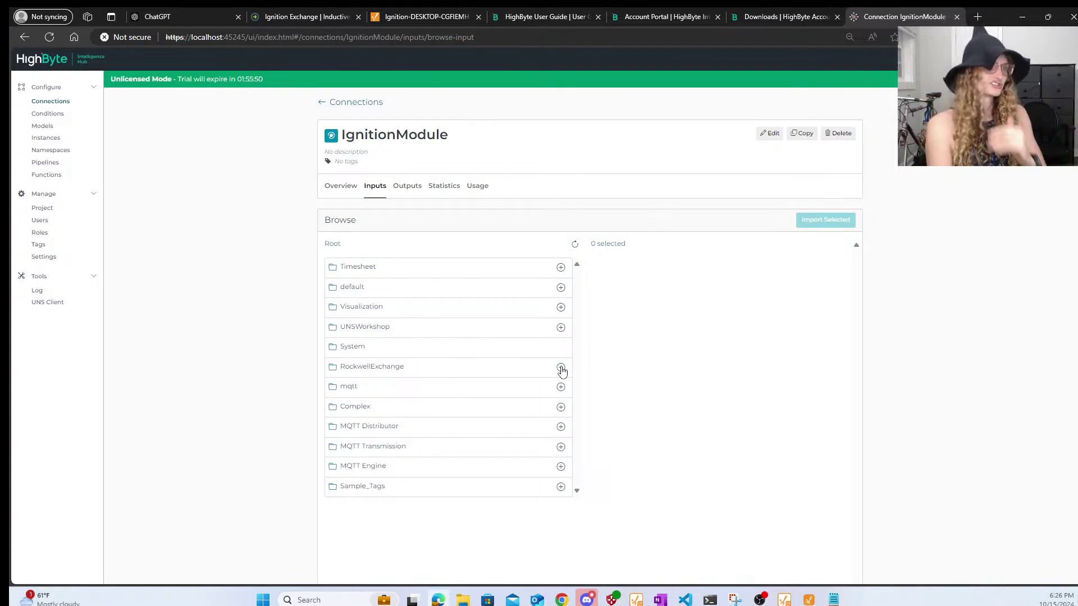
left_click(561, 368)
left_click(813, 222)
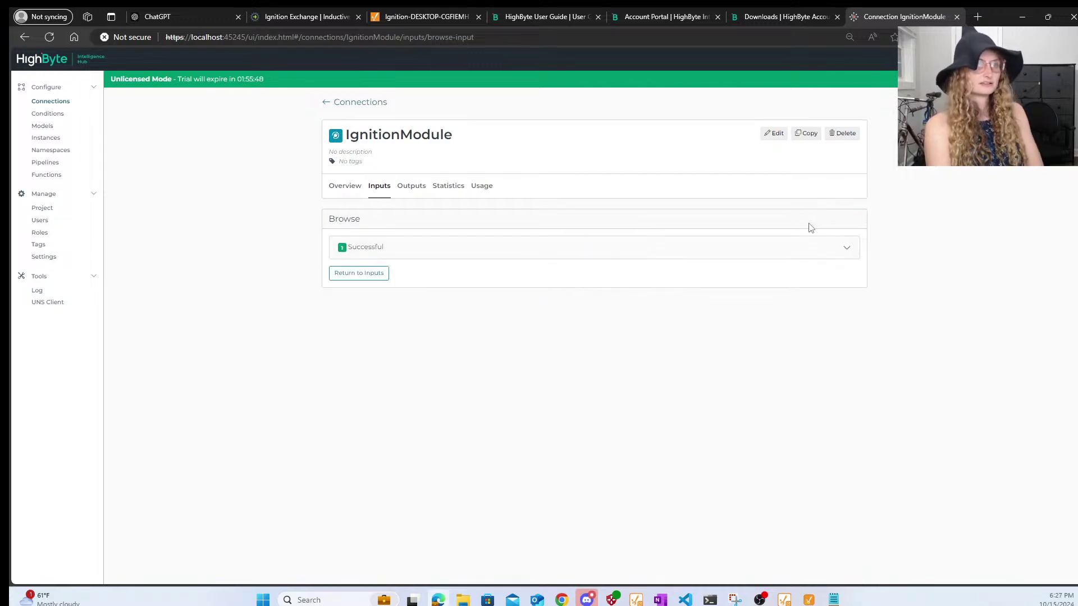
left_click(349, 190)
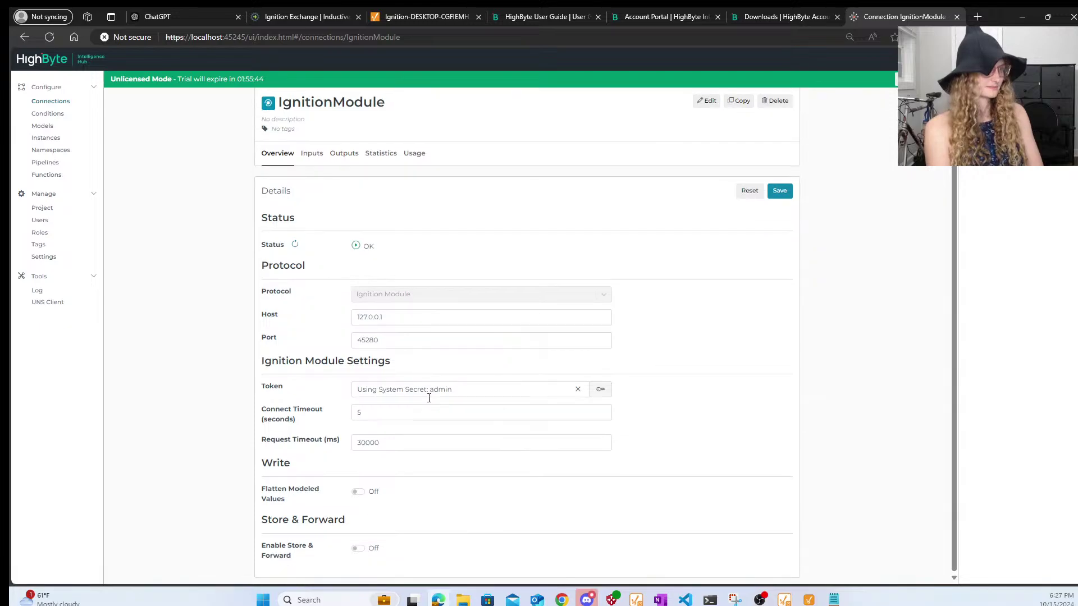
left_click(313, 187)
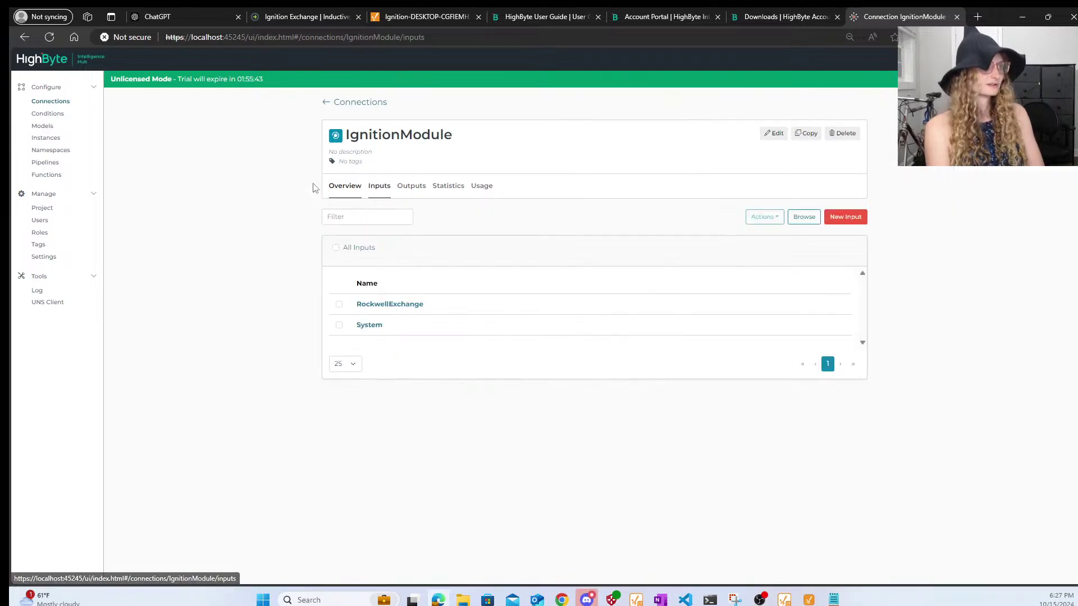
- Test the RockwellExchange input, review its BIO100 JSON results, then return to Connections
left_click(409, 306)
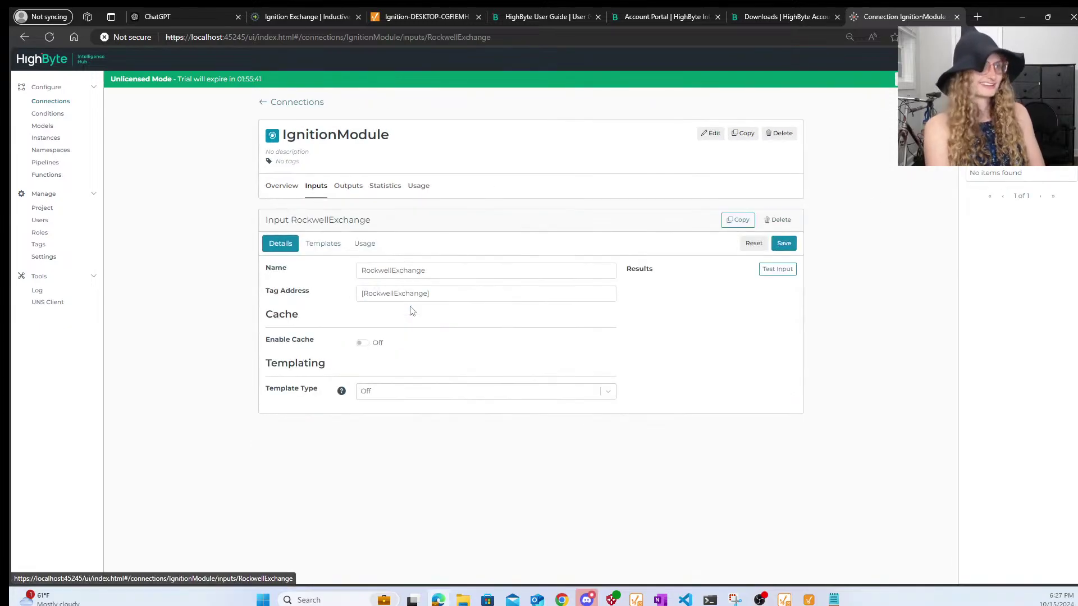
left_click(772, 271)
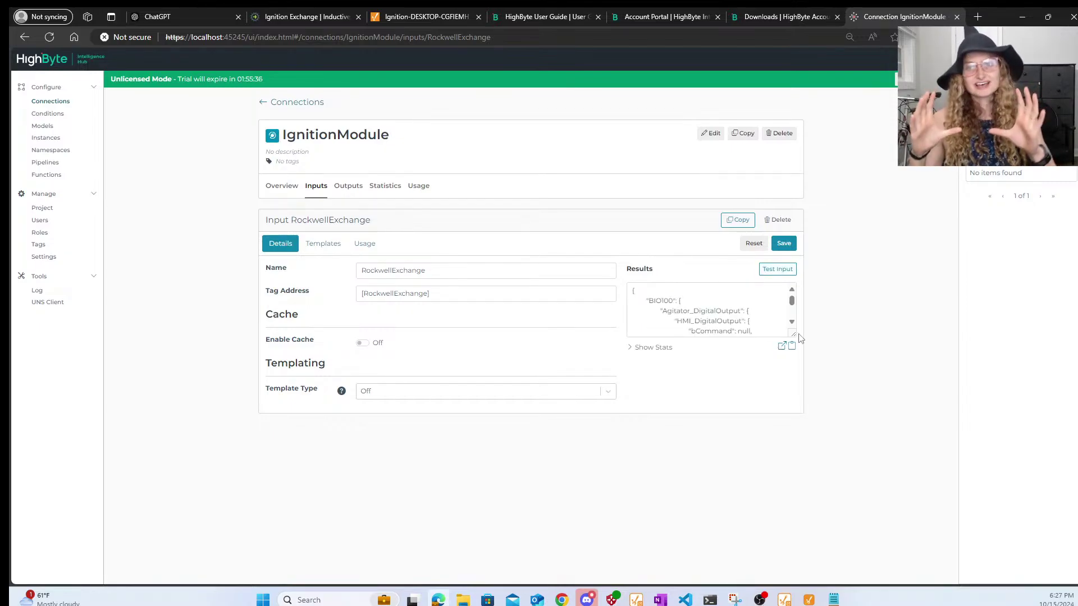
left_click(781, 346)
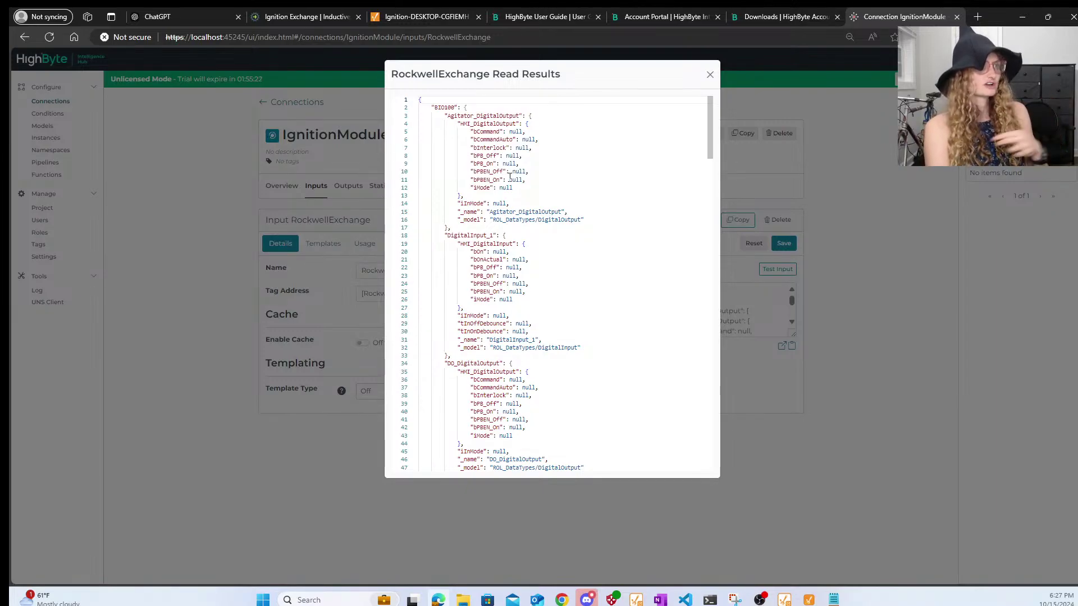
scroll(536, 170, "down", 10)
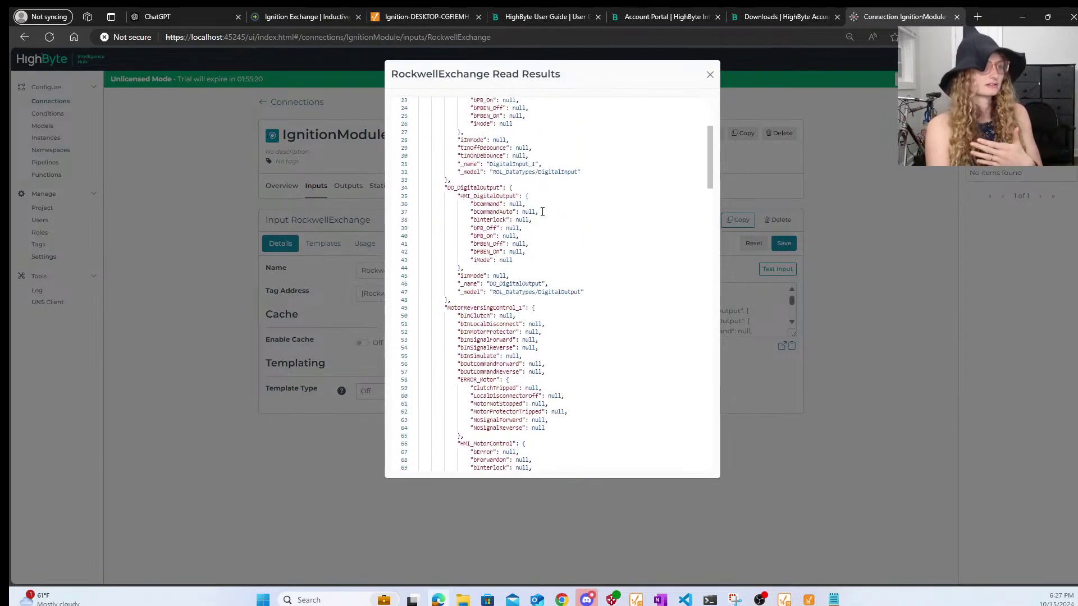
scroll(542, 212, "down", 3)
scroll(542, 212, "down", 9)
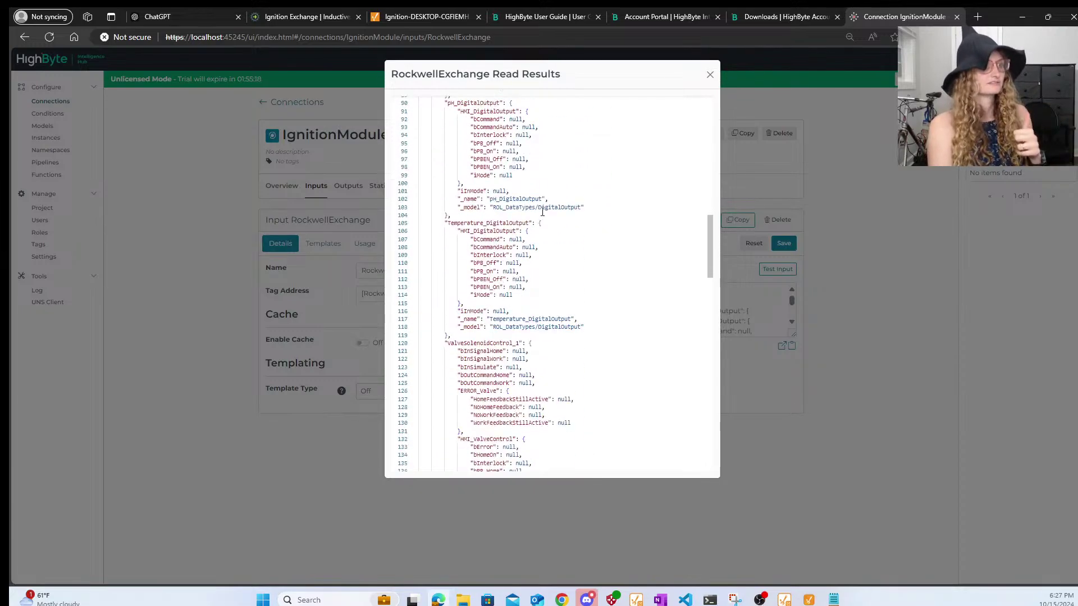
scroll(542, 212, "down", 12)
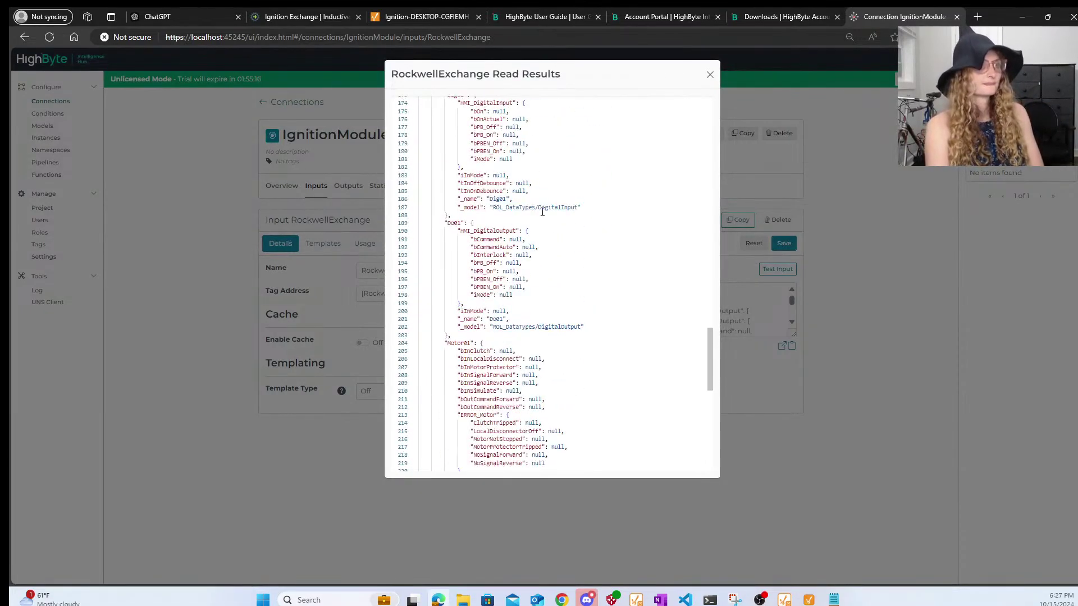
left_click(710, 74)
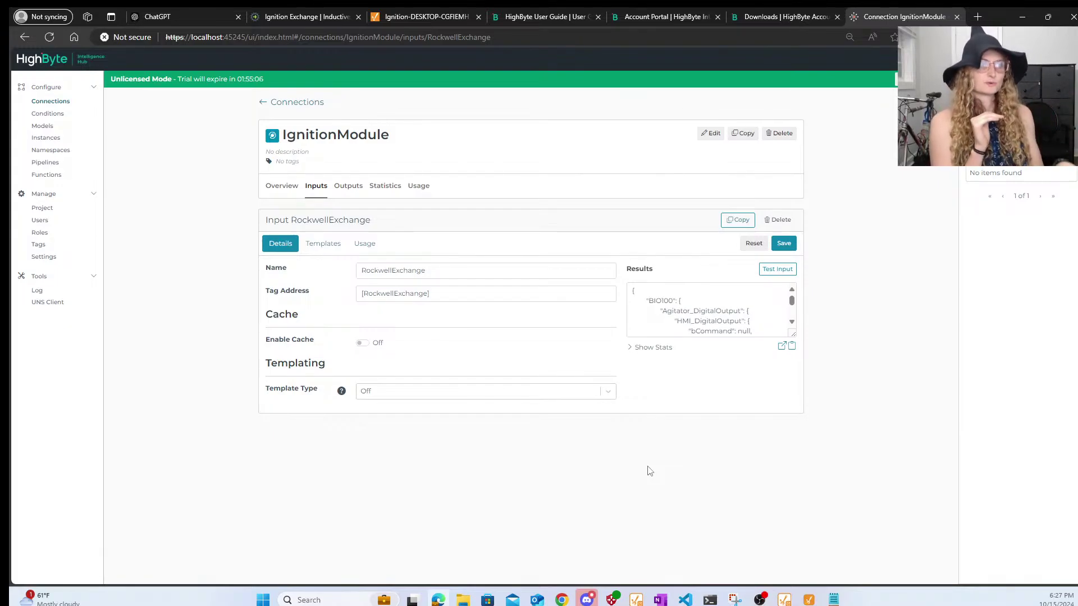
left_click(308, 104)
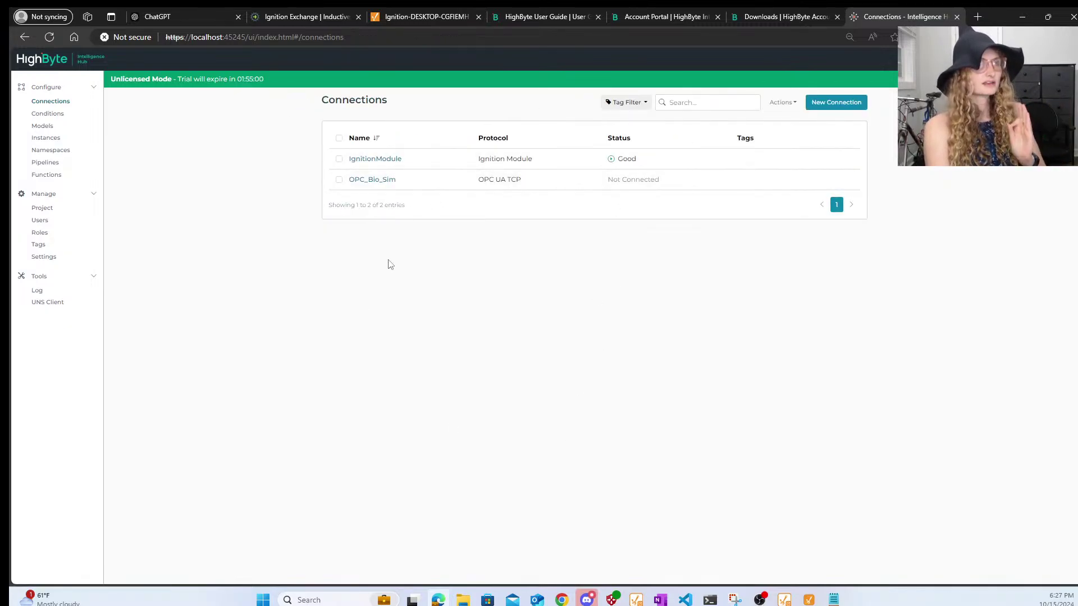
- On the Ignition gateway, review the OPC UA server connection under Config > OPC Connections
left_click(412, 17)
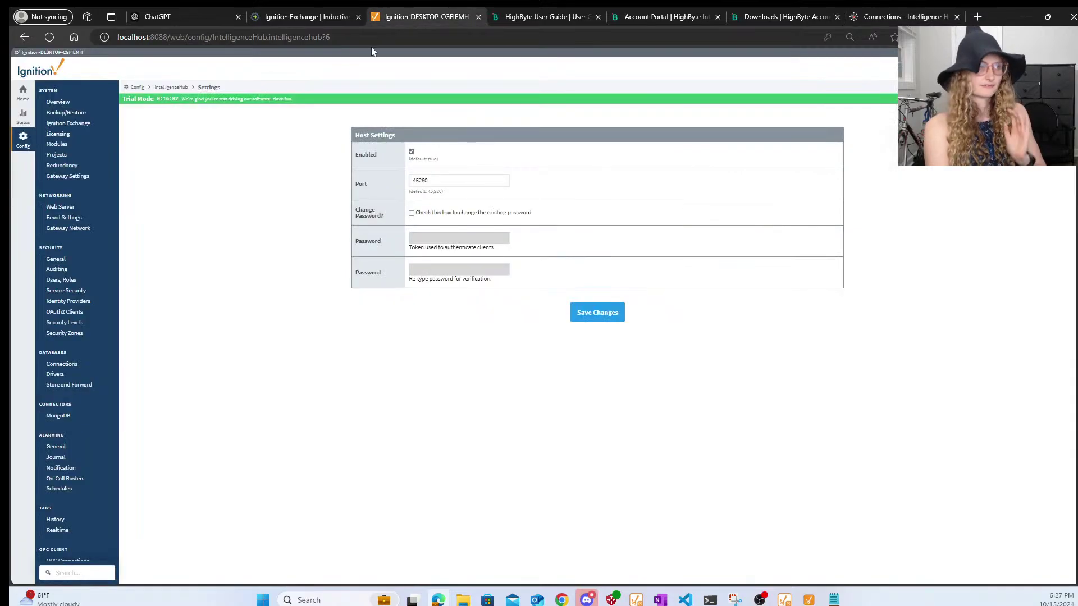
scroll(49, 484, "down", 3)
scroll(48, 484, "down", 2)
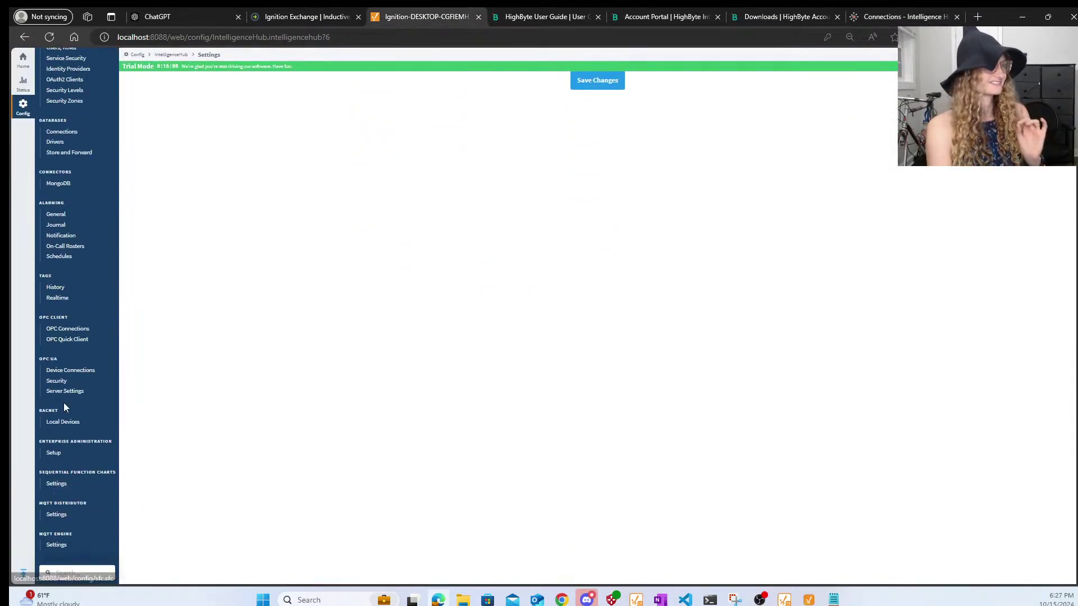
left_click(80, 333)
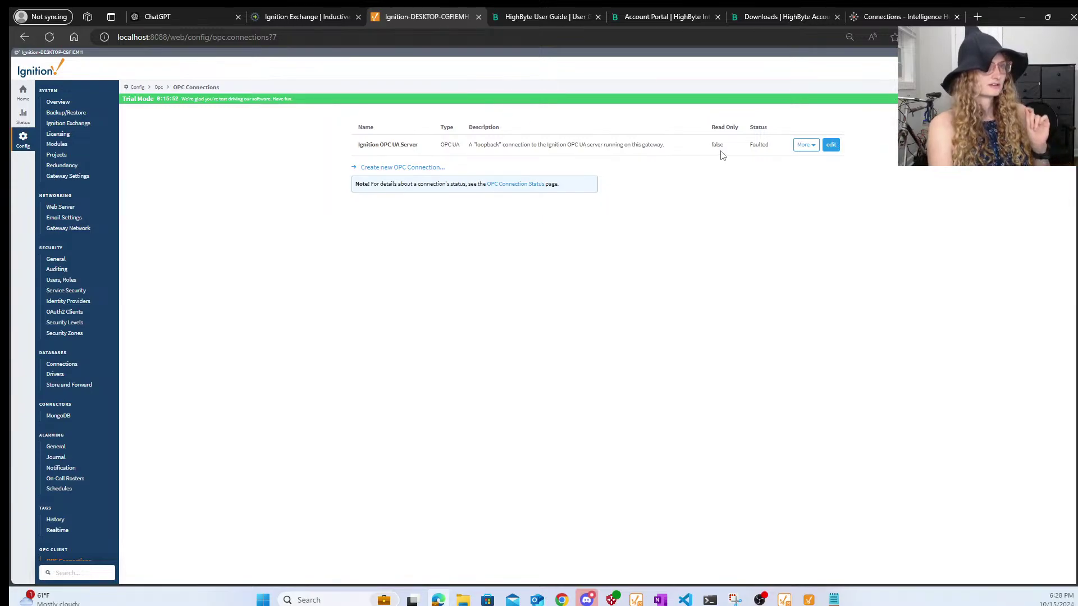
left_click(808, 146)
left_click(765, 157)
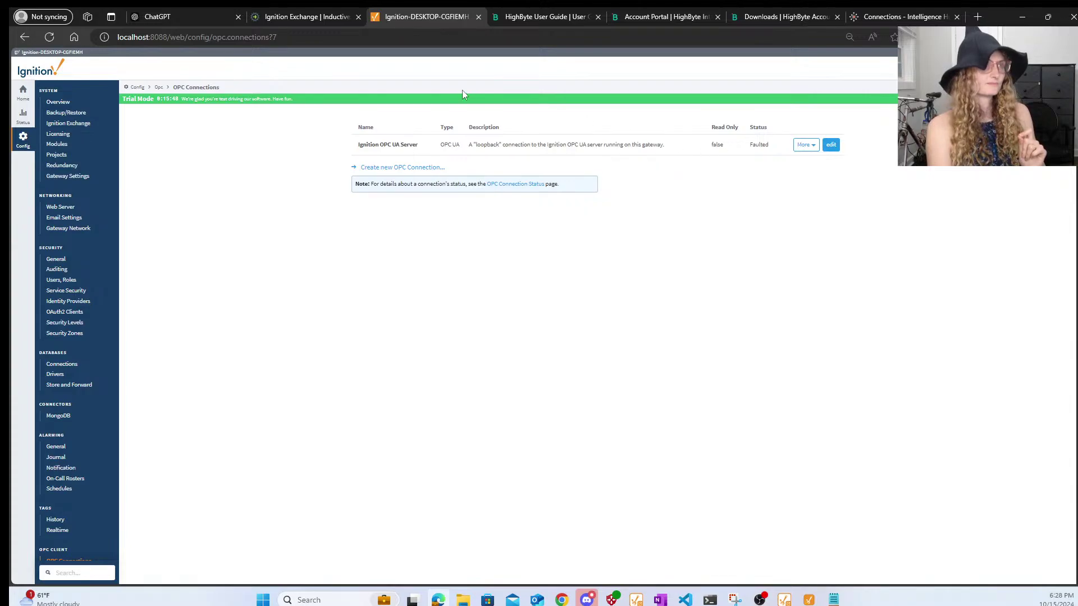
- Refresh the Ignition OPC UA Server in OPC Quick Client, which reports a FAULTED connection
scroll(142, 472, "down", 4)
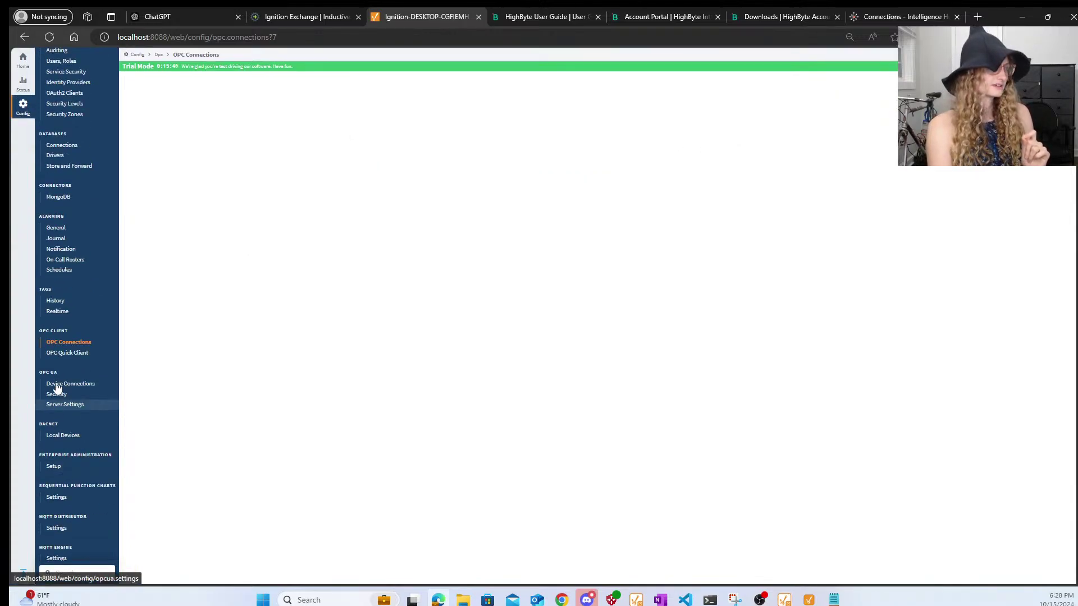
left_click(63, 352)
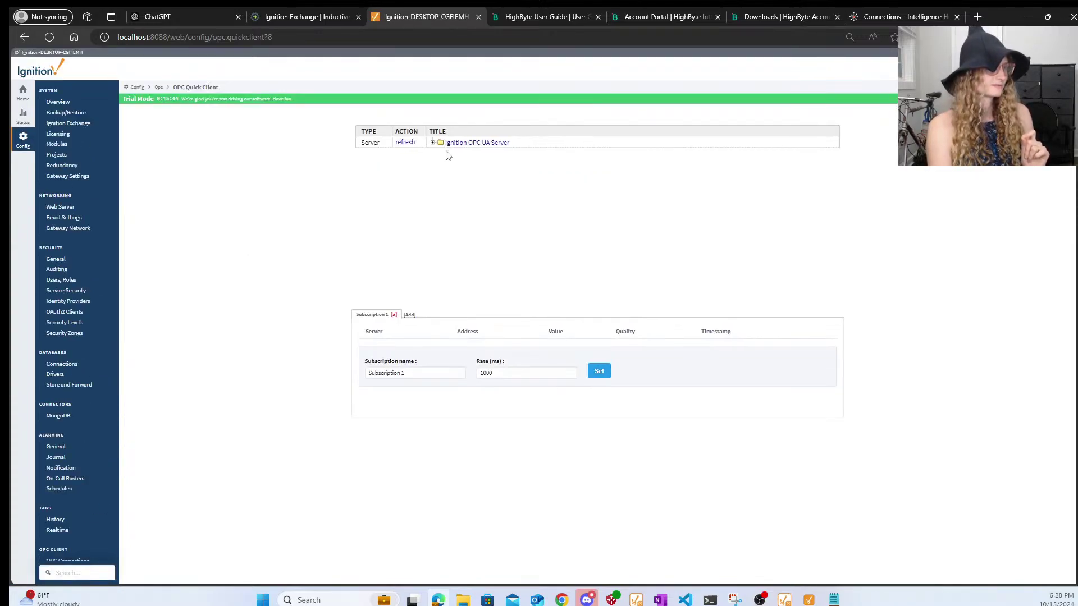
left_click(407, 144)
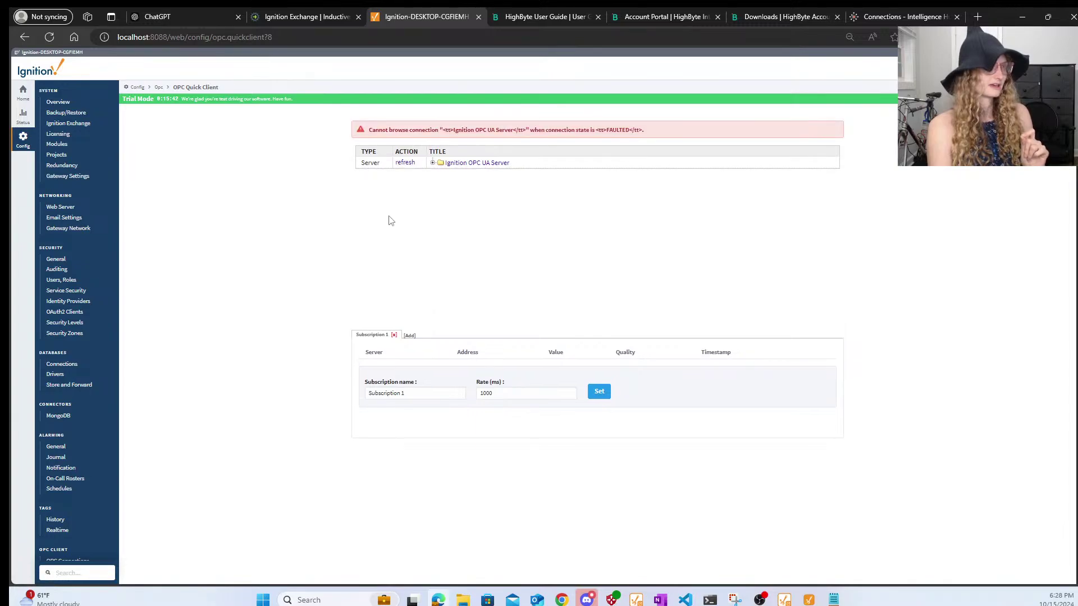
scroll(10, 355, "down", 5)
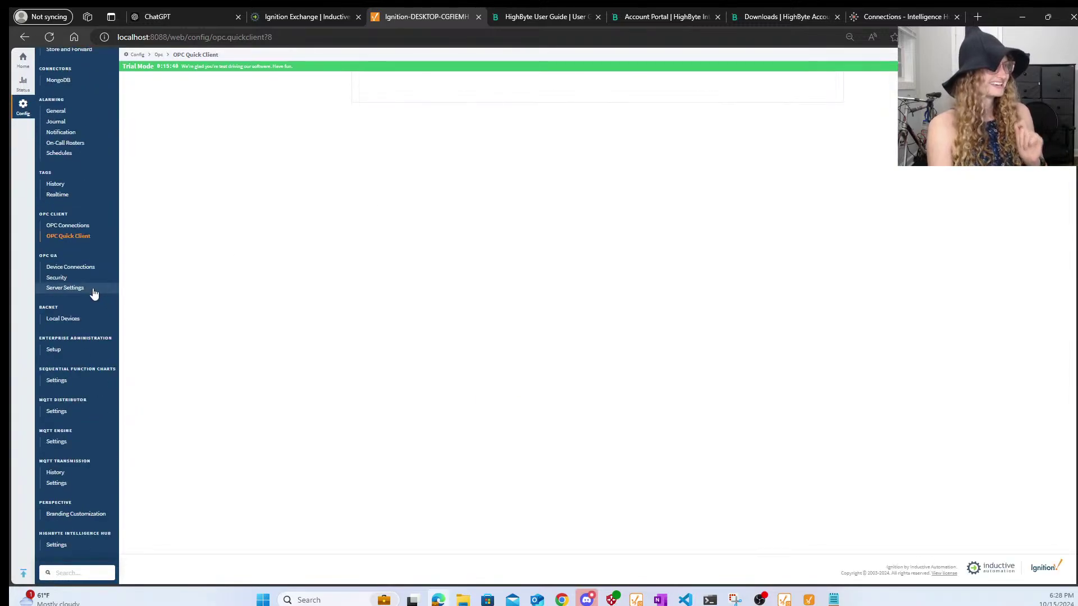
- Re-save the Ignition OPC UA Server connection with advanced properties shown
left_click(67, 226)
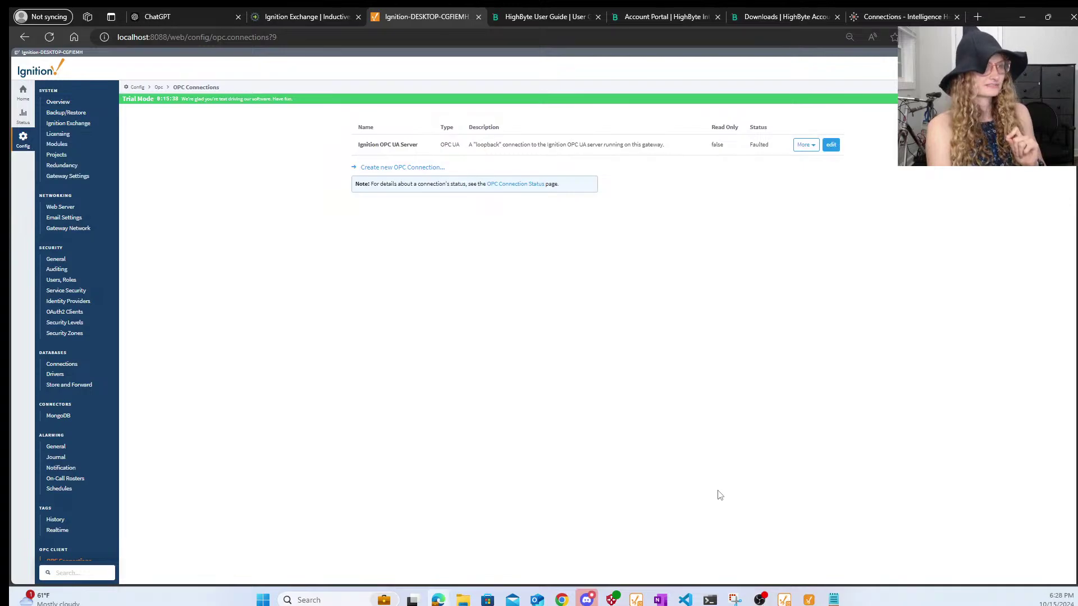
left_click(810, 146)
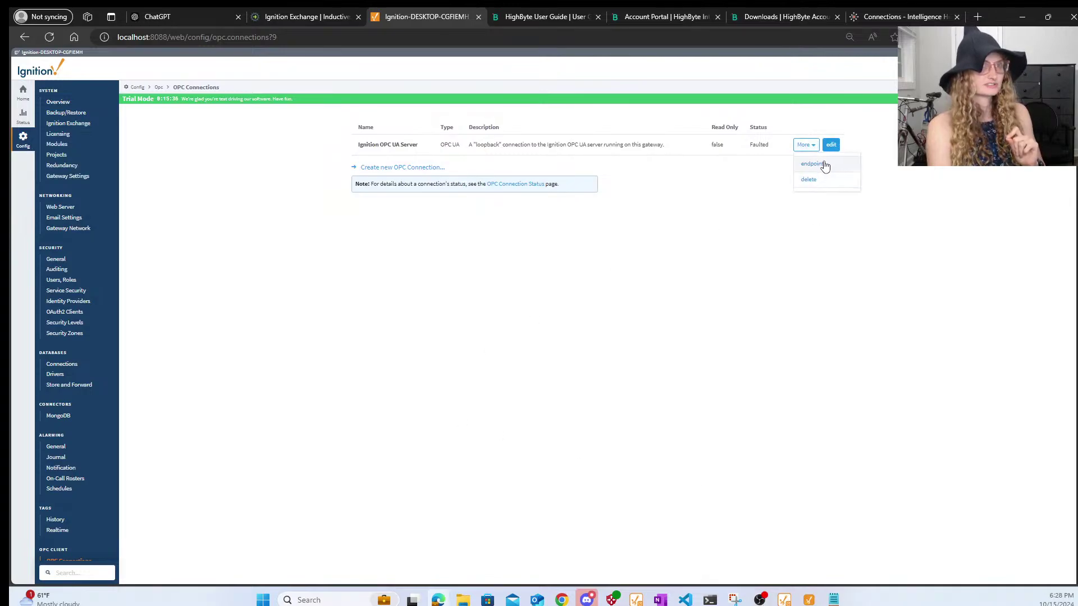
left_click(831, 145)
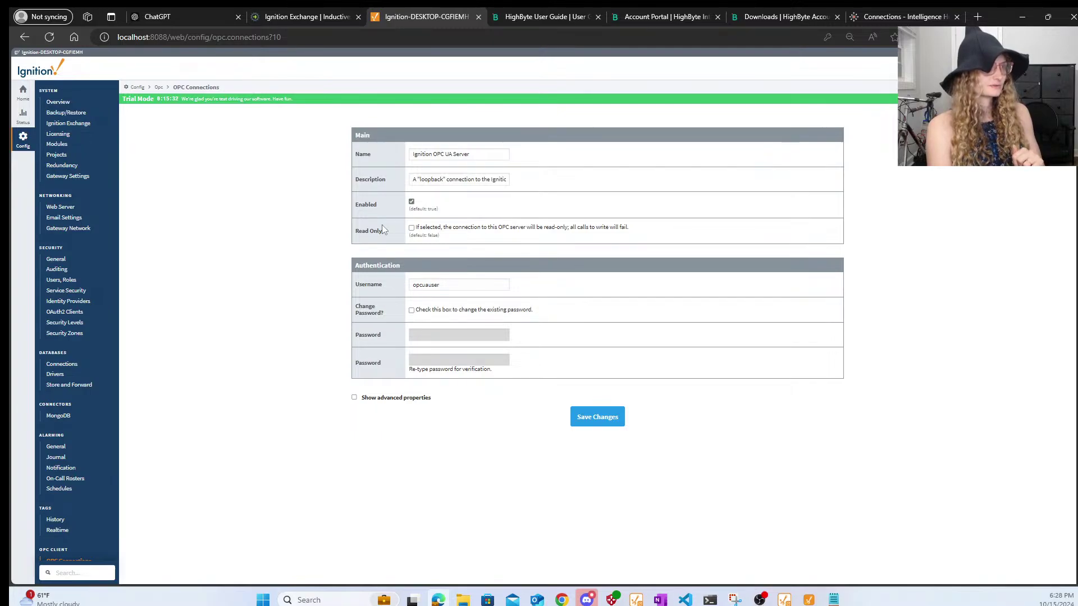
left_click(355, 398)
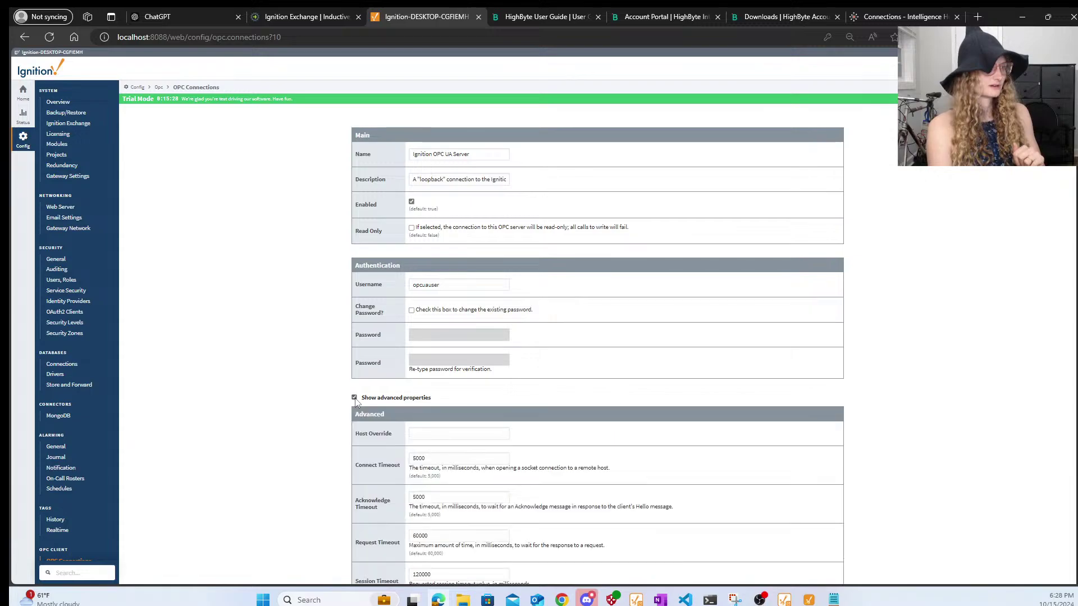
scroll(484, 503, "down", 15)
scroll(553, 503, "down", 5)
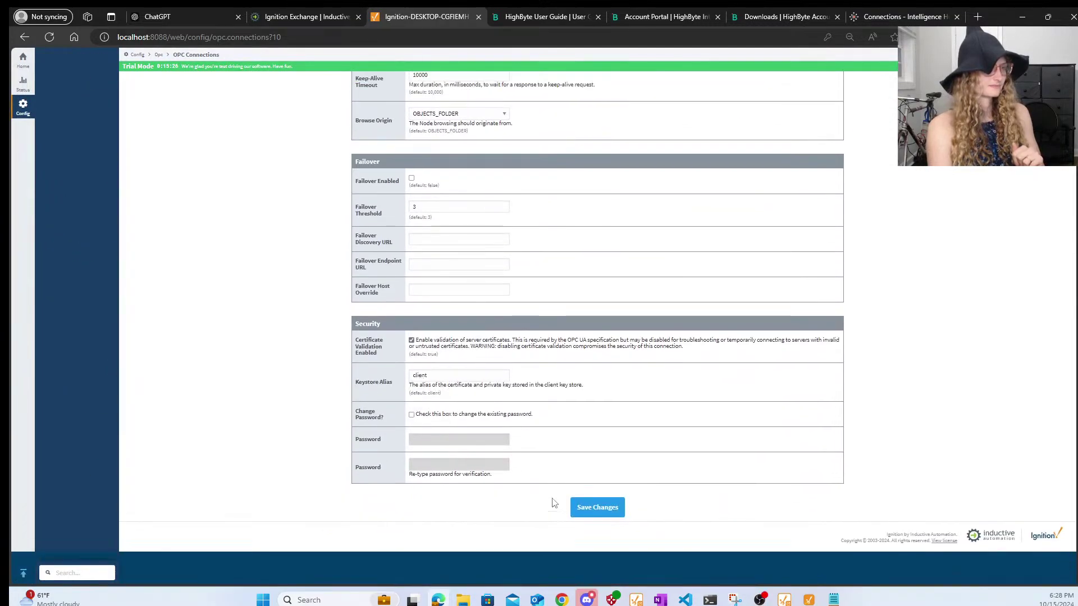
left_click(594, 545)
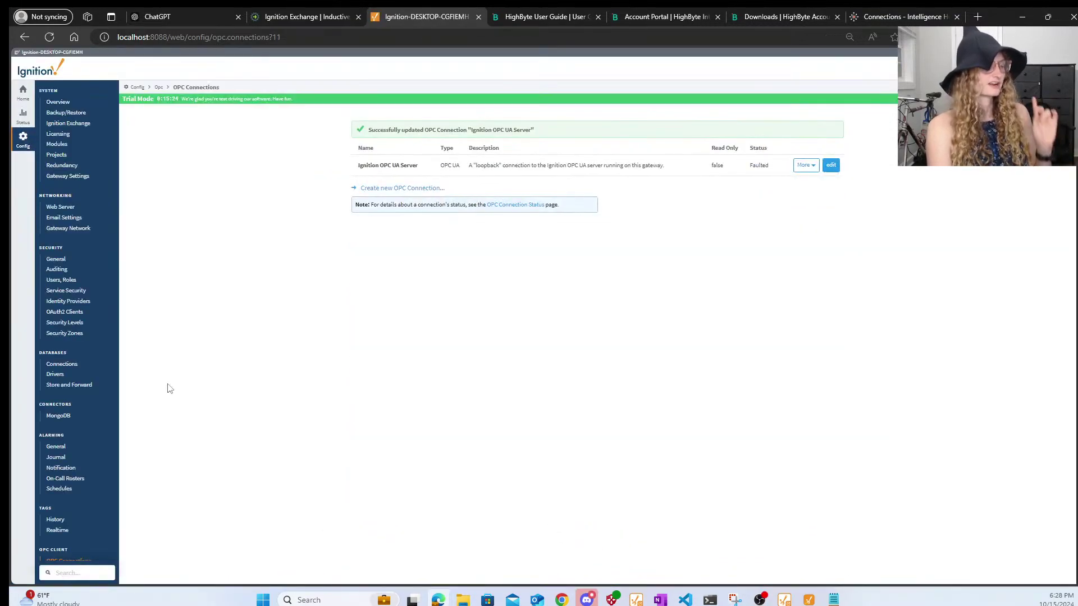
- Confirm the Chariot SCADA MQTT server is connected, then open HighByte's UNS Client
scroll(110, 525, "down", 6)
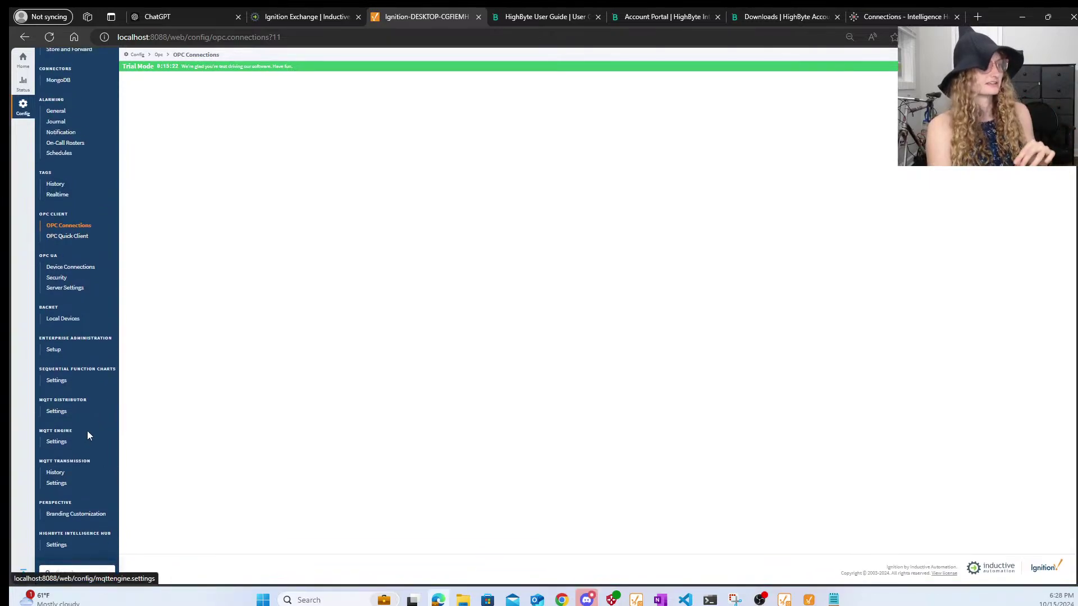
left_click(66, 489)
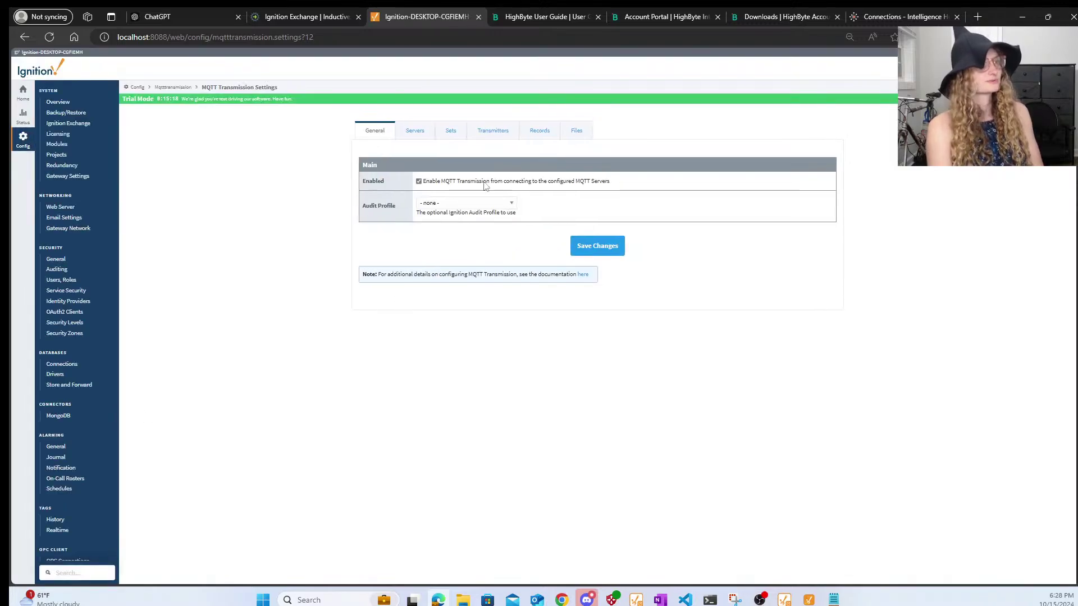
left_click(413, 133)
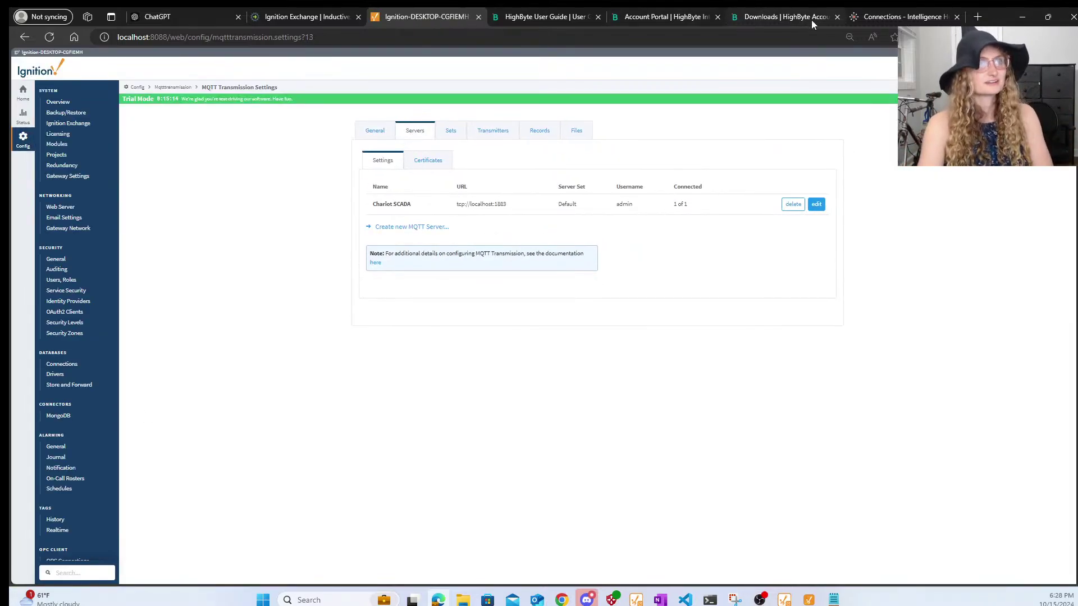
left_click(907, 17)
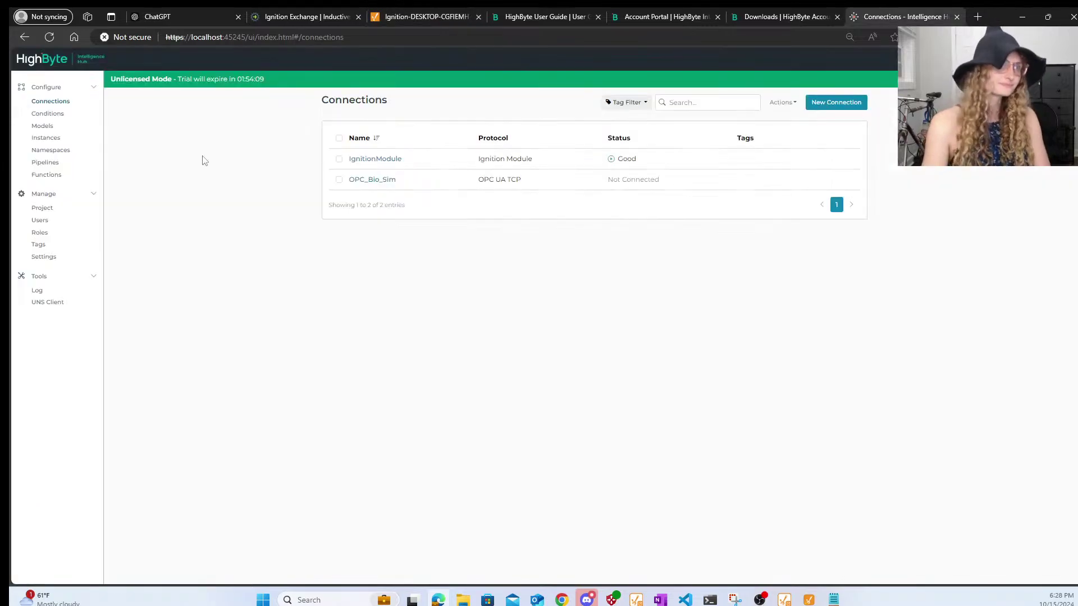
left_click(60, 306)
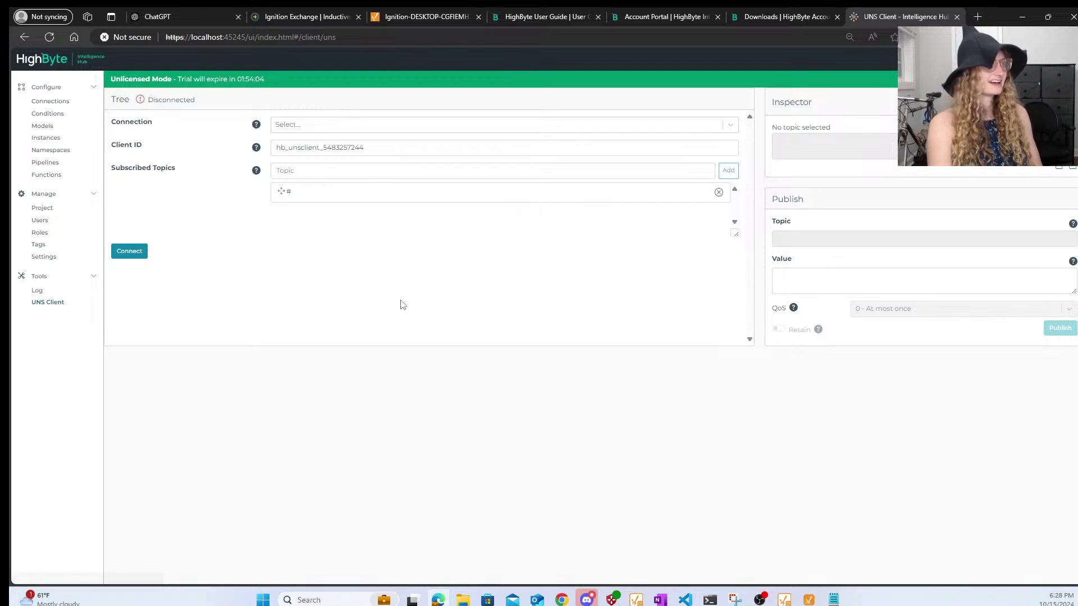
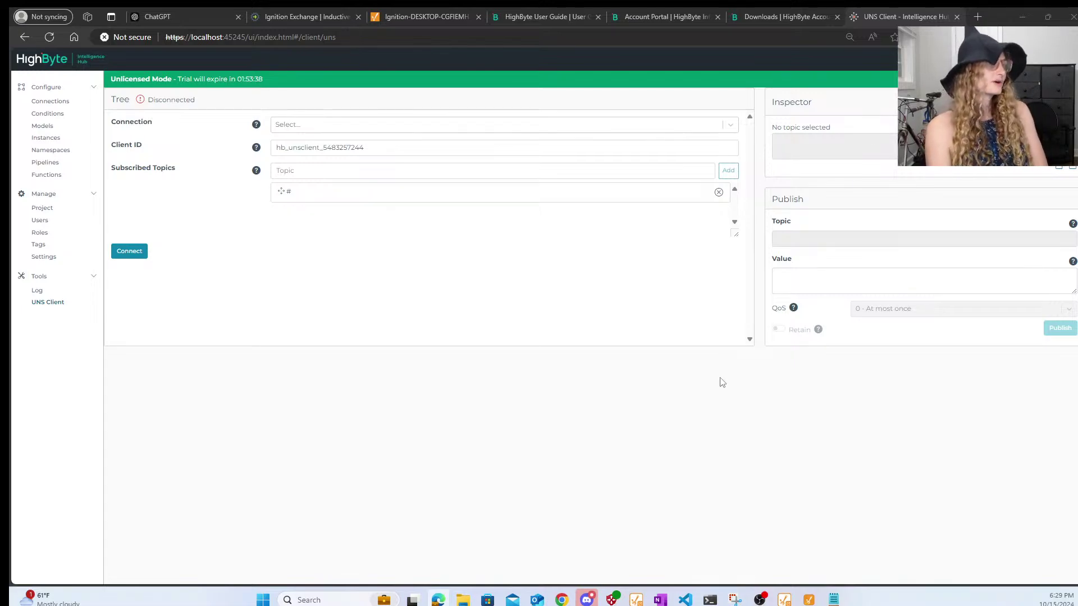
- In hub Settings, switch MQTT Broker Enabled to On with anonymous access and save
left_click(51, 247)
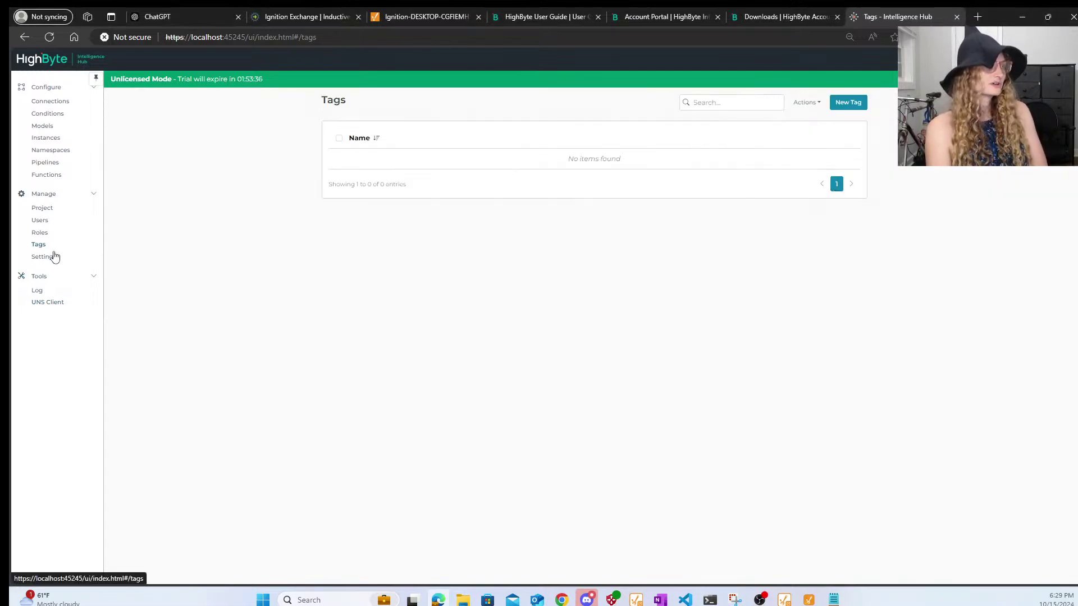
left_click(40, 260)
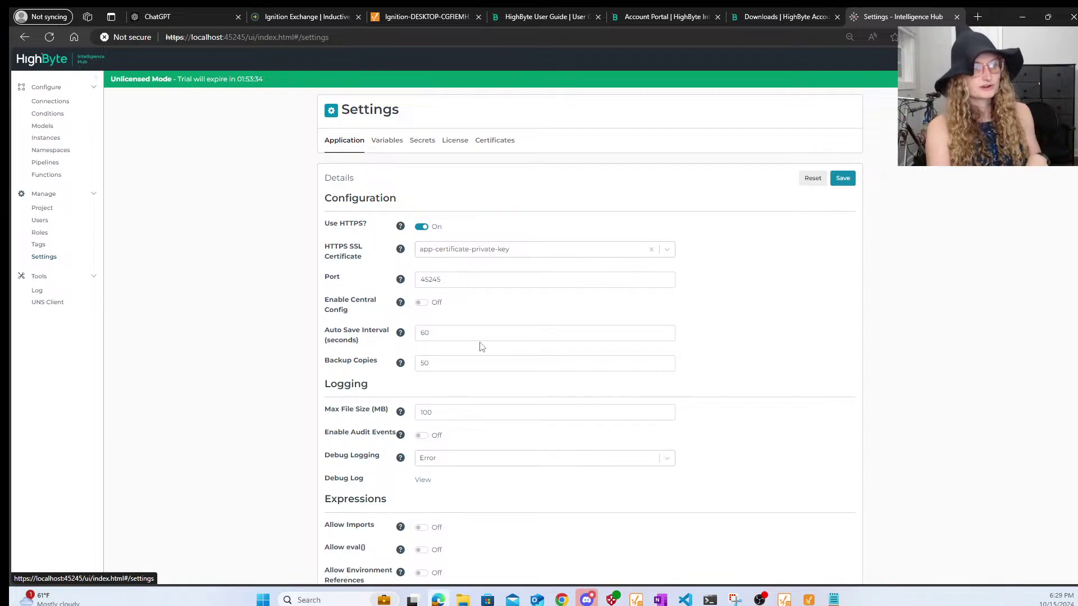
scroll(480, 345, "down", 4)
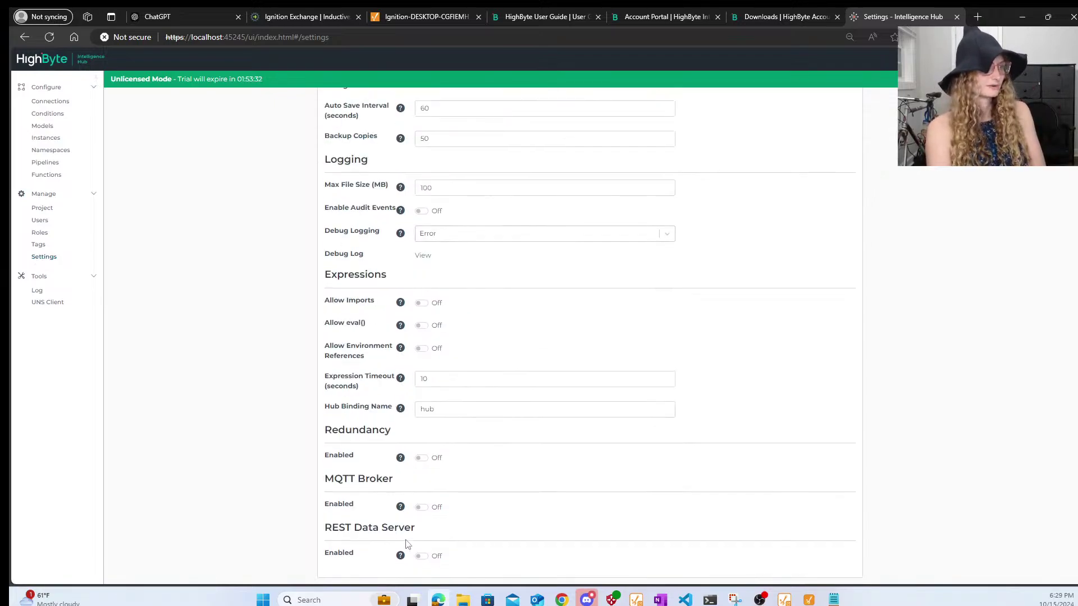
left_click(422, 508)
scroll(594, 515, "down", 2)
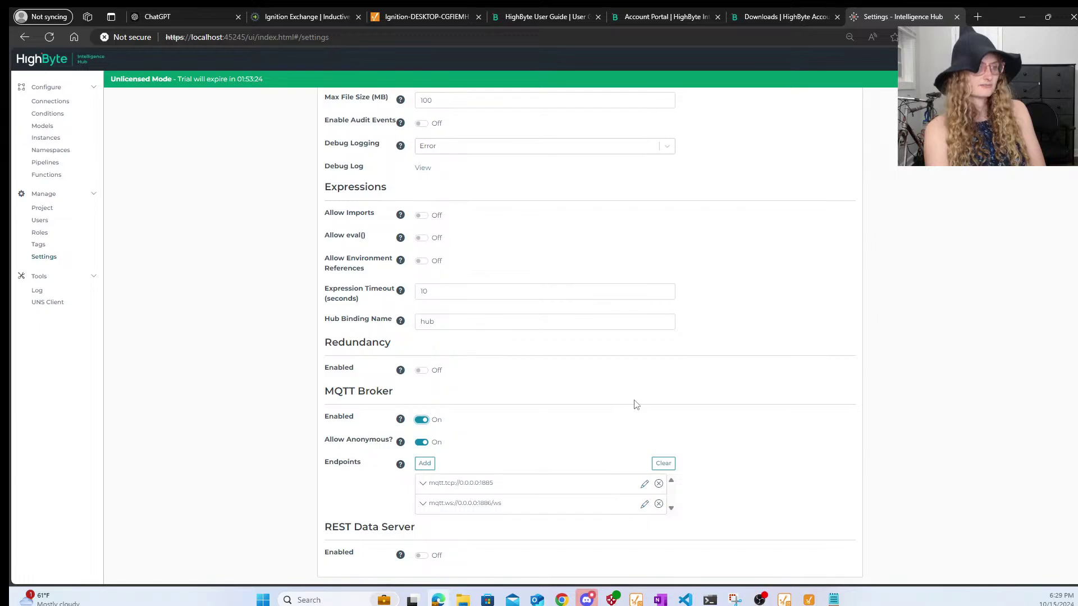
scroll(635, 403, "up", 7)
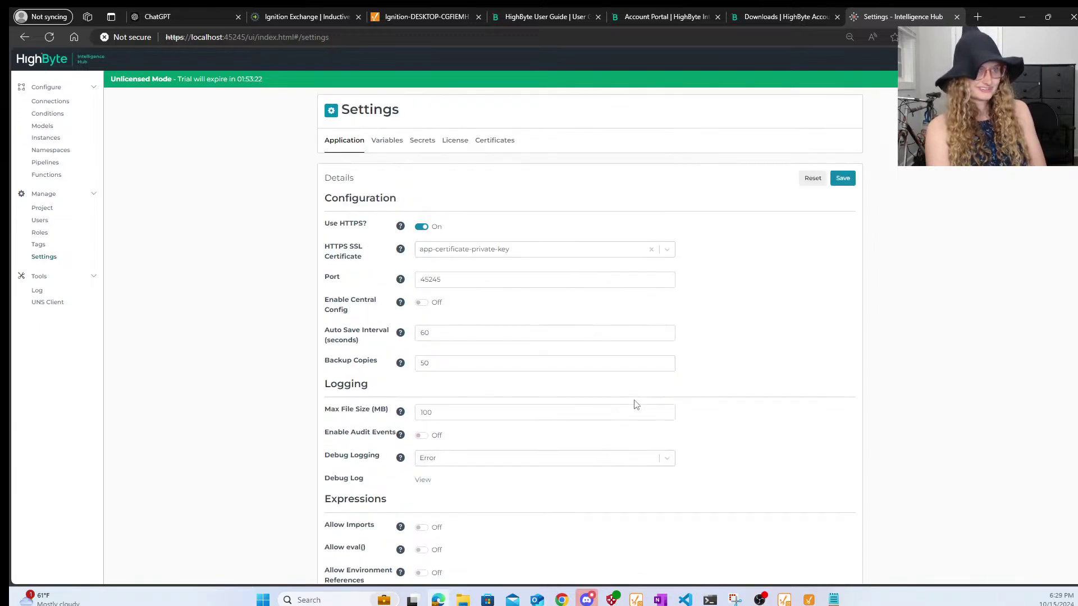
left_click(844, 179)
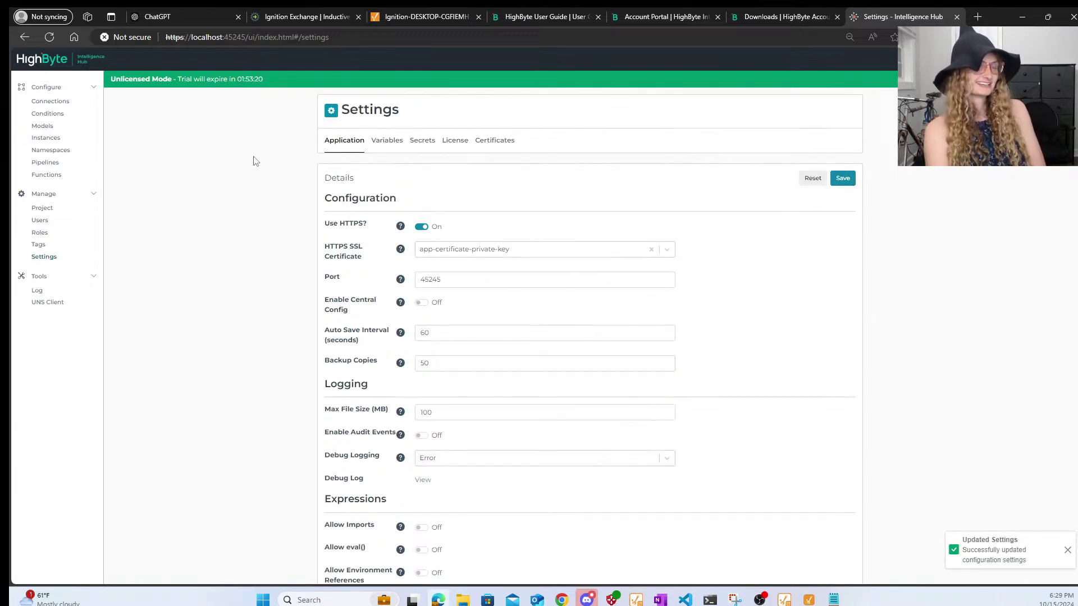
- Find that the UNS Client has no connection to browse, then go to the Connections list
left_click(50, 308)
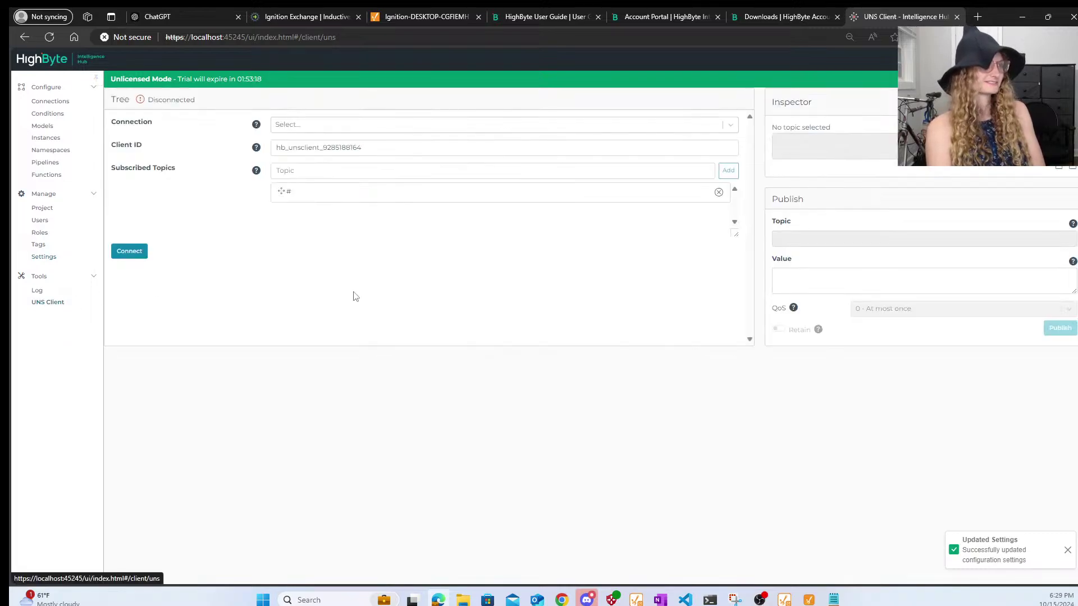
left_click(314, 126)
left_click(314, 126)
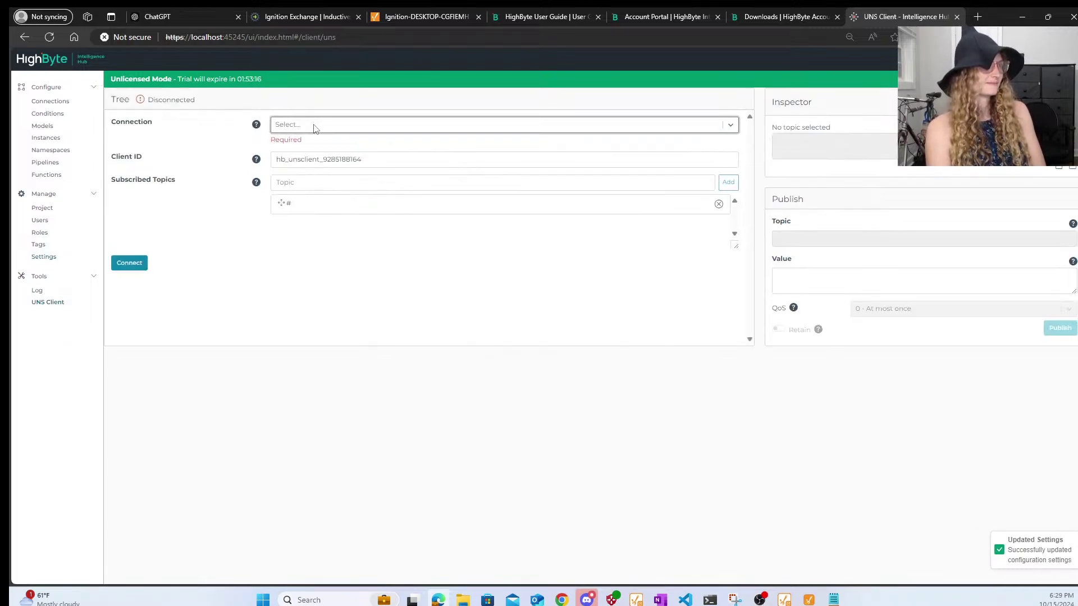
left_click(140, 273)
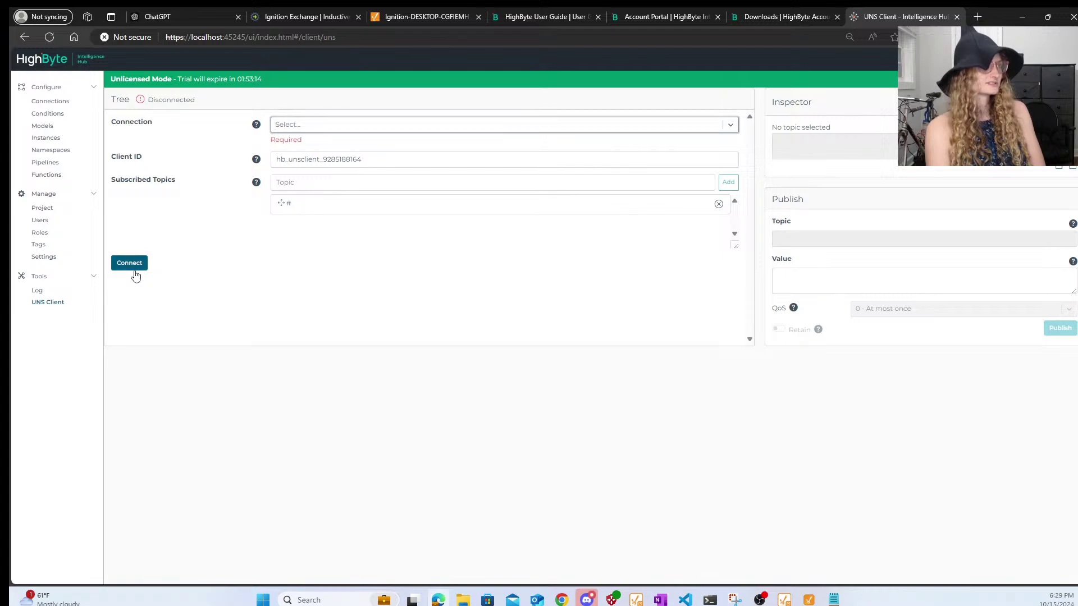
left_click(277, 132)
left_click(260, 127)
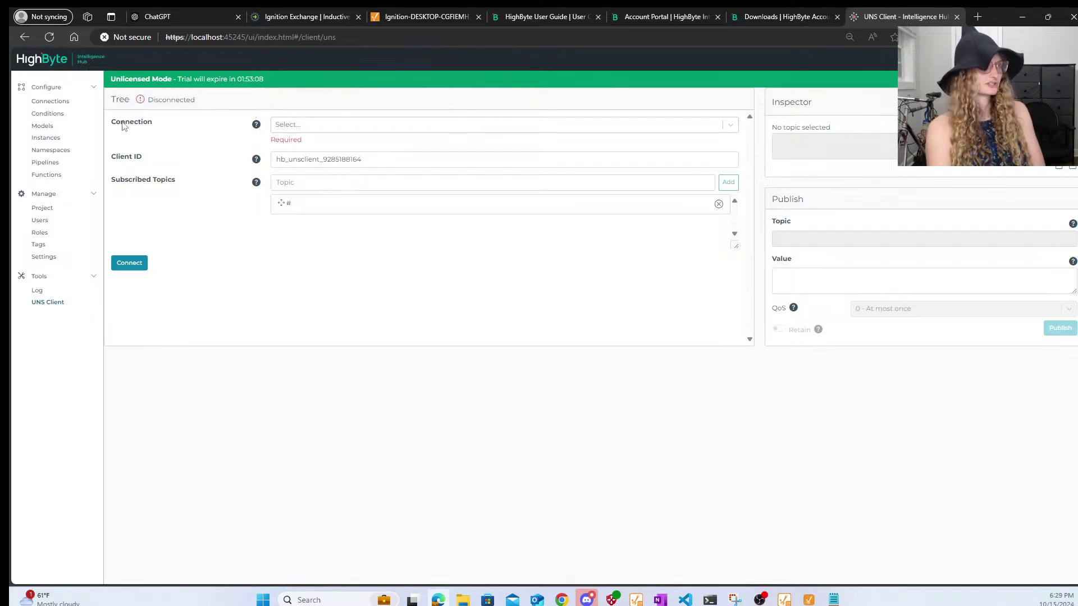
left_click(63, 101)
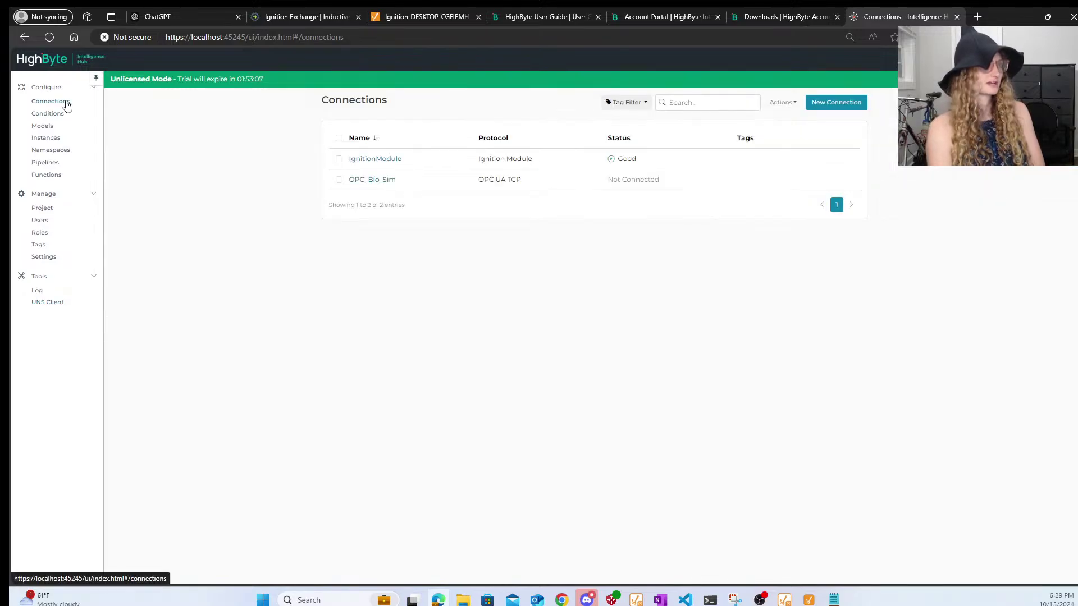
- Start a new connection named HighbyteMQTTBroker using the MQTT protocol
left_click(817, 106)
left_click(473, 150)
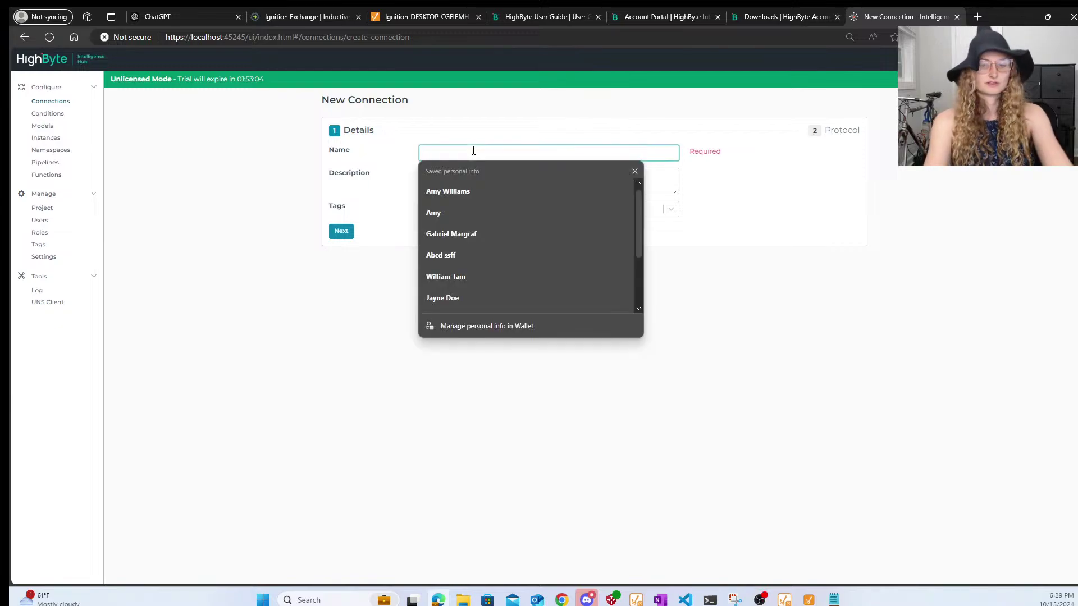
type("HighbyteMQTTBroker")
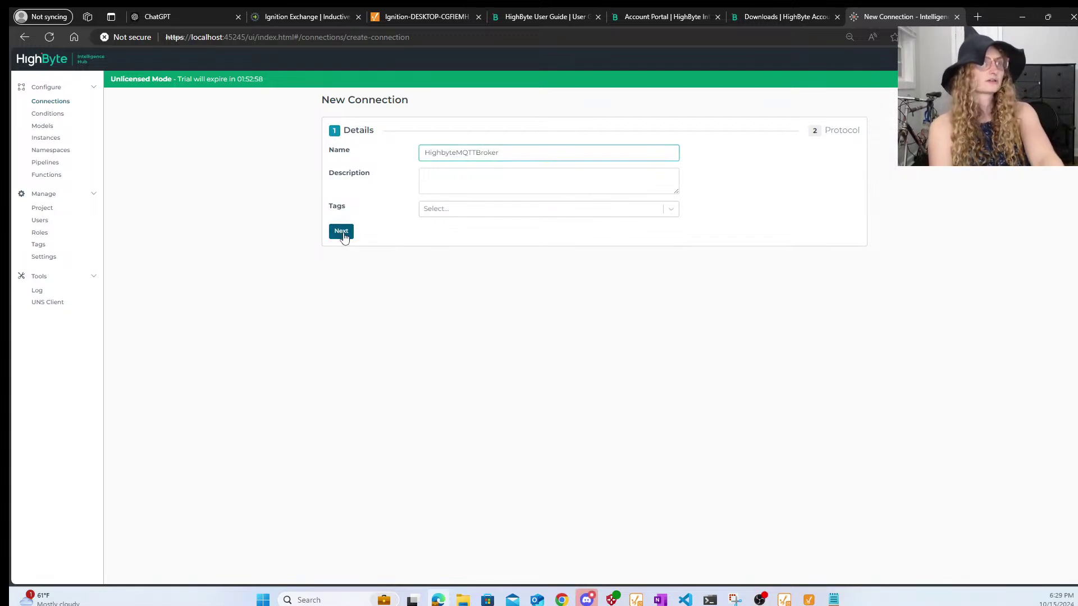
left_click(341, 232)
left_click(411, 157)
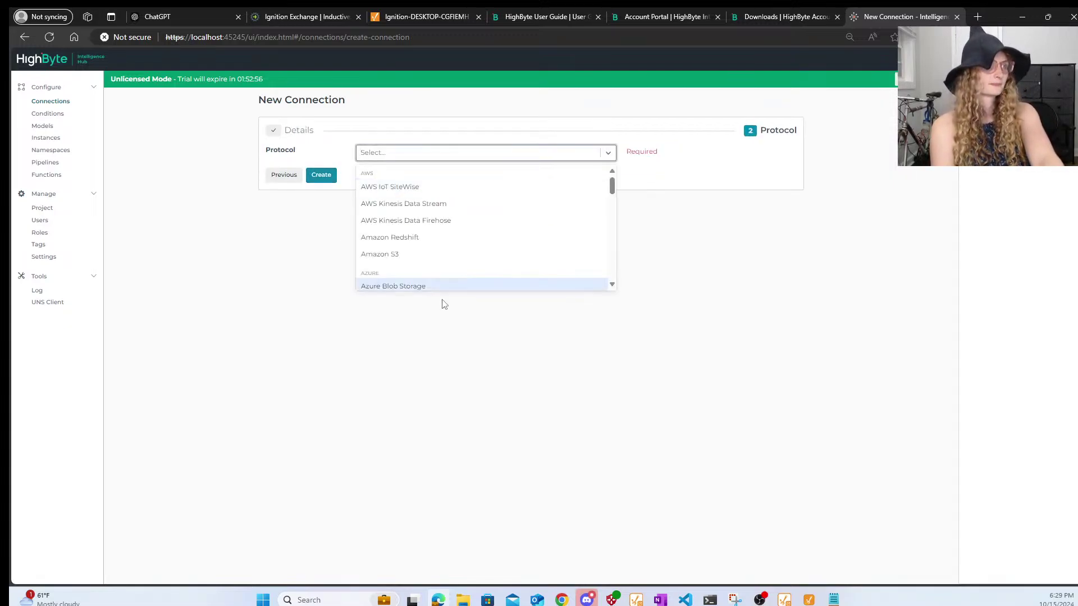
type("mqt")
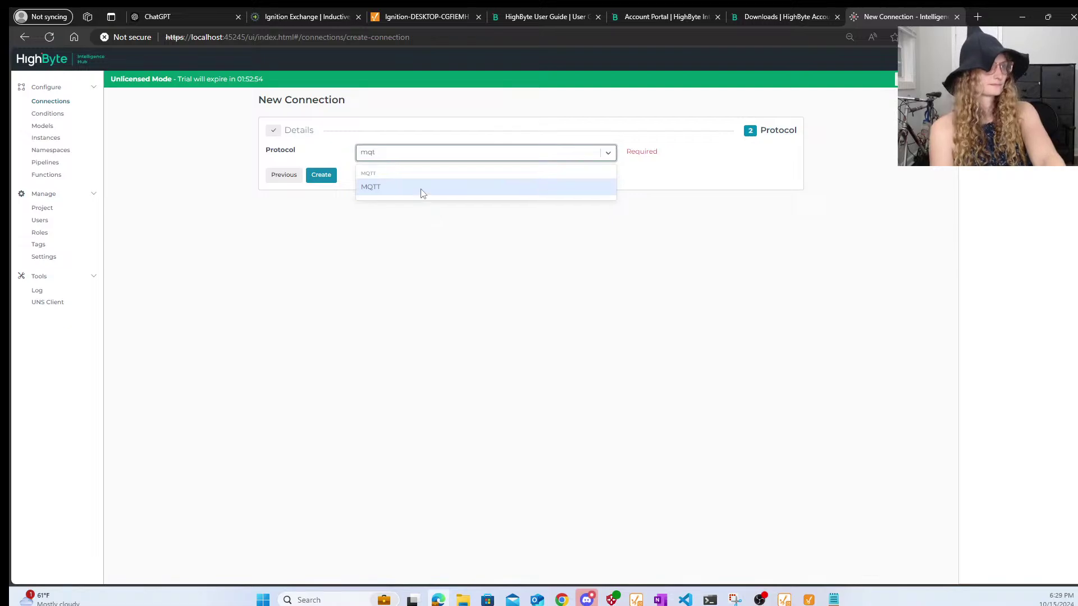
left_click(422, 193)
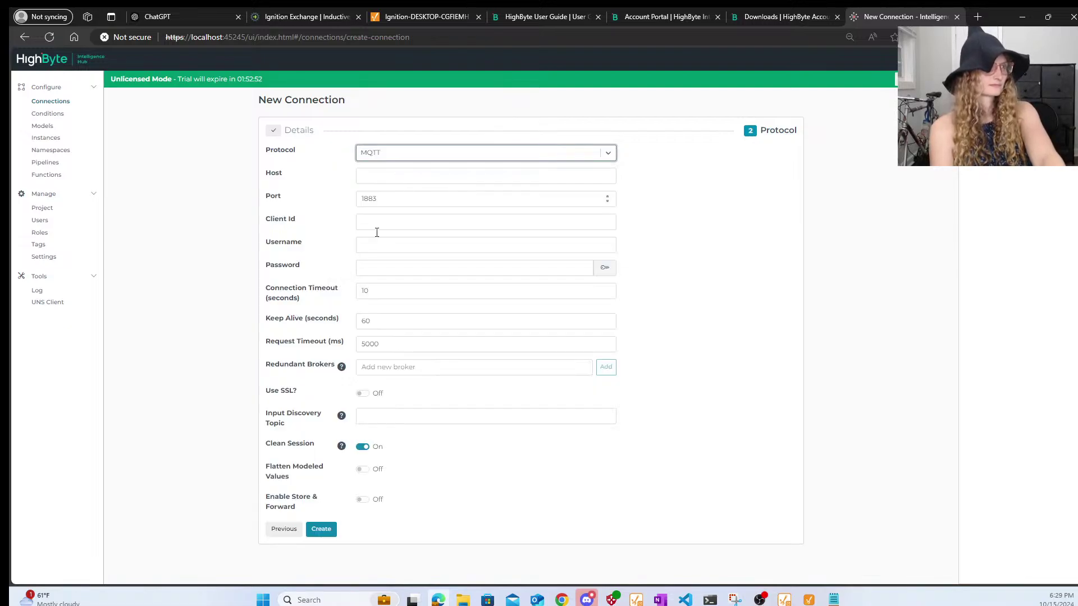
- Point the connection at host localhost, port 1885, and create and save it
left_click(399, 203)
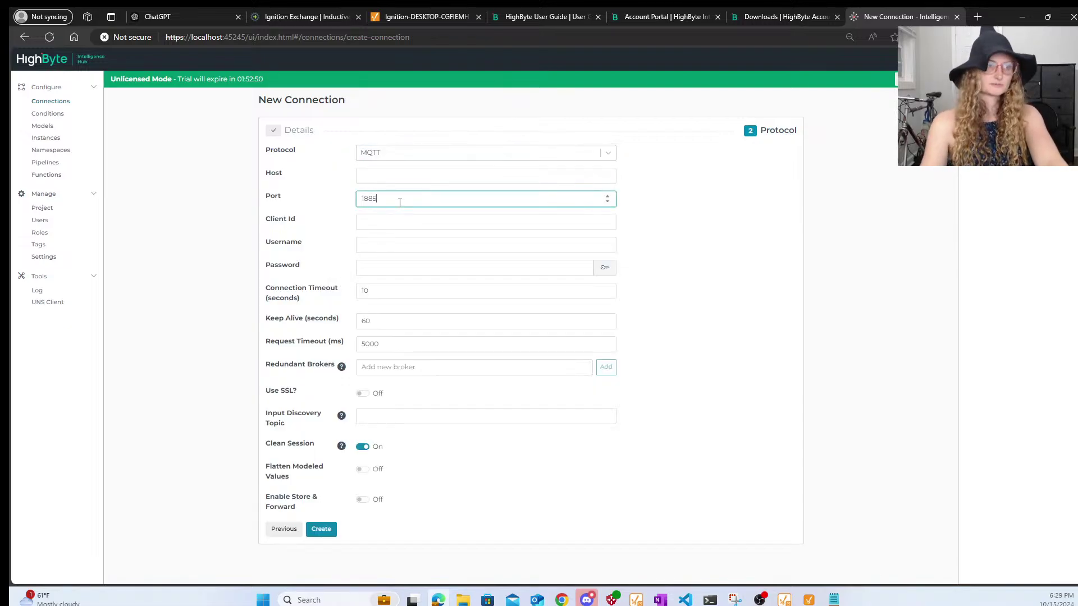
left_click(389, 174)
type("localhost")
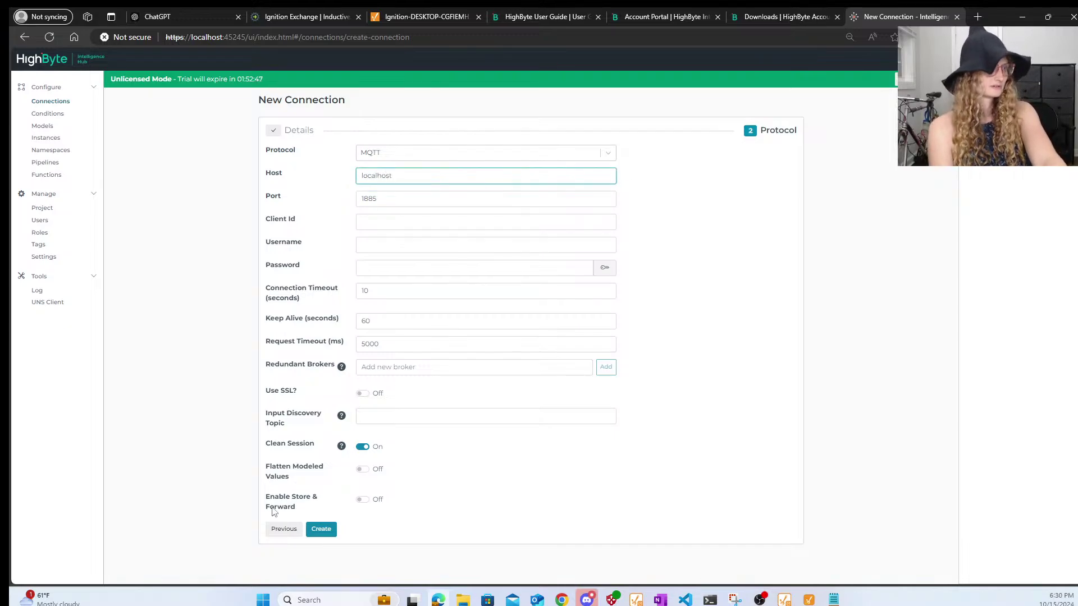
left_click(321, 529)
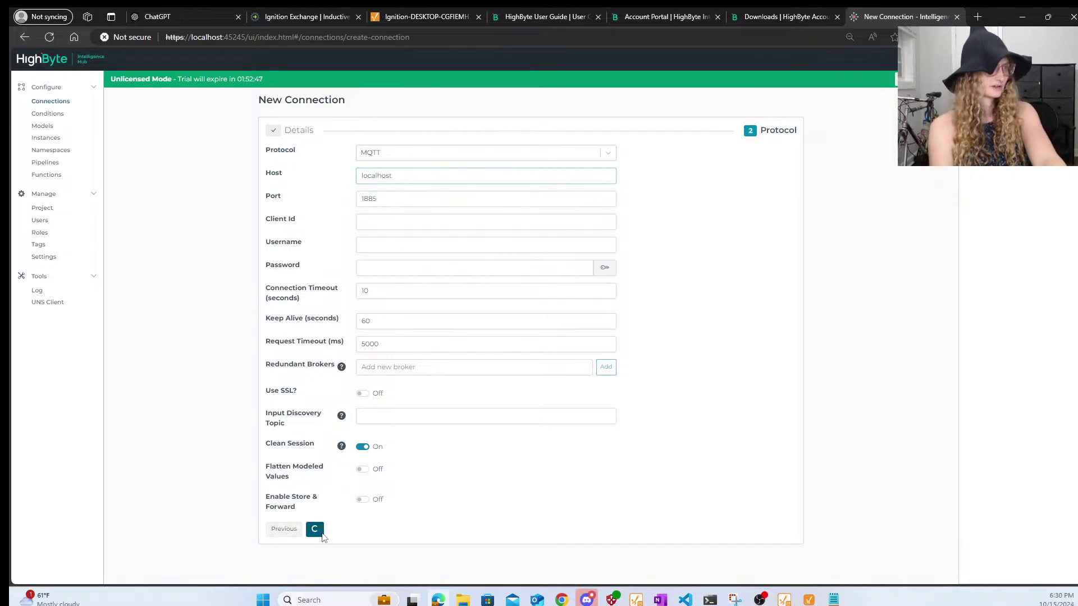
scroll(490, 411, "down", 3)
scroll(488, 409, "up", 4)
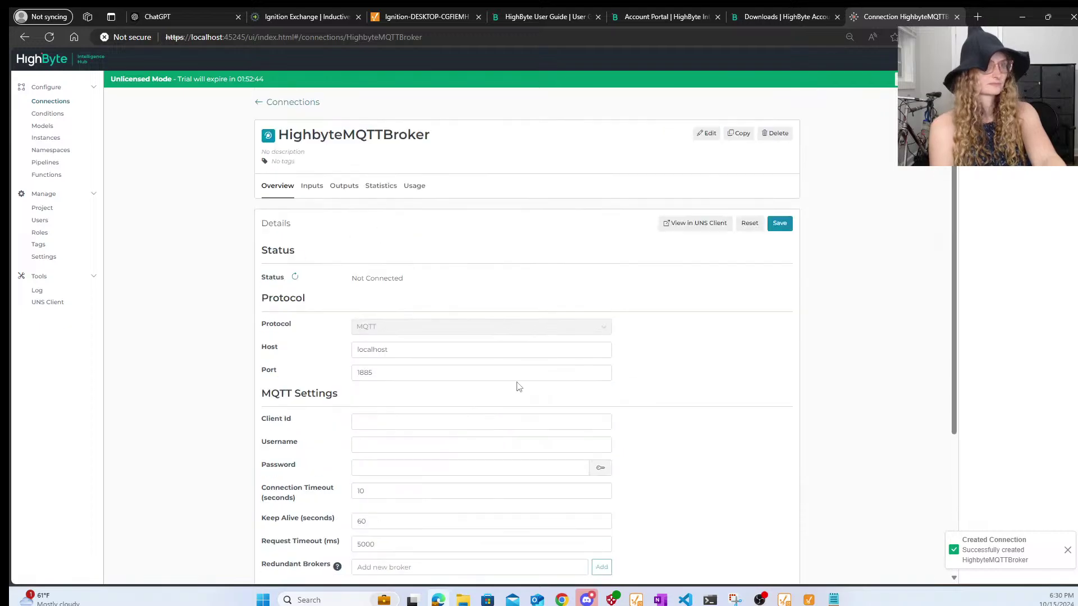
left_click(780, 224)
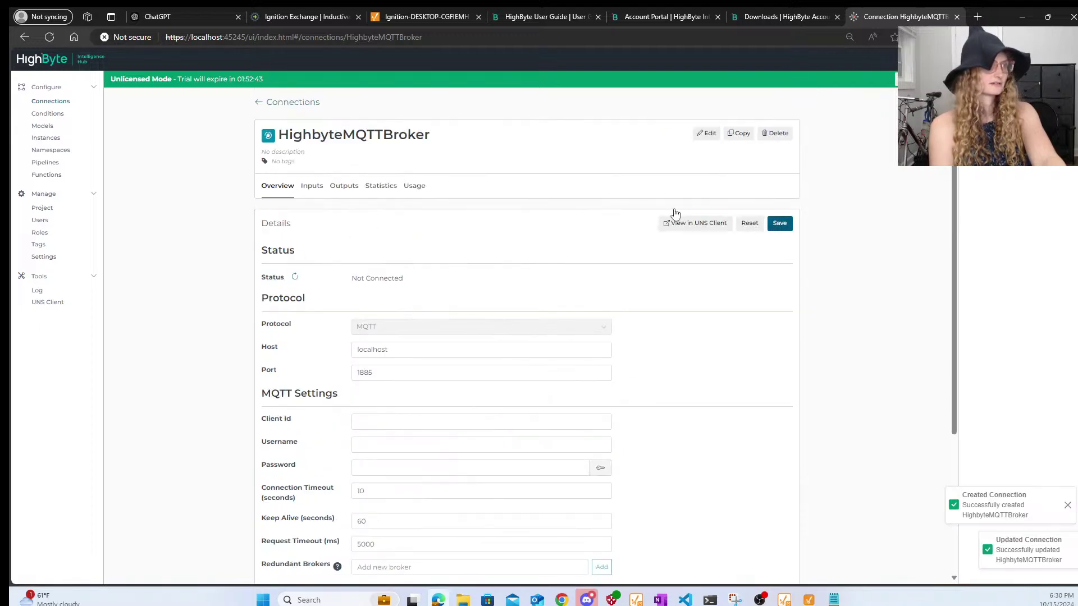
left_click(310, 186)
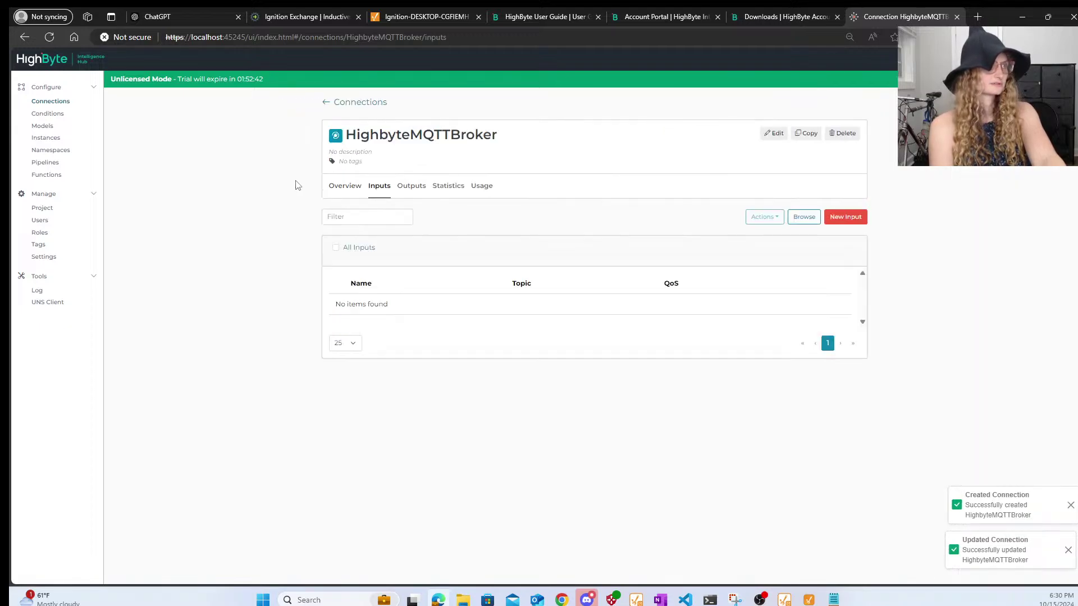
- Select HighbyteMQTTBroker in the UNS Client and connect to it
left_click(49, 303)
left_click(379, 124)
left_click(379, 125)
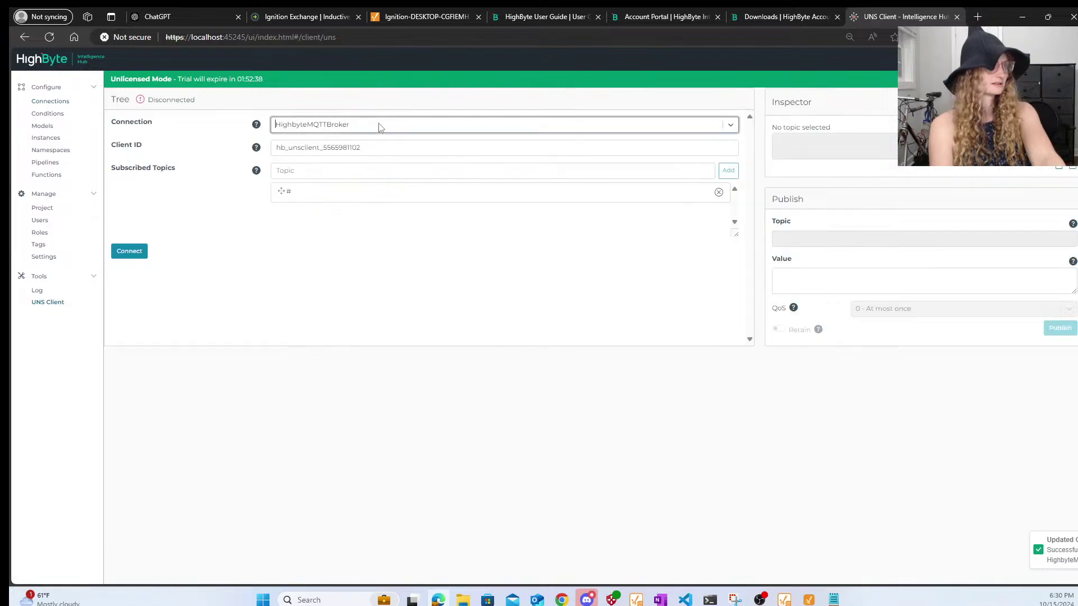
left_click(134, 251)
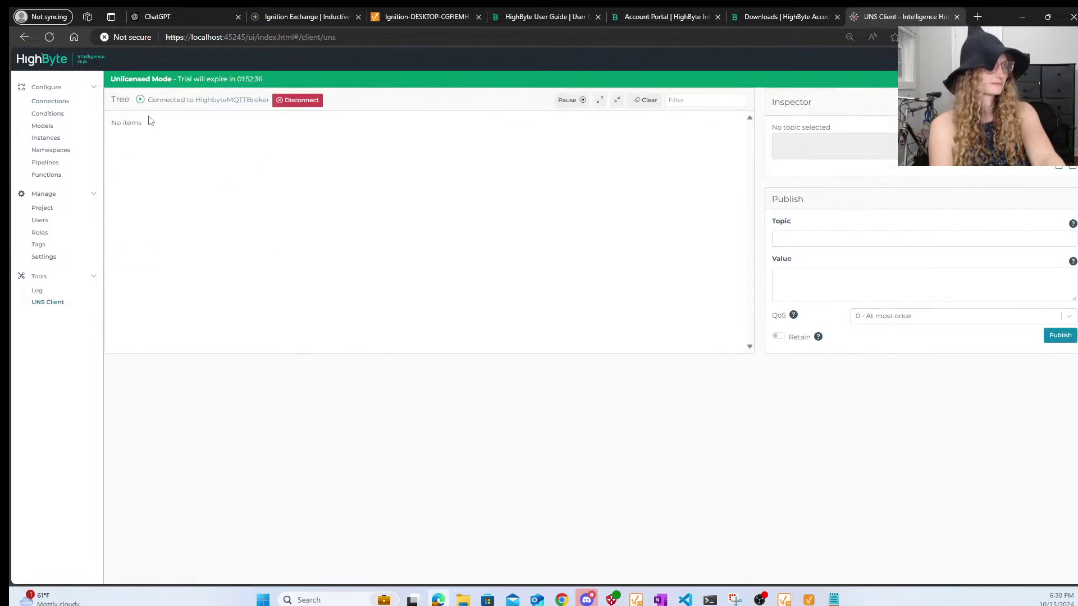
left_click(347, 596)
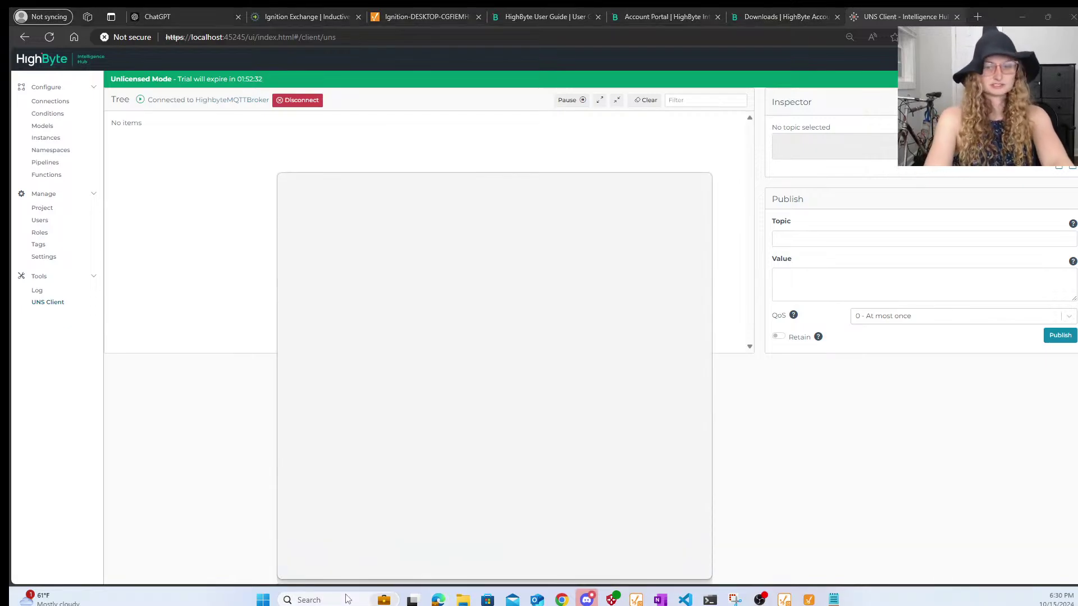
- Launch MQTT Explorer and connect to the local broker on port 1885
type("mqtt")
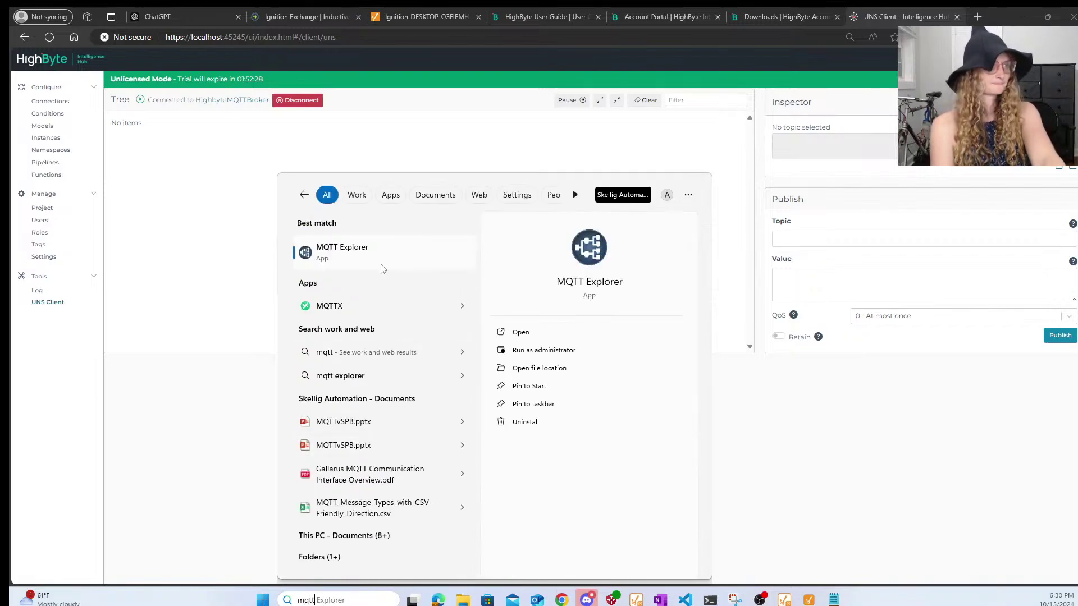
left_click(385, 249)
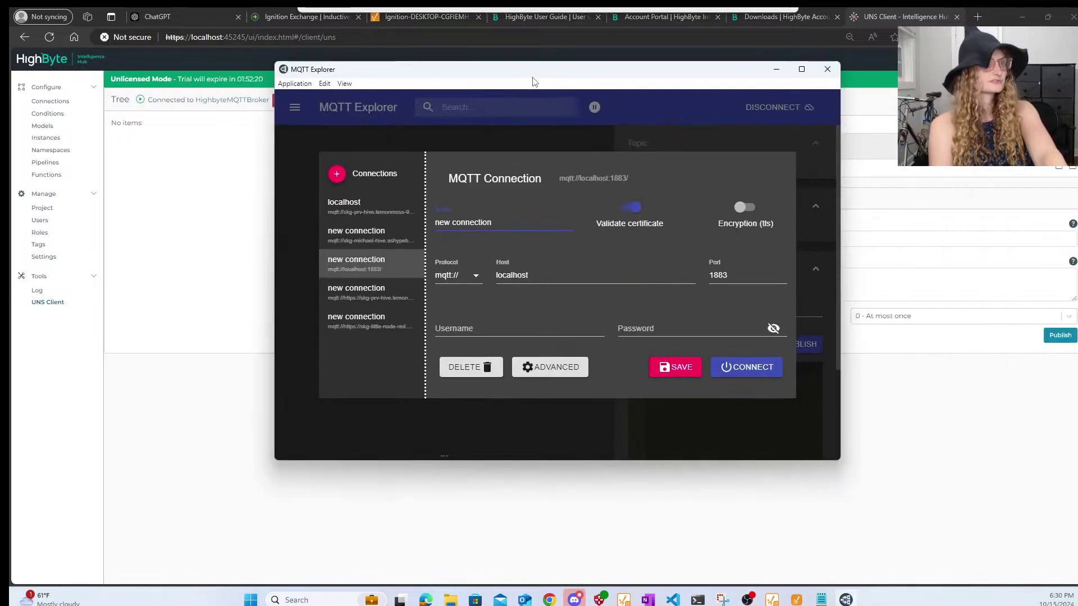
left_click(744, 277)
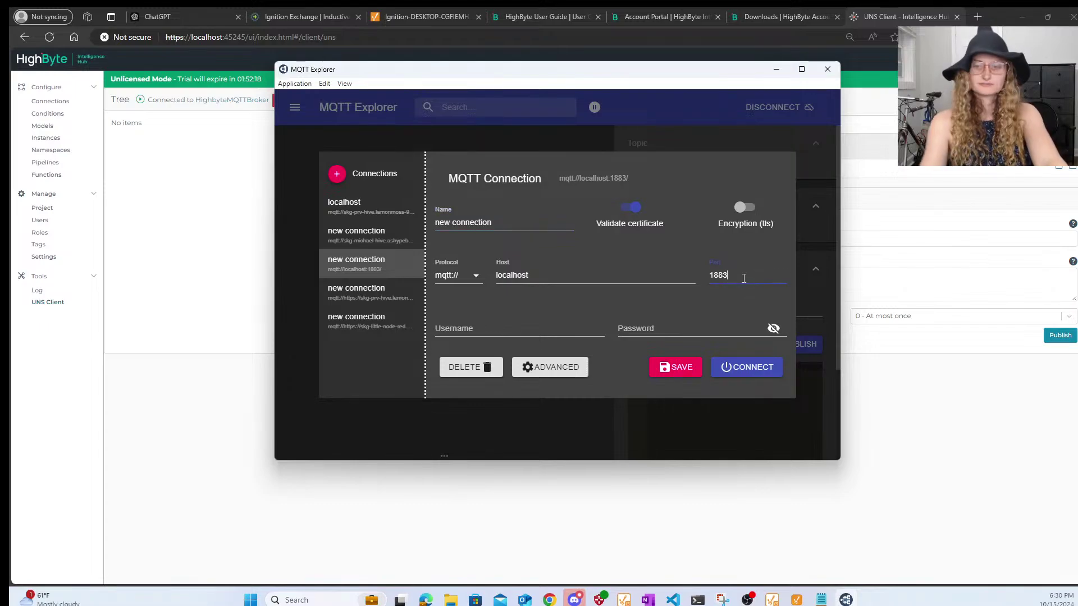
type("5")
left_click(678, 366)
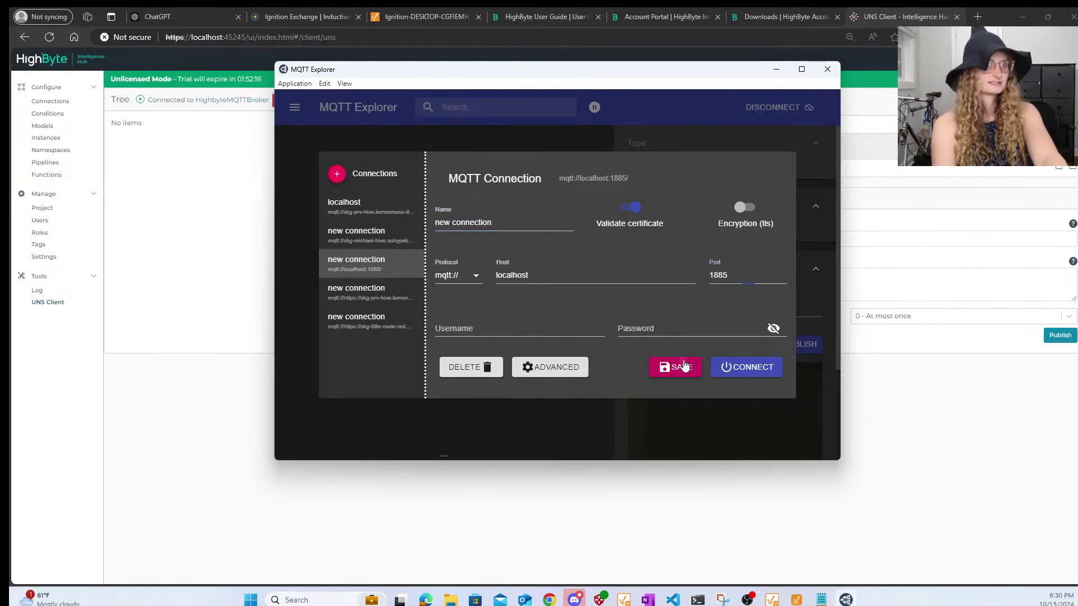
left_click(769, 368)
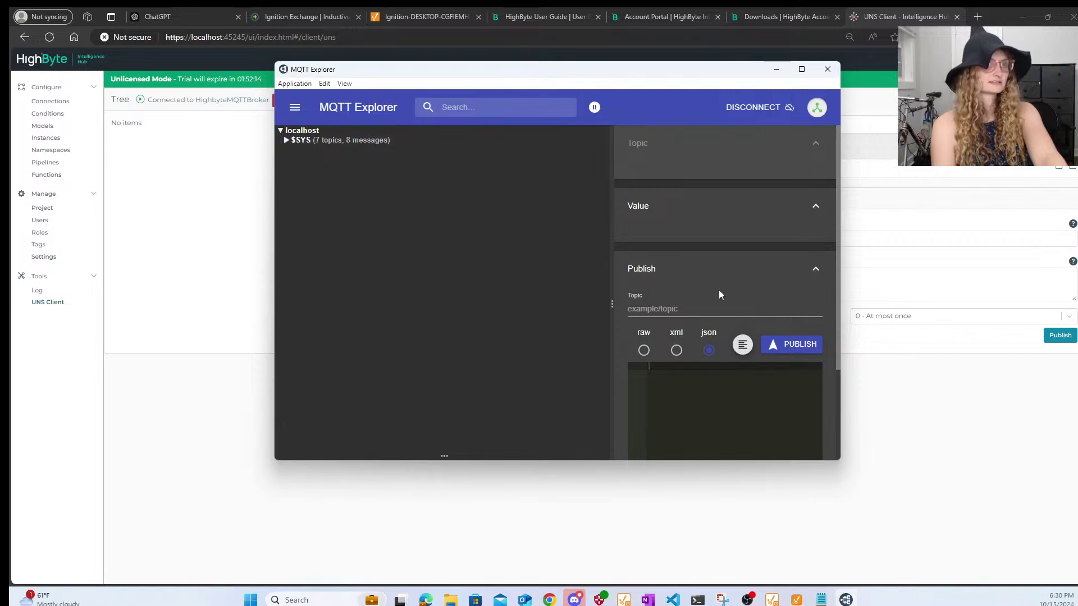
- Publish raw 'Hi Highbyte!' to Hello/World and view it in HighByte's UNS Client
left_click(661, 304)
type("h")
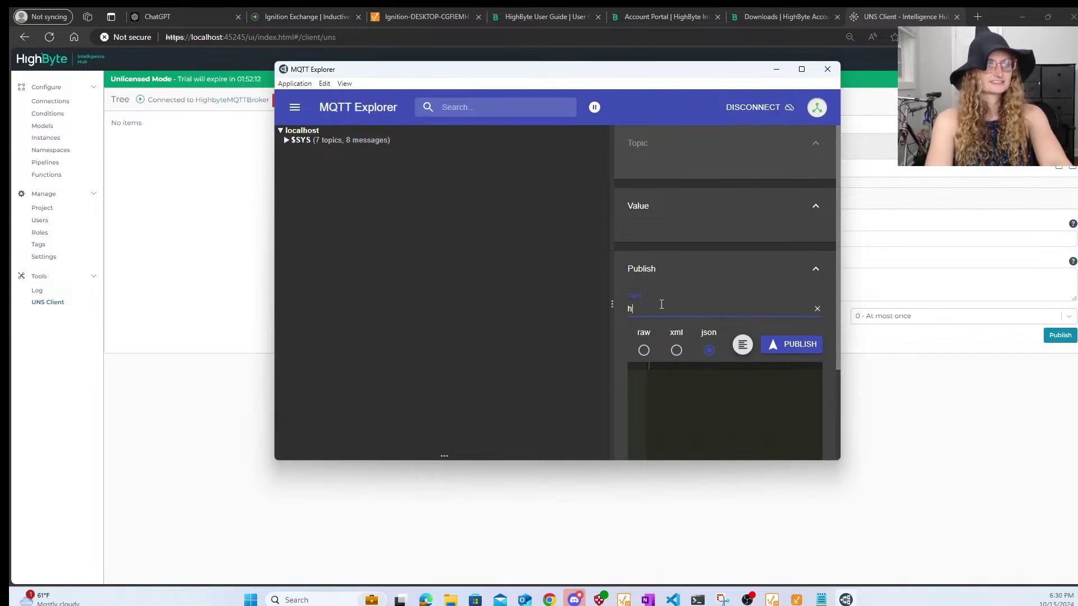
key("BackSpace")
type("Hello/Worl")
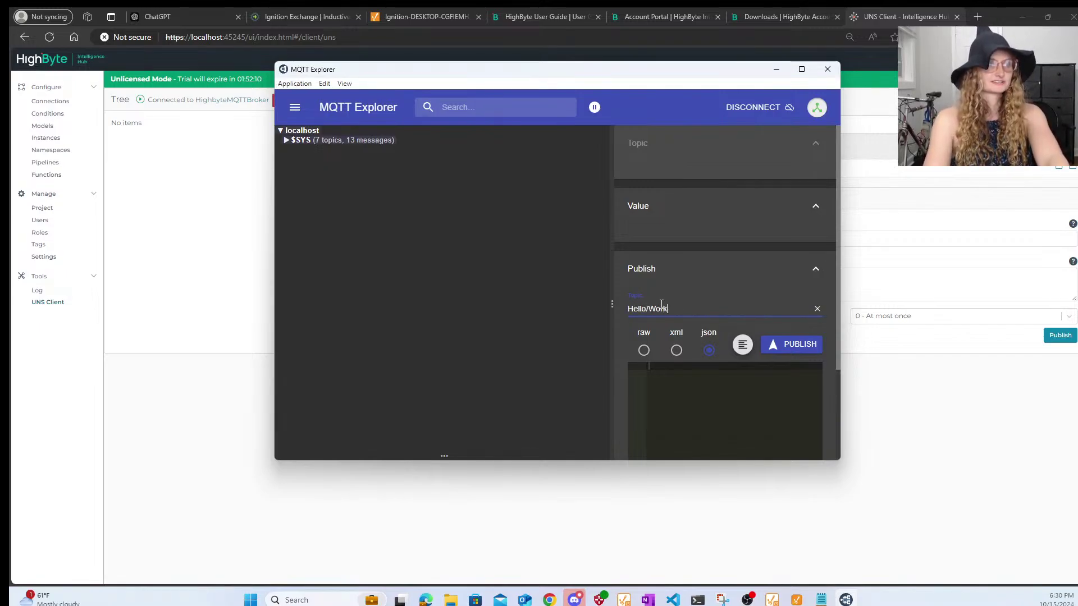
key("BackSpace")
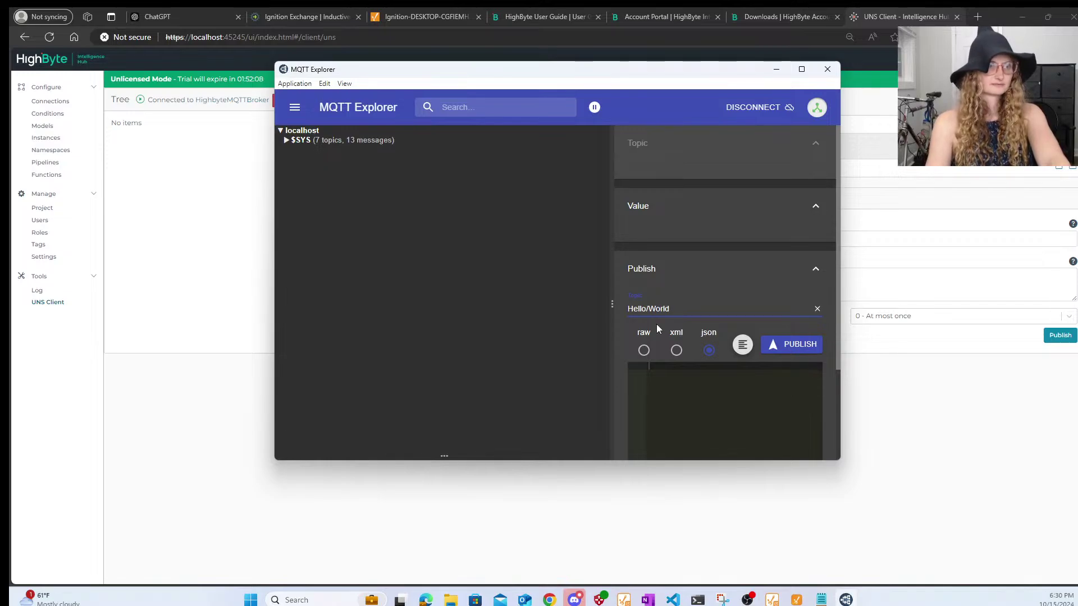
left_click(644, 350)
left_click(662, 363)
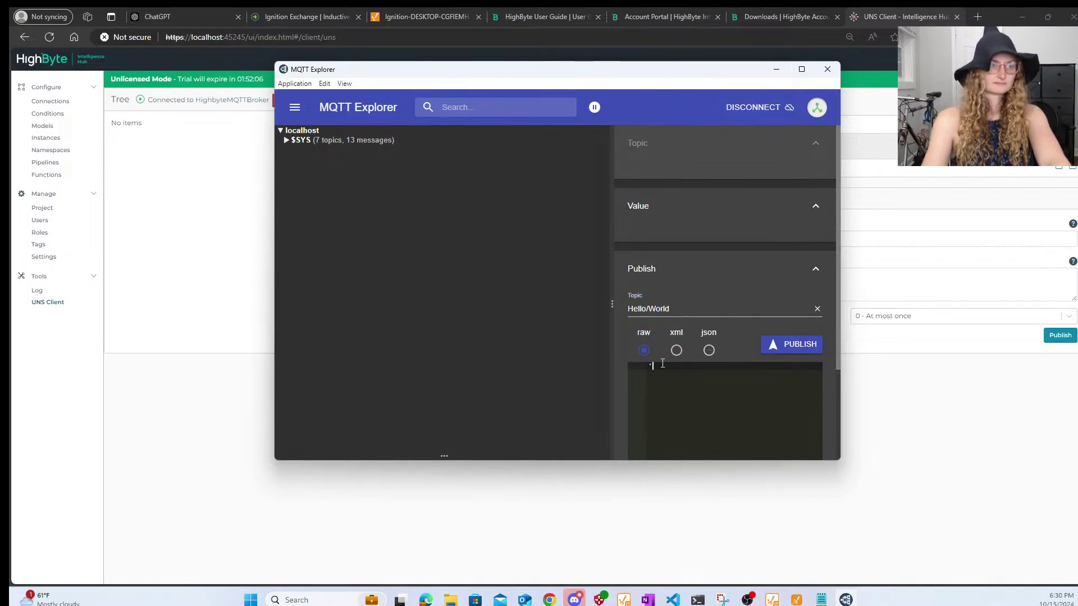
type("'Hi Highbyte!")
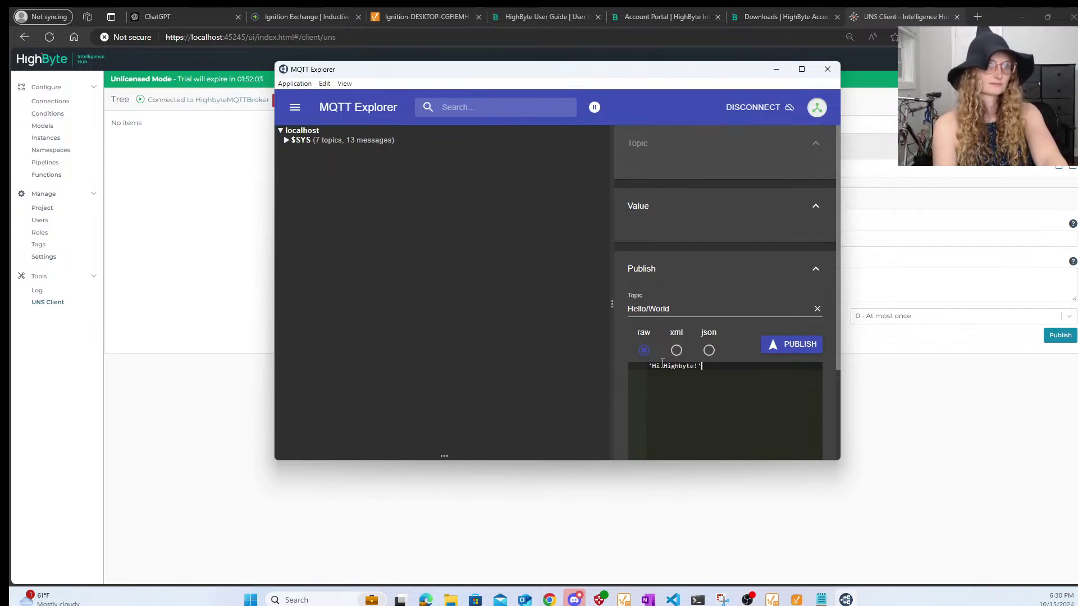
left_click(774, 346)
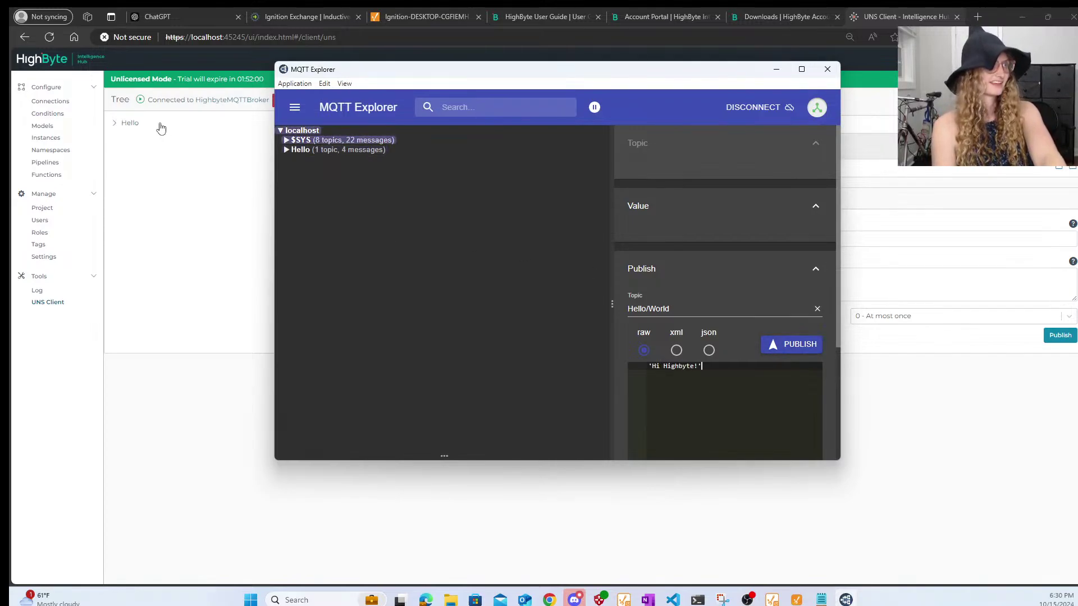
left_click(123, 133)
left_click(135, 135)
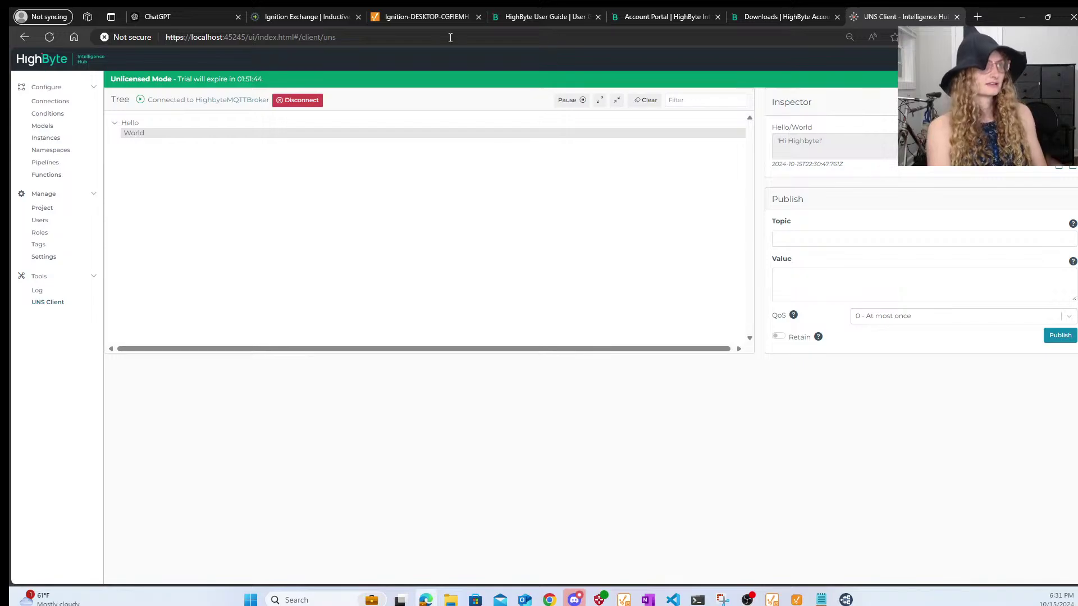
- Start a new MQTT server HighbyteServer with URL localhost:1885 in the Default server set
left_click(410, 17)
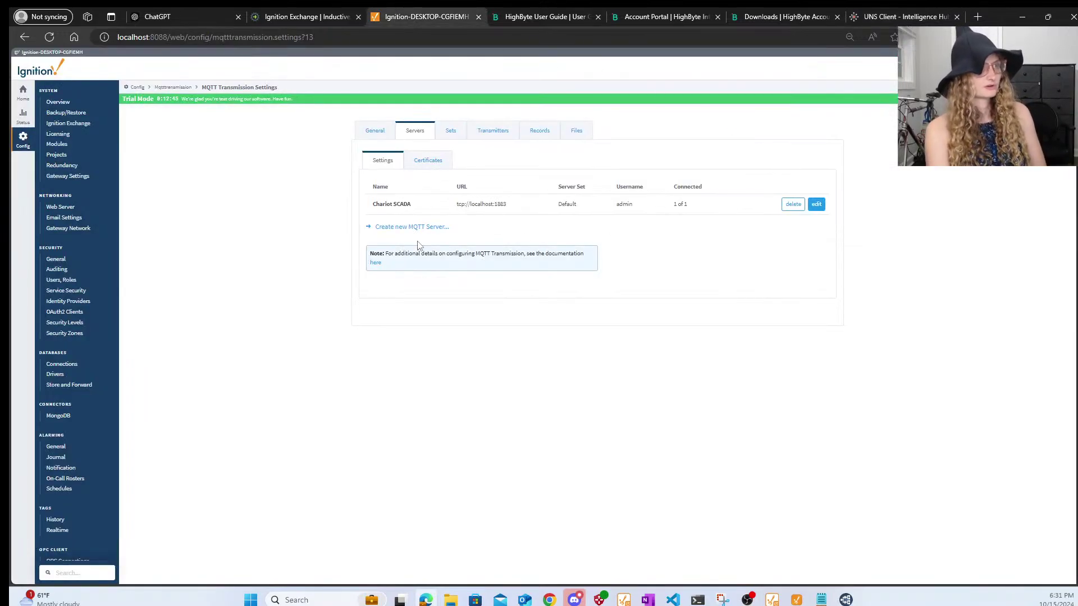
left_click(402, 225)
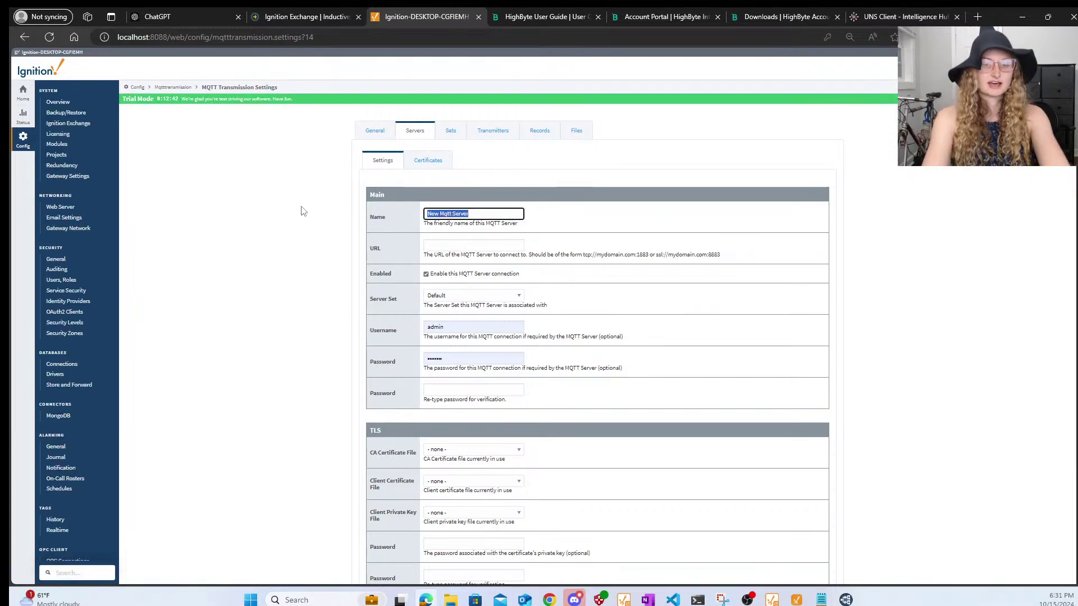
type("HighbyteServer")
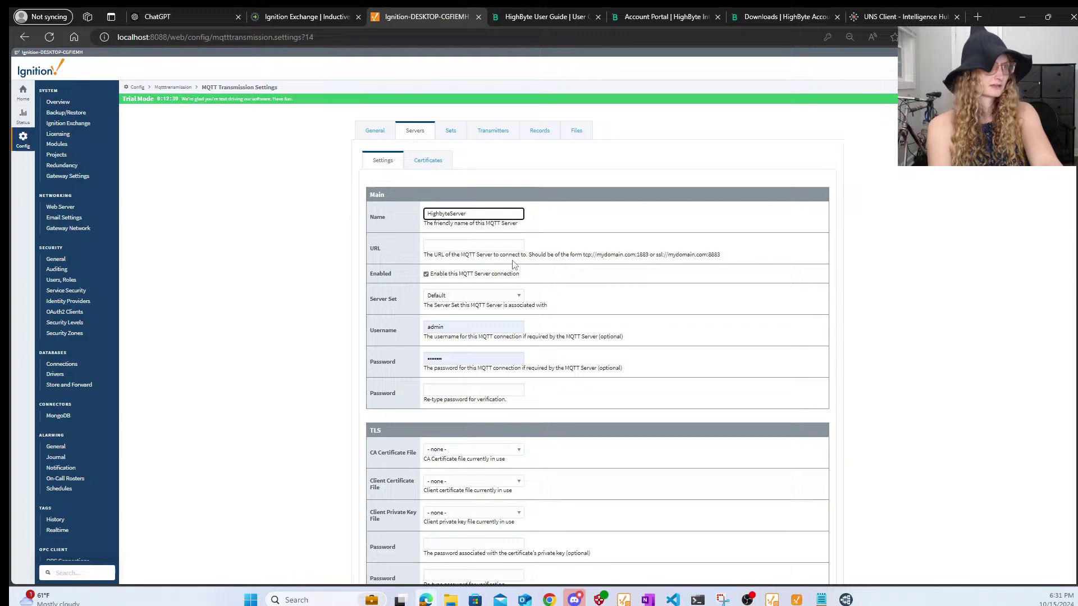
left_click(474, 245)
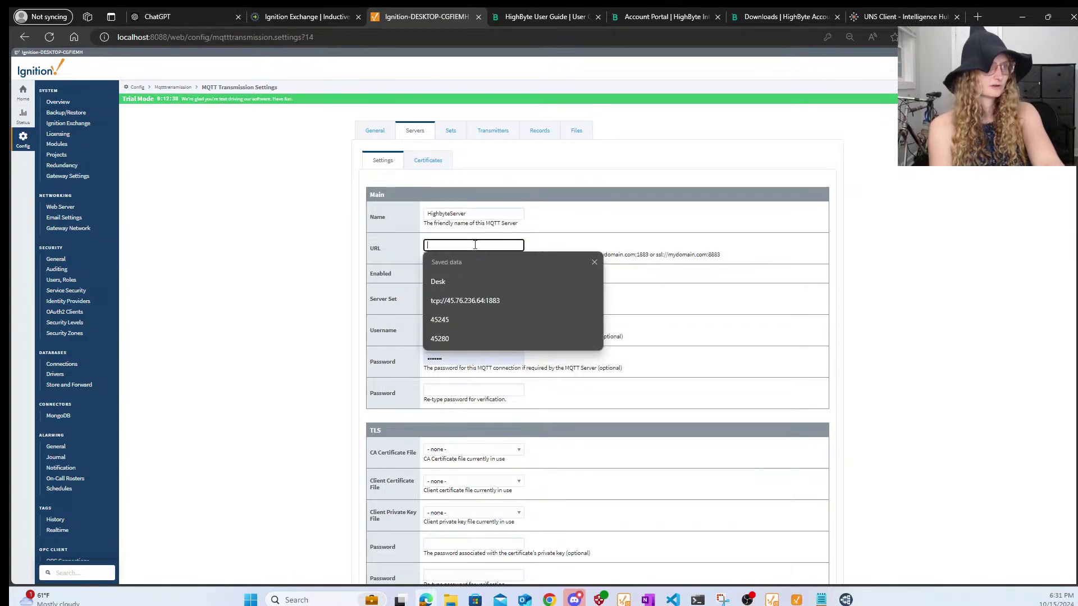
type("localhost")
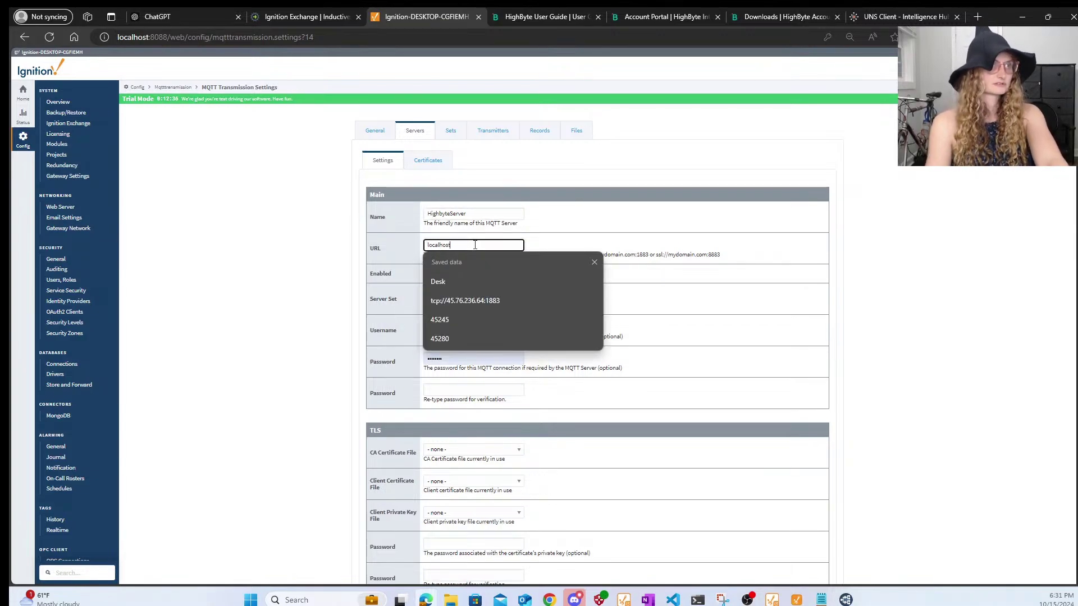
left_click(659, 253)
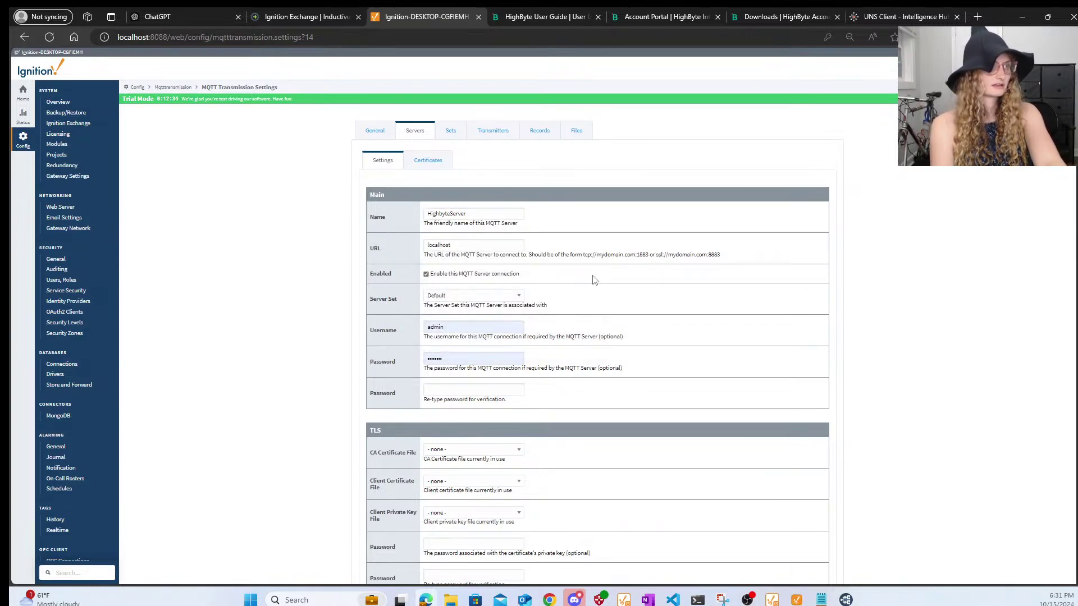
left_click(503, 245)
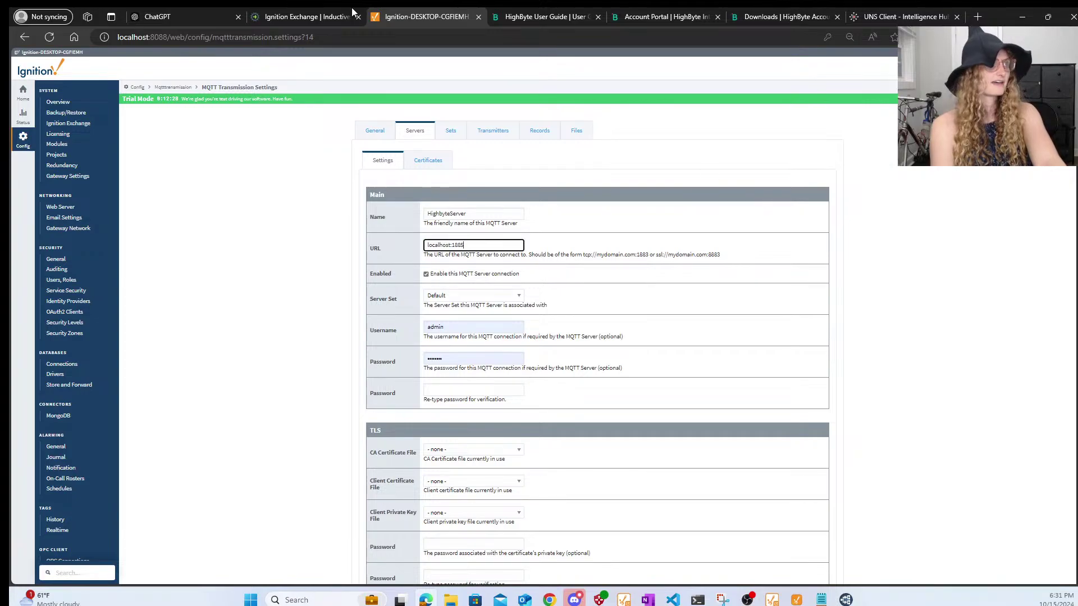
left_click(900, 16)
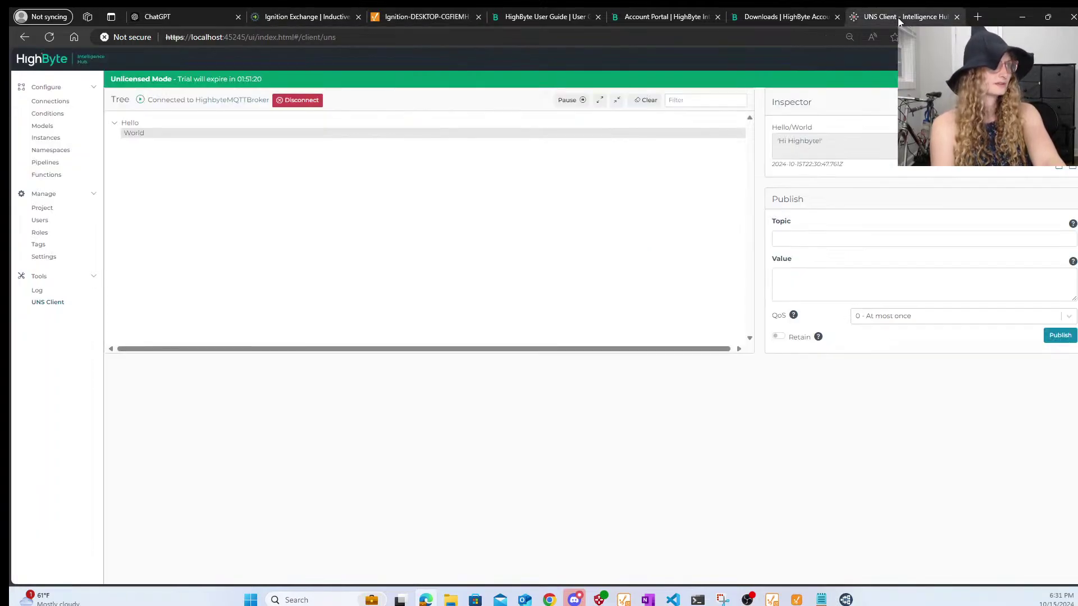
left_click(426, 18)
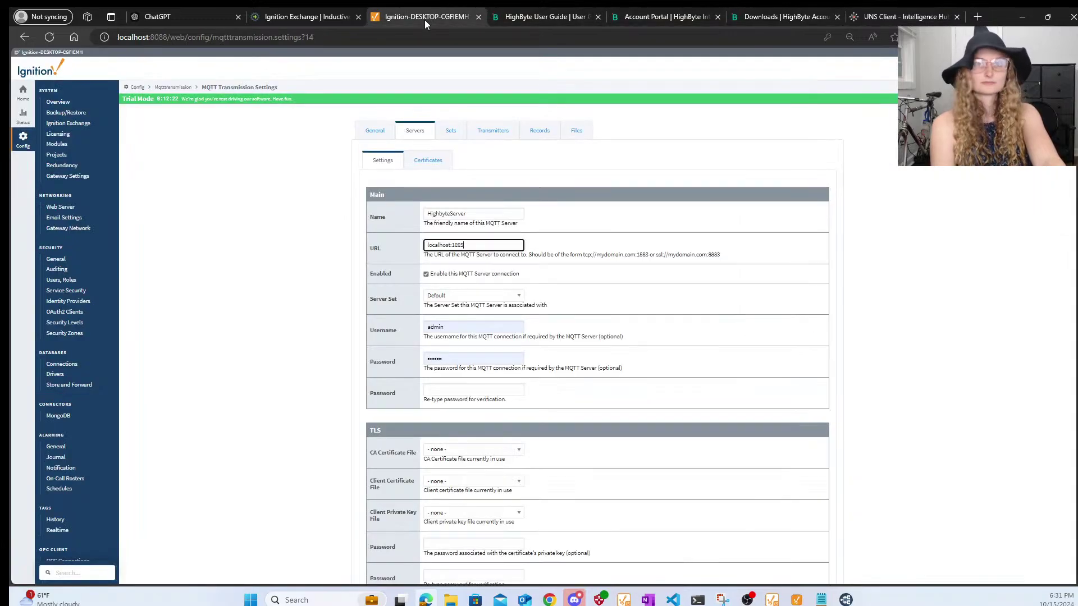
left_click(603, 255)
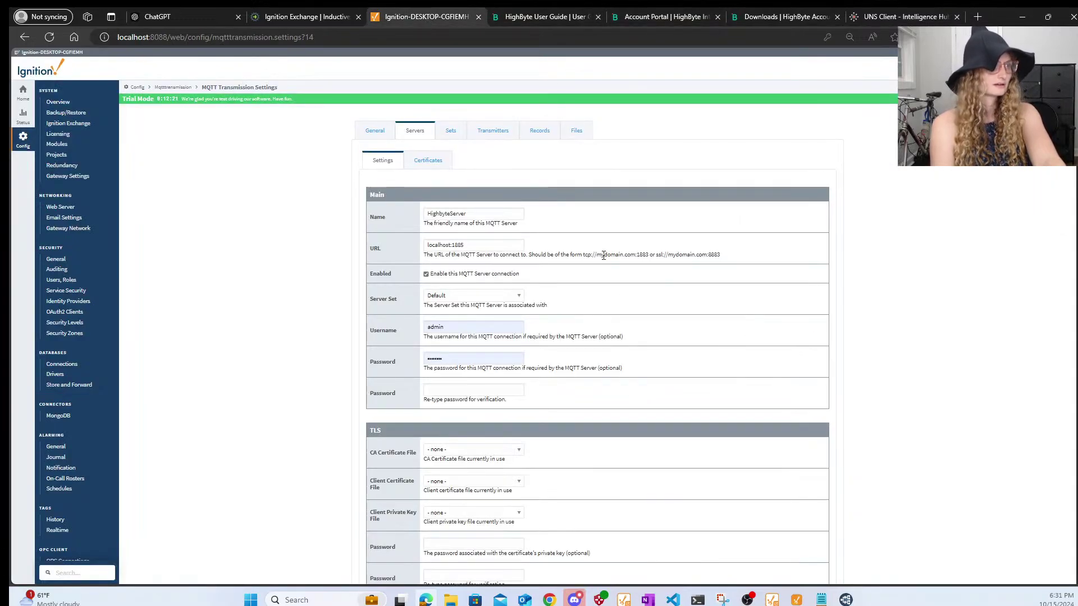
left_click(486, 301)
left_click(486, 301)
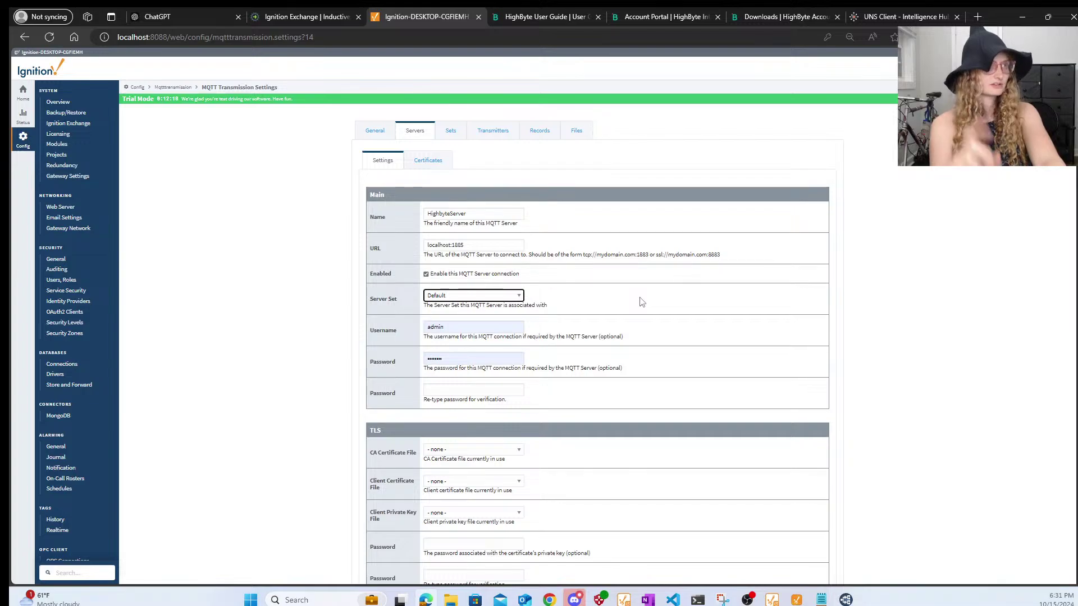
- After failed create attempts, clear the password and prefix the URL with tcp://
scroll(621, 349, "down", 6)
left_click(597, 351)
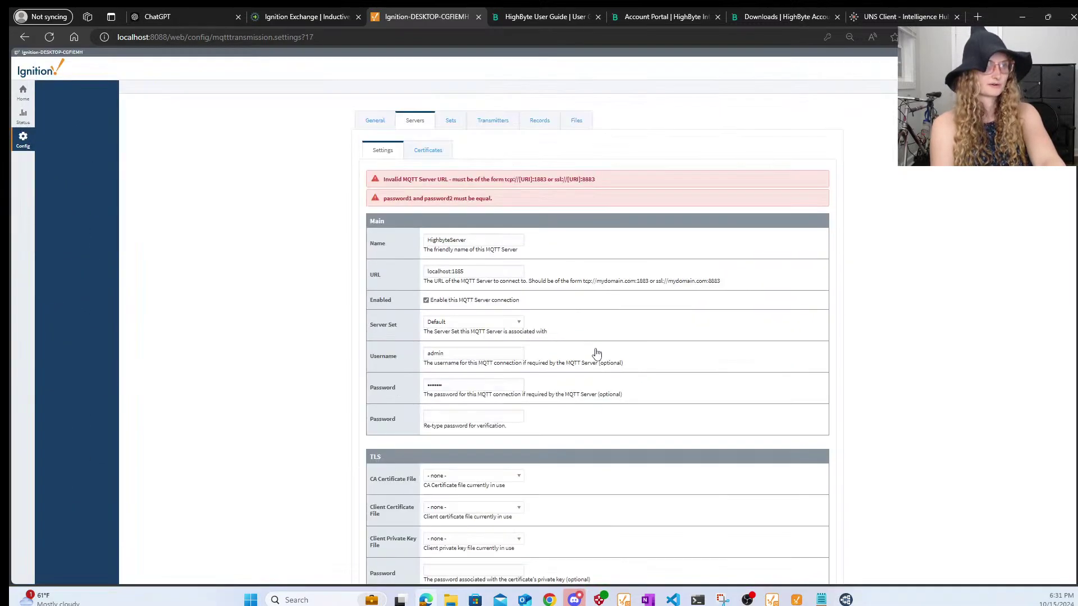
double_click(458, 395)
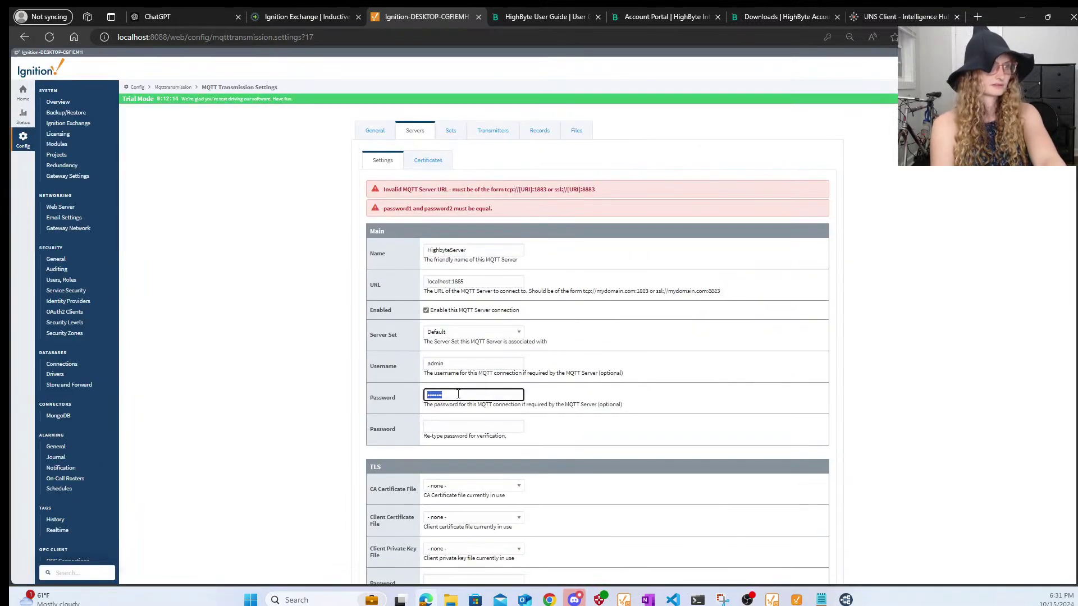
key("BackSpace")
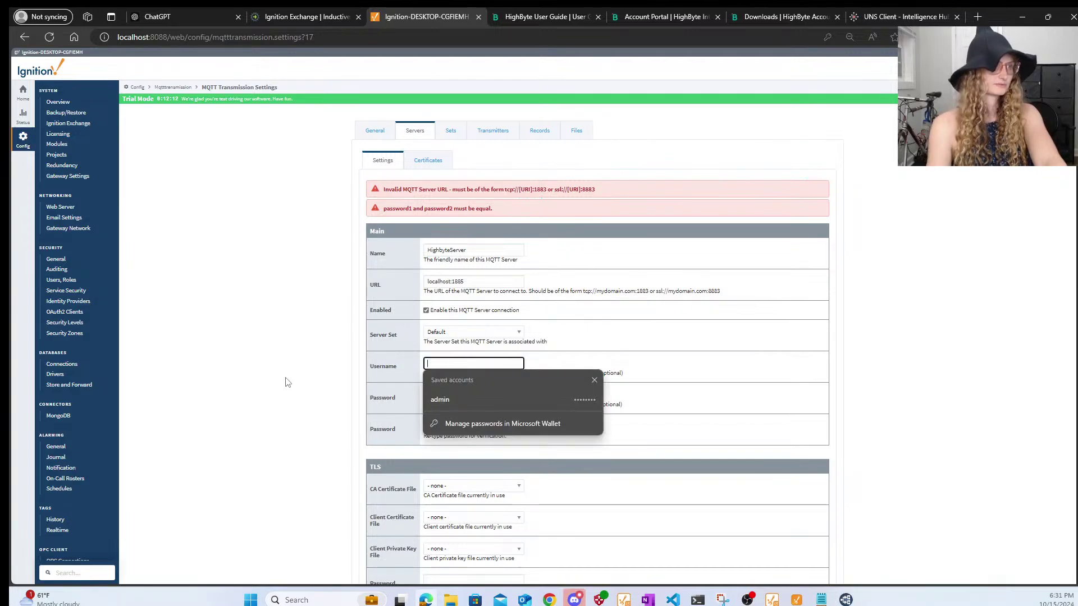
scroll(719, 323, "down", 6)
left_click(617, 387)
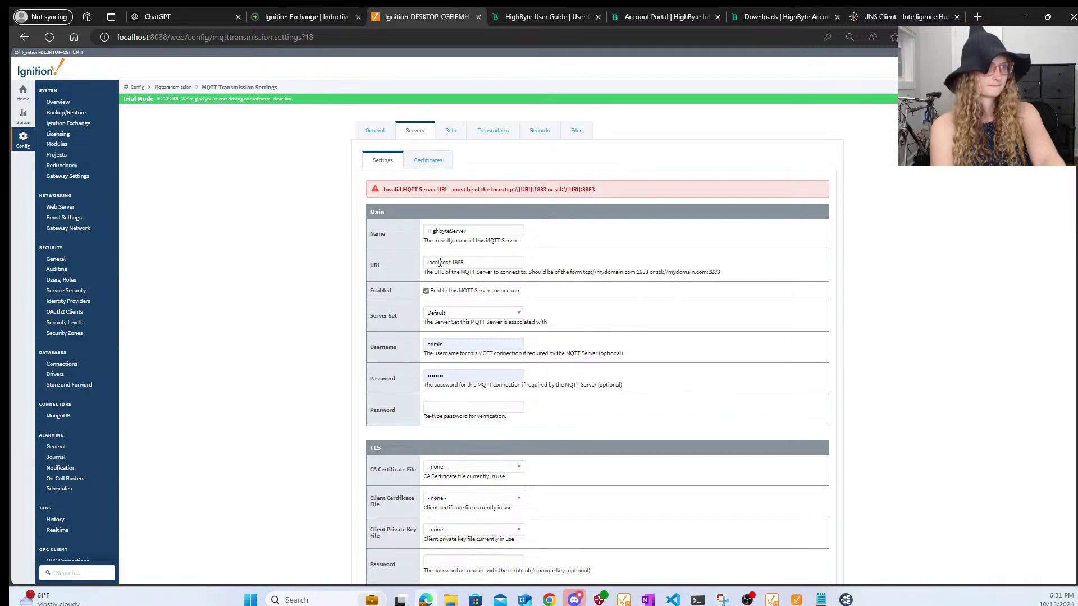
left_click(430, 262)
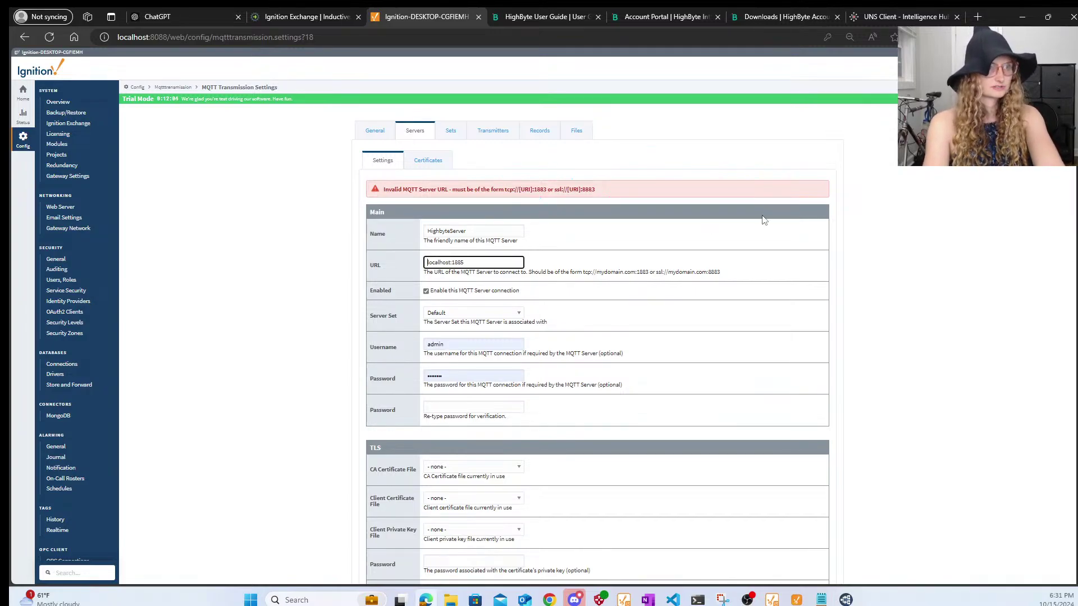
type("tc")
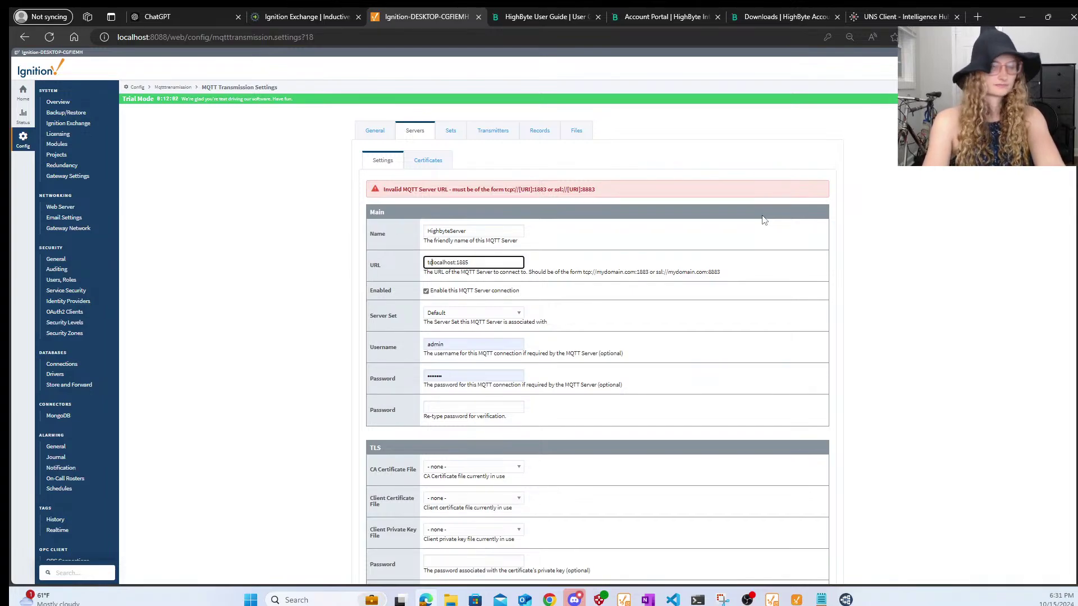
type("p://")
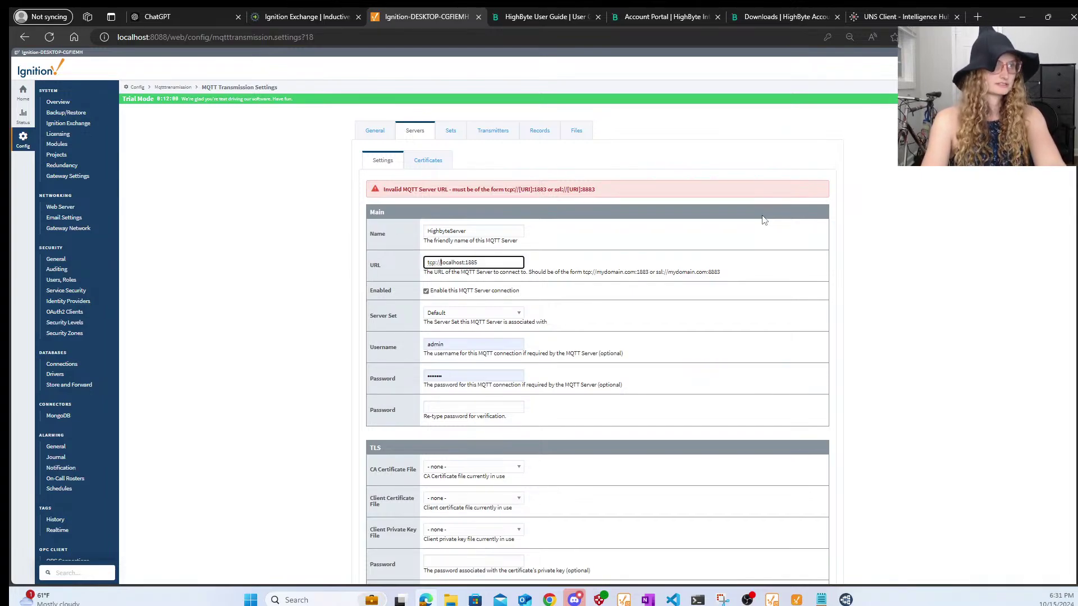
scroll(775, 325, "down", 10)
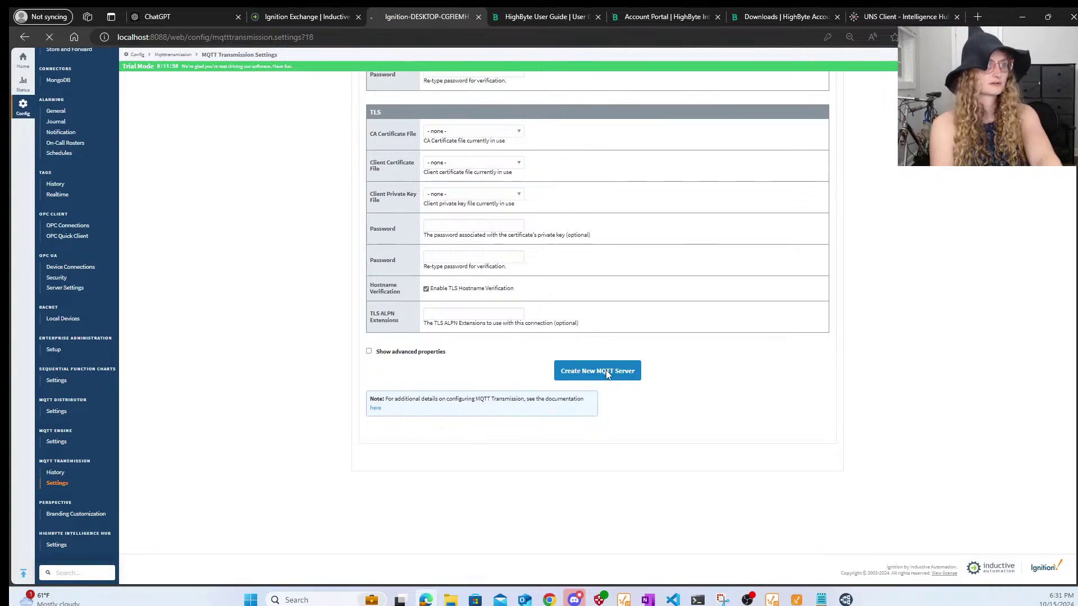
left_click(605, 370)
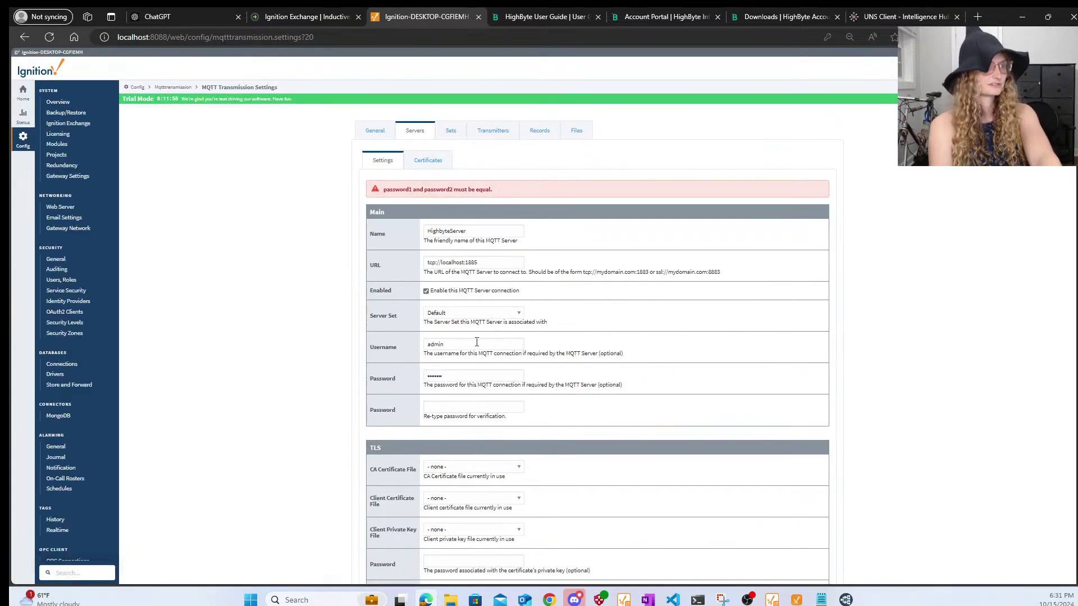
- Rework the credentials, trying username admin, then clearing the password entries
left_click(477, 342)
key("ctrl+a")
key("BackSpace")
left_click(761, 355)
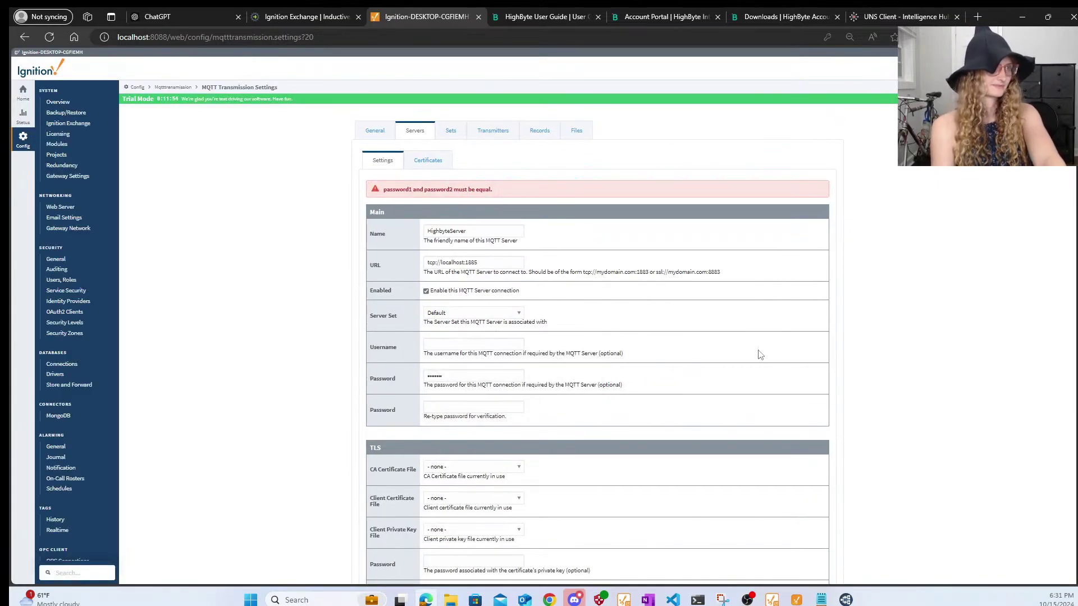
left_click(452, 346)
type("admin")
key("Tab")
type("p")
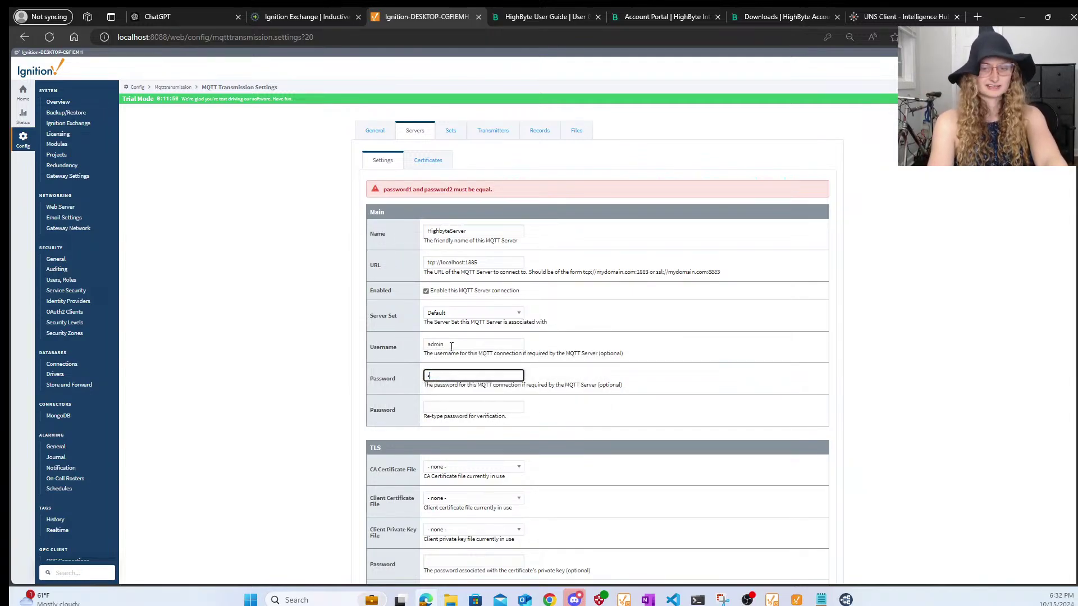
key("Tab")
type("p")
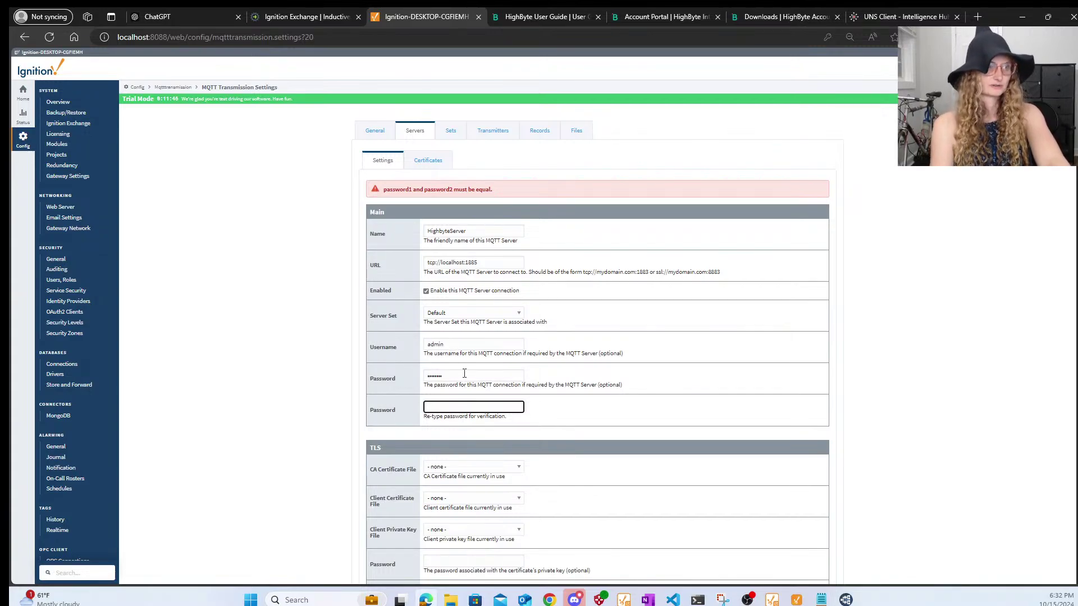
left_click_drag(464, 374, 363, 377)
key("BackSpace")
- Clear the username too and create HighbyteServer at tcp://localhost:1885 without credentials
left_click(453, 346)
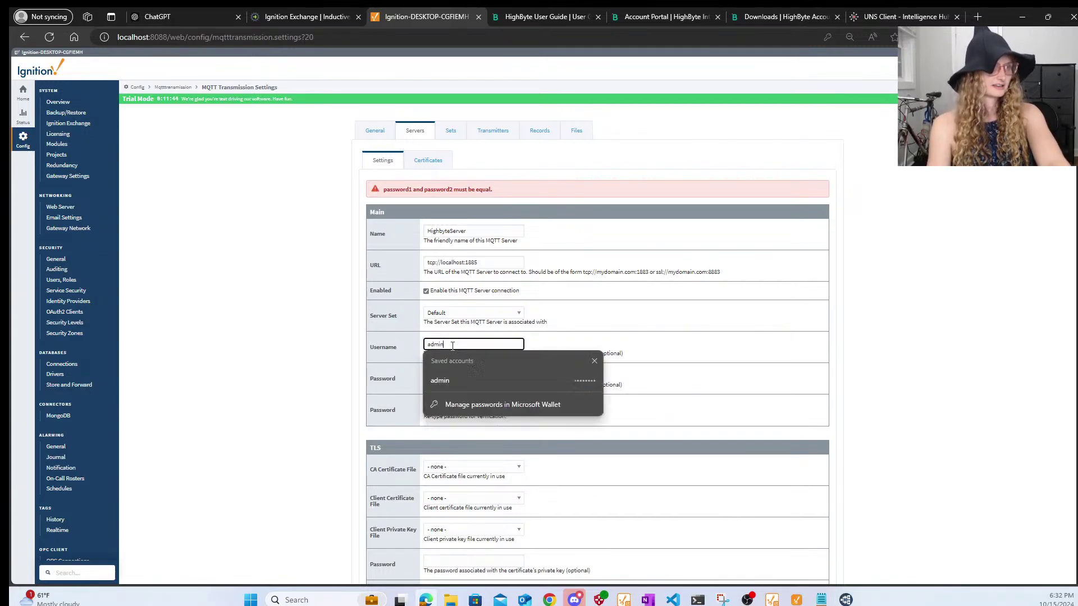
left_click_drag(452, 346, 385, 342)
key("BackSpace")
right_click(796, 382)
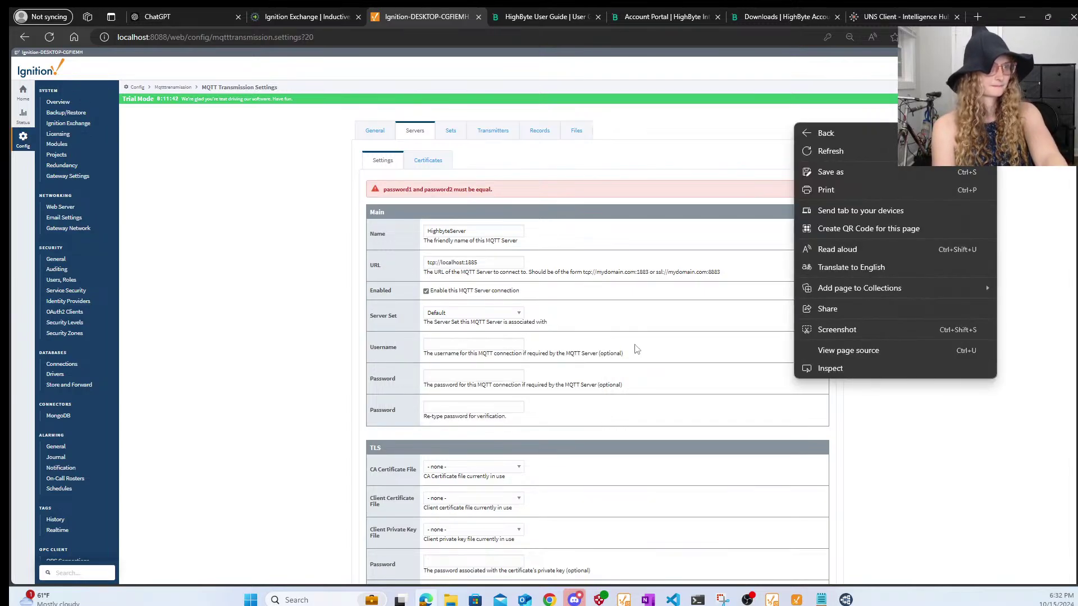
left_click(635, 350)
scroll(494, 344, "down", 5)
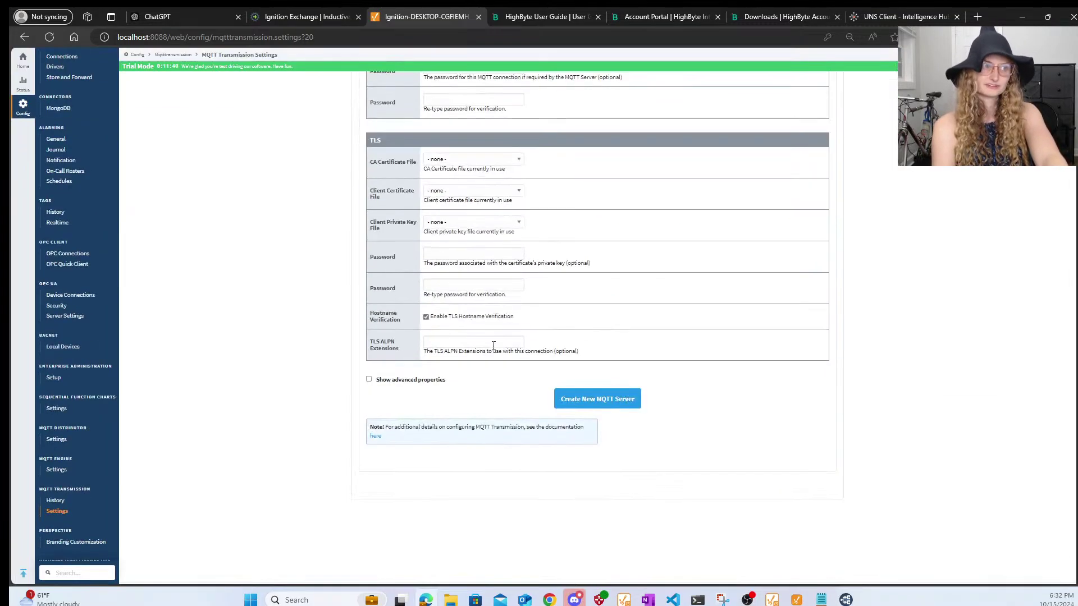
left_click(608, 408)
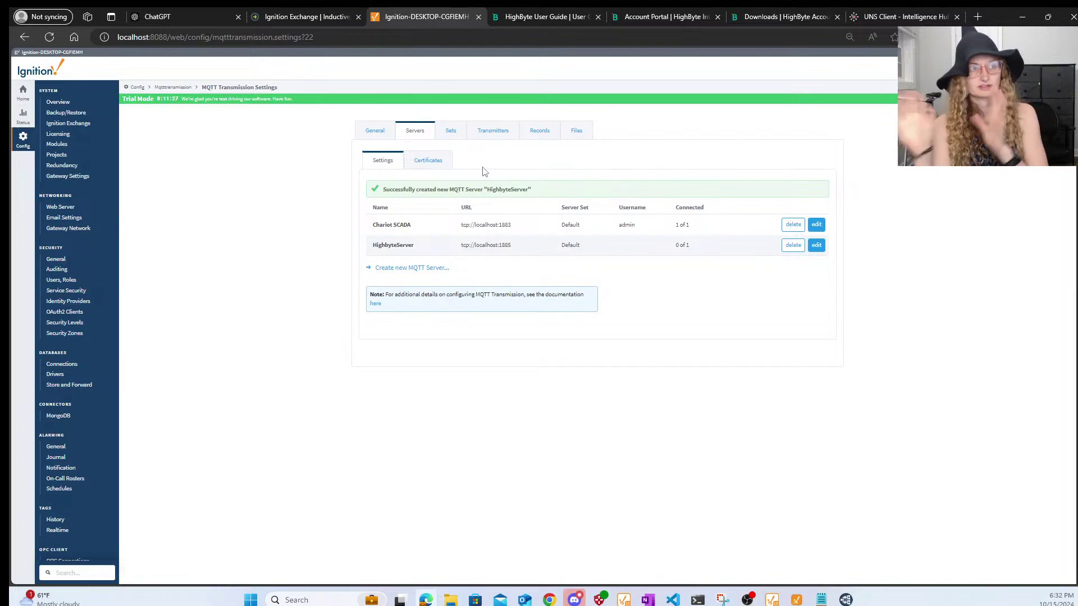
- Create a new MQTT server set named Rockwell
left_click(452, 134)
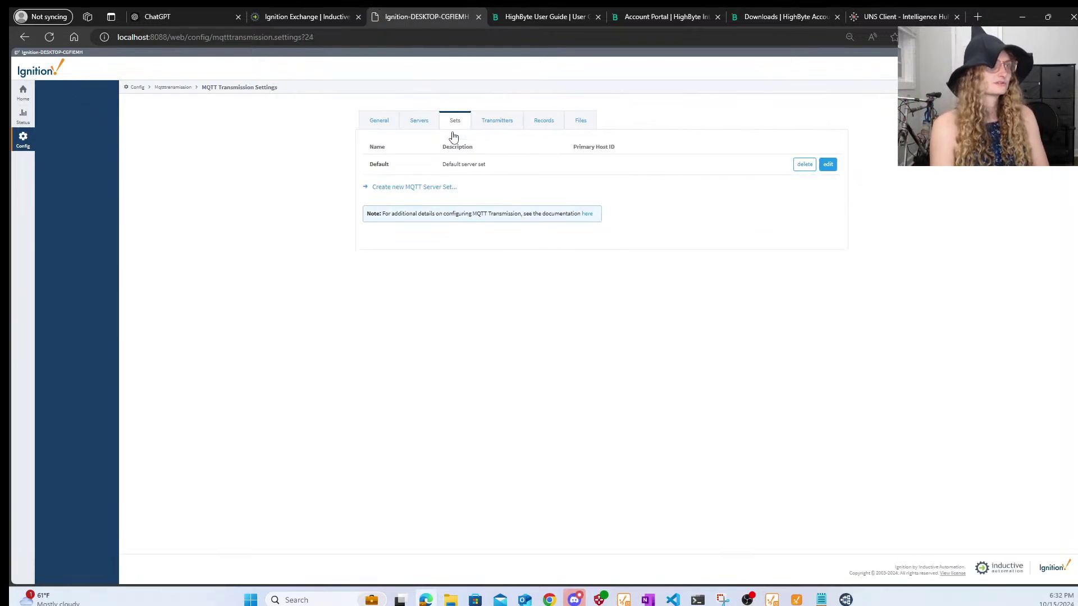
left_click(385, 189)
left_click_drag(466, 194, 393, 186)
double_click(418, 184)
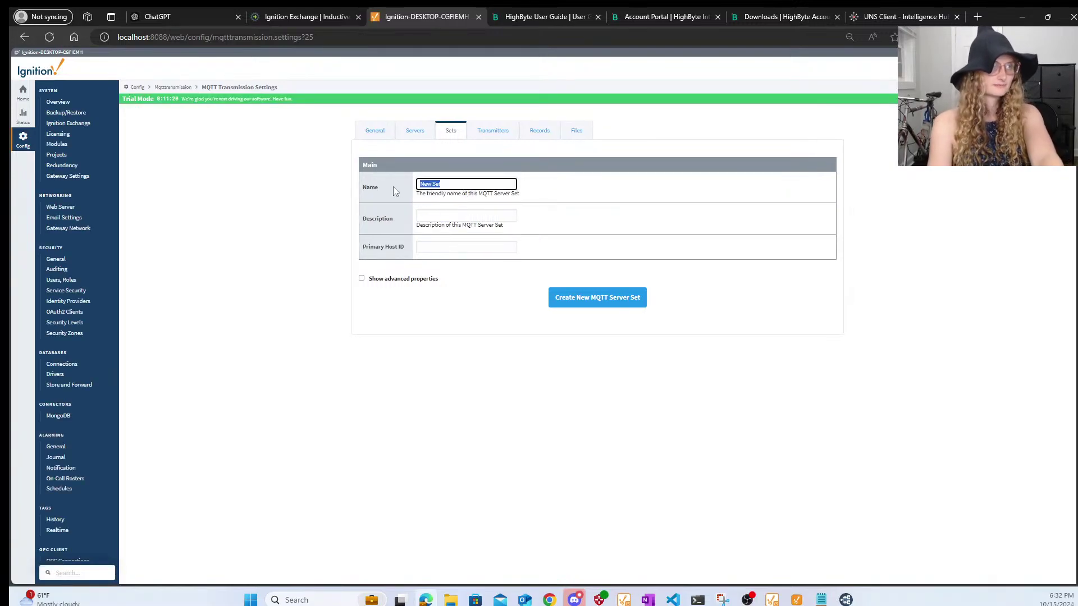
type("Rockwell")
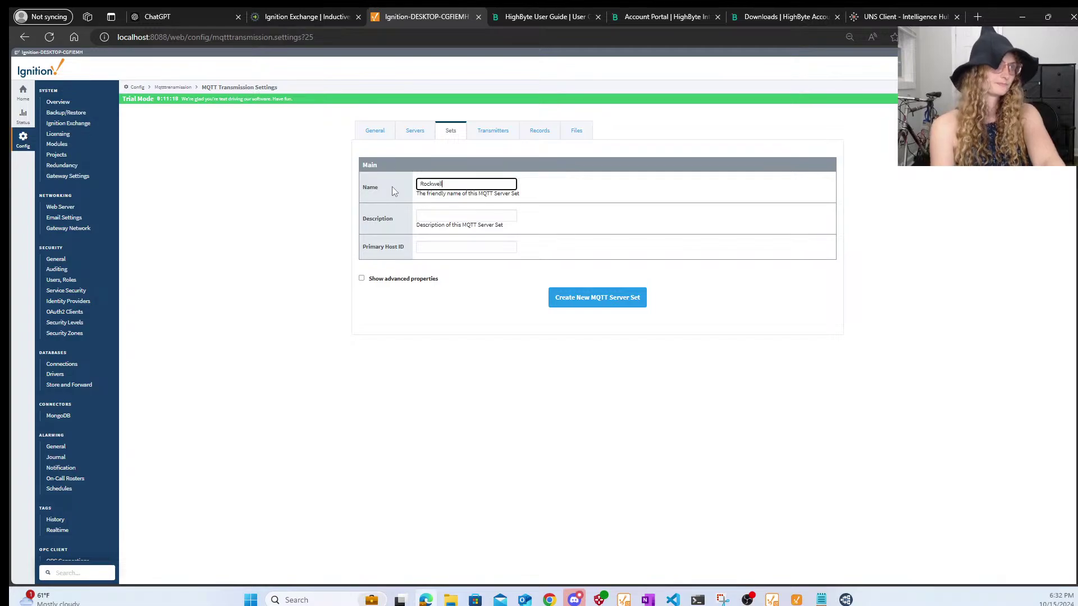
left_click(608, 298)
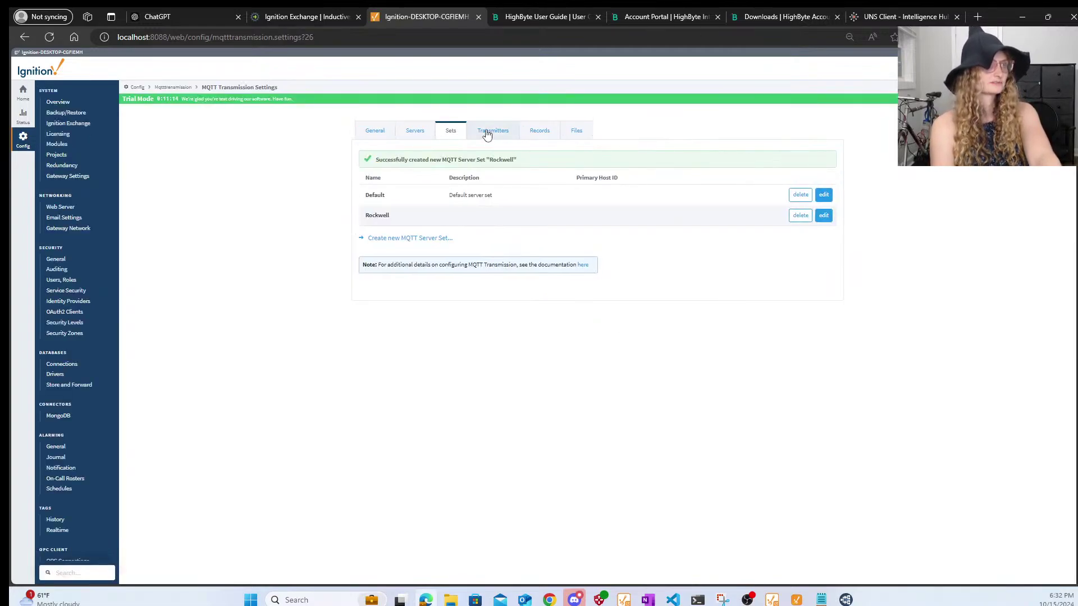
- Move HighbyteServer into the Rockwell server set and save it
left_click(487, 135)
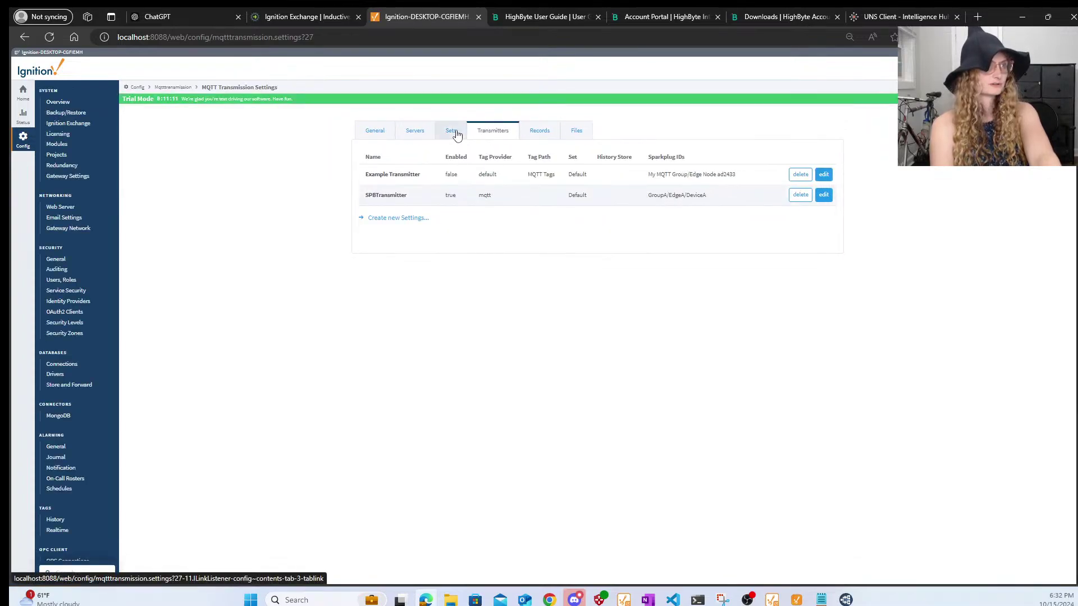
left_click(376, 135)
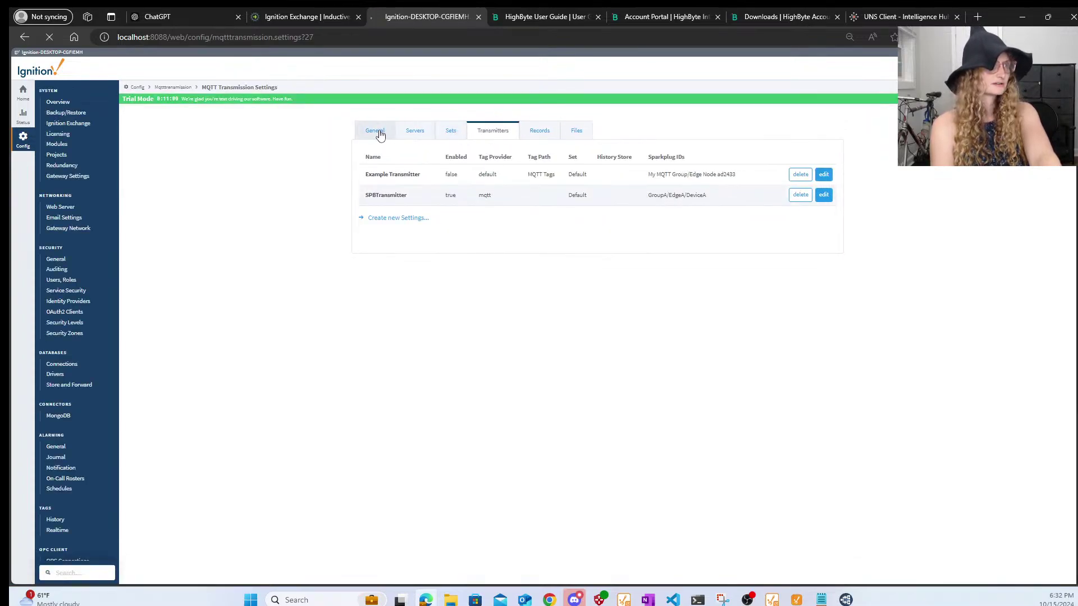
left_click(414, 140)
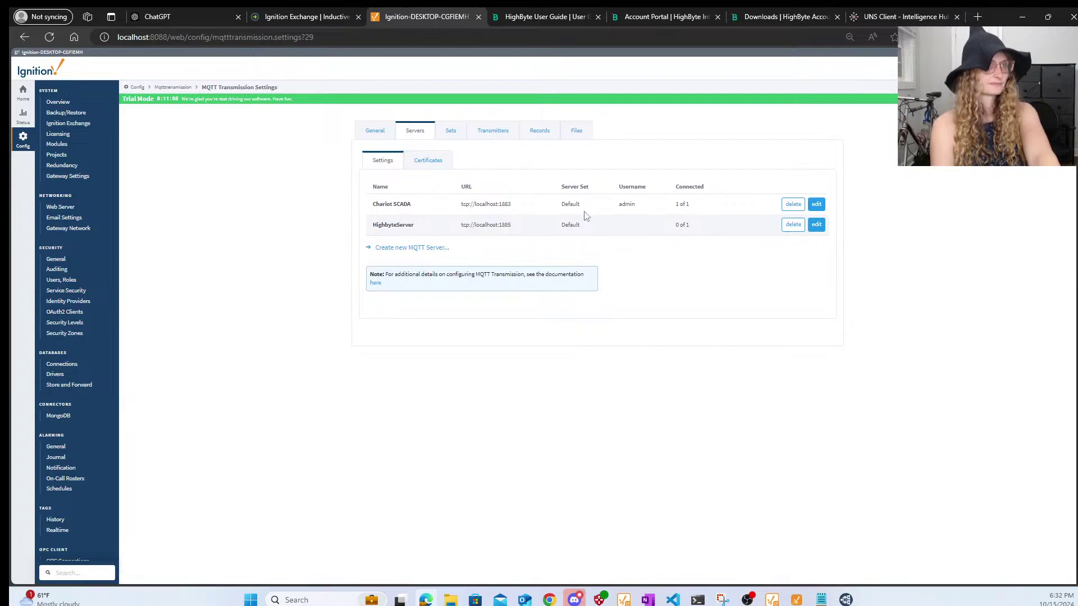
left_click(816, 226)
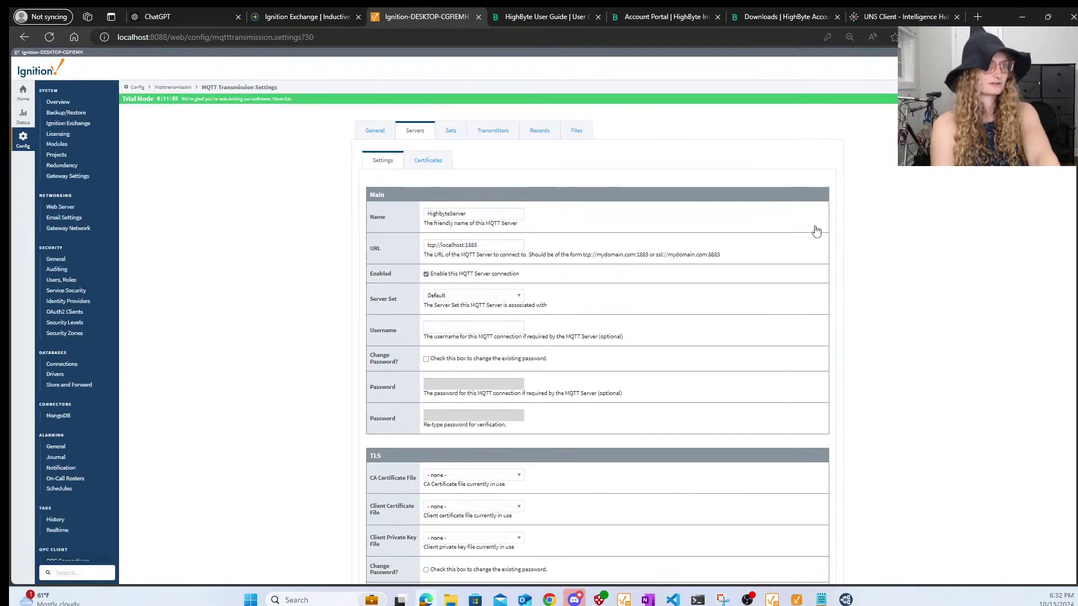
left_click(452, 297)
left_click(459, 335)
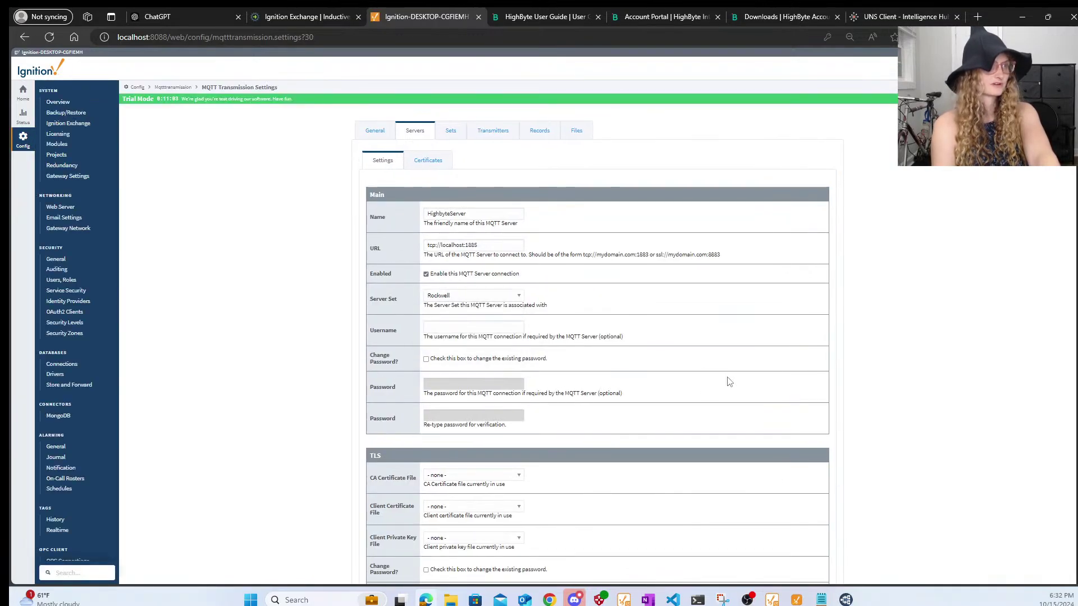
scroll(729, 381, "down", 6)
left_click(615, 404)
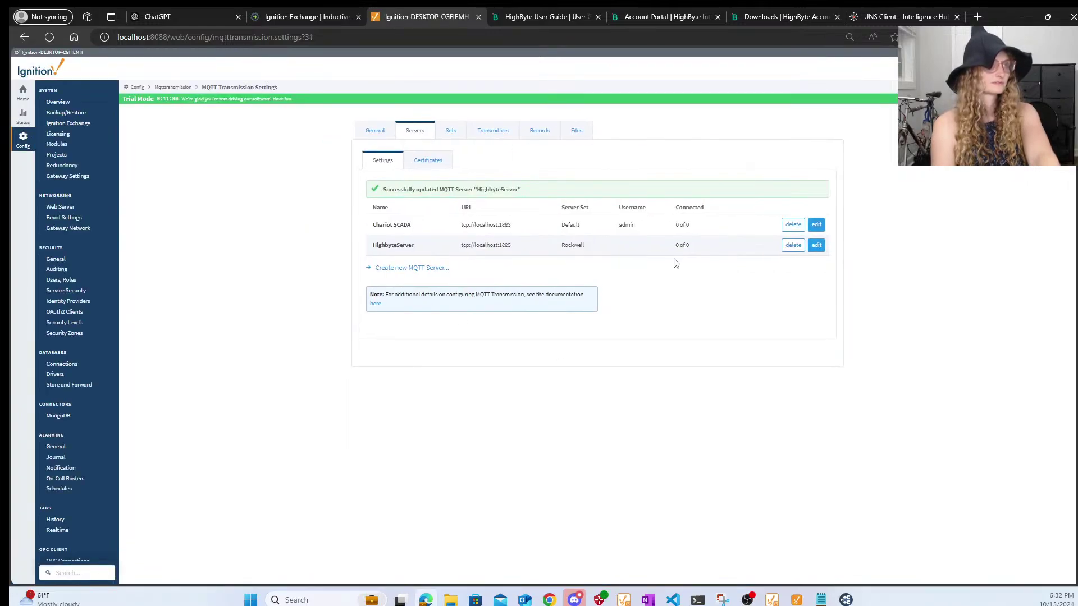
left_click(487, 140)
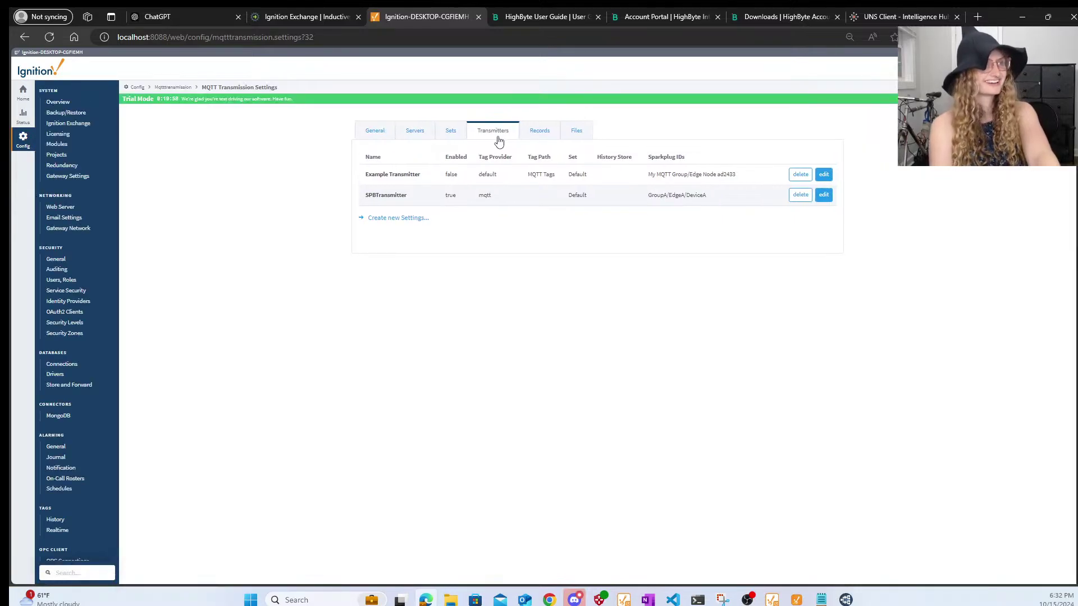
- Start a new transmitter named PublishRockwell
left_click(403, 220)
triple_click(468, 184)
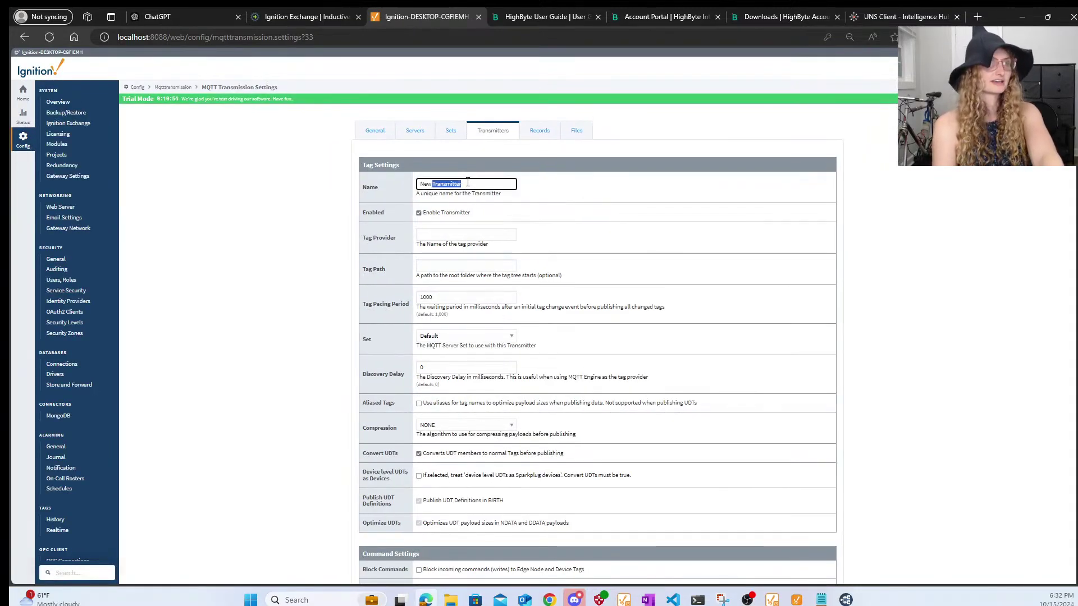
type("New")
key("BackSpace")
key("BackSpace")
key("BackSpace")
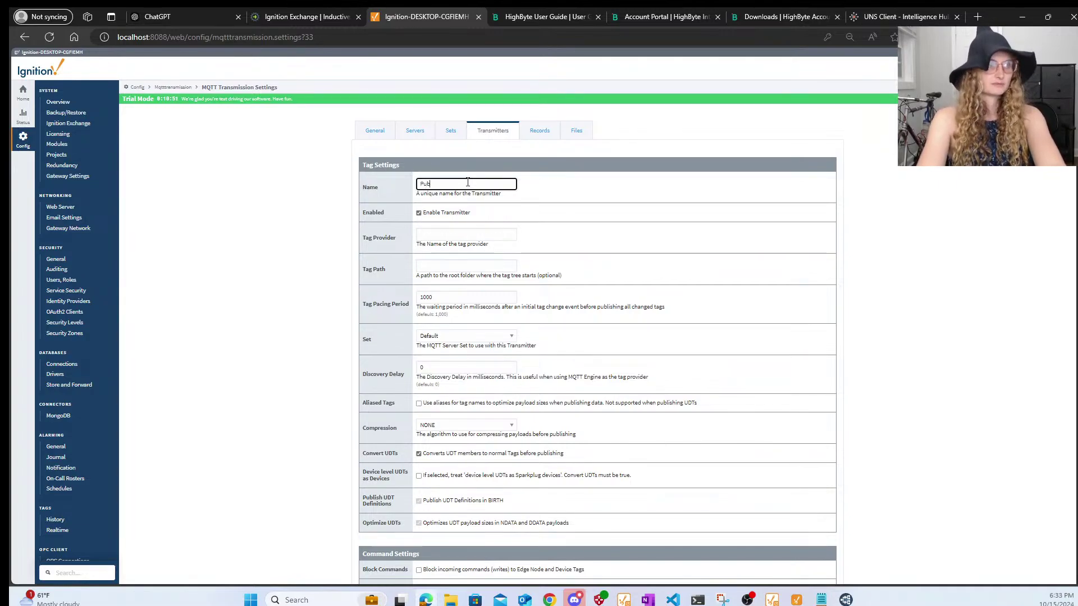
type("PublishRockwell")
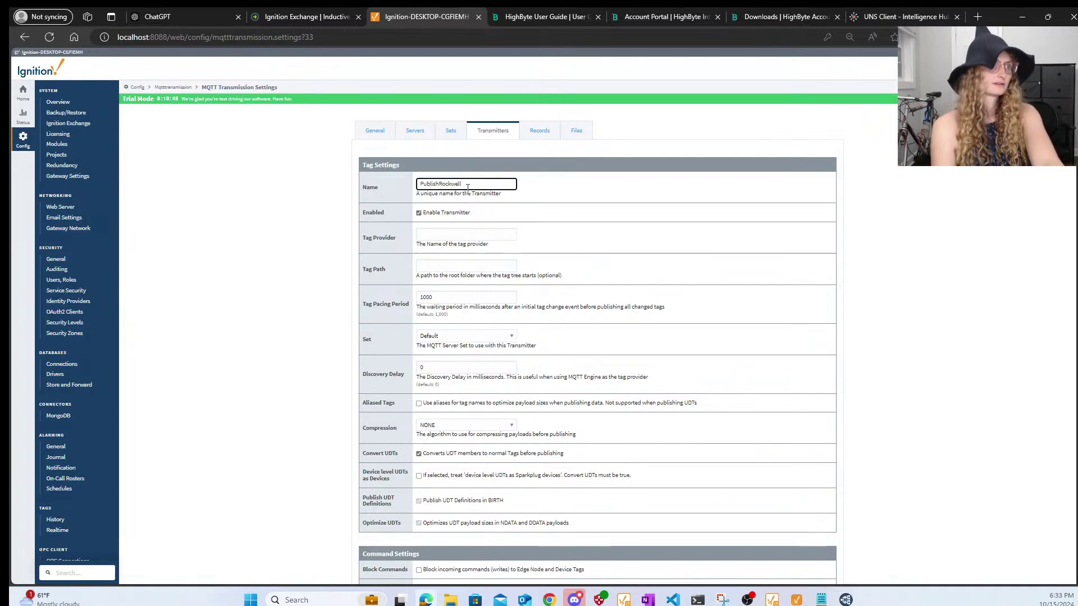
left_click(469, 233)
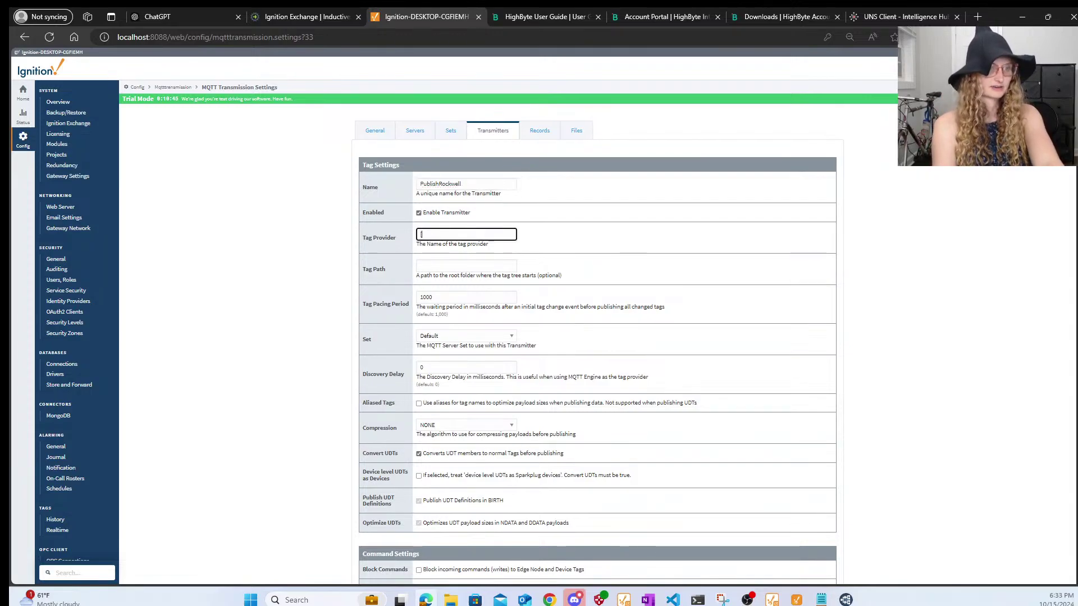
- Check tag providers in Ignition Designer and set the tag provider to RockwellExchange
mouse_move(623, 599)
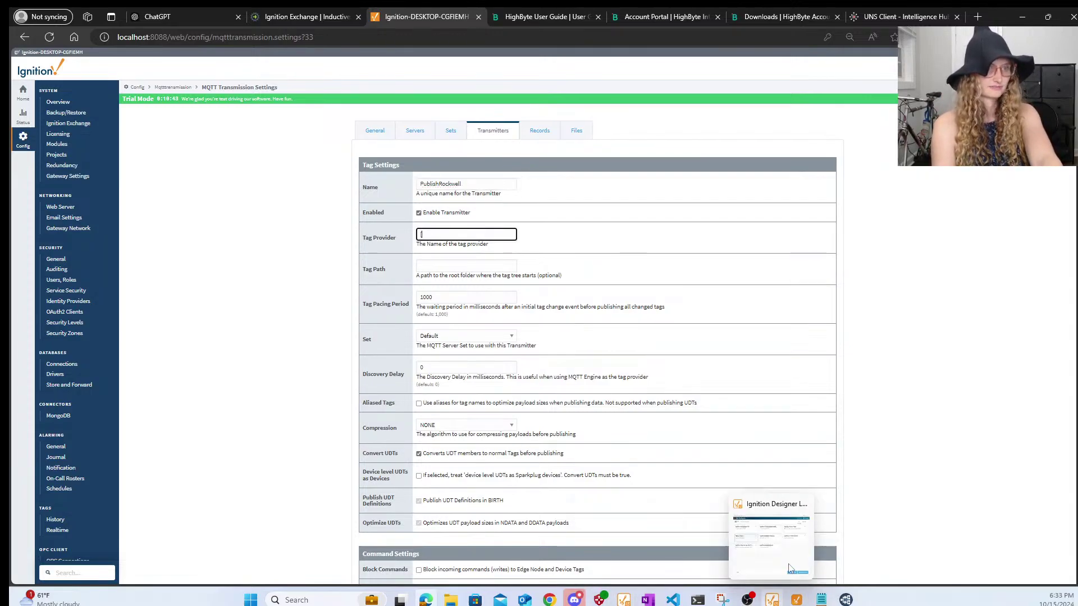
mouse_move(772, 600)
left_click(775, 528)
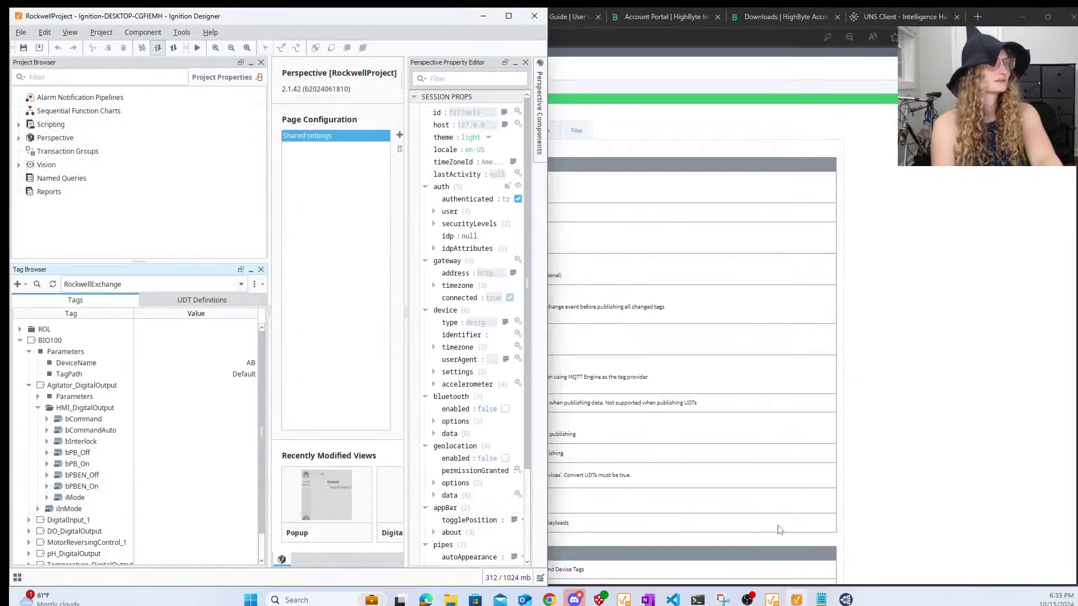
left_click(97, 285)
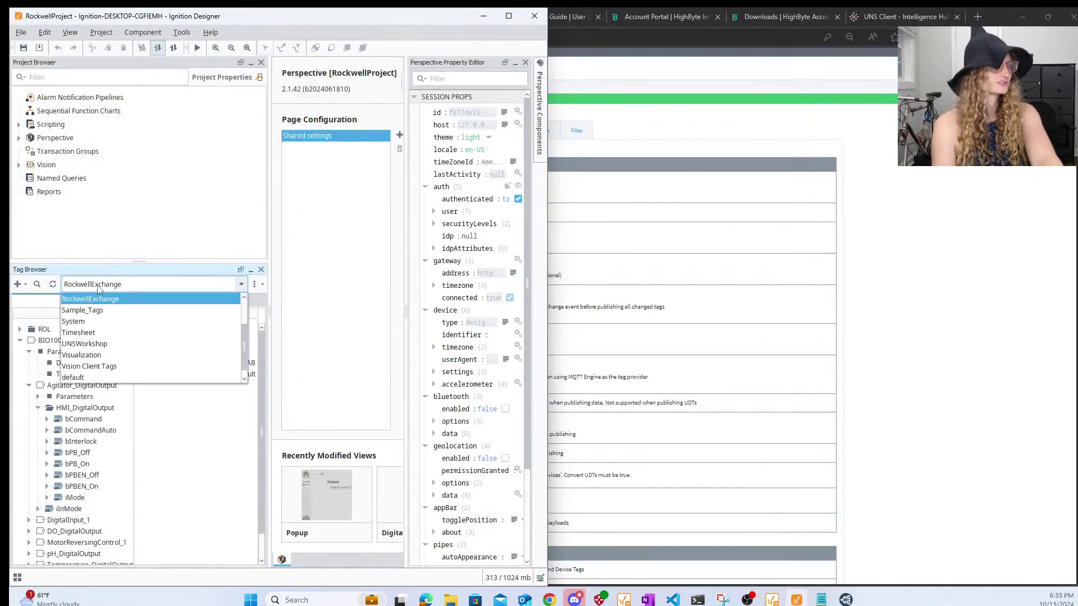
left_click(98, 289)
left_click(662, 293)
left_click(481, 232)
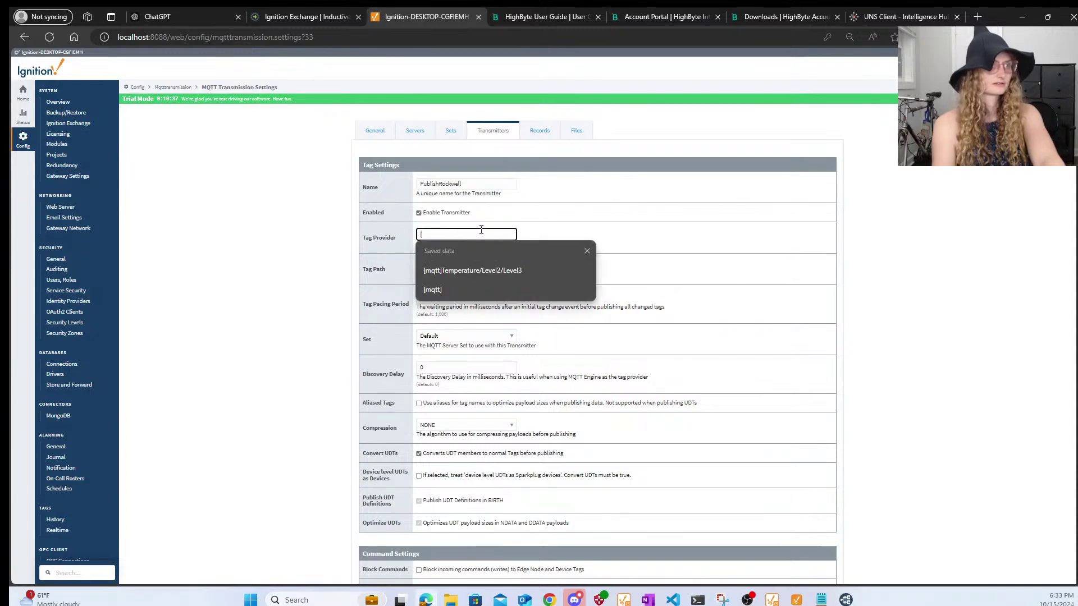
type("[RockwellExc")
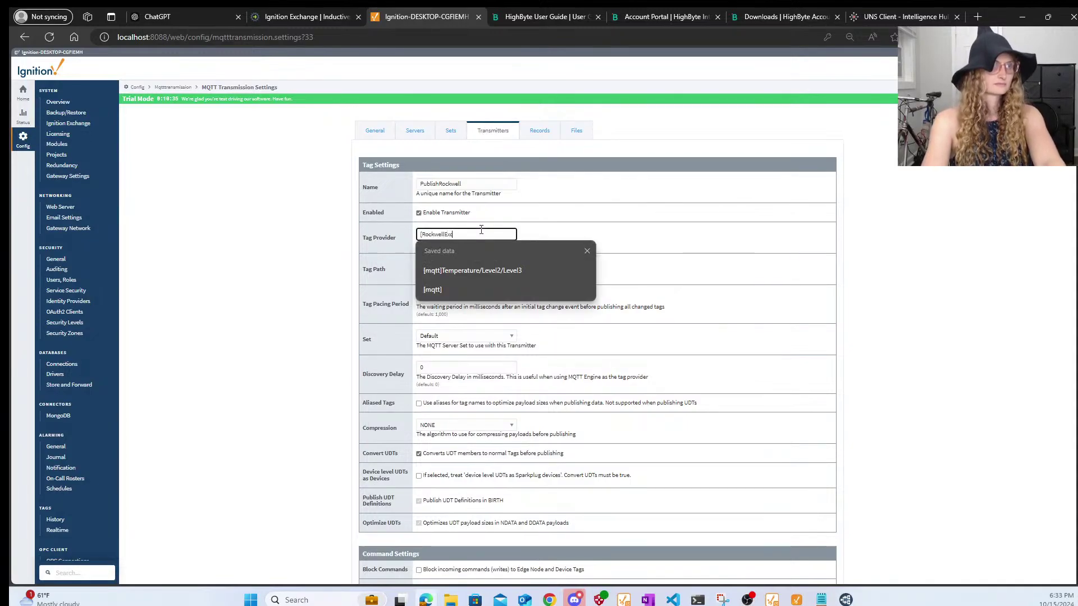
type("hange]")
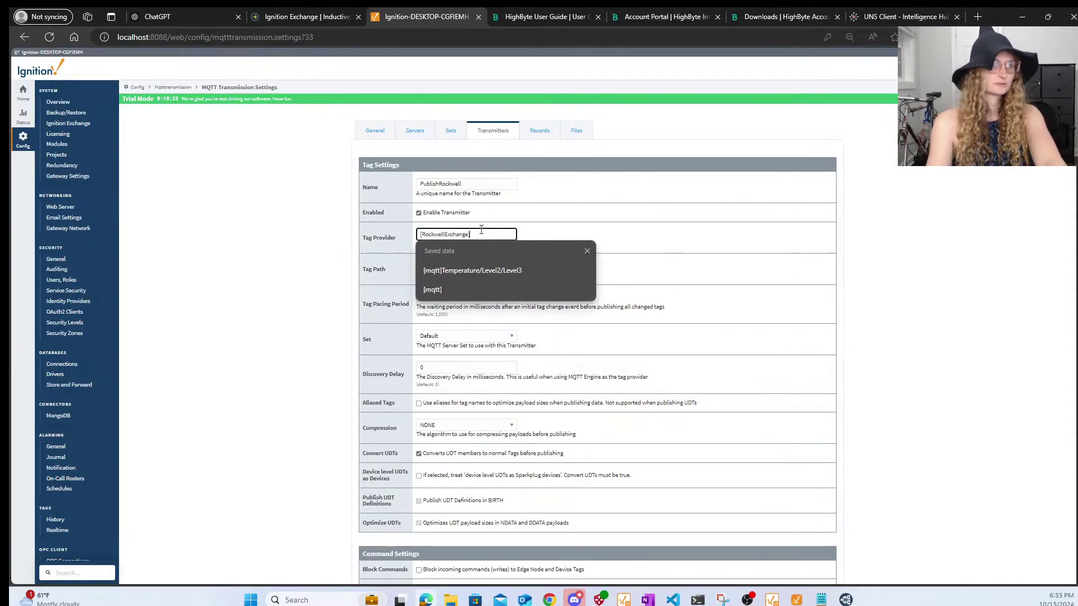
left_click(763, 218)
left_click(494, 235)
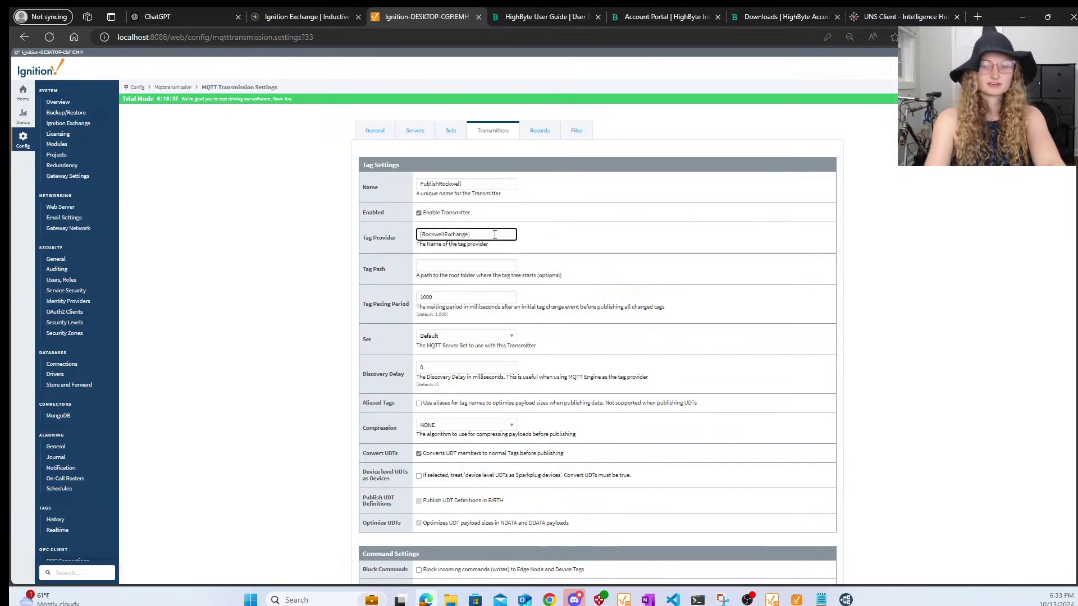
key("BackSpace")
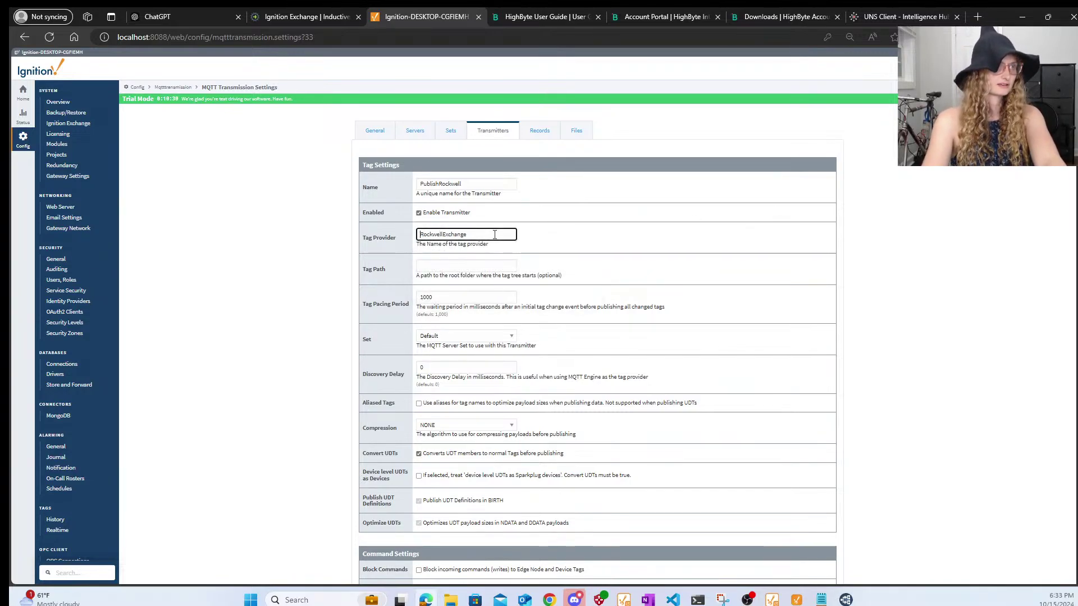
left_click(620, 283)
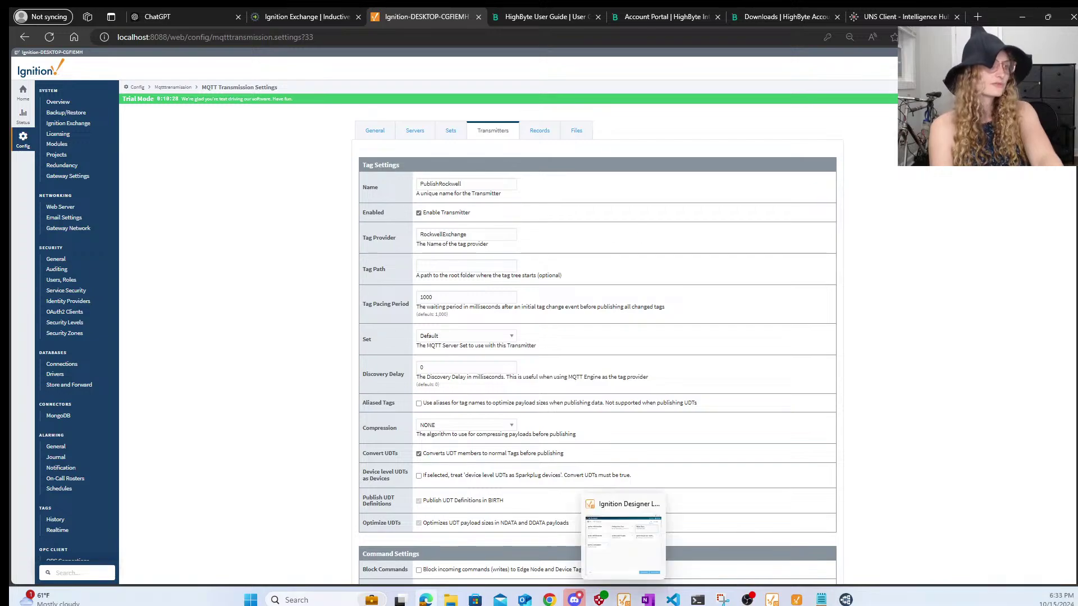
- Set Sparkplug Group ID CellCulture and Edge Node ID Bioreactors
scroll(627, 488, "down", 15)
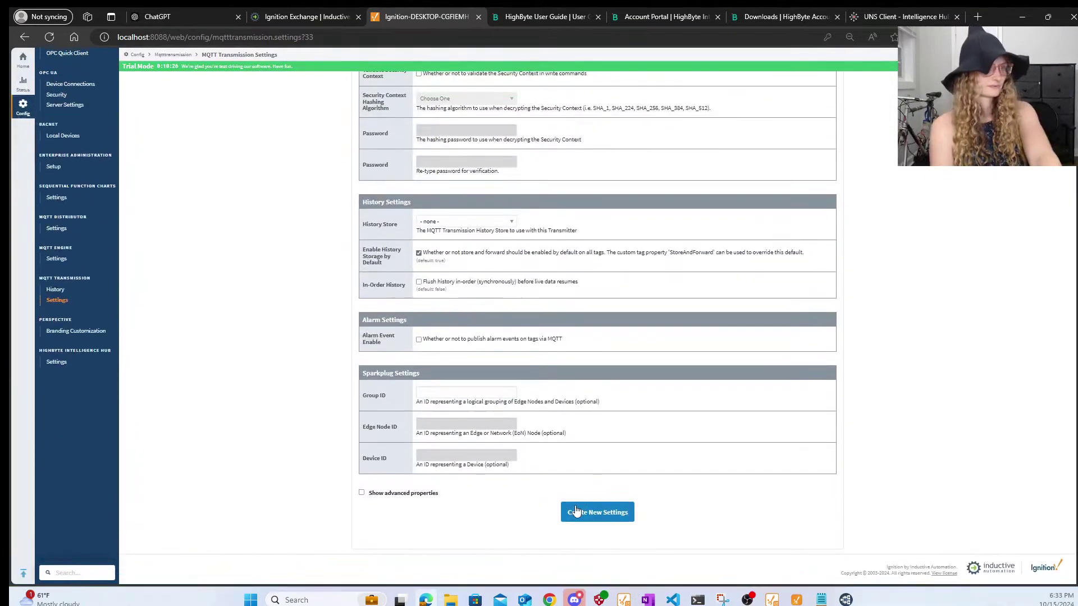
left_click(474, 395)
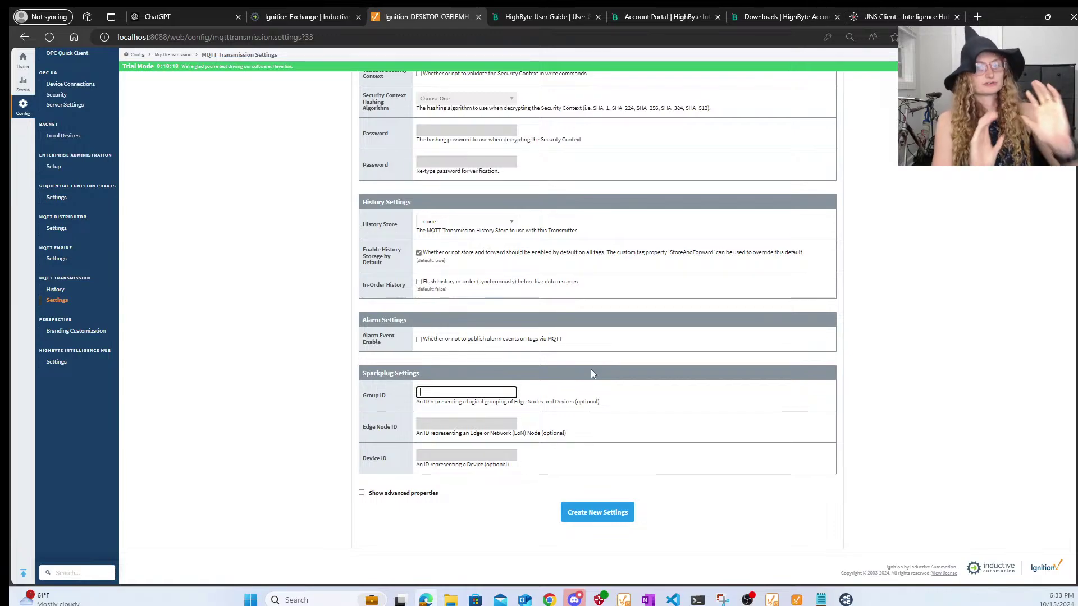
type("Cell")
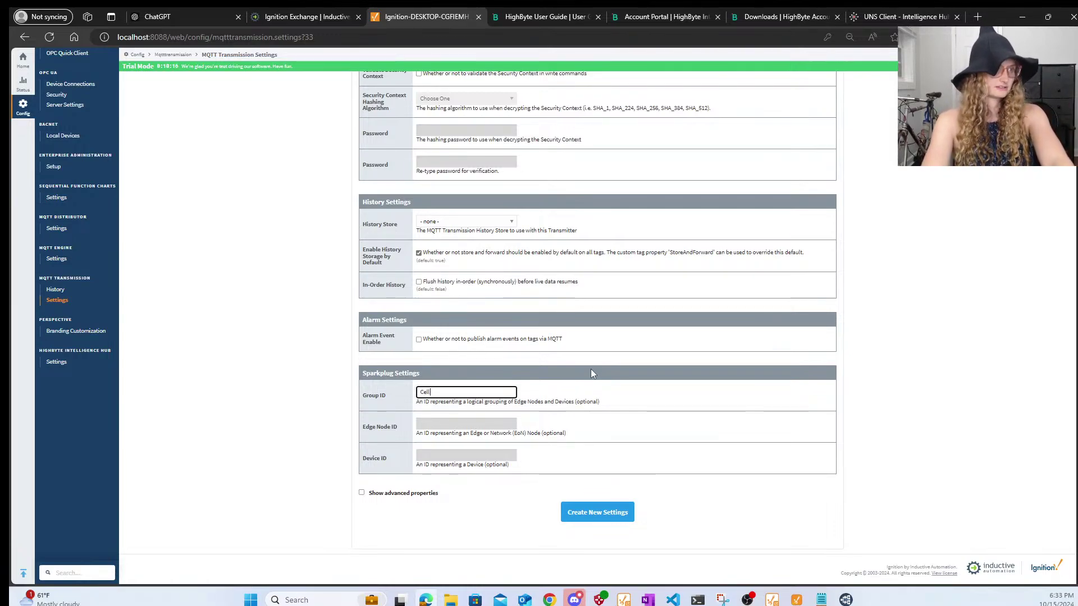
type("Culture")
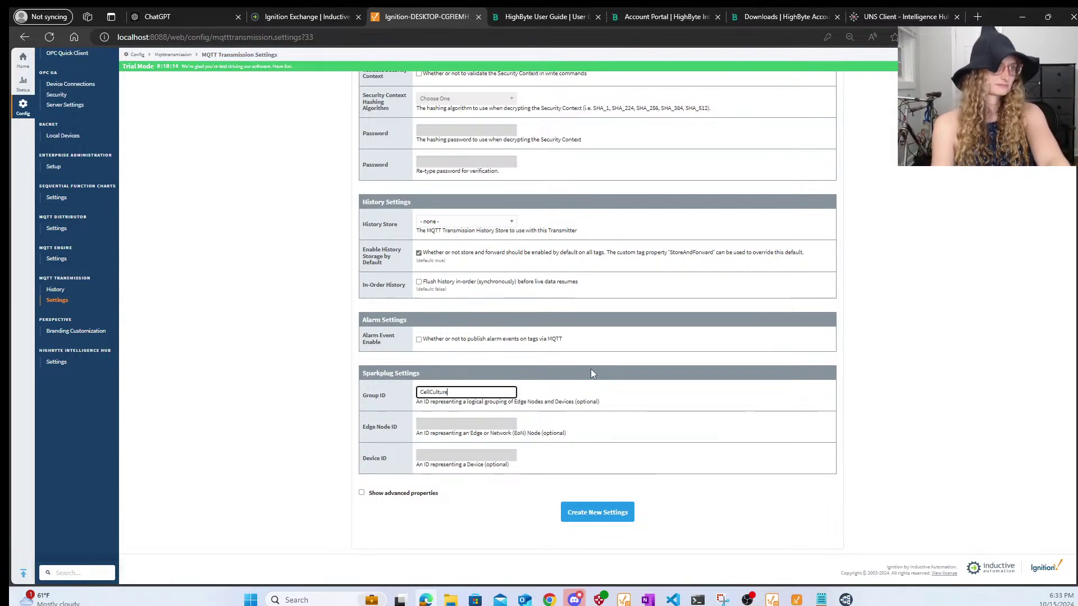
left_click(616, 513)
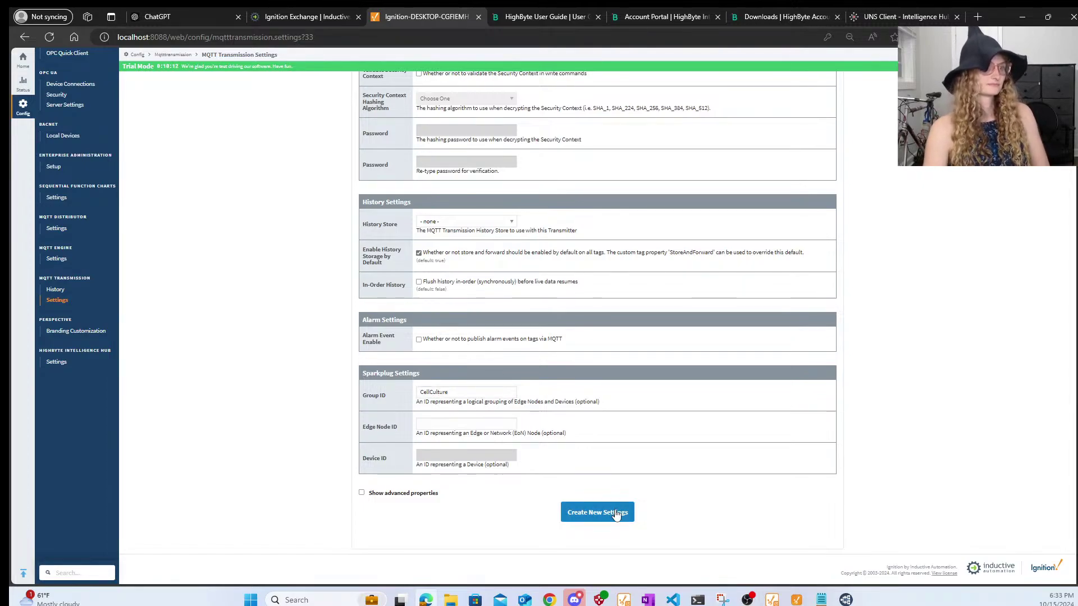
left_click(476, 421)
type("Bioreactors")
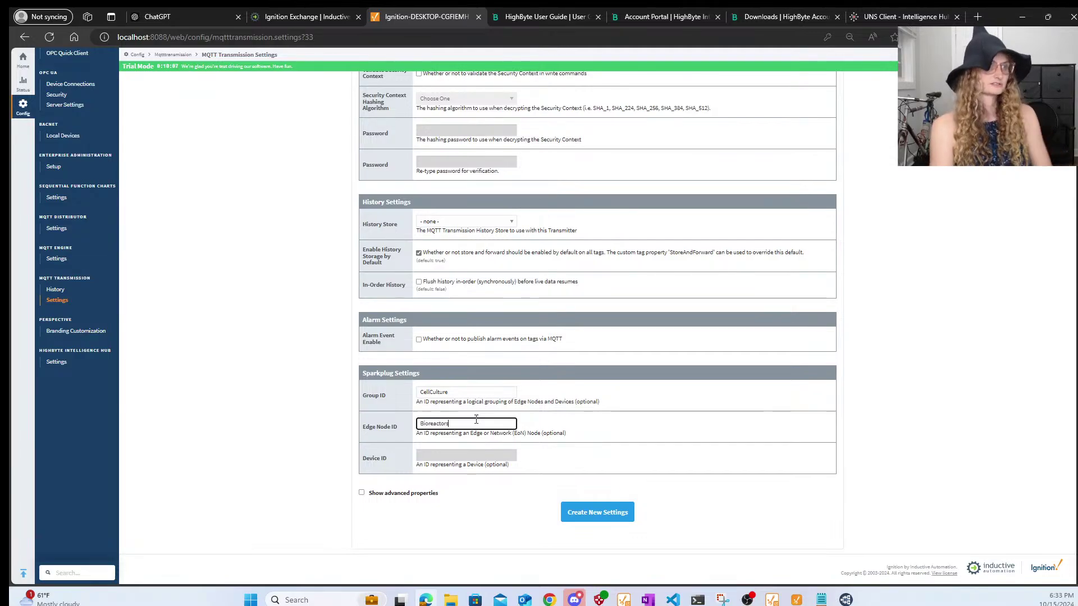
left_click(589, 517)
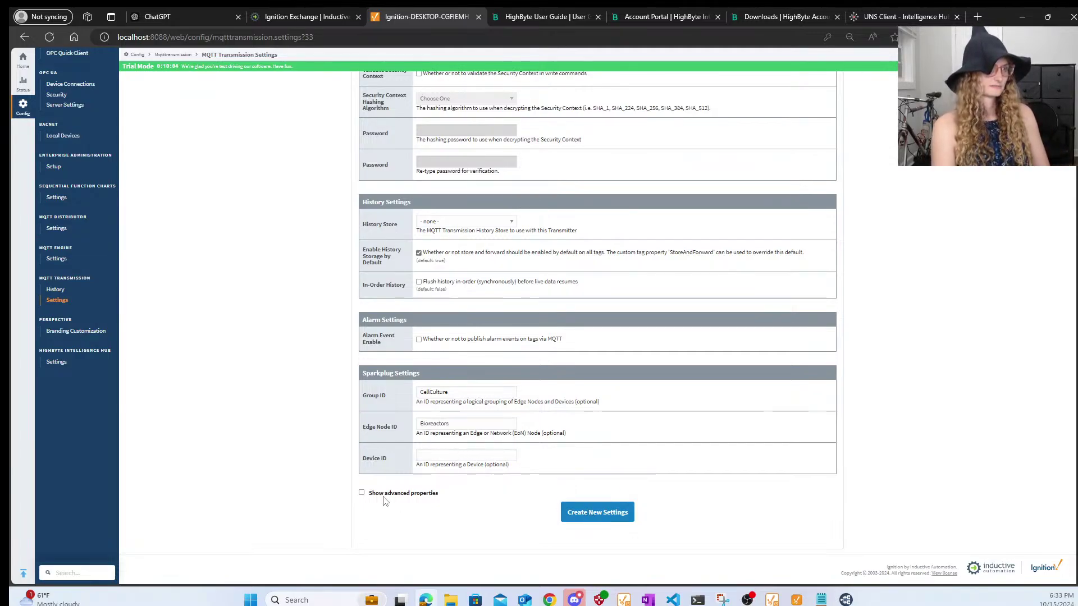
- Review the form and create the PublishRockwell transmitter
scroll(709, 398, "up", 8)
scroll(709, 397, "down", 1)
scroll(710, 397, "up", 4)
scroll(710, 397, "down", 10)
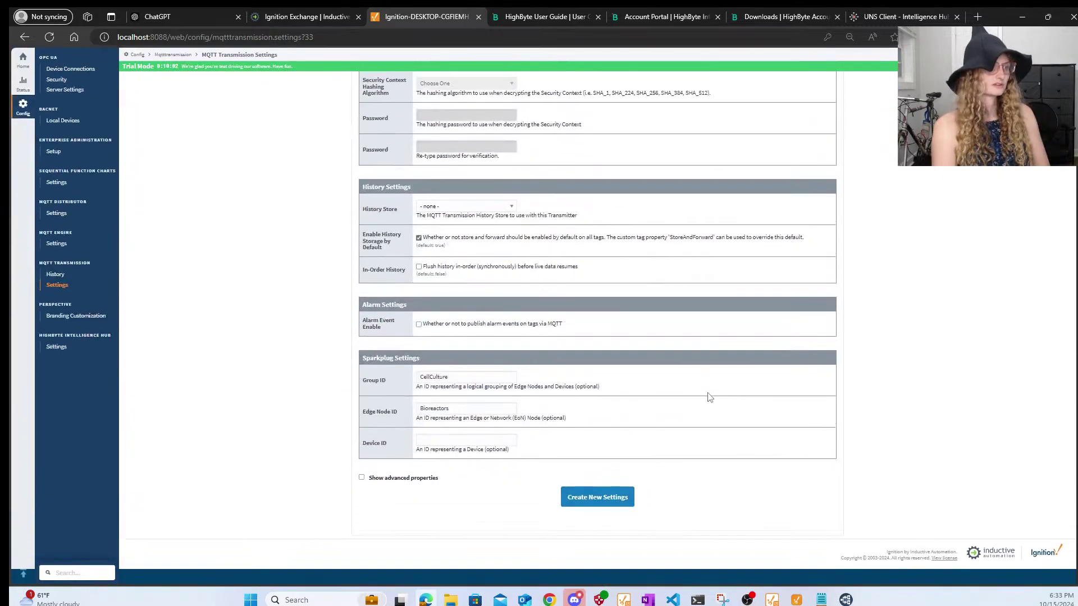
scroll(634, 368, "up", 10)
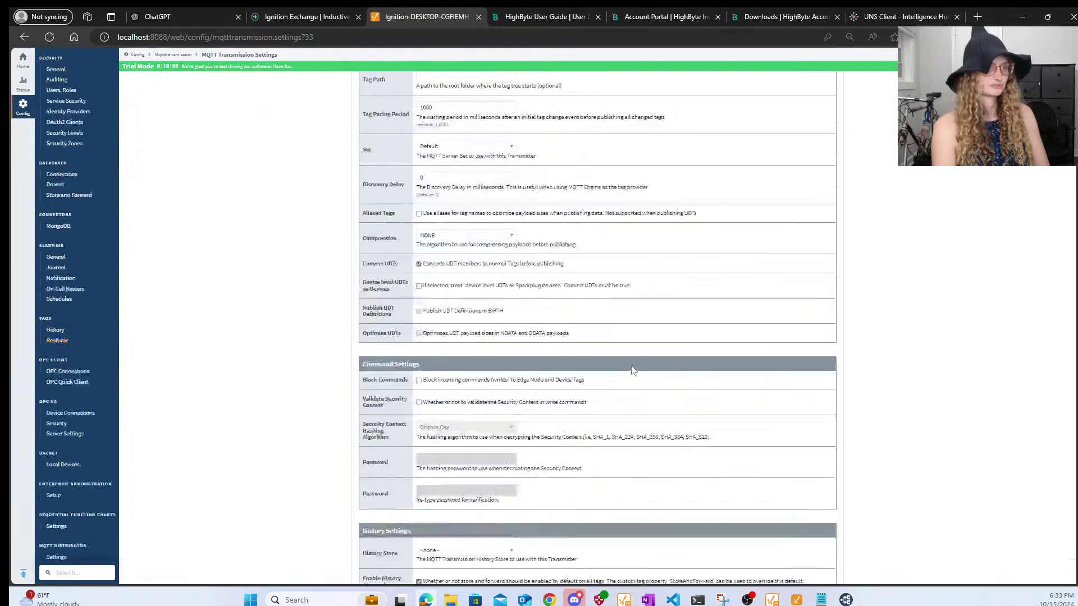
scroll(633, 370, "down", 5)
scroll(633, 368, "down", 3)
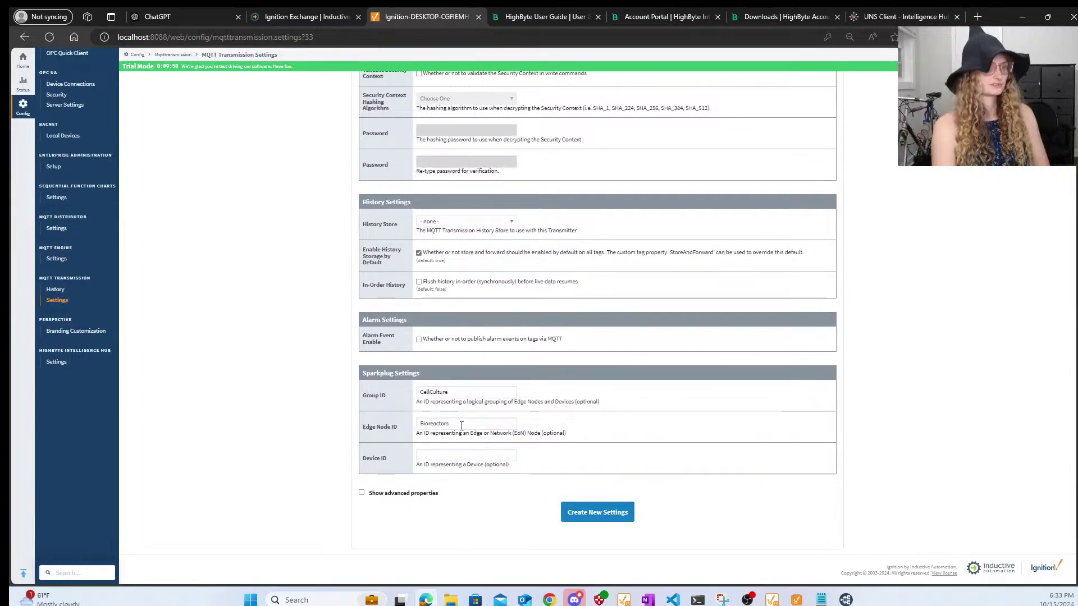
left_click(610, 513)
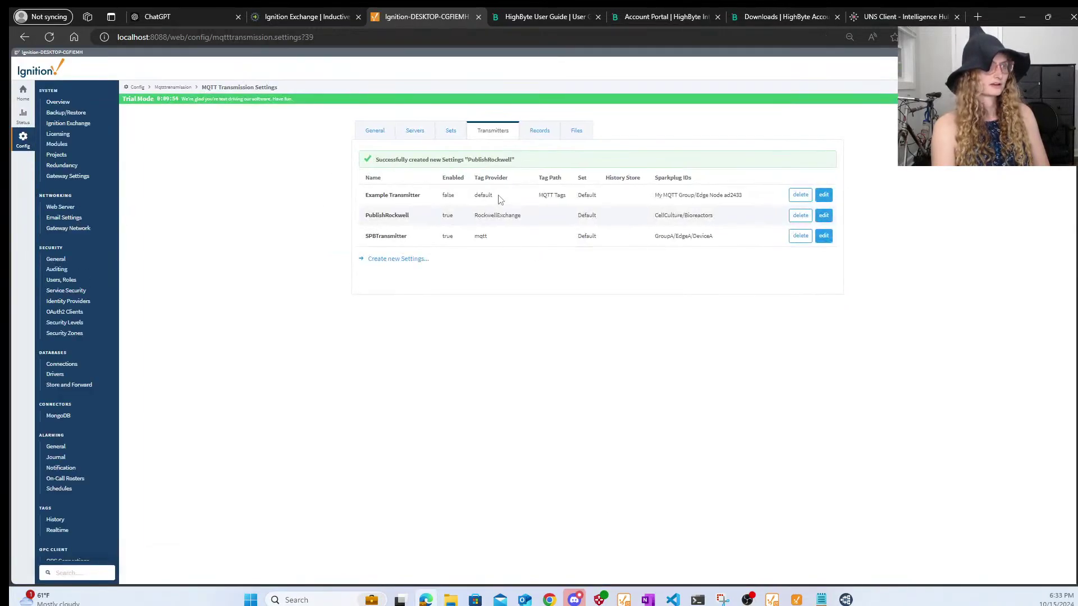
- Save the Chariot SCADA MQTT server settings so the server is disabled
left_click(375, 132)
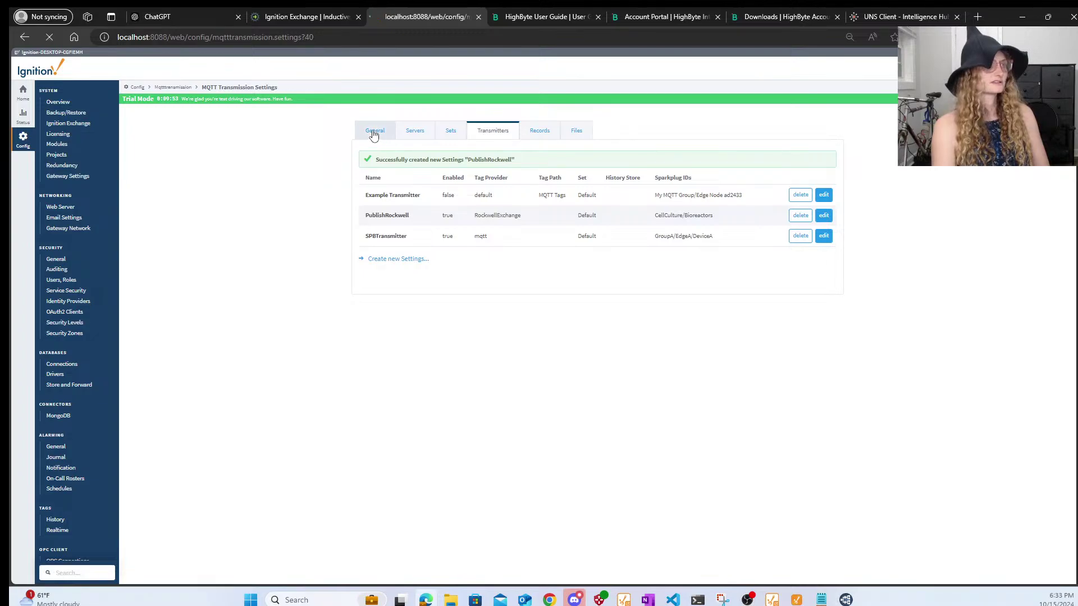
left_click(410, 133)
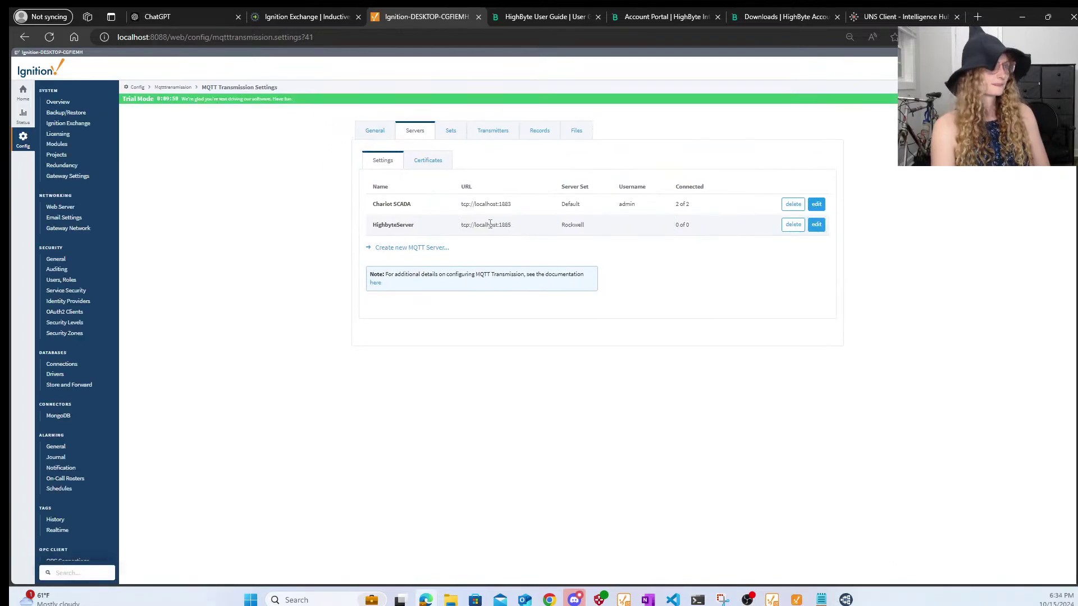
left_click(816, 204)
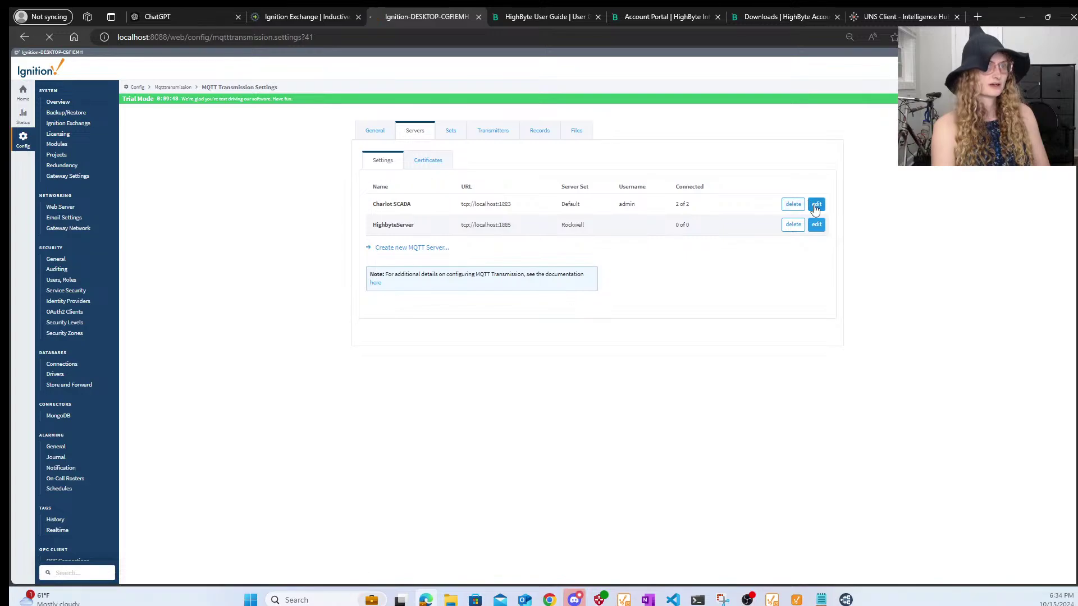
scroll(653, 354, "down", 5)
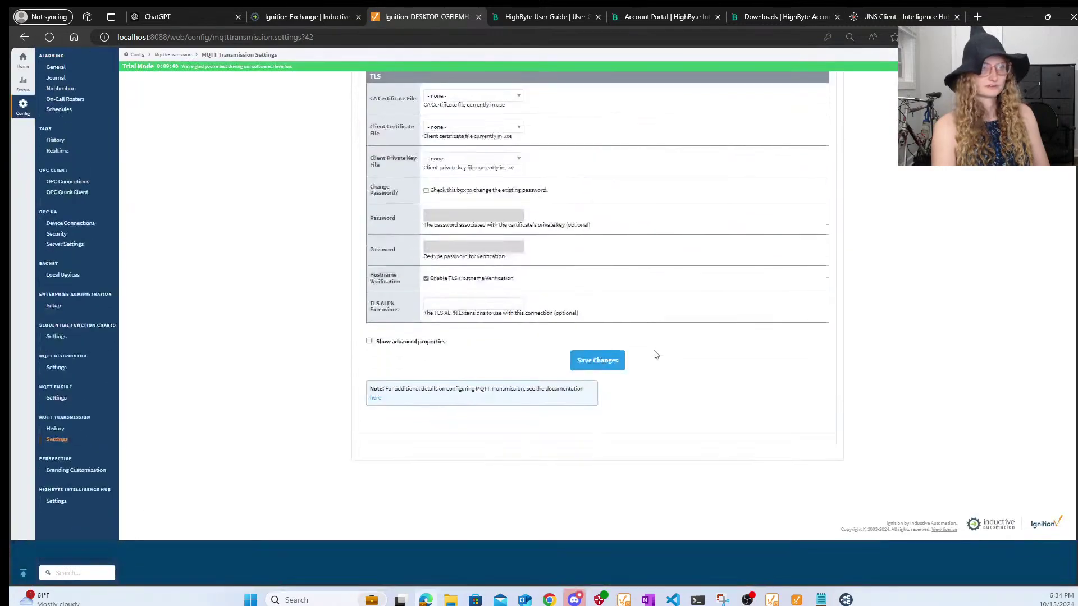
left_click(594, 404)
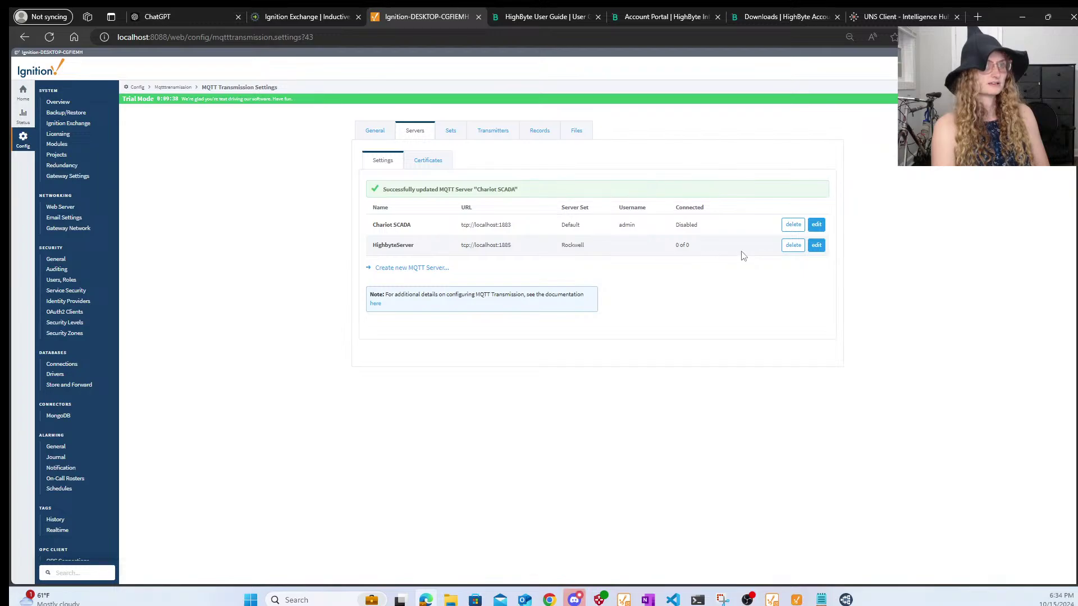
- Disconnect and close MQTT Explorer, then re-save the HighbyteServer connection settings
left_click(817, 246)
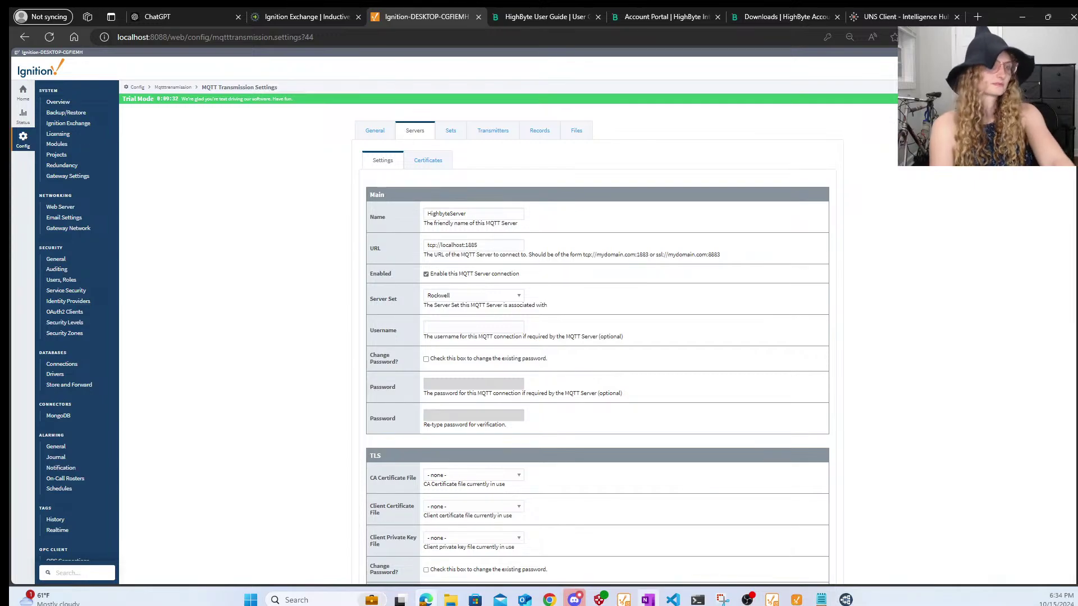
left_click(846, 600)
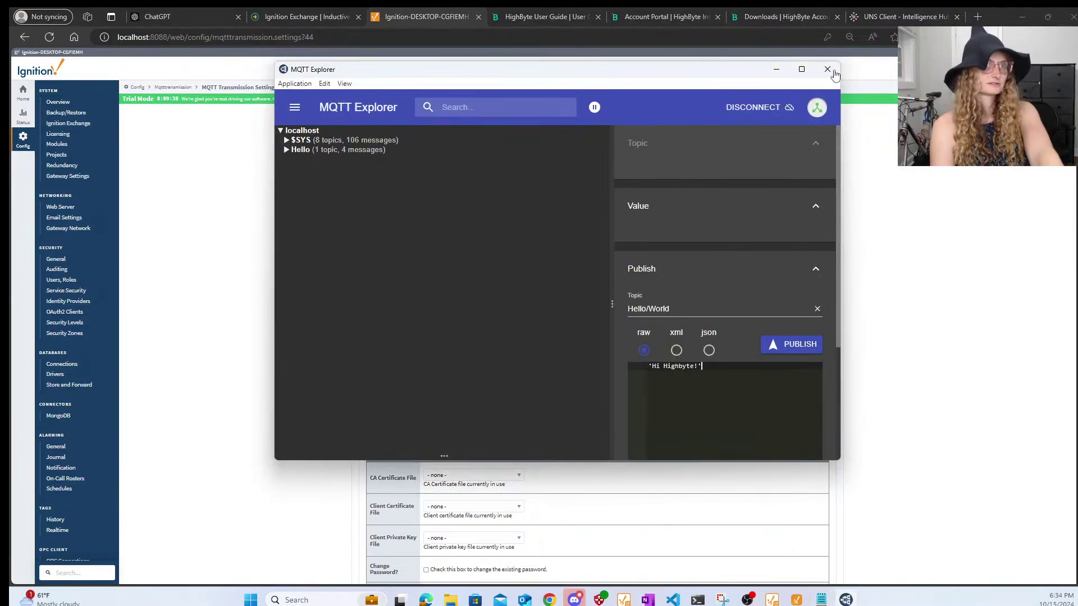
left_click(753, 107)
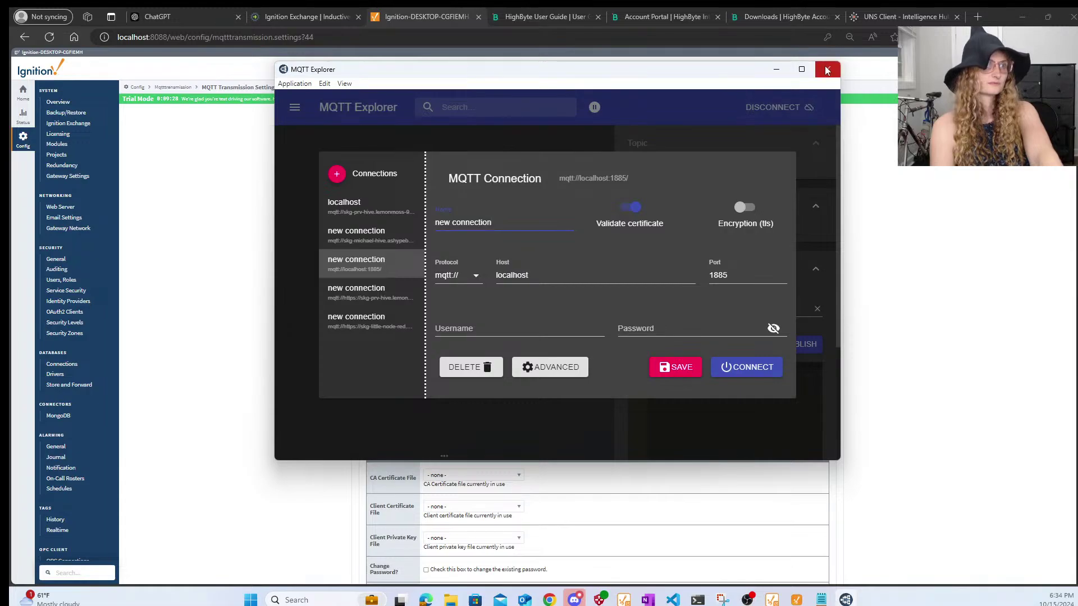
left_click(826, 71)
scroll(595, 377, "down", 6)
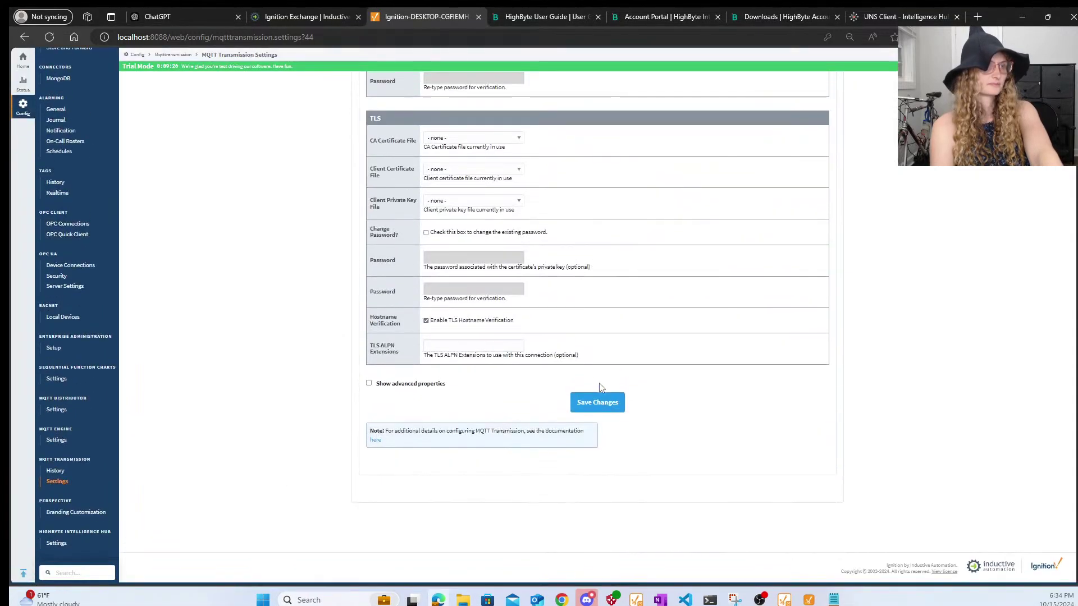
left_click(605, 399)
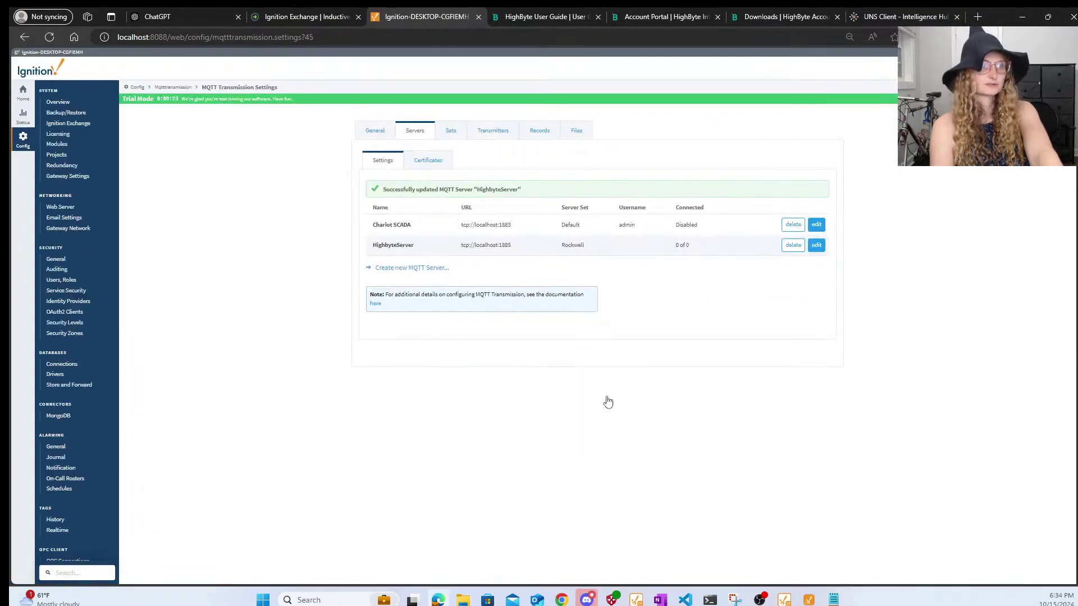
- Re-save HighbyteServer, keeping Rockwell as its server set
left_click(817, 245)
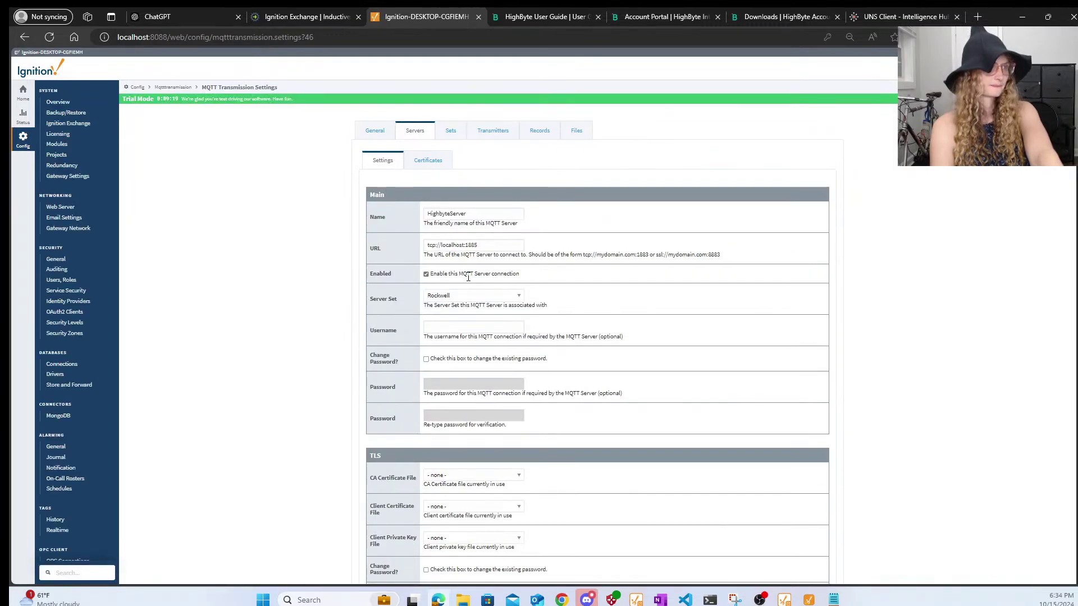
left_click(449, 296)
left_click(450, 296)
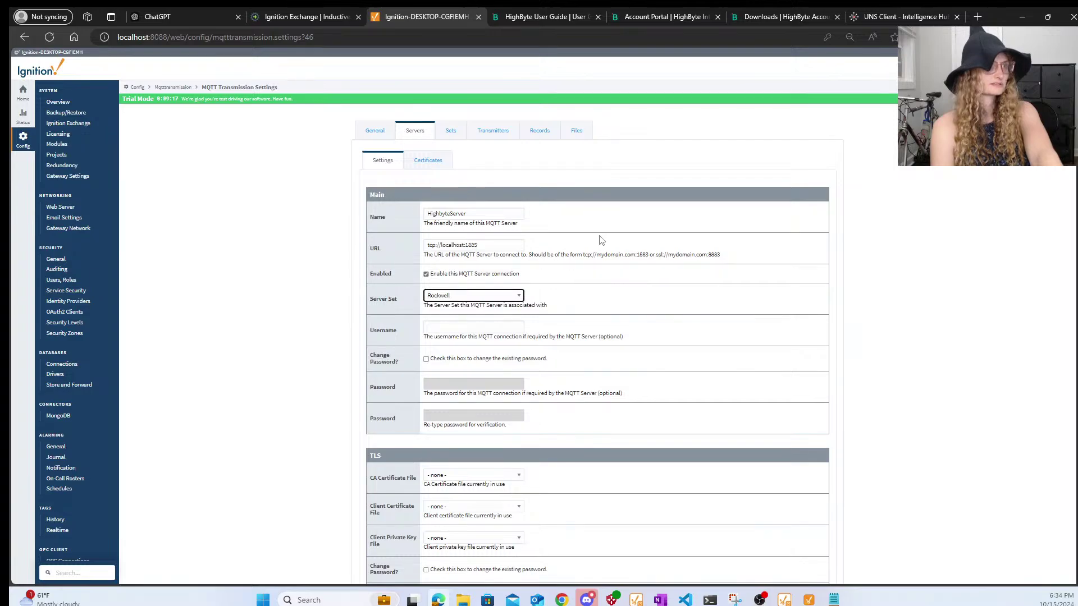
left_click(490, 246)
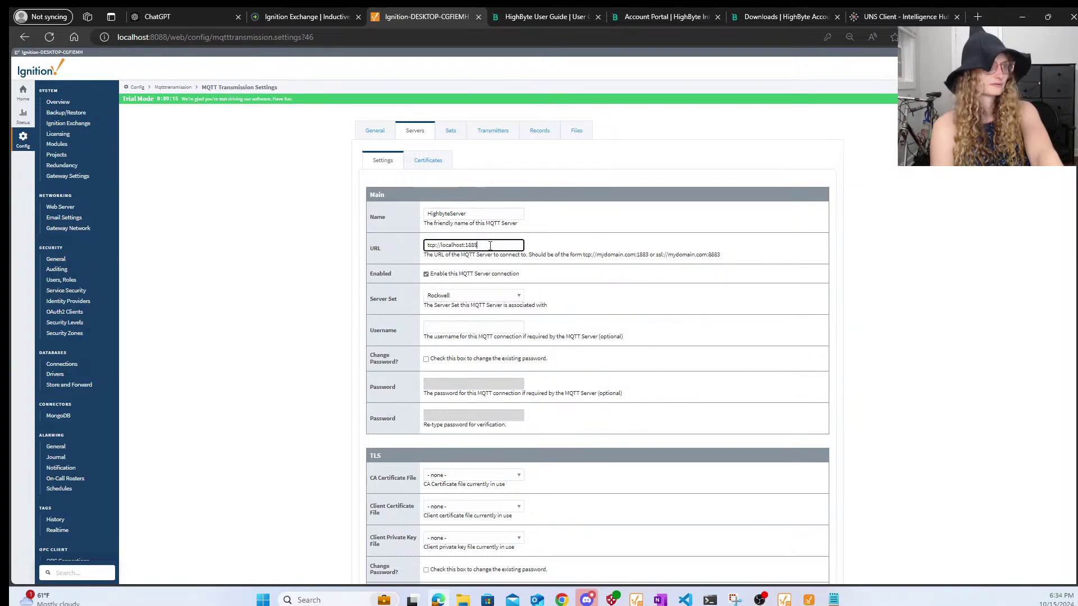
scroll(622, 403, "down", 6)
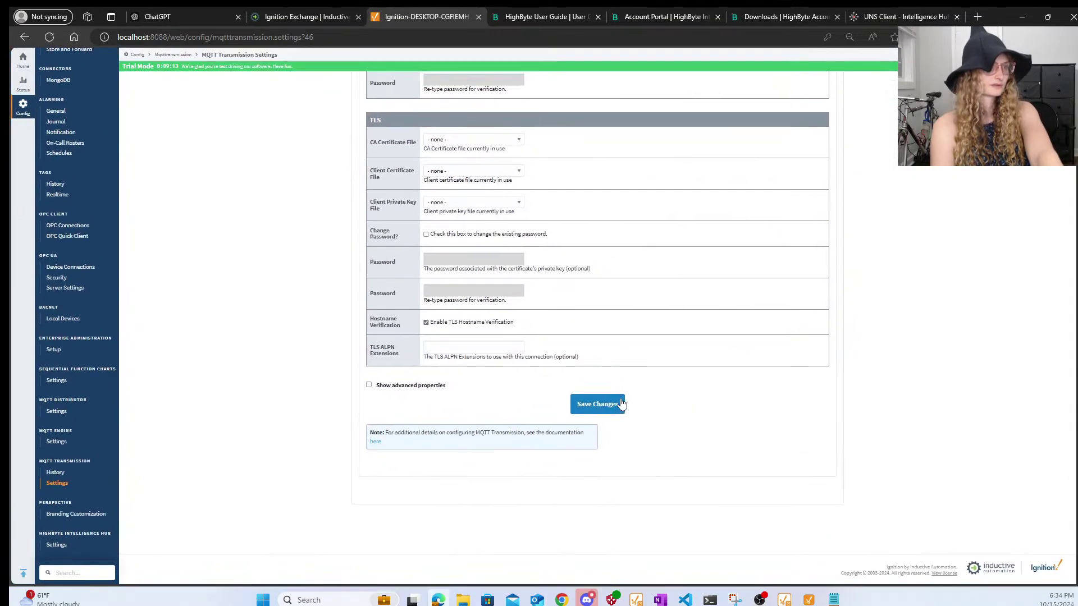
left_click(618, 403)
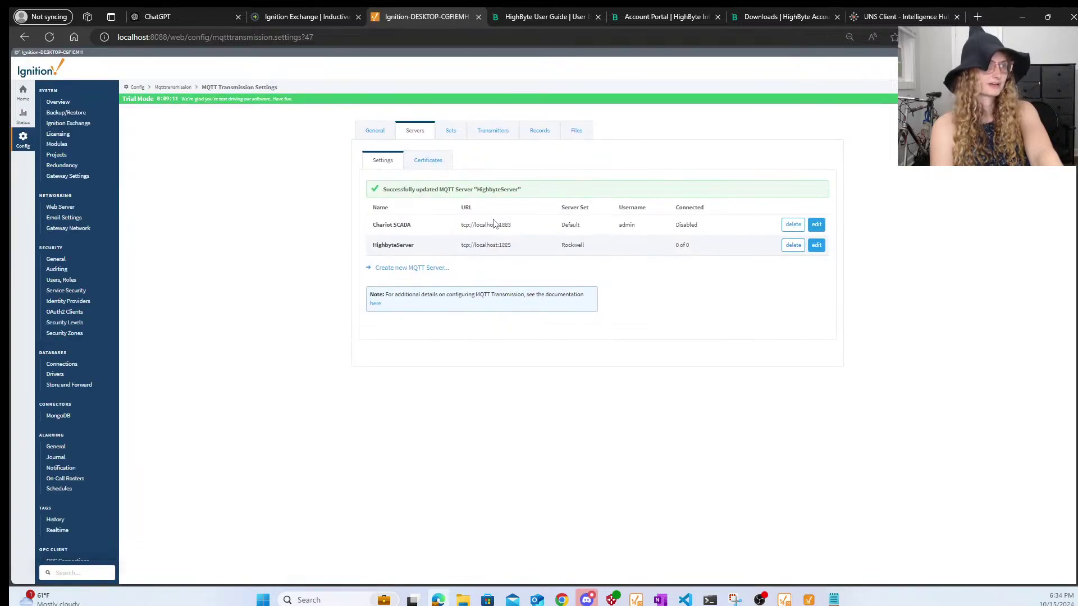
- Re-save the Chariot SCADA and HighbyteServer server settings once more
left_click(817, 225)
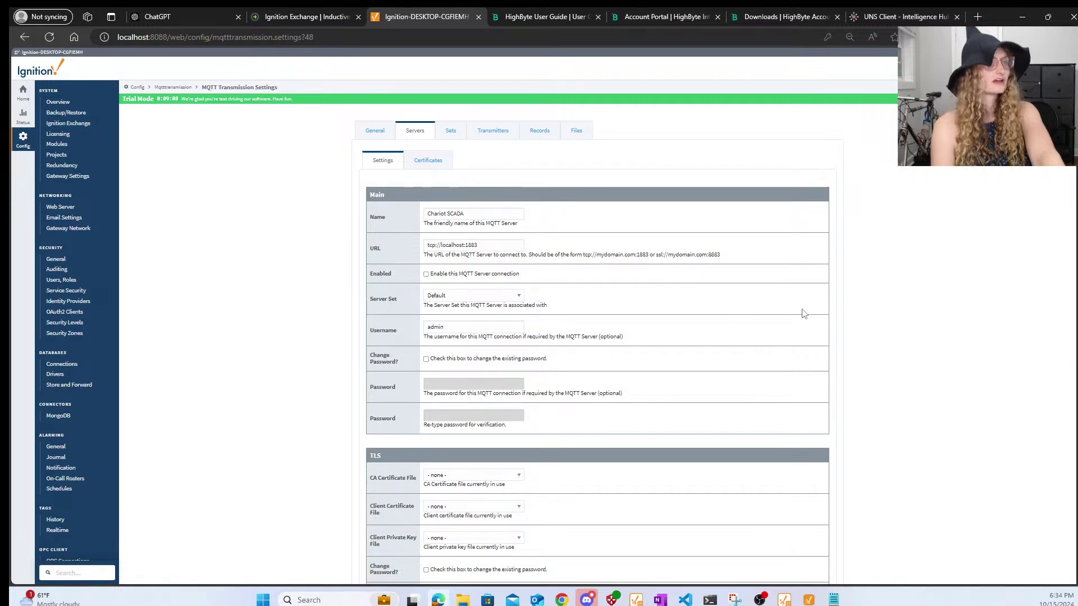
scroll(803, 313, "down", 8)
left_click(615, 407)
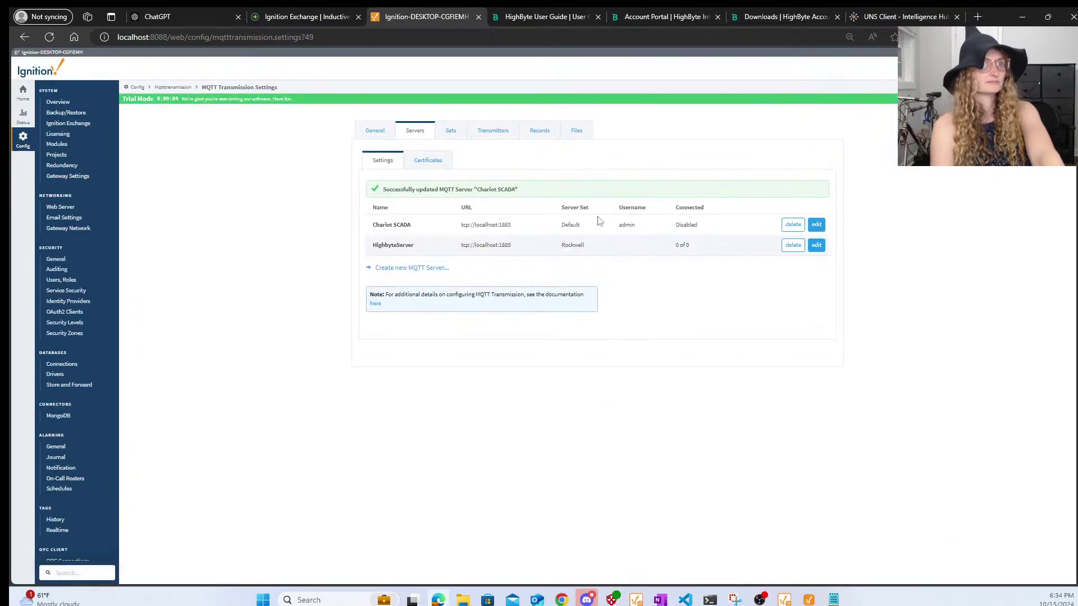
left_click(816, 245)
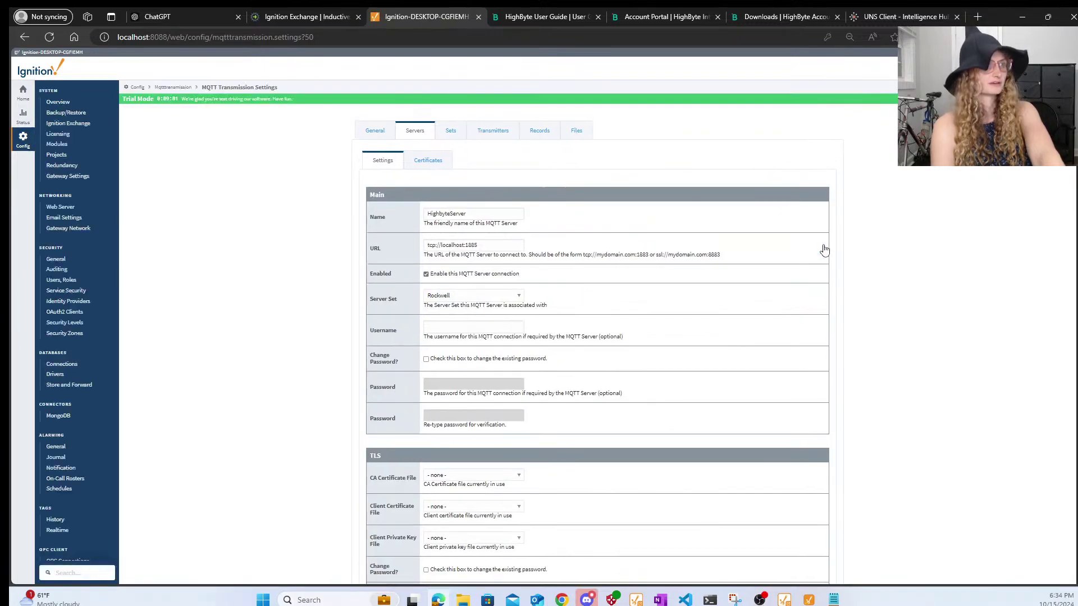
scroll(708, 402, "down", 6)
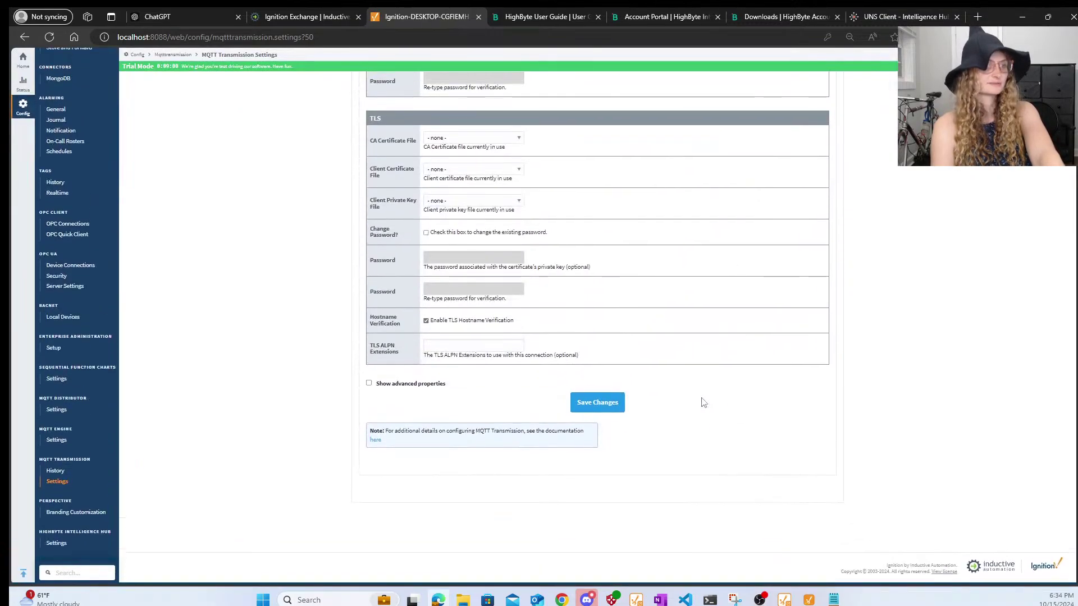
left_click(619, 405)
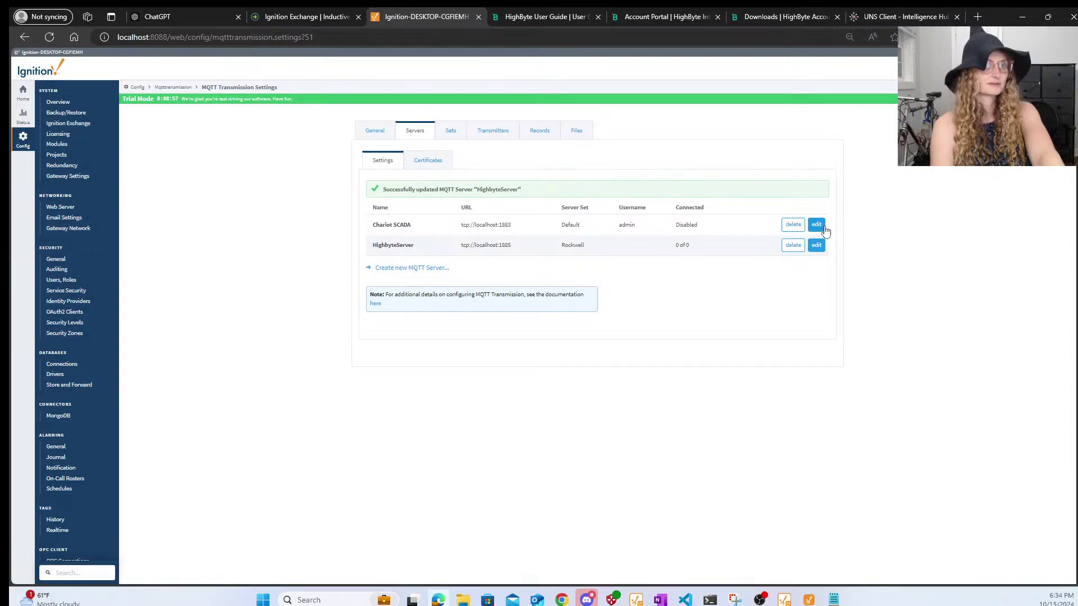
- Check 'Enable this MQTT Server connection' for Chariot SCADA and save it
left_click(822, 228)
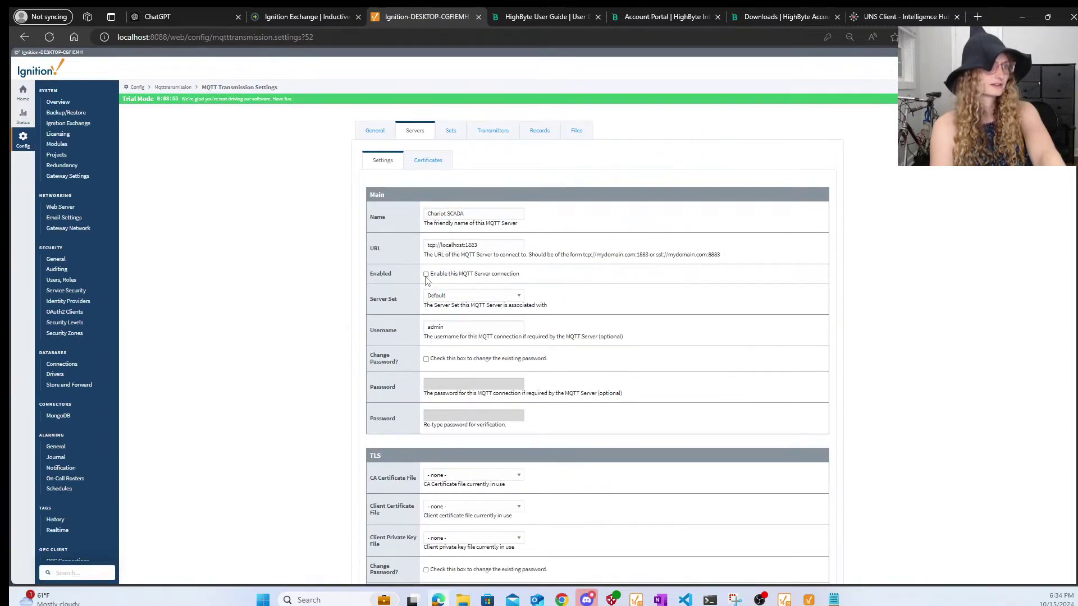
left_click(426, 276)
scroll(580, 409, "down", 6)
left_click(601, 407)
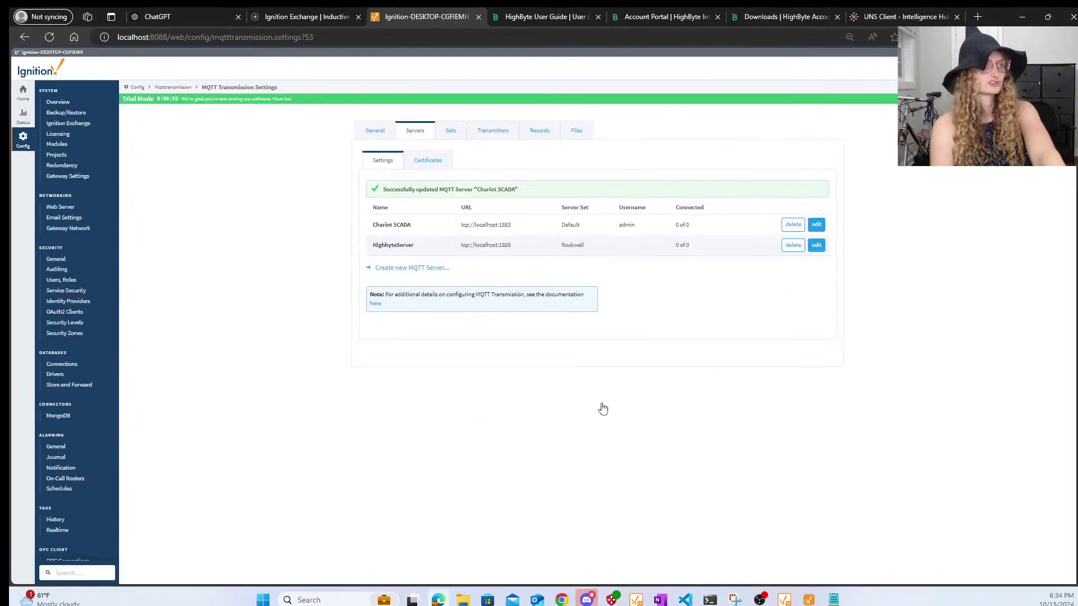
- Assign the PublishRockwell transmitter to the Rockwell server set and save
left_click(493, 138)
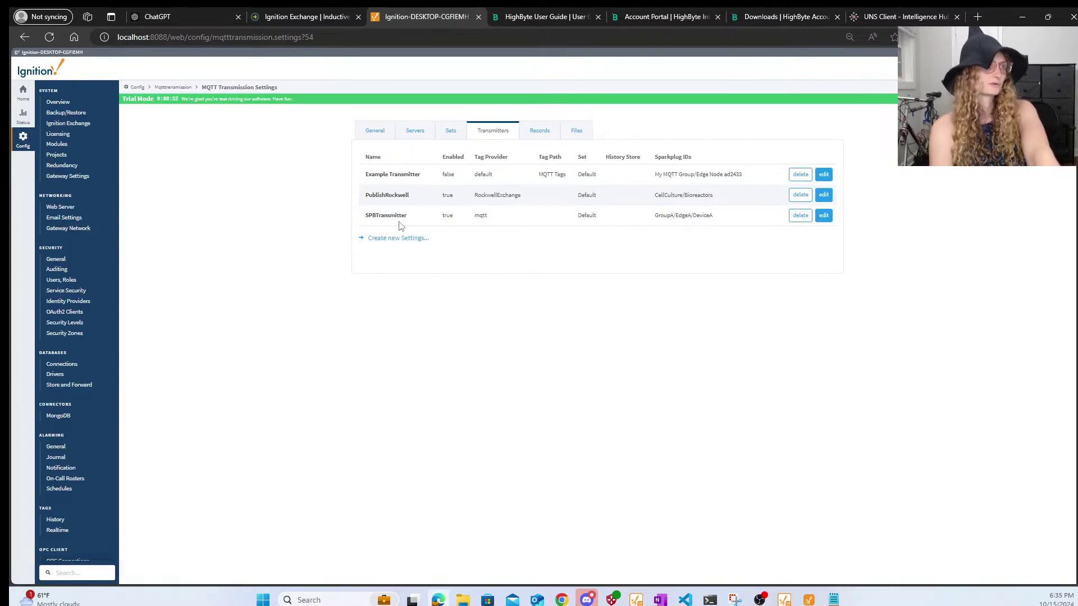
double_click(589, 194)
left_click(559, 208)
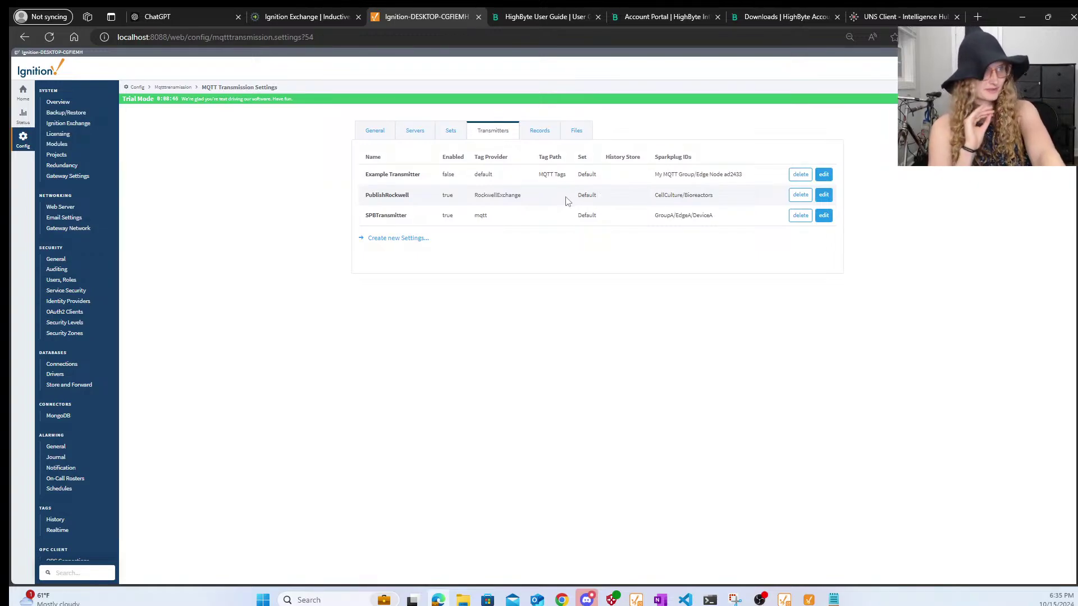
left_click(823, 195)
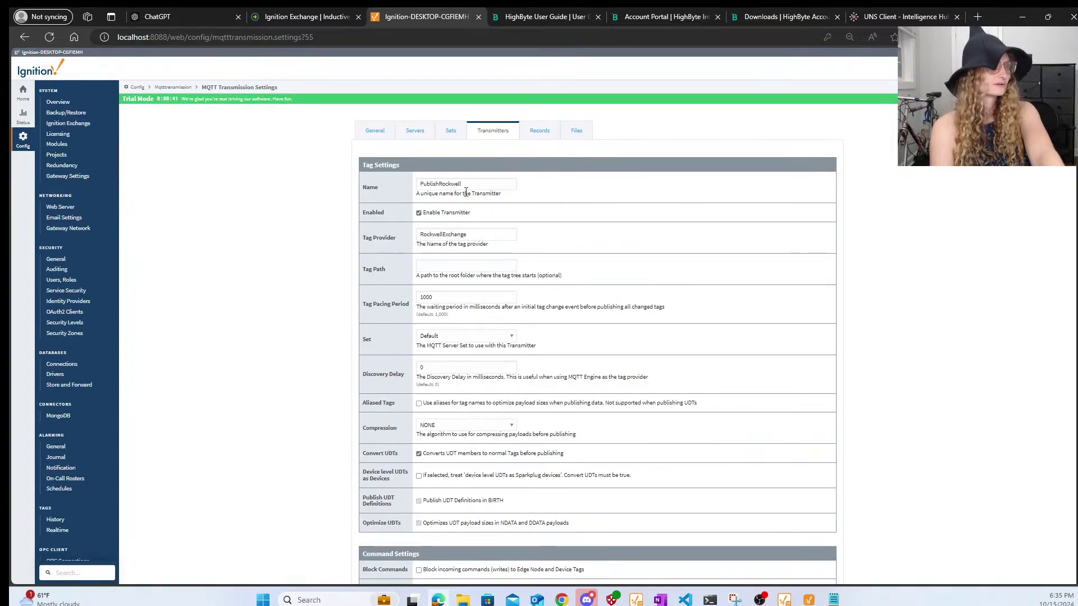
left_click(490, 335)
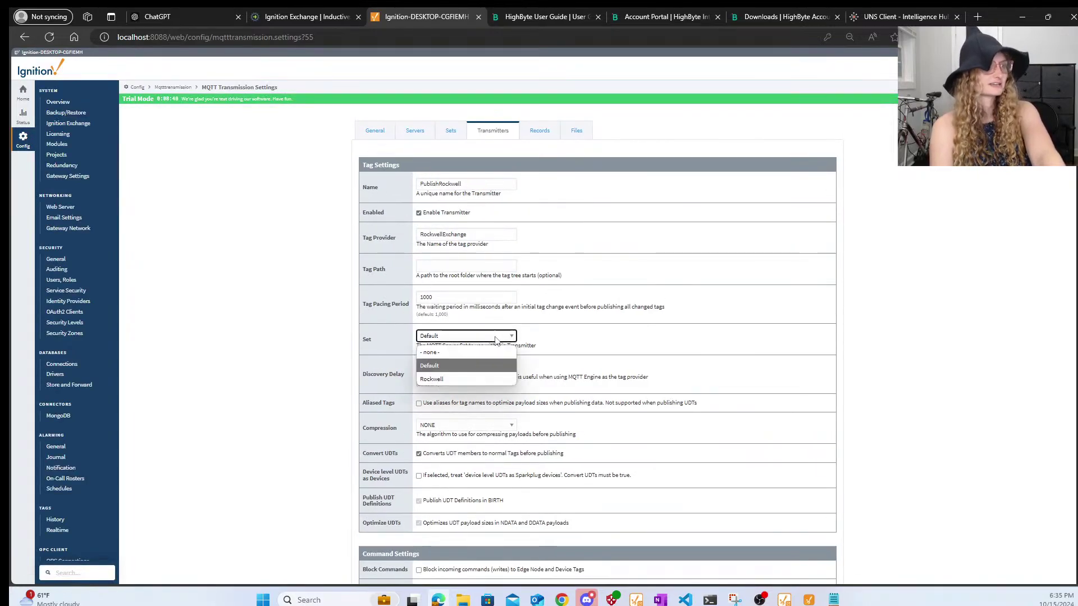
left_click(473, 375)
scroll(649, 464, "down", 15)
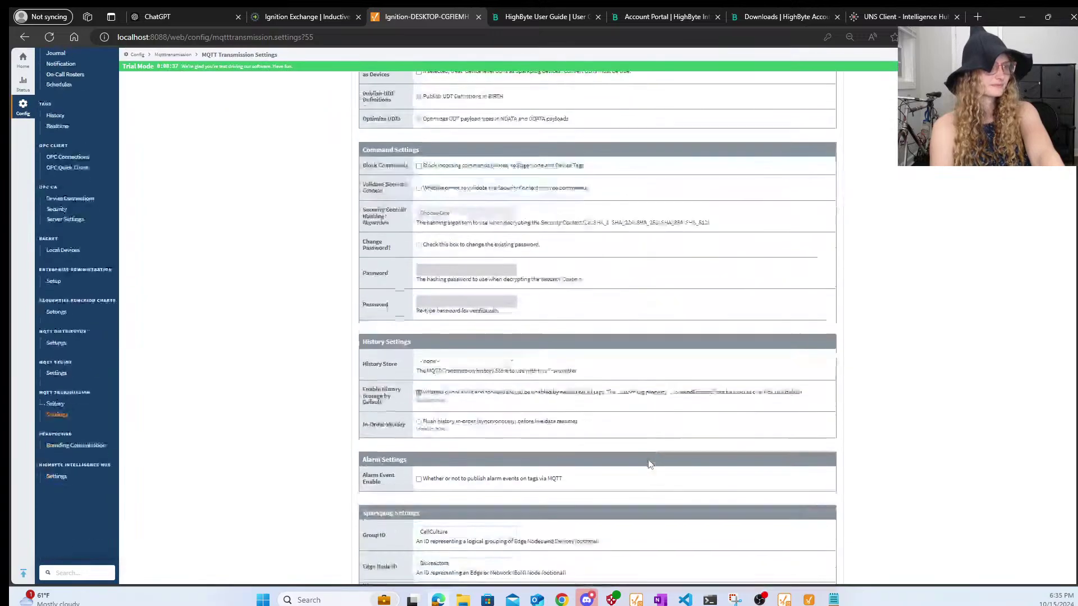
left_click(597, 511)
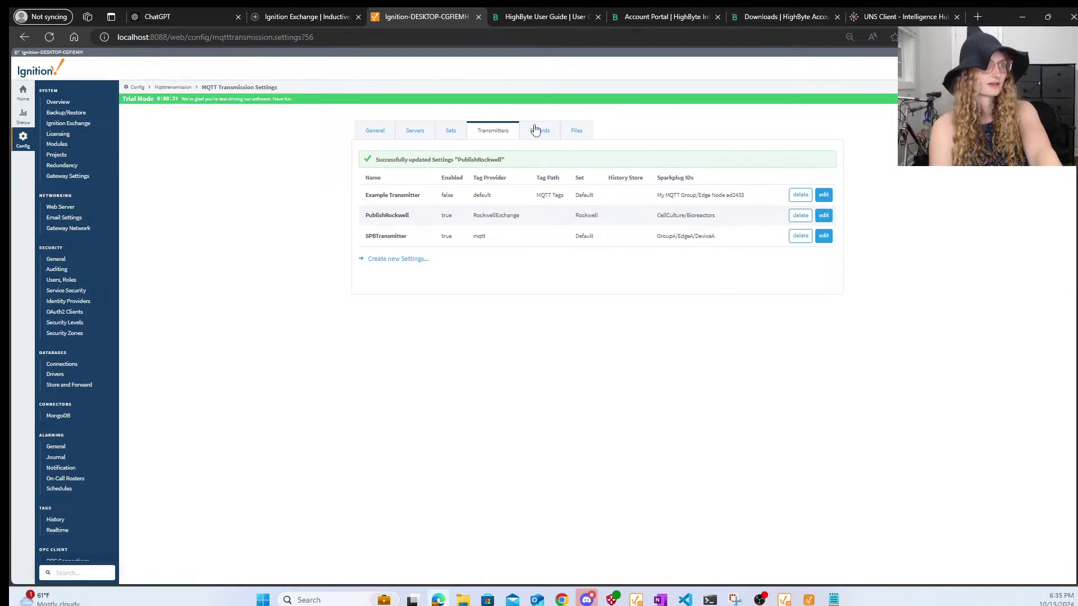
- Open HighbyteServer's settings from the server list, then switch to the HighByte UNS Client
left_click(451, 134)
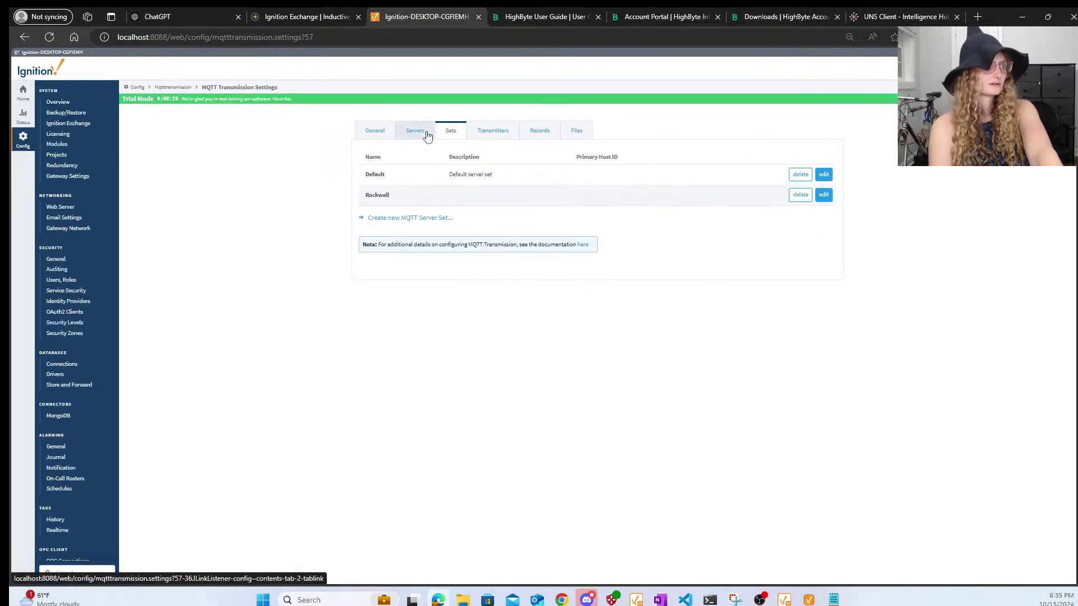
left_click(426, 135)
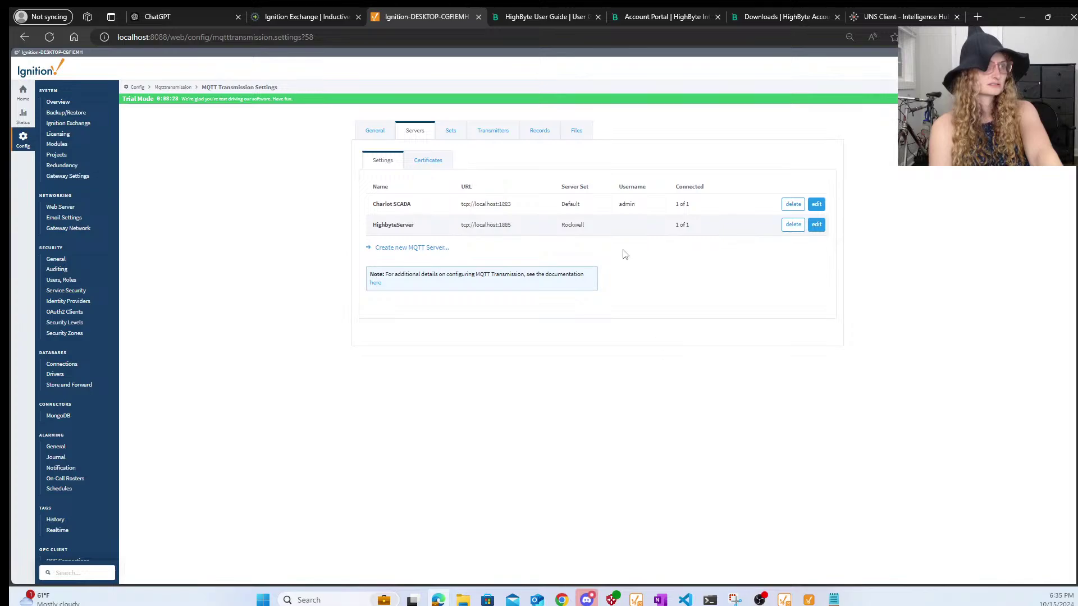
left_click(817, 225)
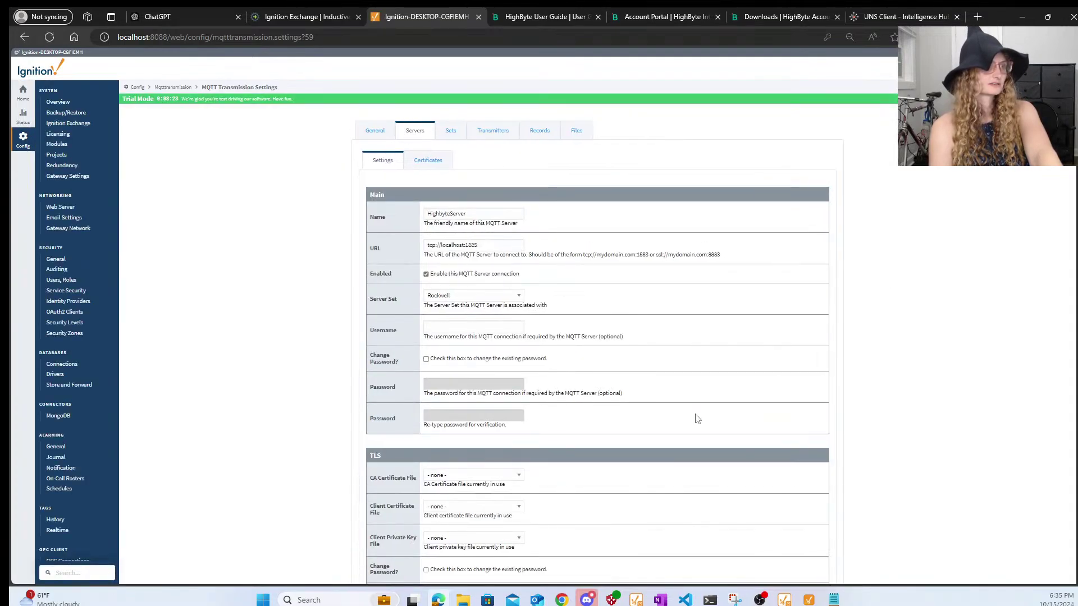
scroll(699, 410, "down", 4)
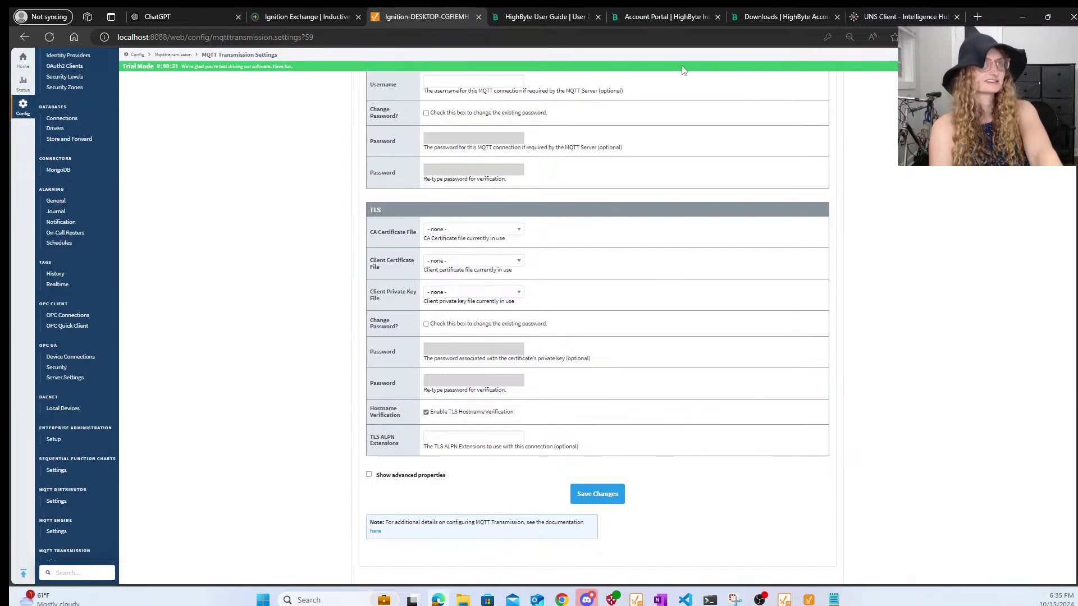
left_click(881, 17)
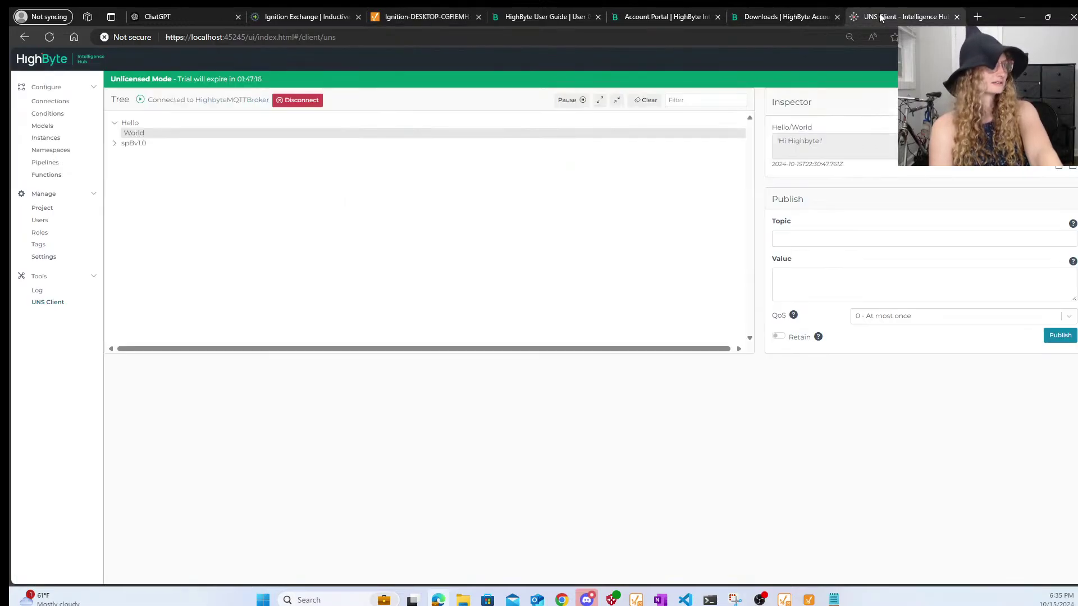
- Expand spBv1.0 > CellCulture > DBIRTH and open the full JSON payload for ROL
left_click(127, 145)
left_click(139, 155)
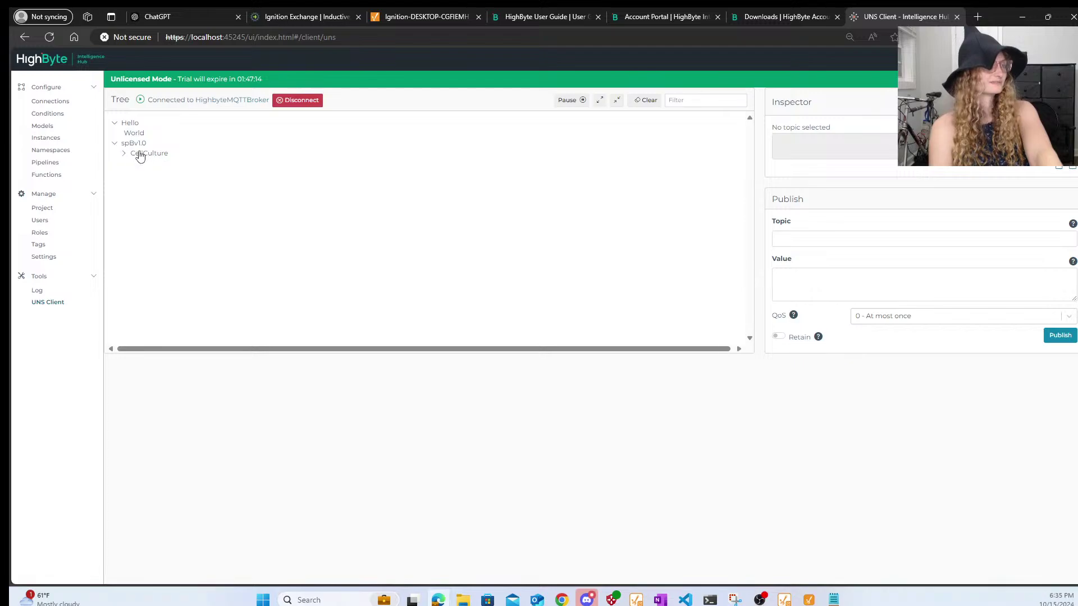
left_click(141, 154)
left_click(154, 184)
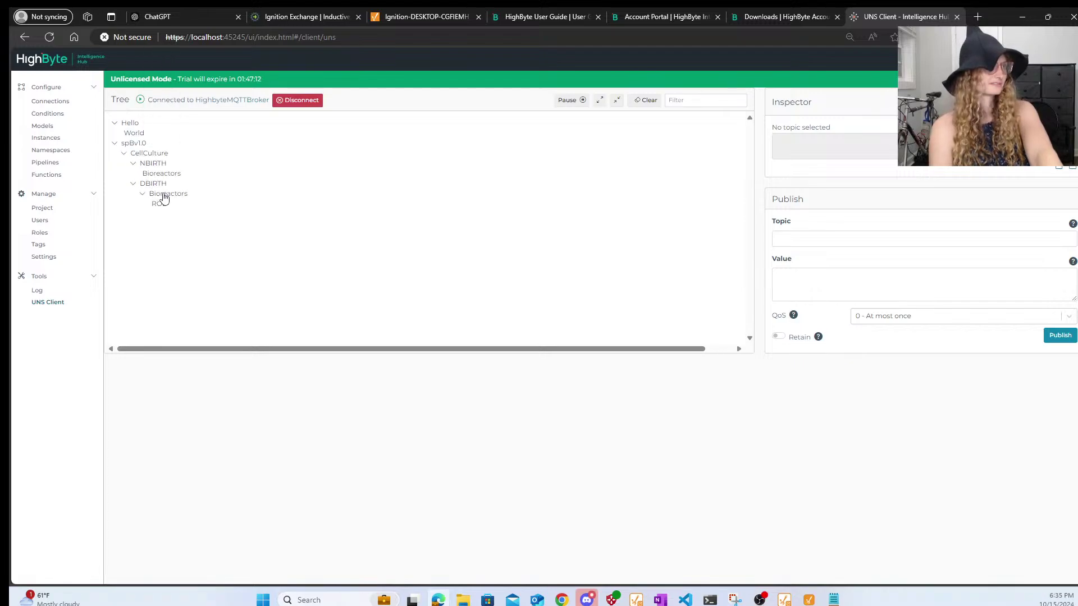
left_click(160, 203)
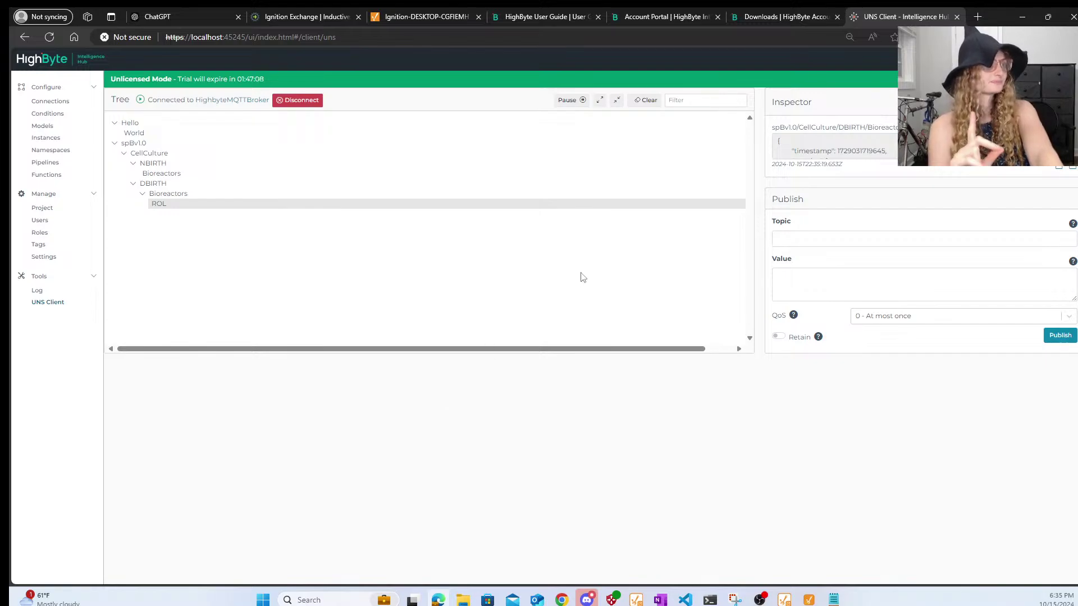
left_click(1059, 169)
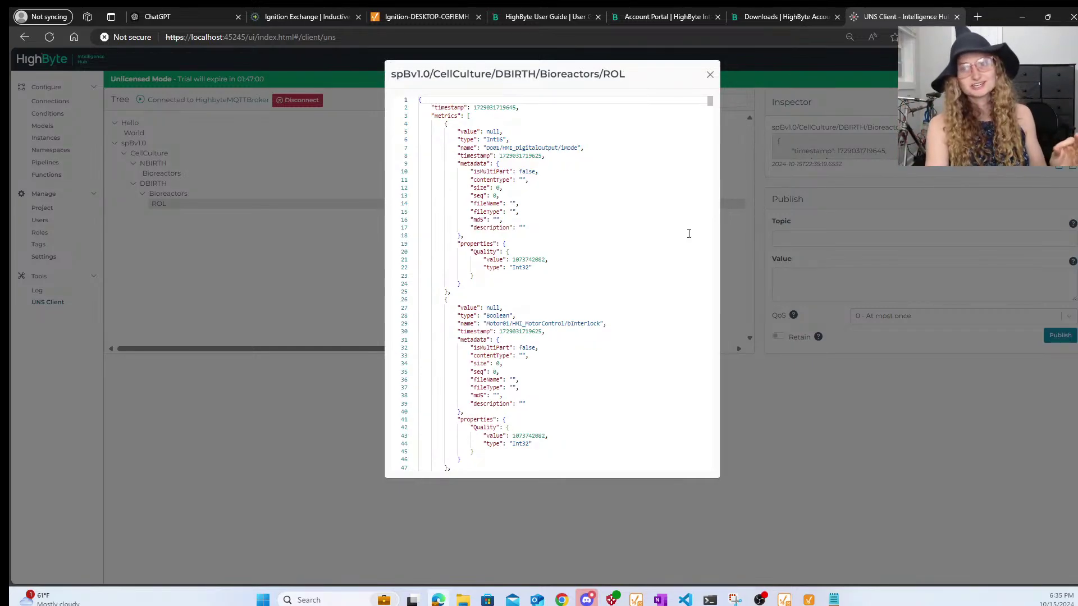
- Launch MQTT Explorer via Windows search for 'mqtt', then return to the Ignition server settings
left_click(335, 600)
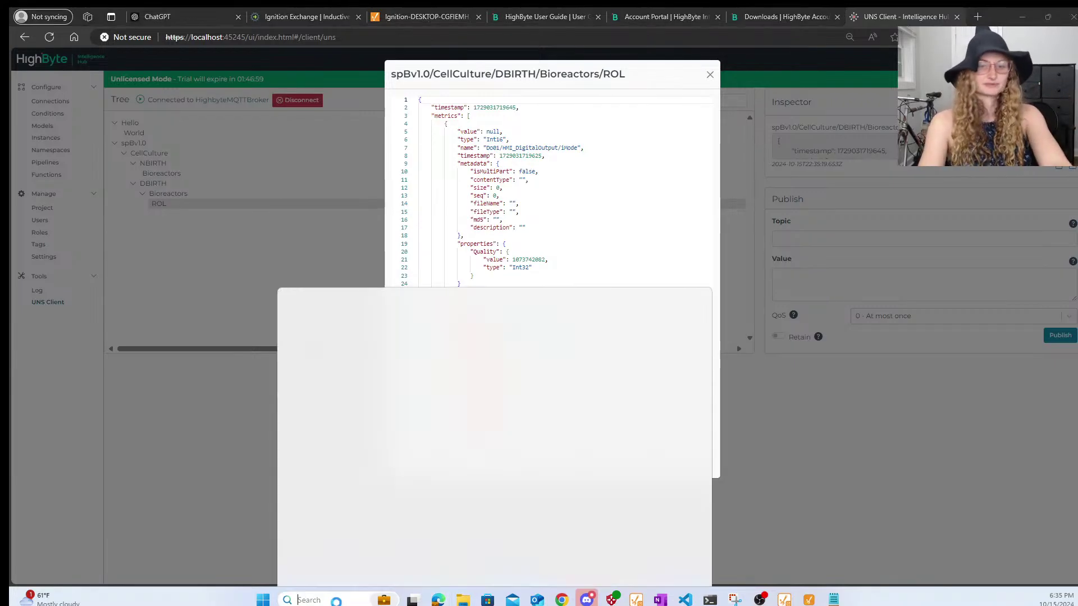
type("mqtt")
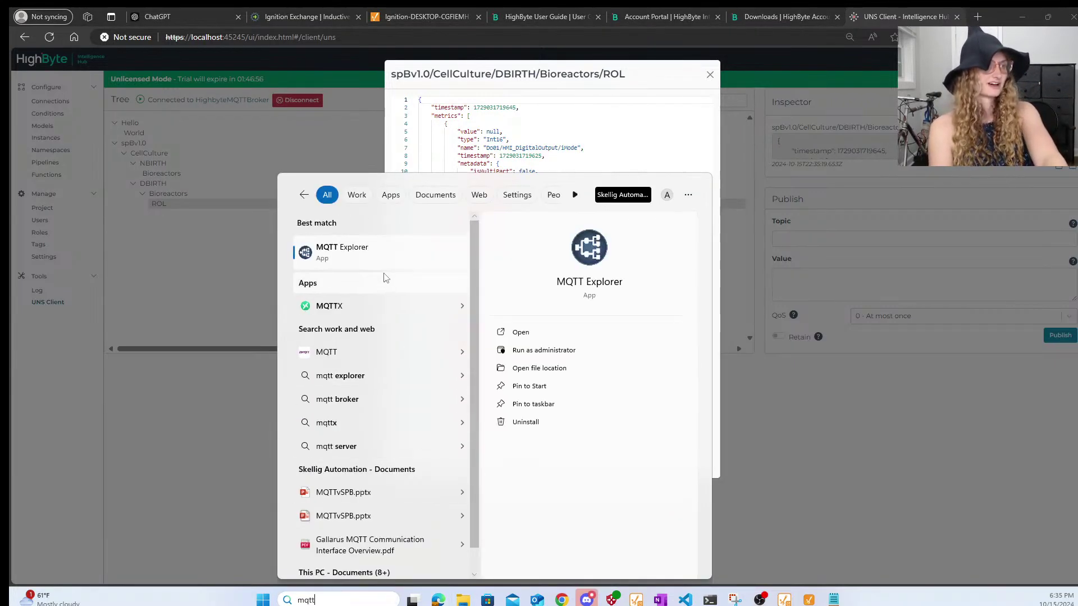
left_click(379, 245)
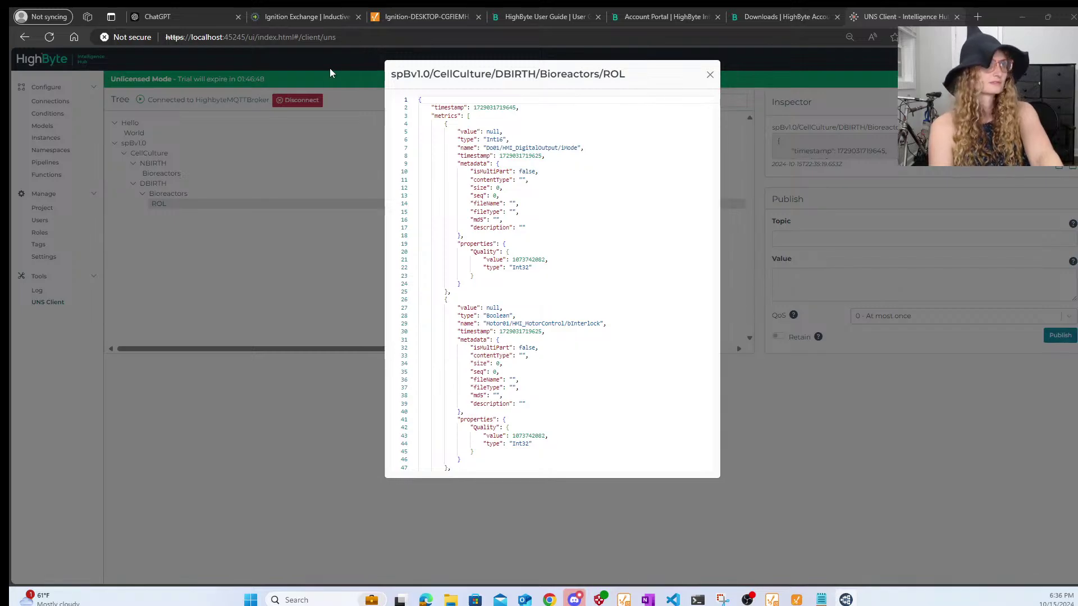
left_click(386, 25)
scroll(10, 448, "up", 10)
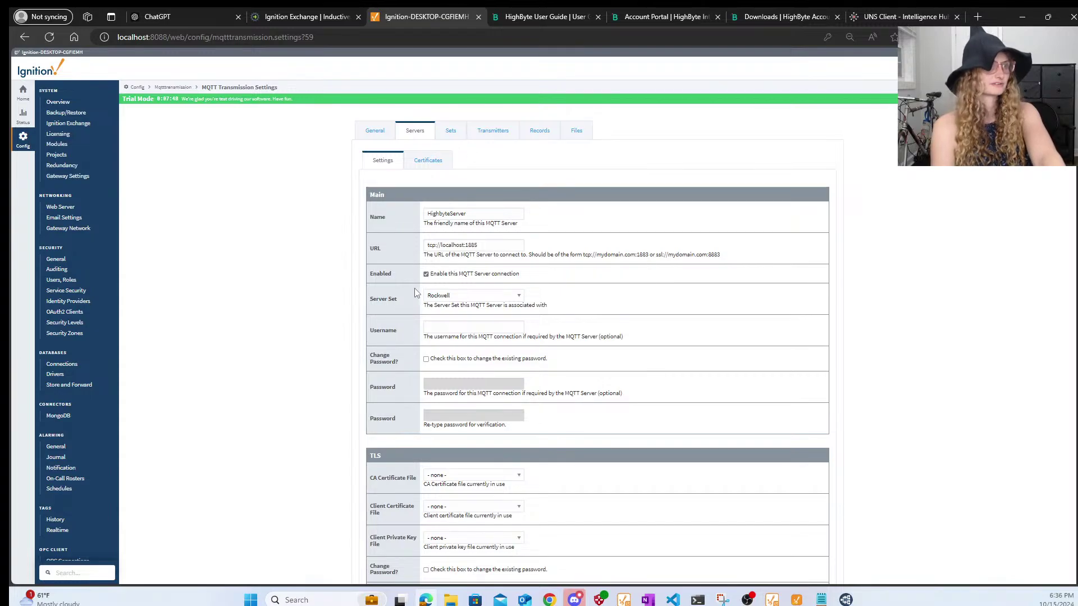
- Save HighbyteServer as disabled twice, then move MQTT Explorer over the gateway page
scroll(671, 404, "down", 6)
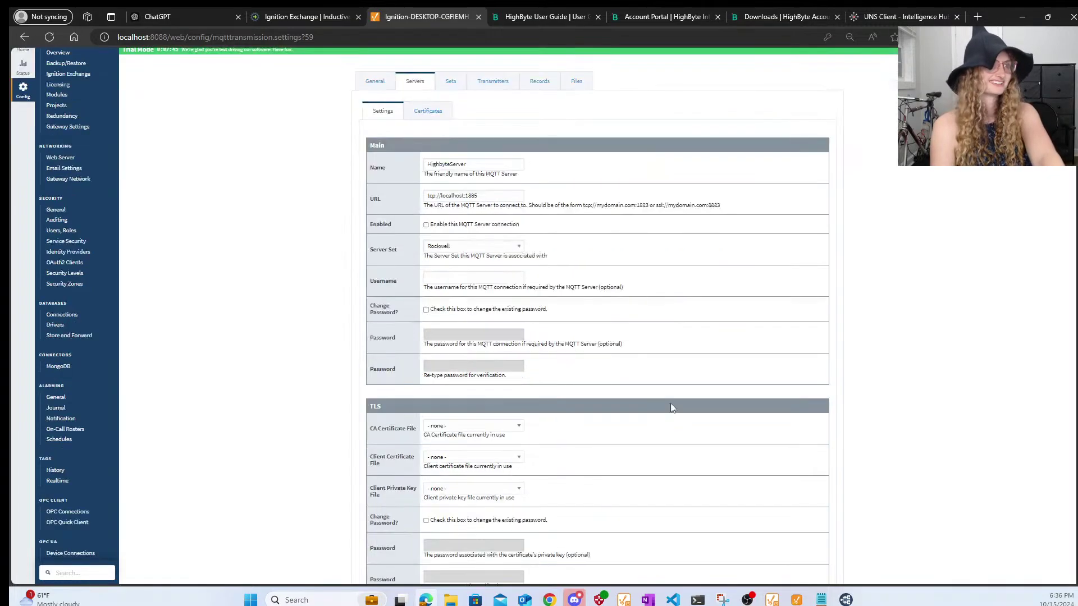
left_click(619, 405)
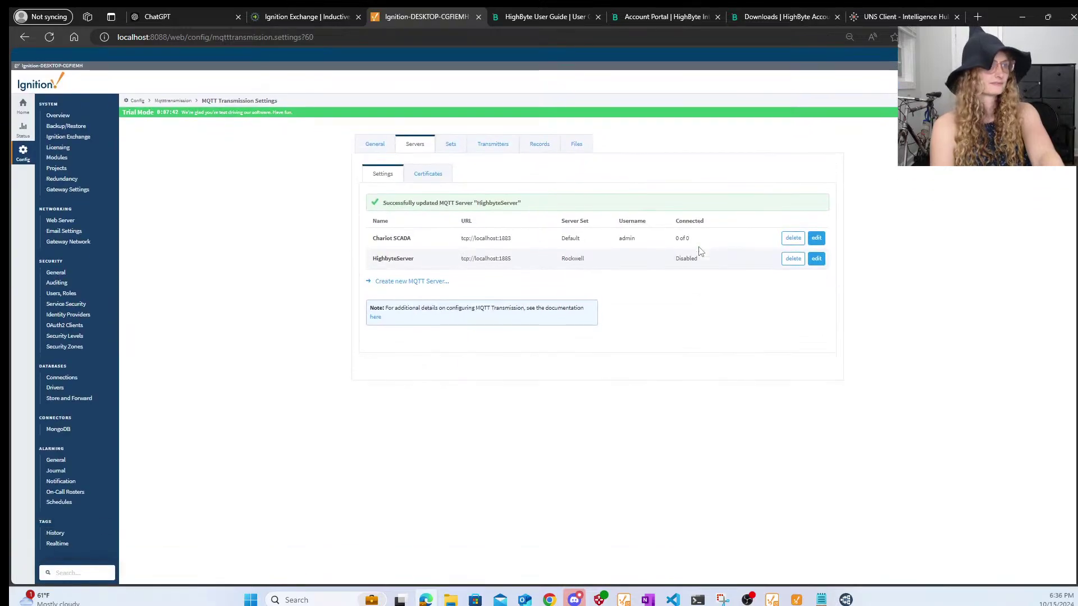
left_click(816, 245)
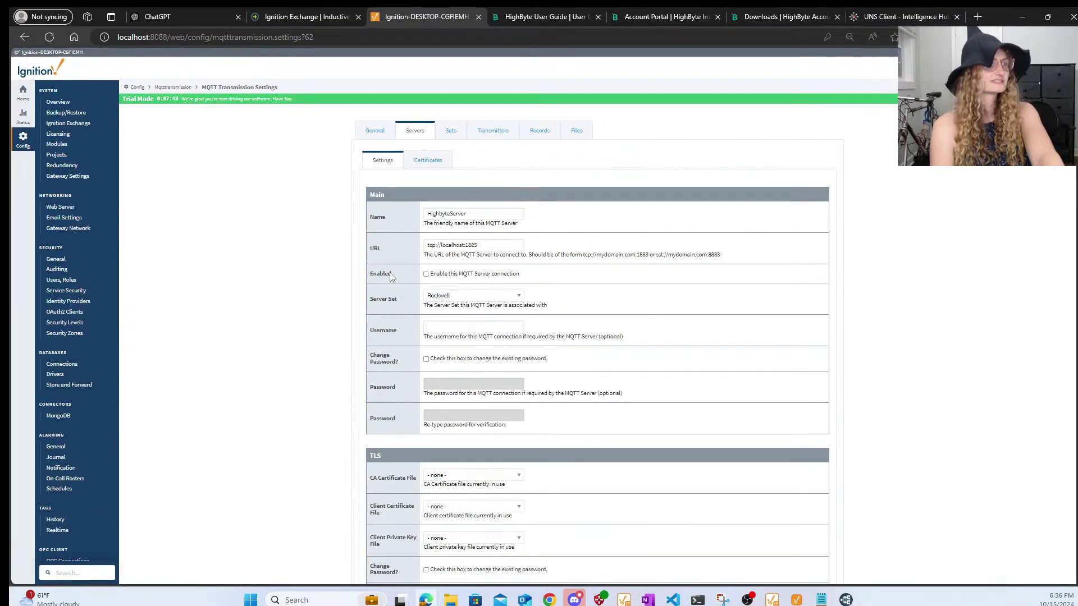
scroll(505, 337, "down", 6)
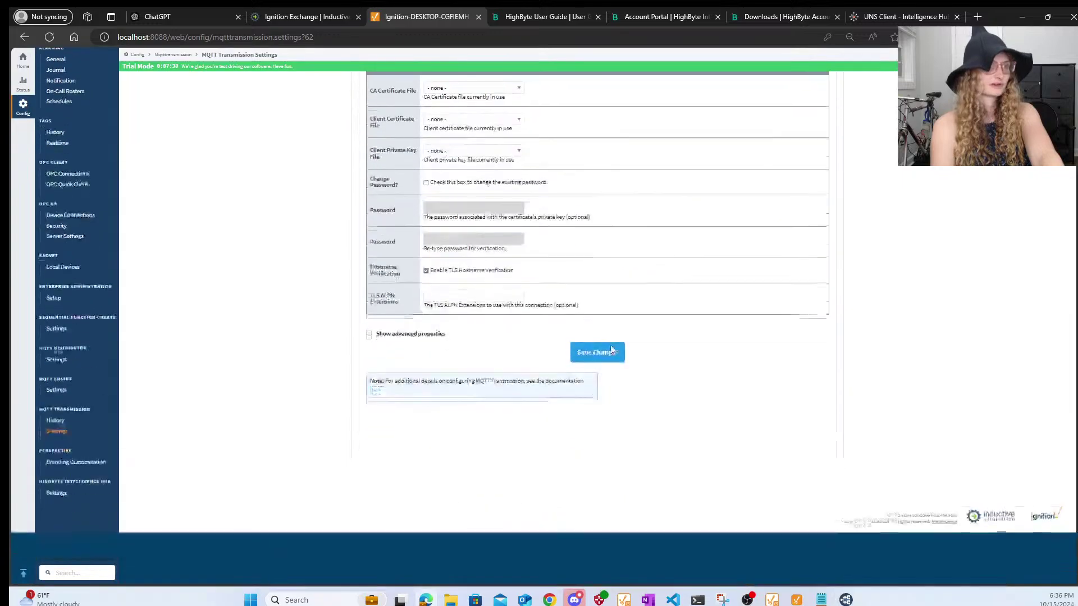
left_click(612, 409)
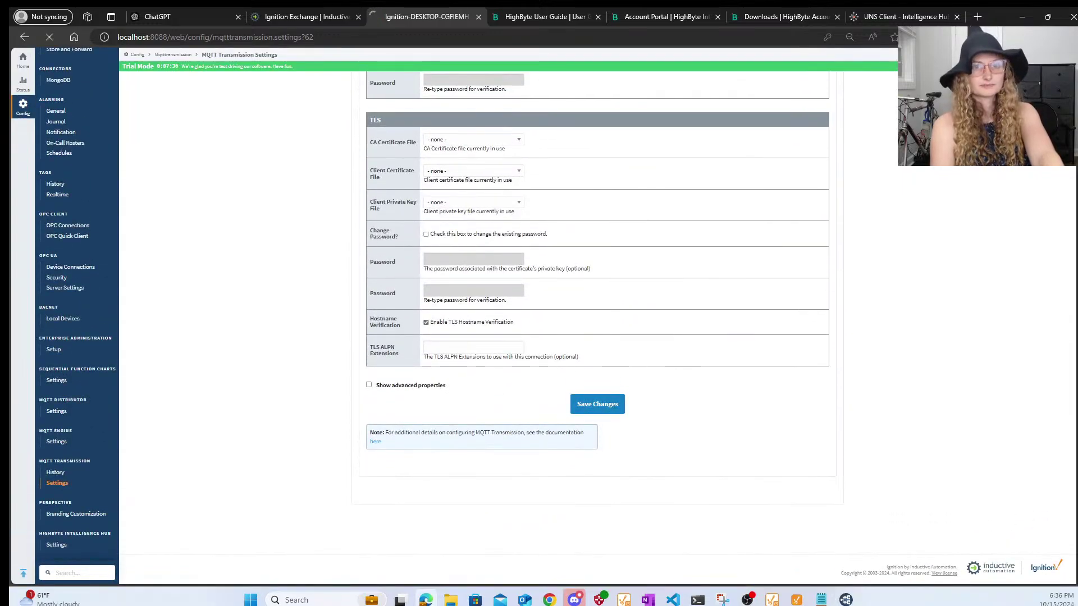
left_click_drag(1077, 115, 588, 175)
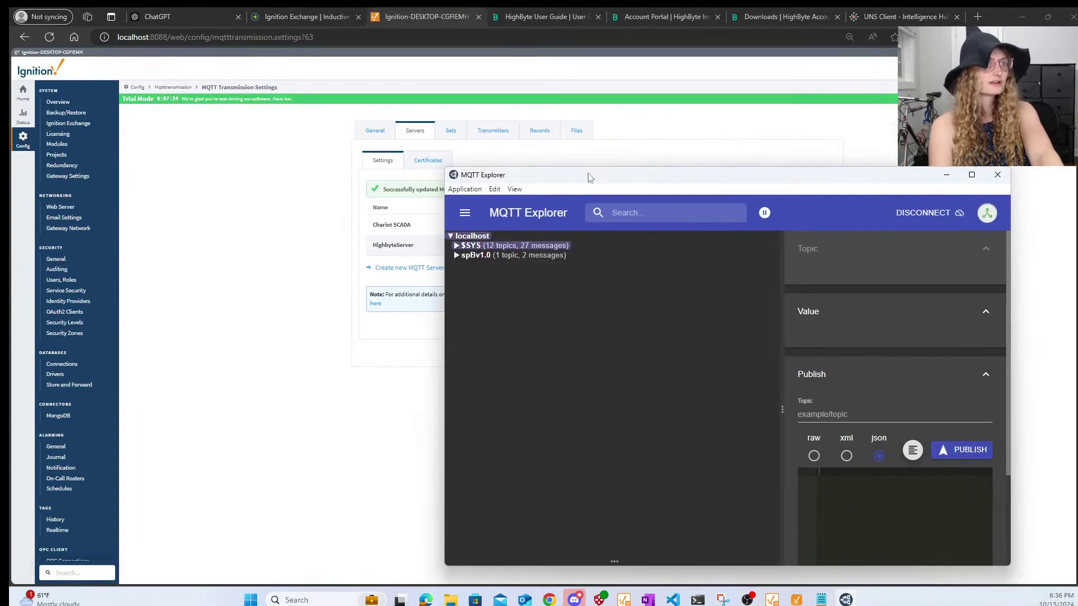
- In MQTT Explorer, view the CellCulture NBIRTH Bioreactors and DBIRTH ROL messages, then return to UNS Client
left_click(474, 255)
left_click(489, 264)
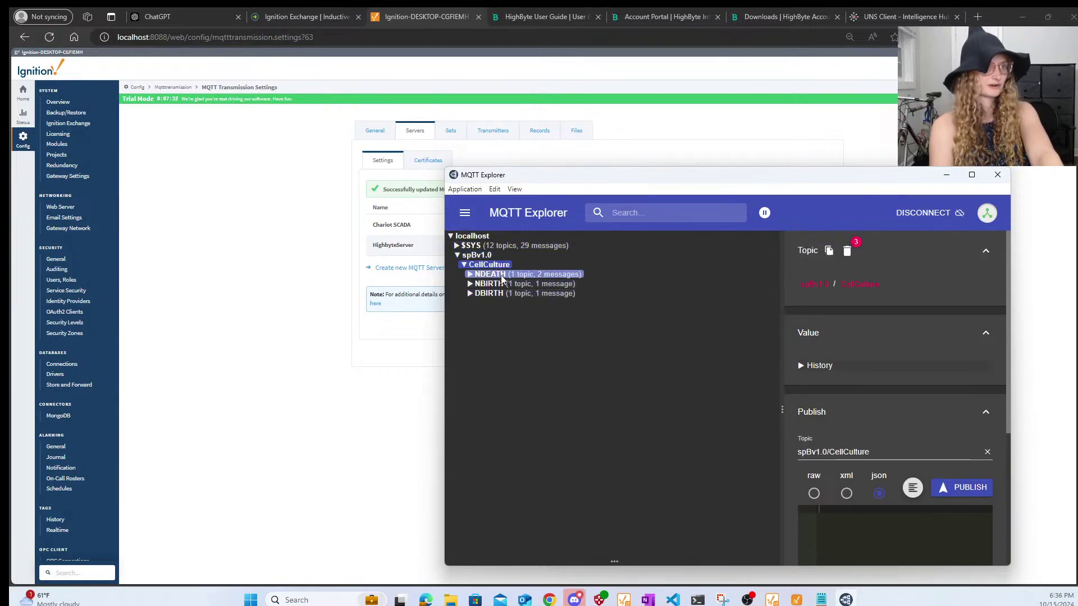
left_click(503, 276)
left_click(507, 292)
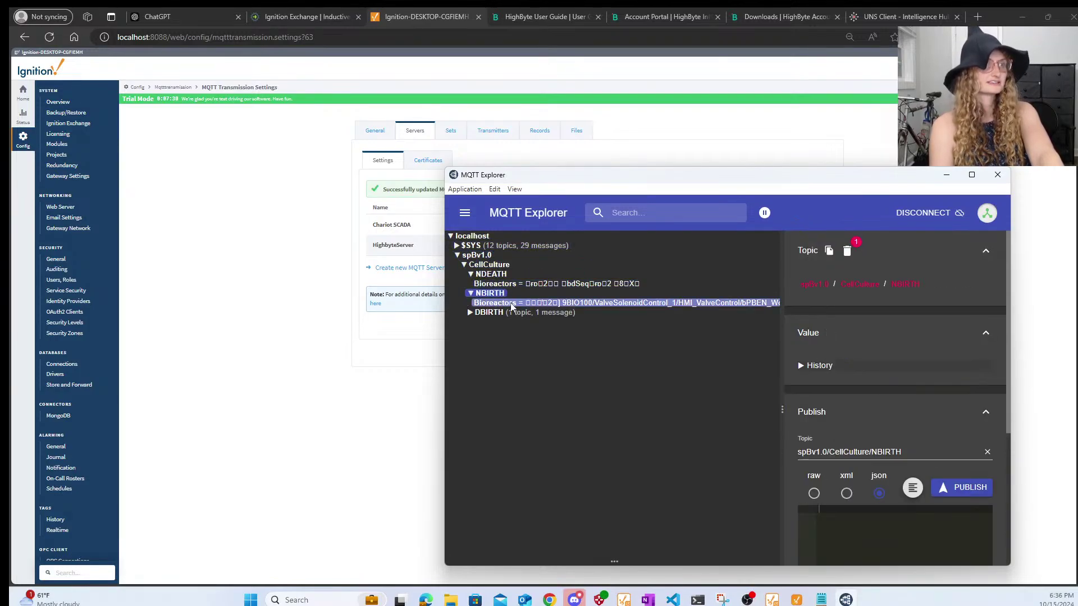
left_click(512, 305)
left_click(511, 312)
left_click(527, 321)
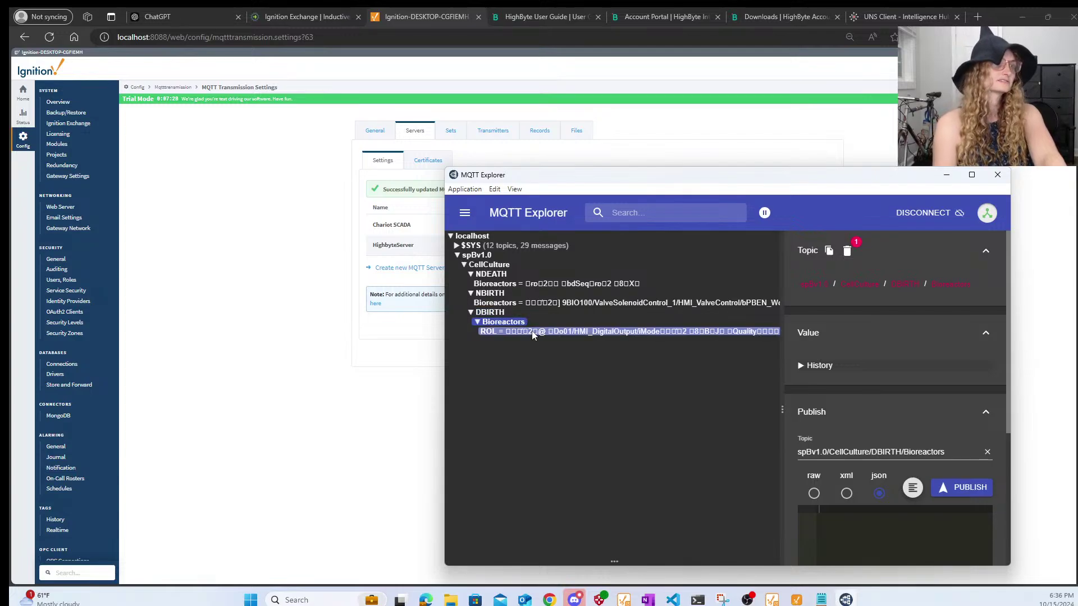
left_click(533, 332)
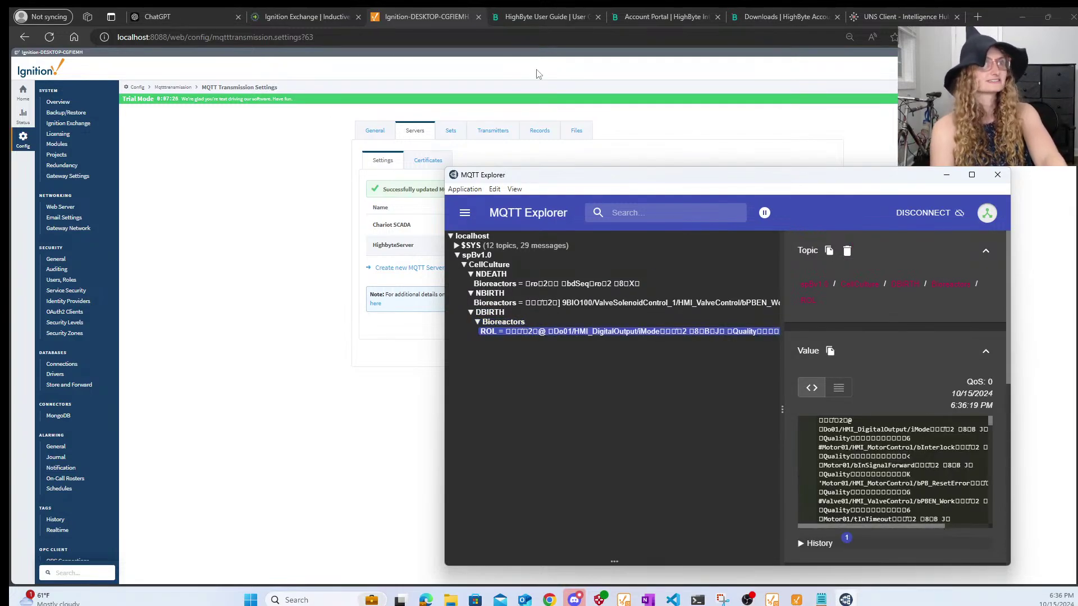
left_click(868, 20)
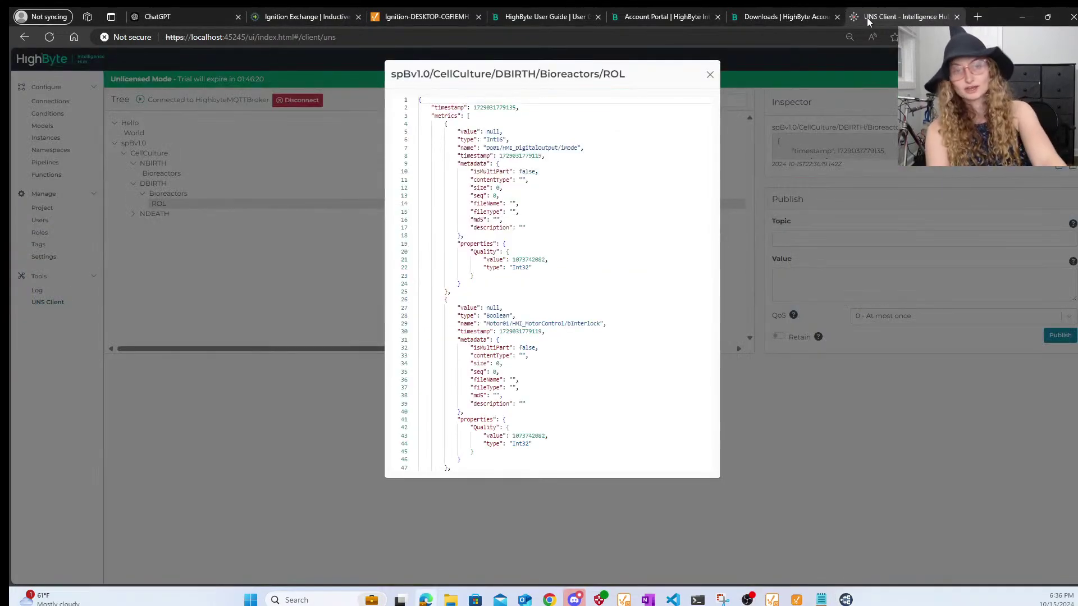
- Close the ROL view and review the full NDEATH Bioreactors JSON payload
left_click(710, 74)
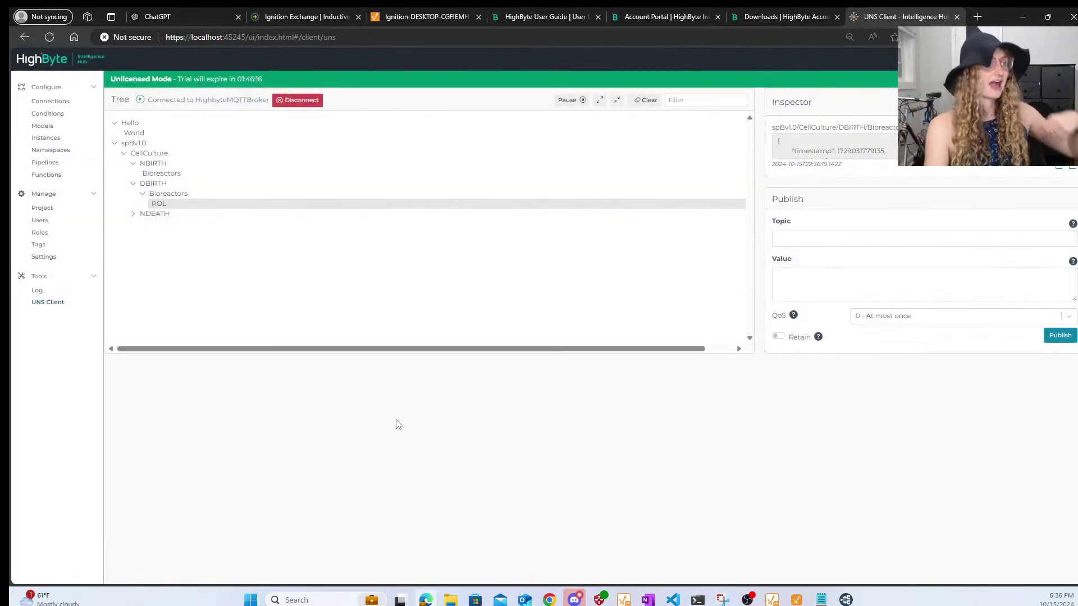
left_click(136, 218)
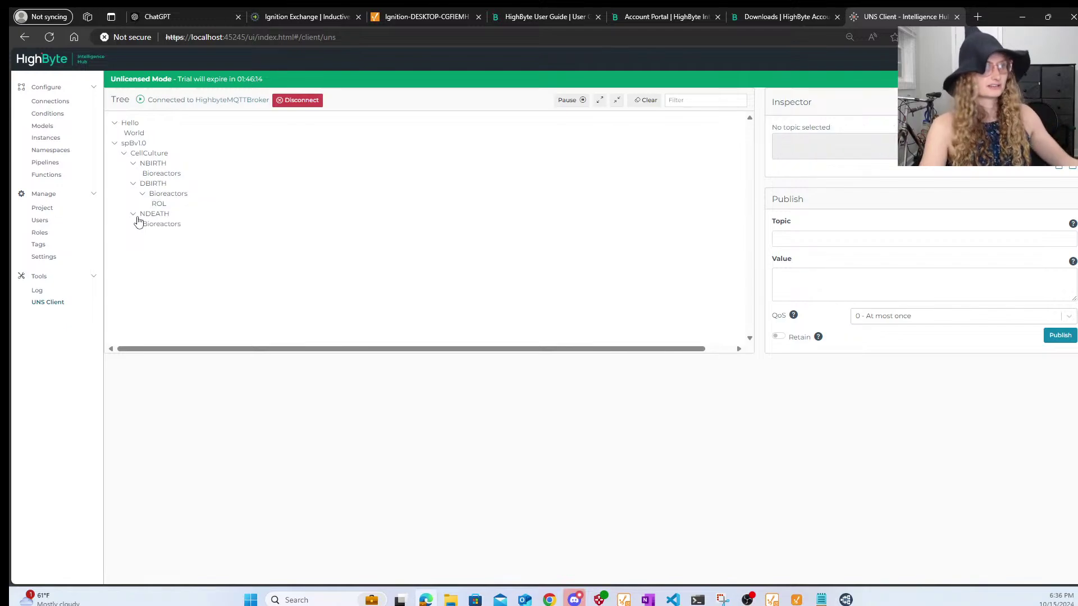
left_click(145, 224)
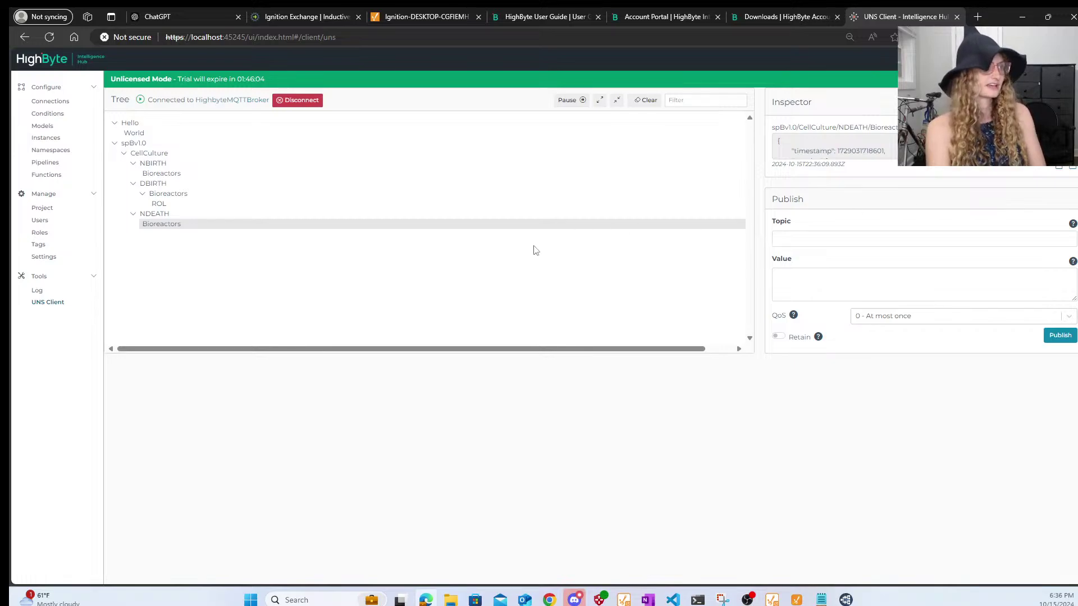
left_click(1059, 168)
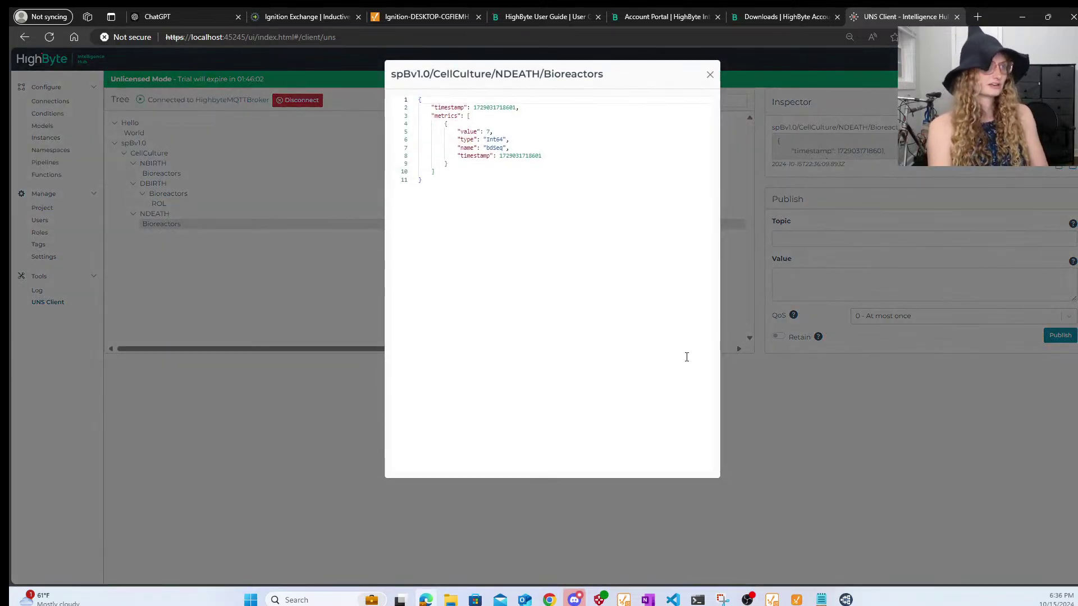
left_click(710, 74)
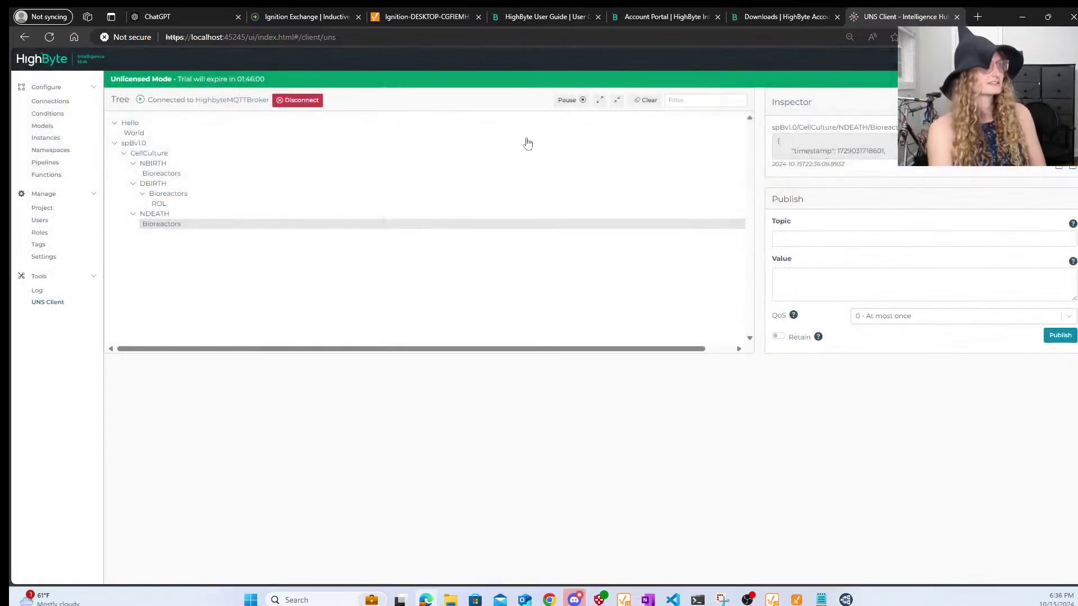
- Inspect the NBIRTH Bioreactors message and open the full DBIRTH ROL payload
left_click(162, 167)
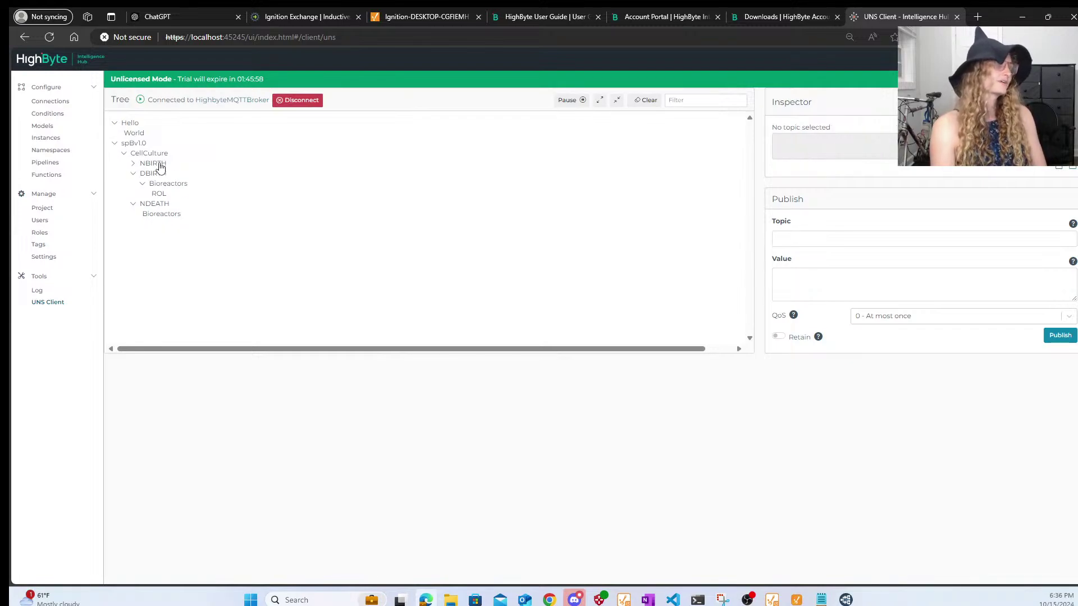
left_click(156, 163)
left_click(168, 174)
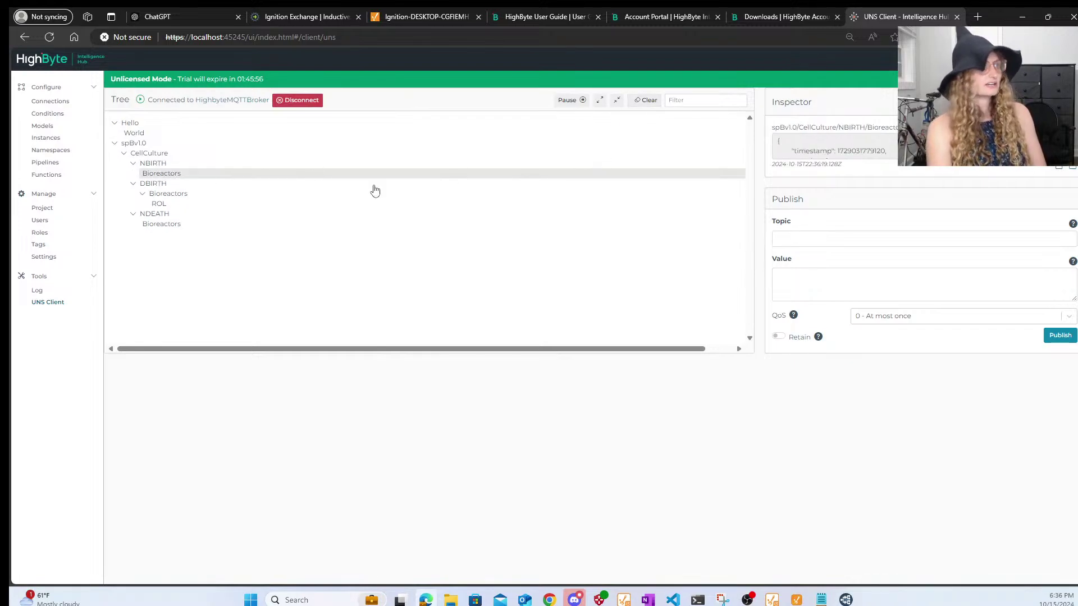
left_click(159, 204)
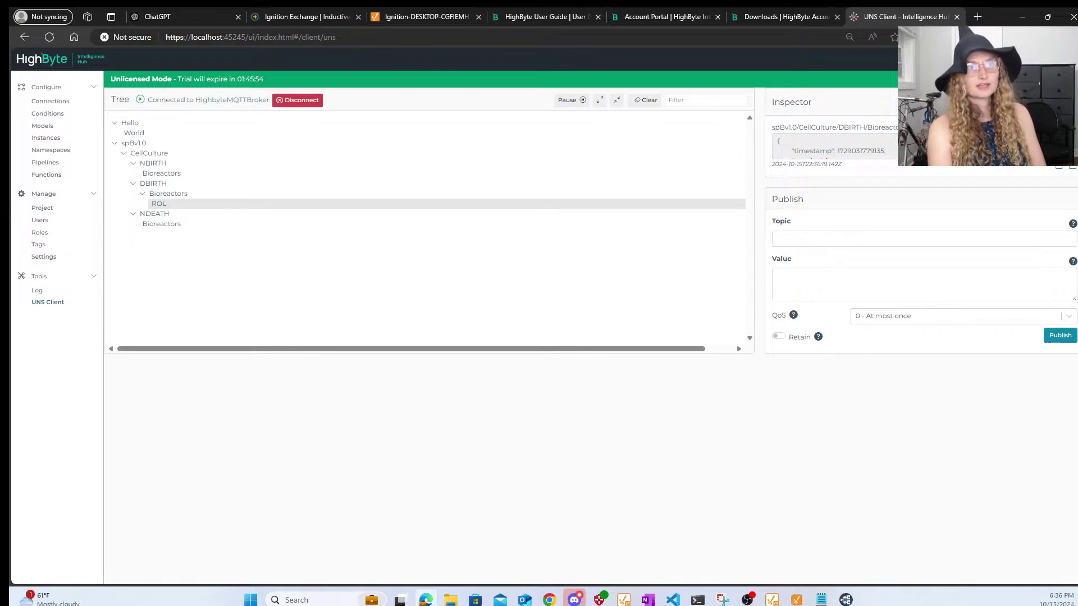
left_click(1058, 169)
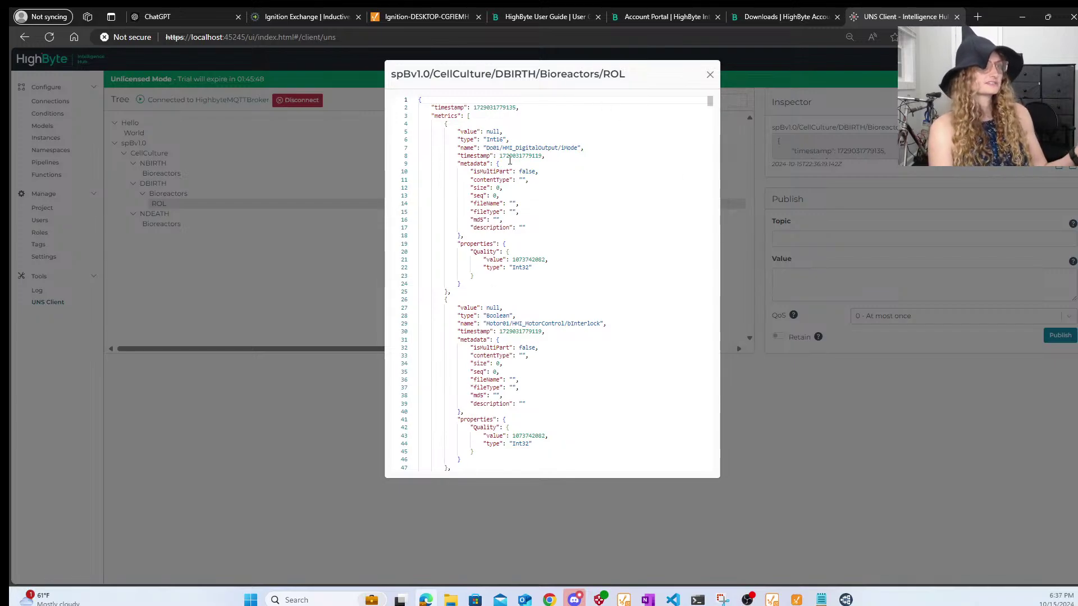
- Scroll through the ROL metrics list, starting from Do01/HMI_DigitalOutput/iMode
left_click_drag(486, 148, 570, 148)
double_click(570, 148)
left_click(496, 155)
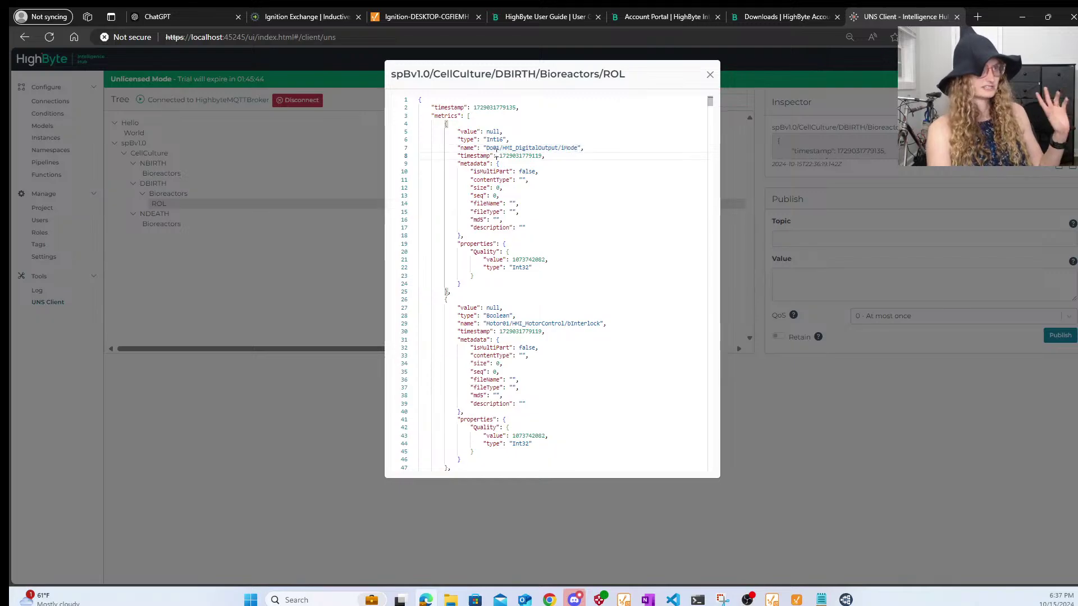
scroll(602, 270, "down", 10)
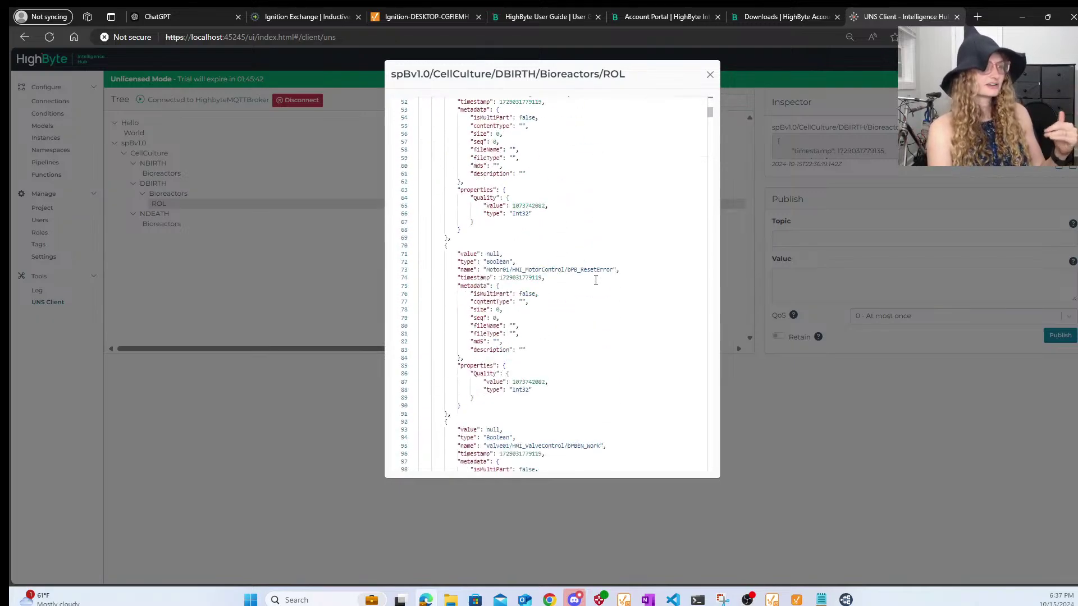
scroll(596, 280, "down", 6)
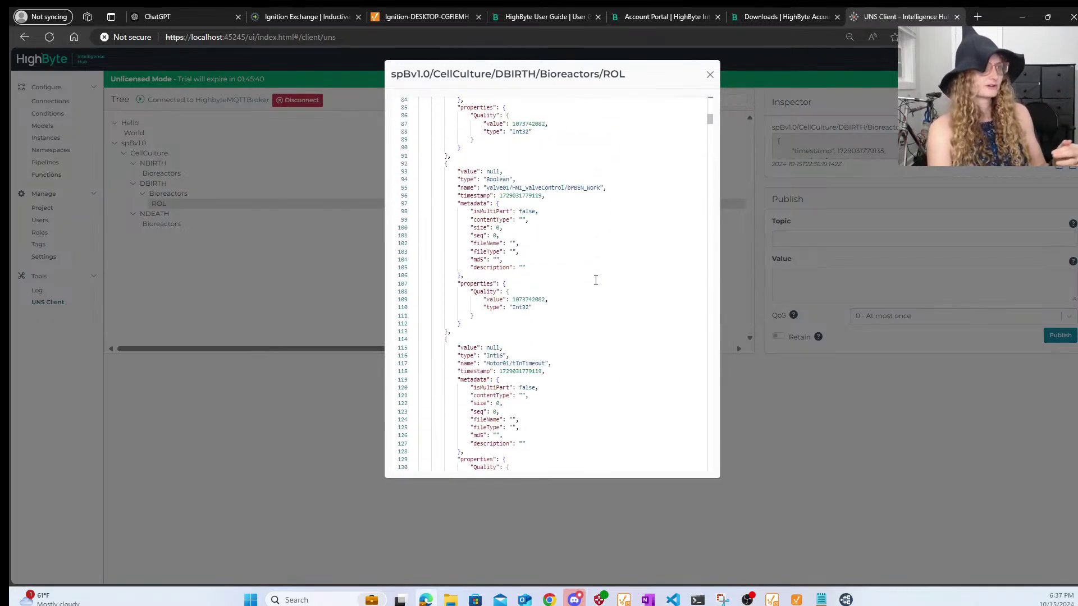
scroll(587, 260, "down", 4)
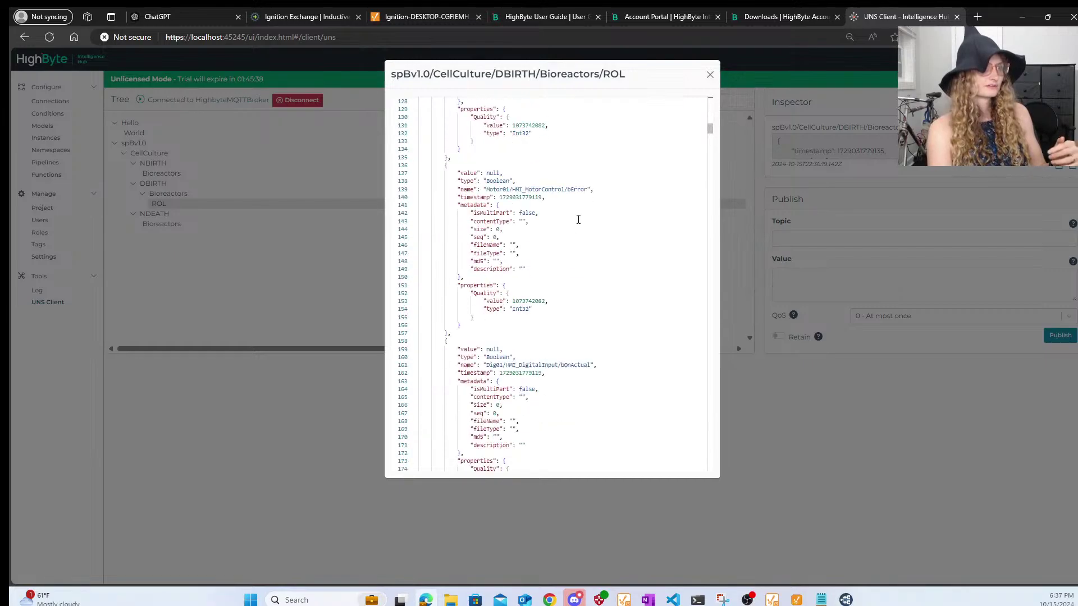
scroll(583, 352, "down", 20)
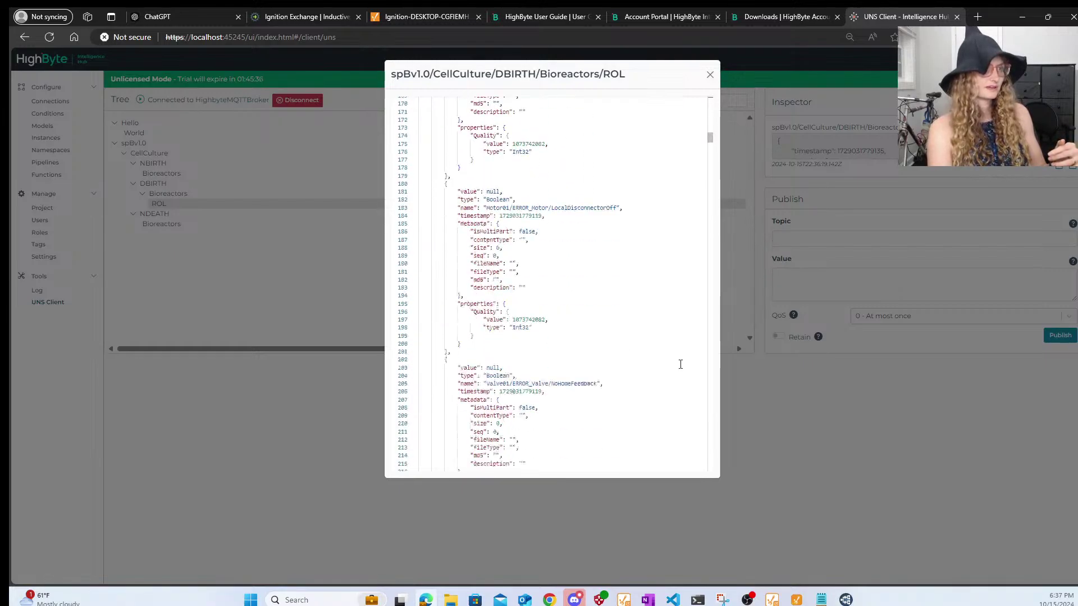
scroll(662, 357, "down", 20)
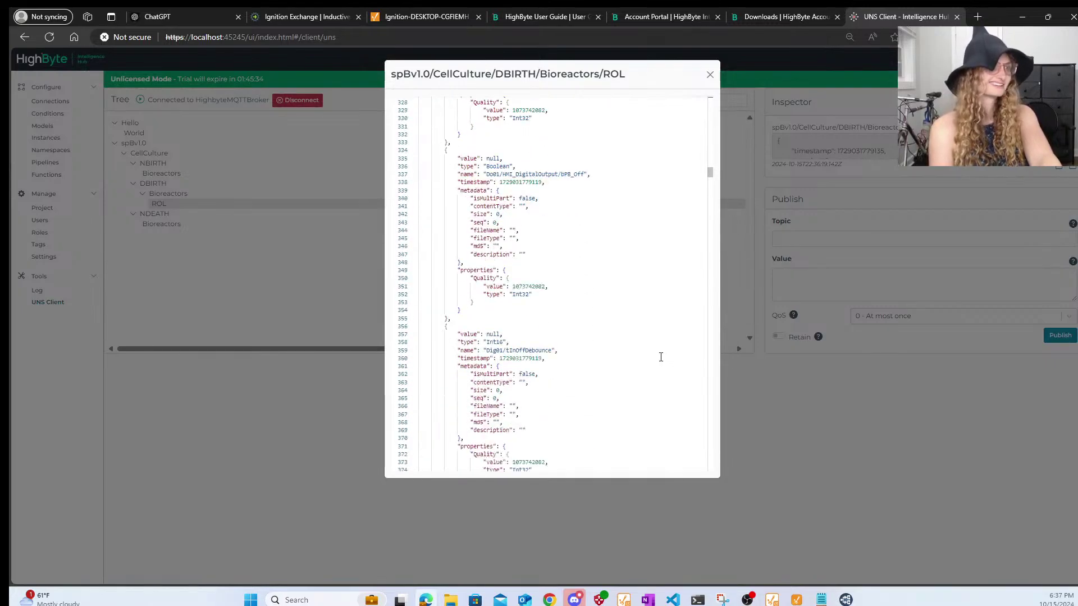
left_click(692, 249)
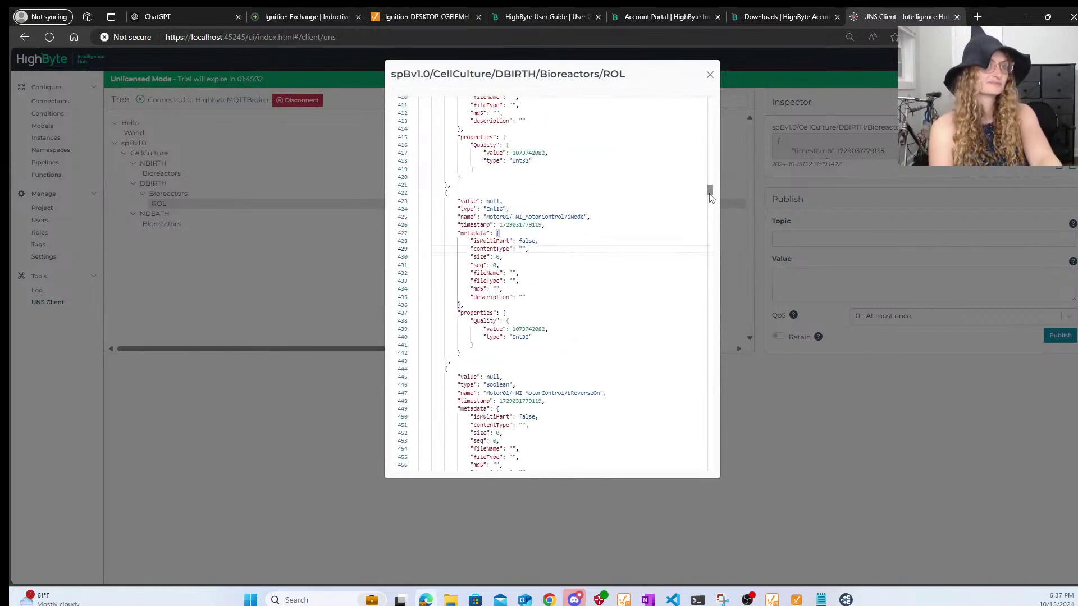
left_click_drag(711, 192, 713, 491)
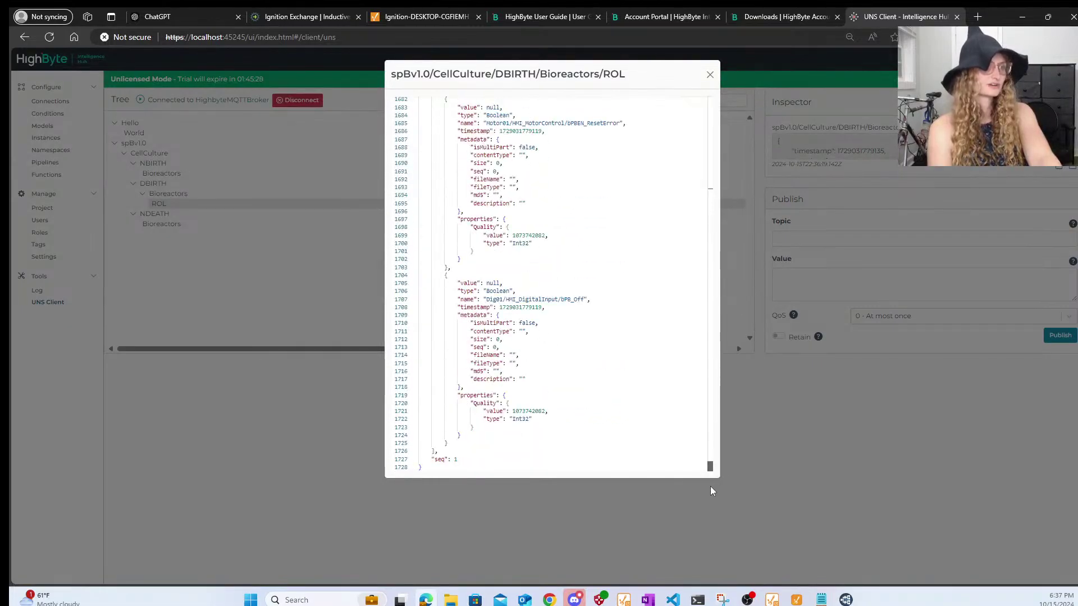
- Glance at the Ignition Designer project, then return and close the ROL payload view
mouse_move(800, 600)
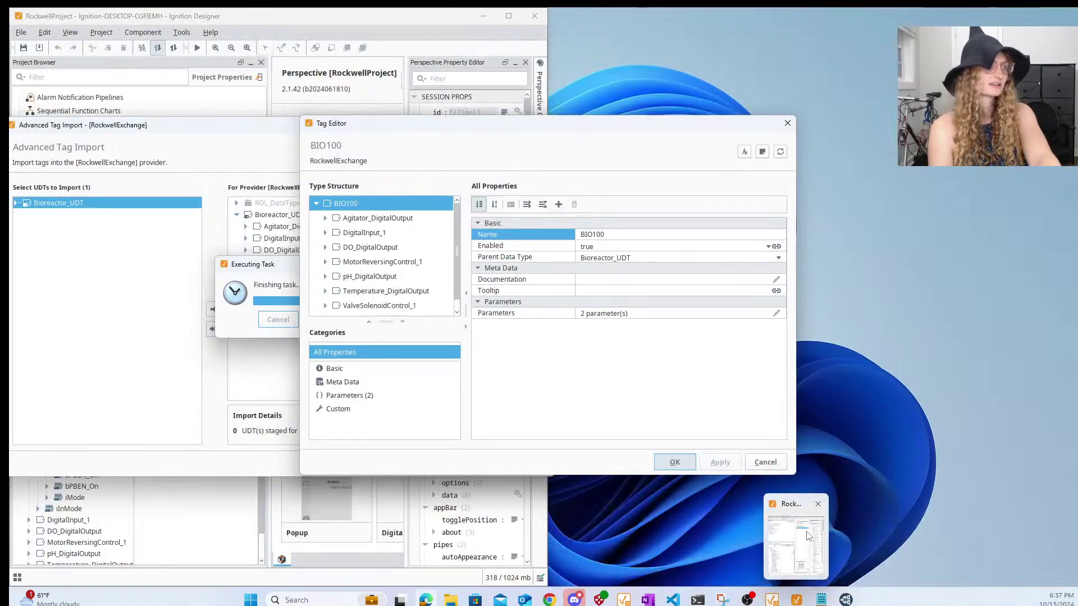
left_click(806, 534)
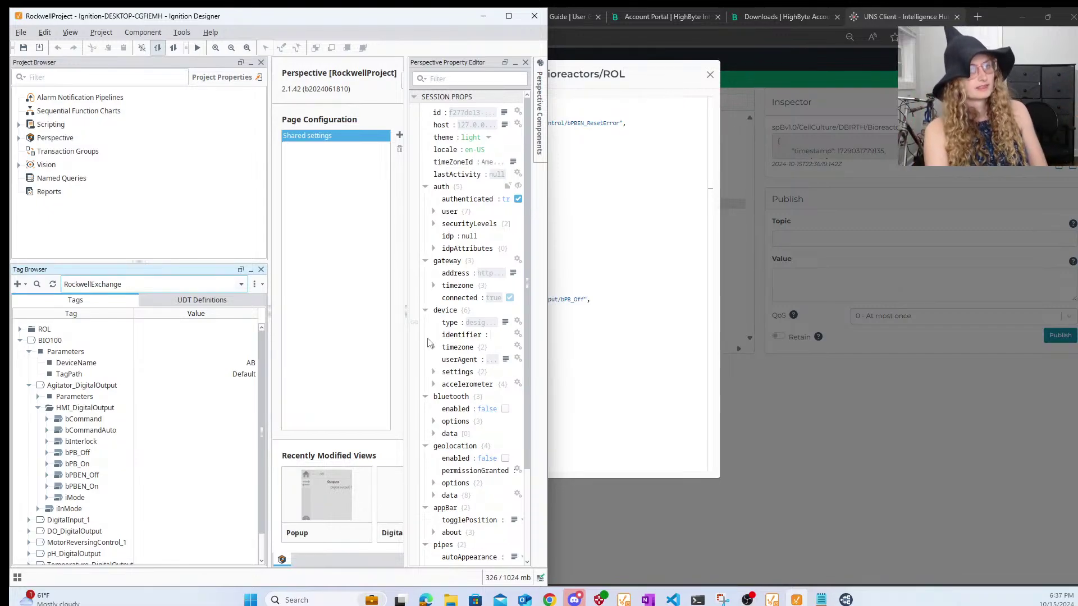
left_click(593, 302)
scroll(593, 301, "up", 10)
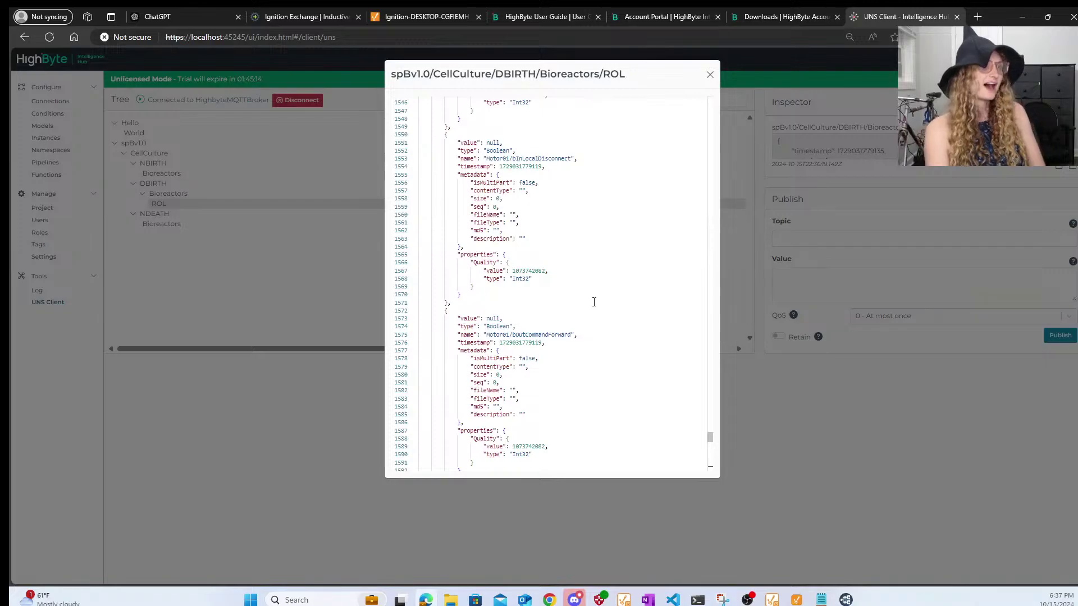
scroll(594, 302, "up", 5)
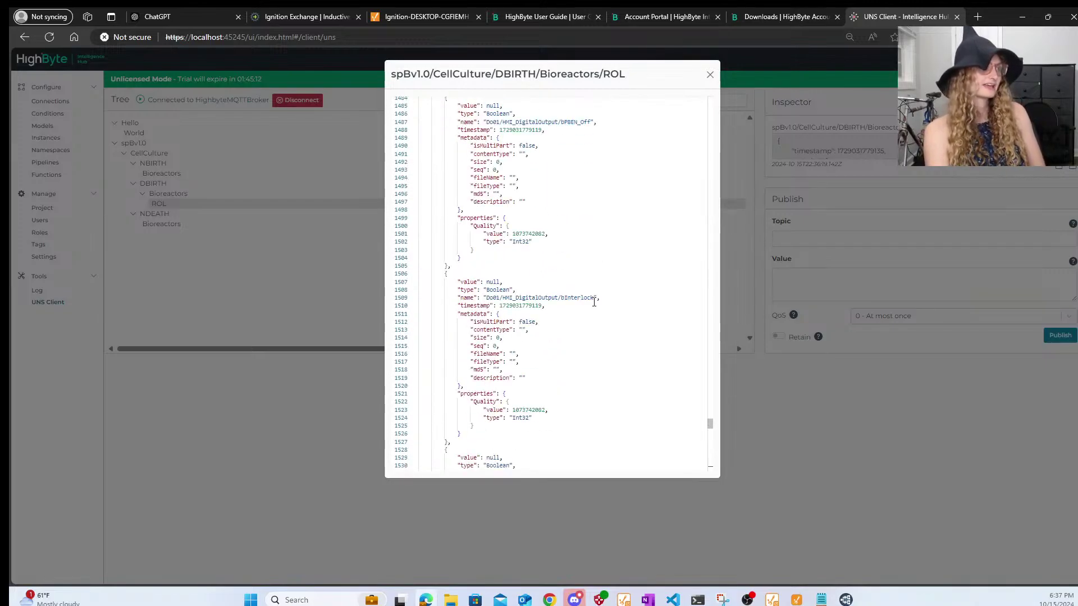
left_click(711, 74)
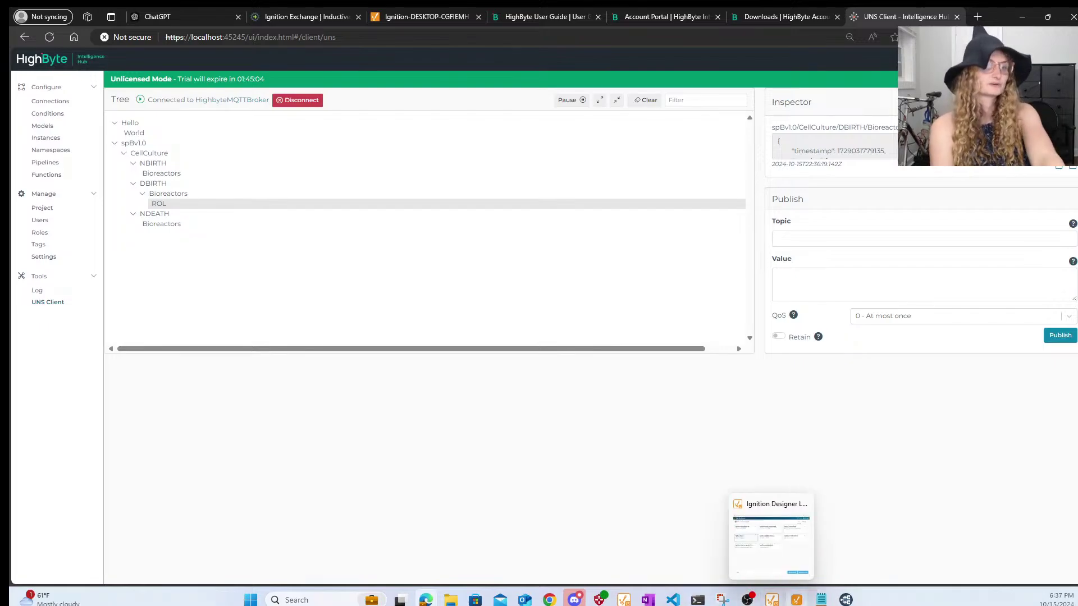
- In Ignition Designer, make DigitalInput_1's iInMode a Memory tag with value 5
left_click(797, 600)
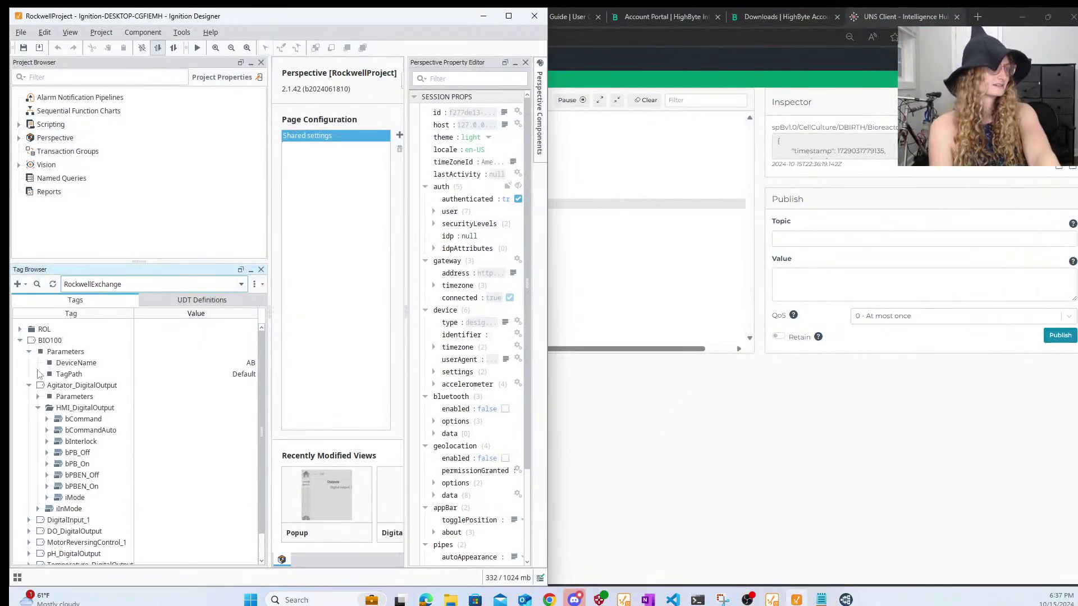
left_click(37, 408)
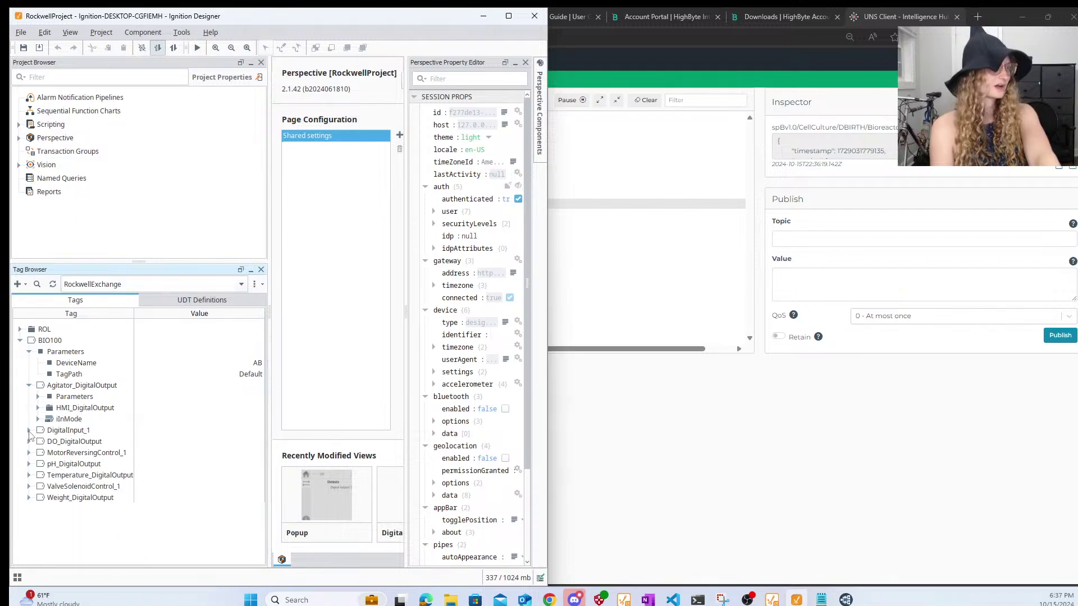
left_click(29, 431)
double_click(69, 464)
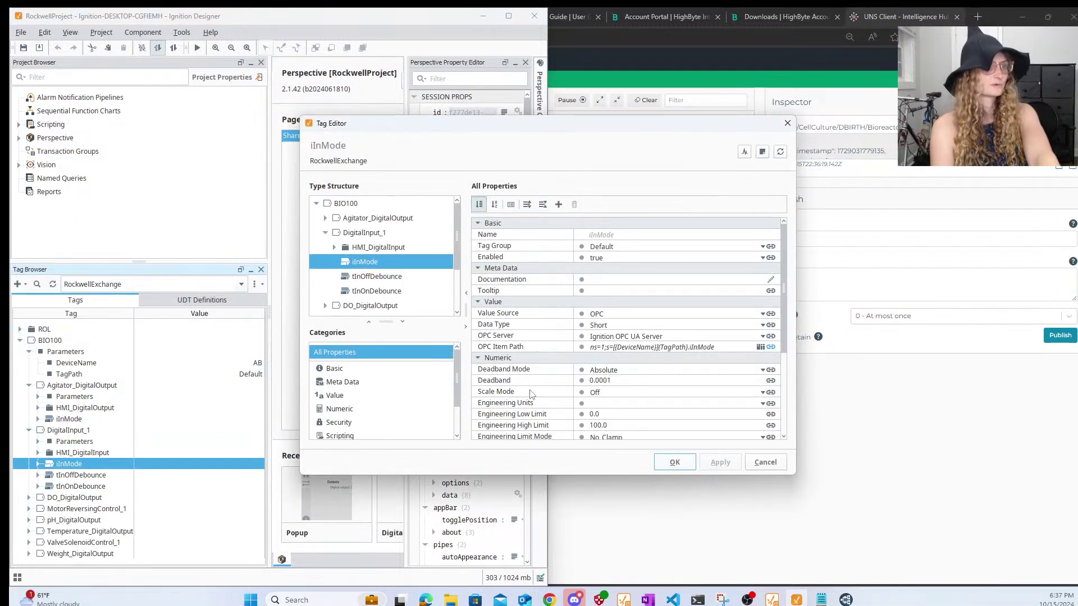
left_click(612, 313)
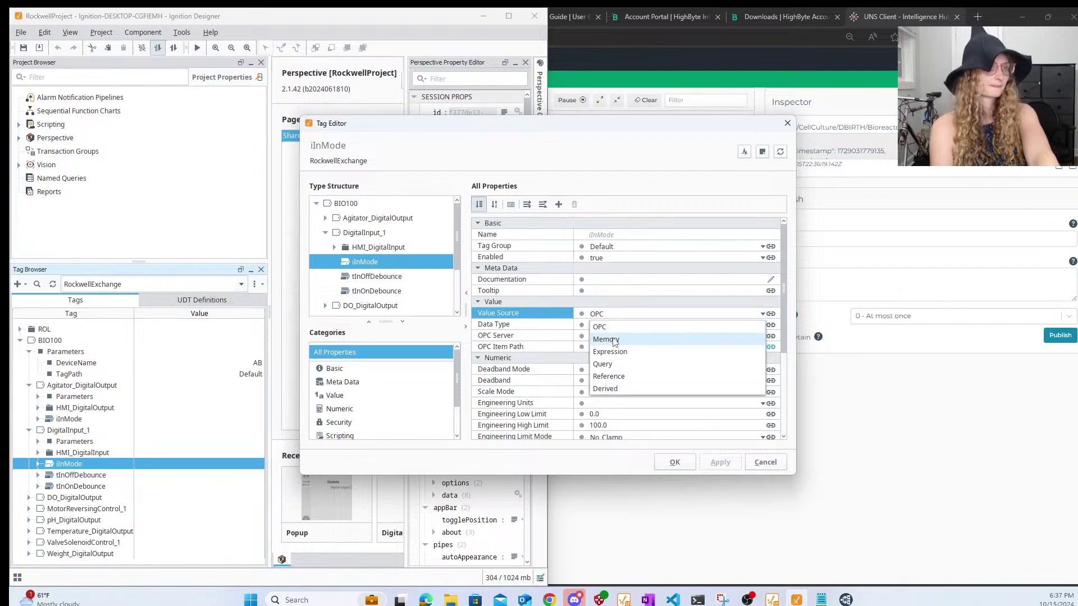
left_click(615, 341)
left_click(613, 336)
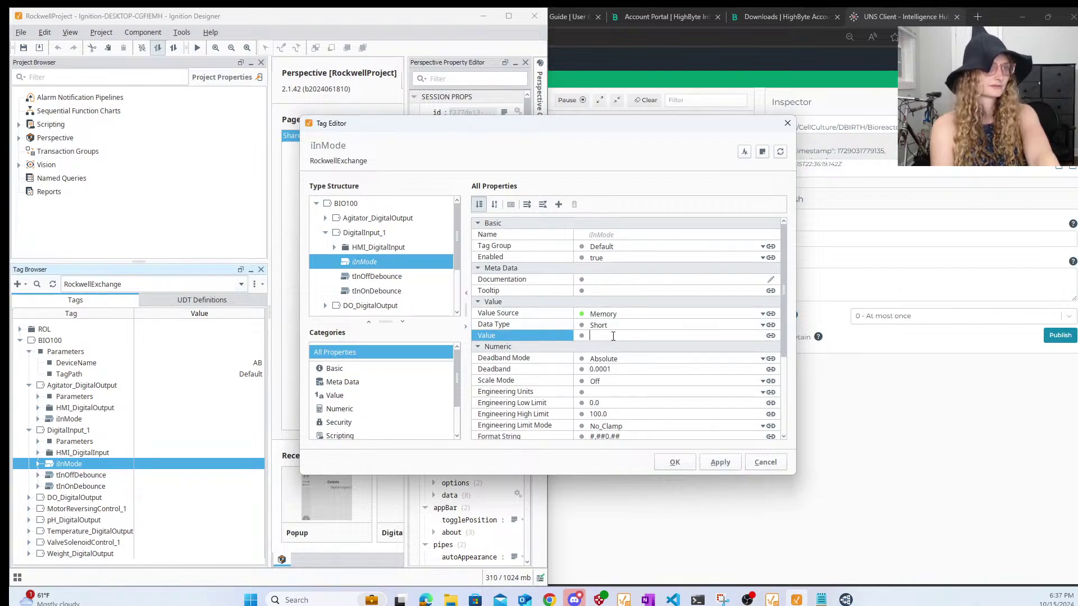
type("5")
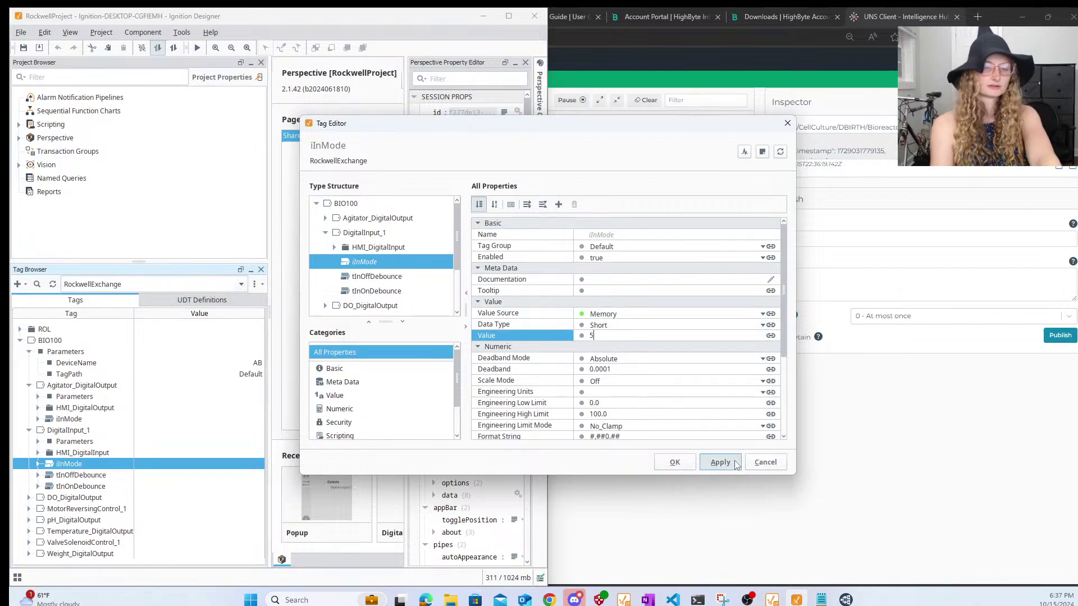
left_click(720, 462)
left_click(675, 462)
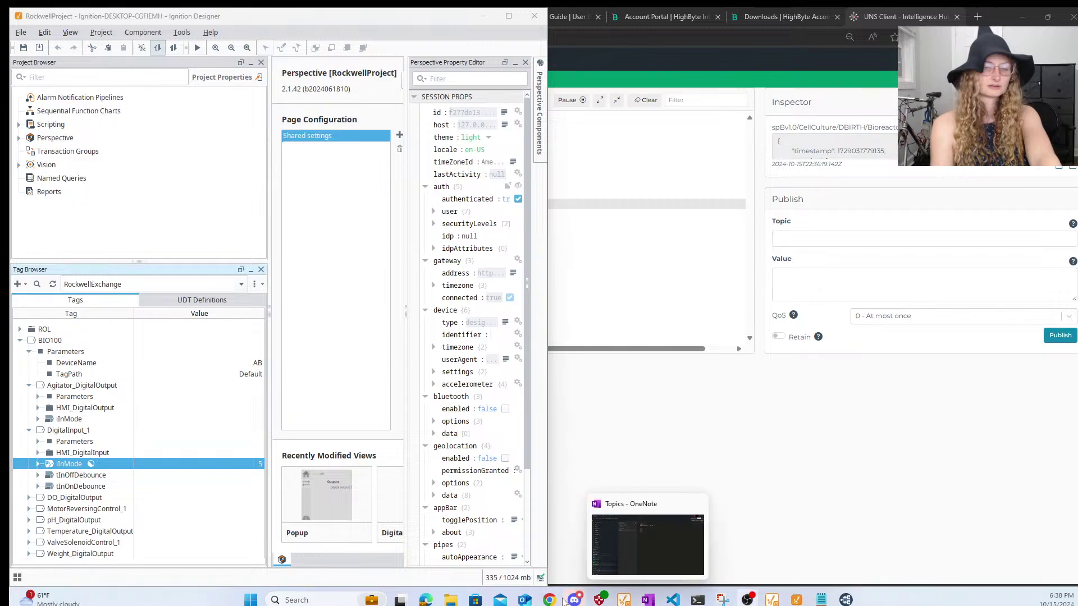
mouse_move(549, 600)
mouse_move(611, 542)
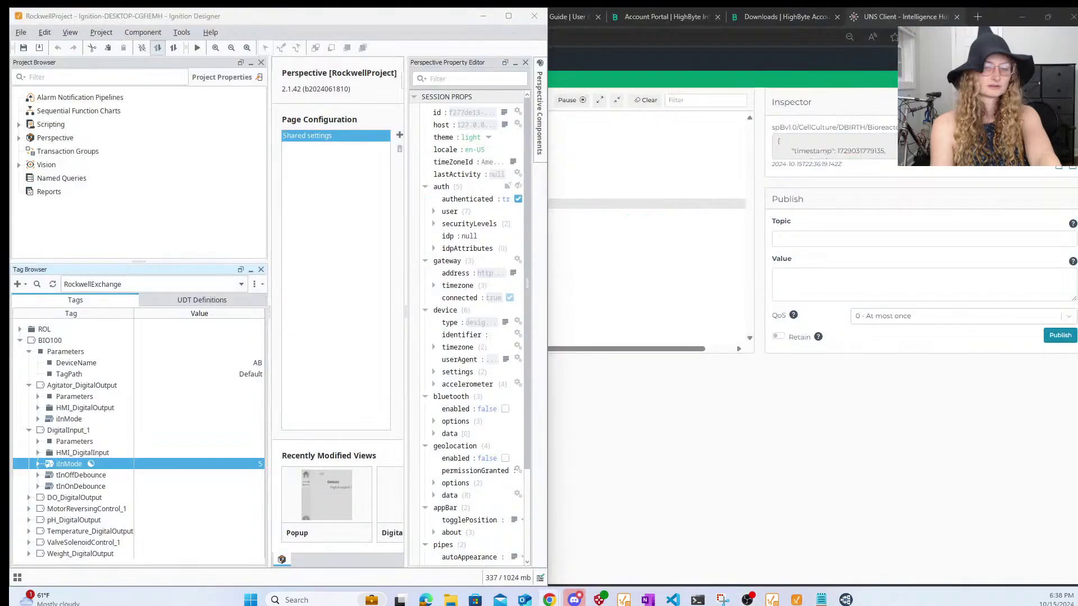
left_click_drag(1077, 189, 1077, 225)
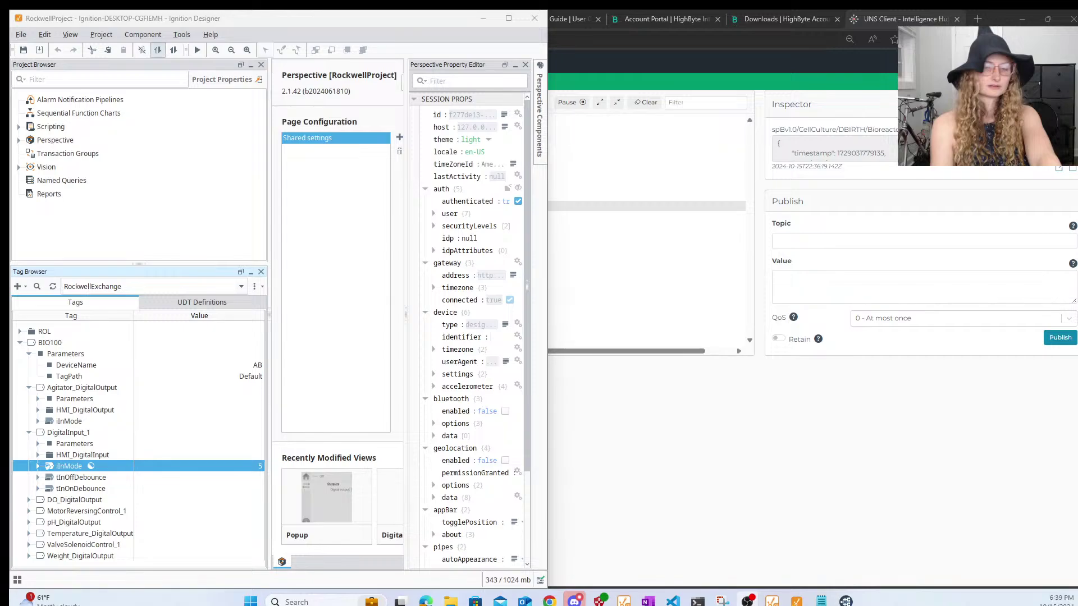
key("alt+Tab")
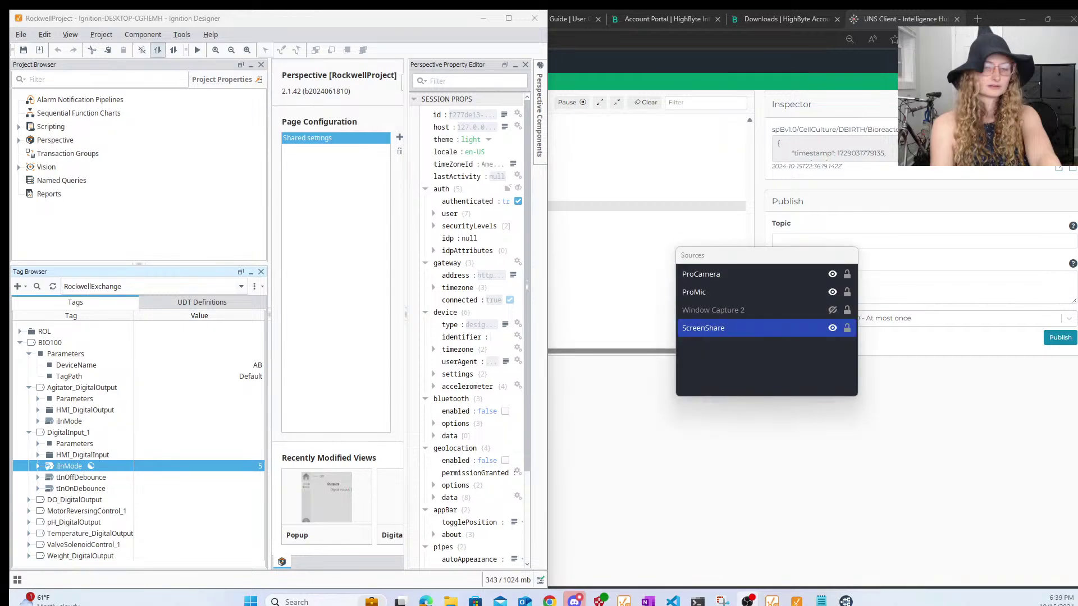
left_click(832, 274)
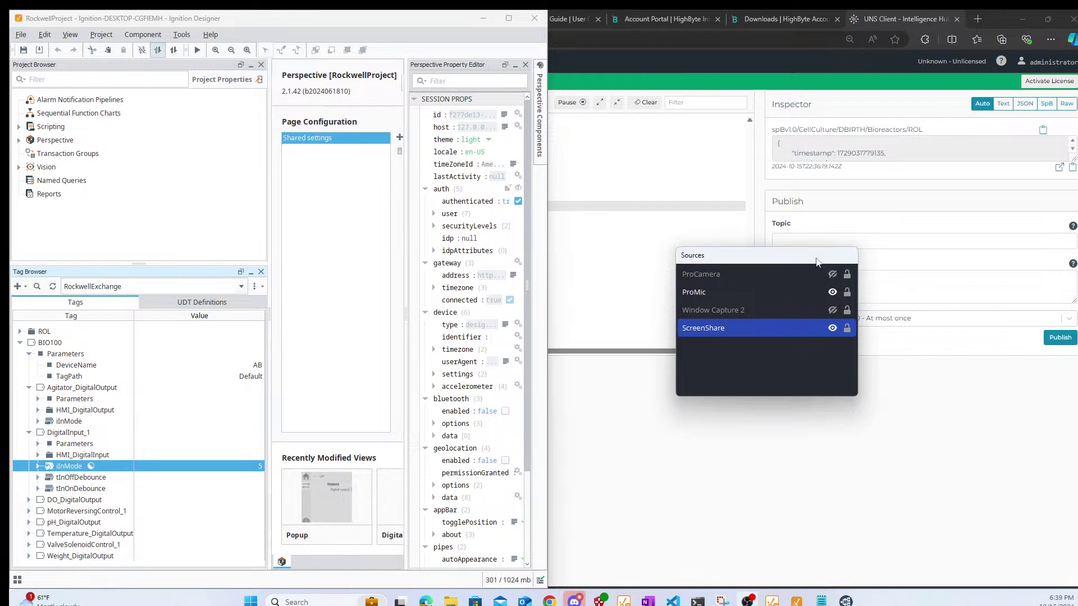
key("alt+Tab")
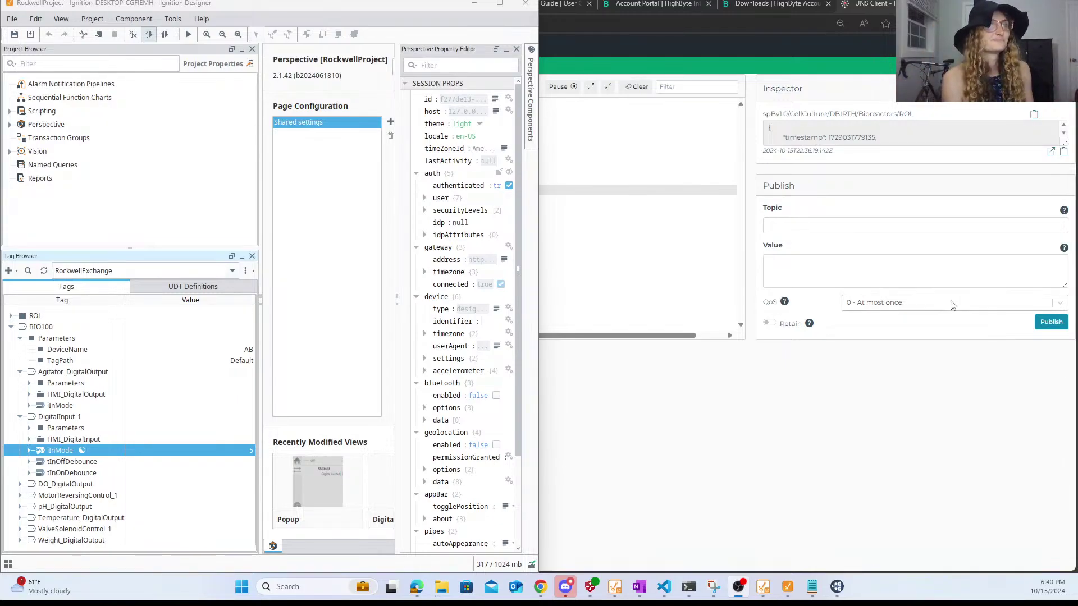
- In the UNS Client, open and close the full NDEATH Bioreactors payload
left_click(785, 424)
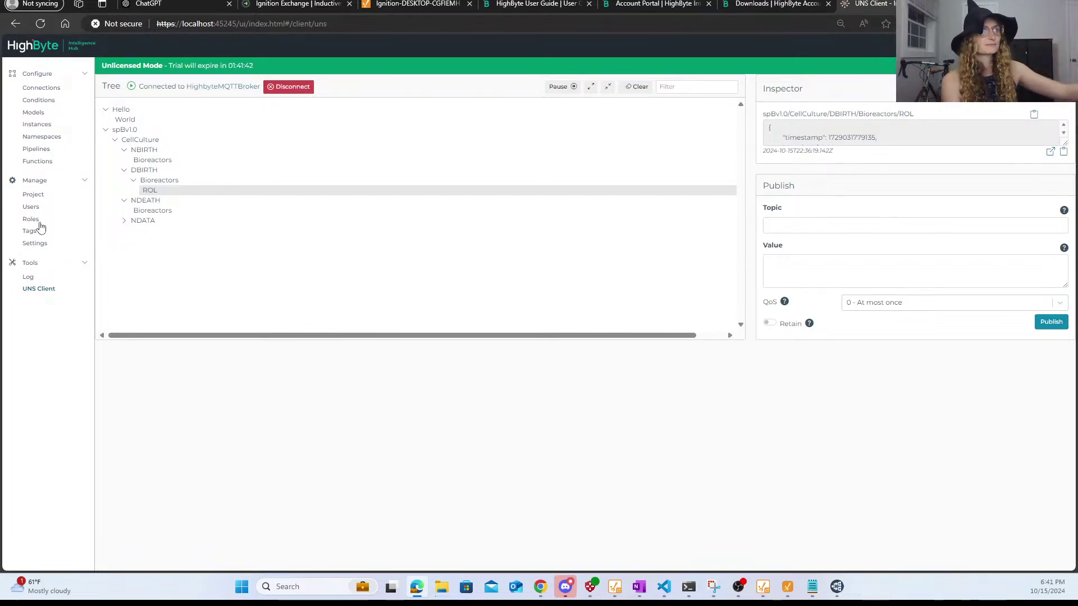
left_click(150, 211)
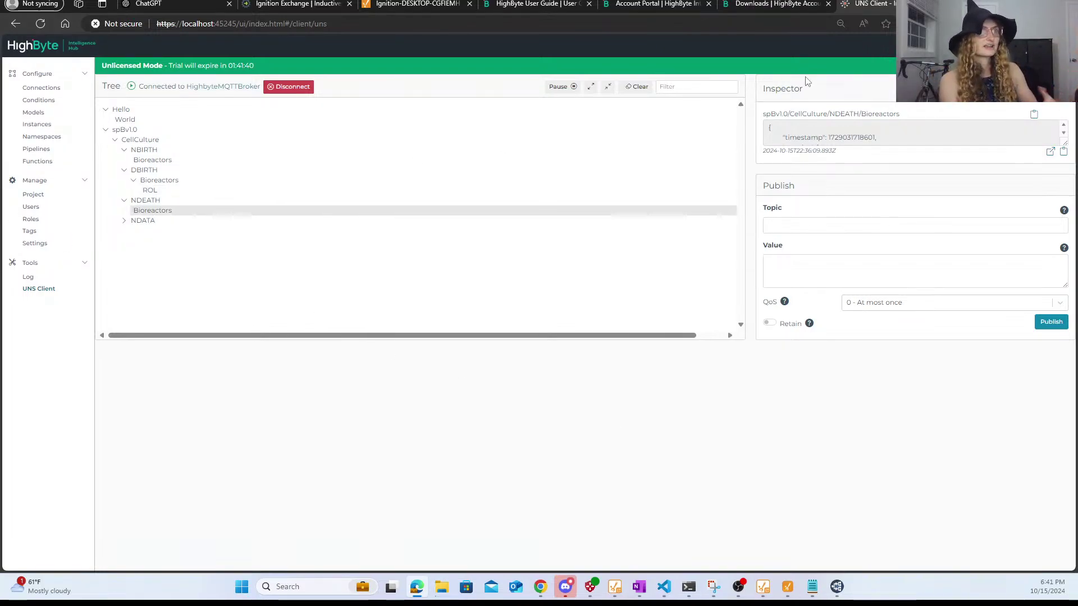
left_click(1050, 152)
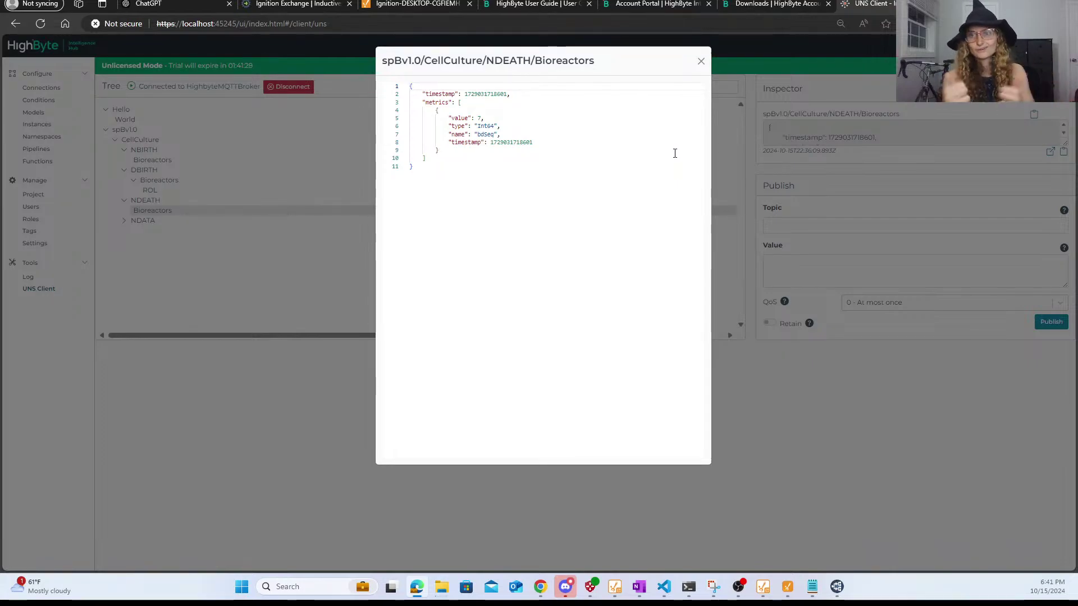
left_click(702, 62)
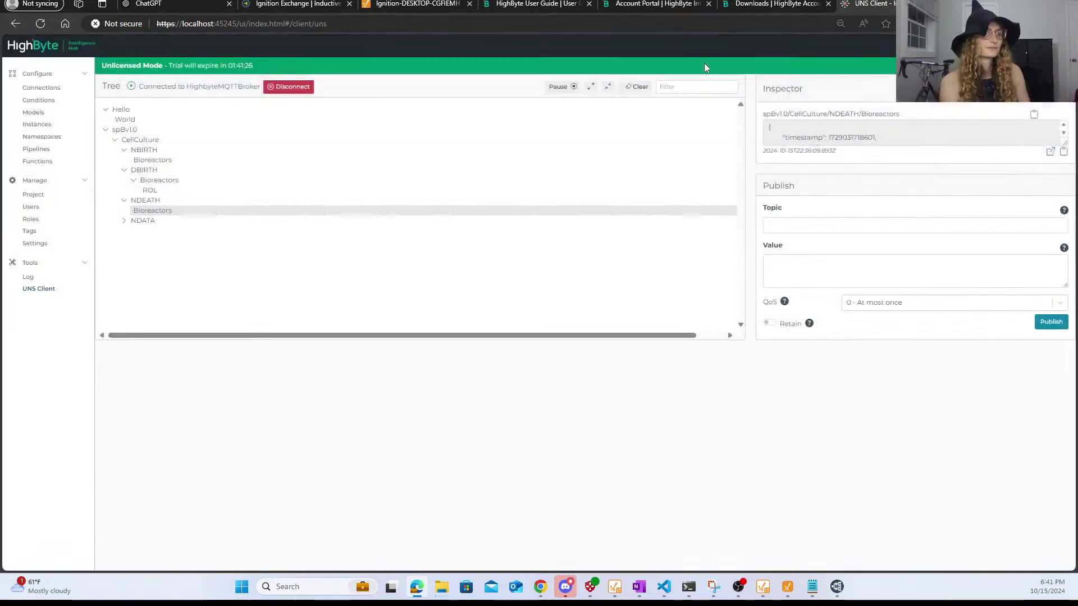
- Compare messages in MQTT Explorer, then return to the UNS Client tree
left_click(837, 587)
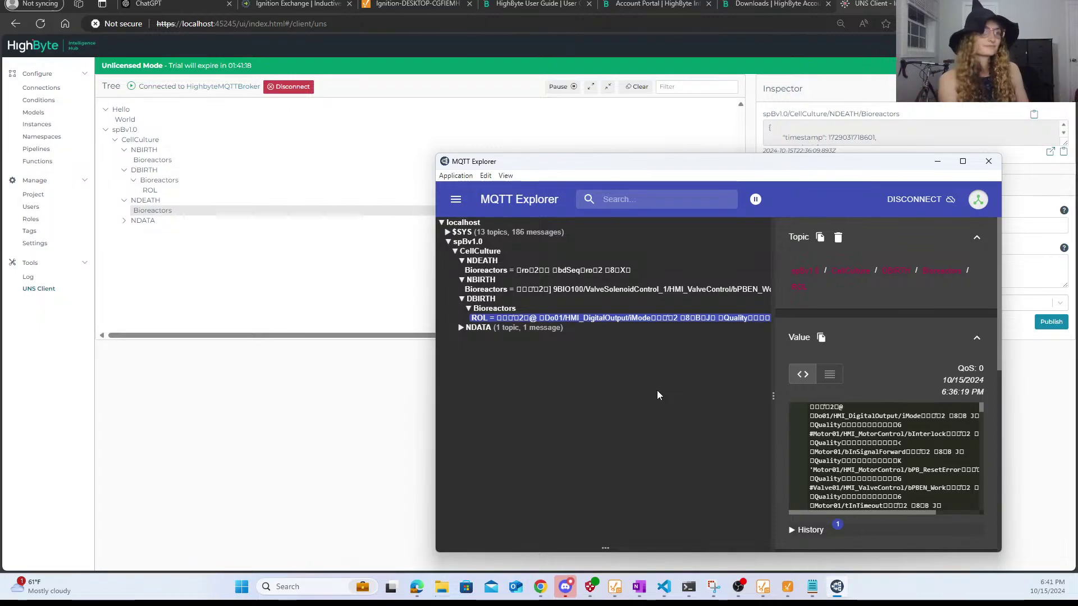
left_click(428, 169)
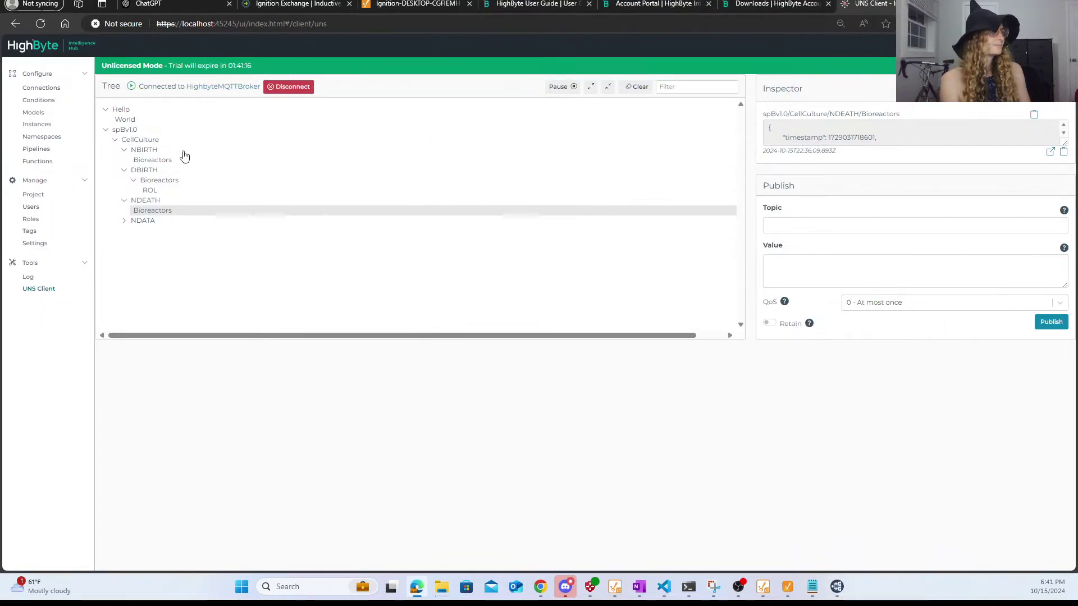
double_click(105, 129)
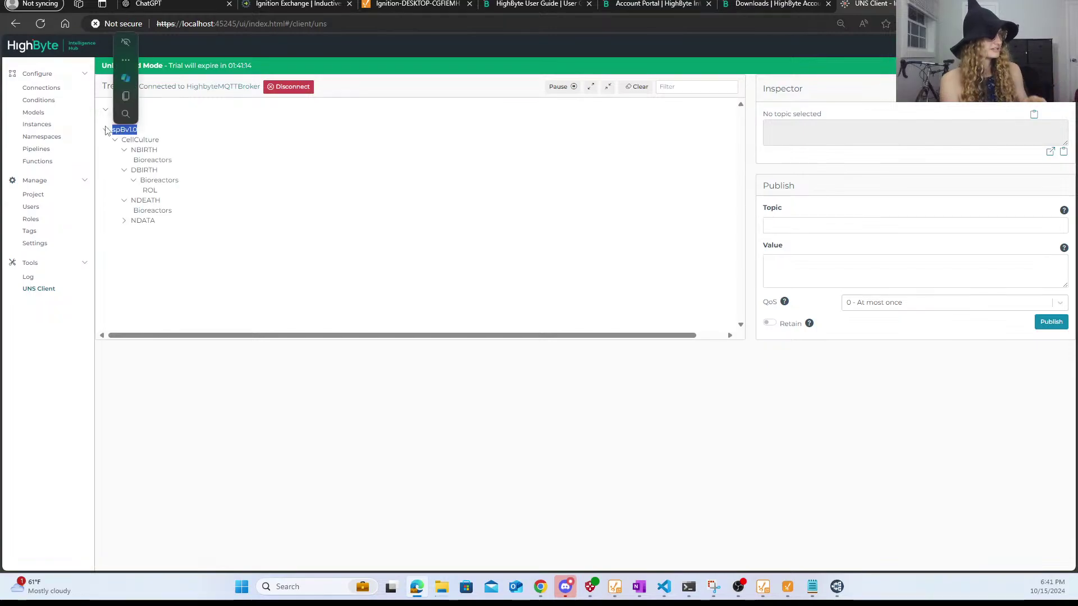
left_click(132, 228)
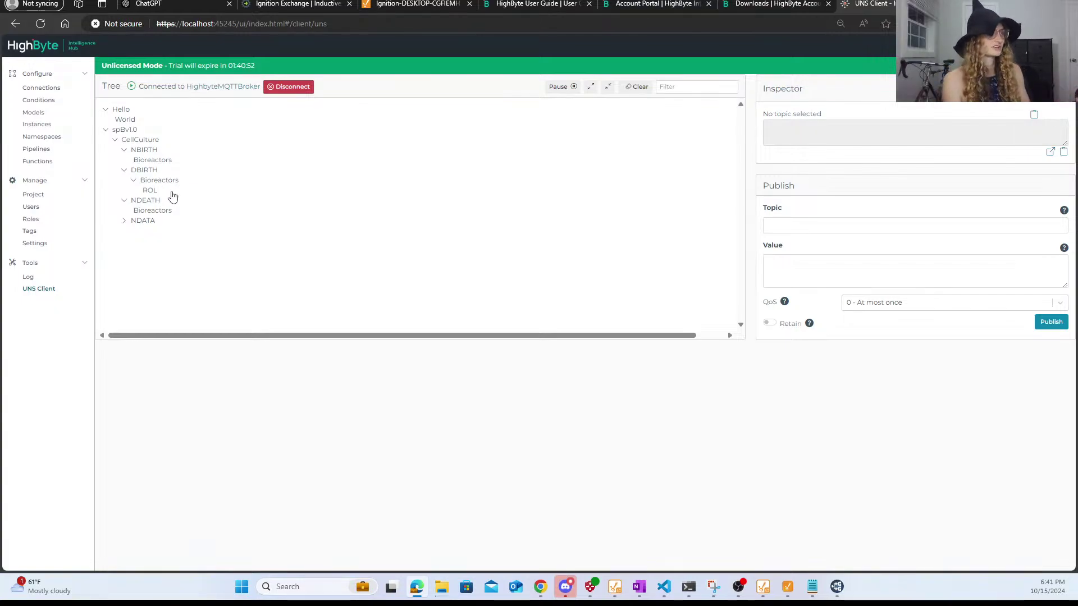
- Review the full DBIRTH Bioreactors ROL payload, scrolling through its metrics
left_click(151, 193)
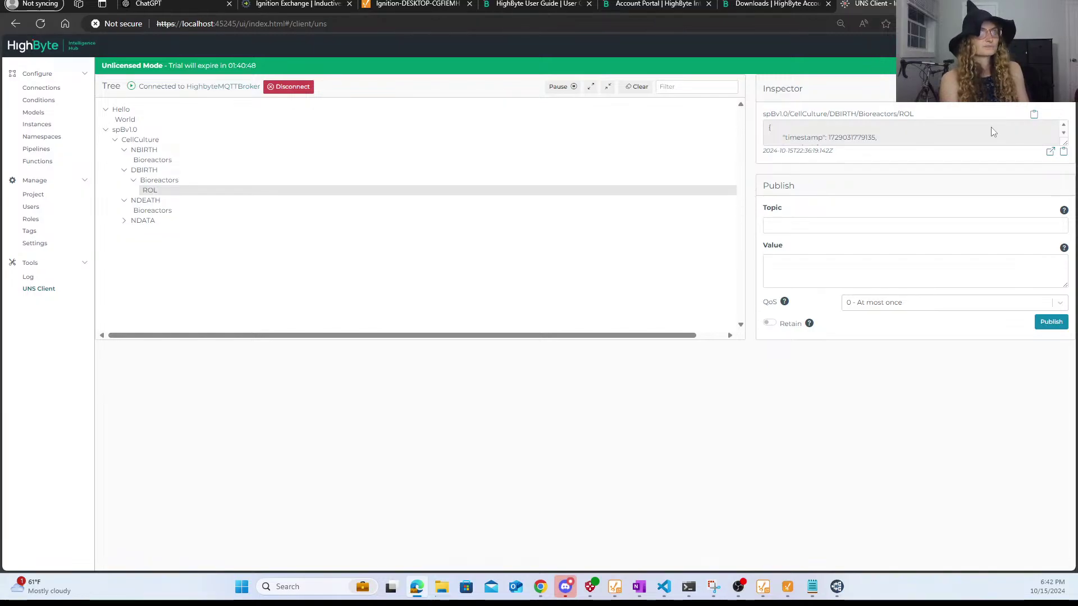
left_click(1050, 155)
scroll(578, 272, "down", 6)
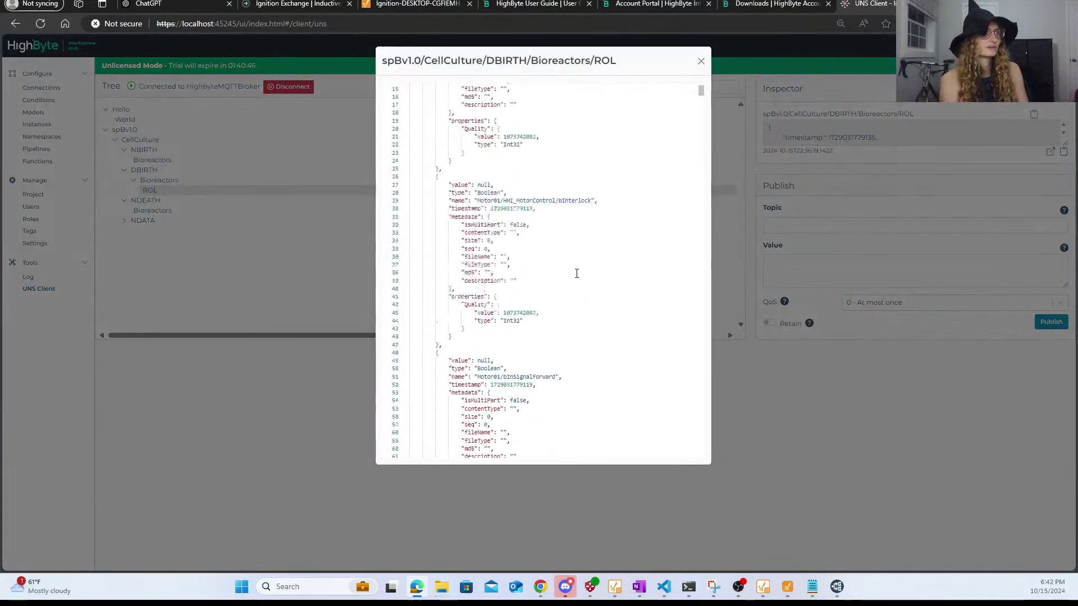
scroll(646, 245, "down", 14)
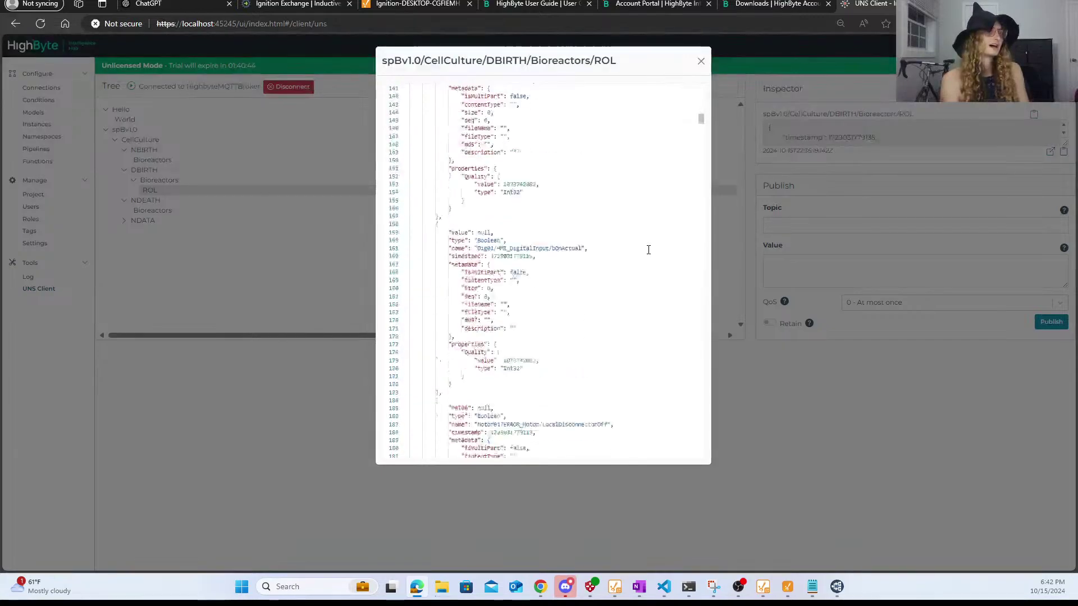
left_click(702, 61)
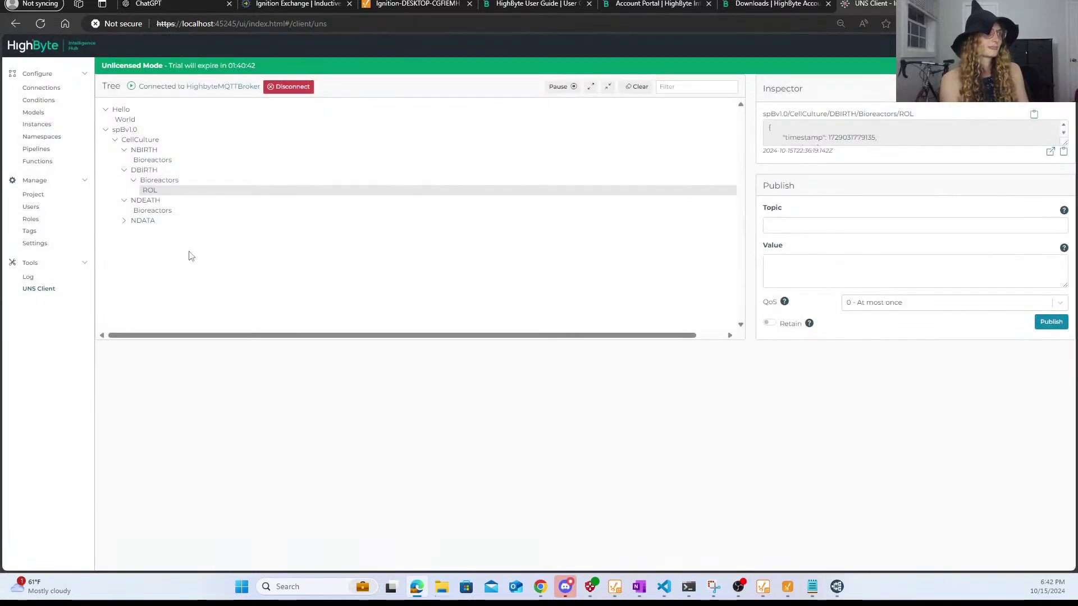
- Expand NDATA and review the full NDATA Bioreactors payload
left_click(144, 213)
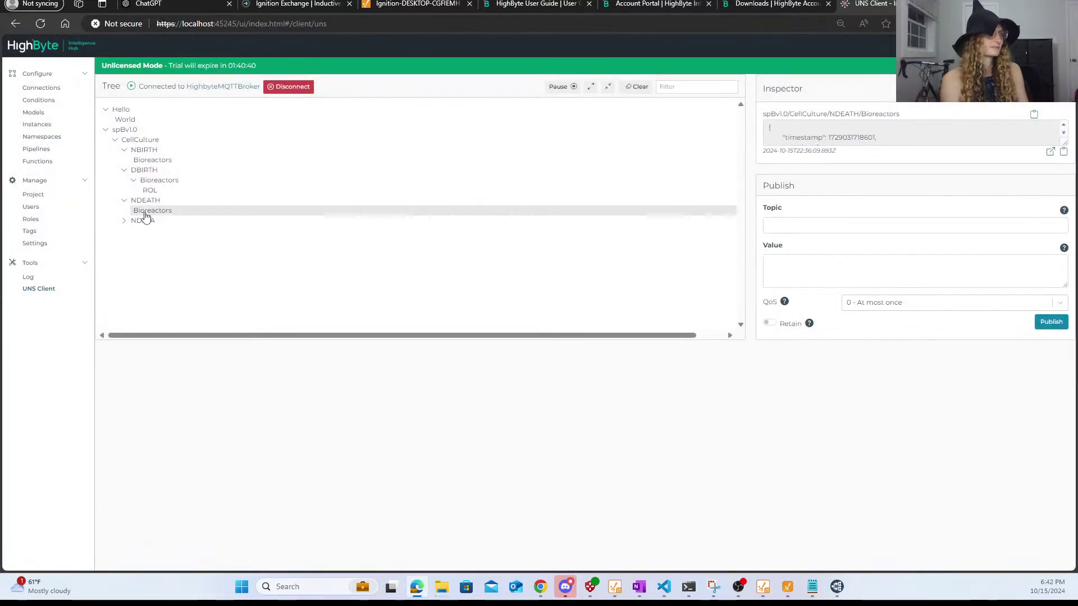
left_click(145, 221)
left_click(149, 235)
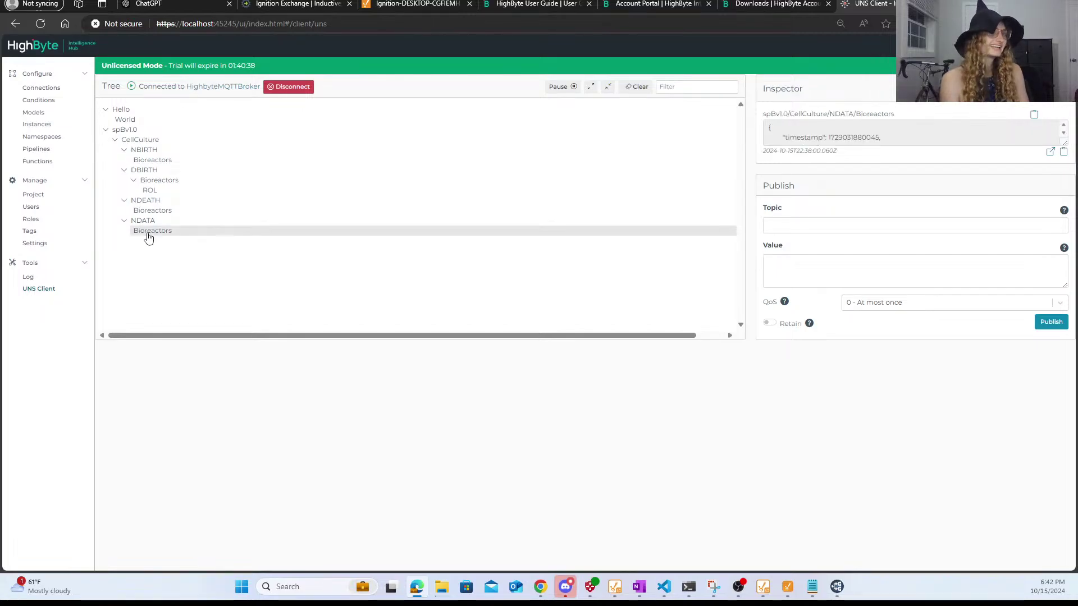
left_click(1051, 155)
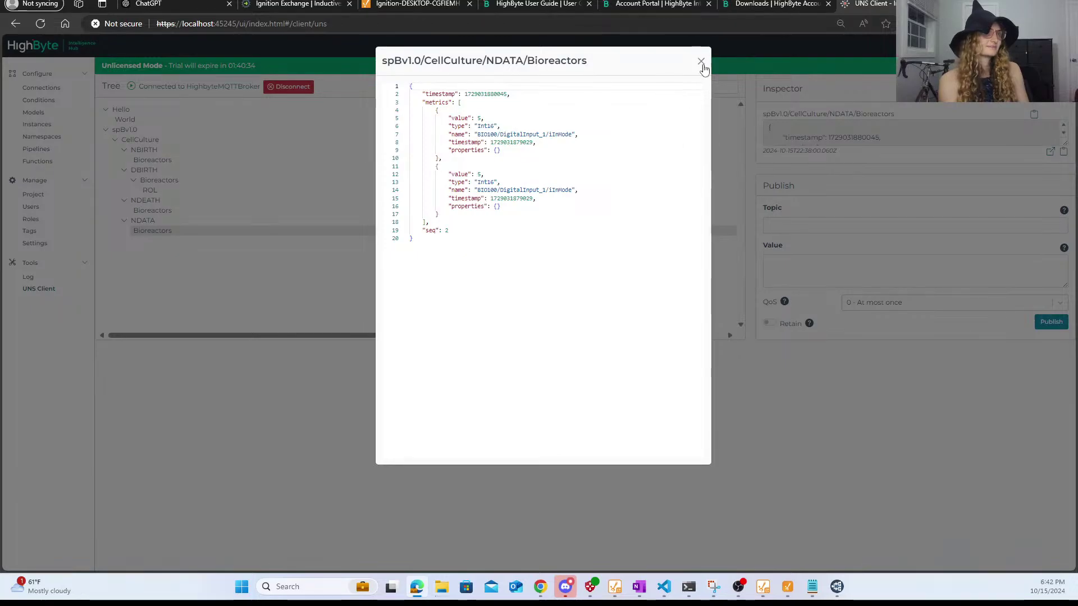
left_click(703, 65)
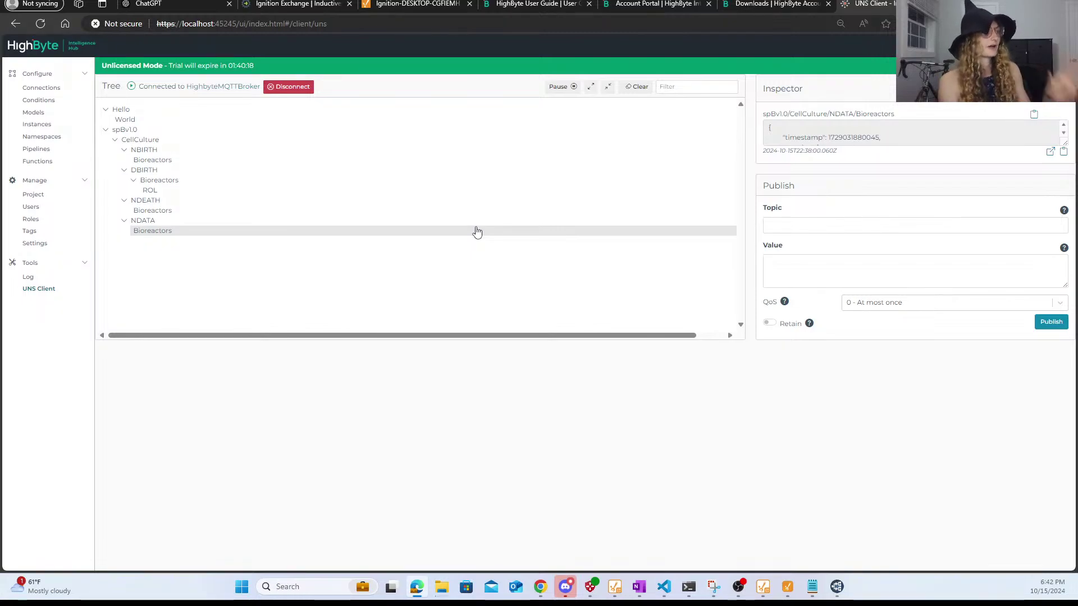
left_click(106, 133)
left_click(106, 132)
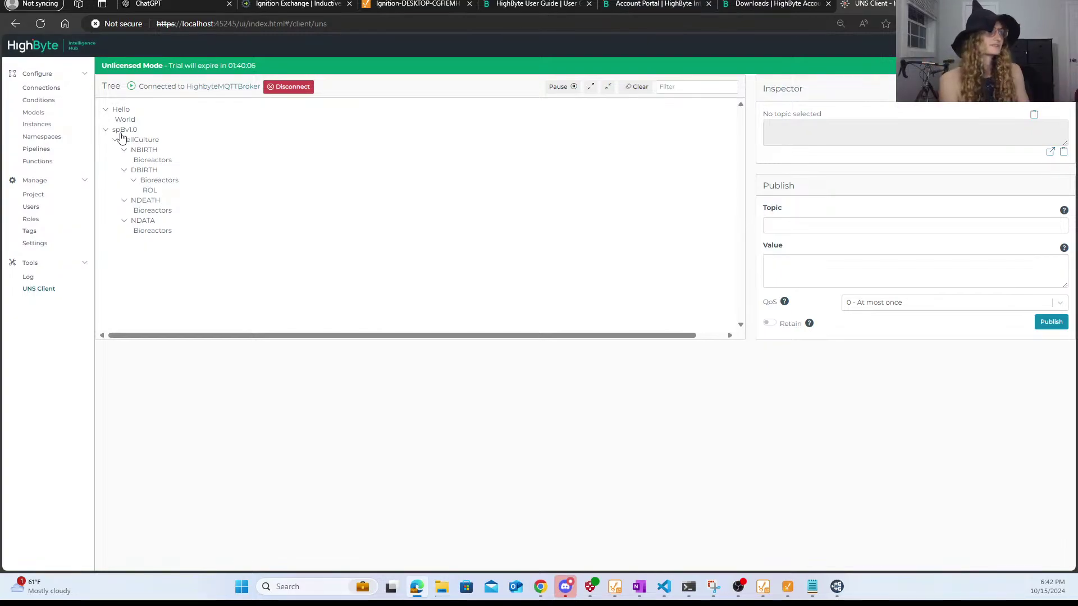
- Leave the UNS Client through Configure > Connections and go to the empty Pipelines list
left_click(42, 77)
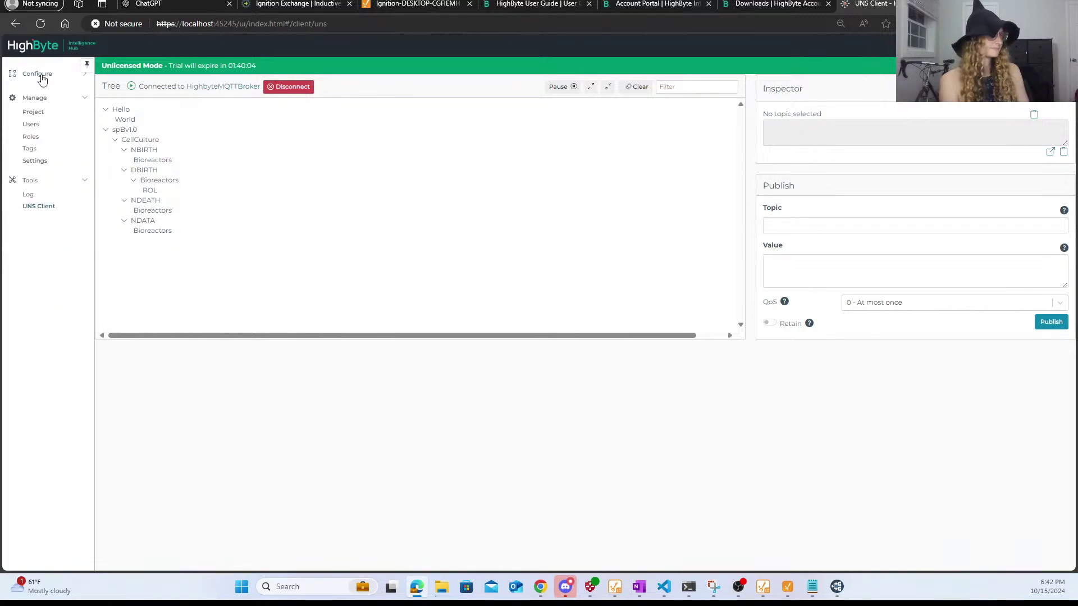
left_click(41, 77)
left_click(45, 87)
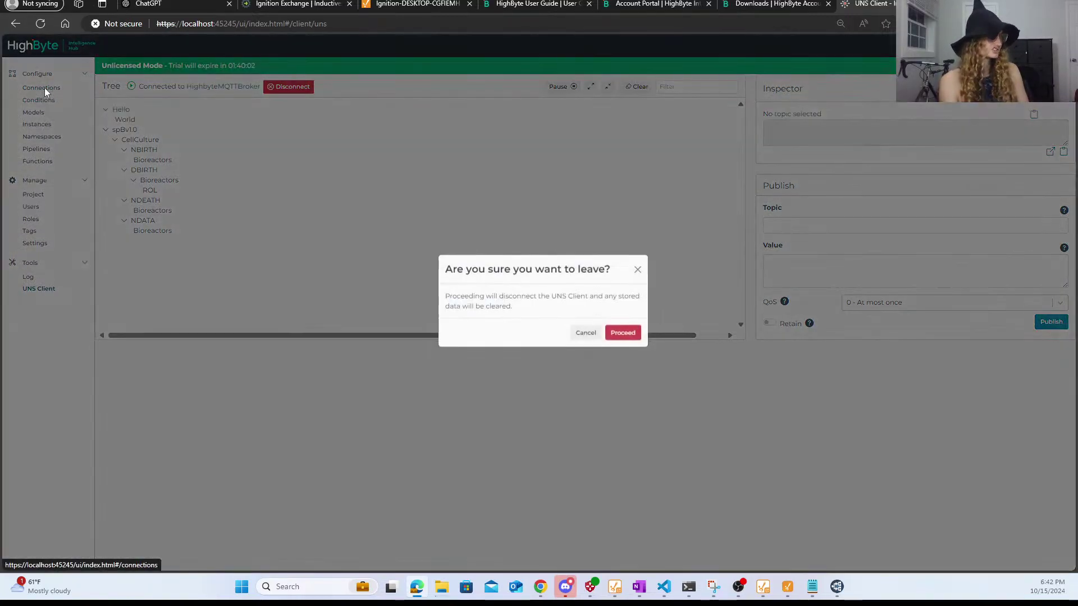
left_click(622, 335)
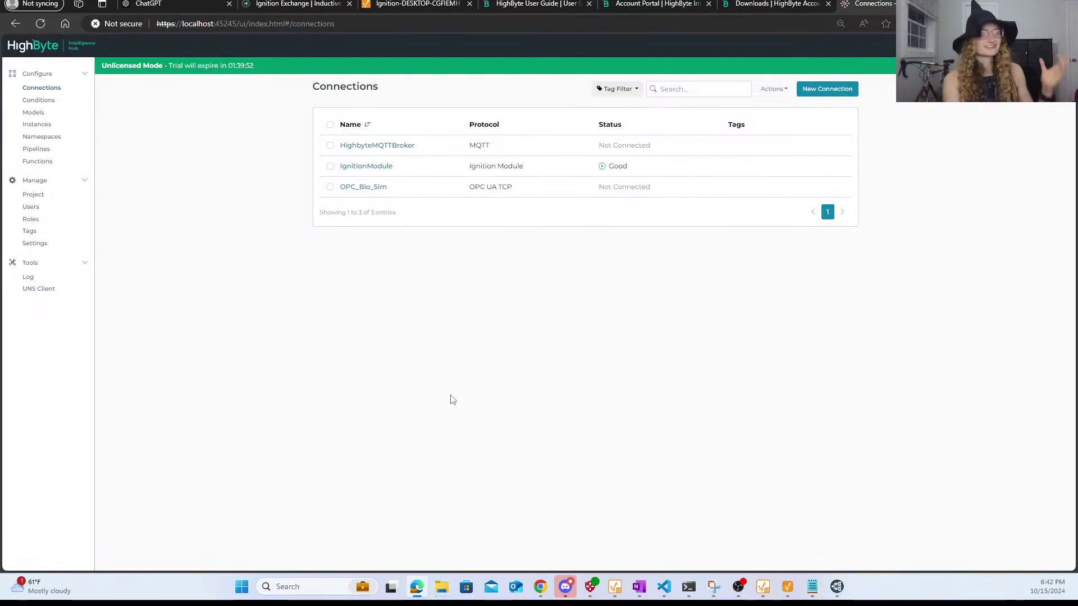
left_click(47, 150)
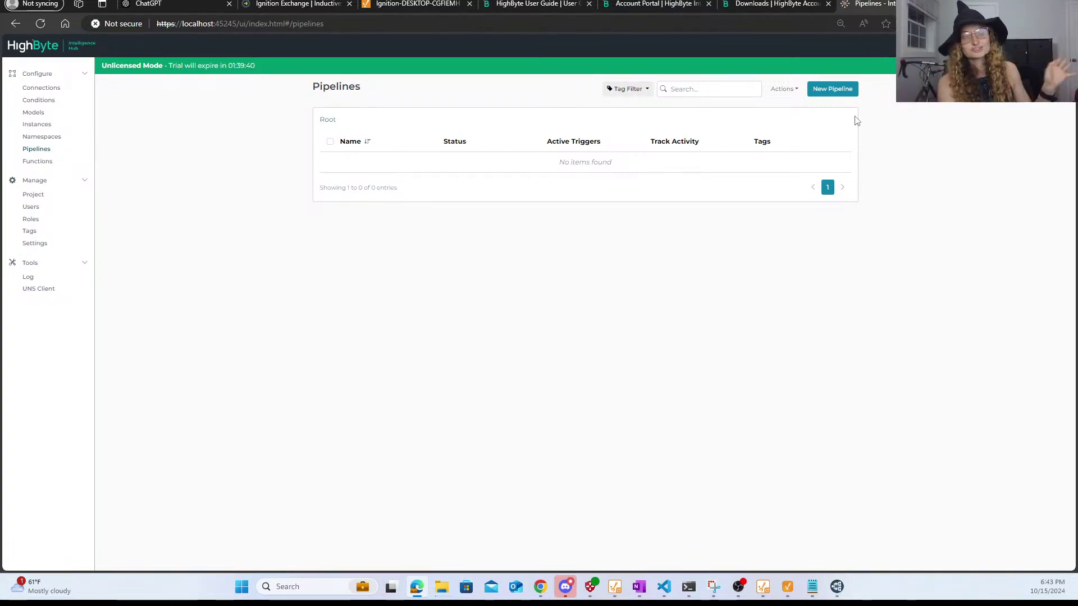
- Create an empty pipeline named IgnitionModule_MQTT with no tags and open its canvas
left_click(831, 91)
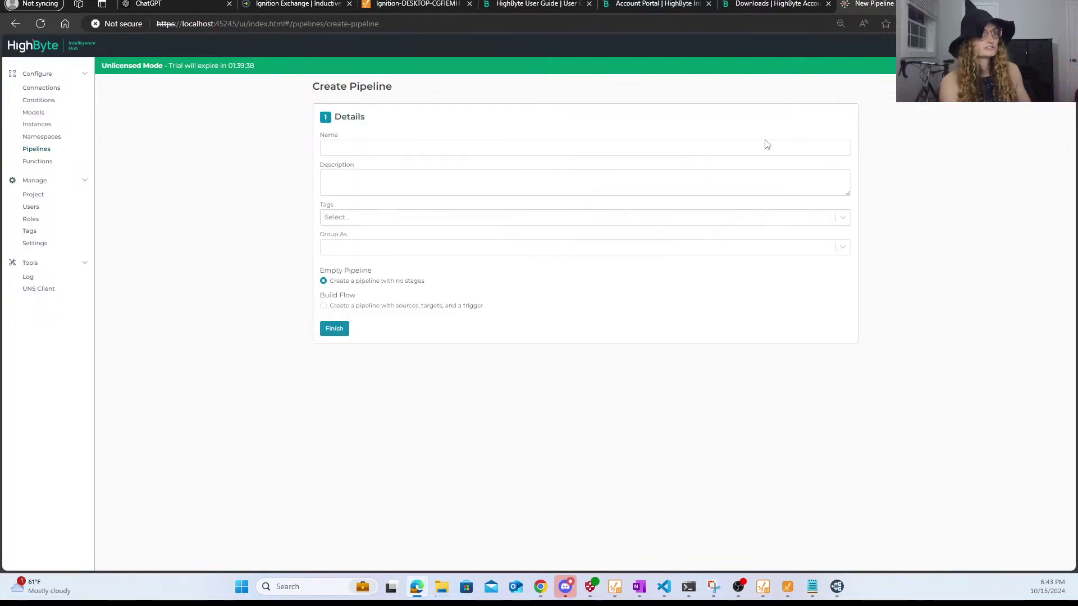
left_click(667, 150)
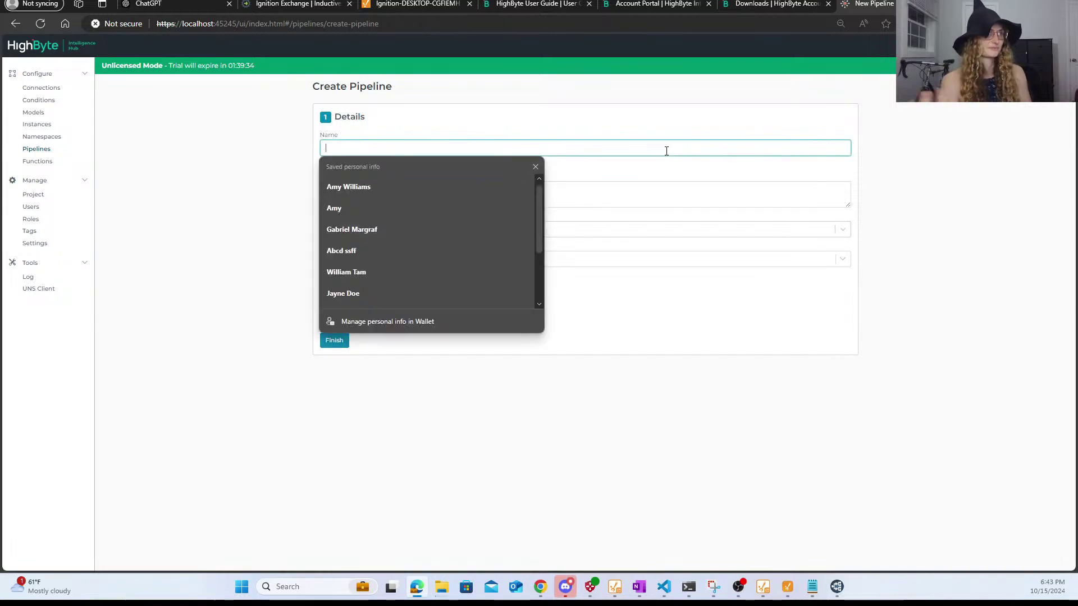
type("I")
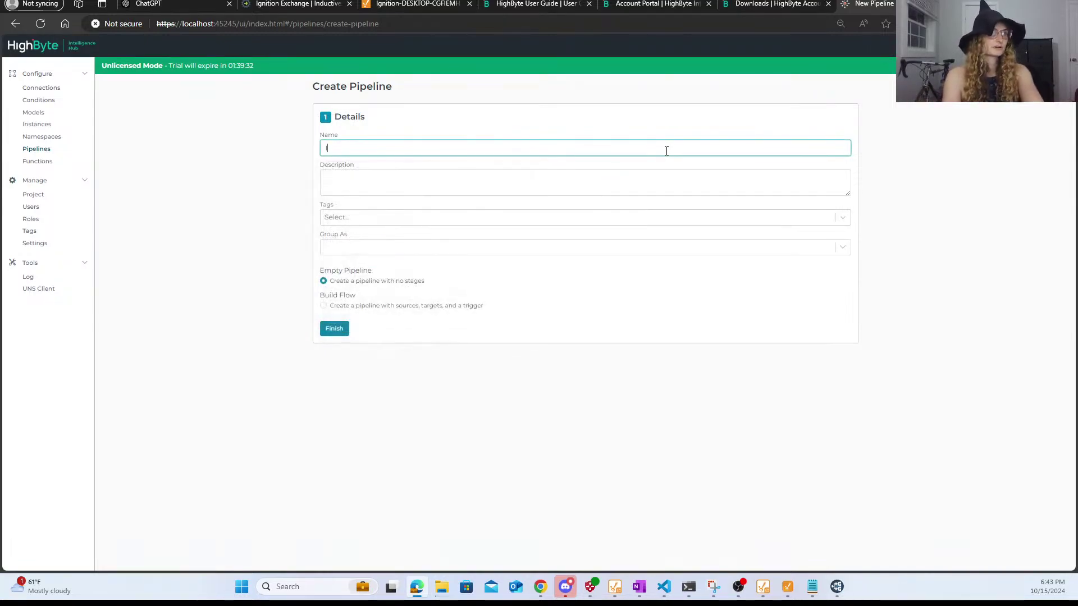
type("gnitionModul")
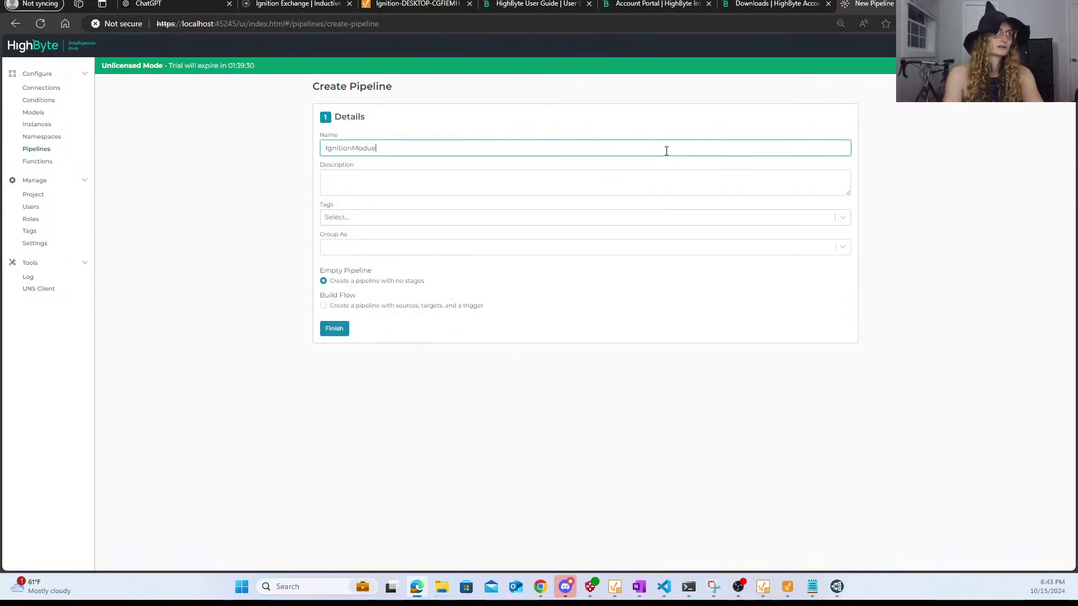
type("e_MQTT")
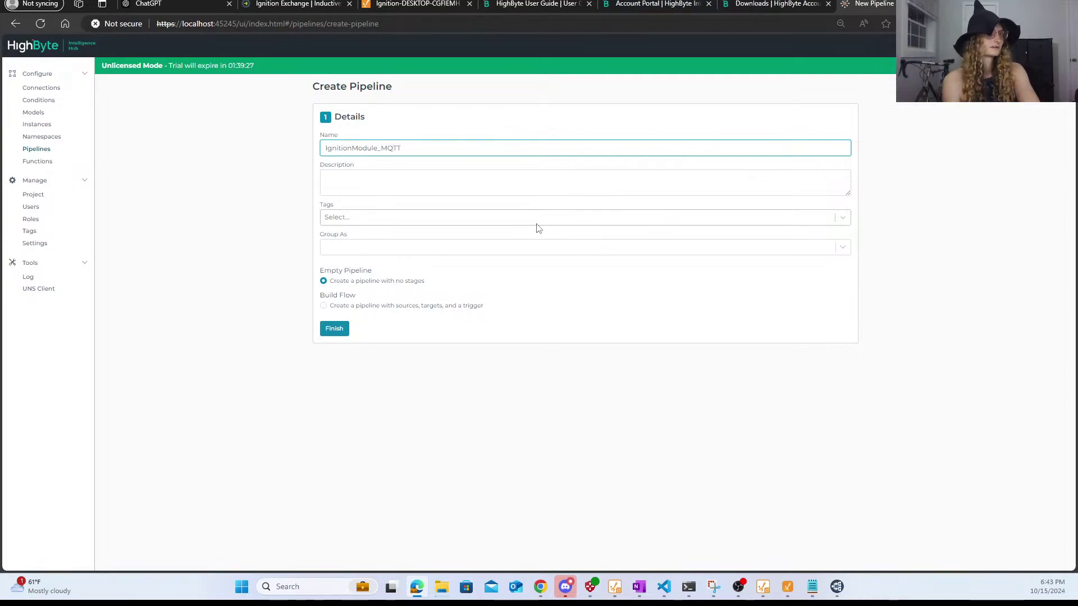
left_click(538, 227)
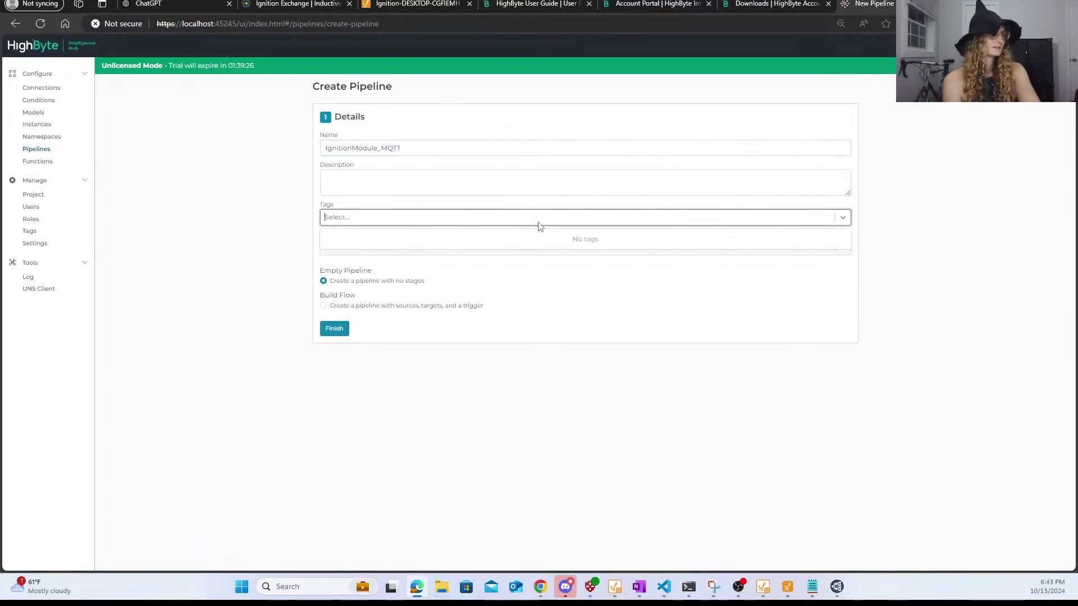
left_click(539, 226)
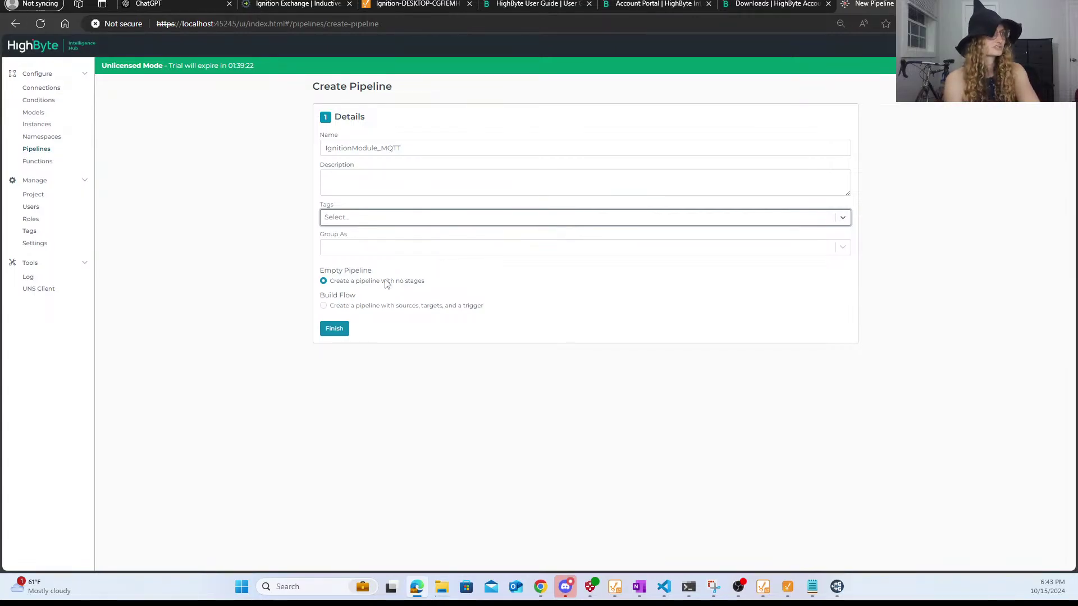
left_click(337, 333)
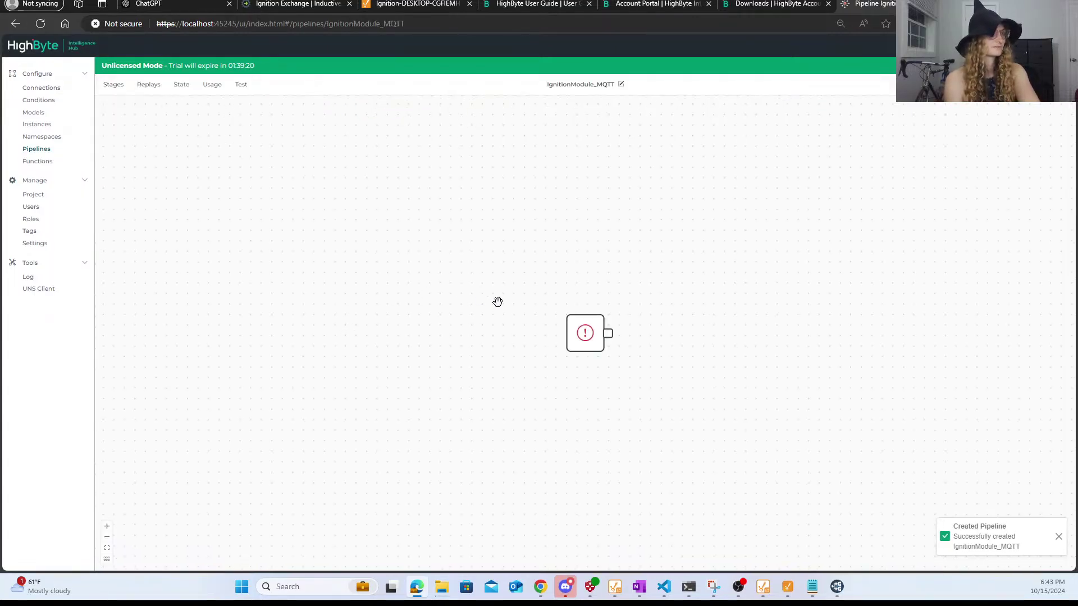
left_click(591, 341)
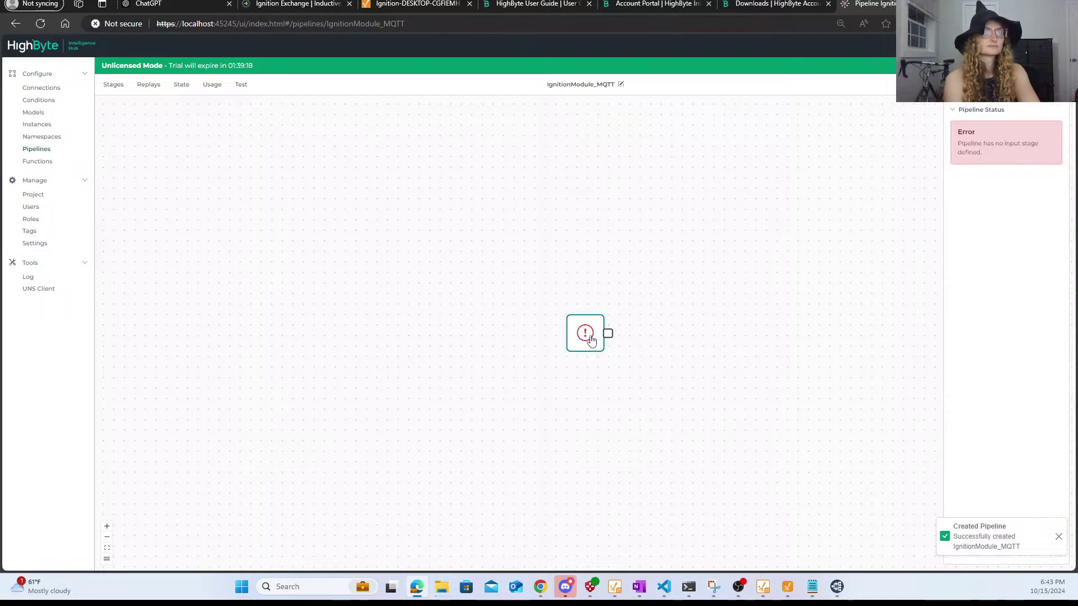
left_click_drag(584, 337, 500, 193)
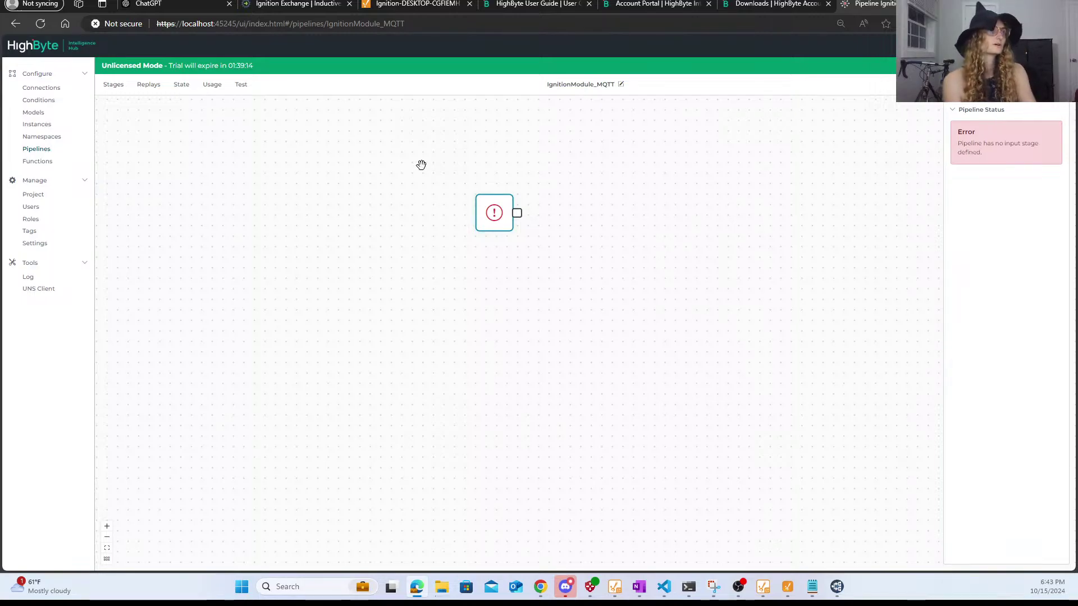
left_click(113, 85)
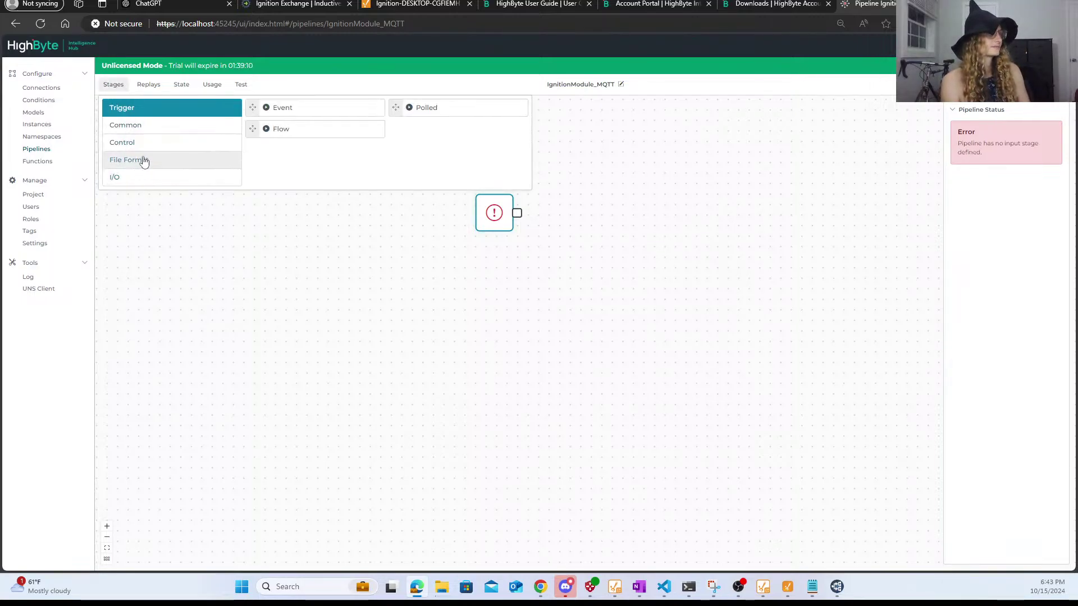
left_click_drag(279, 131, 376, 219)
left_click_drag(494, 223, 526, 238)
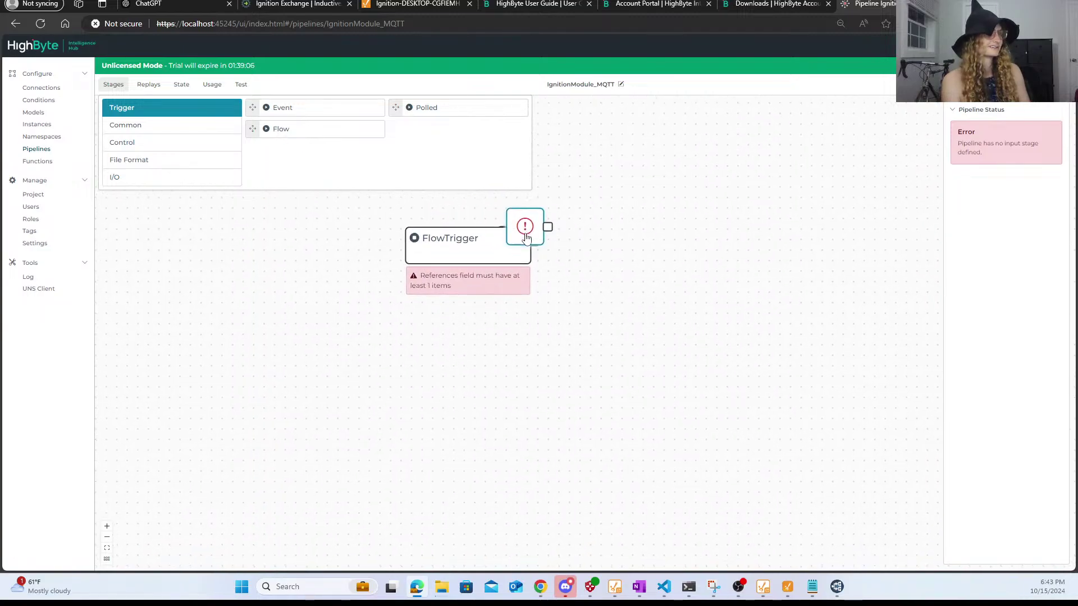
left_click(149, 126)
left_click(148, 143)
left_click(152, 160)
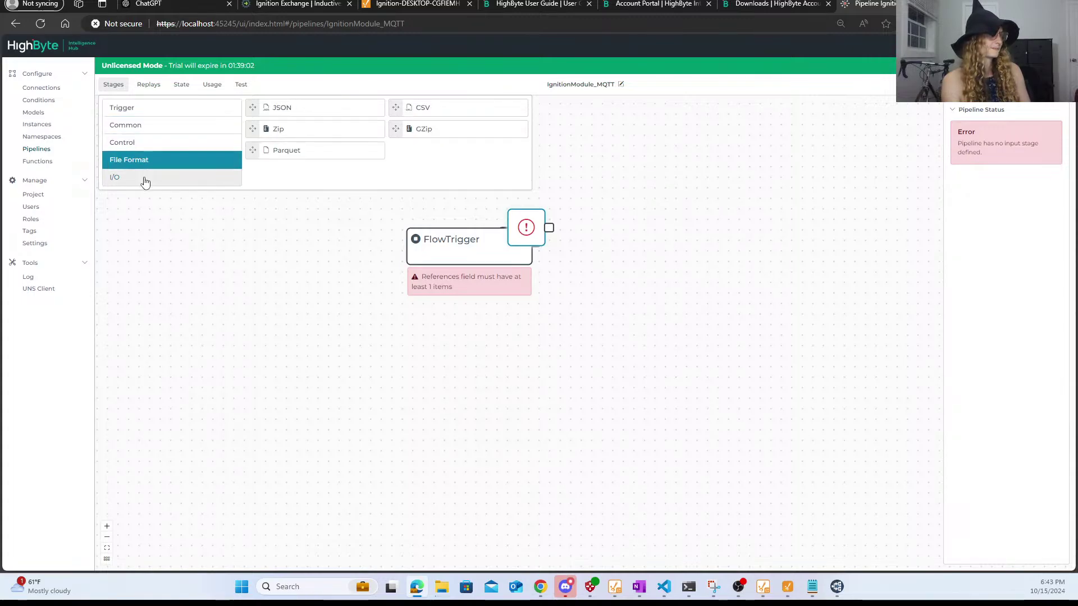
left_click(145, 179)
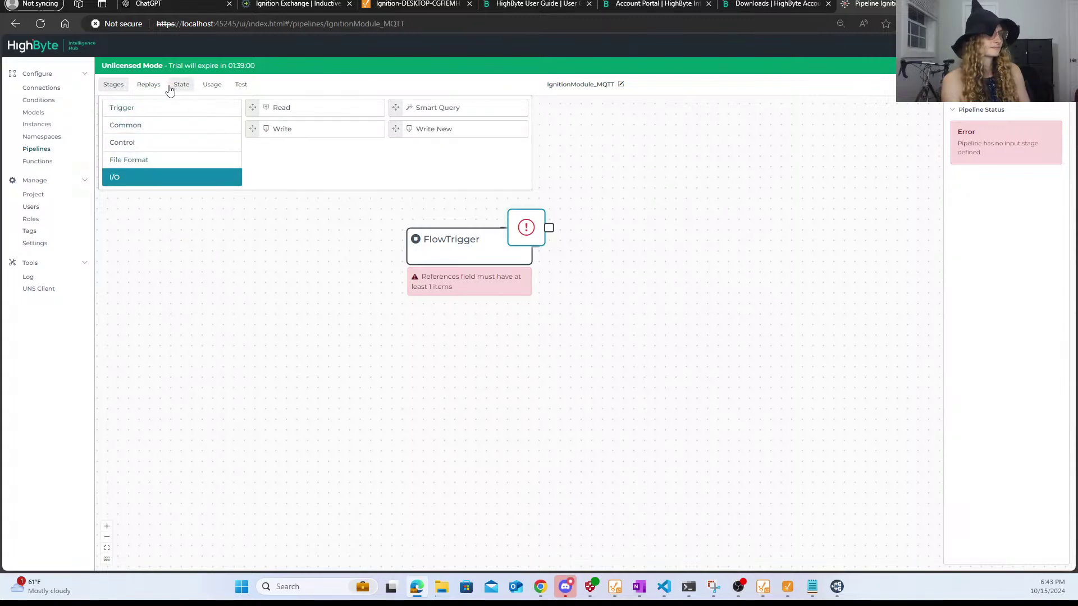
left_click(149, 84)
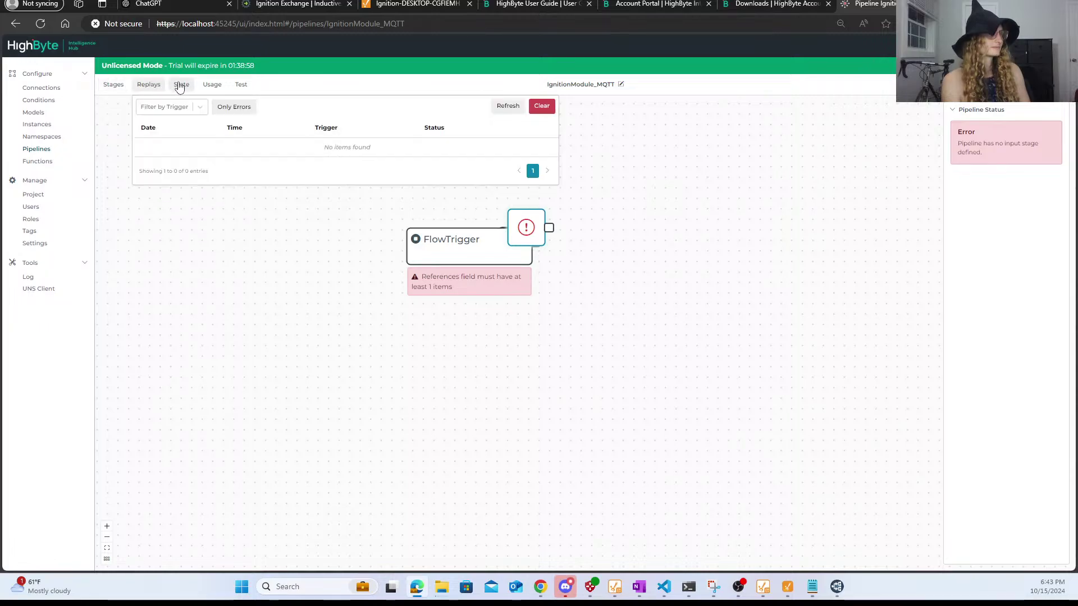
left_click(180, 84)
left_click(210, 85)
left_click(243, 85)
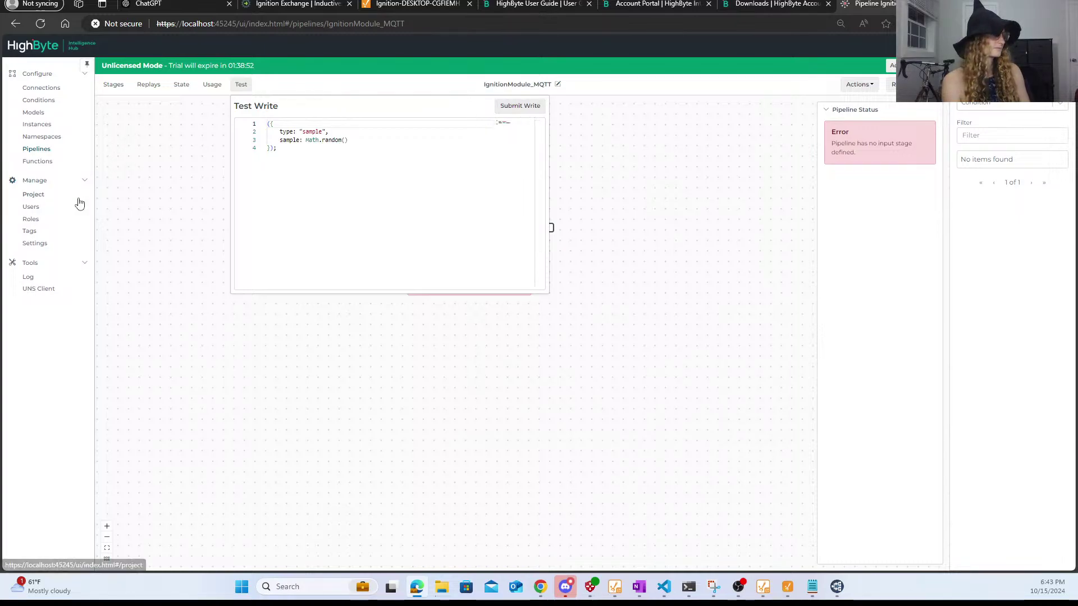
left_click(50, 153)
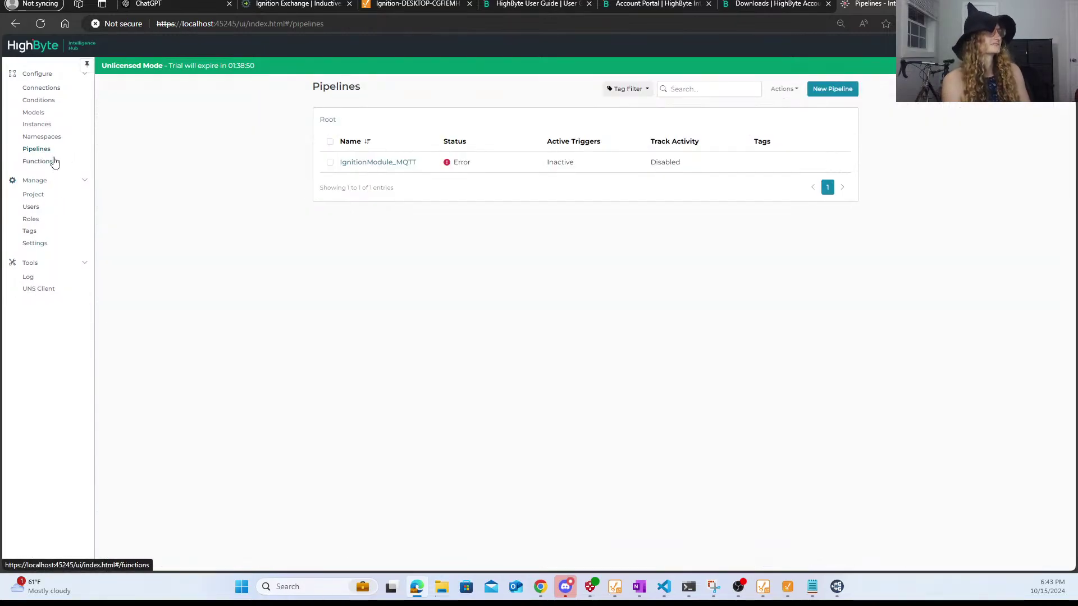
left_click(365, 162)
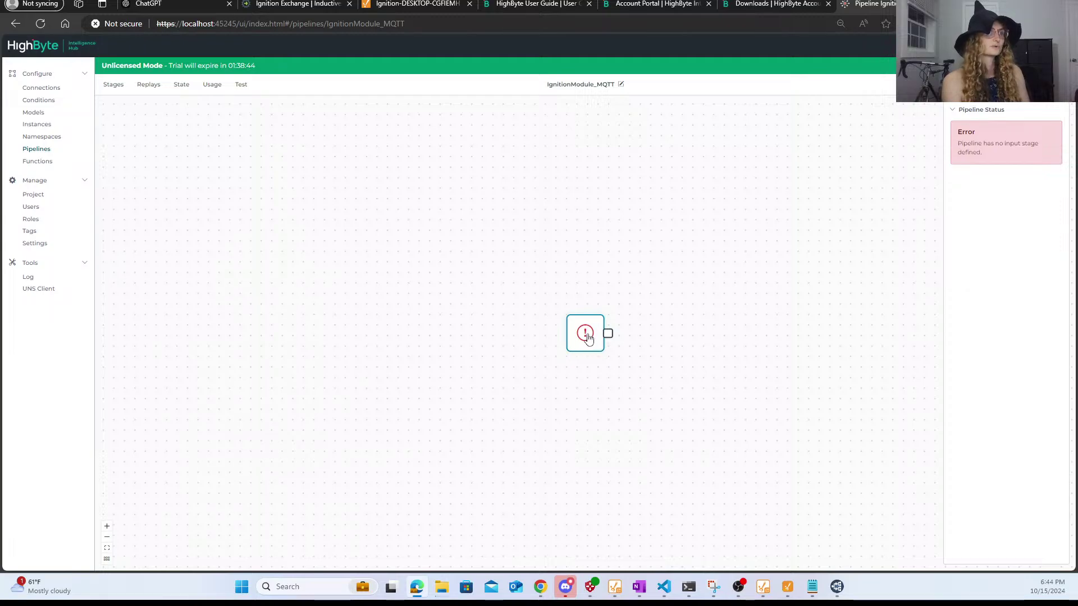
scroll(585, 334, "up", 3)
left_click_drag(627, 334, 795, 331)
scroll(588, 403, "down", 2)
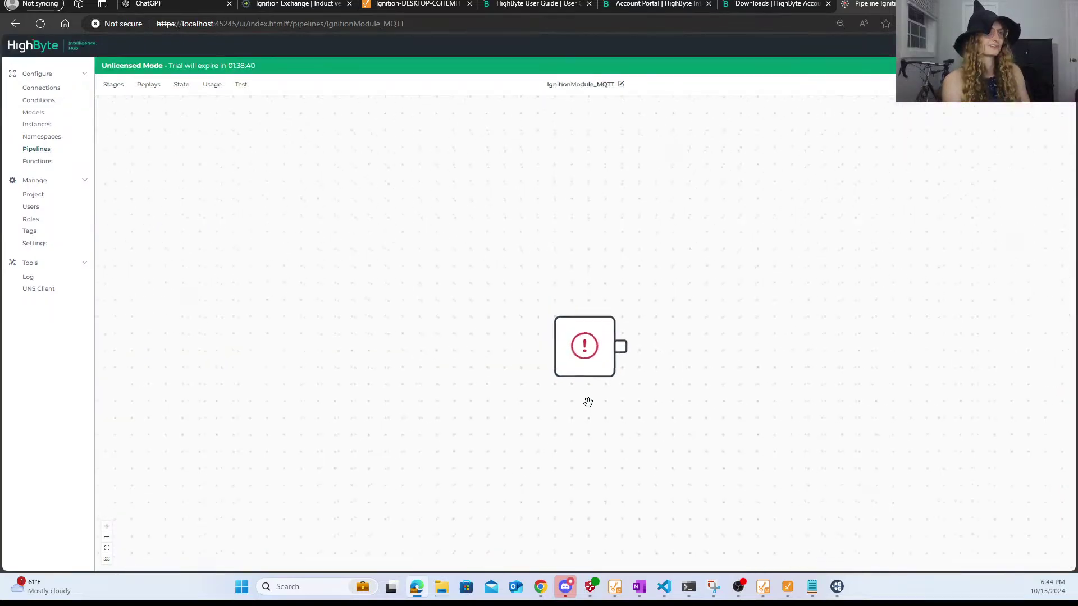
- Bring up the HighByte User Guide tab and scroll its index to the Configuration section
left_click(663, 5)
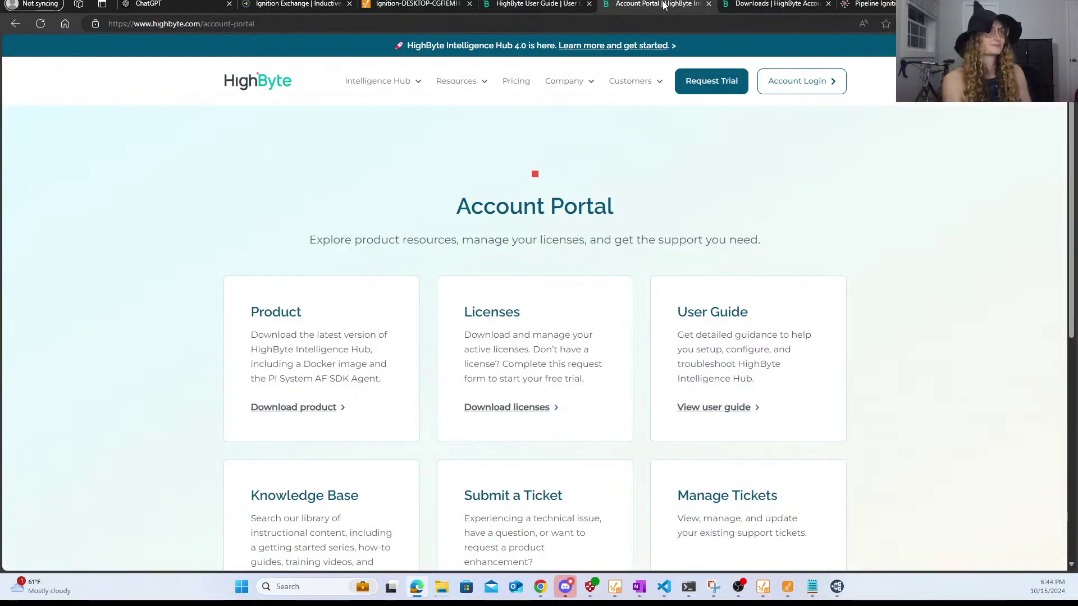
left_click(774, 5)
left_click(541, 7)
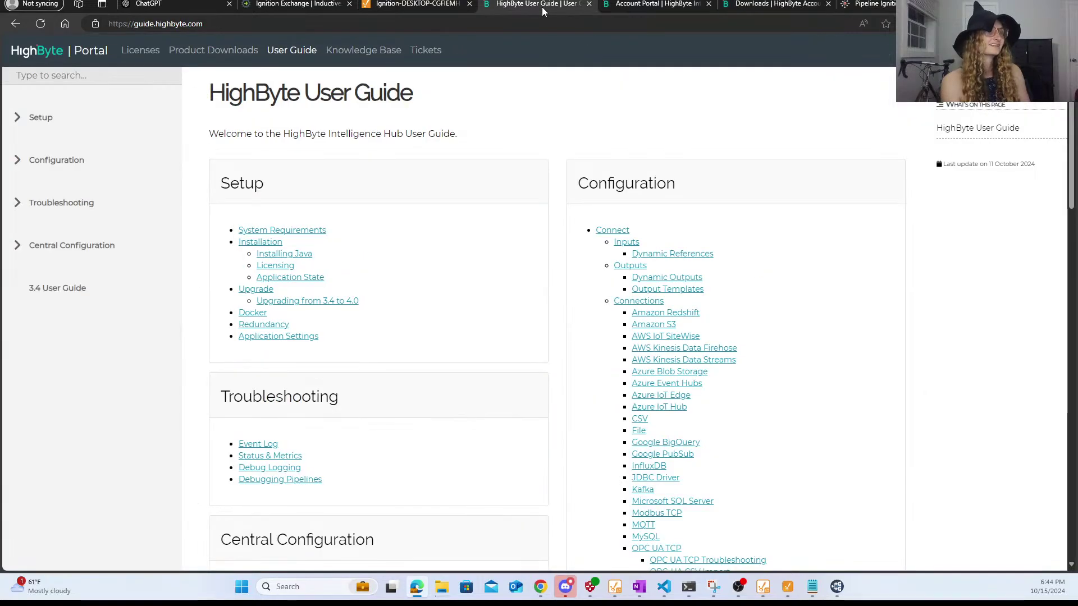
scroll(597, 447, "down", 9)
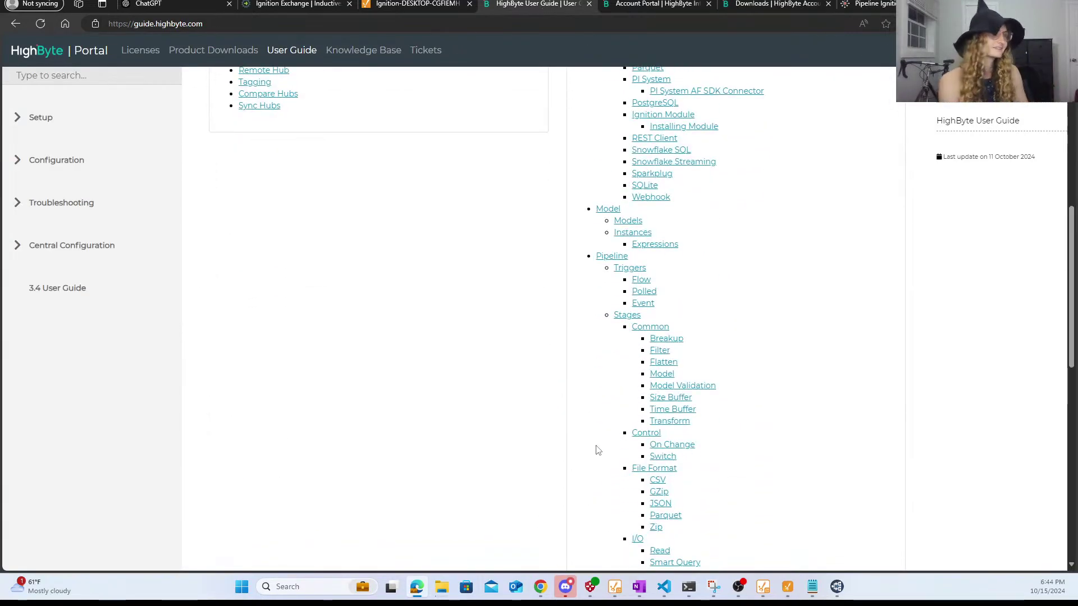
scroll(797, 316, "down", 1)
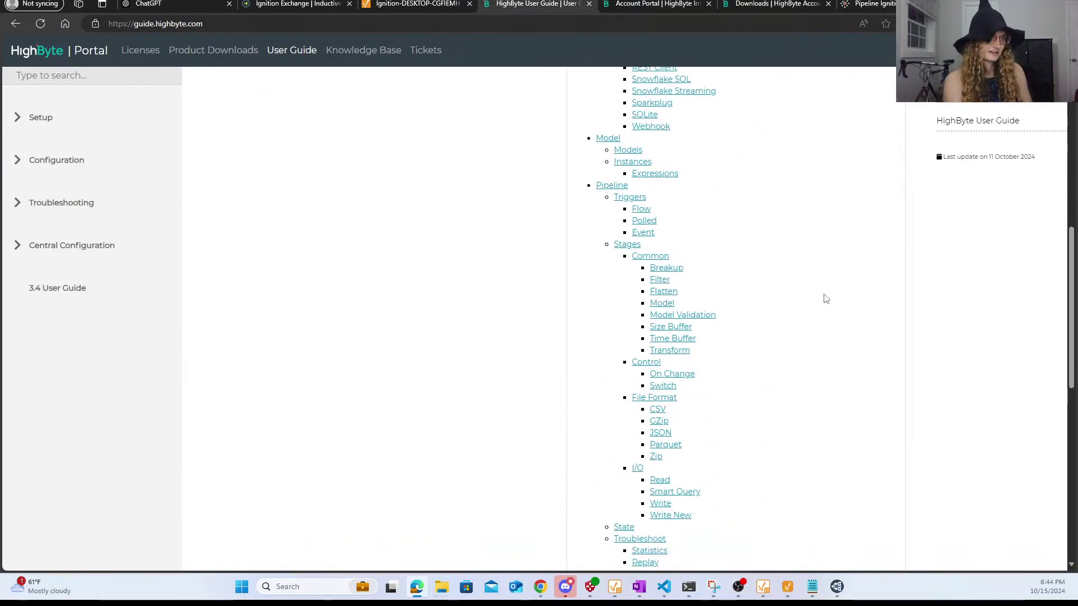
scroll(825, 299, "down", 3)
scroll(826, 298, "up", 4)
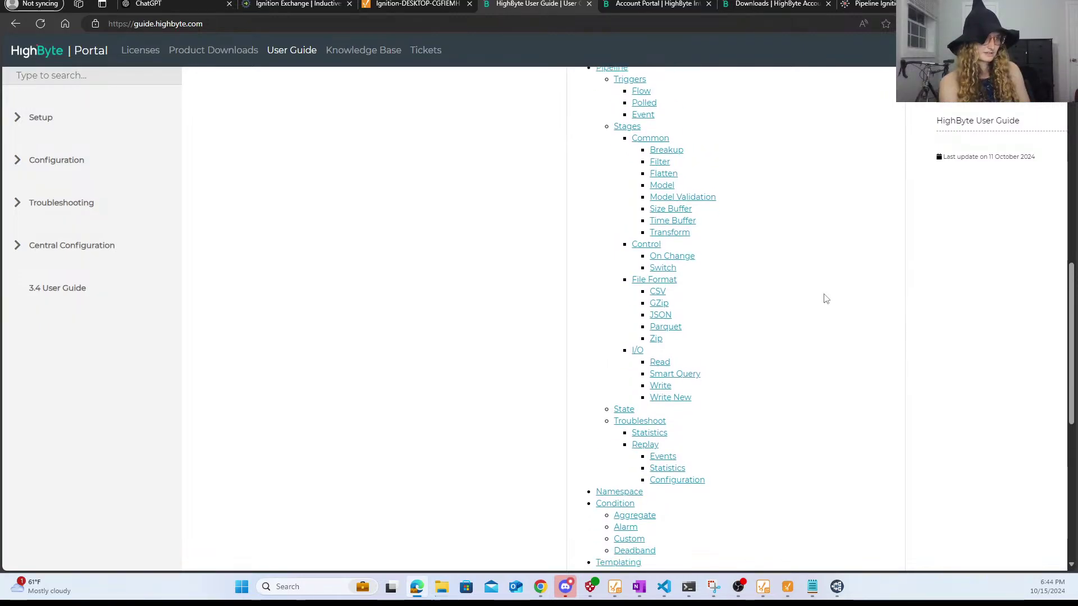
- Open the Pipeline page under Configuration and skim its triggers, stages and creation sections
left_click(612, 226)
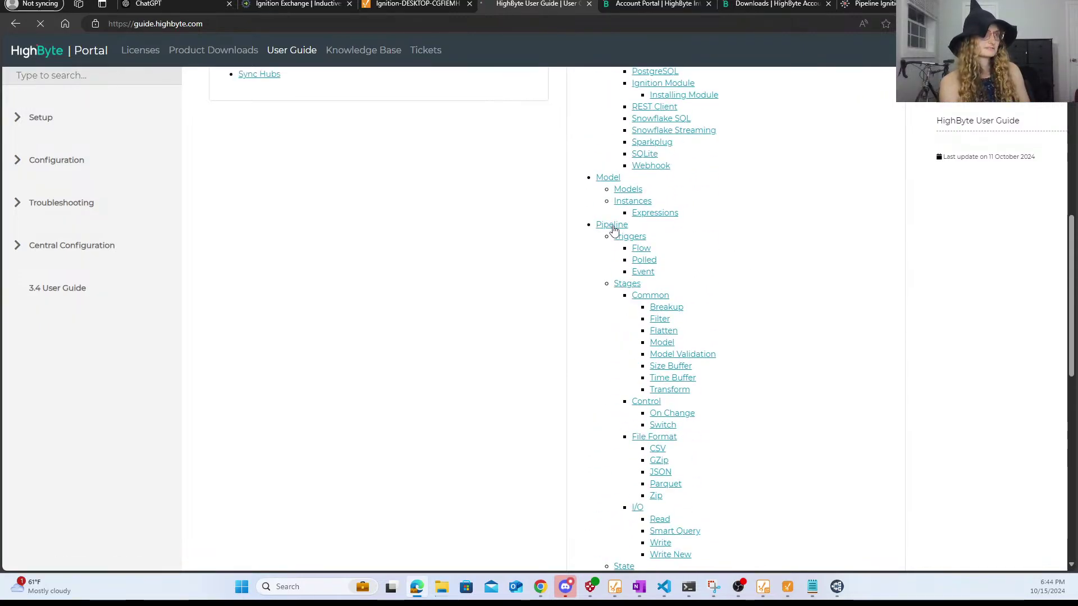
scroll(615, 376, "down", 3)
scroll(614, 375, "up", 2)
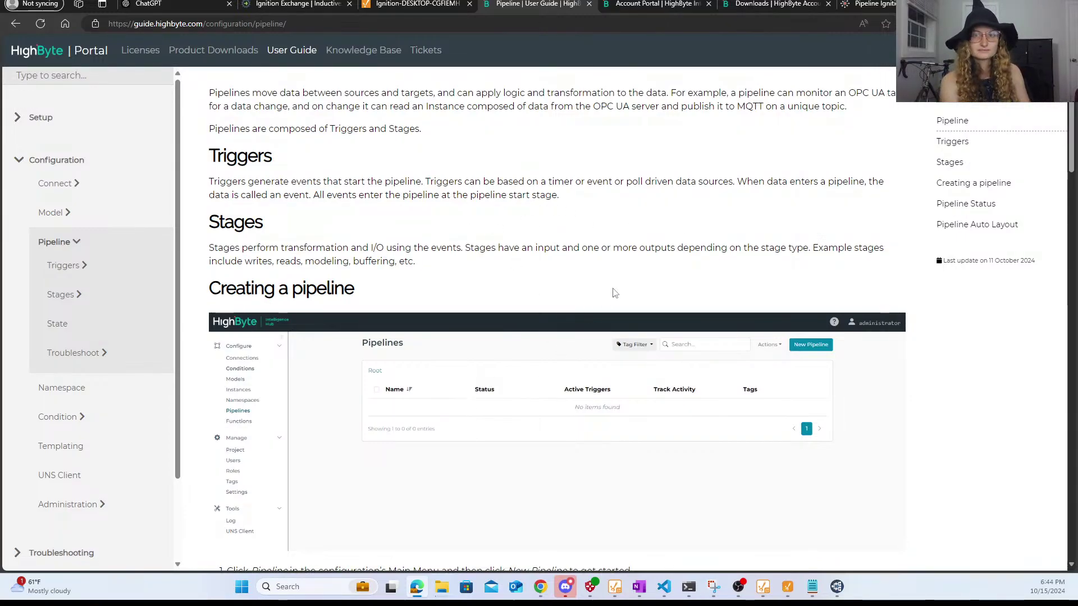
scroll(539, 252, "up", 1)
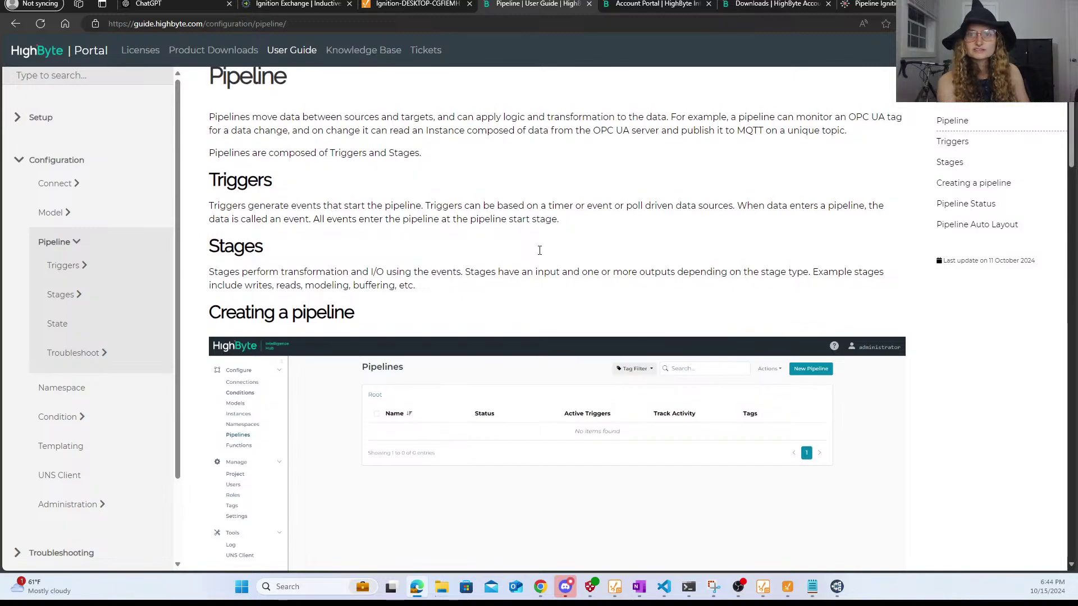
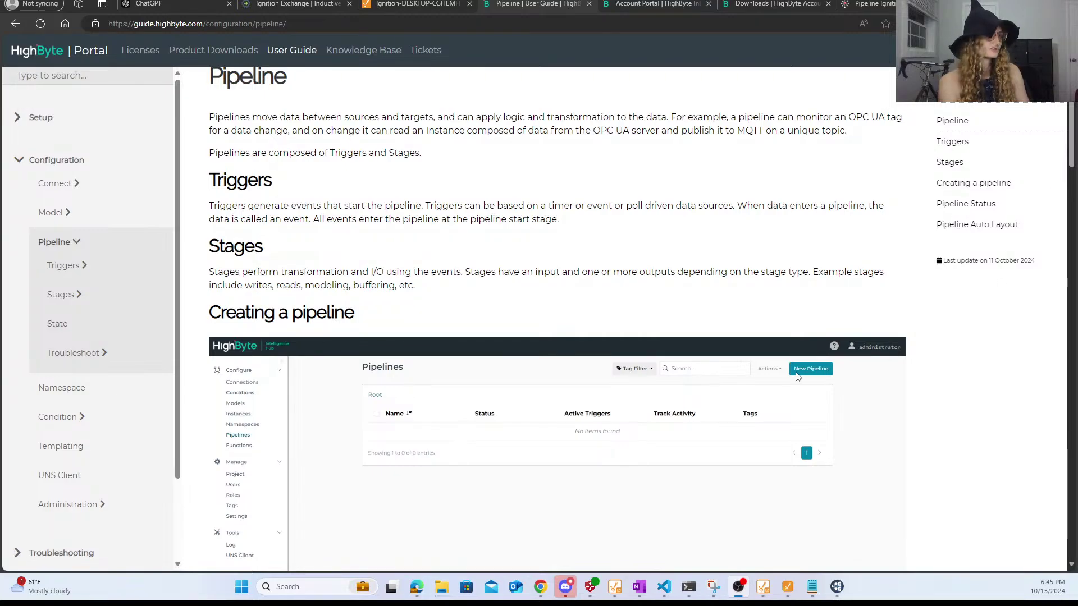
- Scroll the Pipeline guide through Create Pipeline to the toSnowflake example, then return to the pipeline editor
scroll(435, 275, "down", 5)
scroll(434, 275, "up", 3)
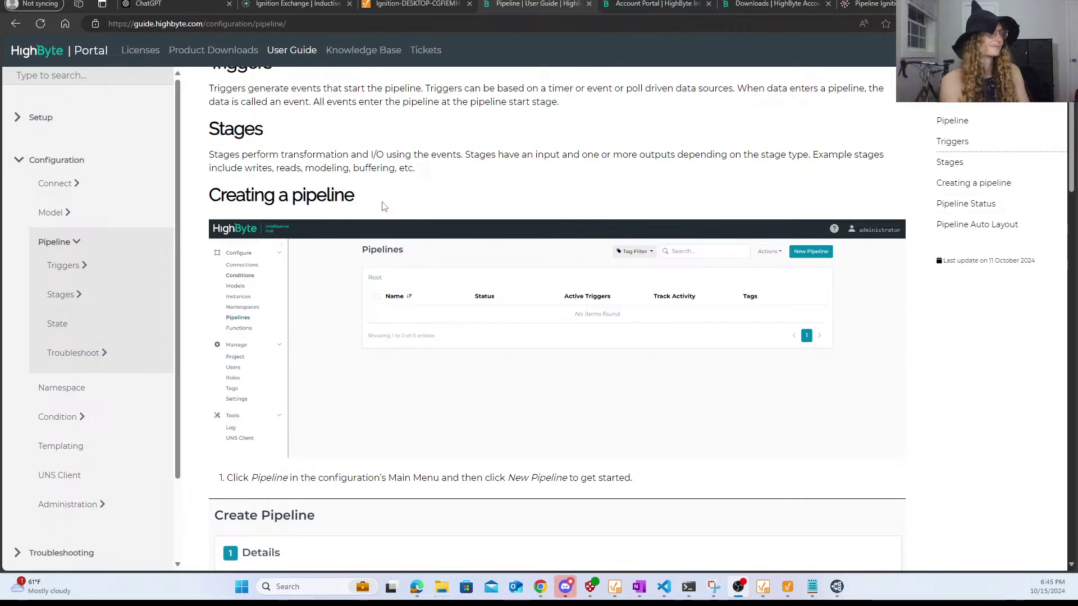
scroll(536, 317, "down", 1)
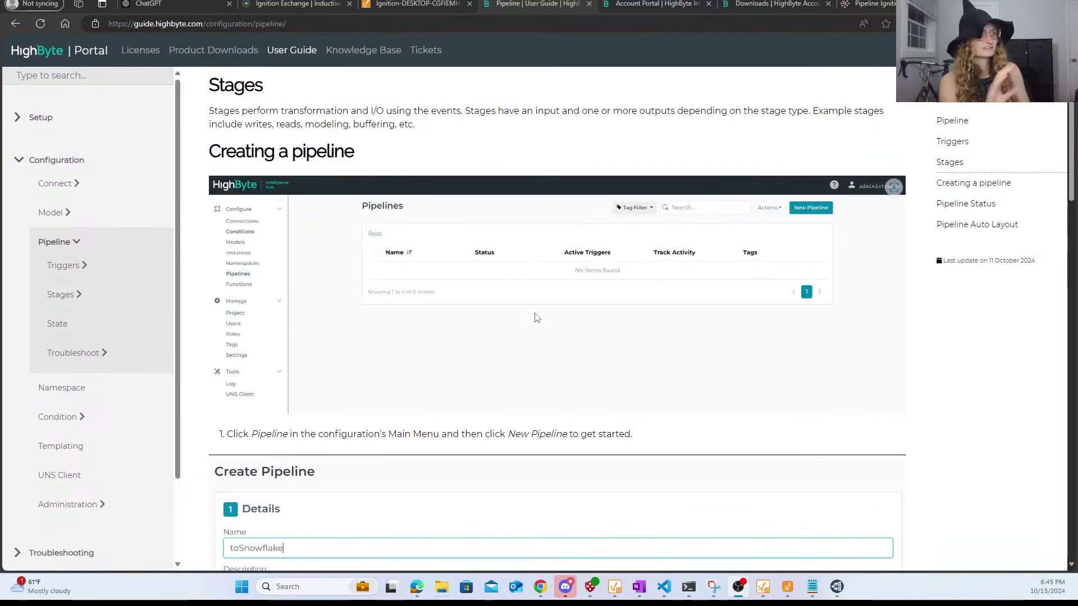
scroll(535, 318, "down", 4)
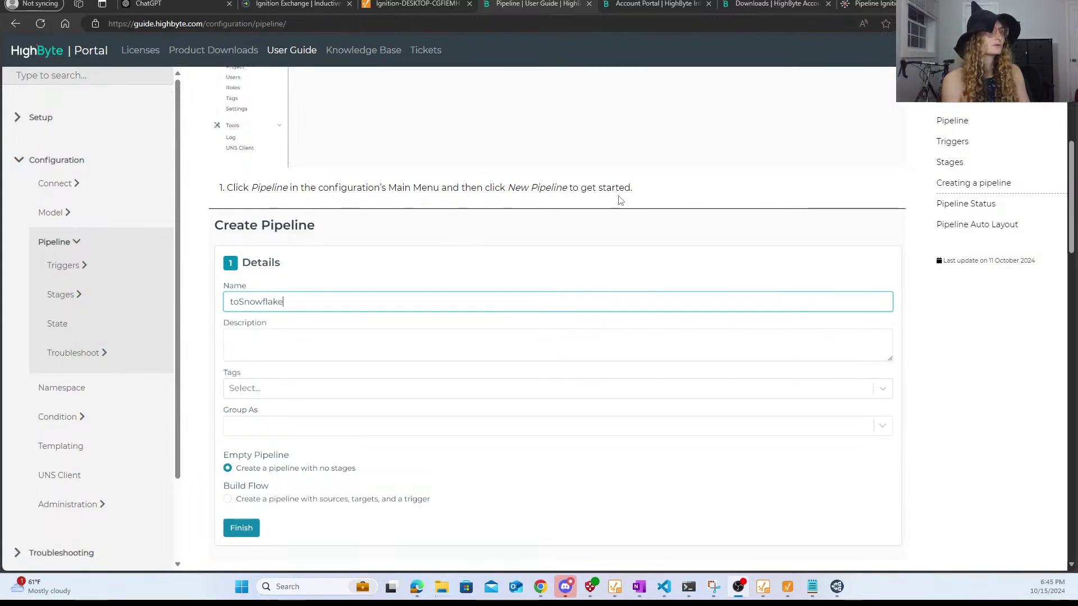
scroll(620, 200, "down", 1)
scroll(621, 201, "down", 3)
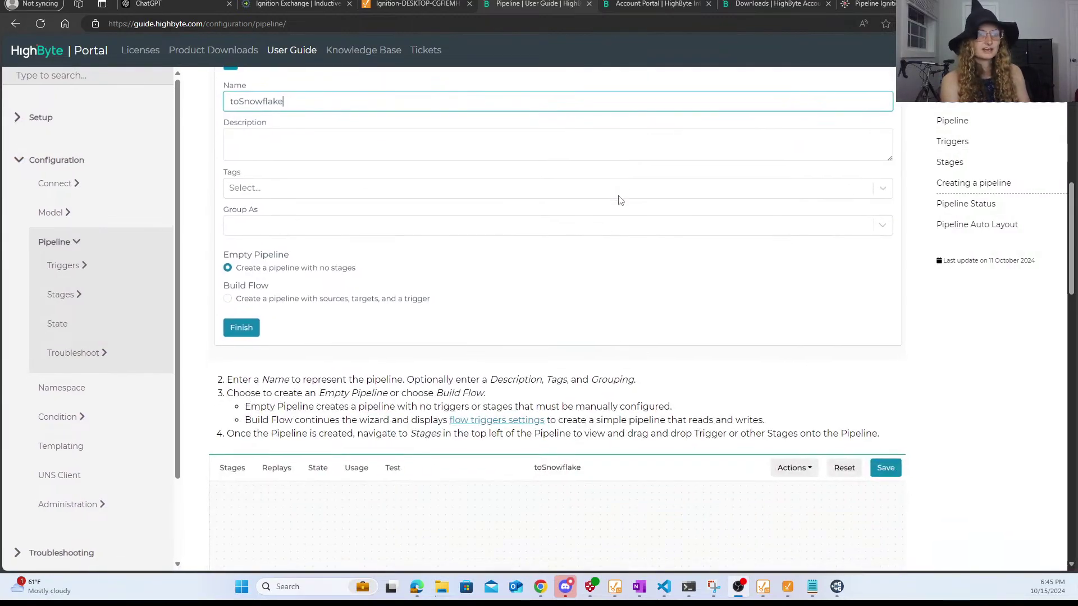
scroll(460, 270, "down", 3)
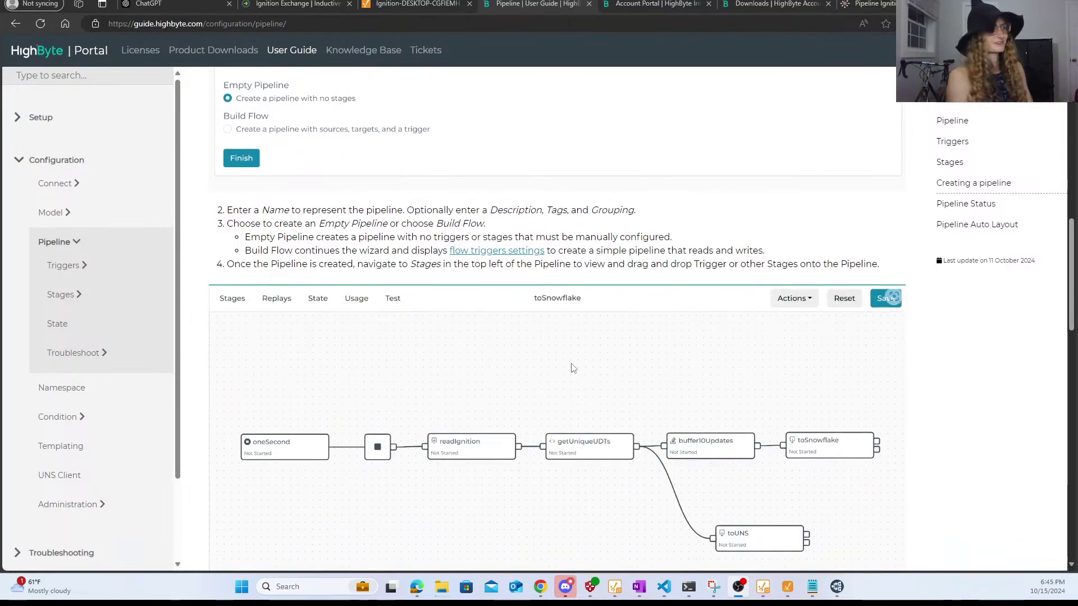
scroll(573, 367, "down", 2)
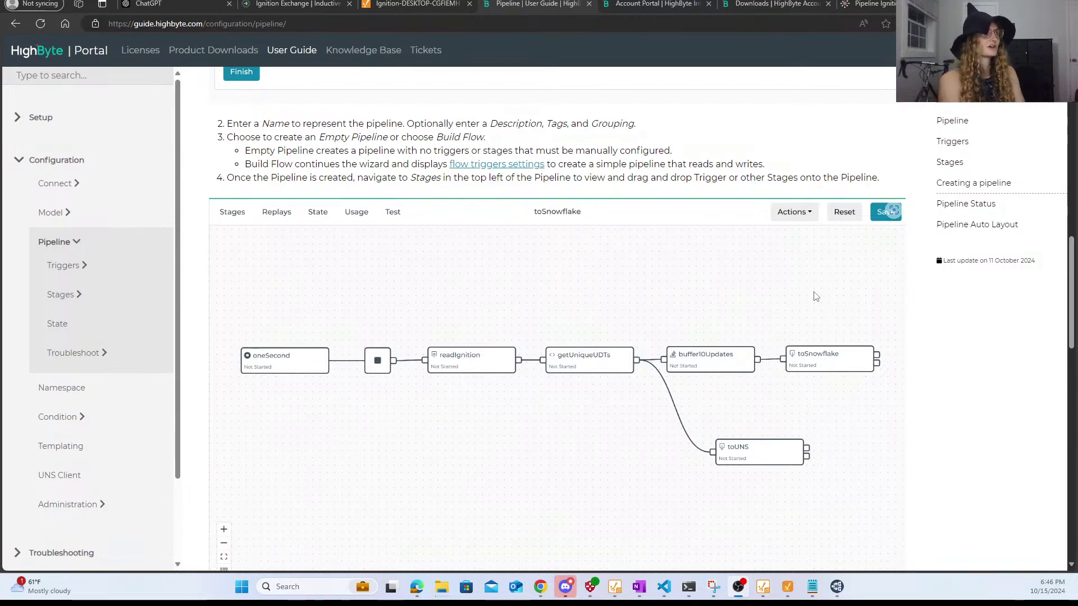
left_click(870, 4)
- Drag a Polled trigger from the Stages palette onto the IgnitionModule_MQTT canvas
left_click(122, 89)
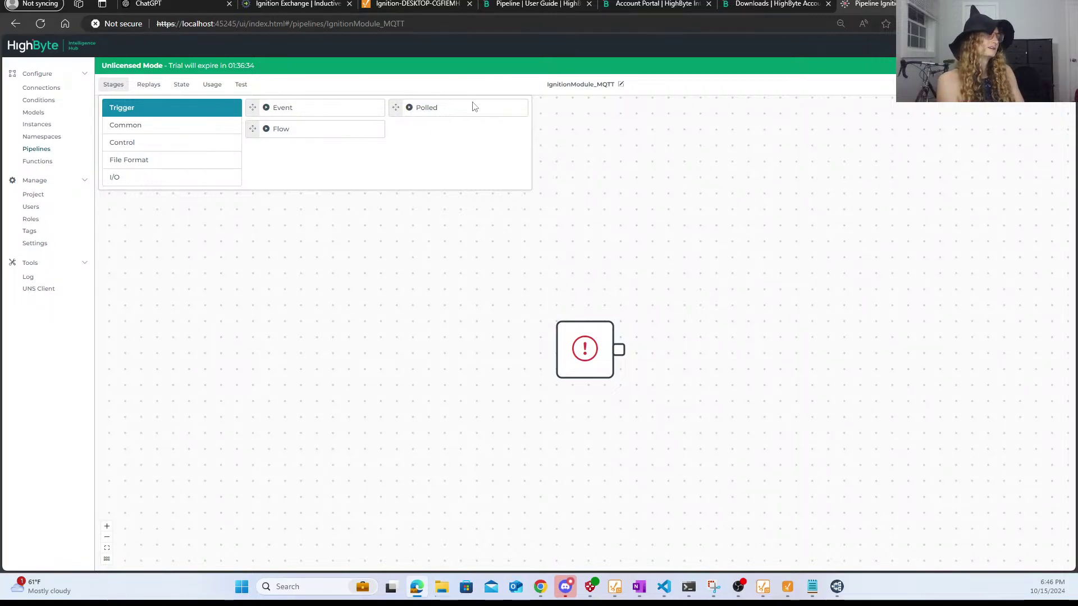
left_click_drag(411, 105, 279, 356)
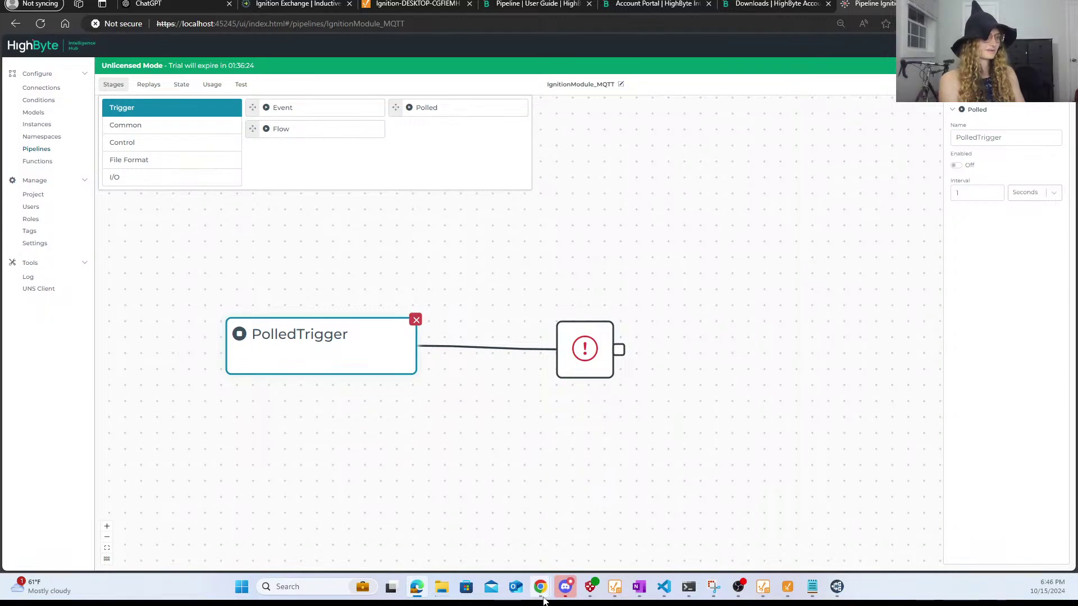
mouse_move(541, 587)
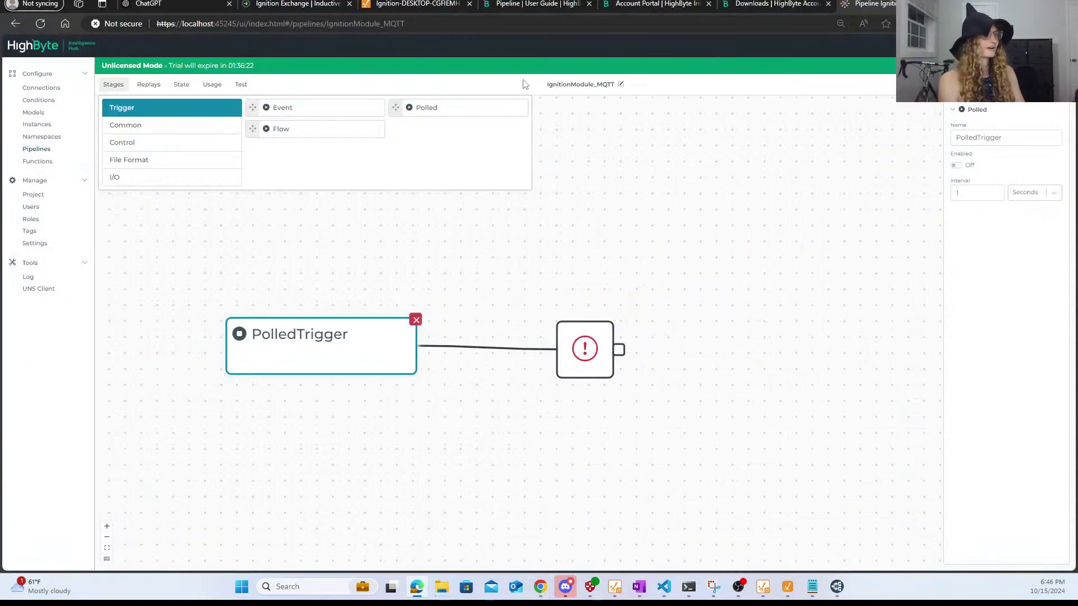
- Scroll the User Guide down to Pipeline Status and back, then return to the Pipeline Ignition tab
left_click(506, 4)
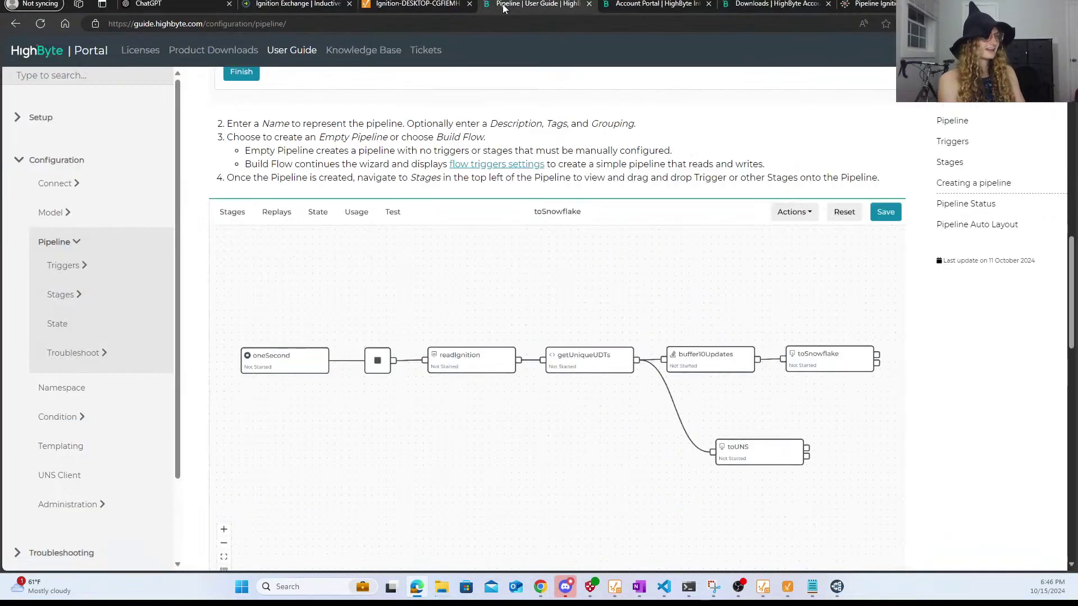
scroll(663, 226, "down", 2)
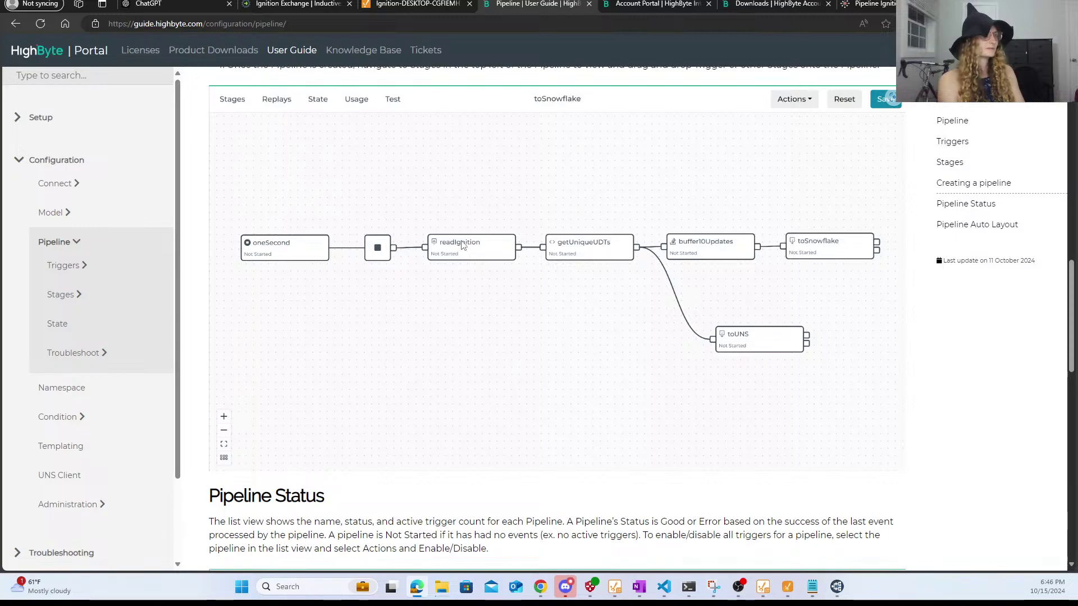
scroll(615, 210, "down", 2)
scroll(615, 210, "down", 2)
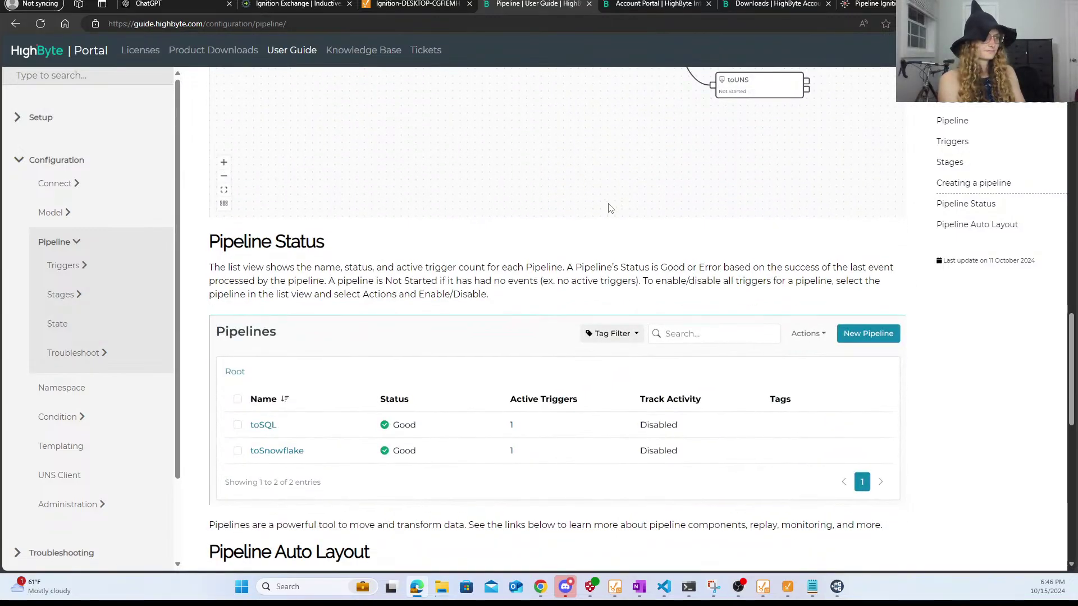
scroll(611, 208, "up", 5)
scroll(611, 209, "up", 2)
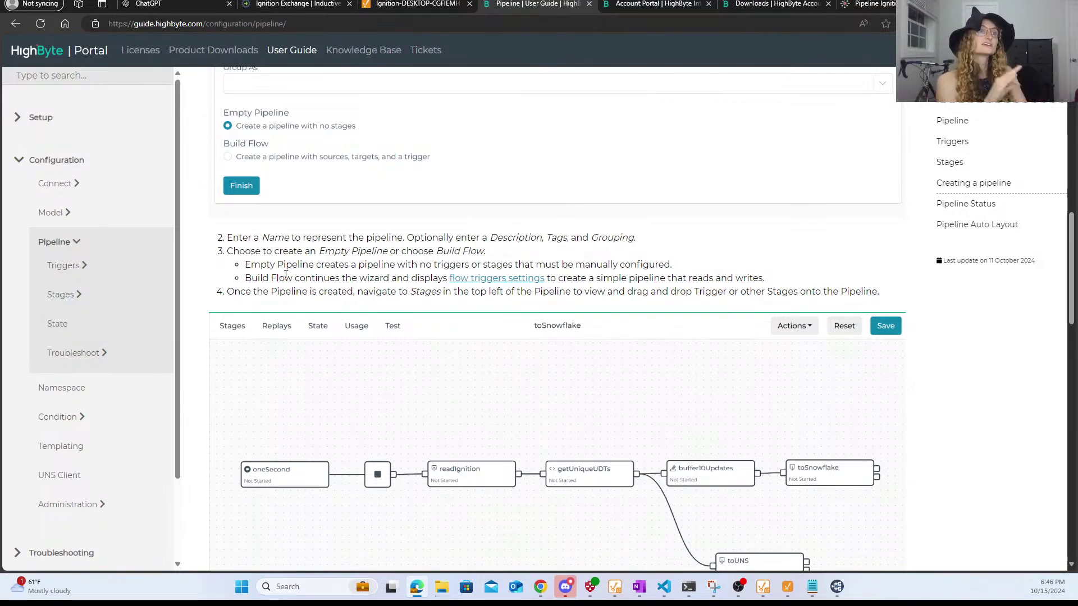
left_click(869, 4)
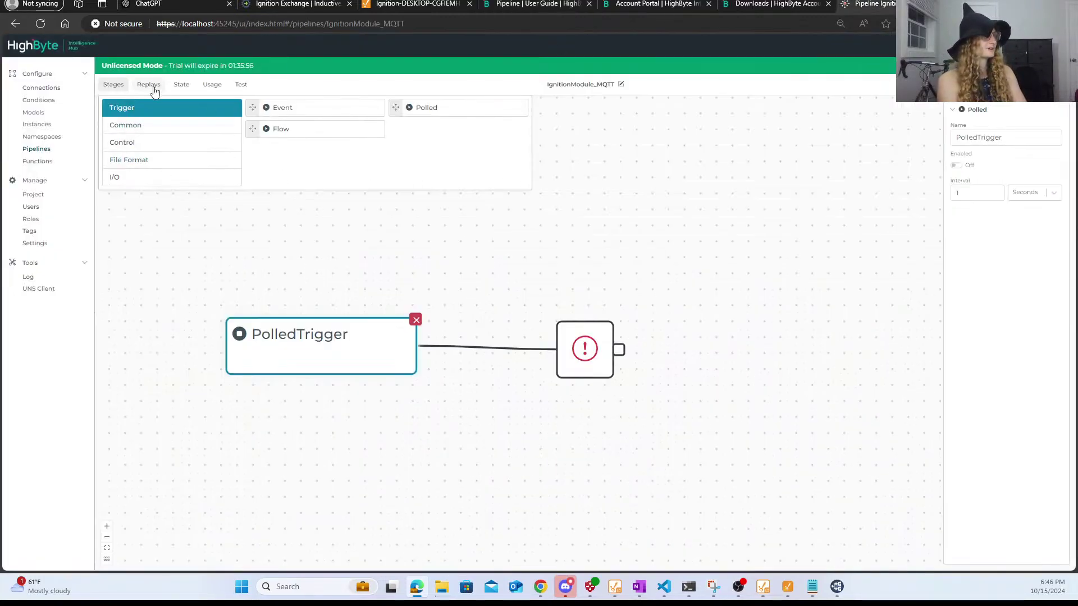
- Browse the Common, Control and I/O stage categories to reveal Read, Smart Query, Write and Write New
left_click(135, 125)
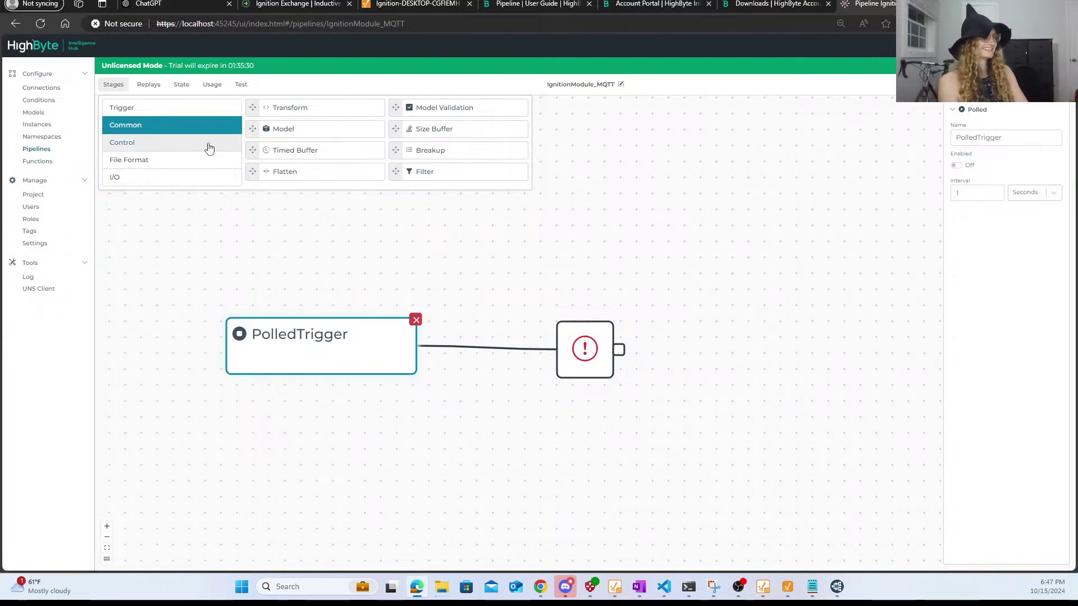
left_click(310, 345)
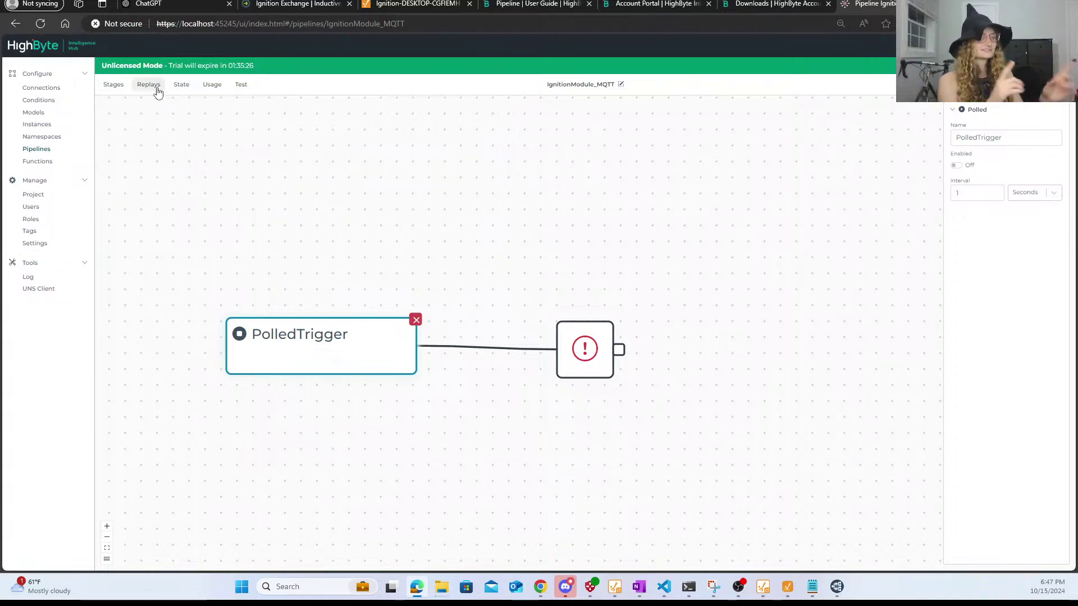
left_click(116, 85)
left_click(140, 145)
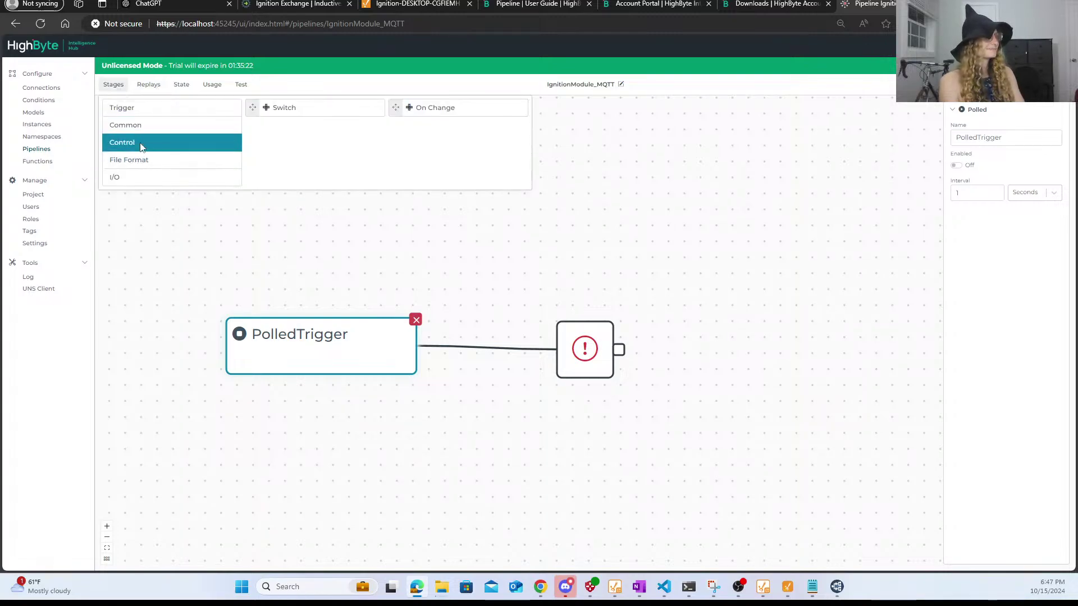
left_click(158, 175)
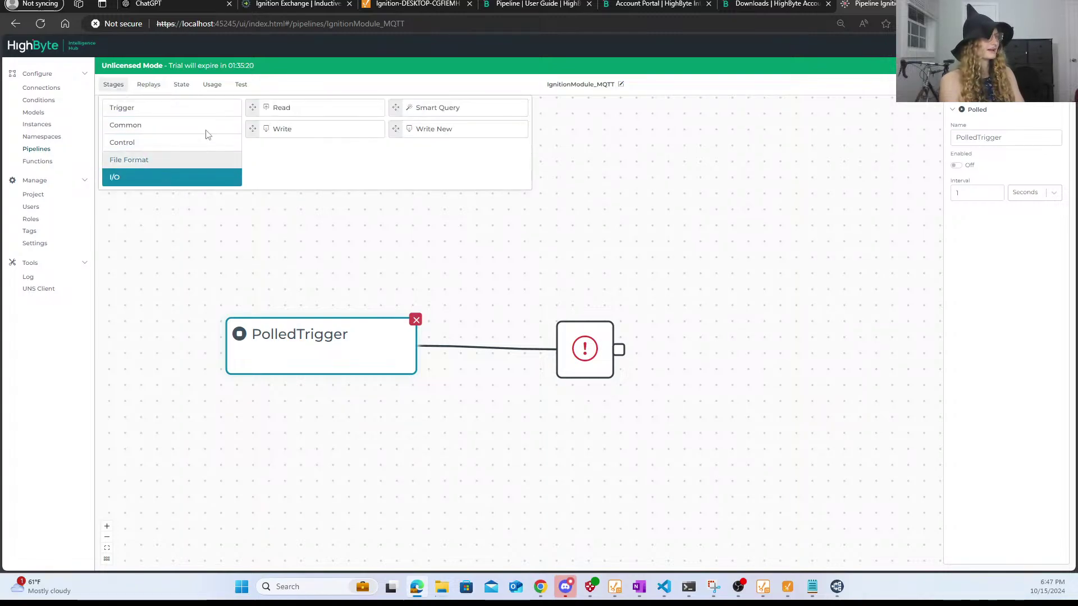
- Add a Read stage with Keep (Inline) input that reads IgnitionModule's RockwellExchange input
left_click_drag(277, 108, 612, 258)
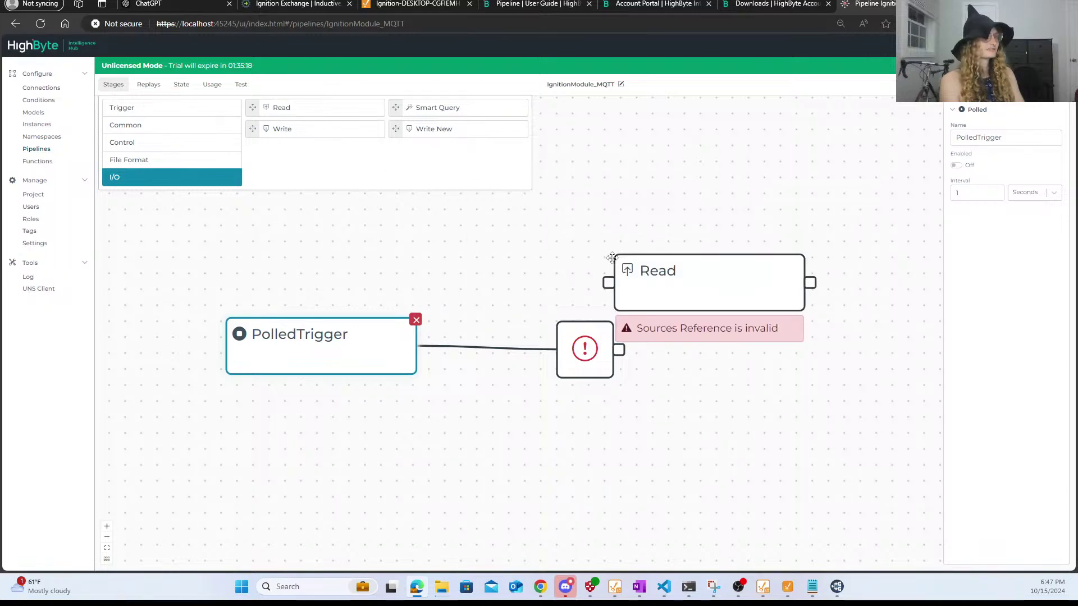
left_click_drag(662, 284, 623, 209)
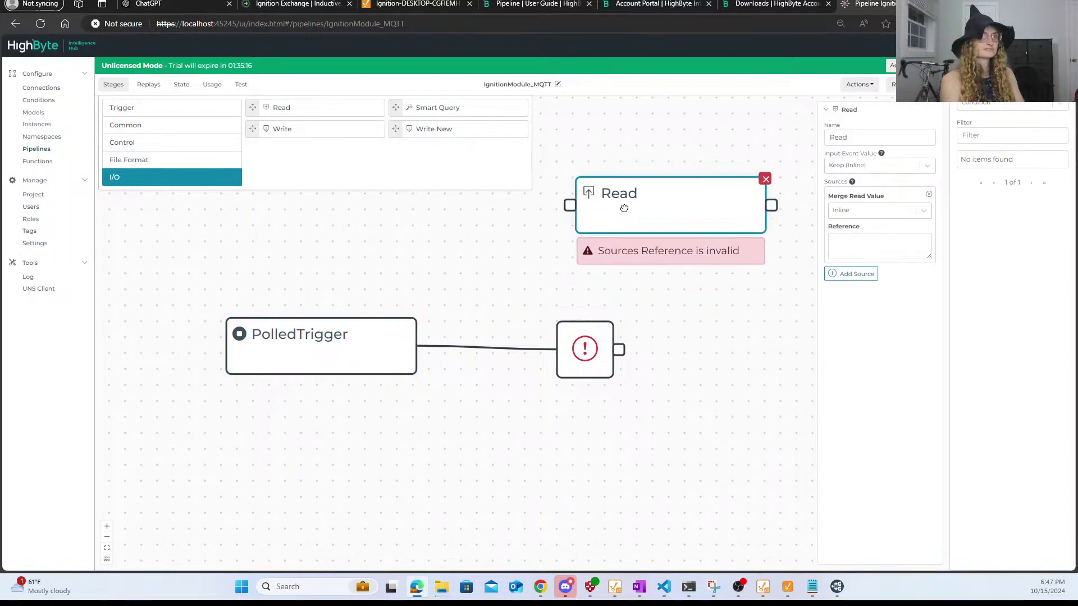
left_click(899, 170)
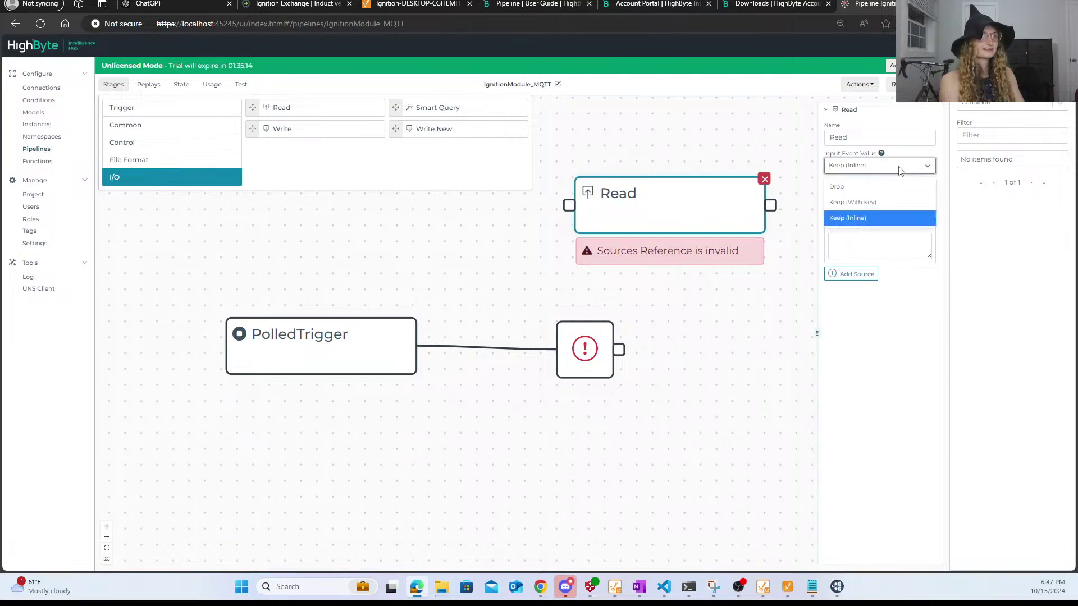
left_click(910, 166)
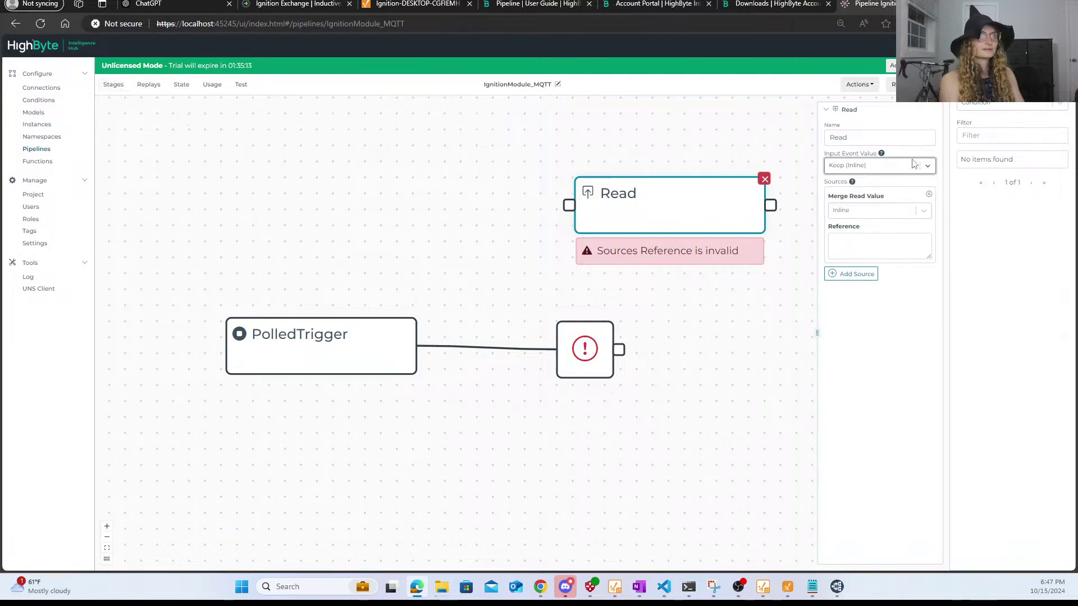
left_click(1008, 107)
left_click(1003, 139)
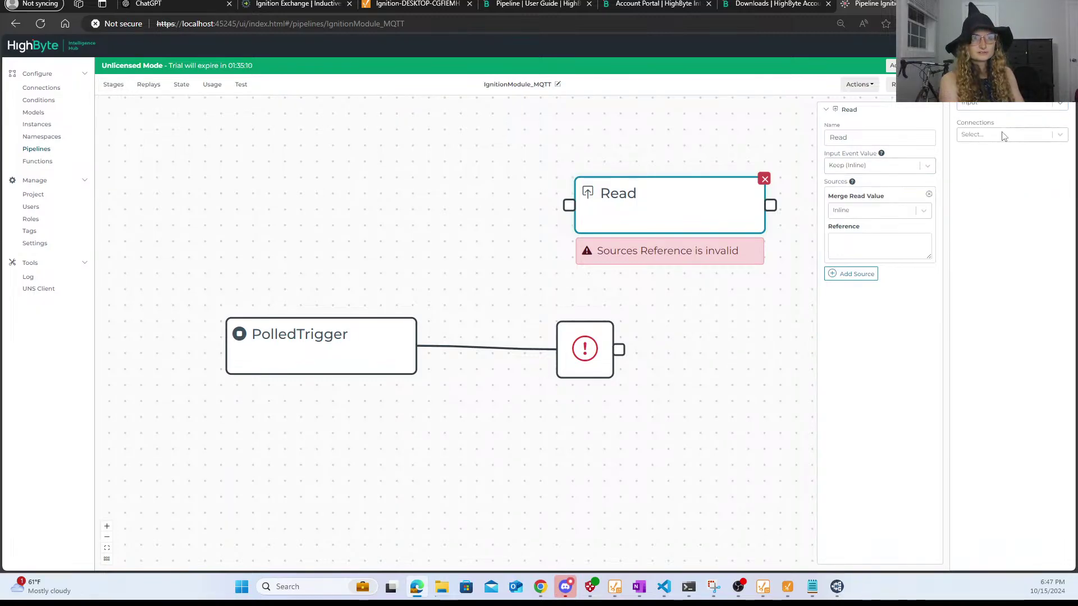
left_click(1003, 135)
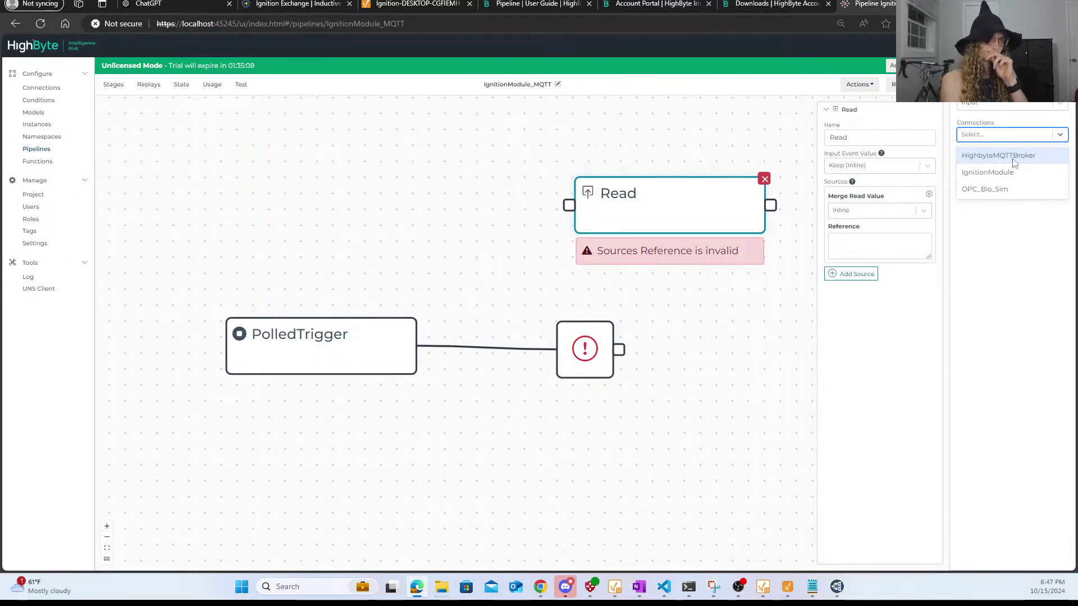
left_click(1021, 173)
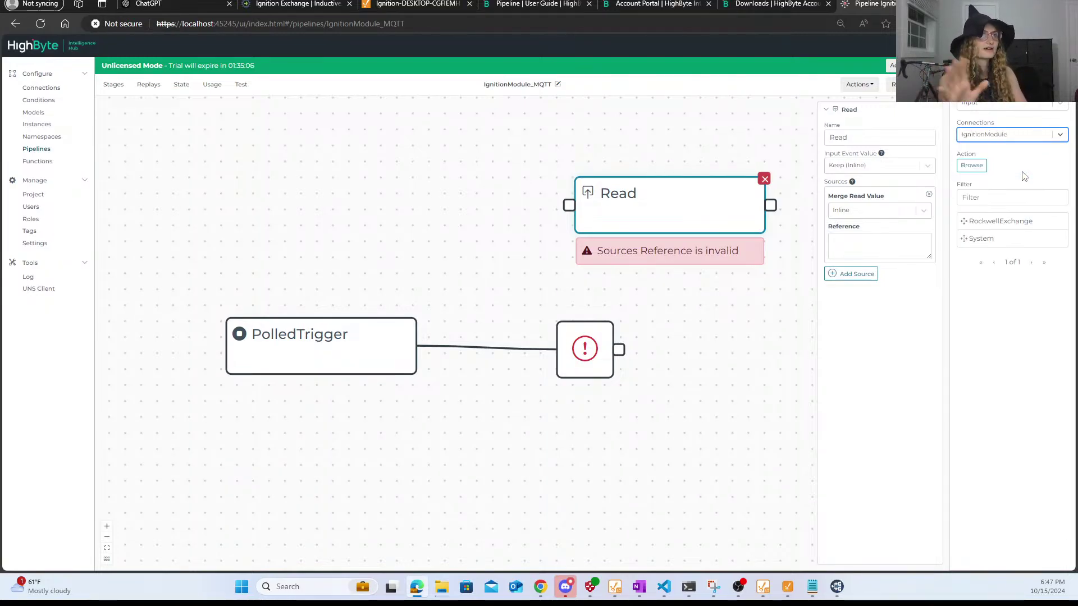
left_click(977, 225)
left_click_drag(977, 225, 854, 247)
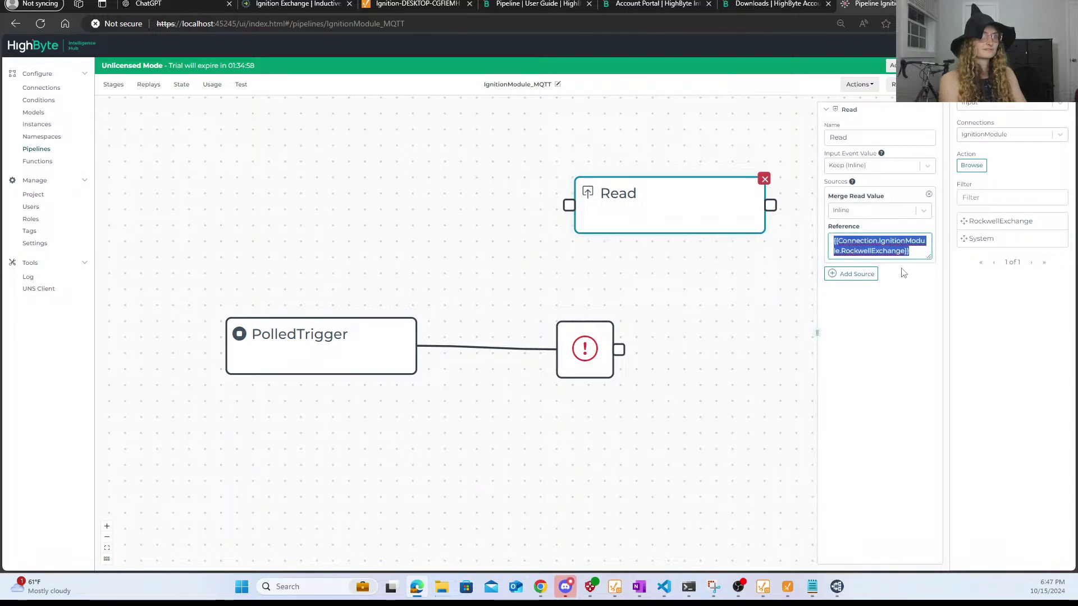
left_click(908, 320)
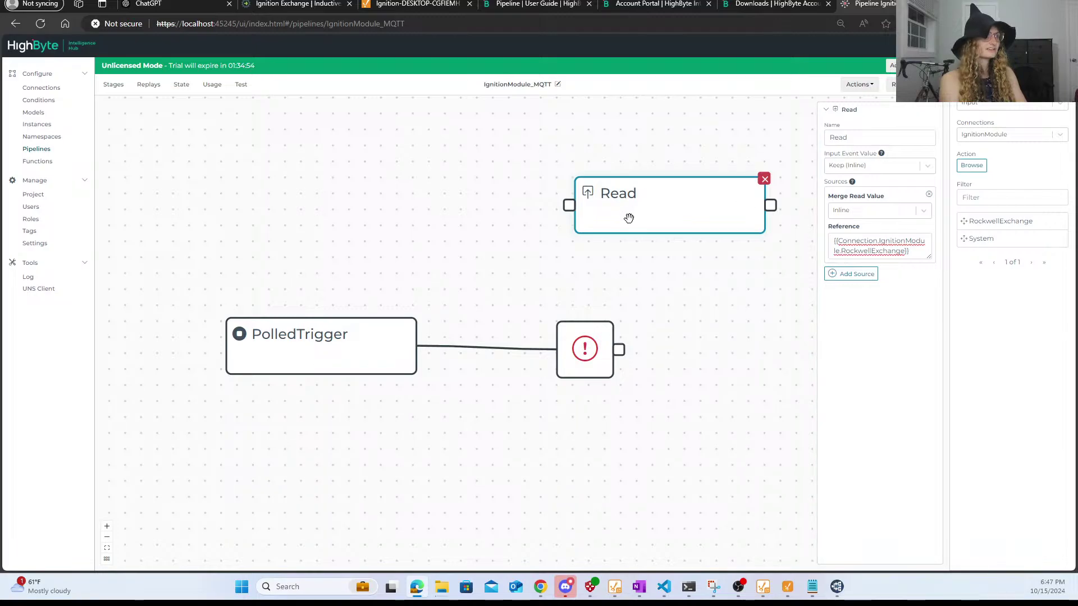
- Reposition the Read stage lower on the canvas and reopen the Stages palette
left_click_drag(628, 218, 303, 220)
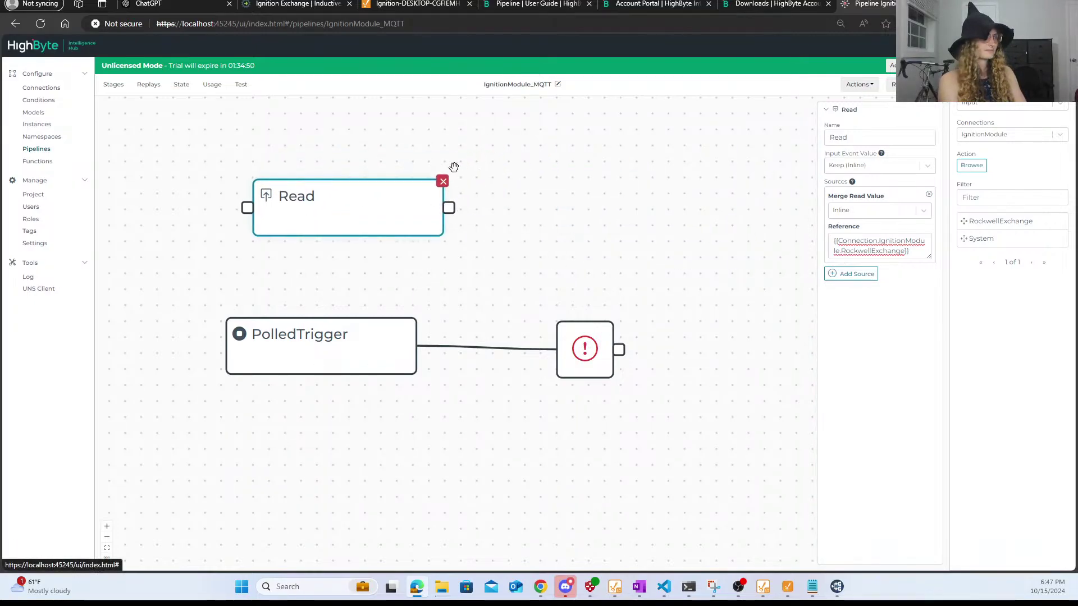
left_click_drag(378, 210, 429, 249)
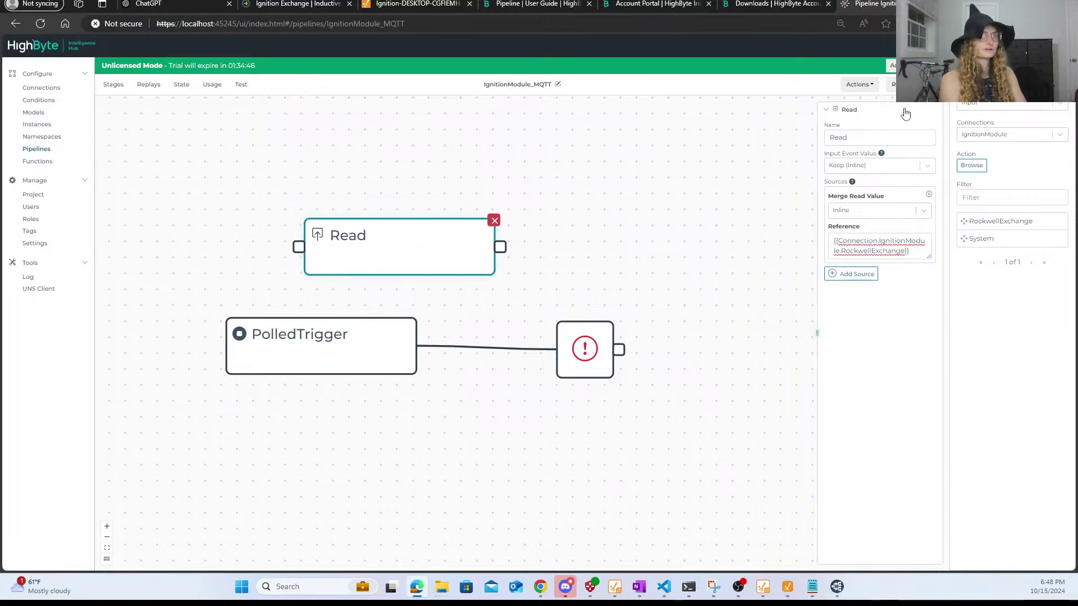
left_click(992, 104)
left_click(993, 105)
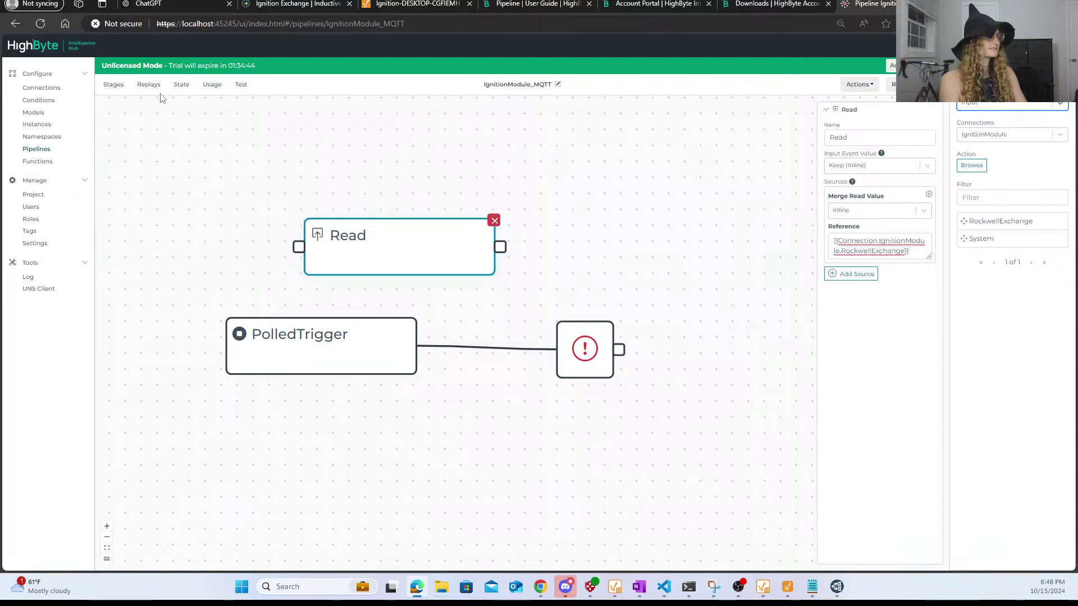
left_click(114, 89)
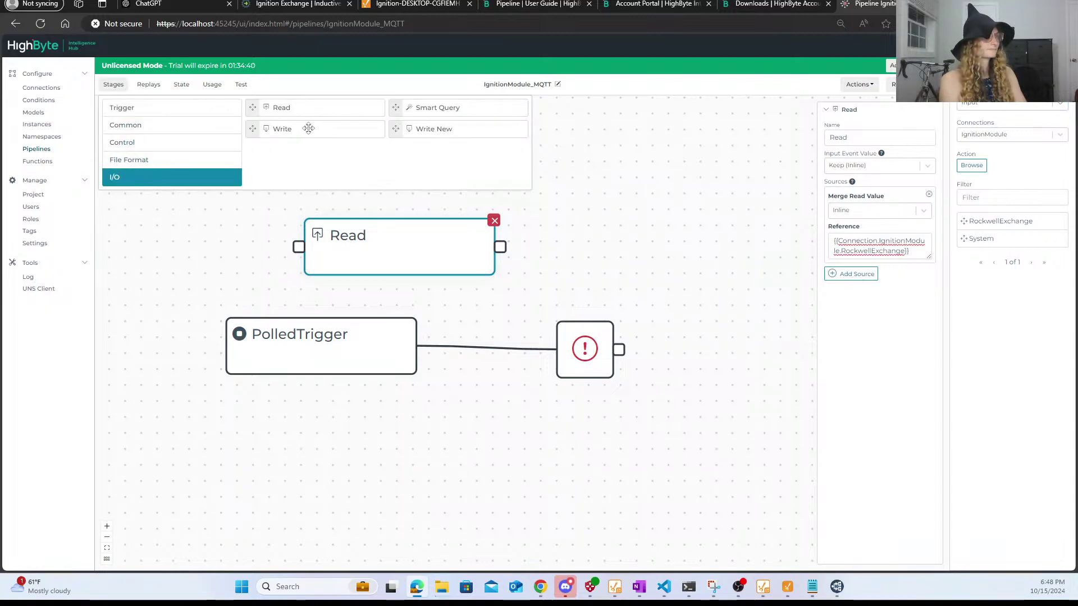
- Add a Write stage fed by Read, targeting HighbyteMQTTBroker, then open the Connections list
left_click_drag(308, 128, 666, 215)
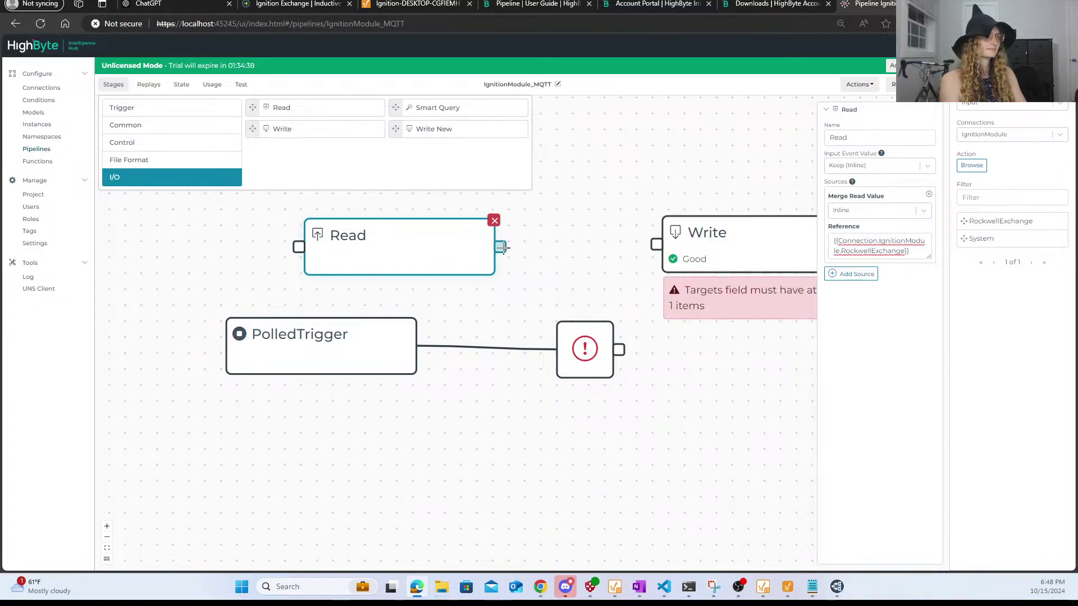
left_click_drag(500, 247, 655, 243)
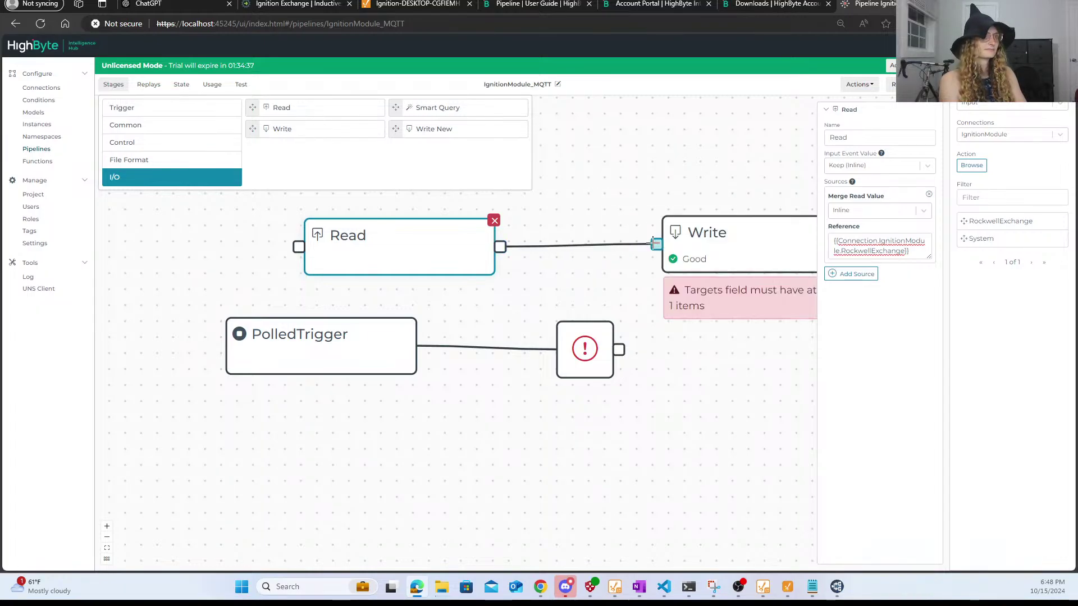
left_click(714, 233)
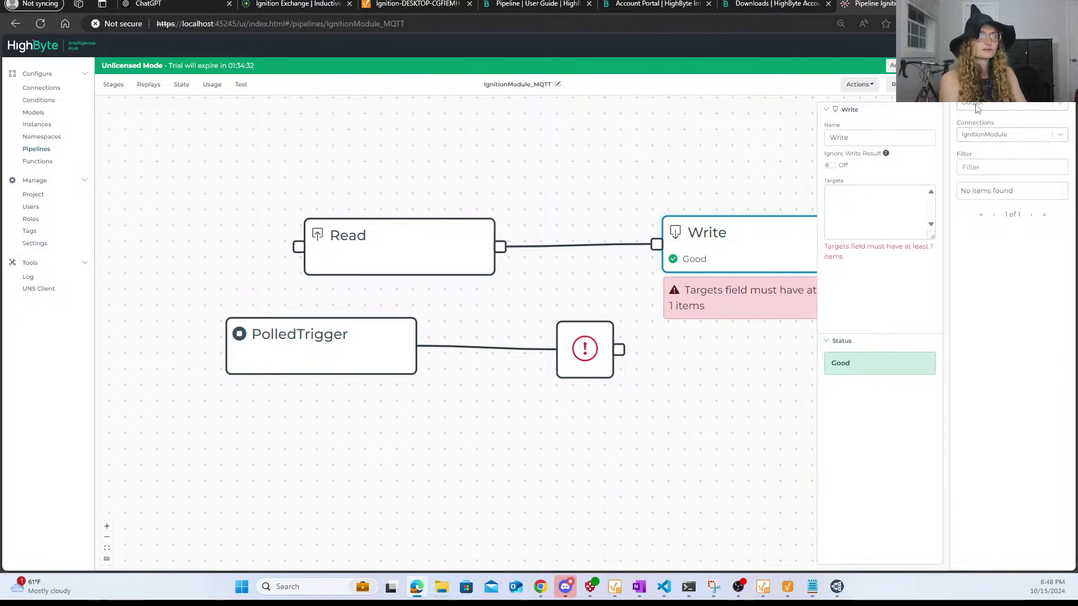
left_click(999, 134)
left_click(1001, 159)
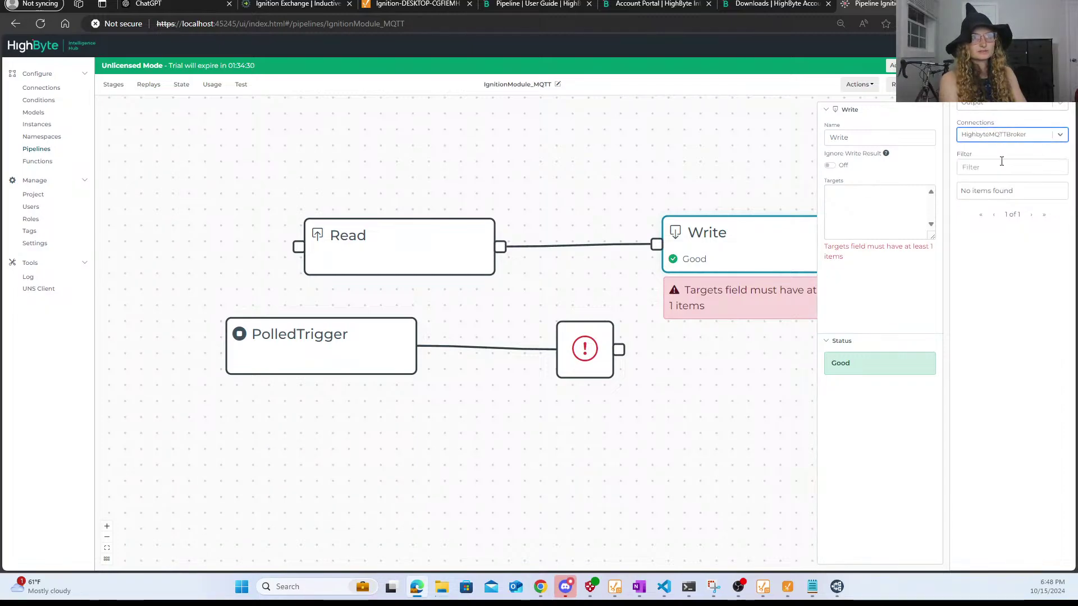
left_click(998, 166)
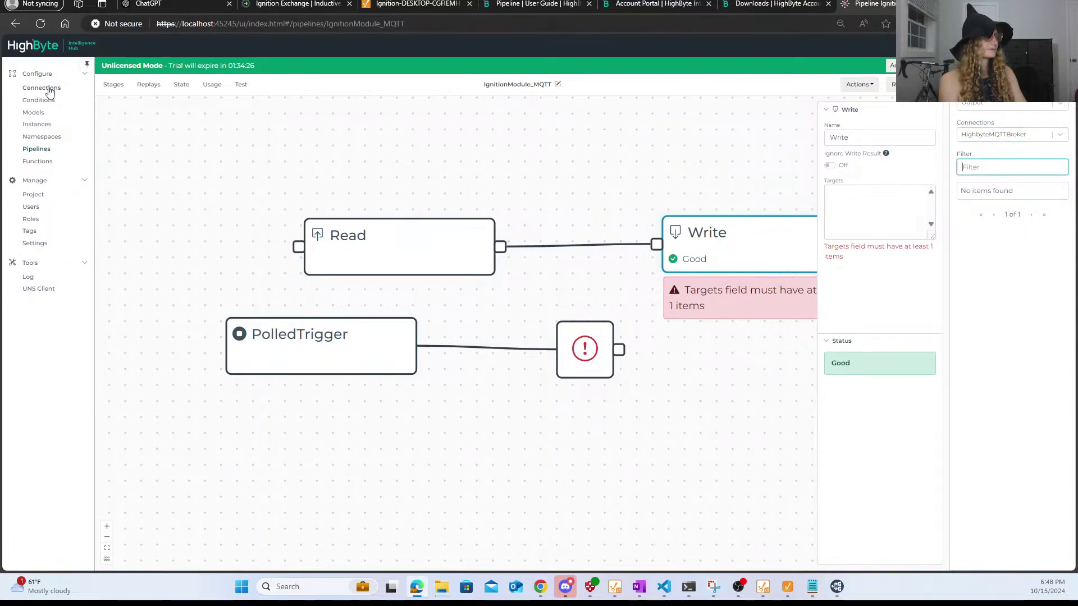
left_click(49, 91)
- Create and save a TestTopic output with topic TestTopic on HighbyteMQTTBroker, then reopen IgnitionModule_MQTT
left_click(380, 150)
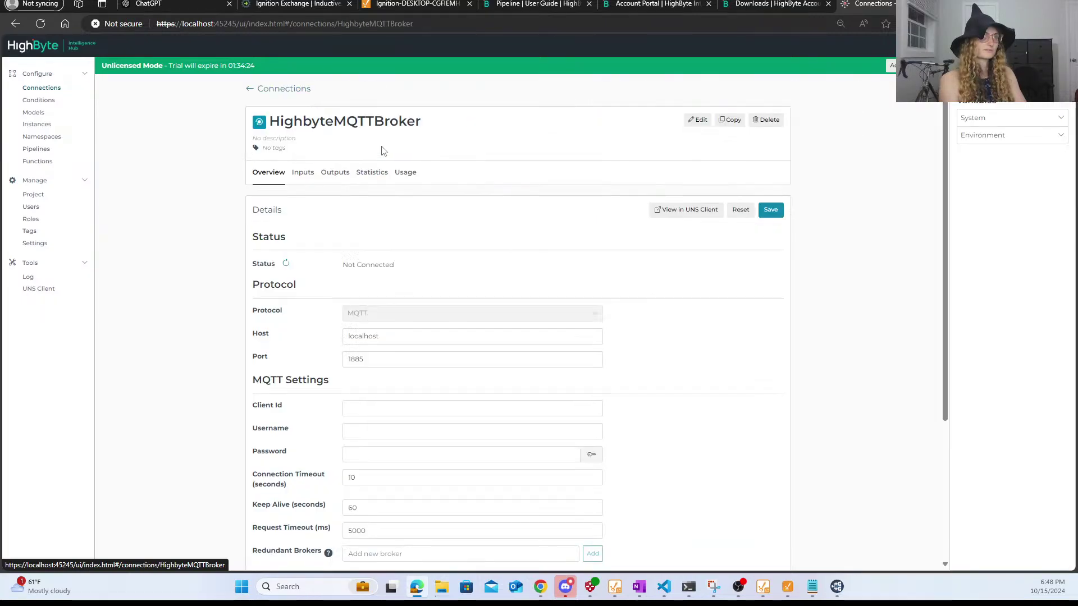
left_click(335, 173)
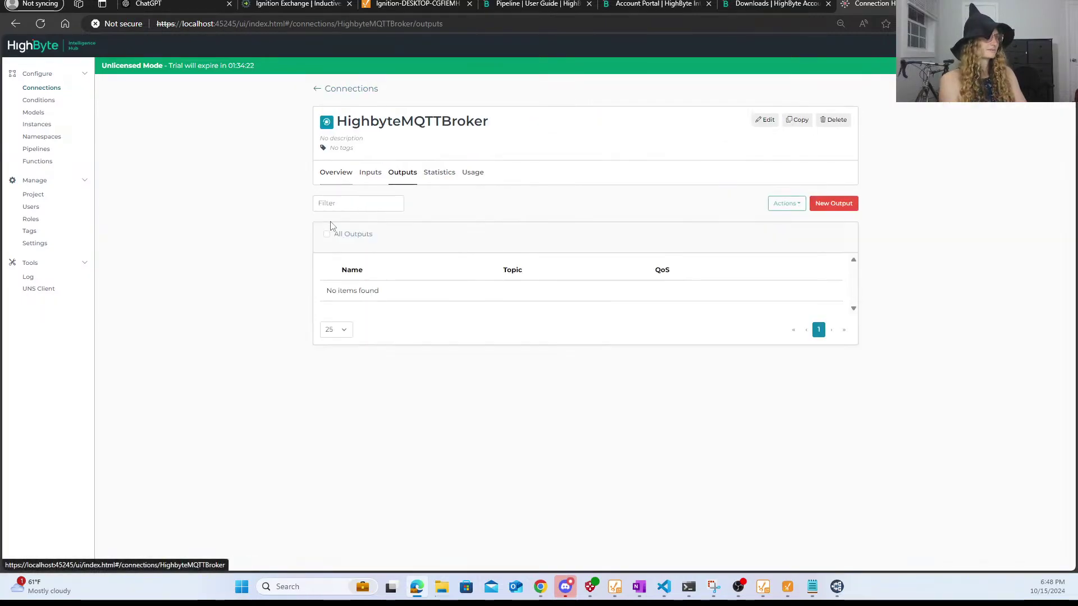
left_click(845, 204)
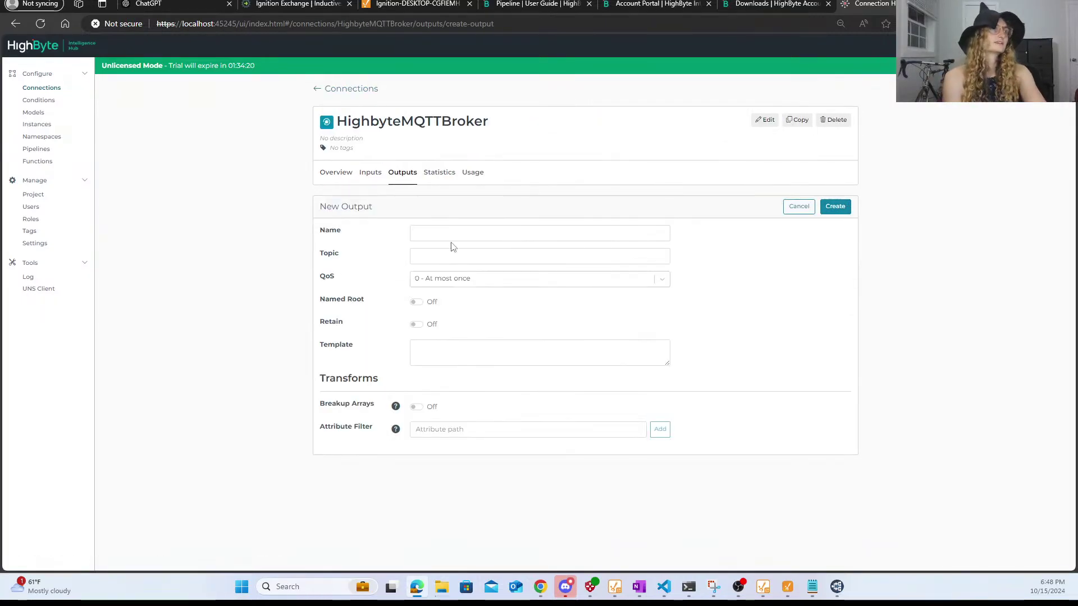
left_click(464, 232)
type("1")
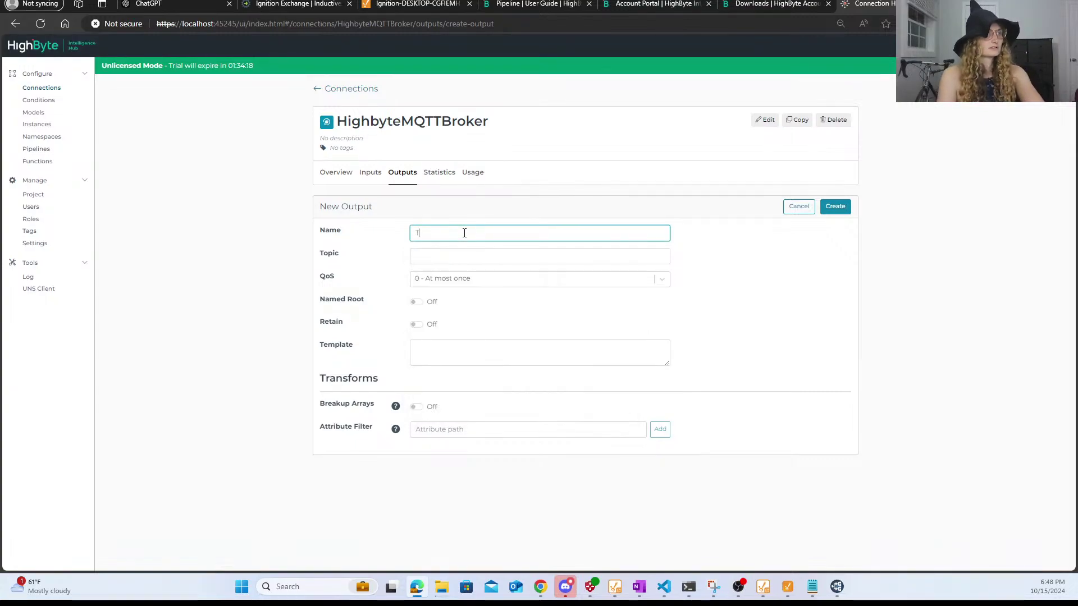
type("estTopic")
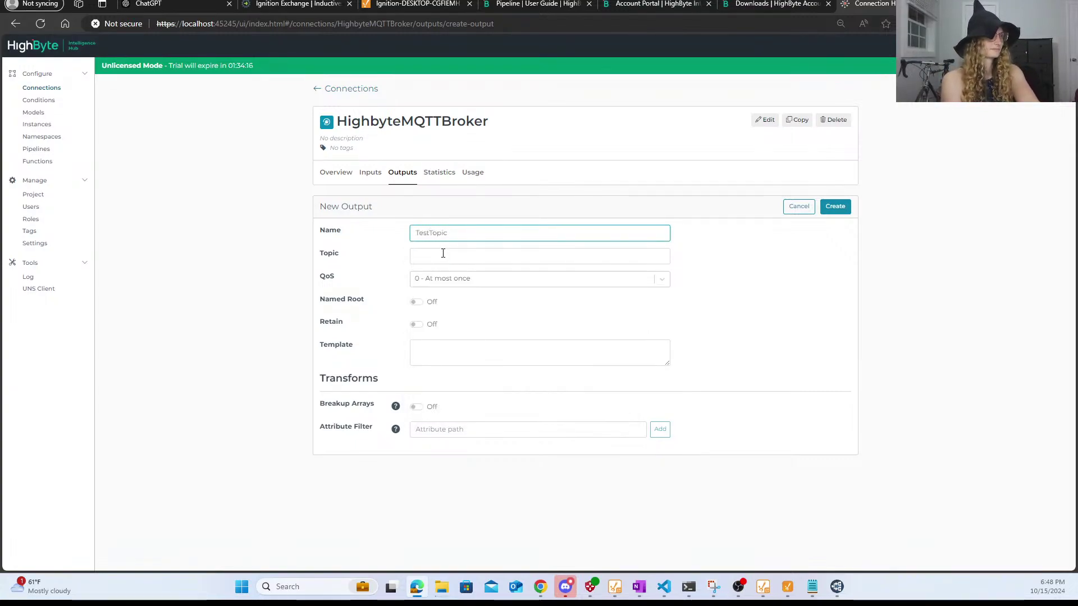
left_click(444, 254)
type("TestTopic")
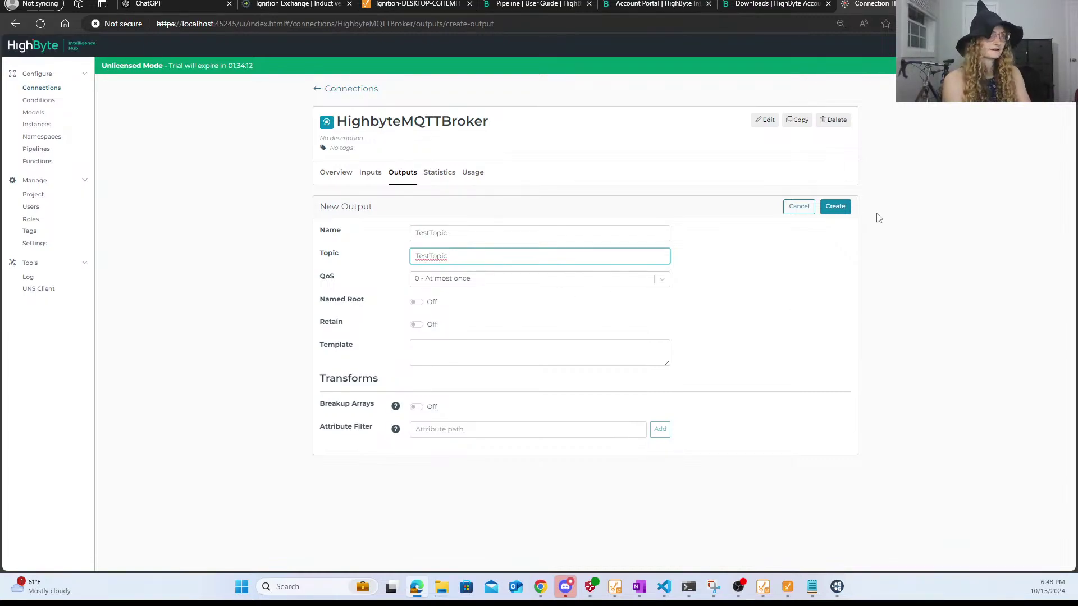
left_click(832, 209)
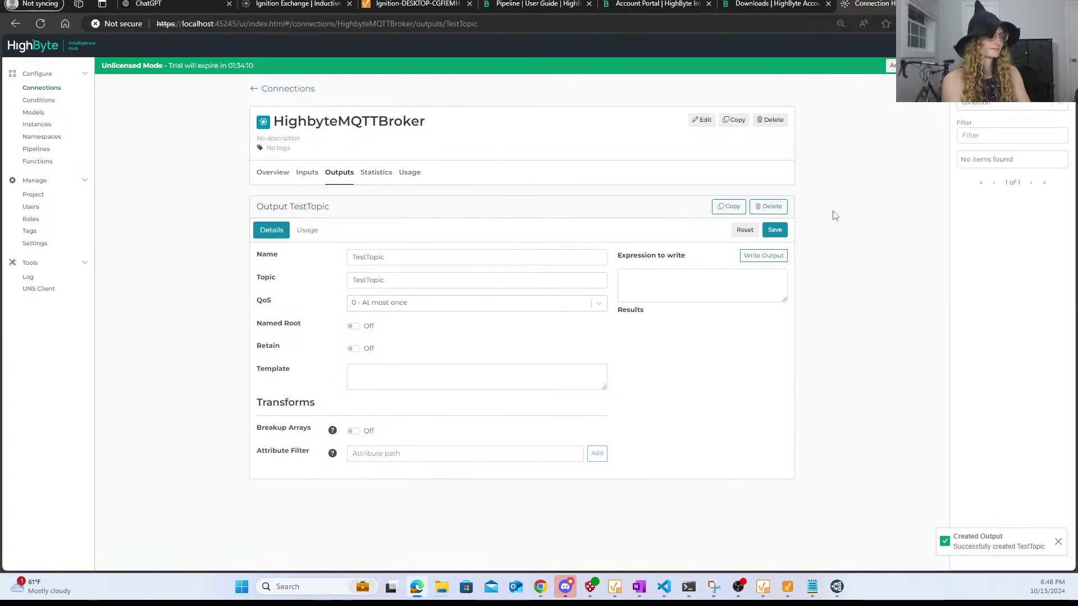
left_click(775, 230)
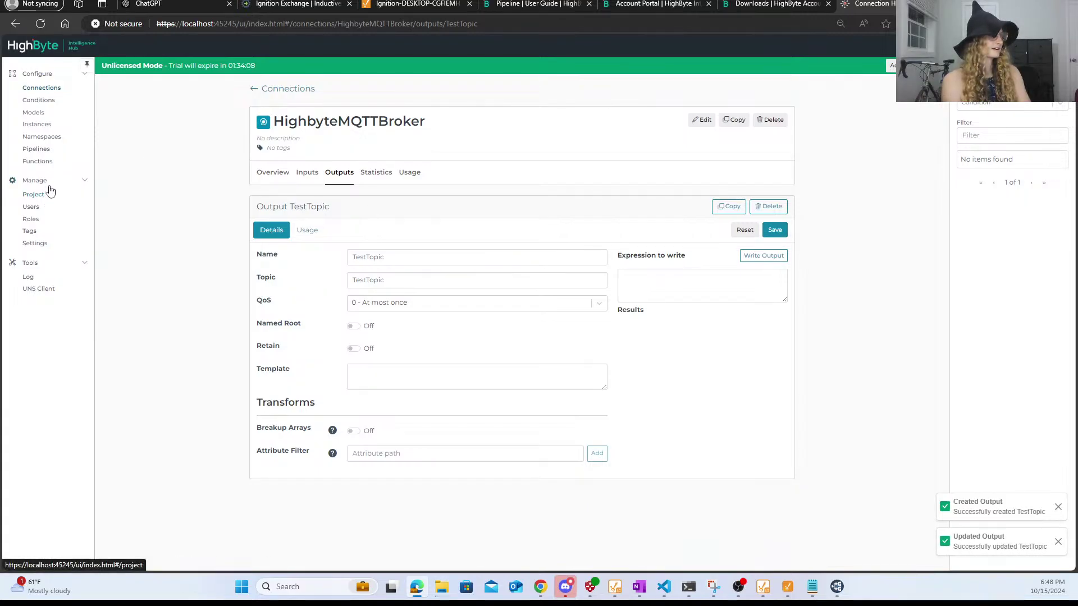
left_click(40, 151)
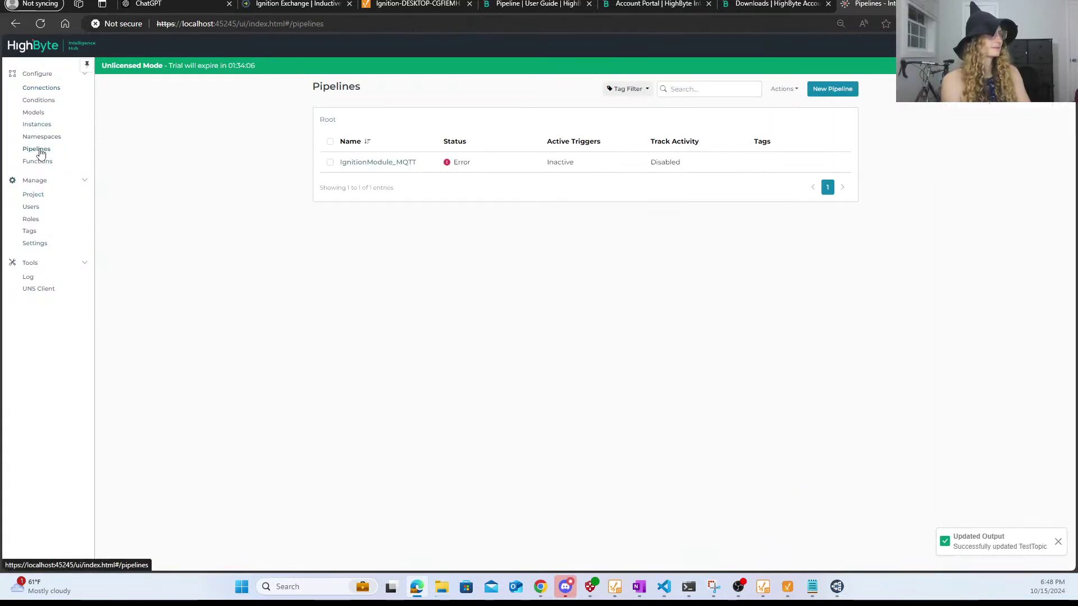
left_click(379, 163)
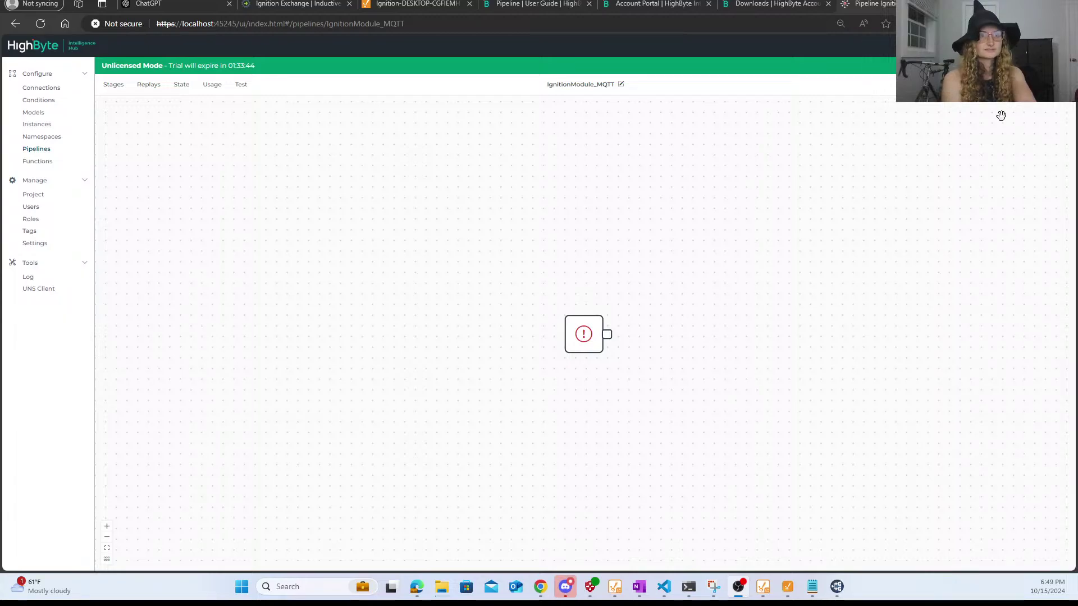
- Drag Read and Write stages from the I/O category onto the canvas and wire Read into Write
left_click(114, 84)
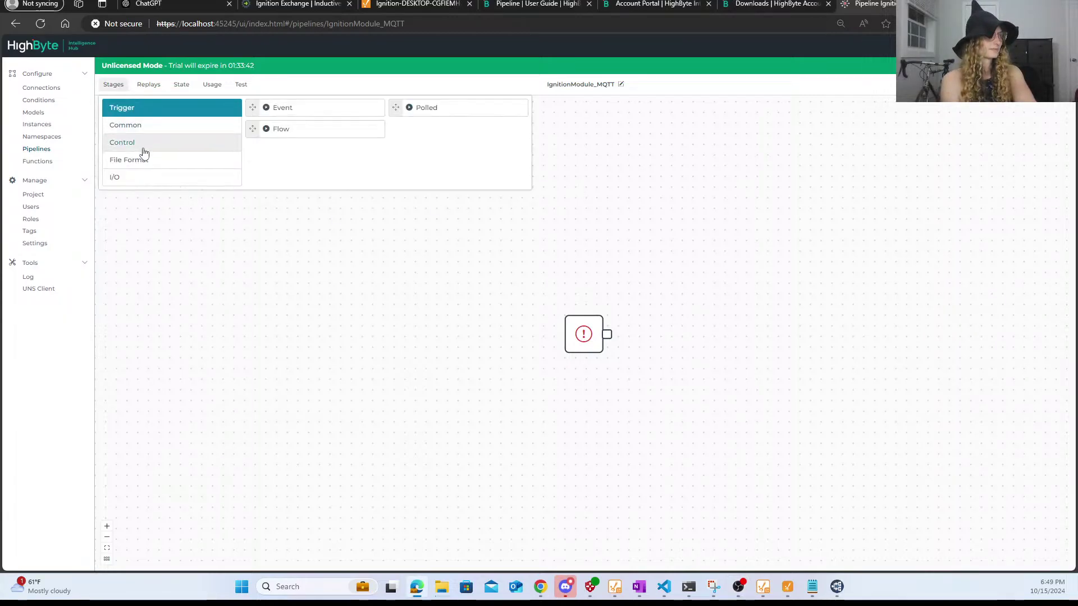
left_click(153, 183)
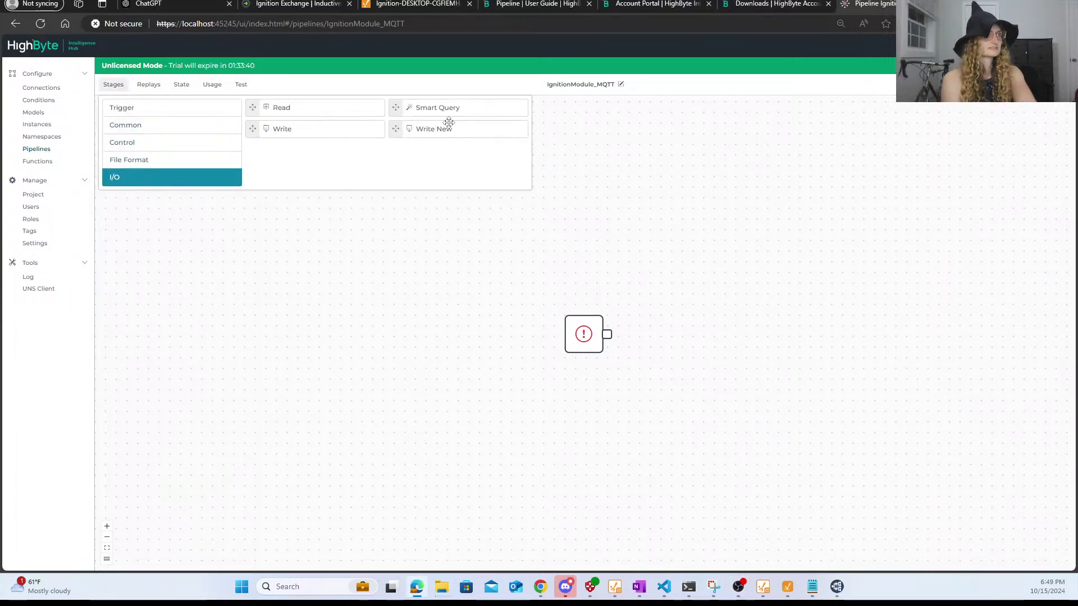
left_click_drag(312, 114, 328, 257)
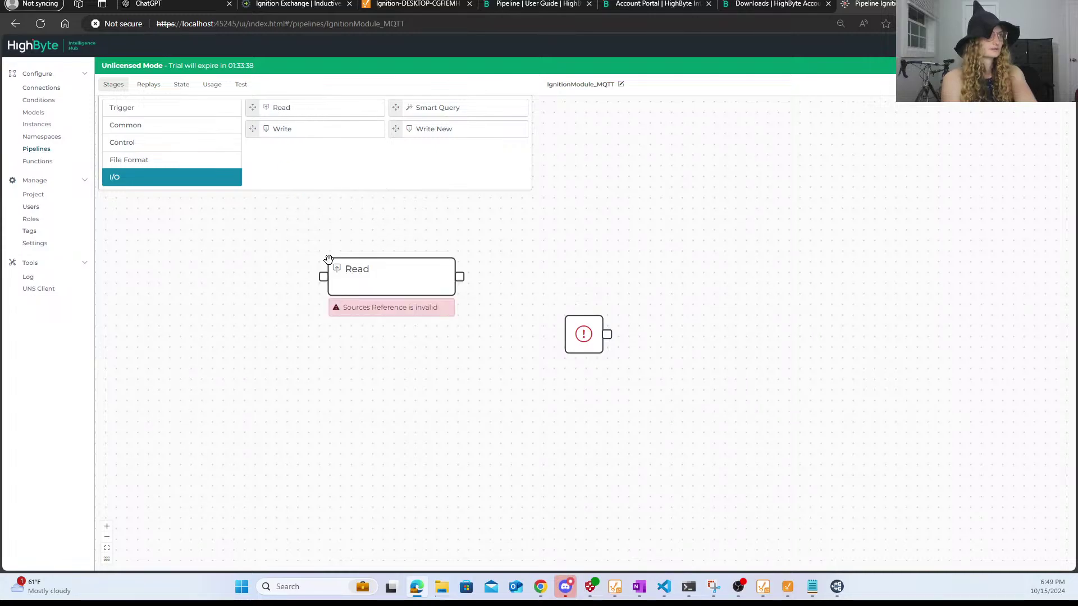
left_click_drag(310, 128, 644, 271)
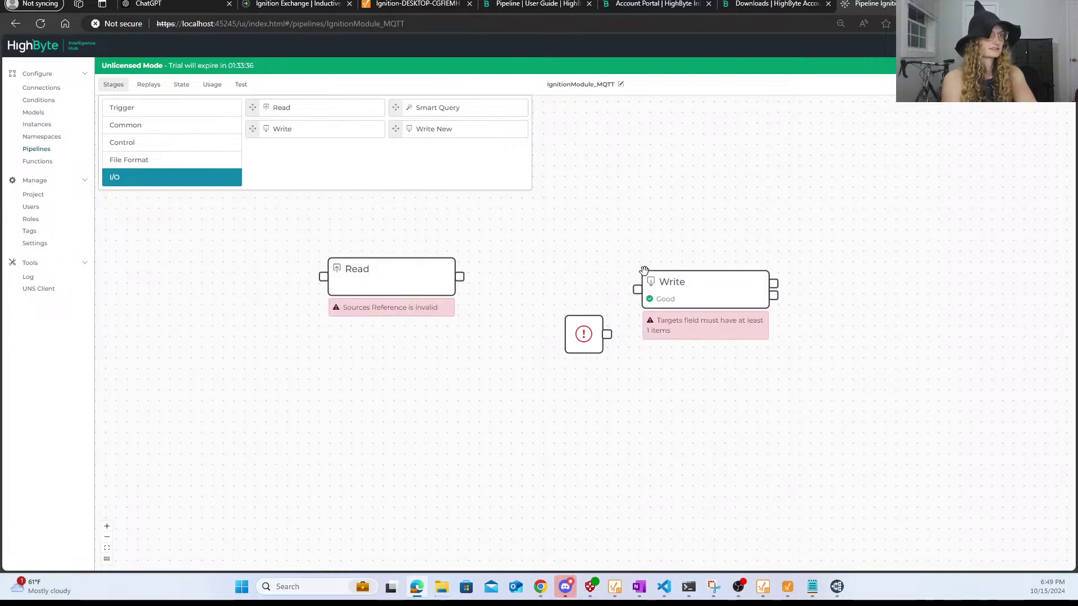
left_click_drag(459, 277, 633, 294)
- Point the Read stage at the IgnitionModule connection's RockwellExchange input
left_click(410, 281)
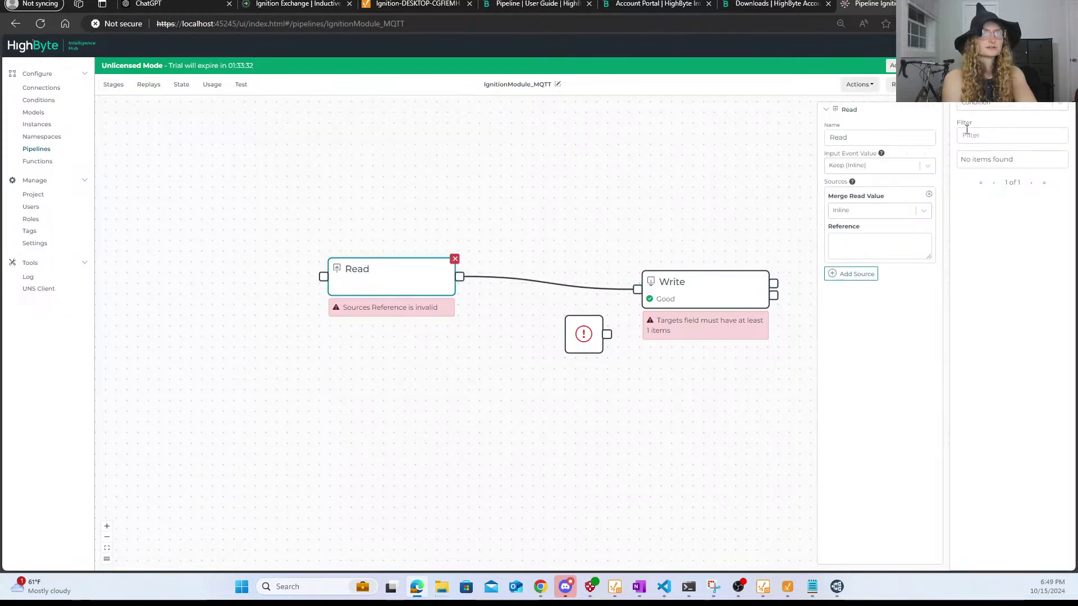
left_click(978, 108)
left_click(989, 143)
left_click(999, 135)
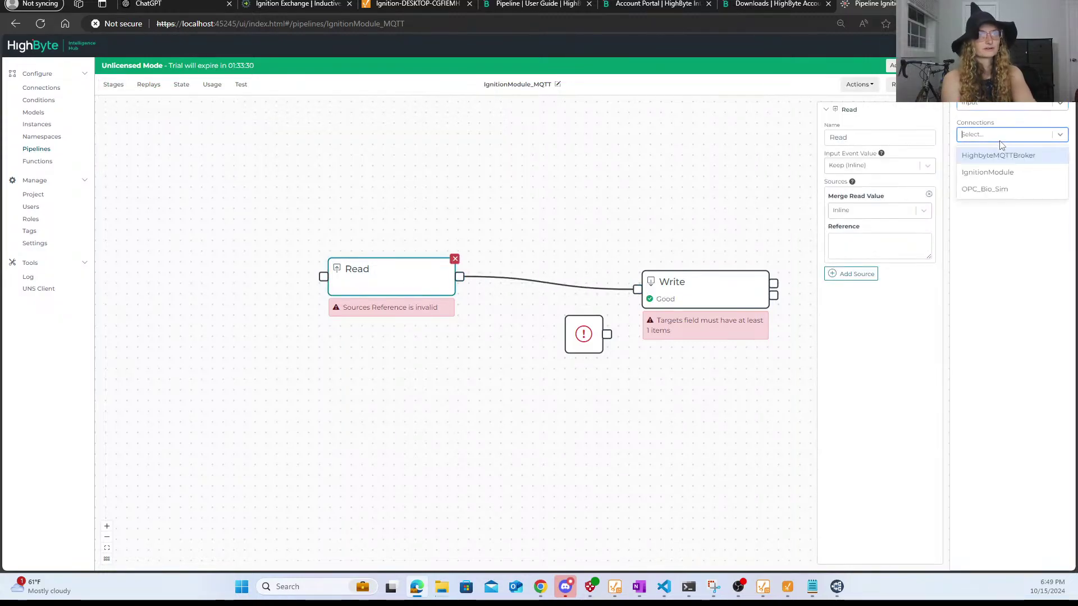
left_click(1014, 174)
left_click_drag(985, 222, 876, 245)
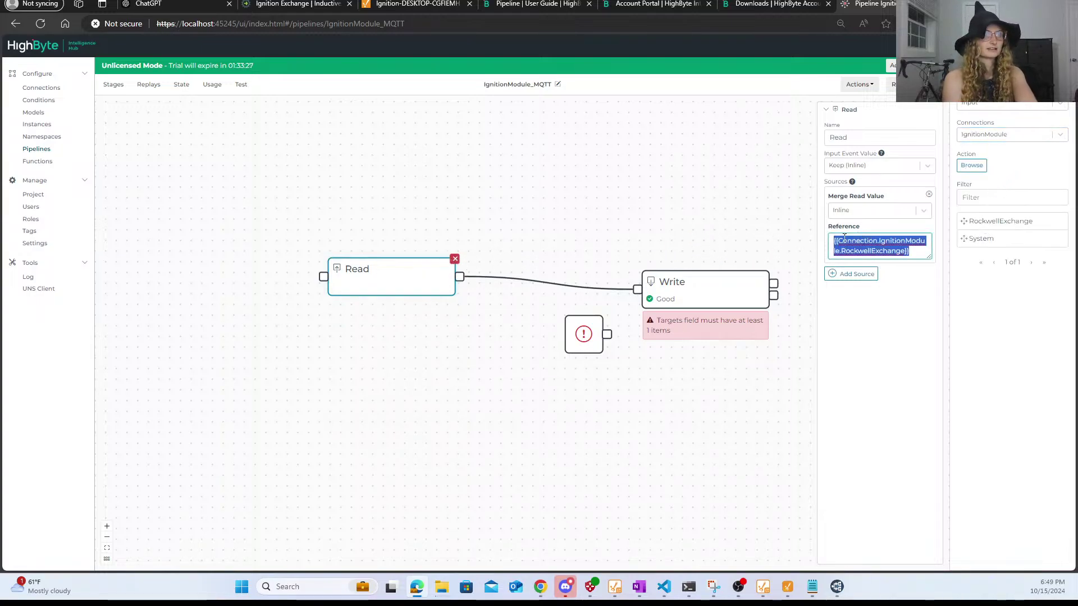
- Set the Write stage to publish to HighbyteMQTTBroker's TestTopic output
left_click(678, 283)
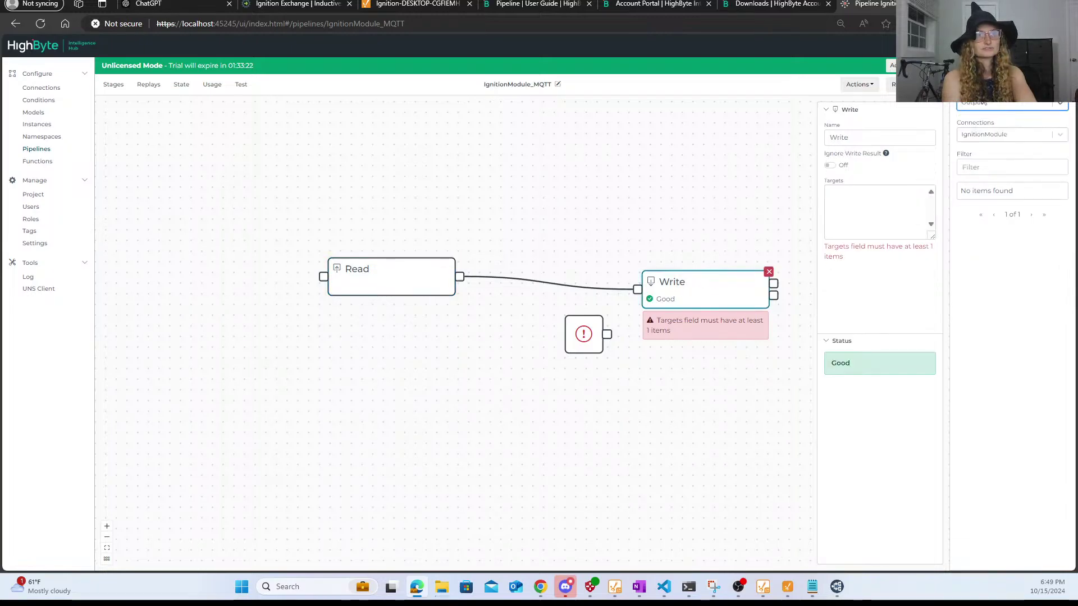
left_click(997, 136)
left_click(1002, 156)
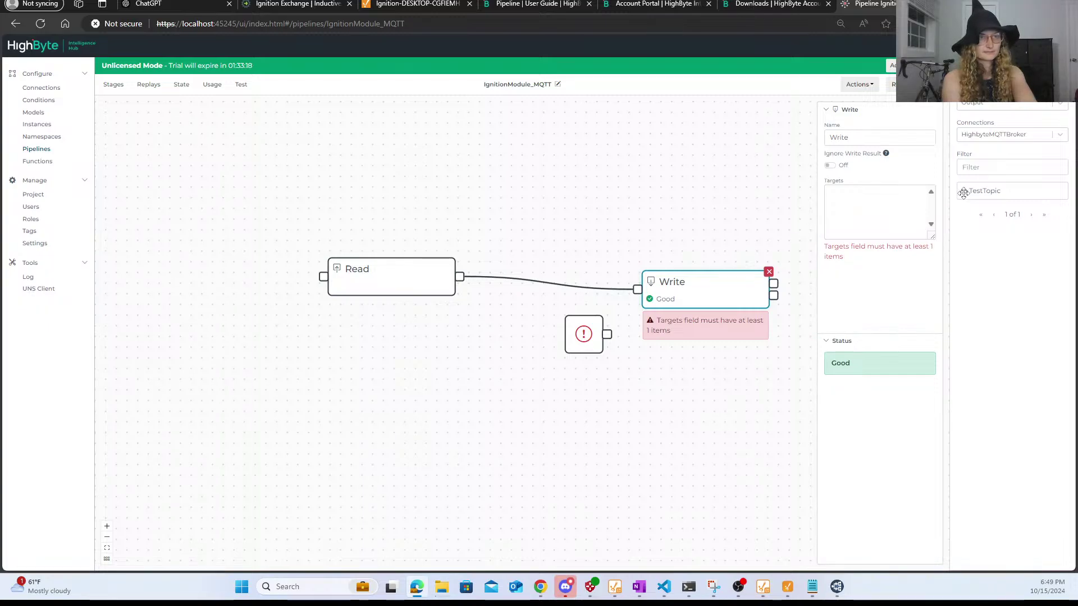
left_click_drag(961, 191, 879, 211)
left_click(650, 220)
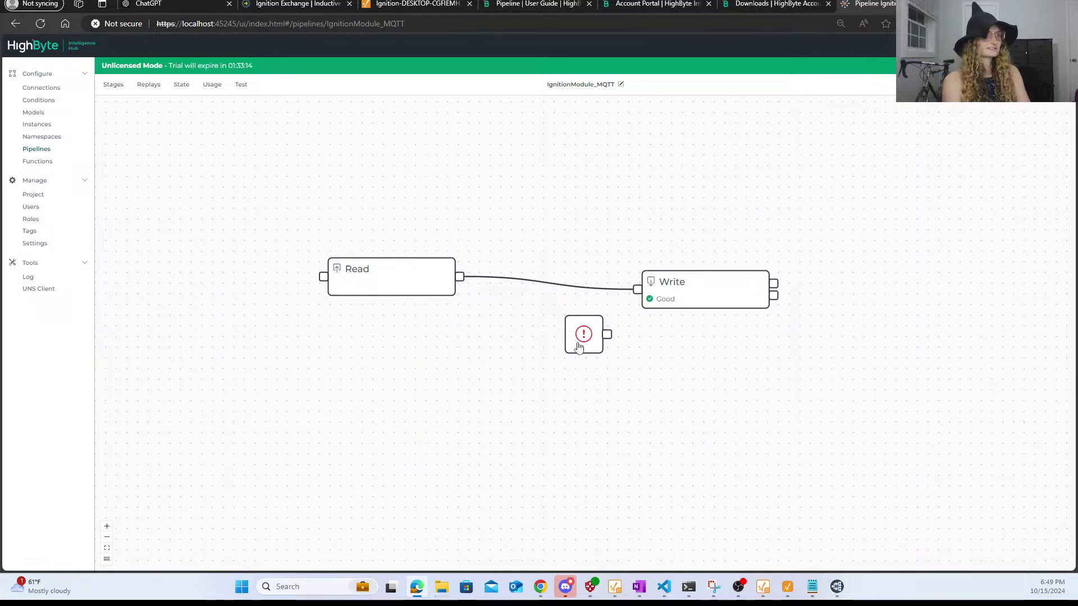
- Wire the error-flagged start node's output into the Read stage and check its pipeline status
left_click_drag(558, 338, 416, 348)
left_click_drag(153, 227, 339, 237)
left_click(442, 300)
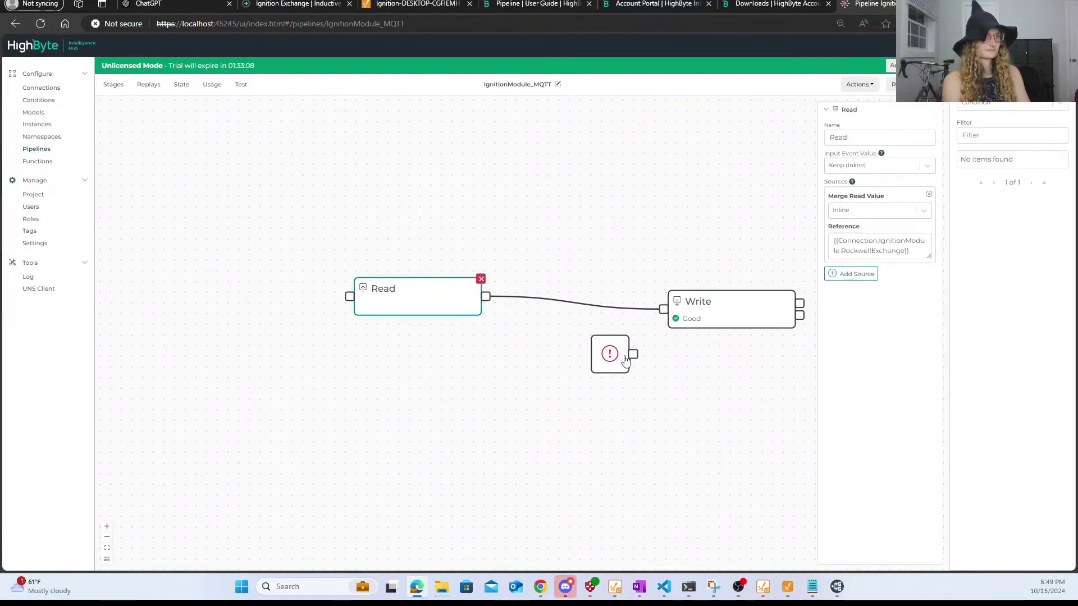
left_click_drag(633, 353, 349, 297)
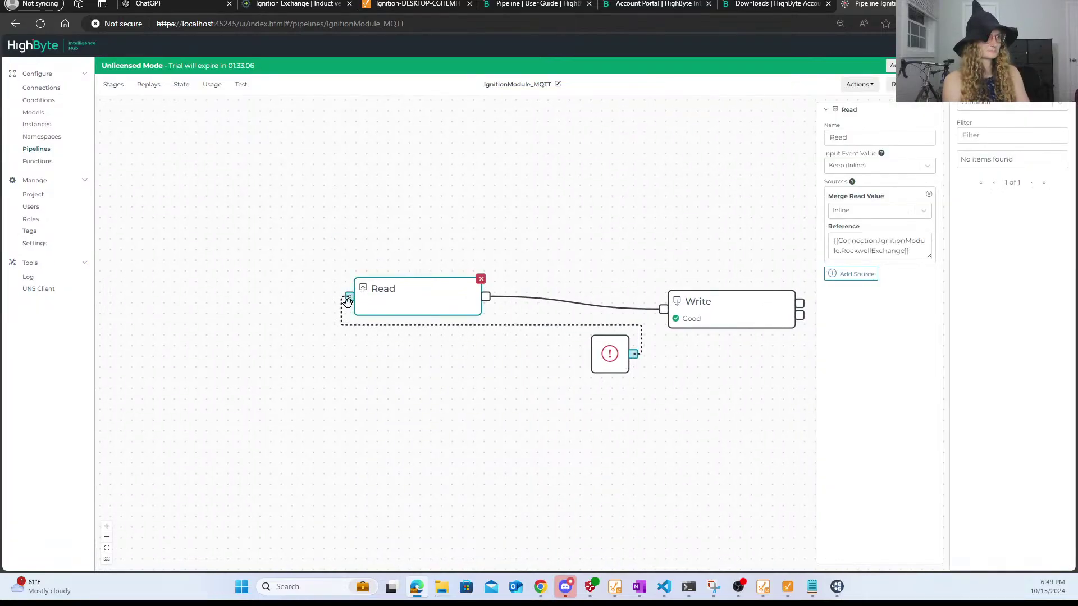
left_click(546, 400)
left_click(611, 354)
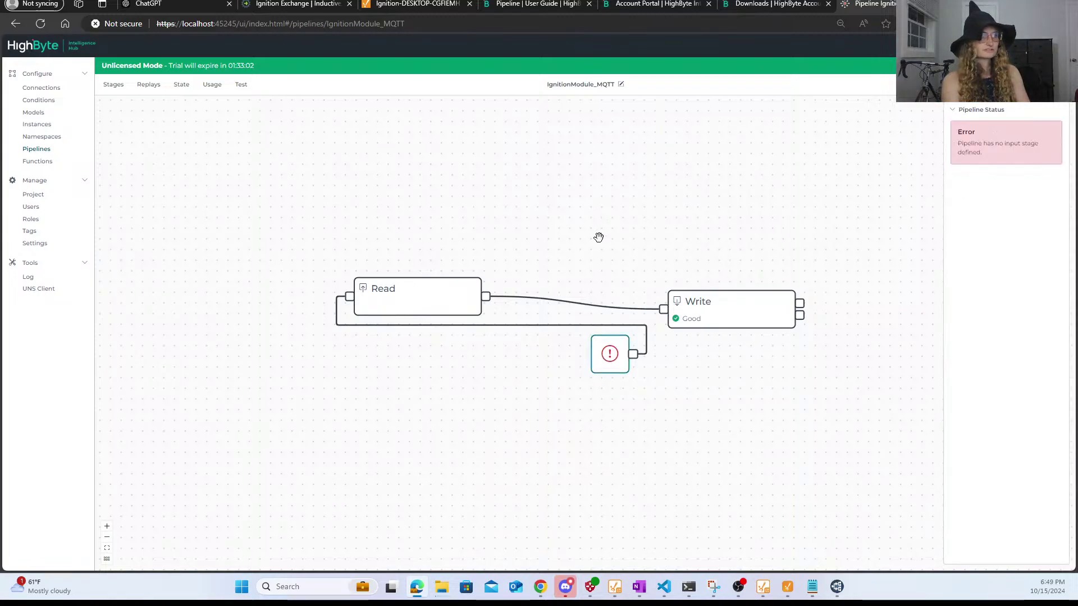
- Confirm Read's Input Event Value stays Keep (Inline), then switch to the HighByte downloads page
left_click_drag(597, 241, 469, 232)
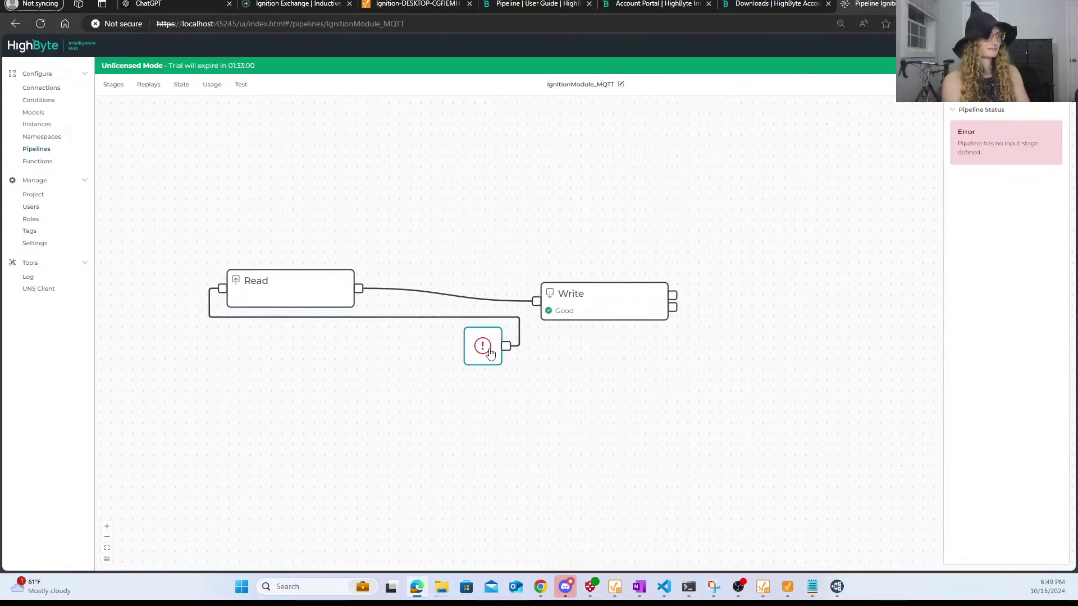
left_click(260, 278)
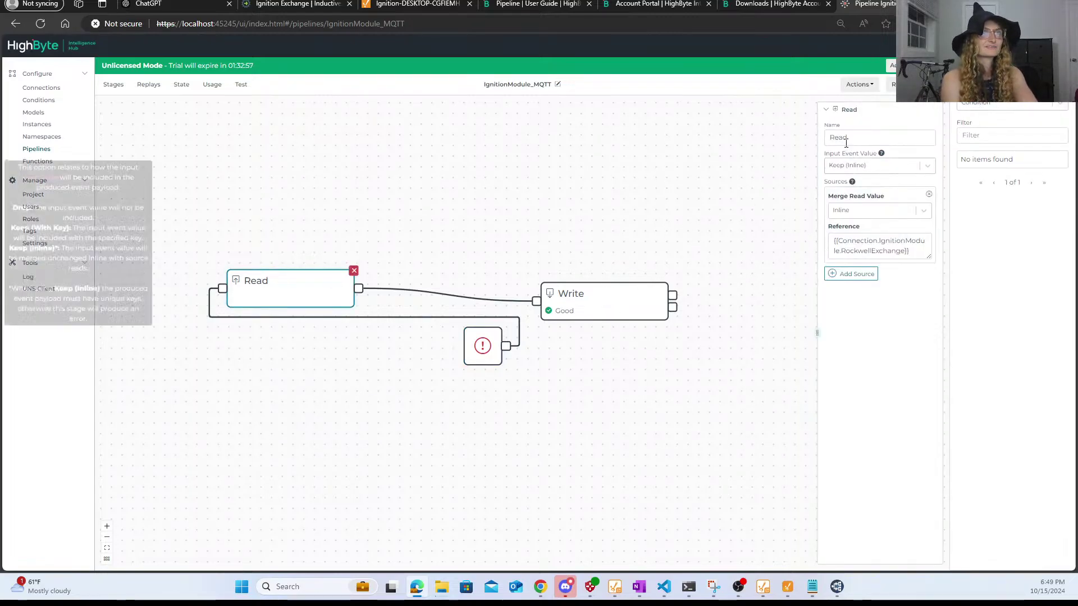
left_click(866, 169)
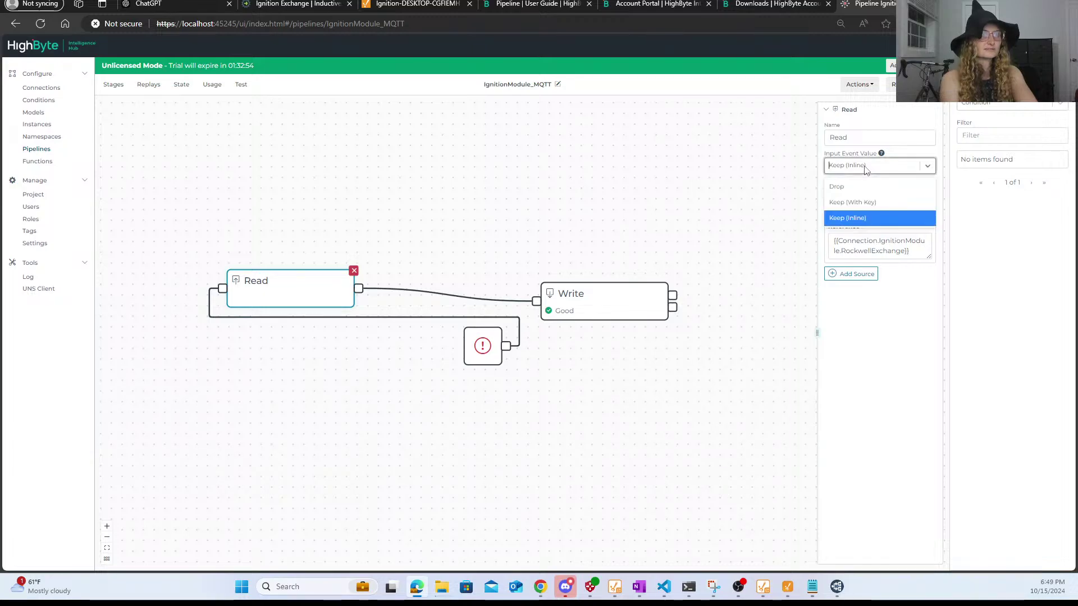
left_click(865, 169)
left_click(525, 217)
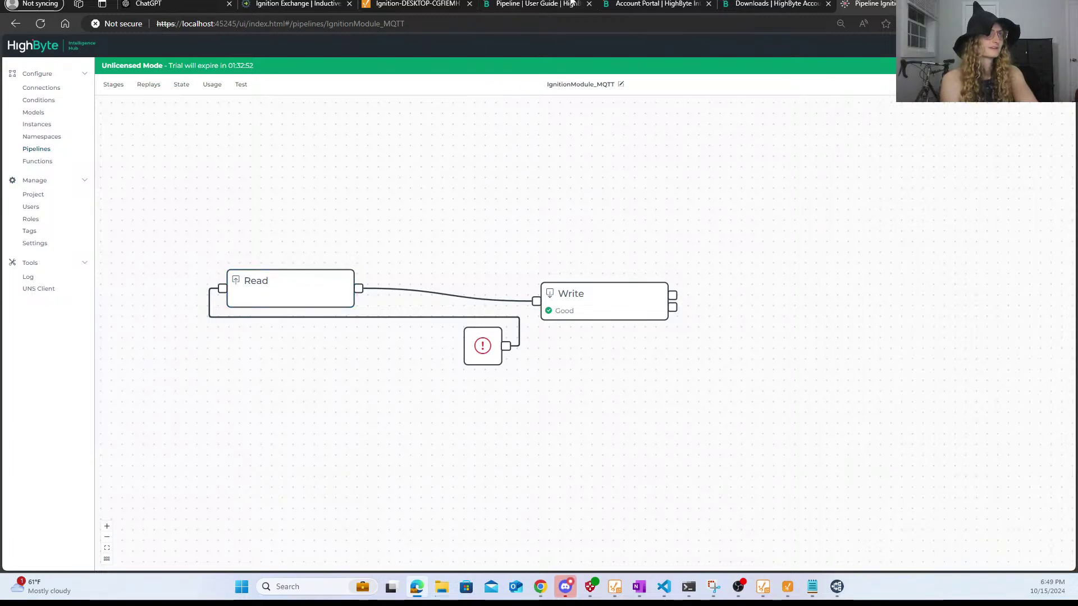
left_click(632, 3)
left_click(783, 3)
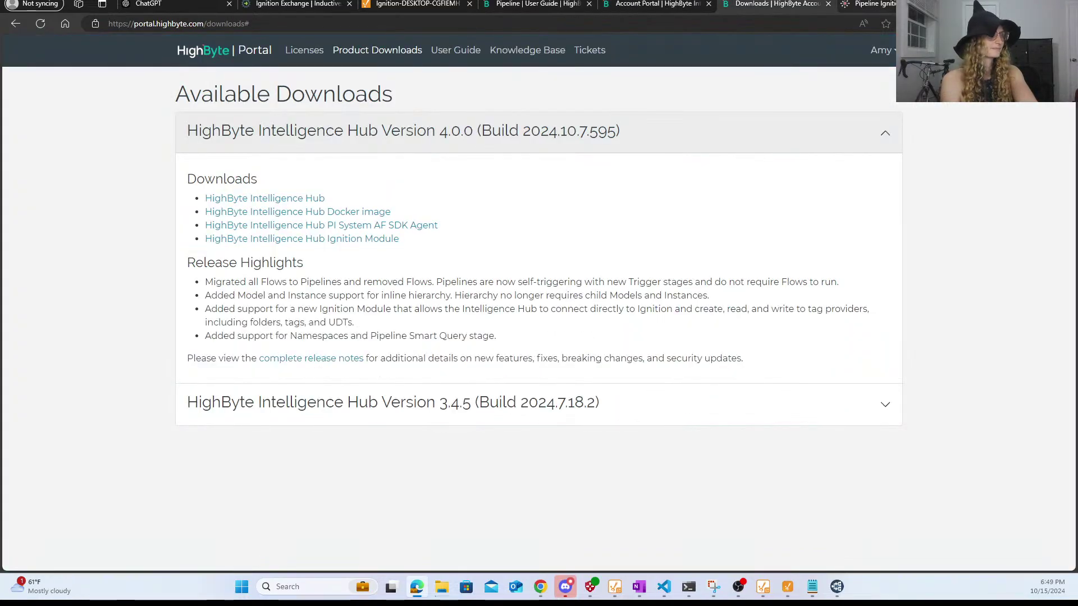
- Scroll the User Guide's Pipeline page to the example diagram, then go back to the IgnitionModule_MQTT editor
left_click(525, 3)
scroll(548, 264, "down", 3)
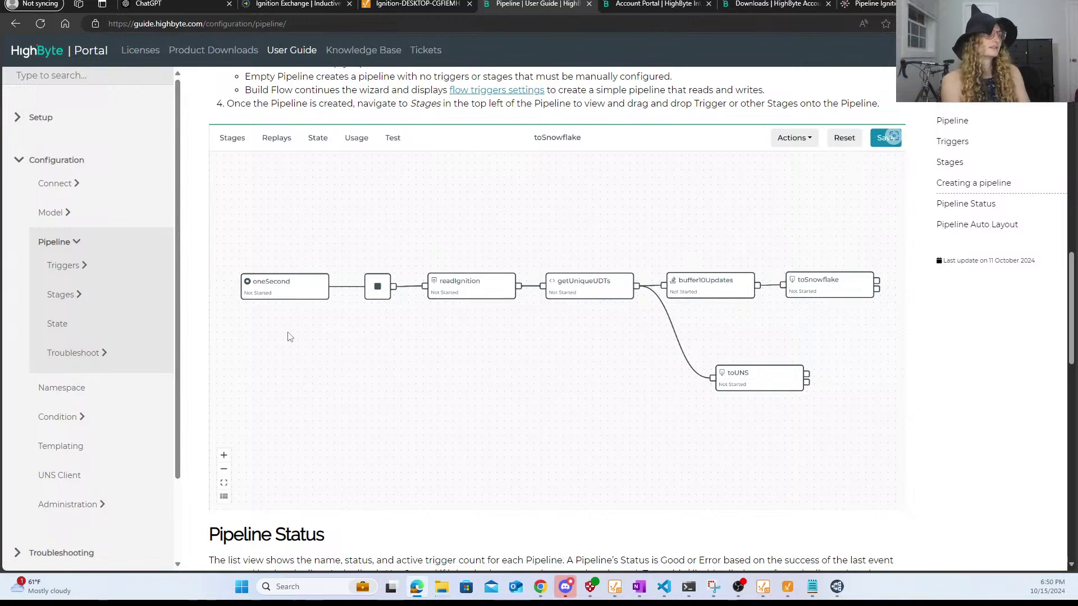
scroll(357, 357, "up", 2)
scroll(357, 357, "down", 2)
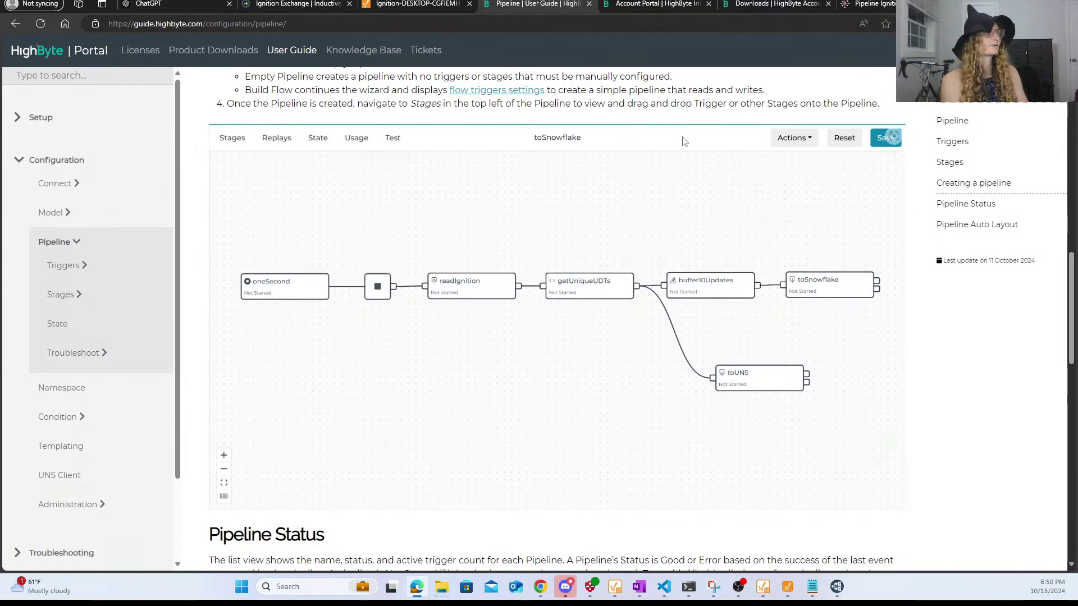
left_click(862, 5)
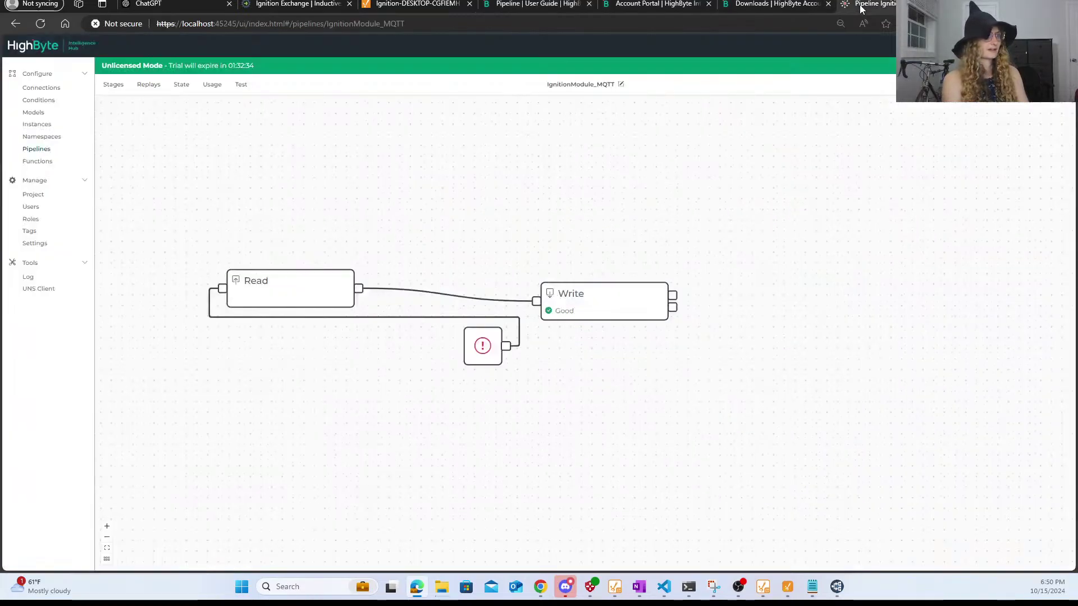
- Add a Polled trigger wired into the error-flagged start node of IgnitionModule_MQTT
left_click(470, 350)
left_click(114, 86)
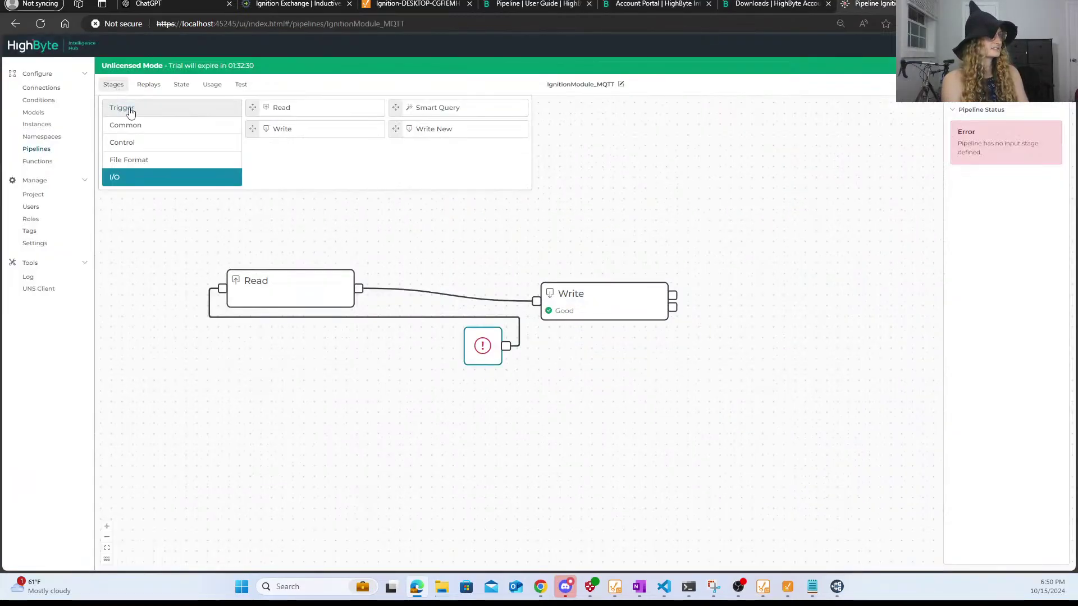
left_click(131, 107)
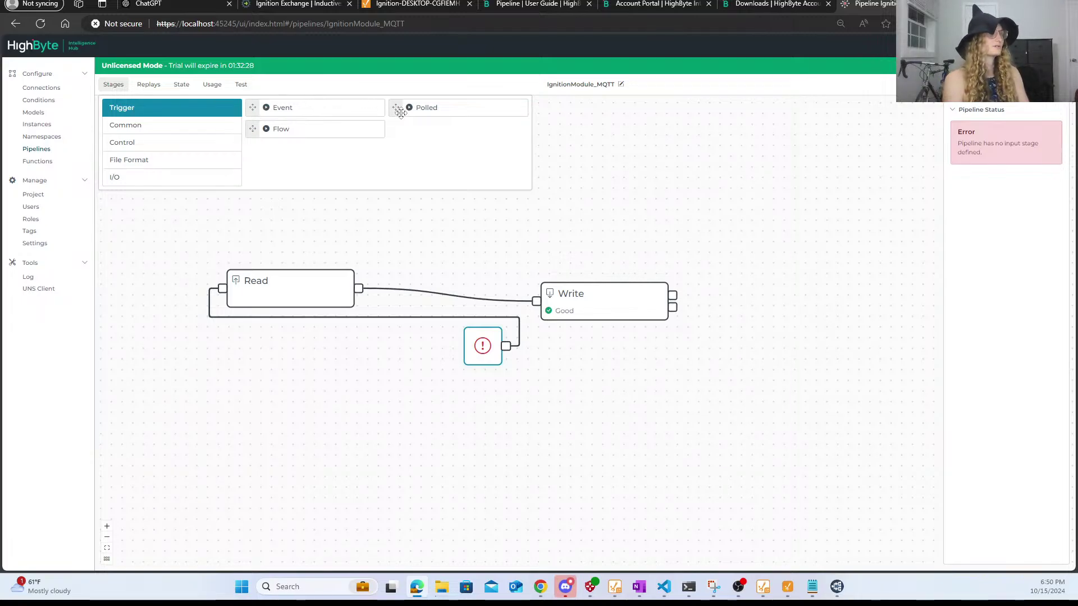
left_click_drag(400, 111, 281, 398)
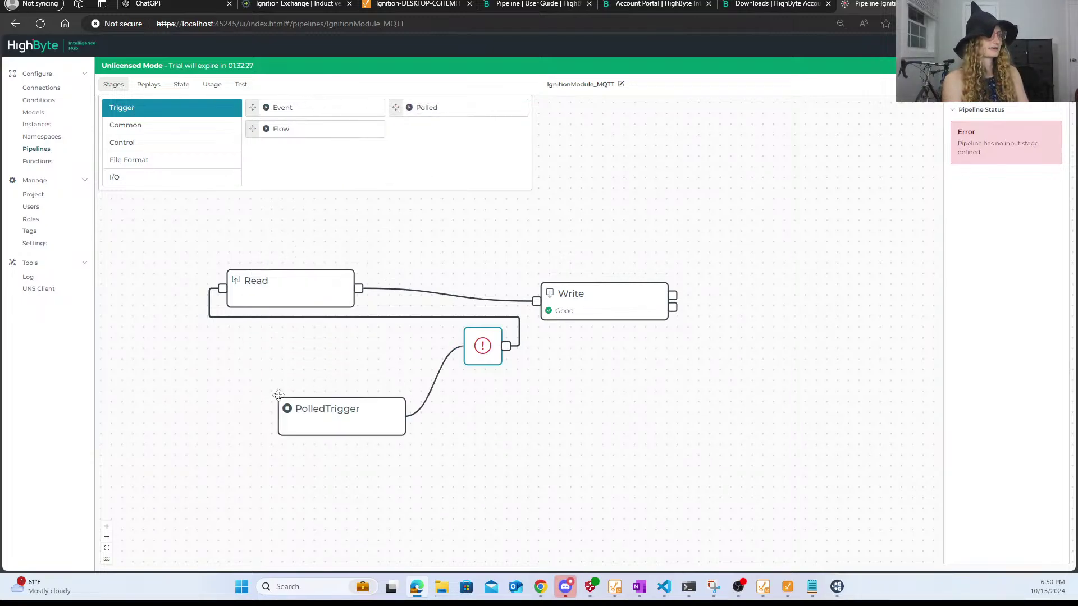
left_click(314, 410)
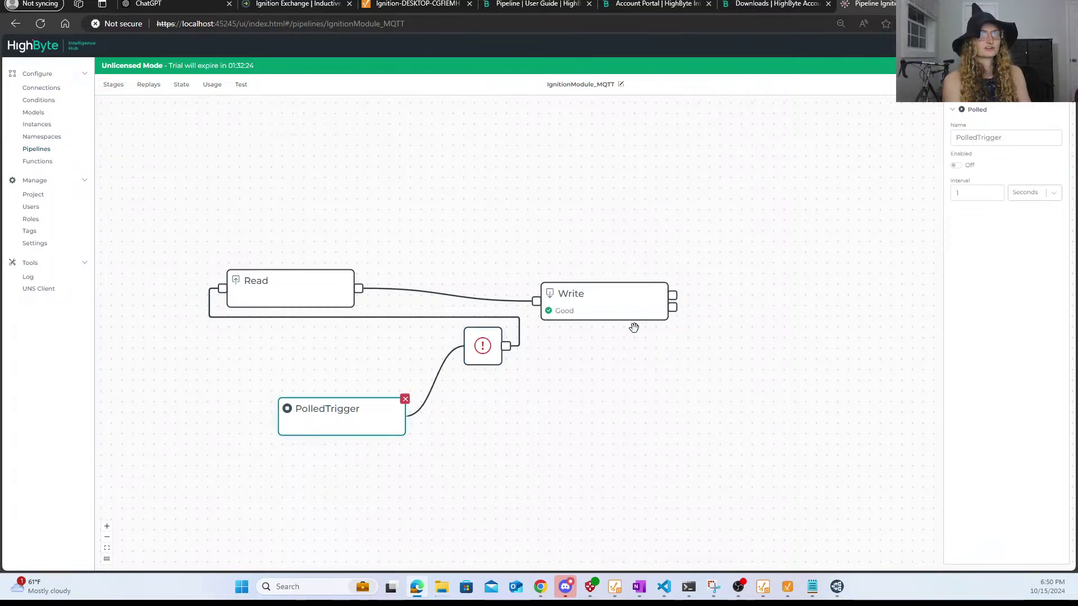
left_click(552, 465)
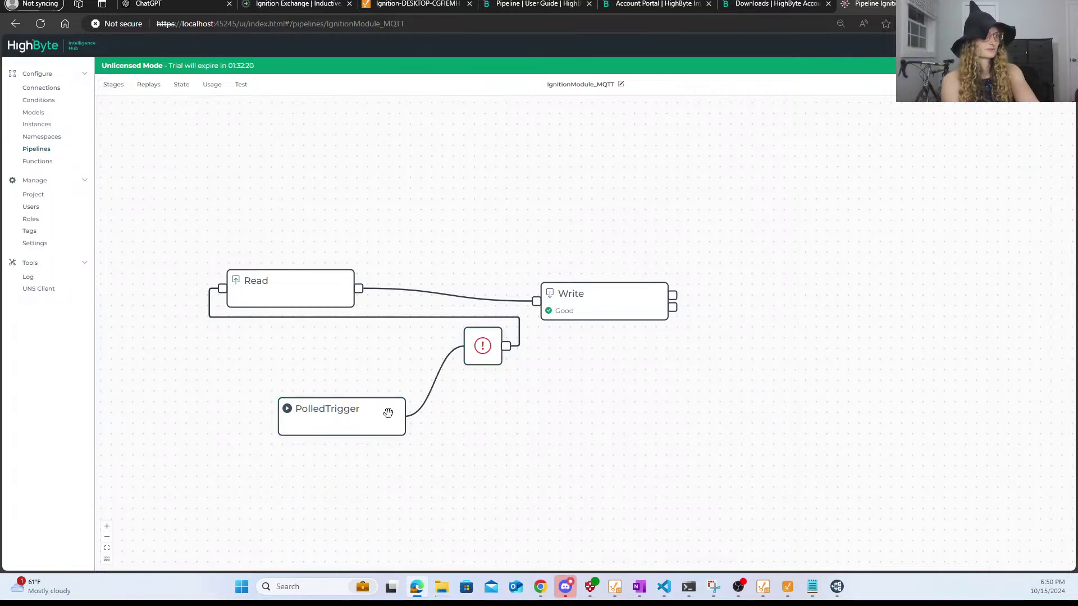
left_click_drag(388, 413, 391, 349)
left_click(499, 351)
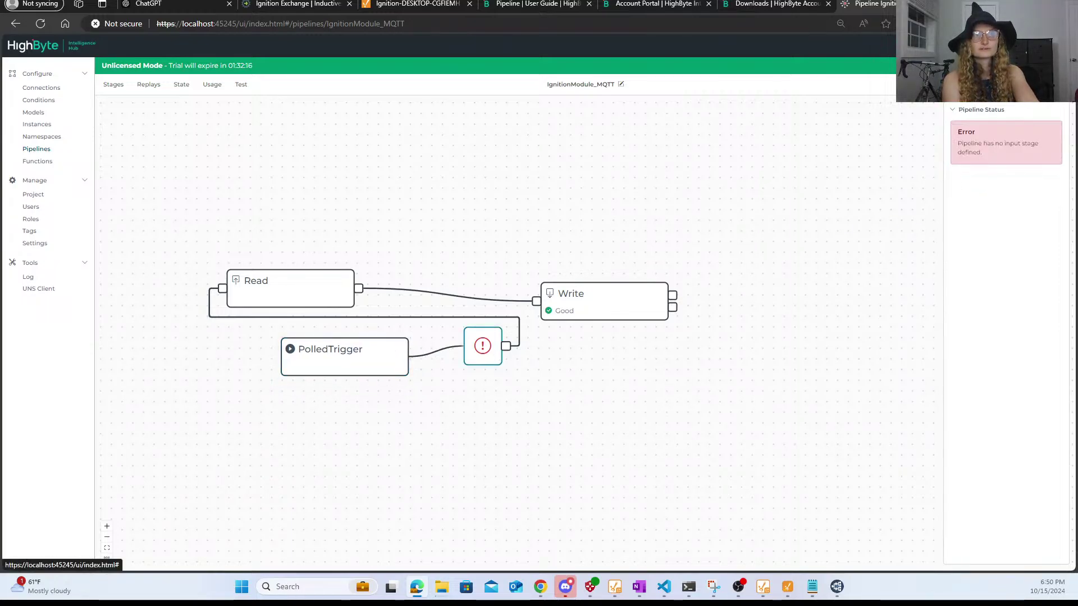
- Save and restart the pipeline so stages report Good, then show the Pipelines list
left_click(1046, 84)
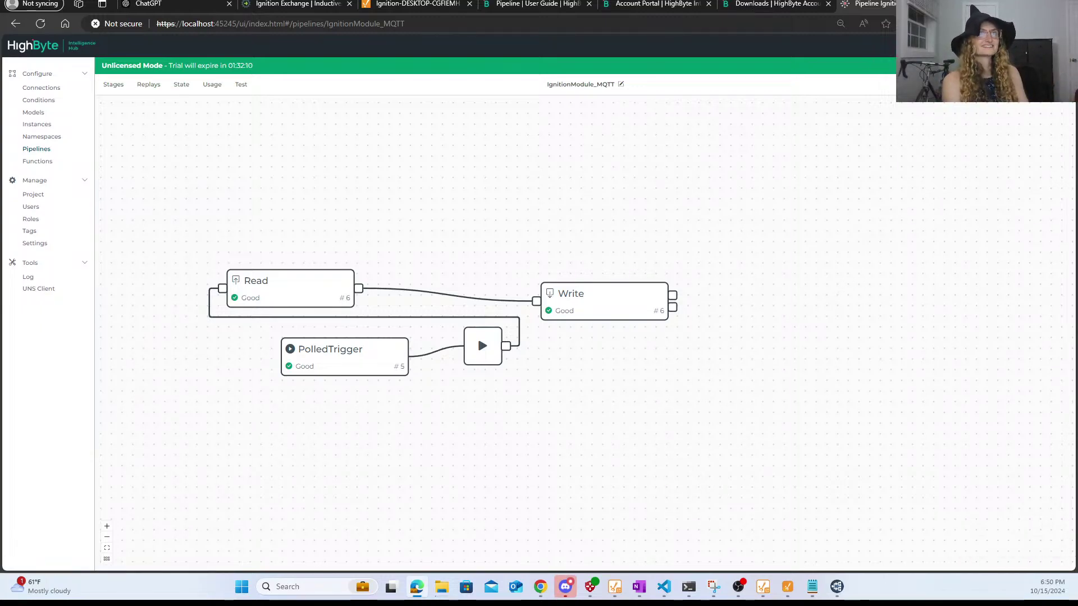
left_click(1045, 84)
left_click(1045, 84)
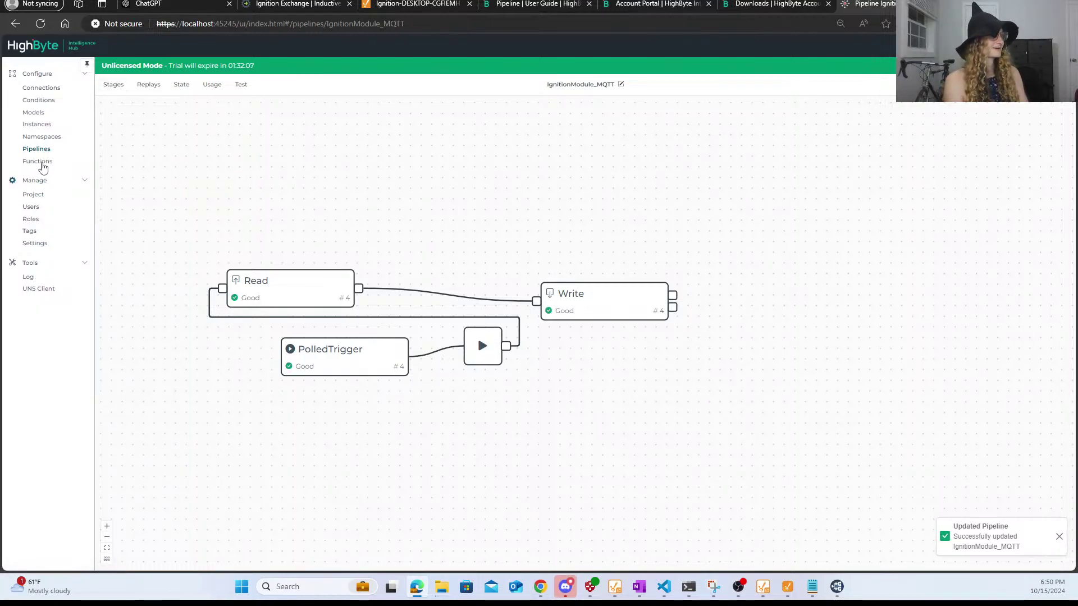
left_click(32, 152)
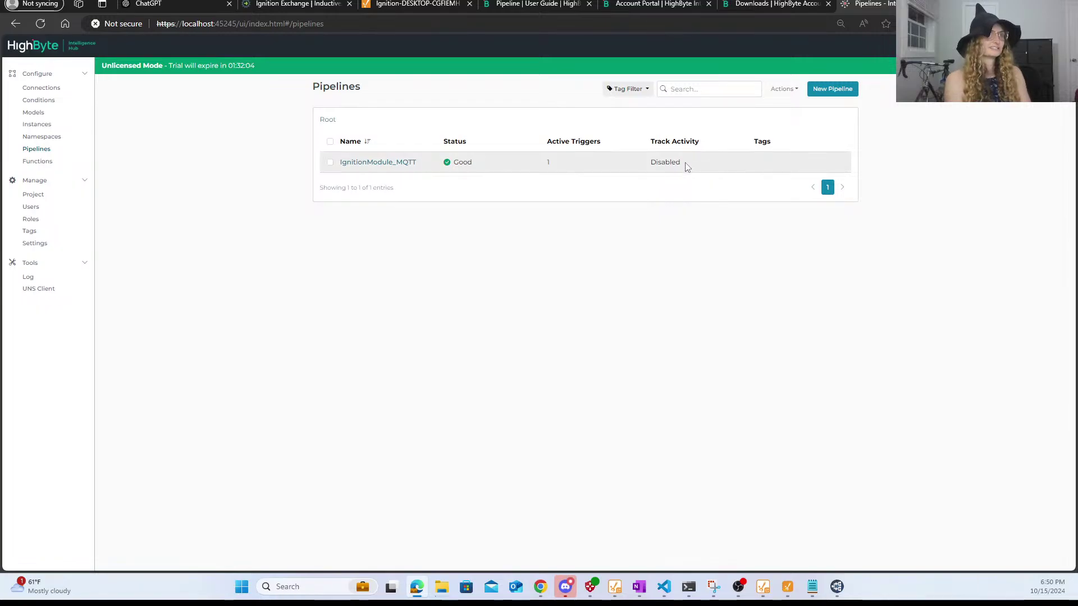
- Enable IgnitionModule_MQTT through Actions > Enable, repeating until the result reports success
left_click(330, 164)
left_click(792, 92)
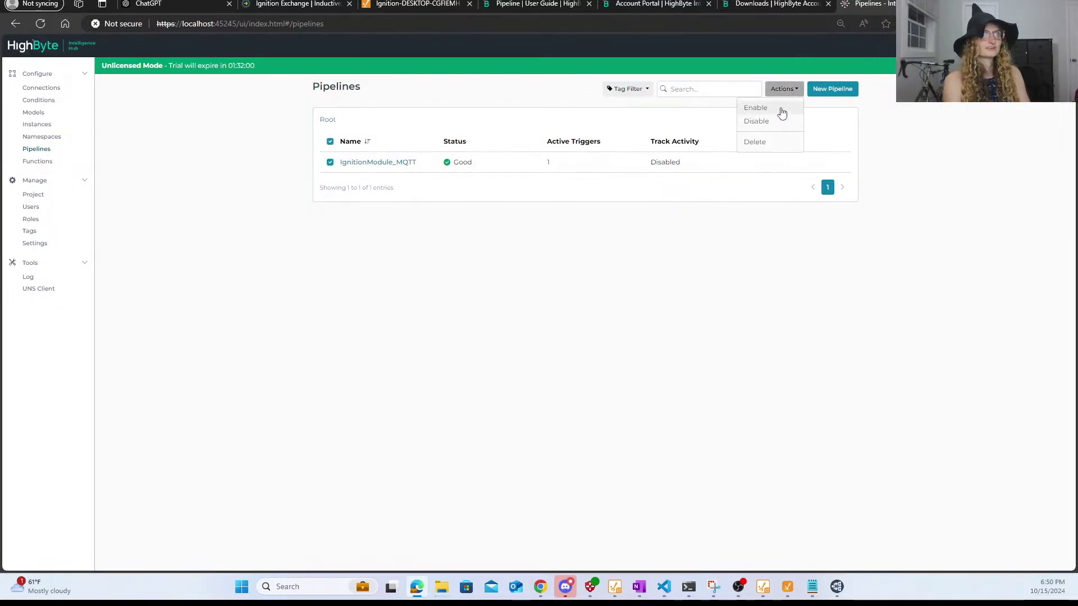
left_click(780, 109)
left_click(634, 117)
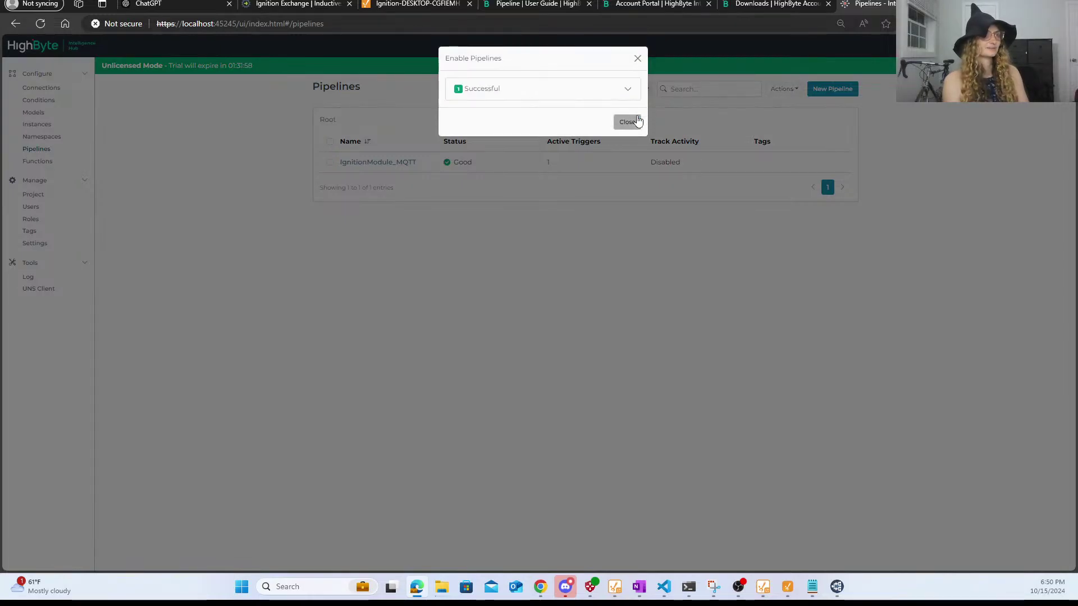
left_click(628, 124)
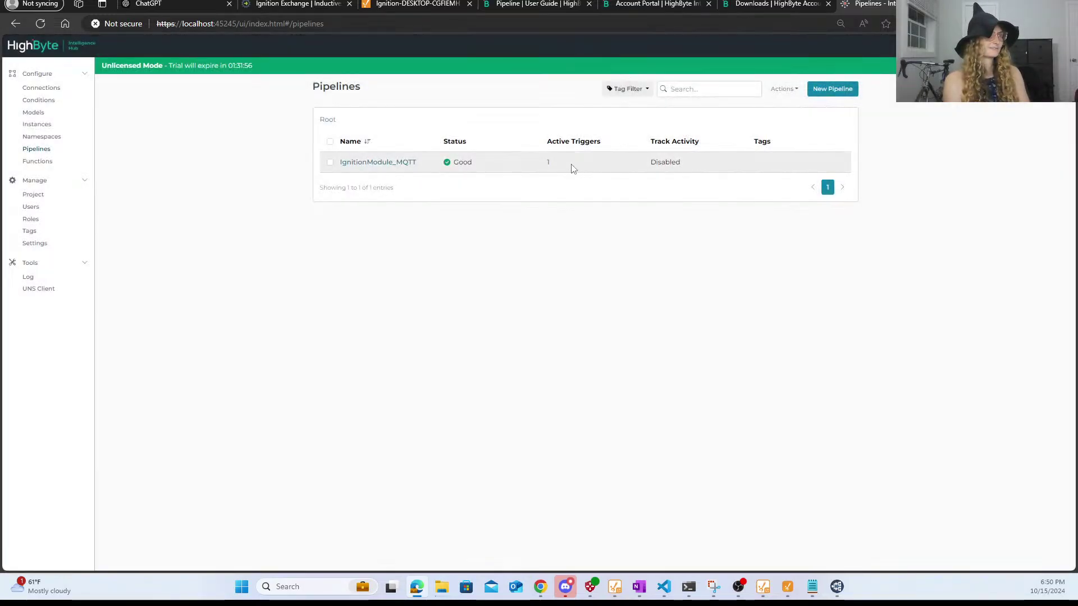
left_click(330, 162)
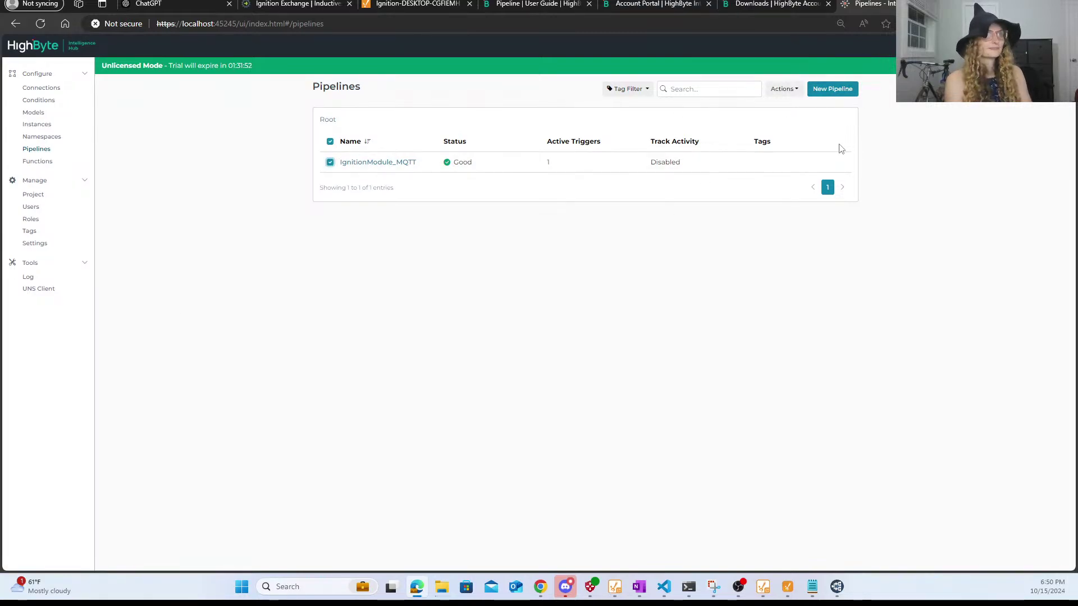
left_click(789, 94)
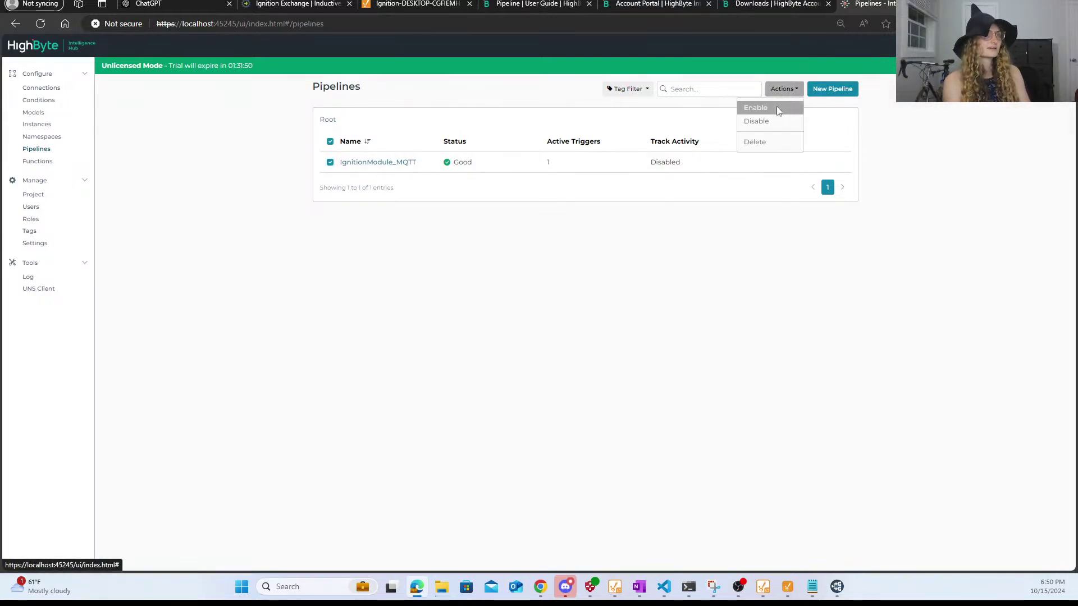
left_click(776, 107)
left_click(624, 116)
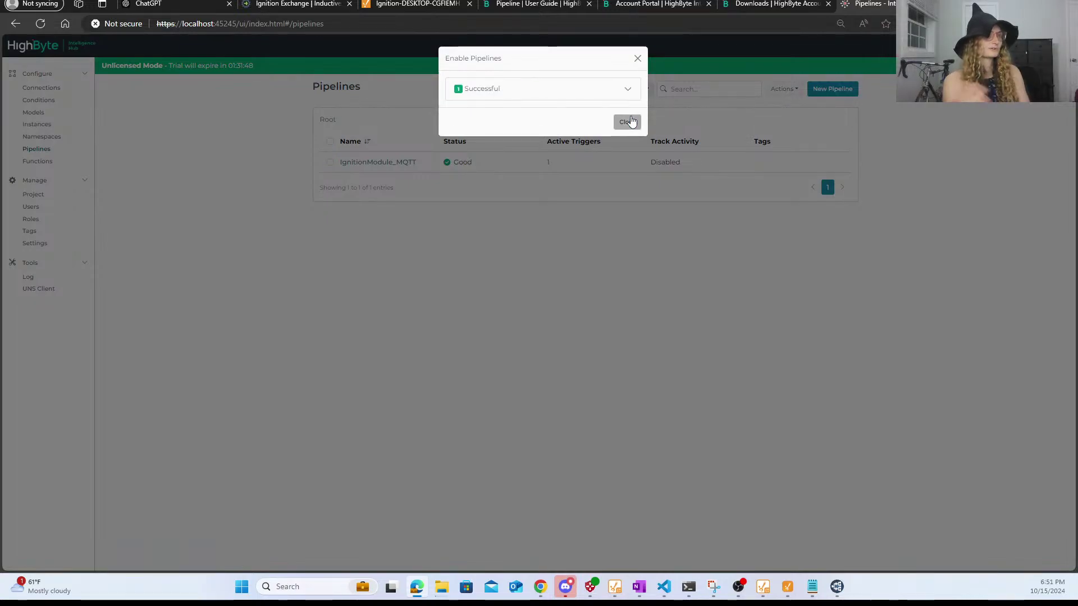
left_click(629, 118)
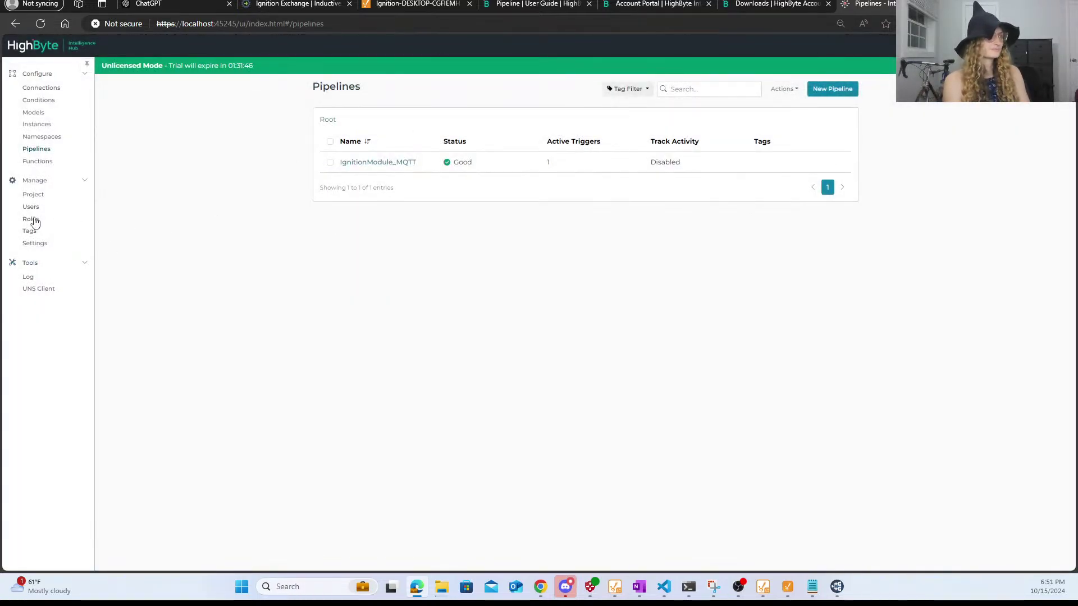
- Review the System Log's IgnitionModule_MQTT restart entries and the earlier no-input-stage activation error
left_click(35, 279)
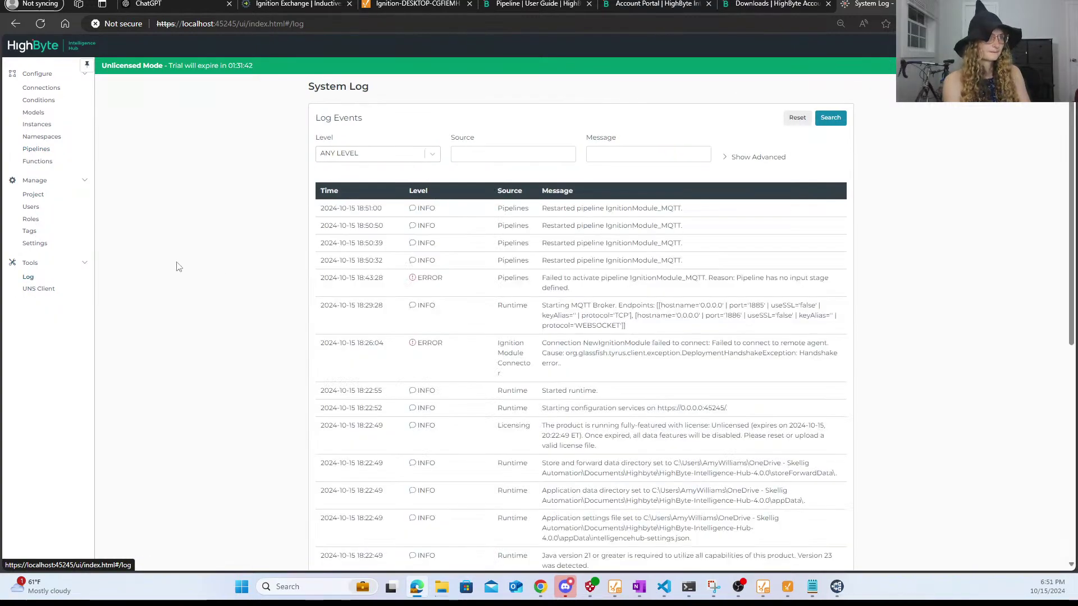
double_click(748, 278)
double_click(643, 261)
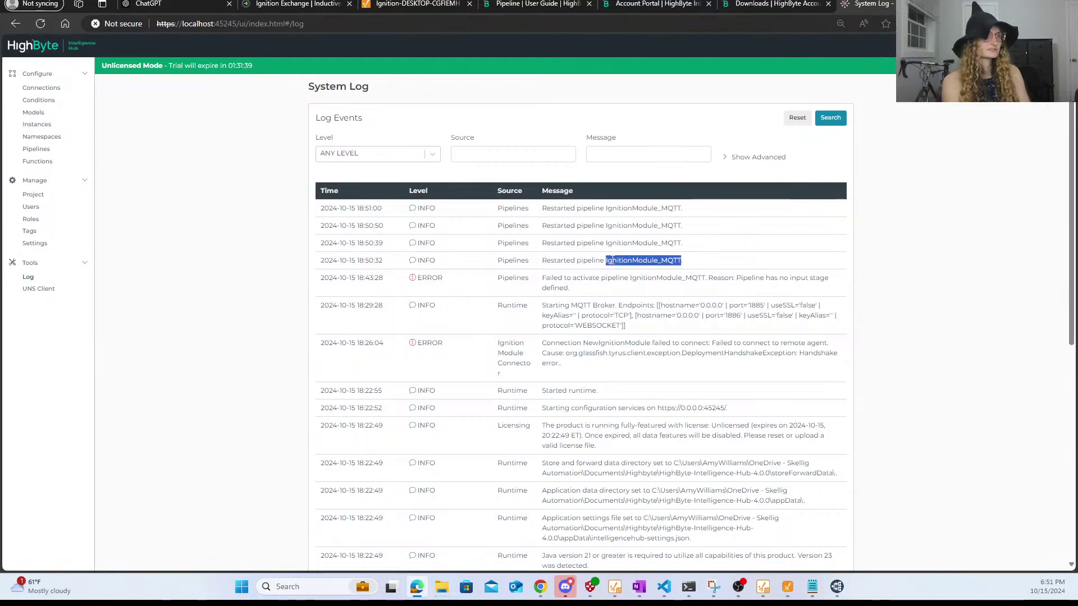
left_click(631, 282)
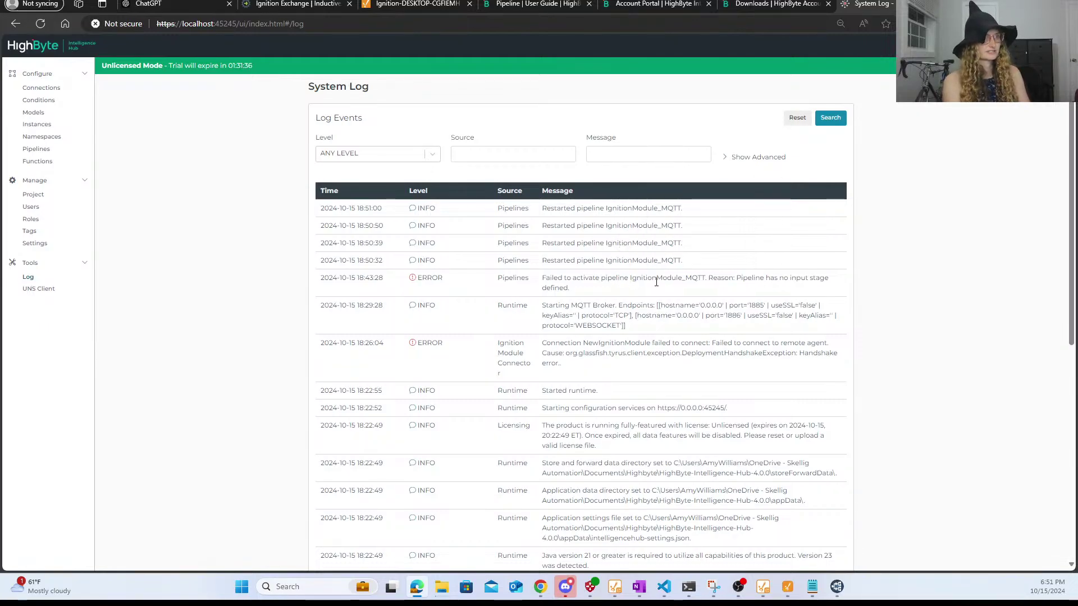
scroll(698, 362, "down", 15)
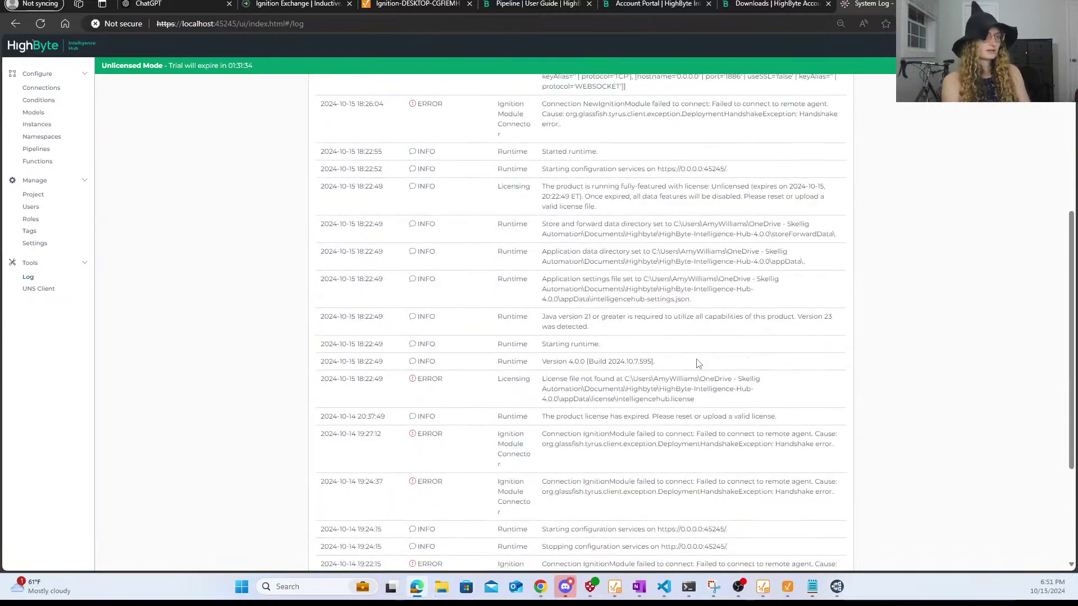
scroll(698, 362, "up", 15)
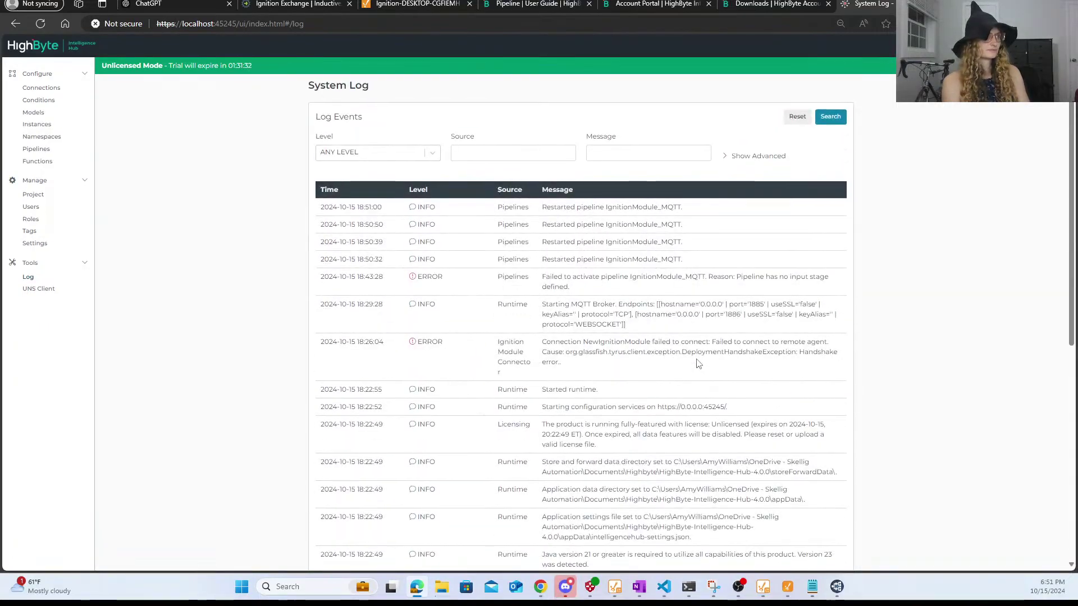
- Connect the UNS Client to HighbyteMQTTBroker and view TestTopic's RockwellExchange JSON payload full-size
left_click(49, 291)
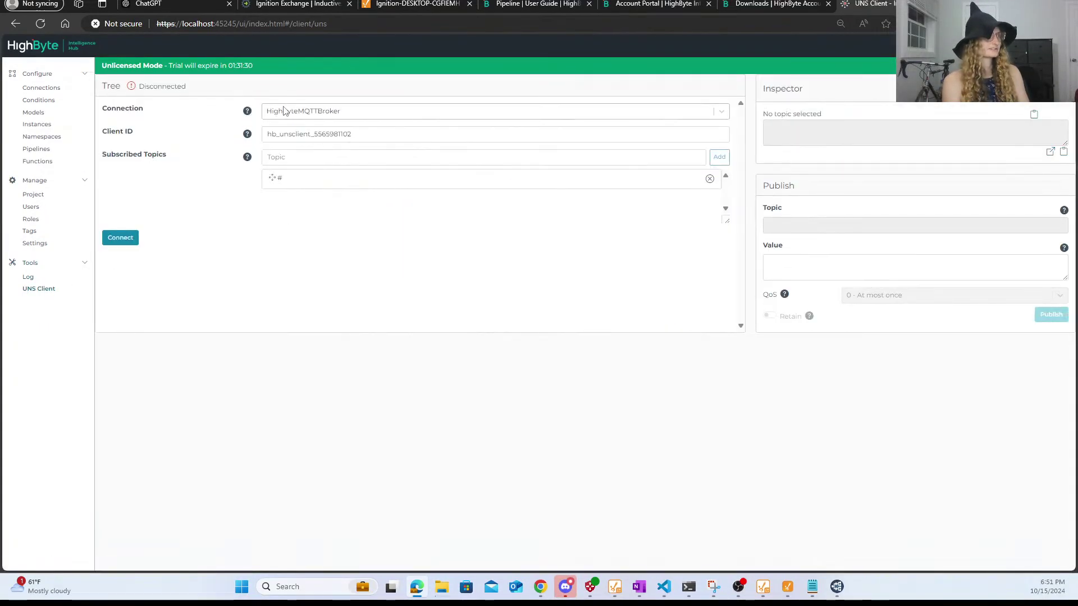
left_click(126, 238)
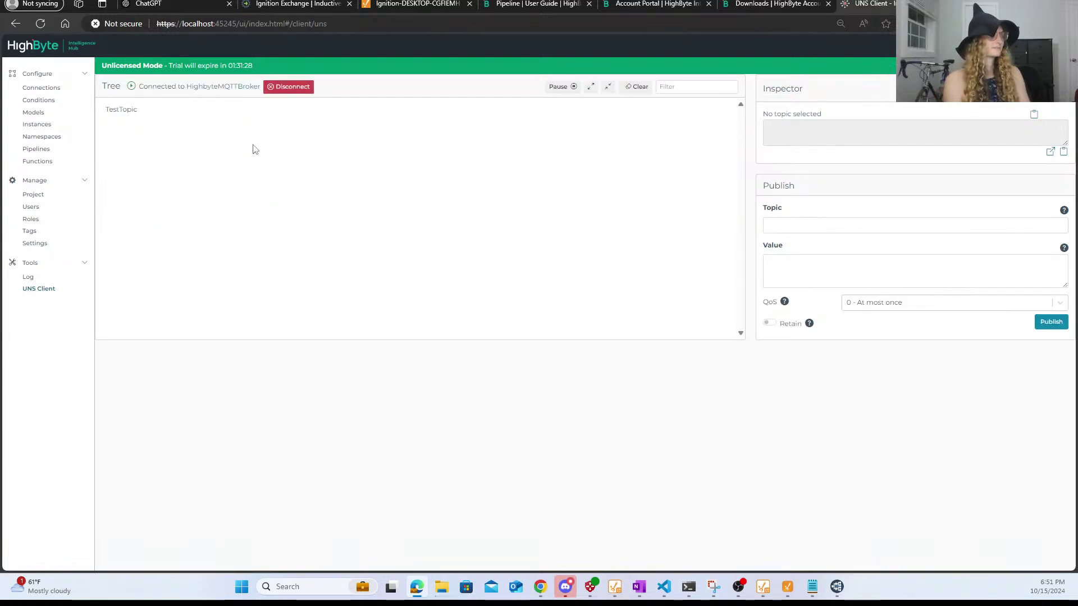
left_click(132, 112)
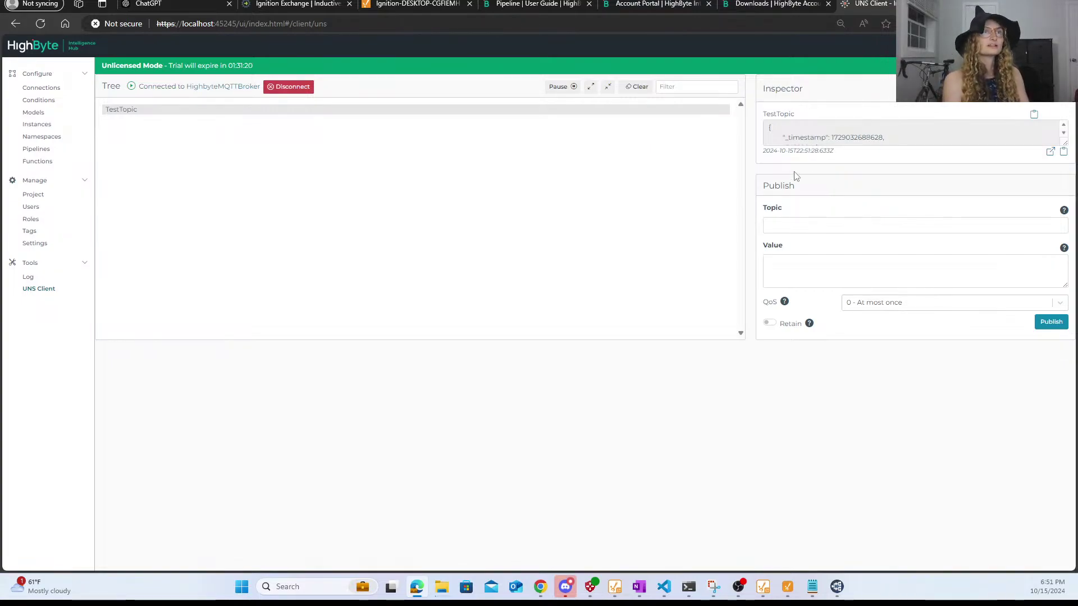
left_click(1051, 151)
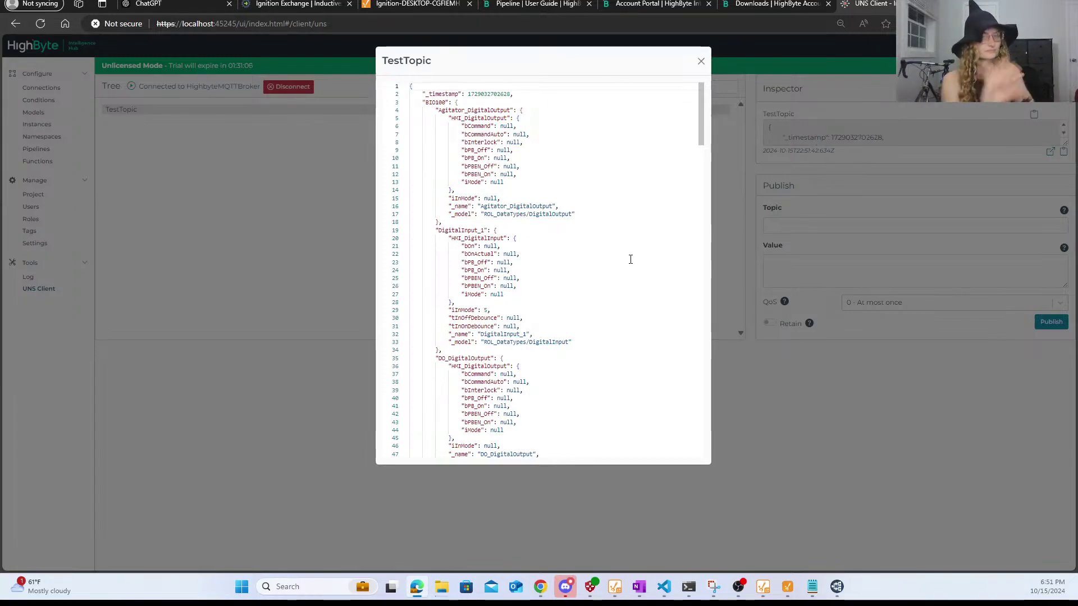
left_click(701, 61)
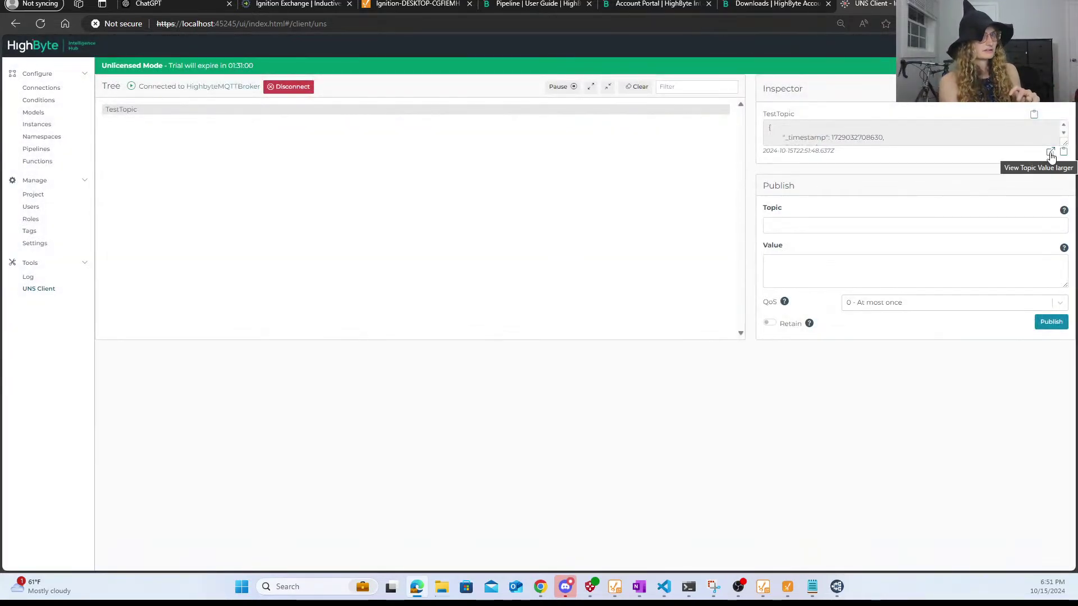
left_click(1050, 153)
- Reopen IgnitionModule_MQTT, check the Read stage's IgnitionModule RockwellExchange reference, and resubmit the pipeline
left_click(700, 61)
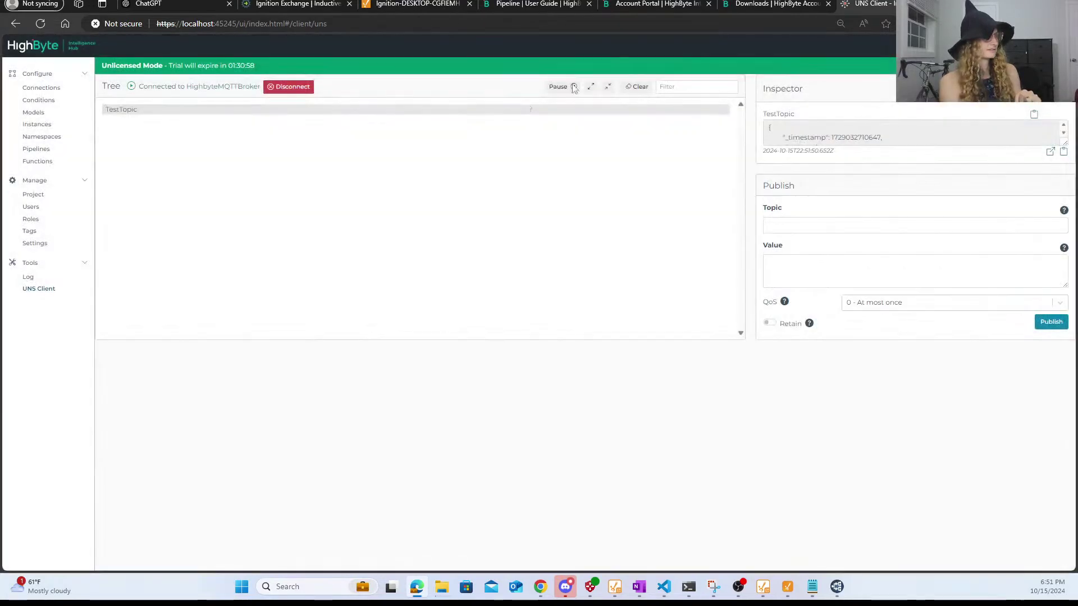
left_click(49, 150)
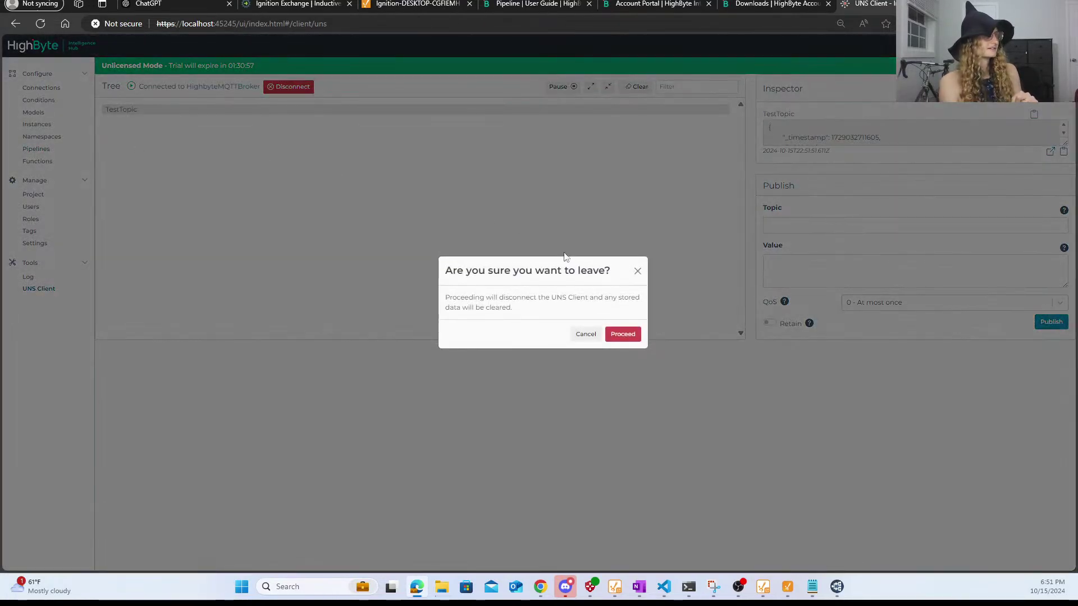
left_click(620, 336)
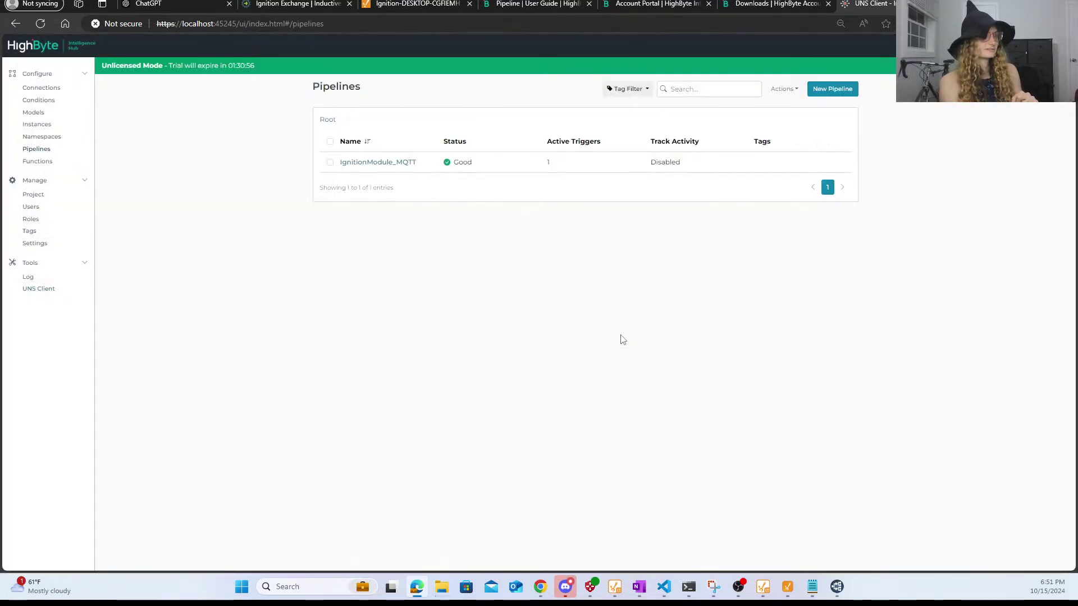
left_click(381, 162)
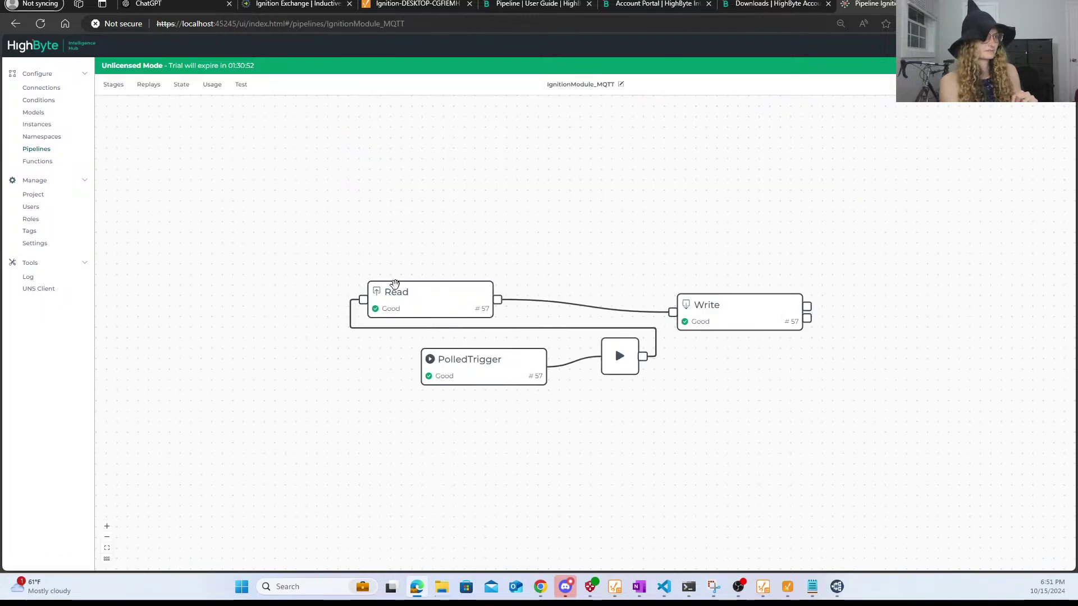
left_click(395, 284)
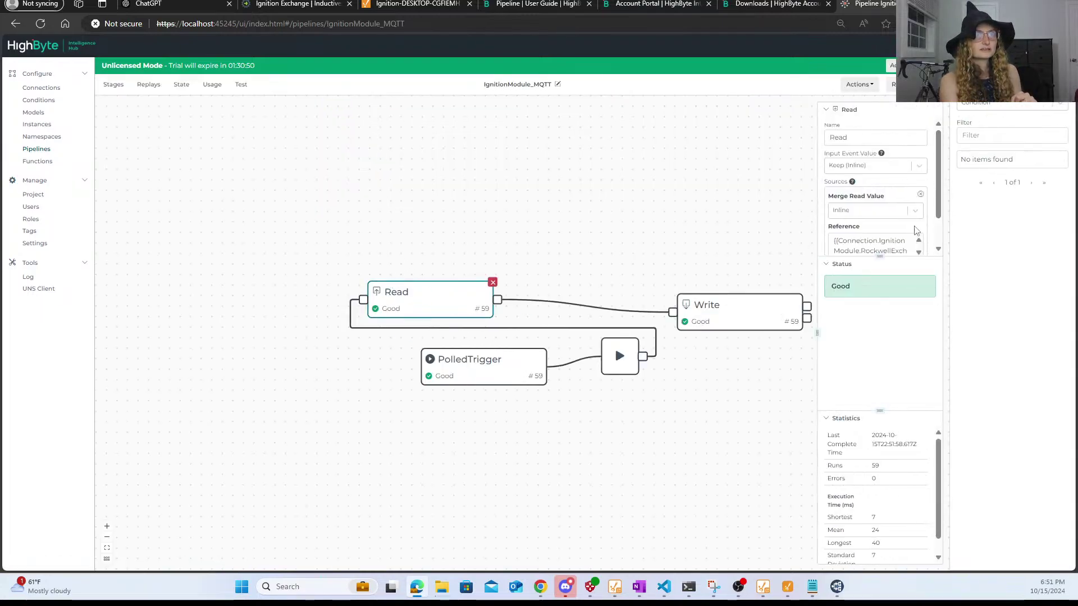
scroll(899, 230, "down", 1)
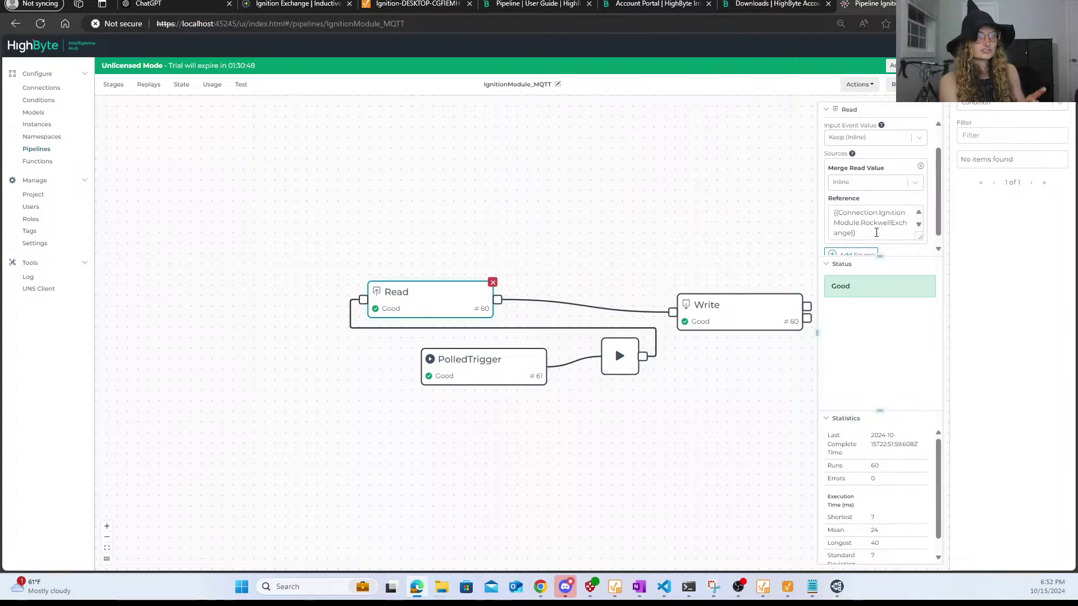
scroll(888, 214, "down", 1)
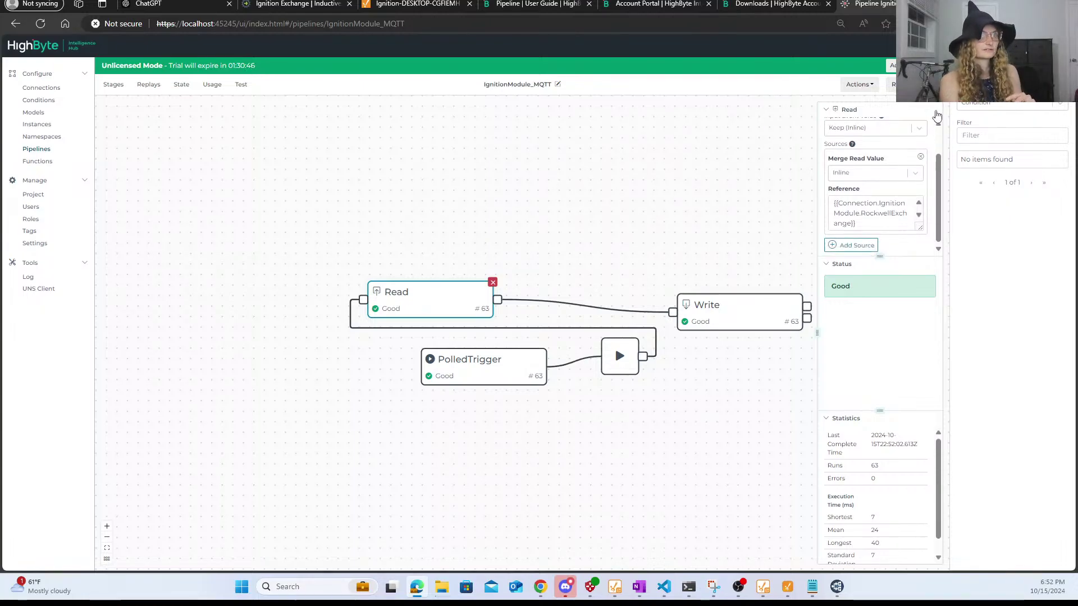
left_click(930, 85)
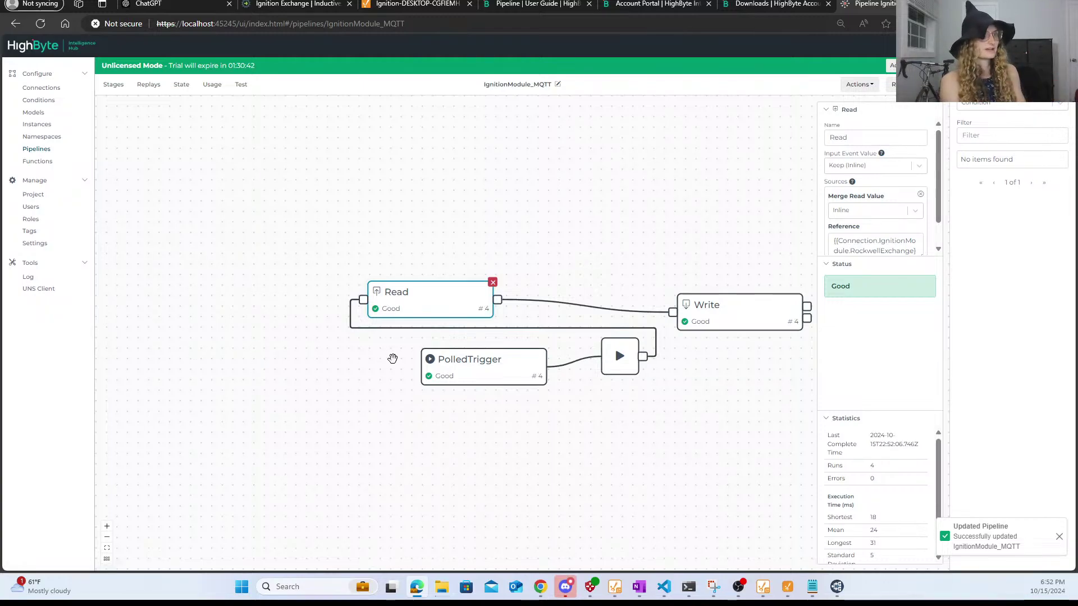
- Reconnect to HighbyteMQTTBroker and read TestTopic's refreshed JSON, including the BIO100 device data
left_click(37, 288)
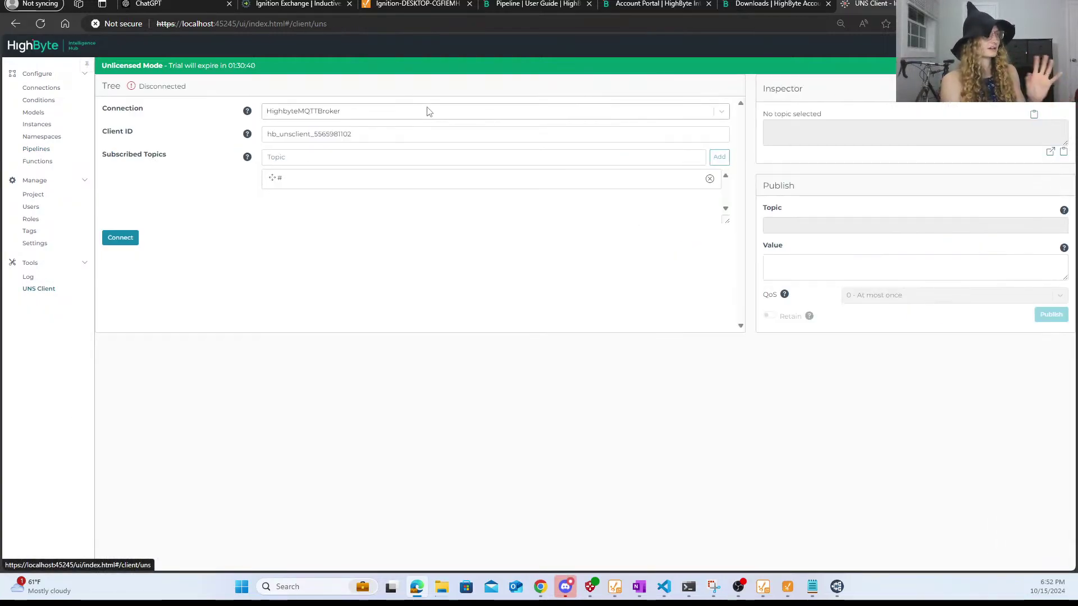
left_click(106, 240)
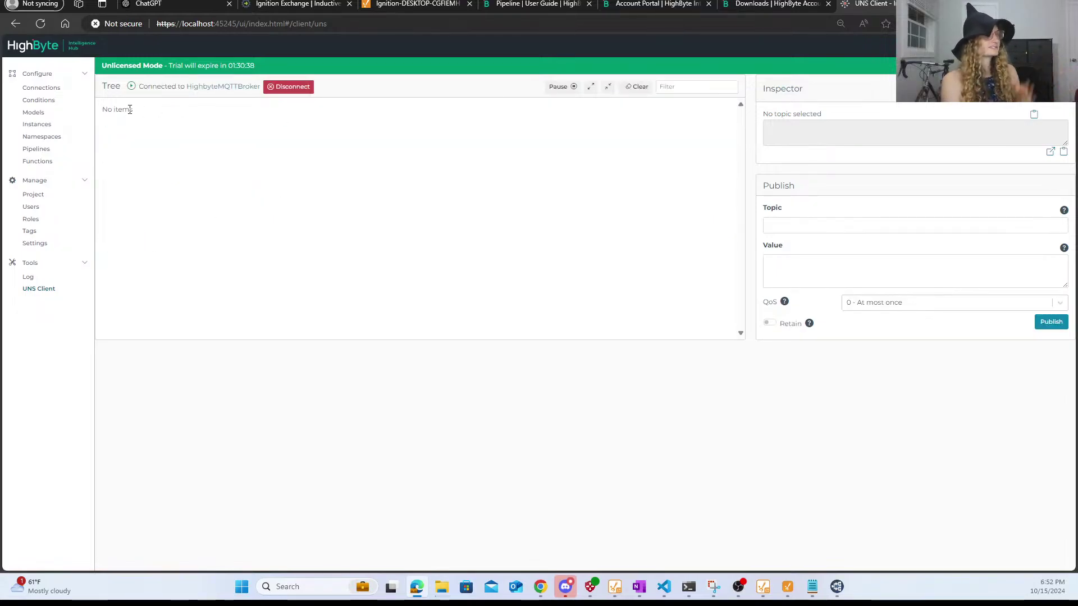
left_click(129, 110)
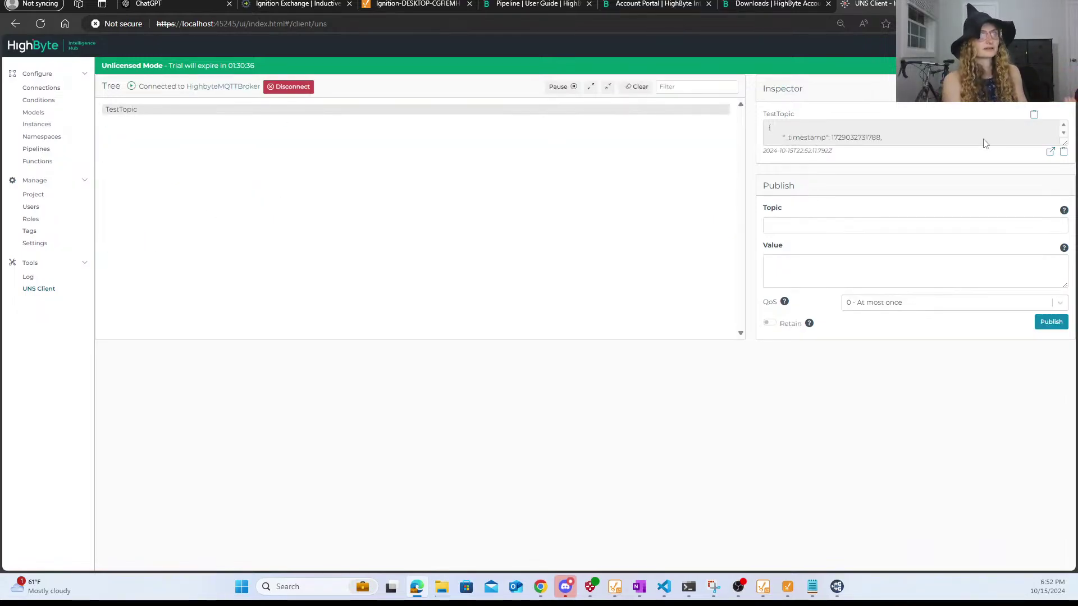
left_click(1050, 152)
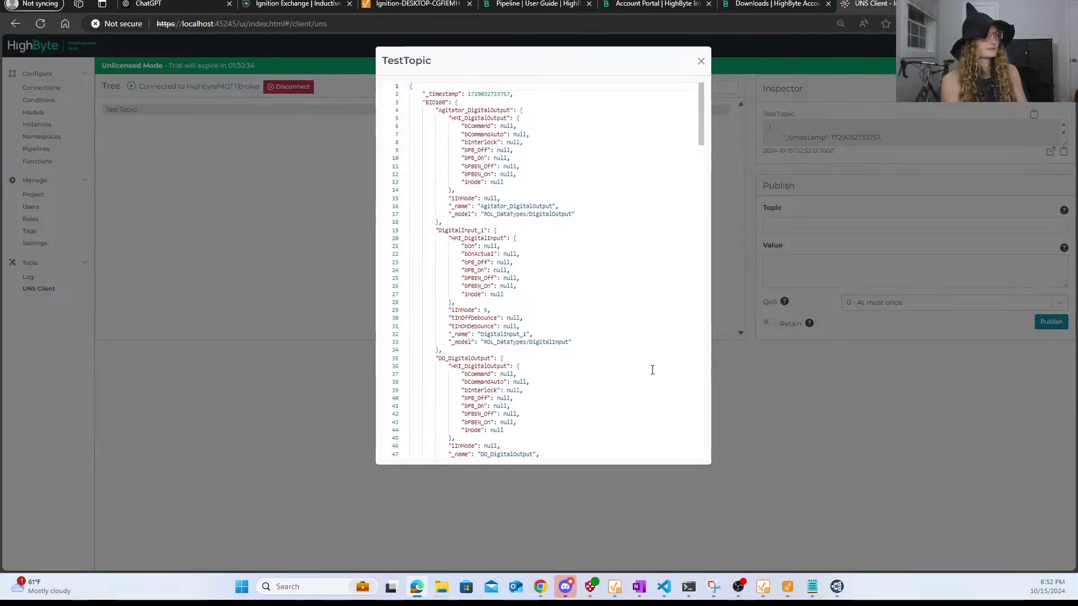
left_click_drag(425, 102, 452, 103)
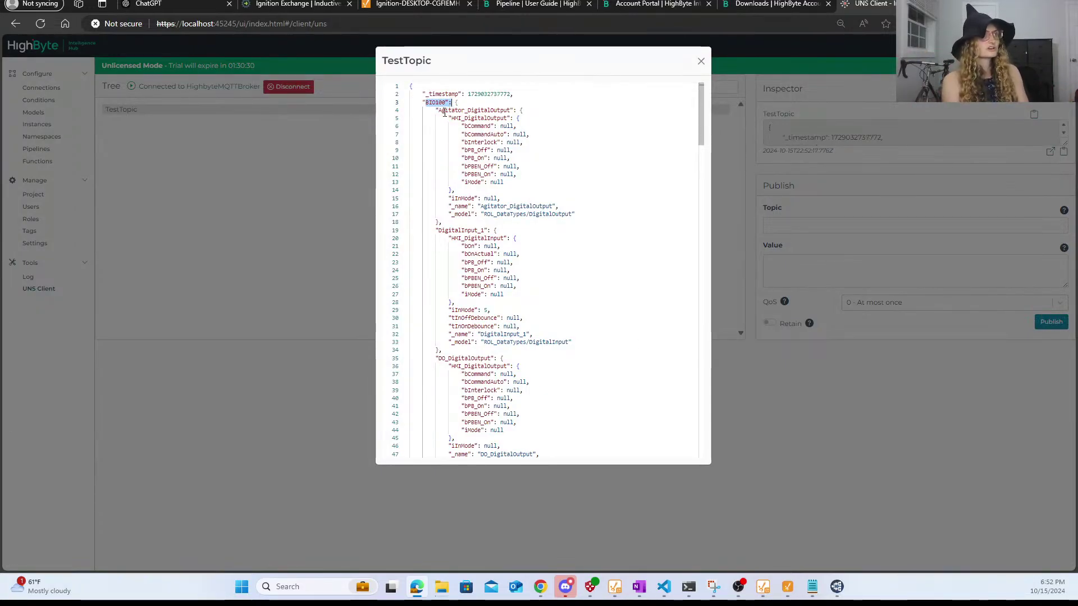
left_click_drag(445, 114, 506, 185)
left_click(503, 286)
scroll(504, 287, "down", 3)
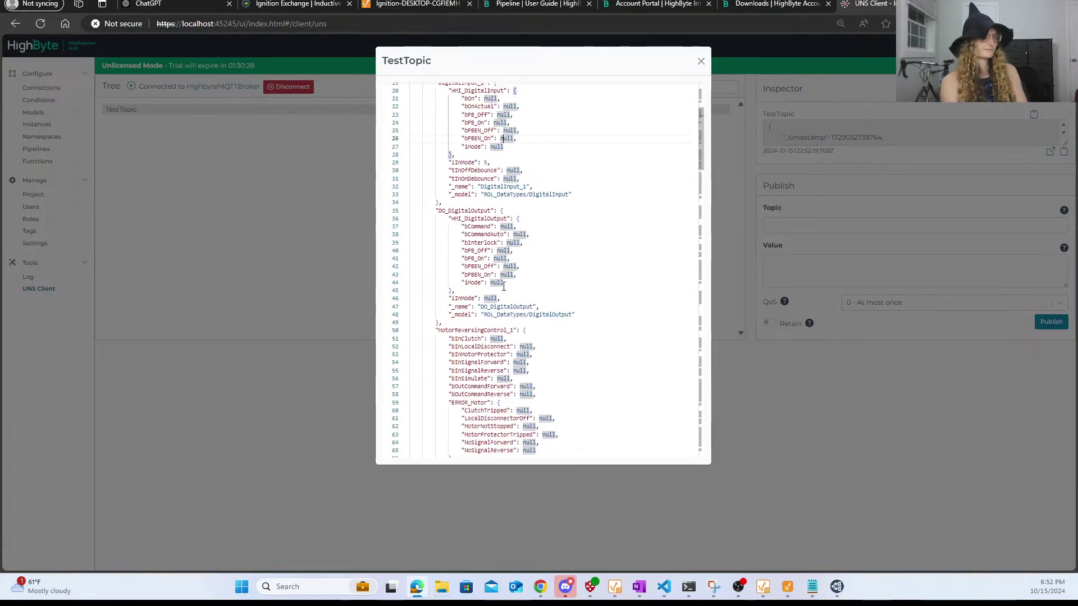
scroll(504, 286, "down", 8)
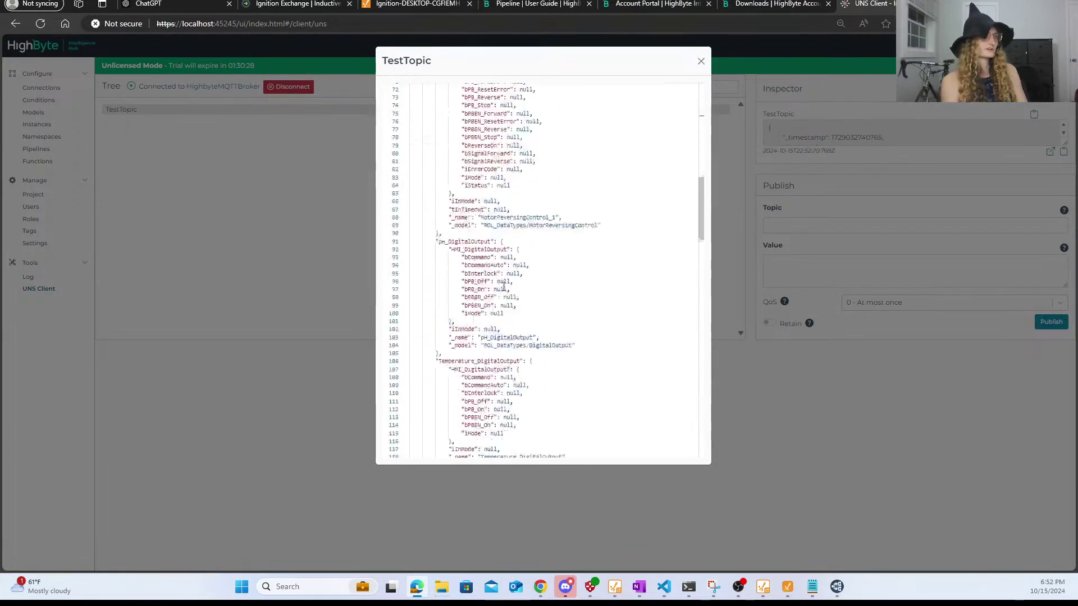
left_click(701, 62)
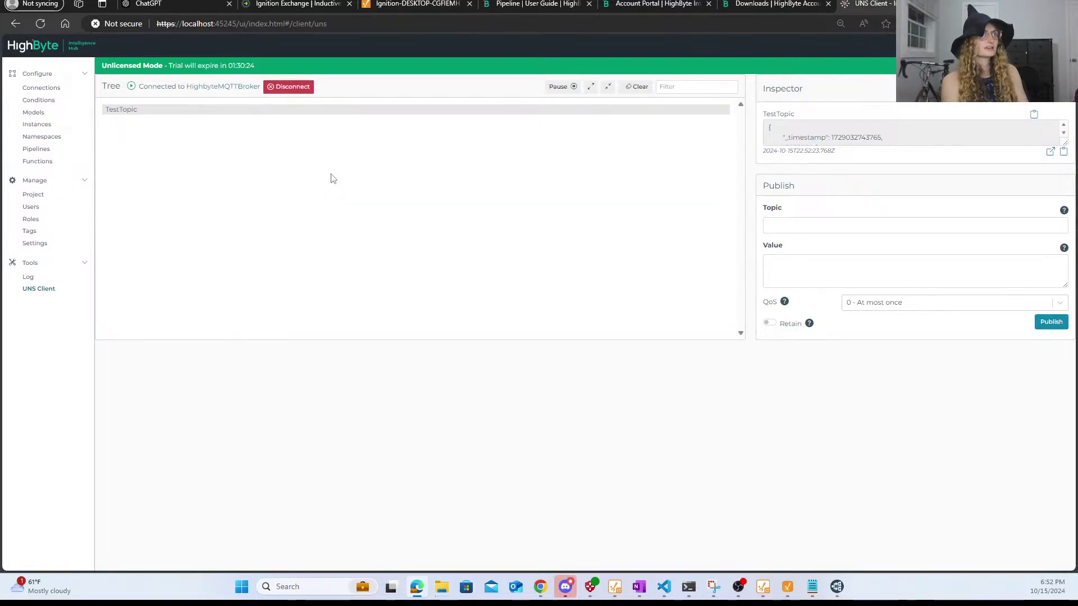
- Reset the expired Ignition Gateway trial so HighbyteServer shows 1 of 1 connected
left_click(395, 5)
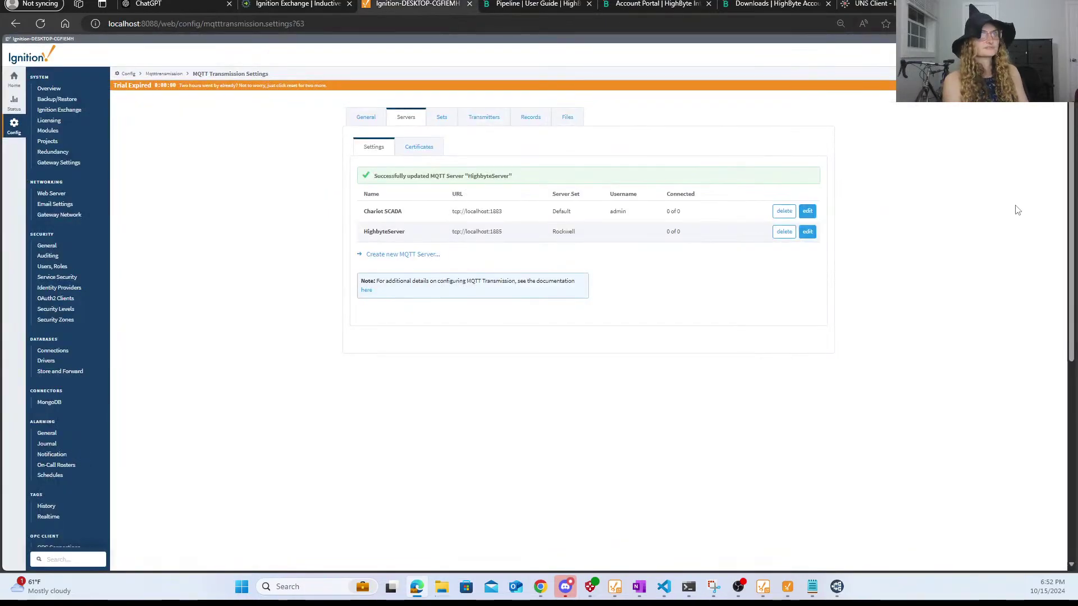
left_click(1046, 86)
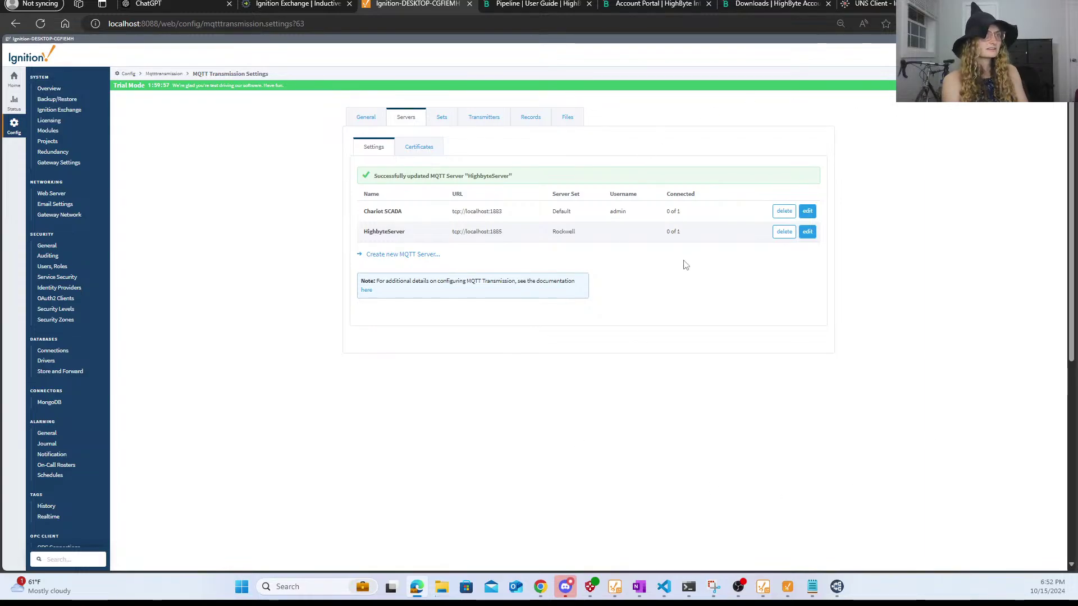
left_click(873, 8)
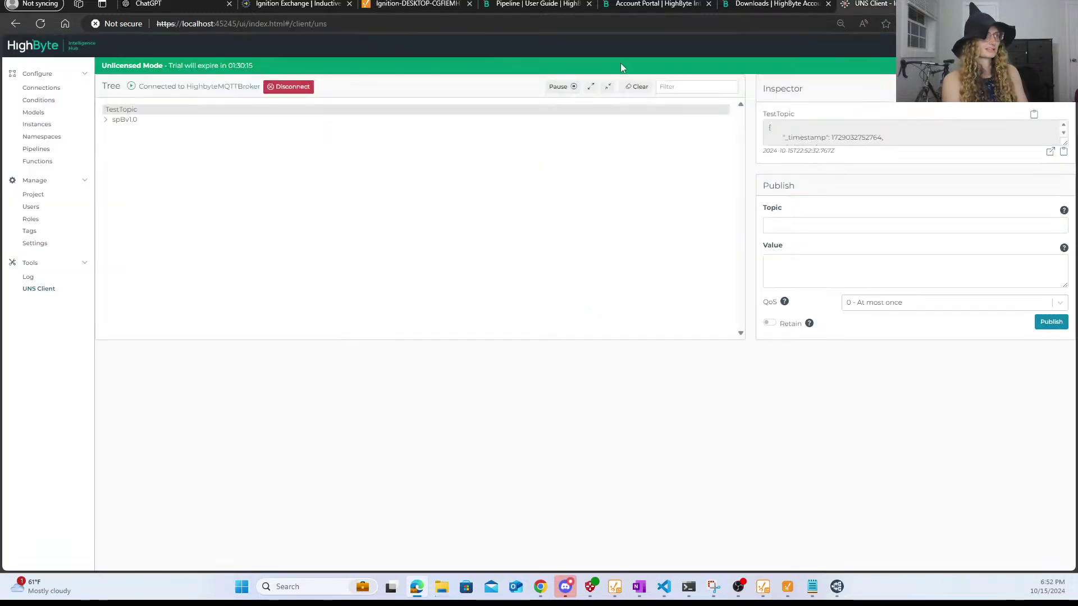
- Expand spBv1.0 > CellCulture and inspect the NBIRTH and DBIRTH Bioreactors ROL payloads
left_click(125, 120)
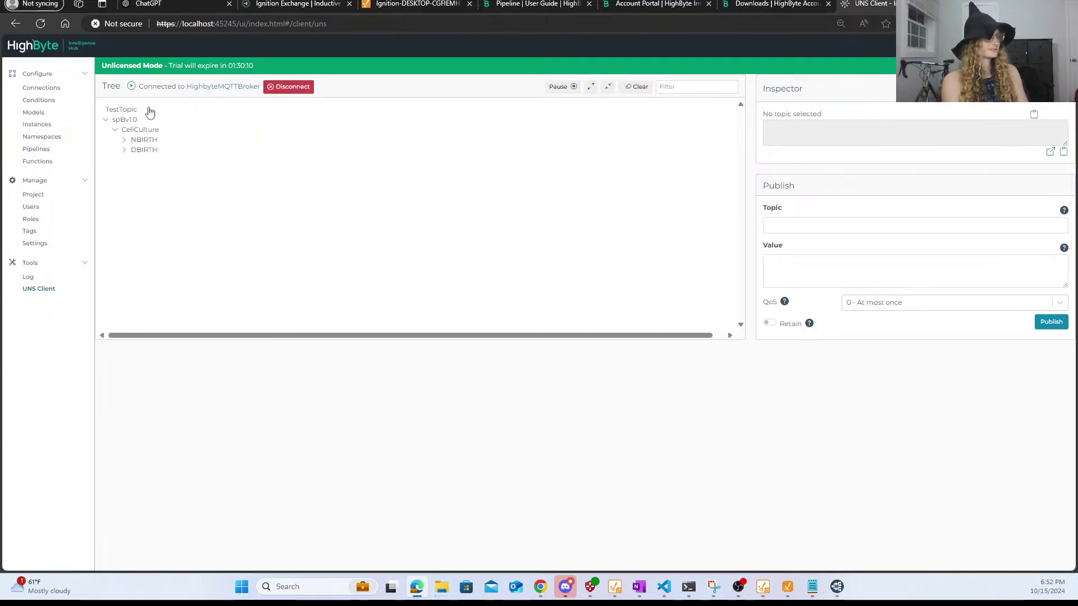
left_click(143, 140)
left_click(145, 153)
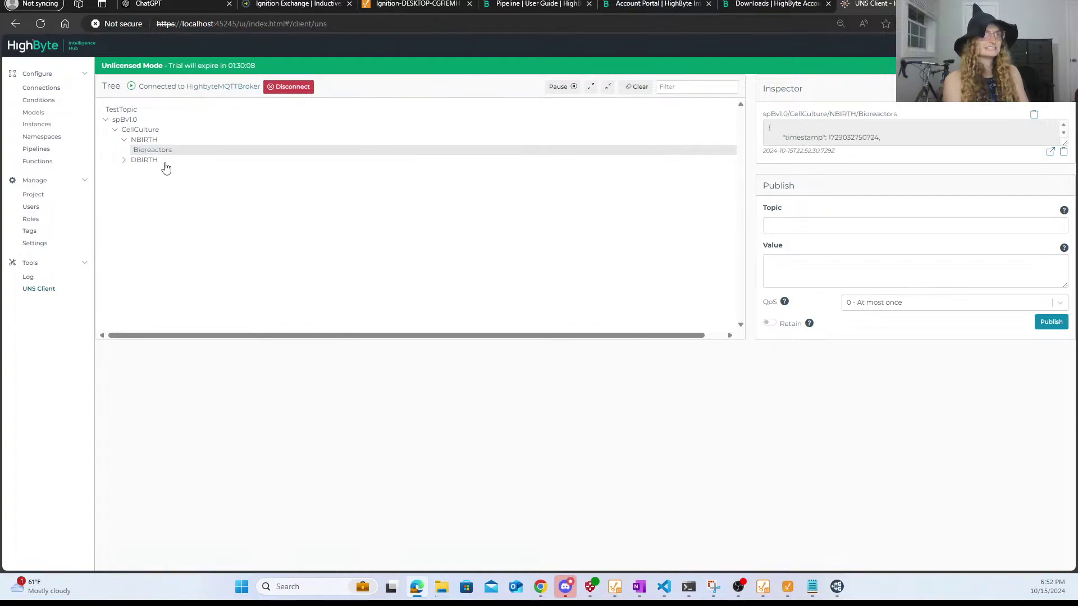
left_click(165, 163)
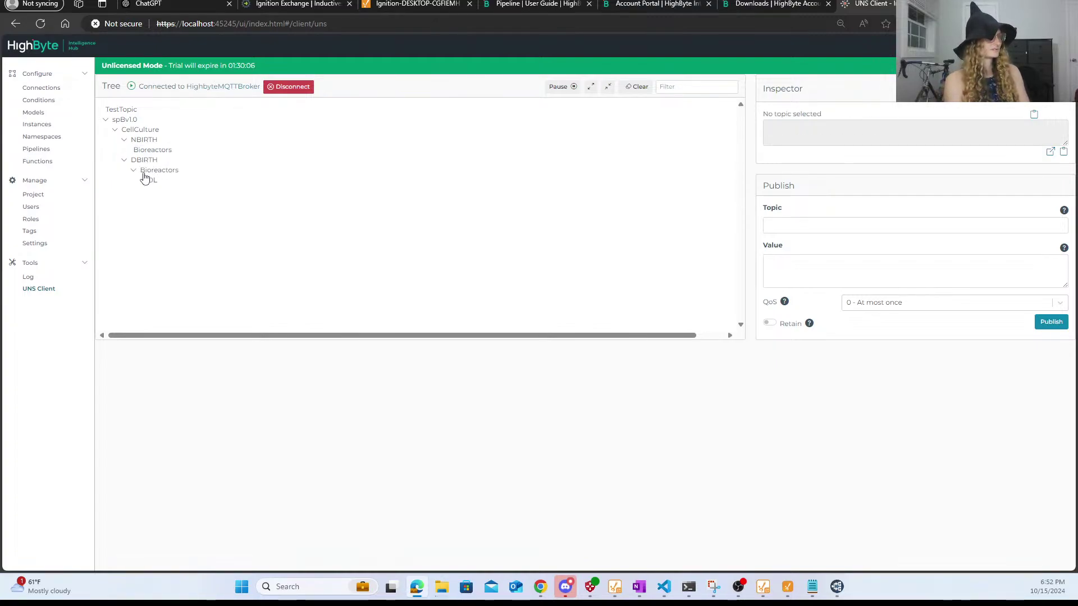
left_click(148, 181)
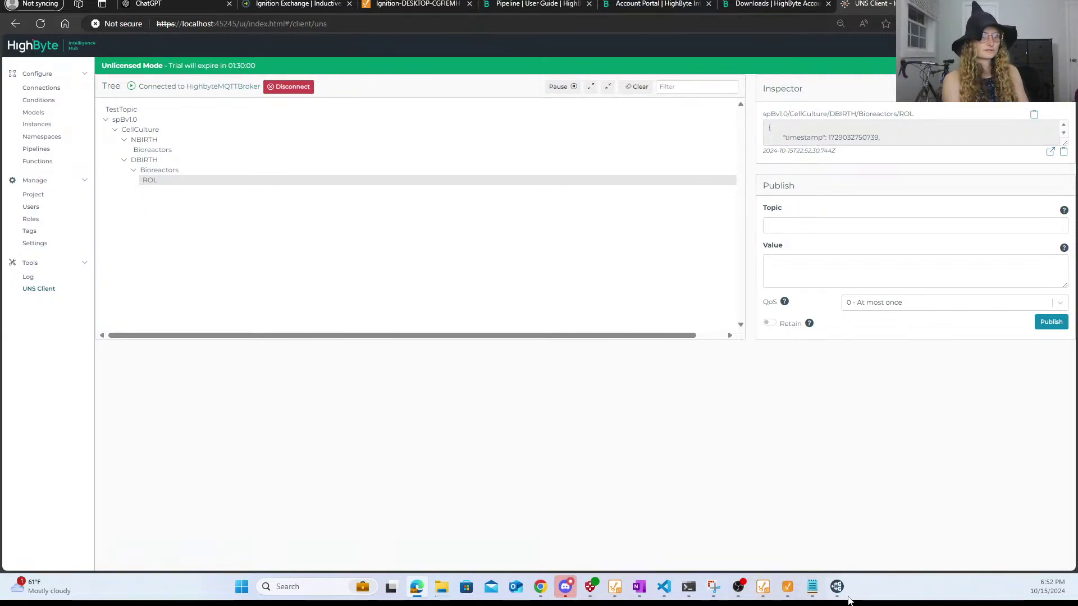
left_click(847, 598)
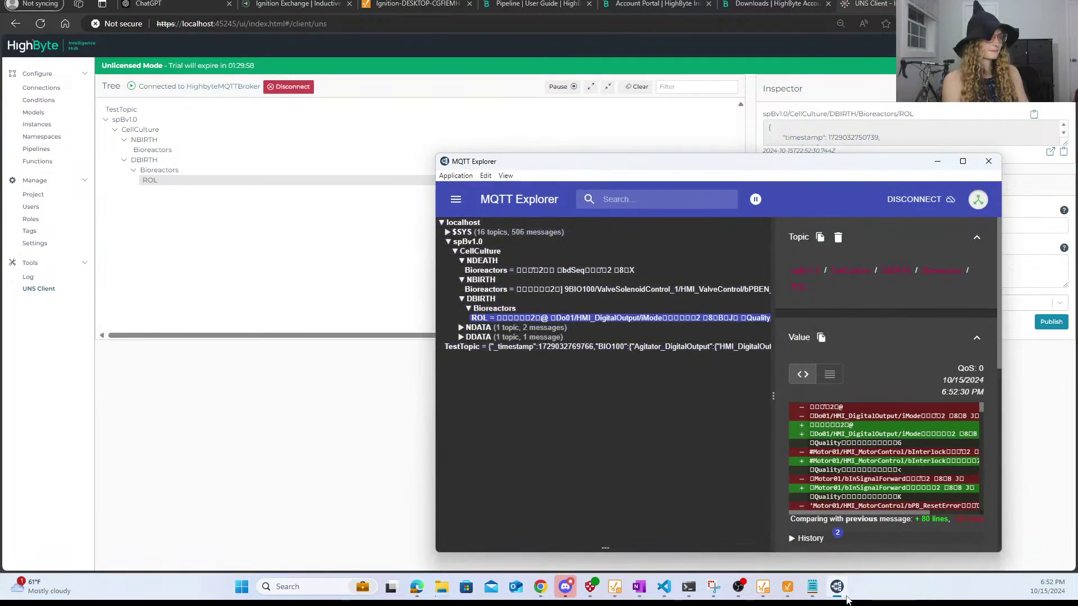
- Maximize MQTT Explorer, resize its panels, and scroll through TestTopic's Value JSON
right_click(847, 599)
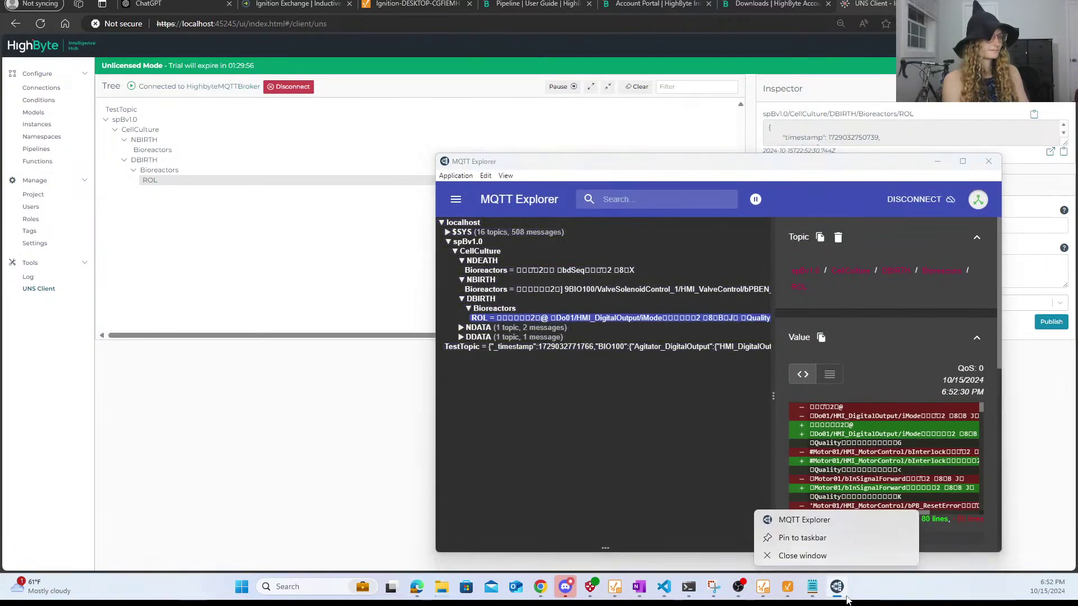
left_click(961, 166)
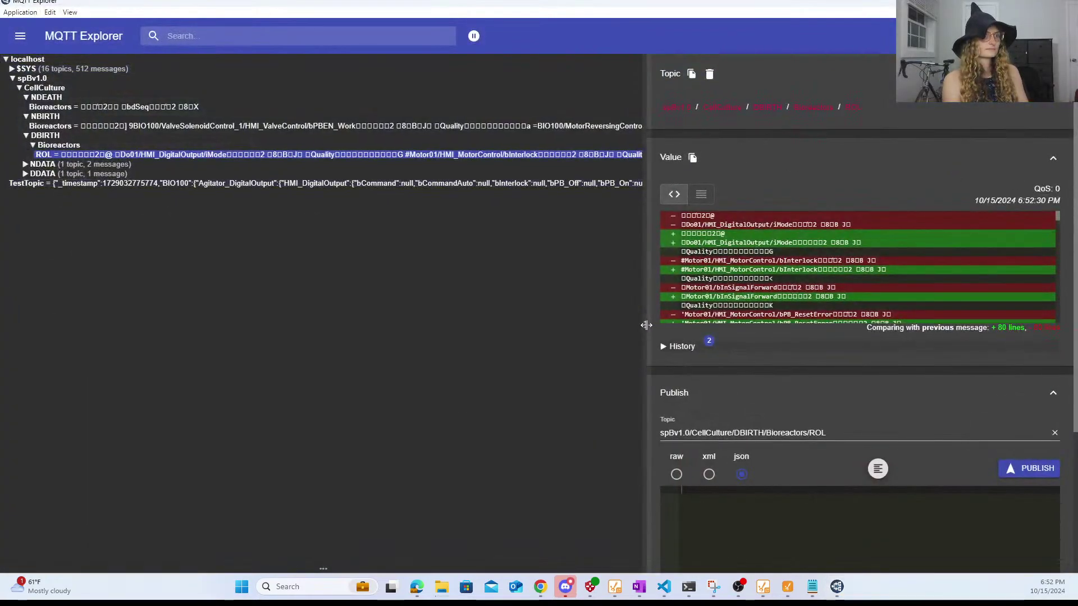
left_click_drag(646, 325, 946, 224)
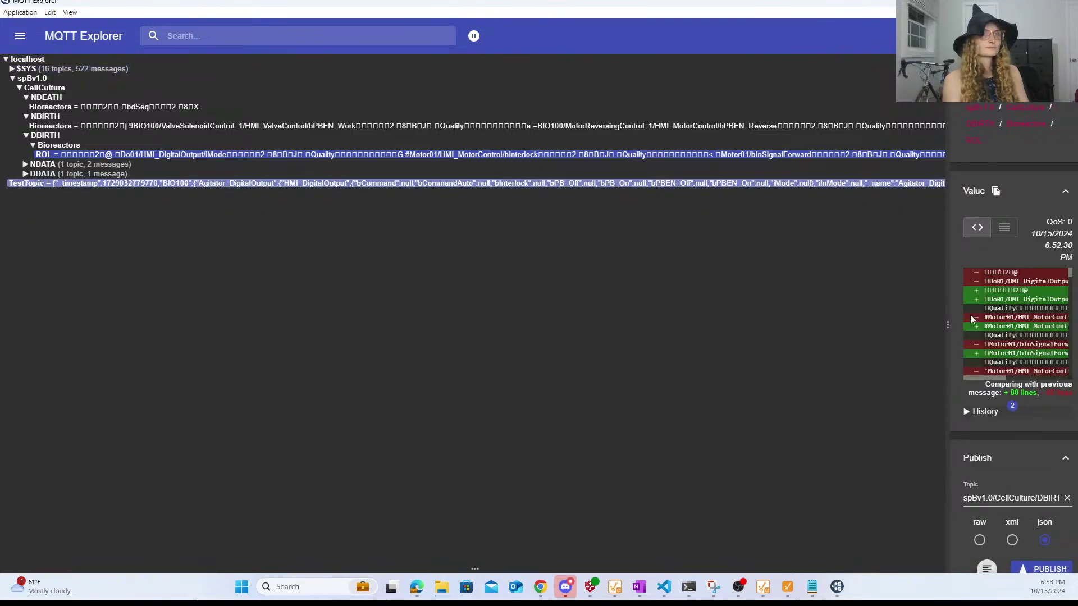
left_click_drag(949, 325, 384, 186)
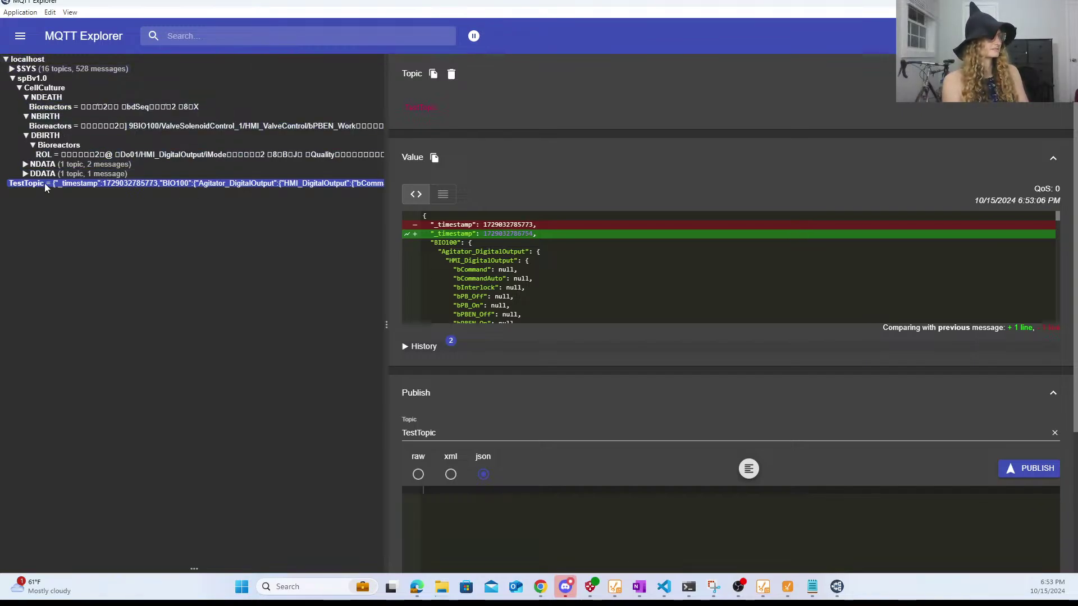
left_click_drag(104, 3, 253, 296)
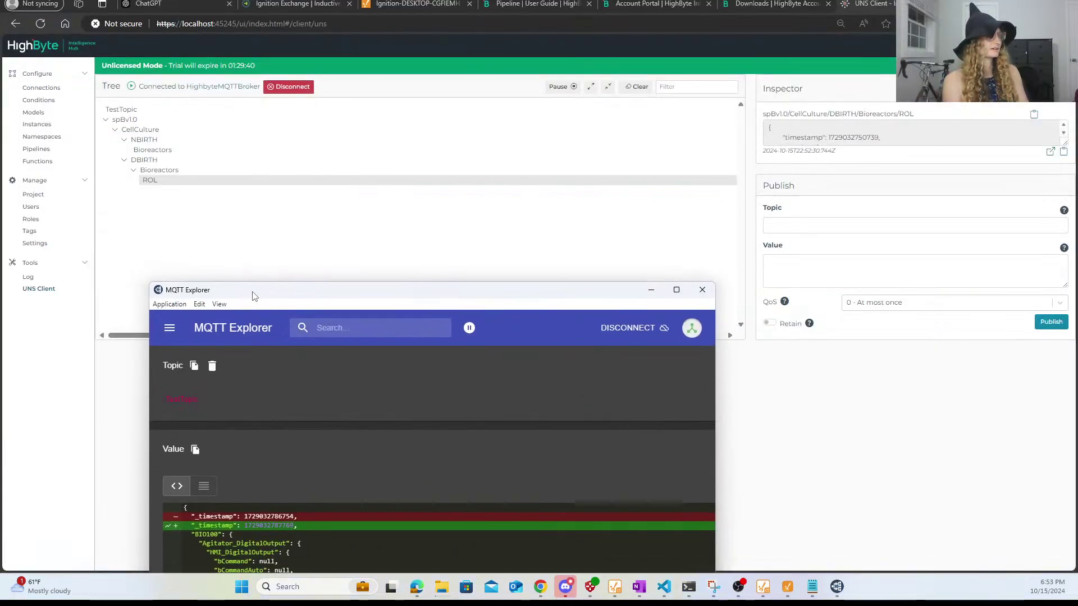
left_click(676, 290)
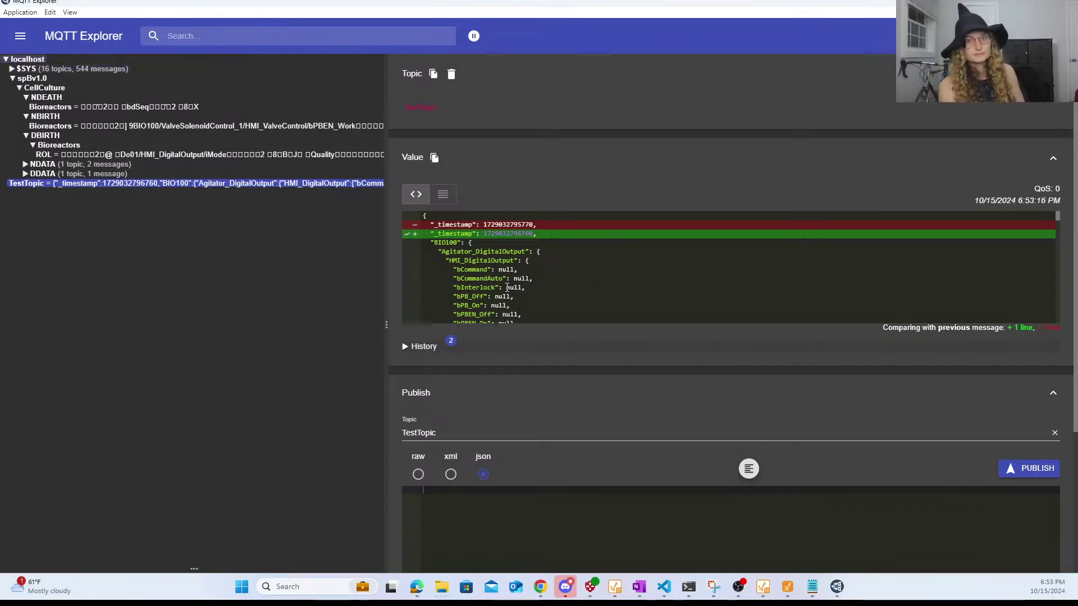
scroll(770, 274, "down", 5)
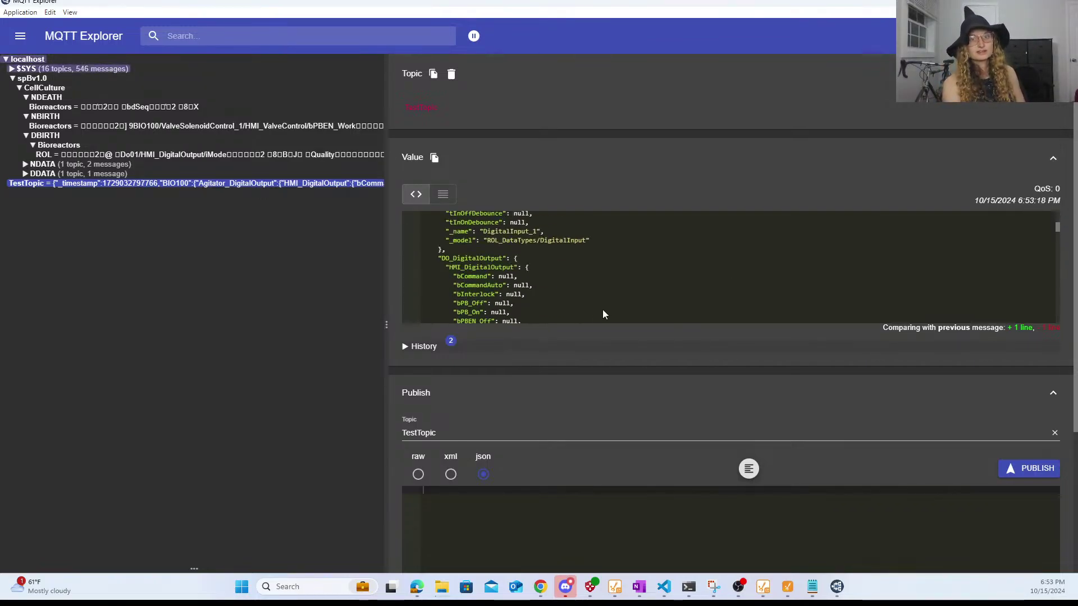
scroll(603, 314, "down", 8)
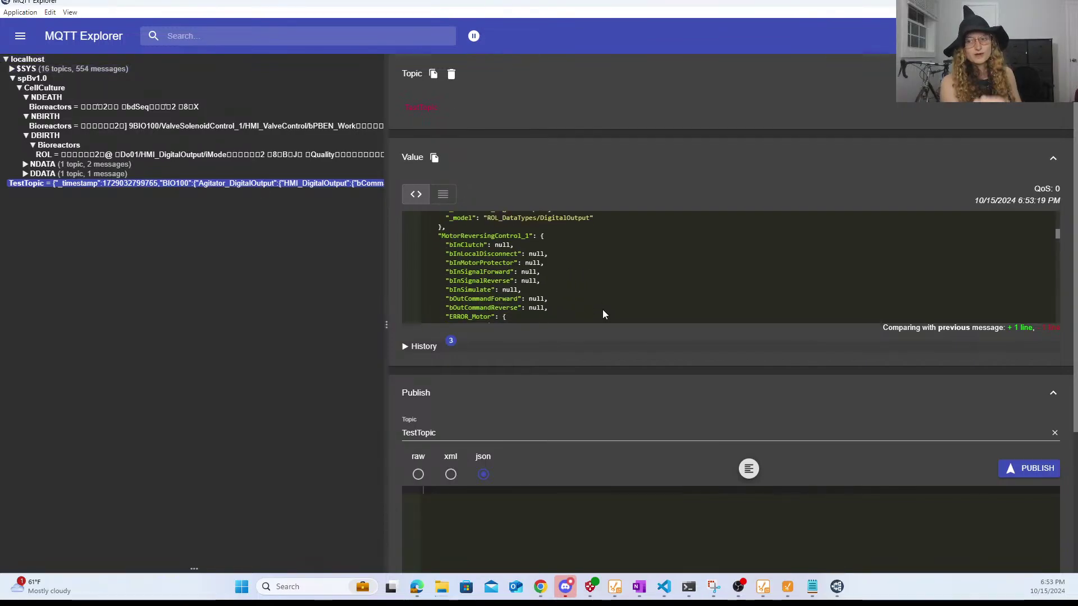
scroll(600, 308, "down", 10)
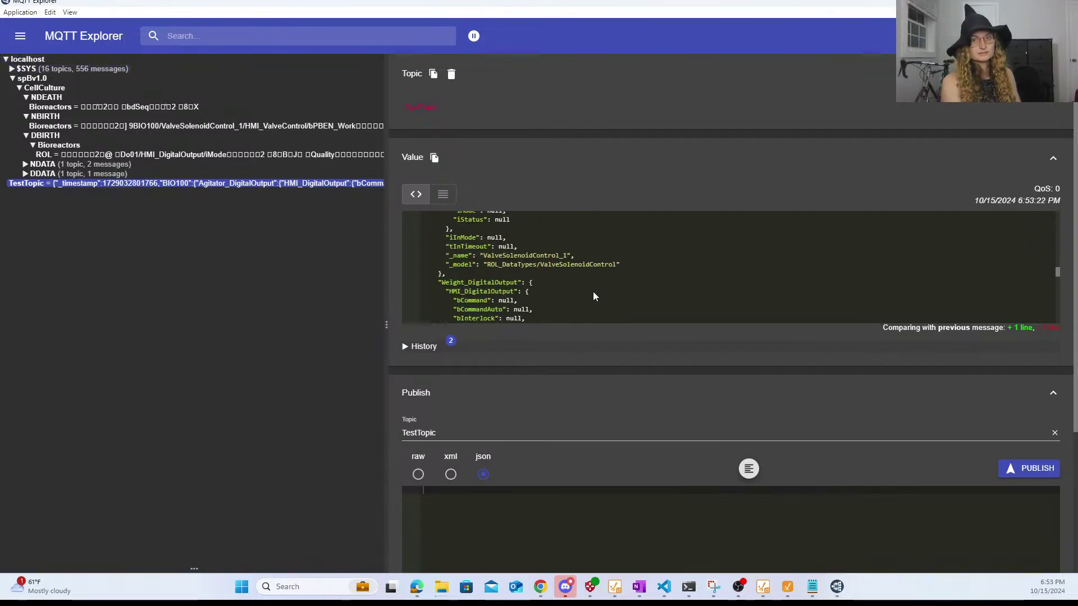
scroll(594, 293, "down", 8)
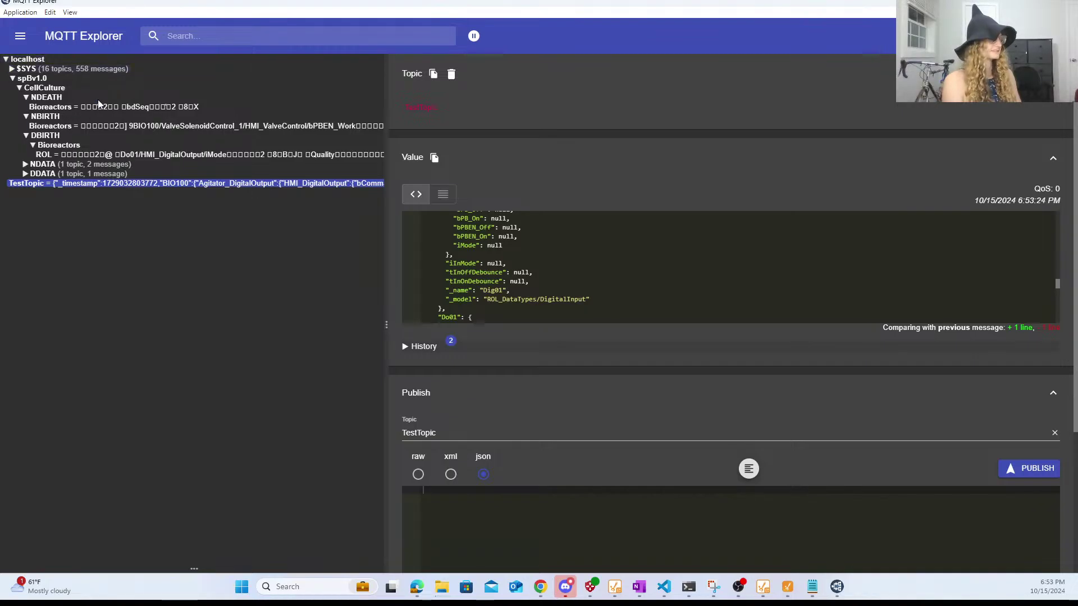
- Inspect the DDATA Bioreactors ROL payload, then minimize MQTT Explorer back to HighByte
left_click(43, 173)
left_click(58, 183)
left_click(66, 193)
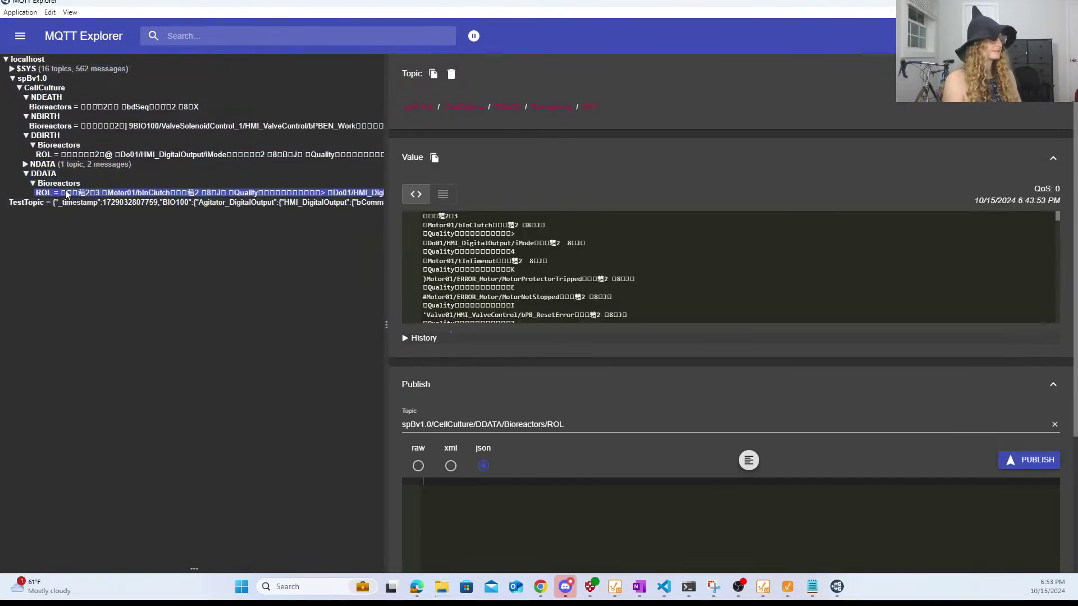
scroll(544, 258, "down", 3)
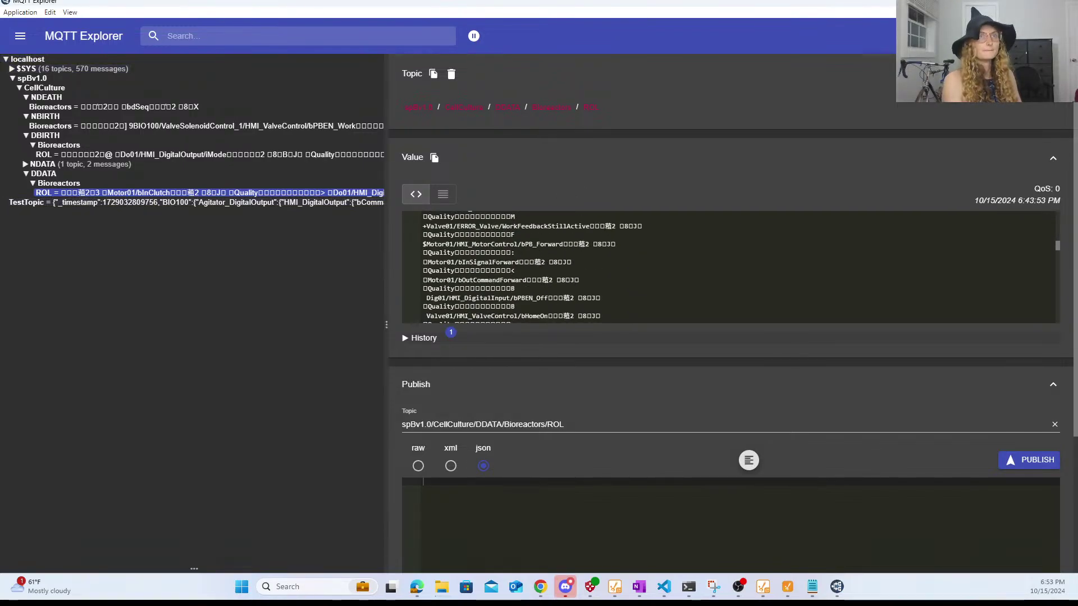
left_click(1012, 3)
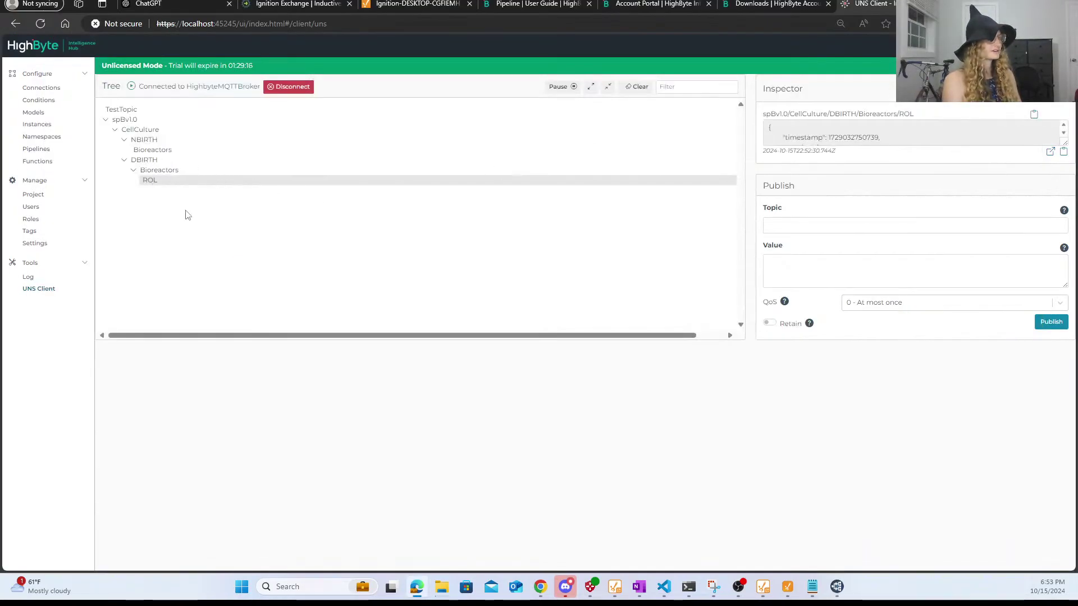
- Inspect the NBIRTH Bioreactors payload, then collapse and re-expand the spBv1.0 branch
left_click(145, 152)
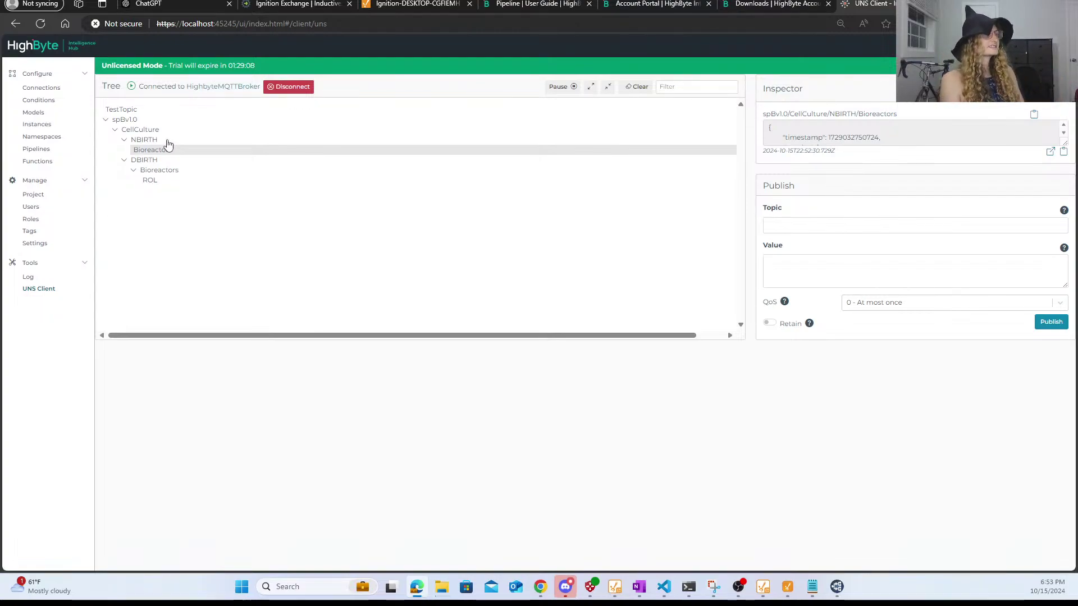
left_click(108, 122)
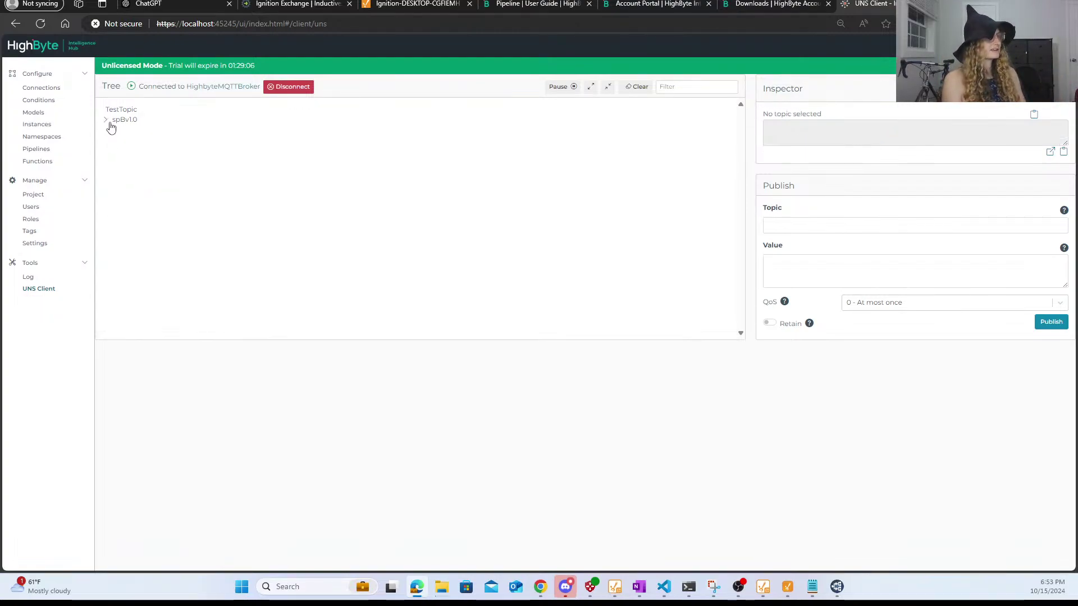
left_click(109, 122)
- Compare the TestTopic, NBIRTH Bioreactors and DBIRTH ROL payloads, then fold DBIRTH's Bioreactors branch
left_click(134, 111)
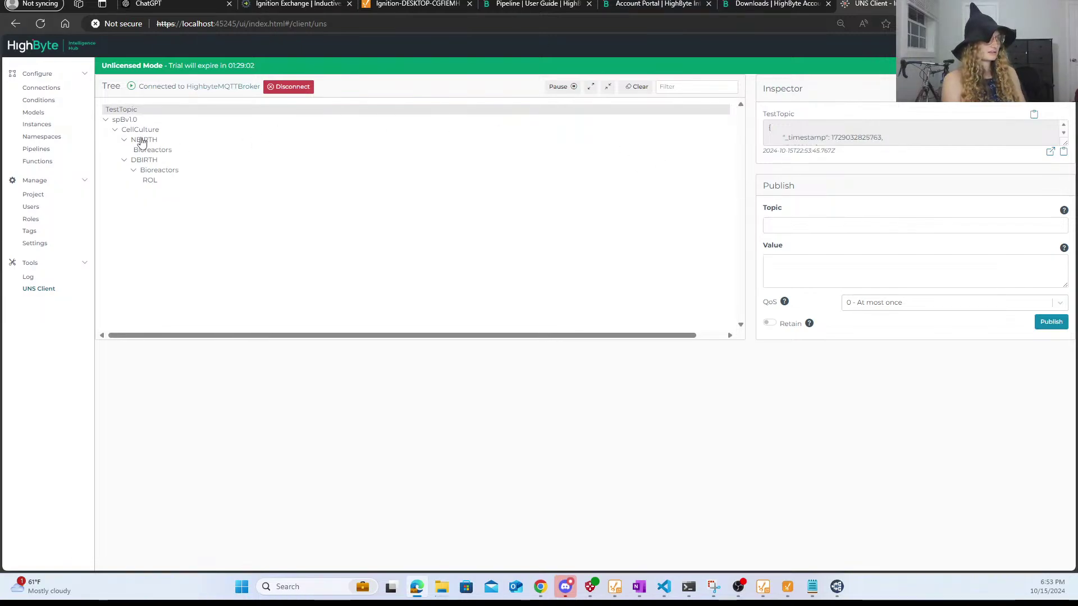
left_click(146, 152)
left_click(167, 182)
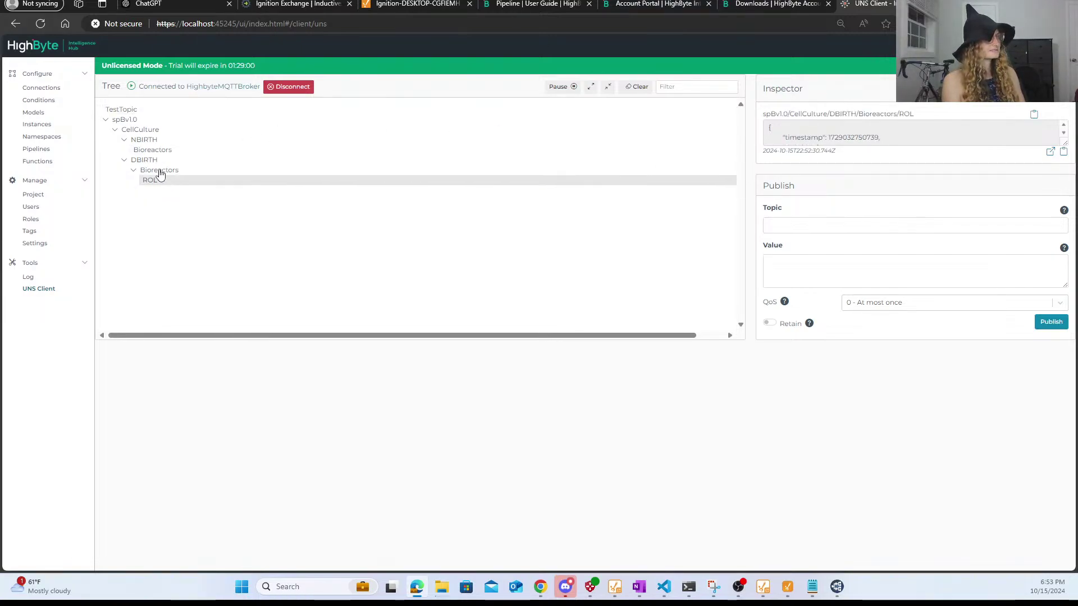
left_click(160, 173)
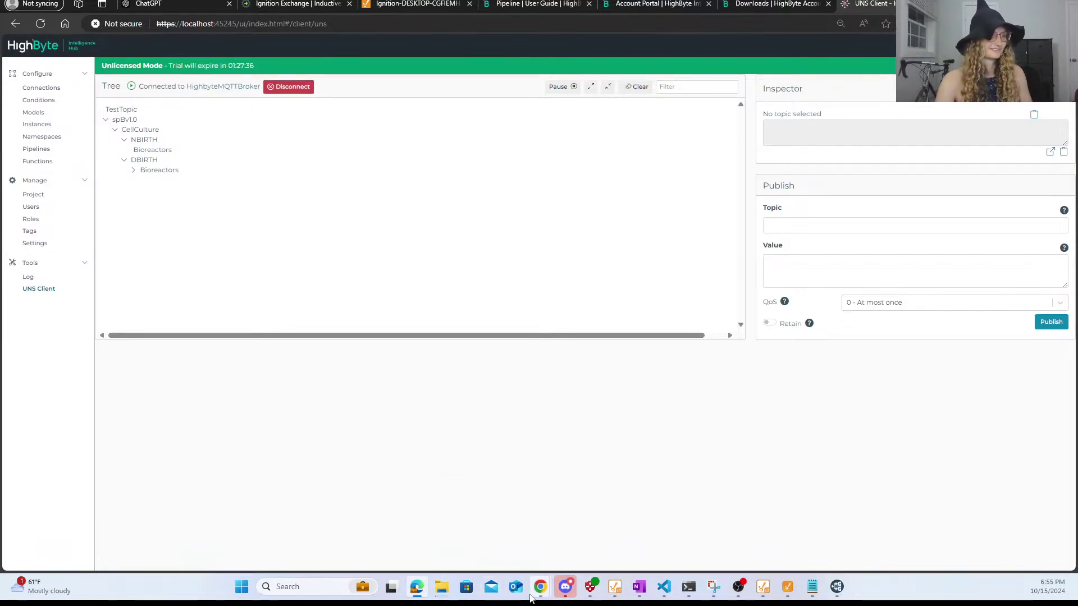
mouse_move(540, 587)
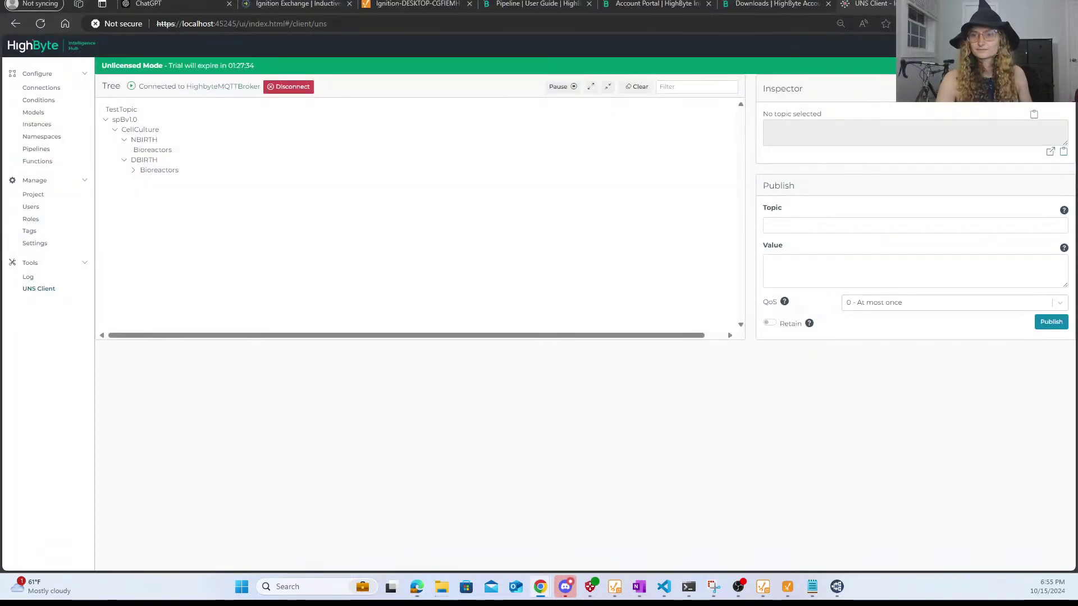